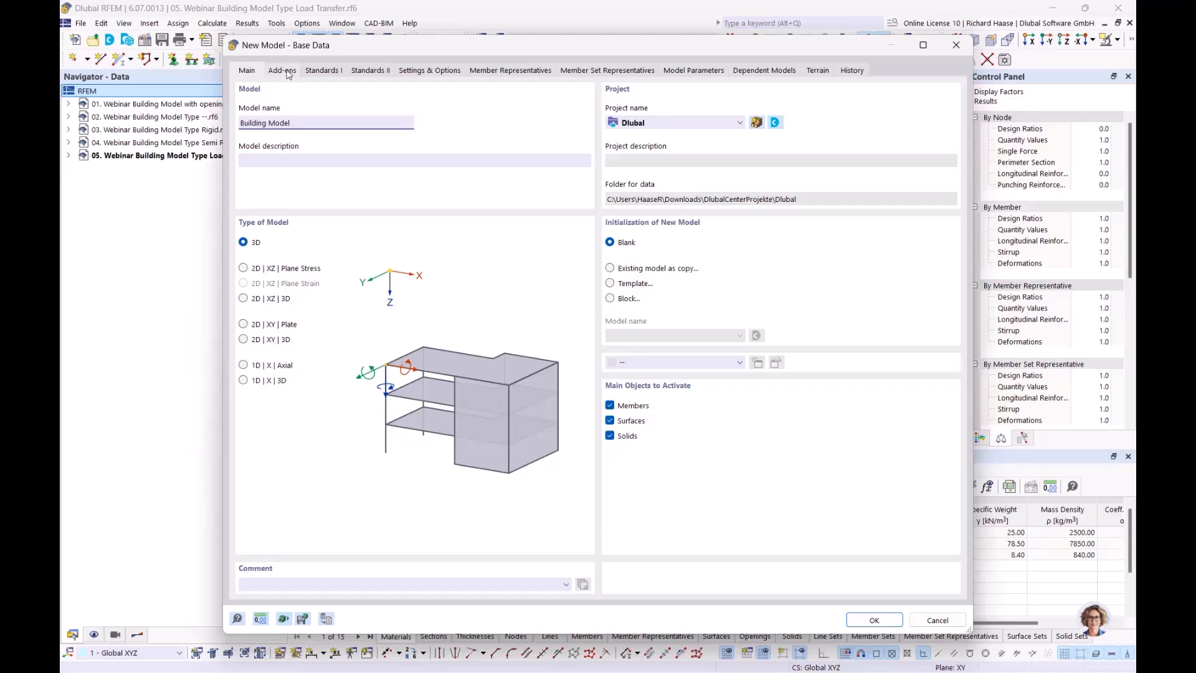
- Tick the Building Model and Concrete Design add-ons for the new model
left_click(283, 70)
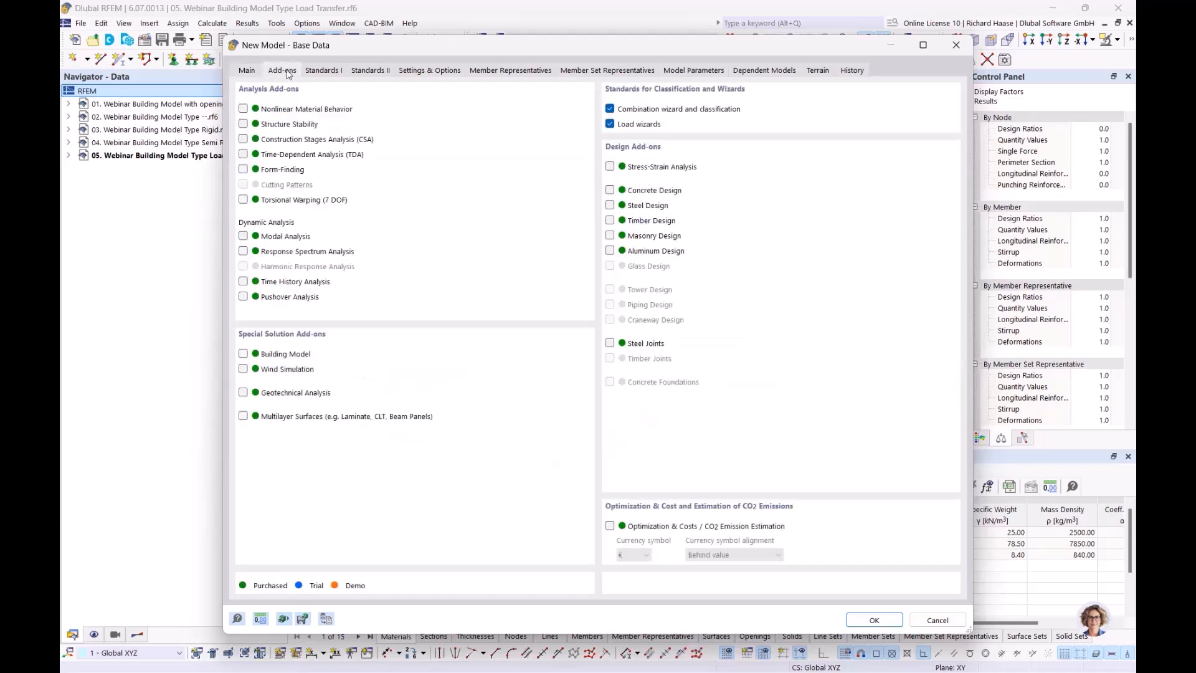
left_click(243, 354)
left_click(610, 191)
- Set national annexes DIN 2012-08 for EN 1990, DIN 2019-04 for EN 1991, DIN 2015-12 for EN 1992
left_click(330, 69)
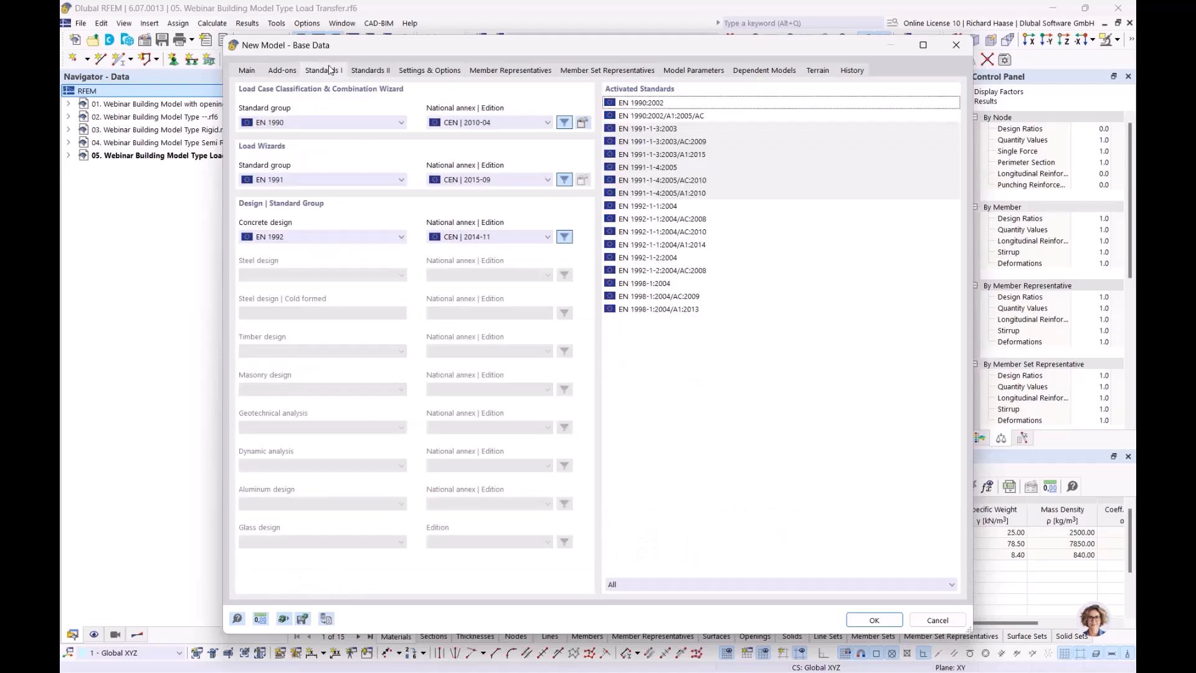
left_click(464, 123)
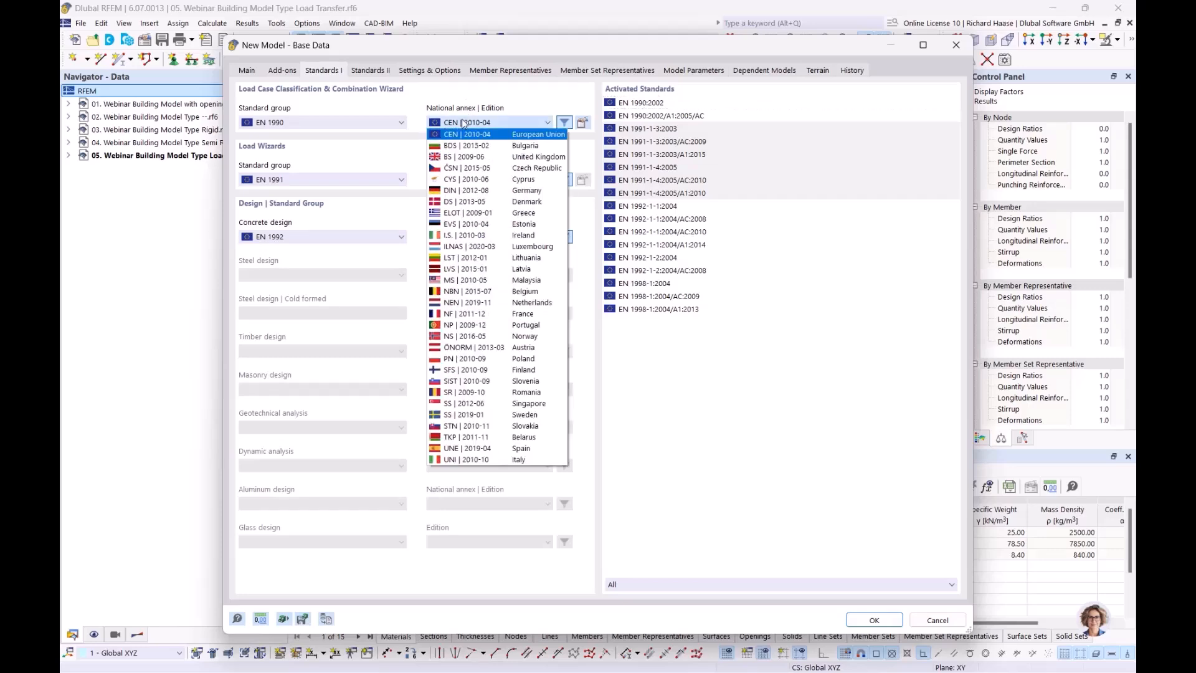
left_click(455, 191)
left_click(475, 180)
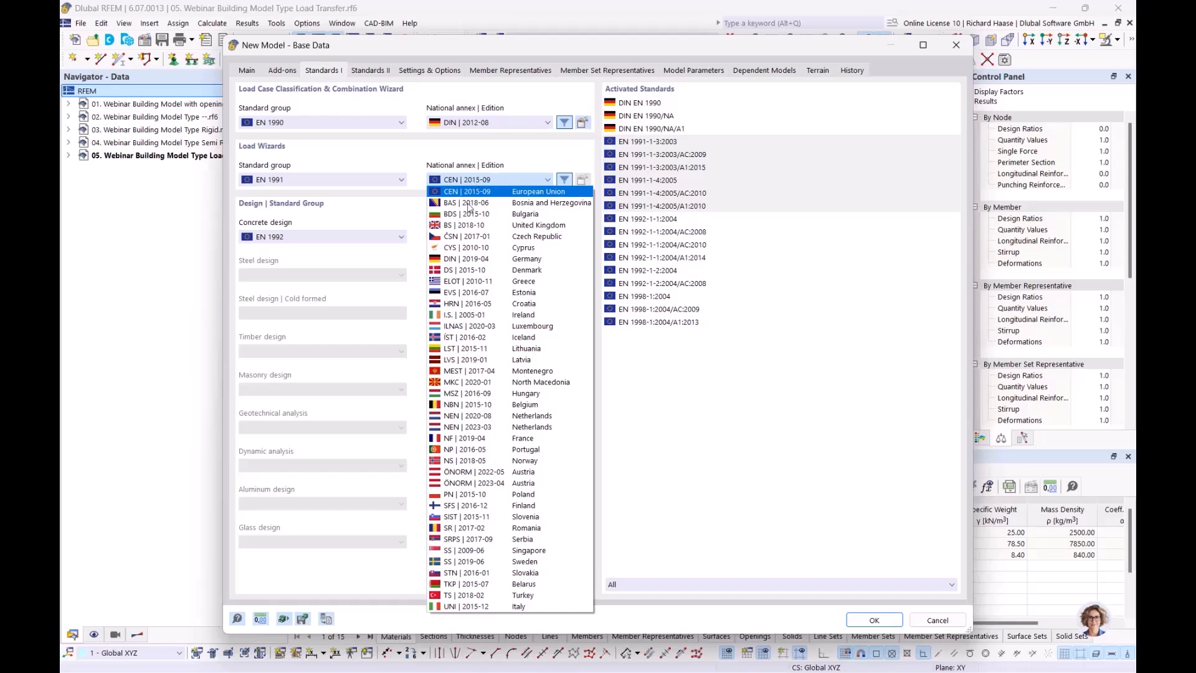
left_click(468, 259)
left_click(482, 238)
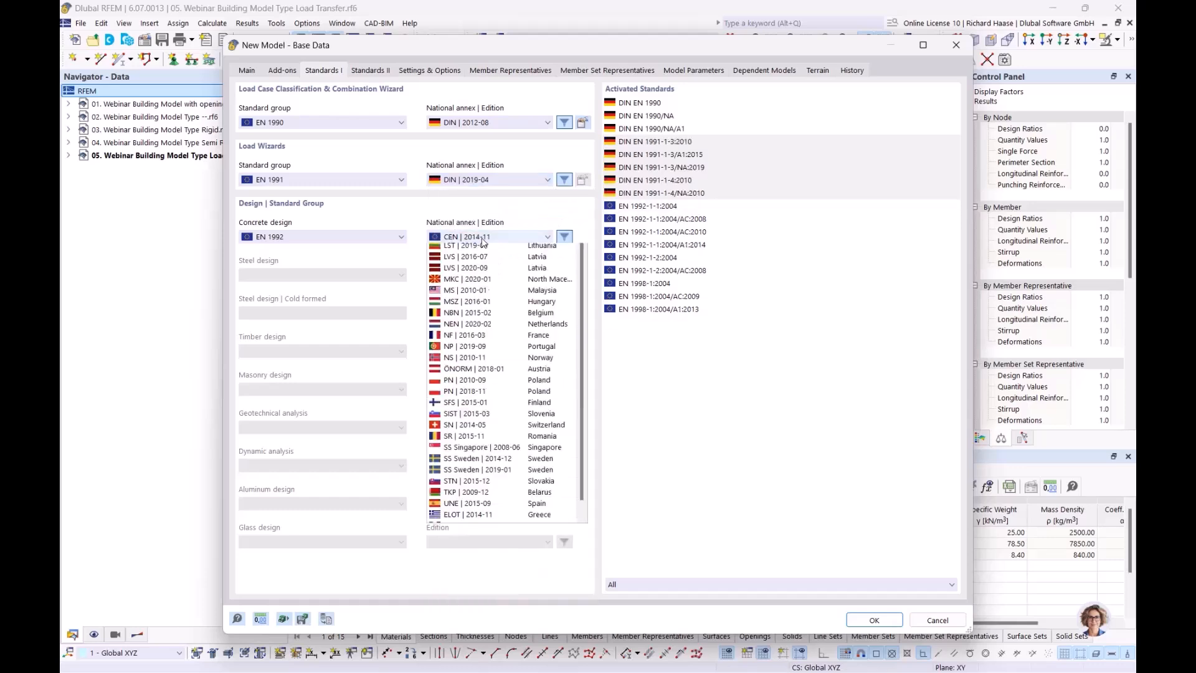
left_click(476, 305)
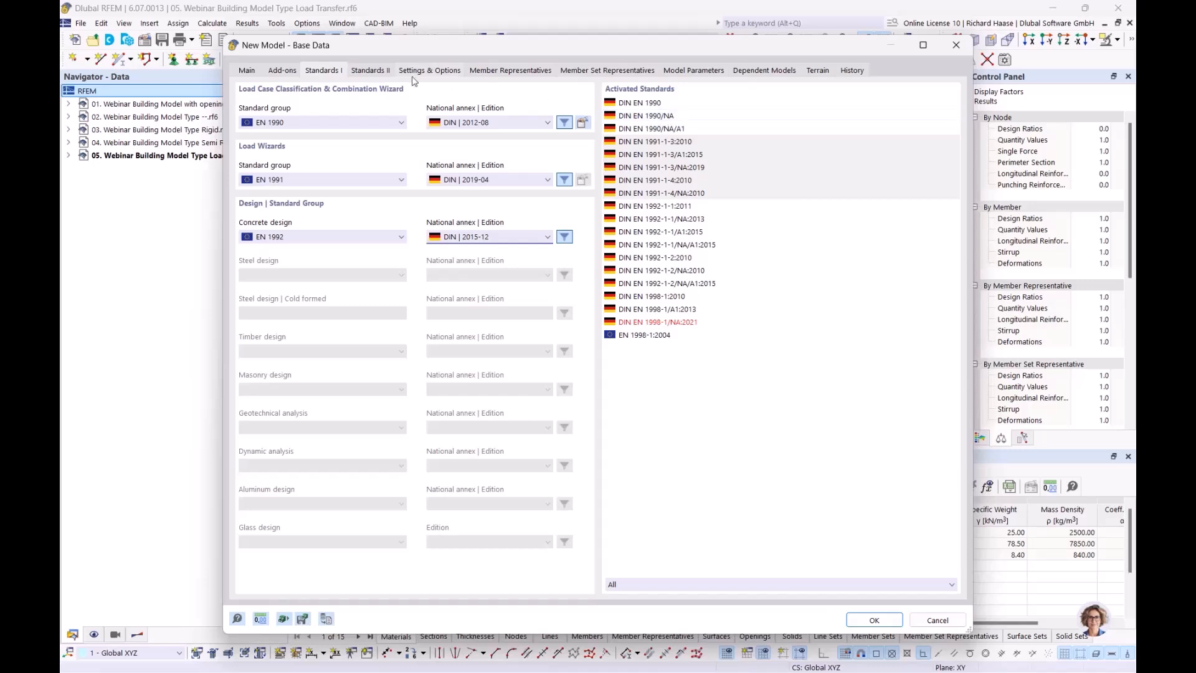
- Review the add-ons and Settings & Options, then create the Building Model
left_click(278, 73)
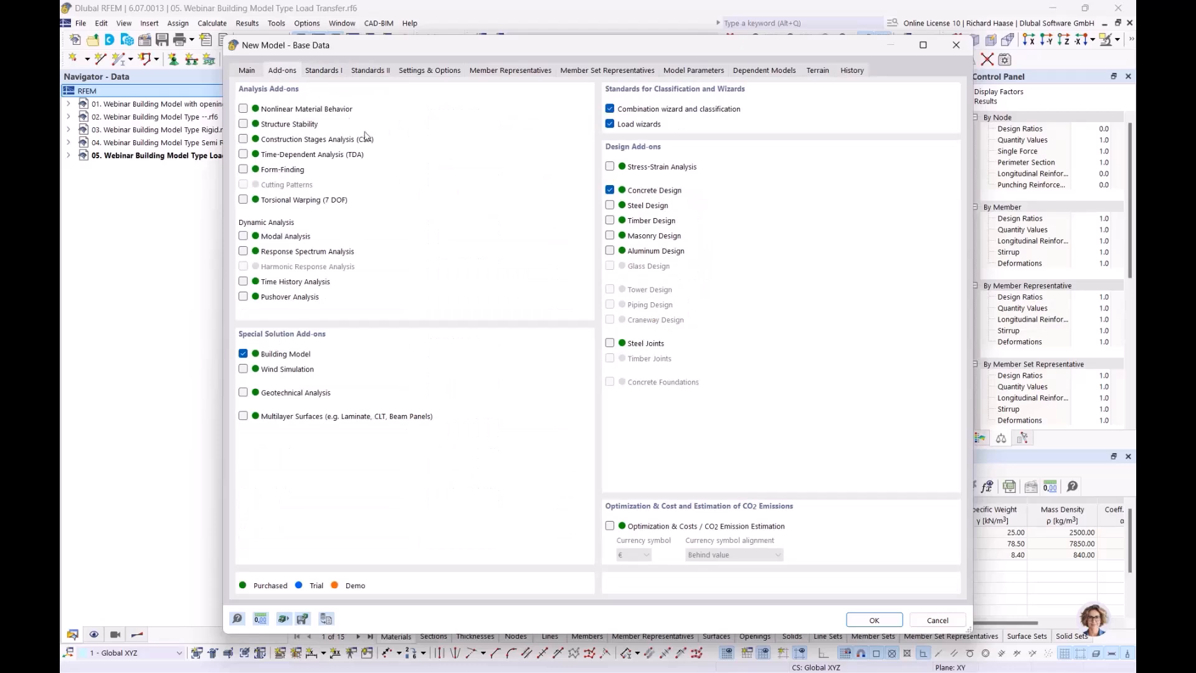
left_click(427, 72)
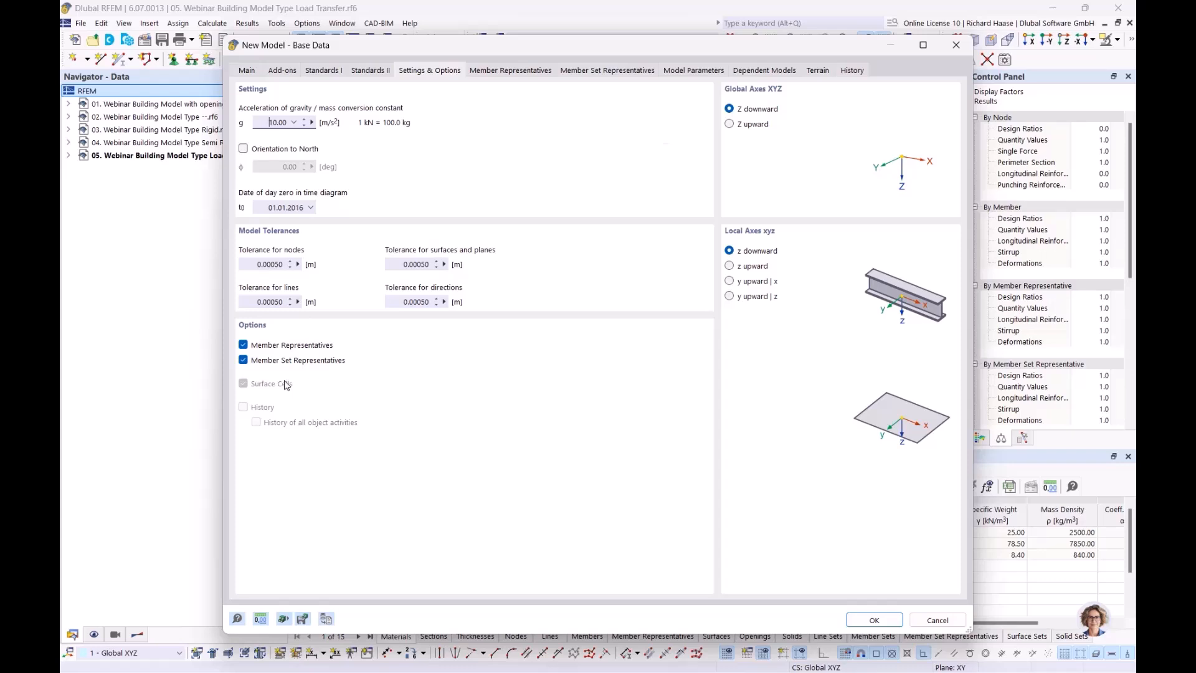
left_click(257, 70)
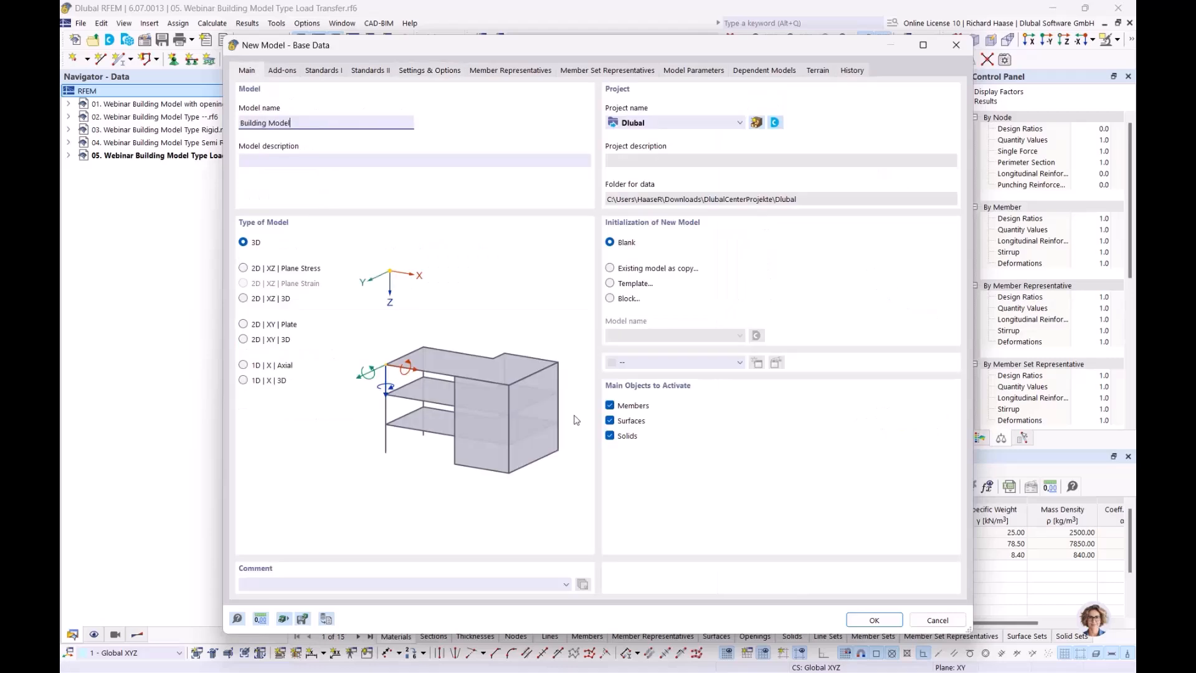
left_click(872, 620)
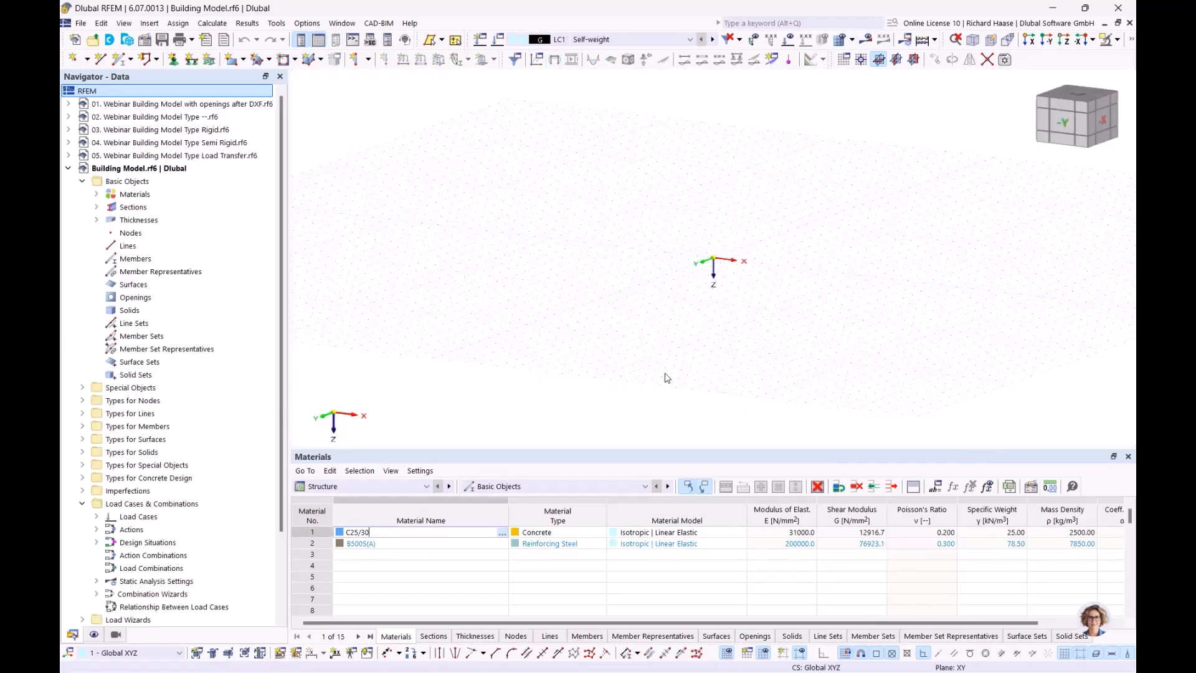
- Delete all basic objects, removing the default C25/30 and B500S(A) materials
right_click(151, 184)
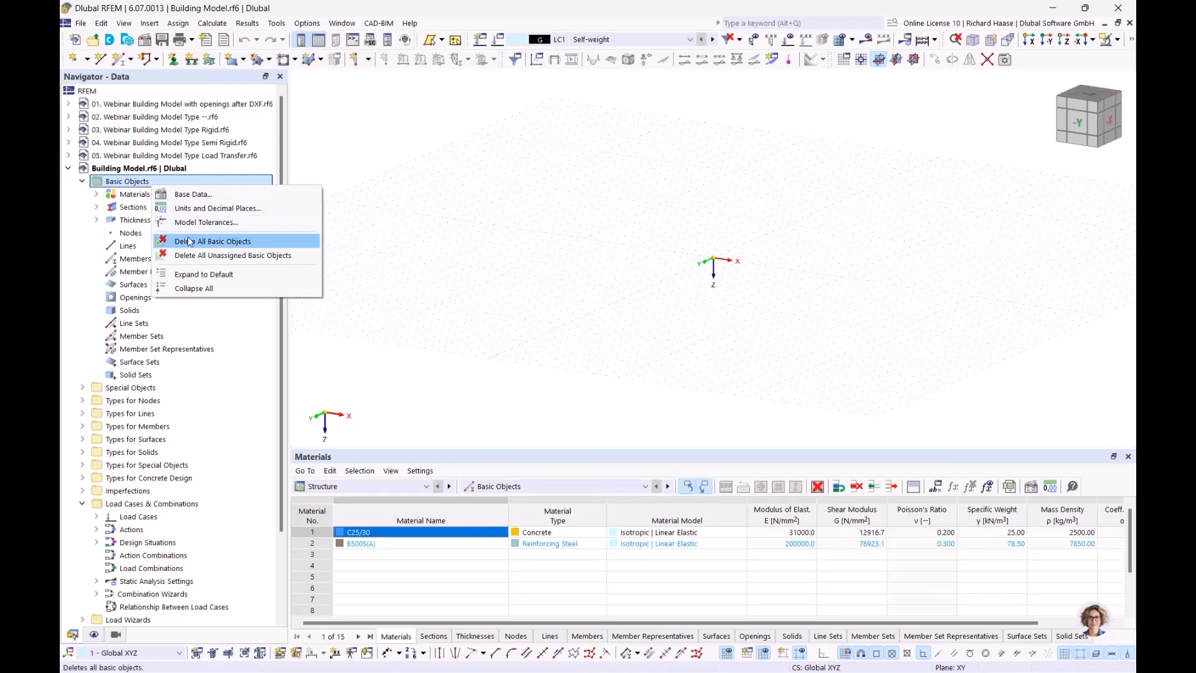
left_click(212, 241)
left_click(658, 404)
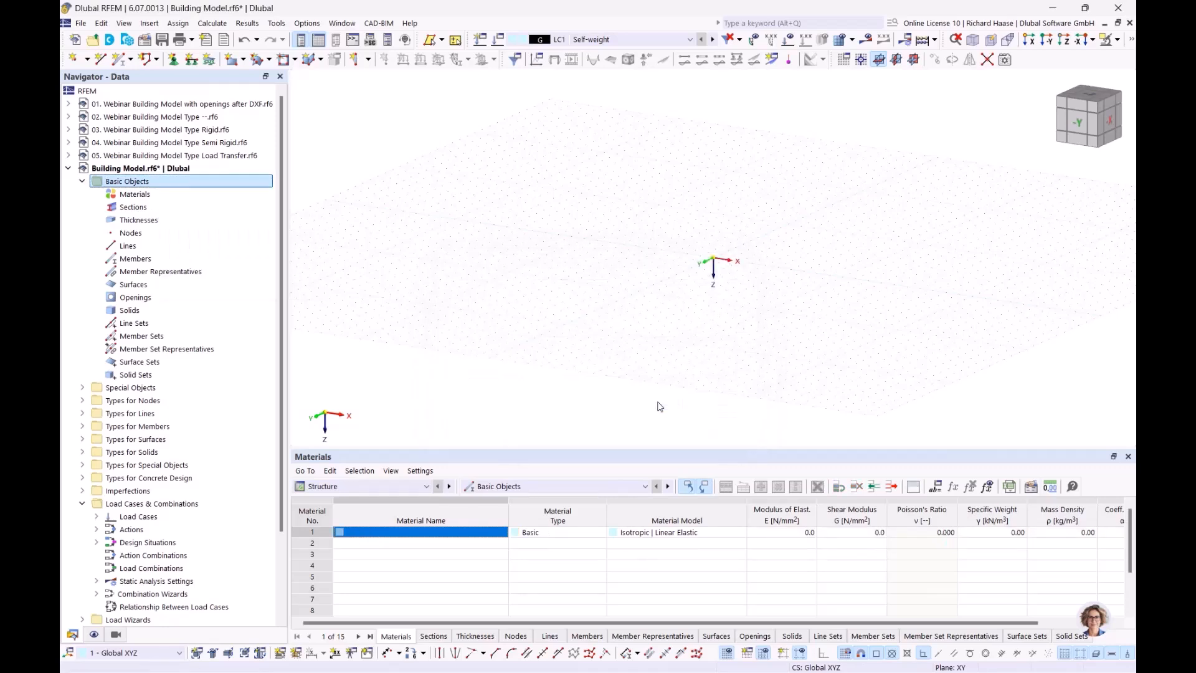
left_click(176, 198)
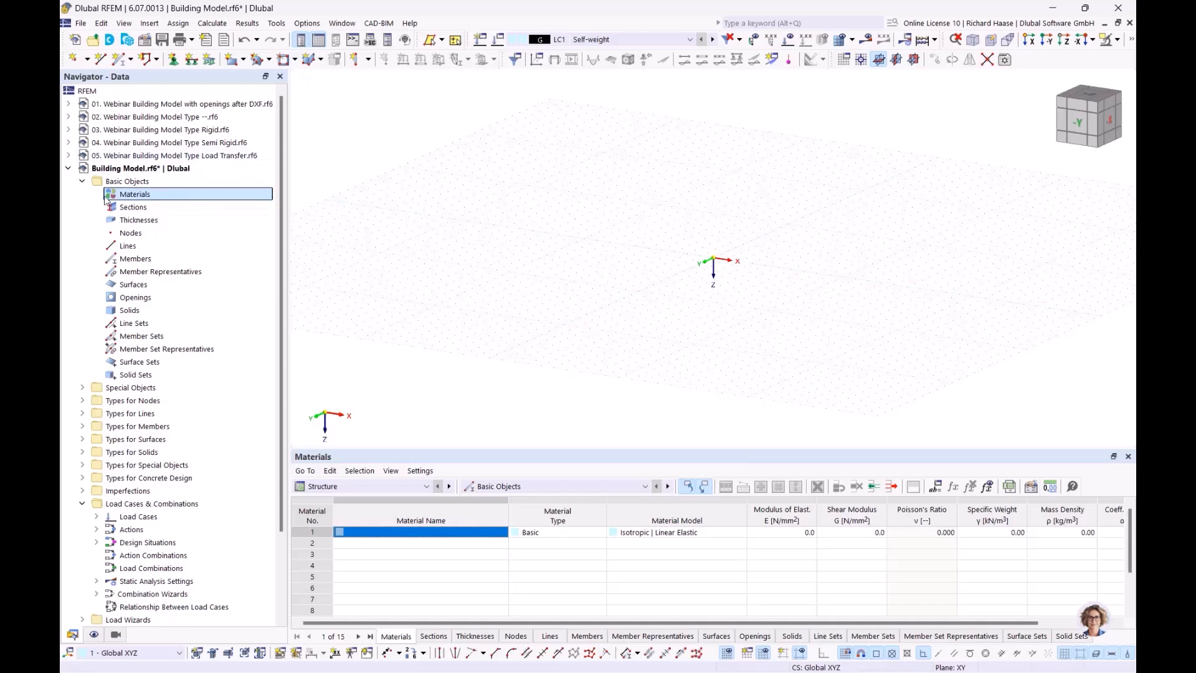
right_click(134, 197)
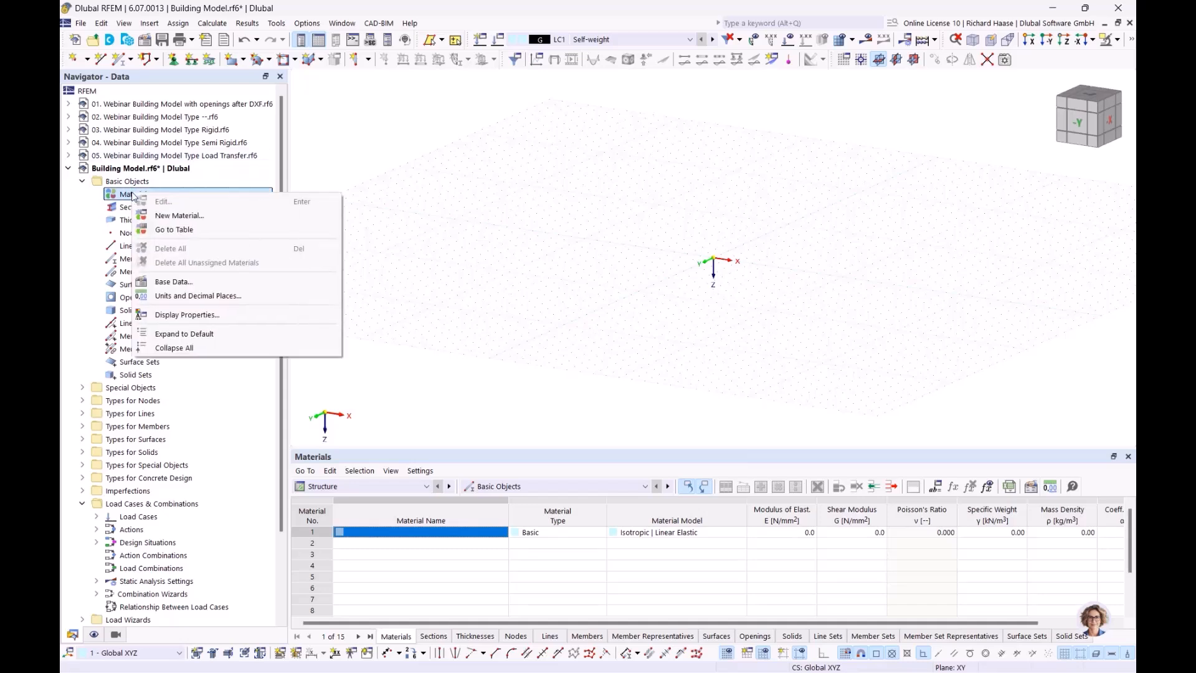
- Add C25/30 concrete and B500S(A) reinforcing steel as new materials from the library
left_click(169, 217)
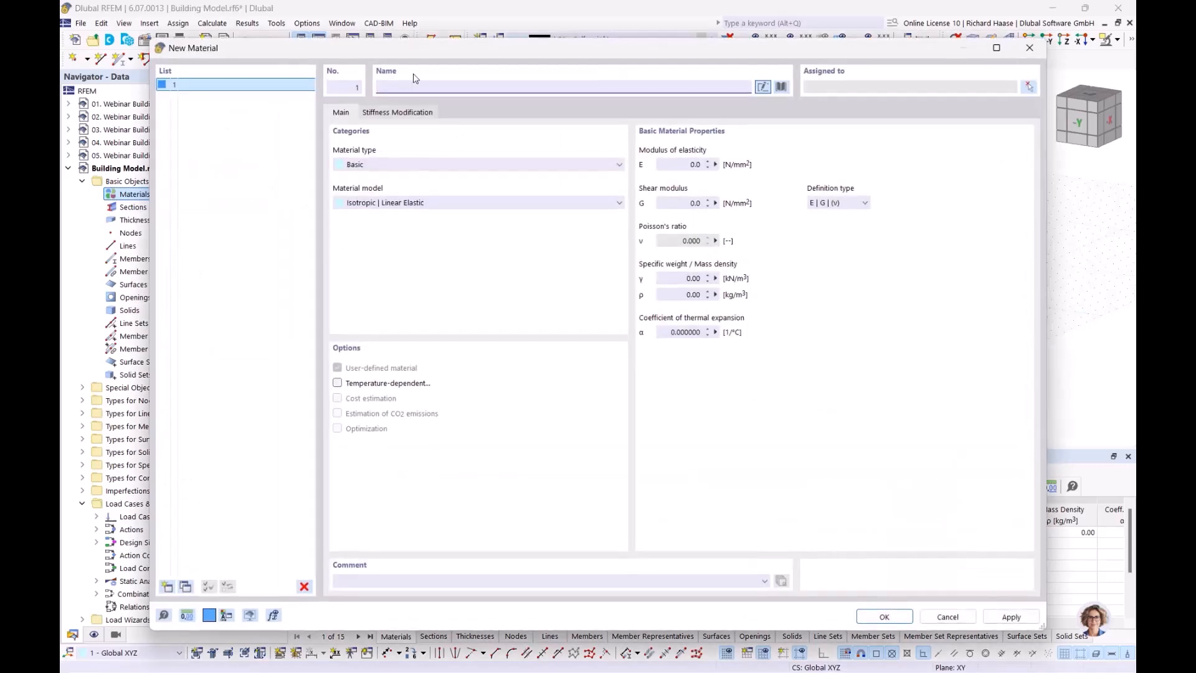
type("c")
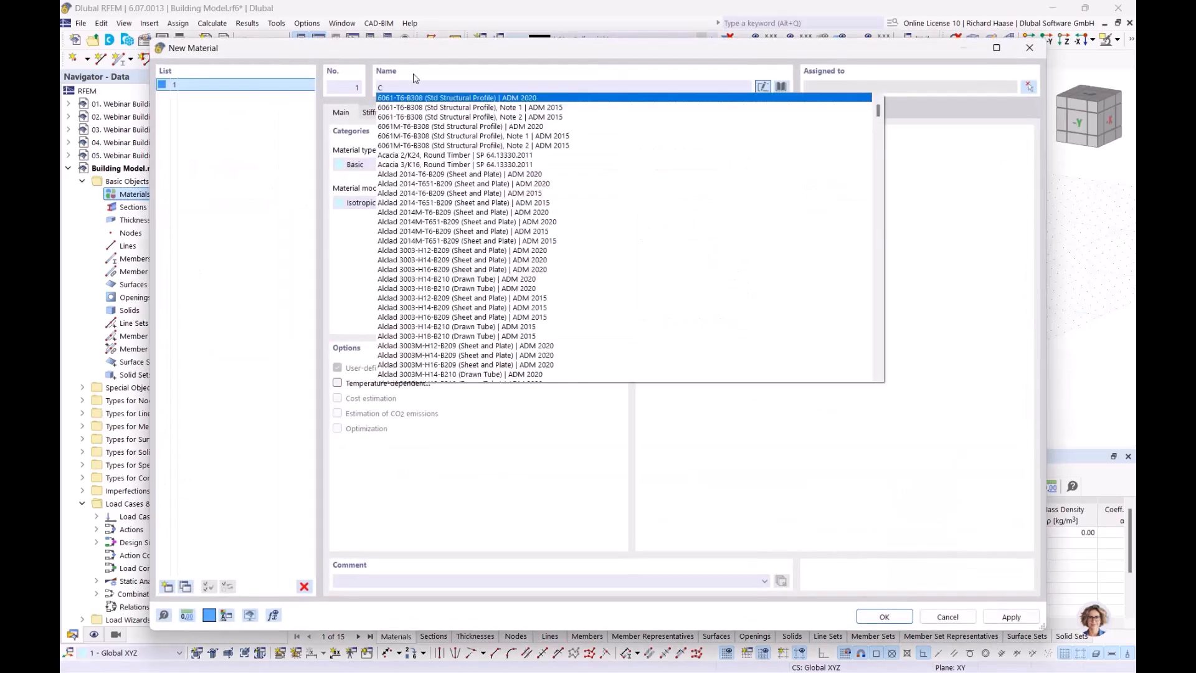
type("250")
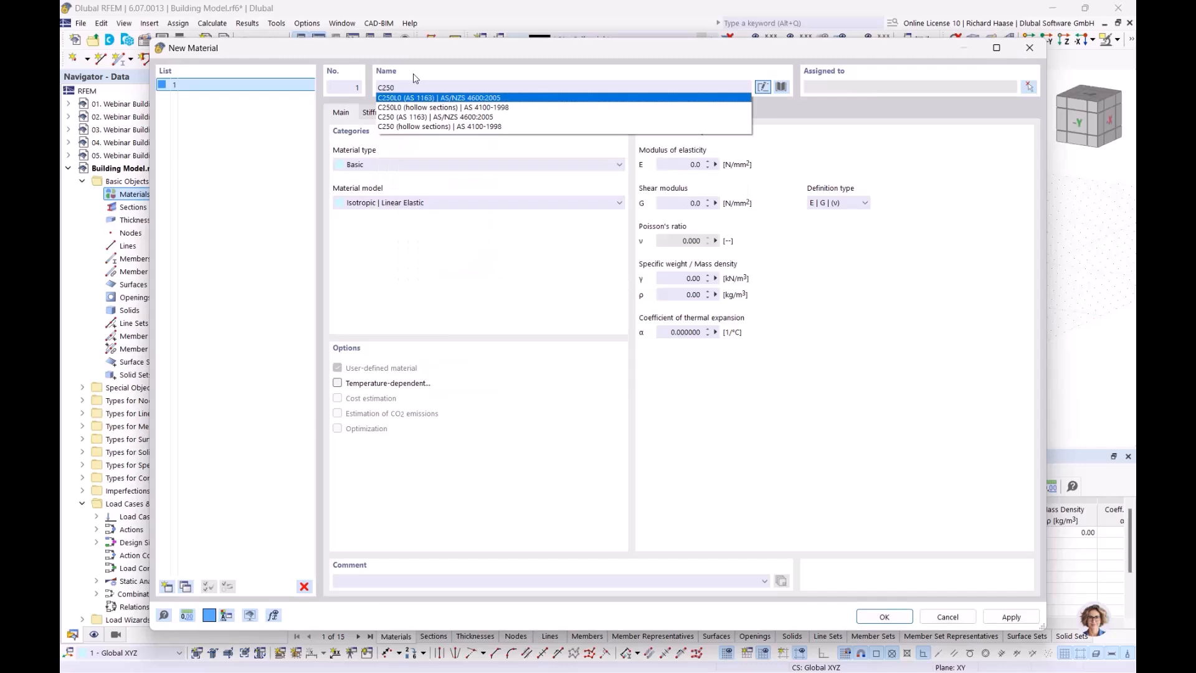
key("BackSpace")
type("/")
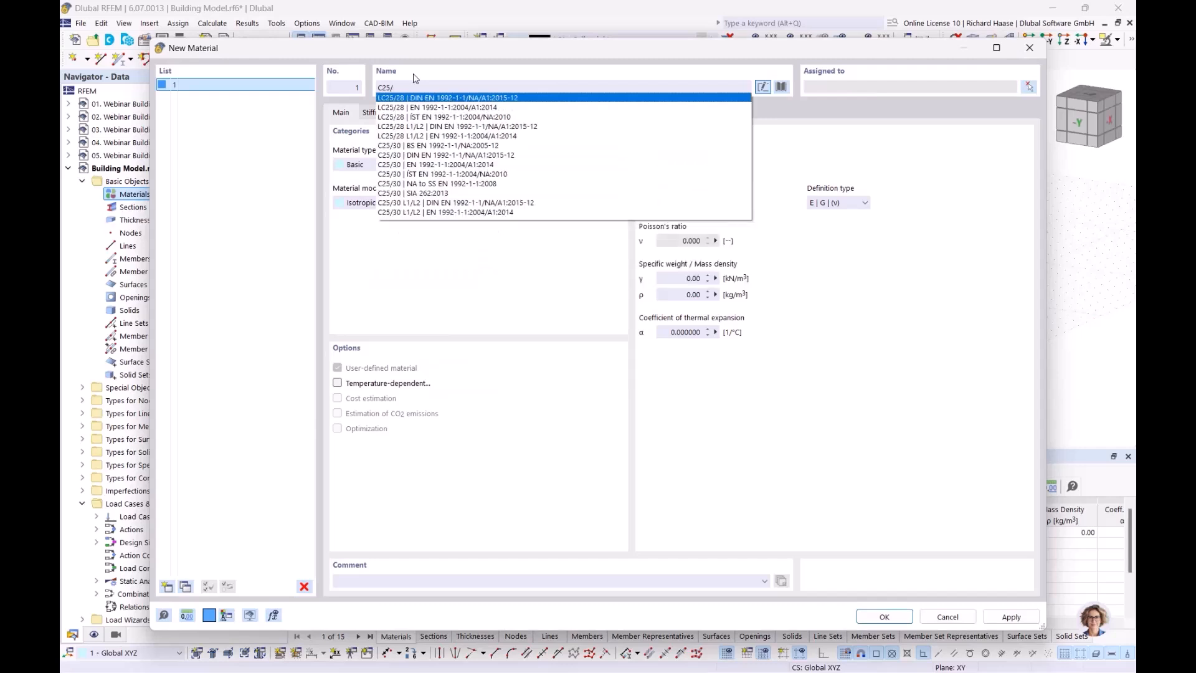
type("30")
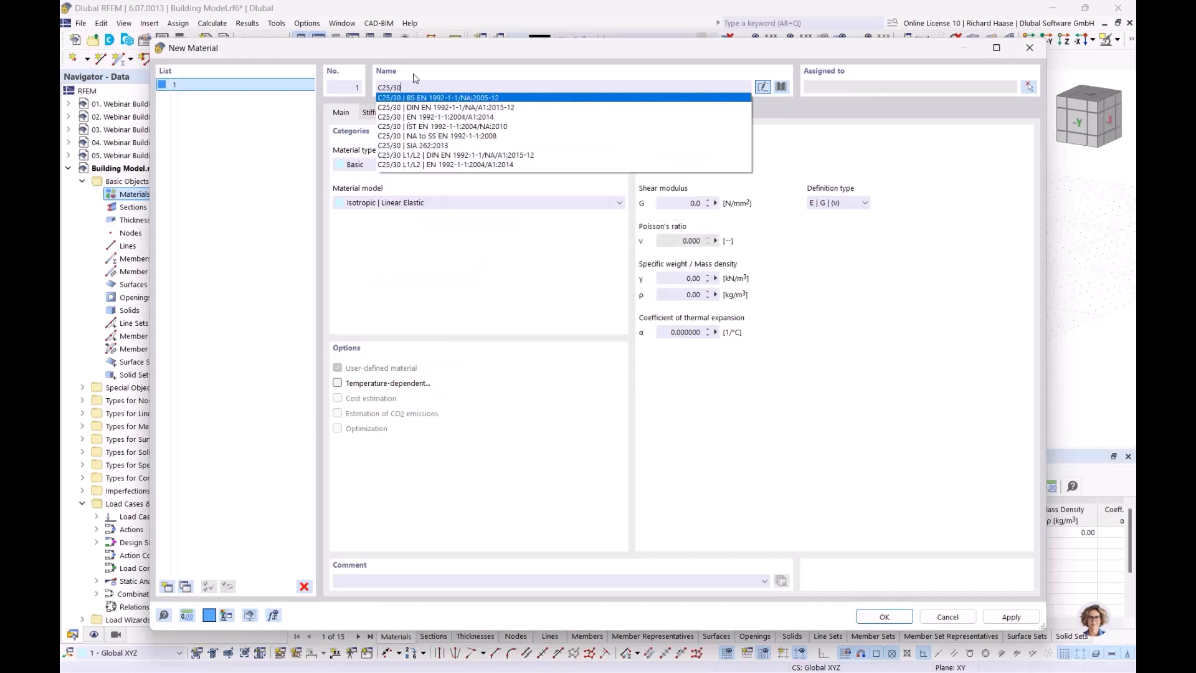
left_click(422, 107)
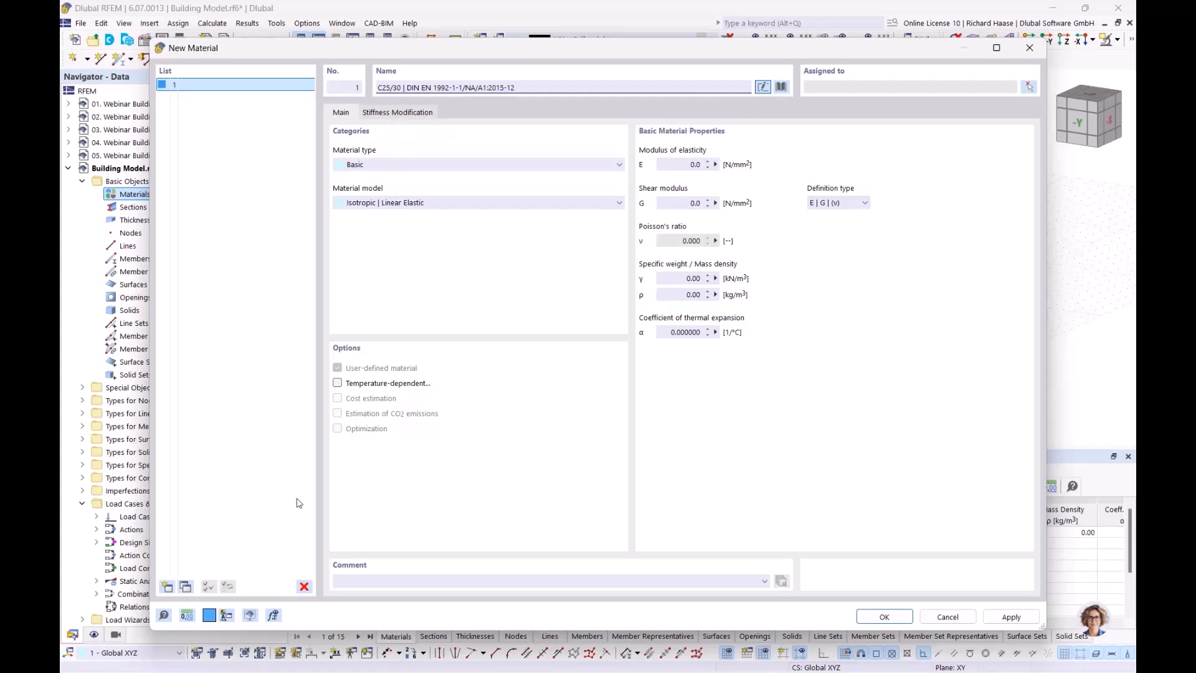
left_click(167, 586)
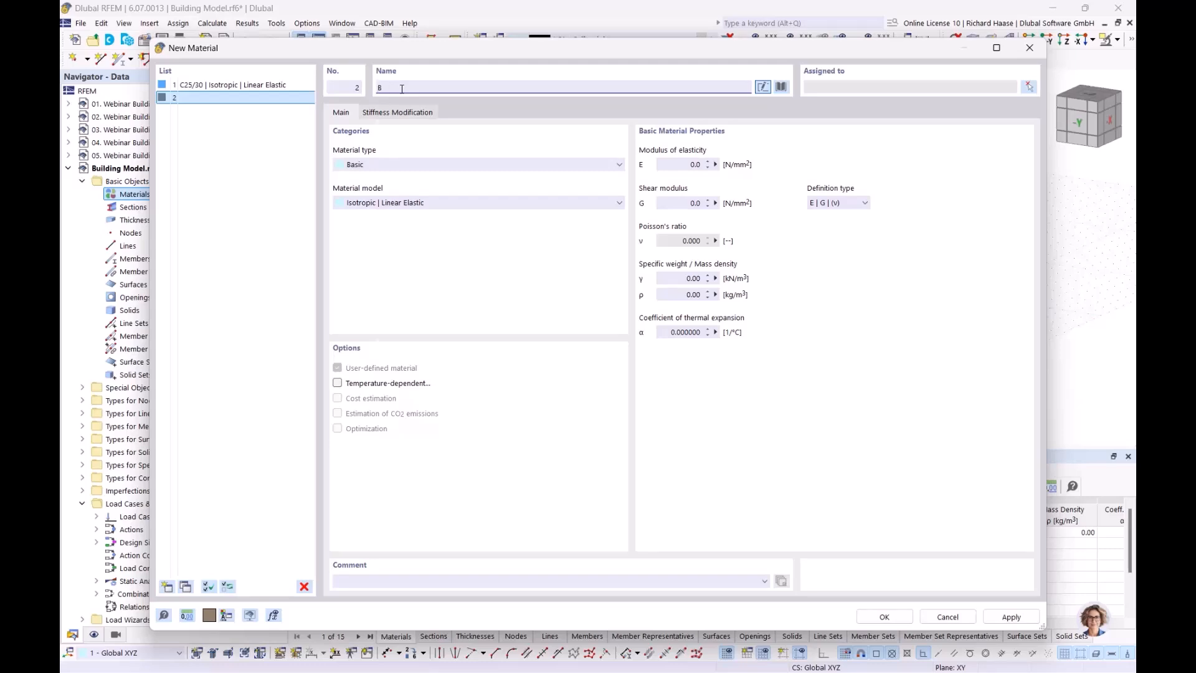
type("B500")
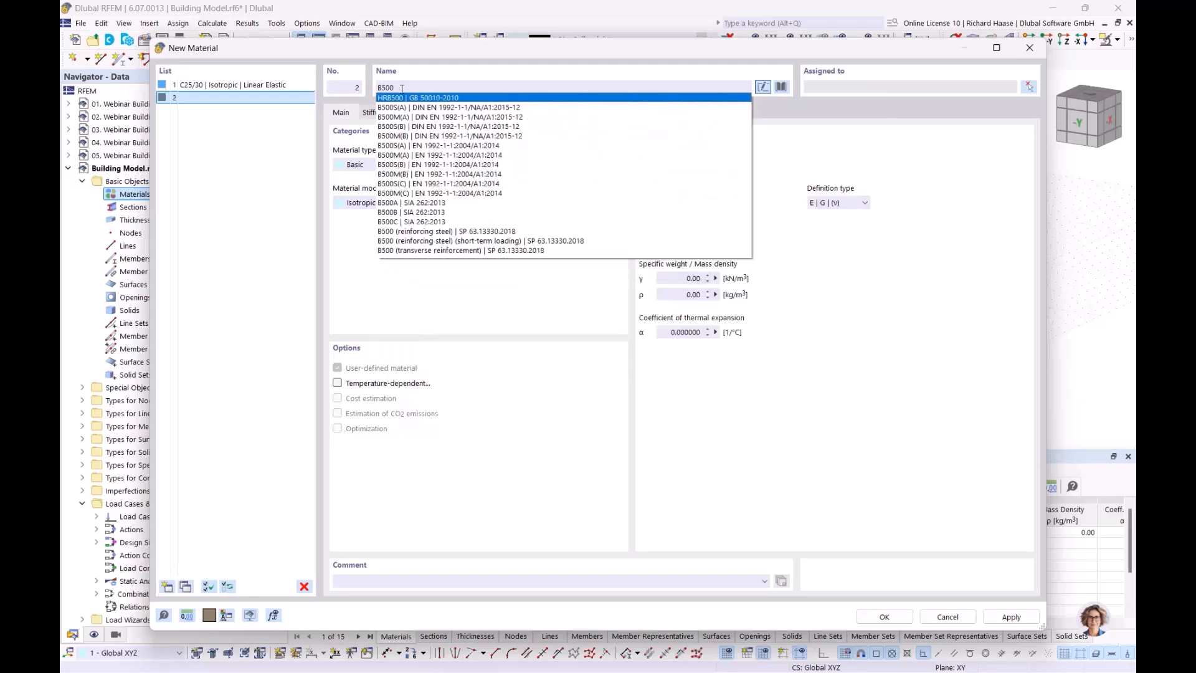
type("S")
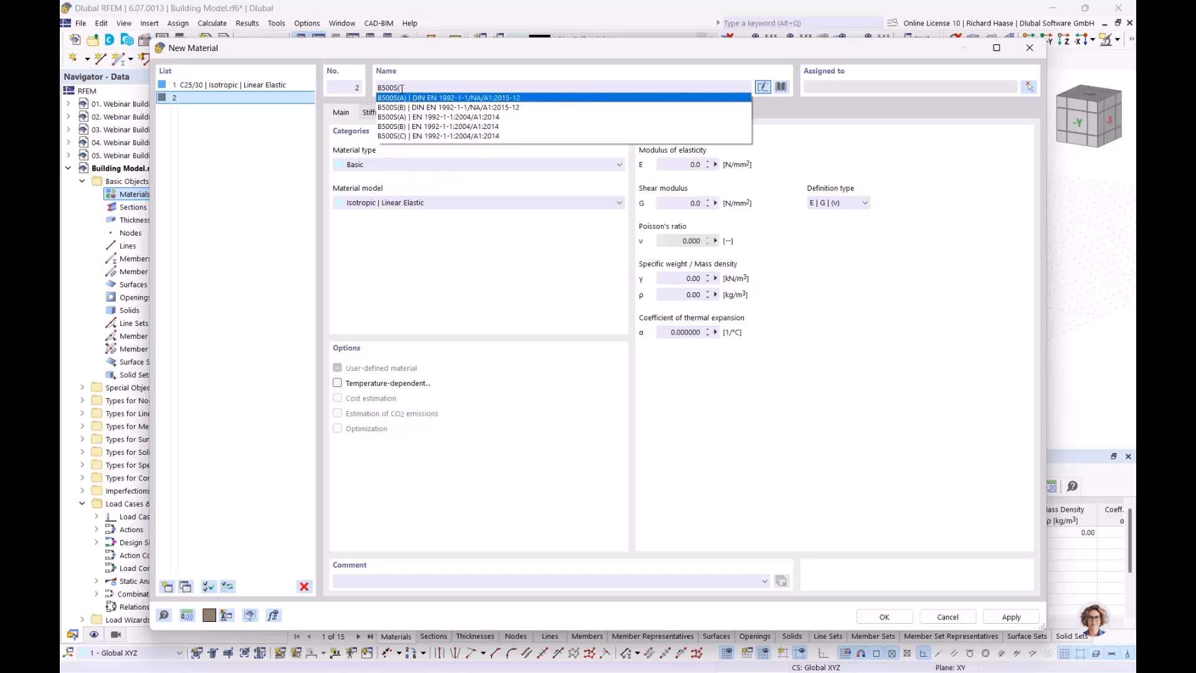
type("(A")
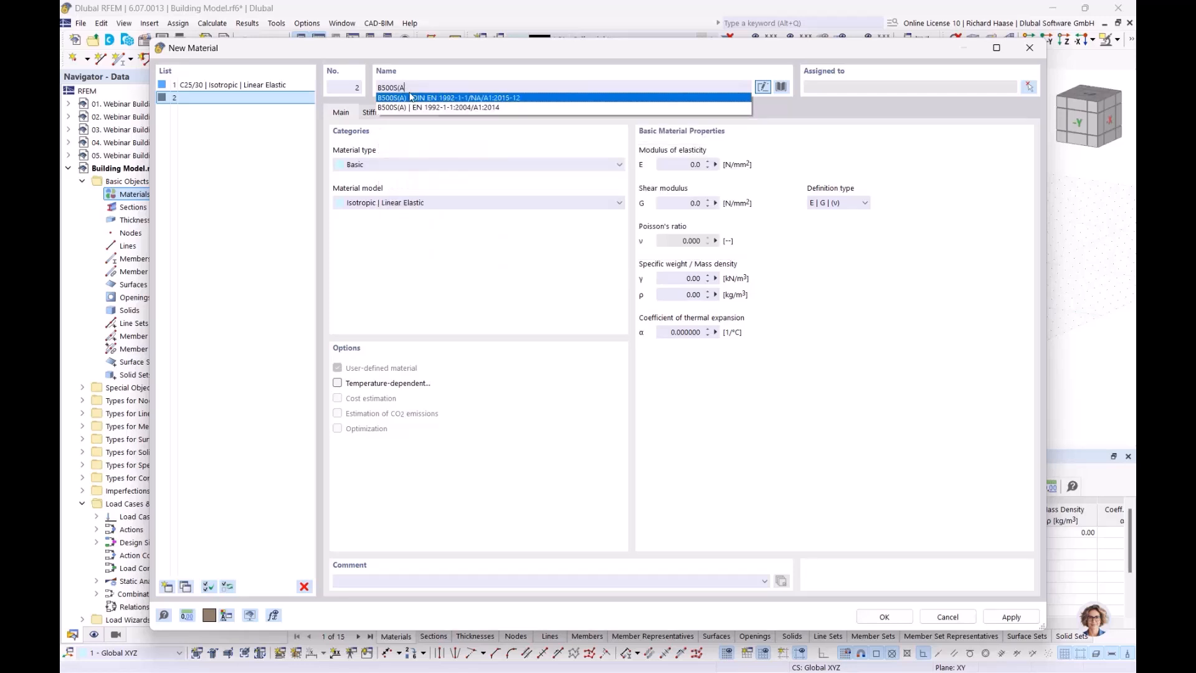
left_click(422, 99)
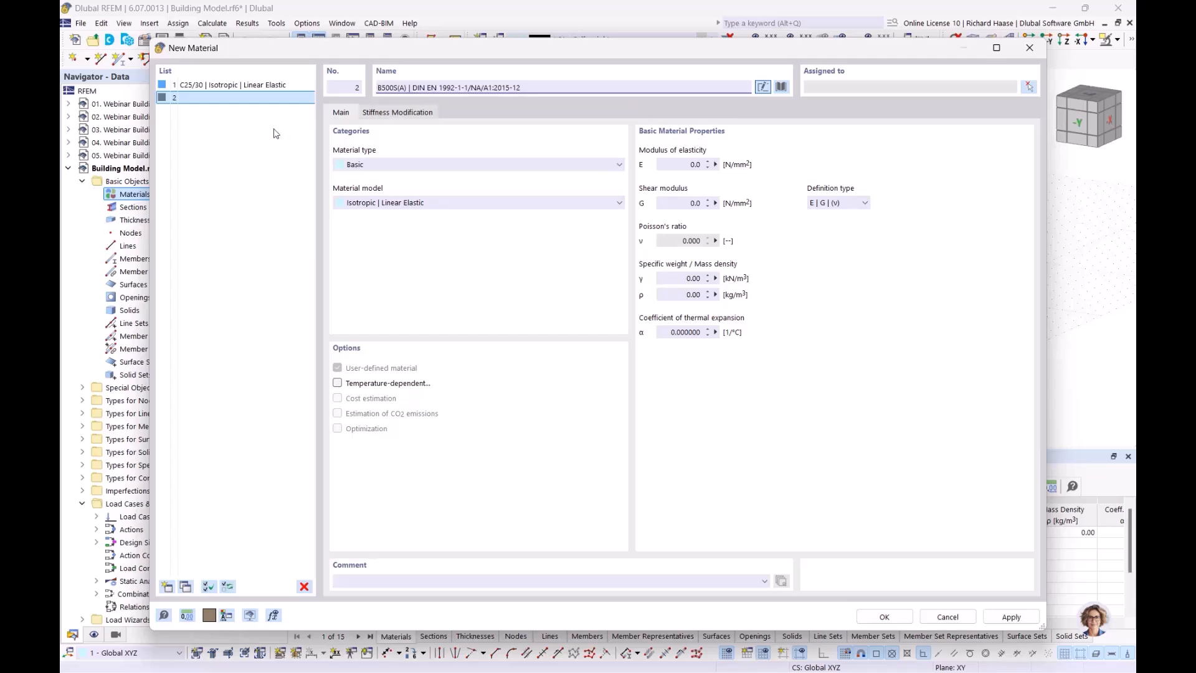
- Add Porotherm 20-50 Plan masonry as the third material and save the materials
left_click(167, 586)
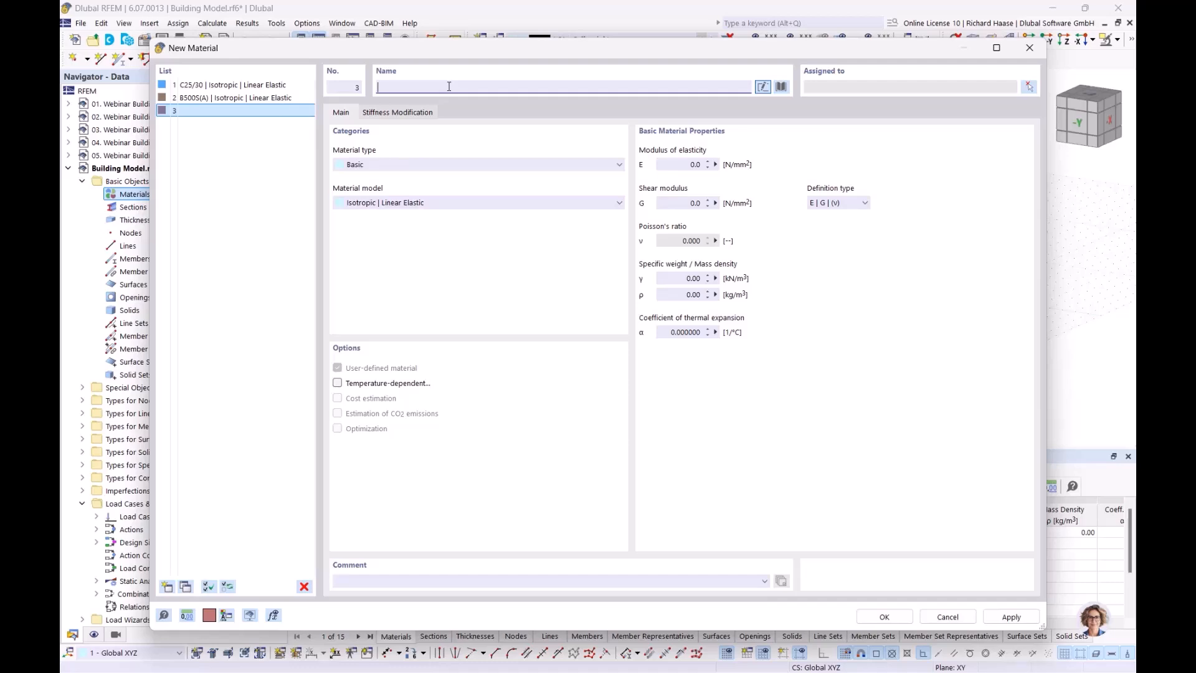
type("pro")
key("BackSpace")
key("BackSpace")
type("o")
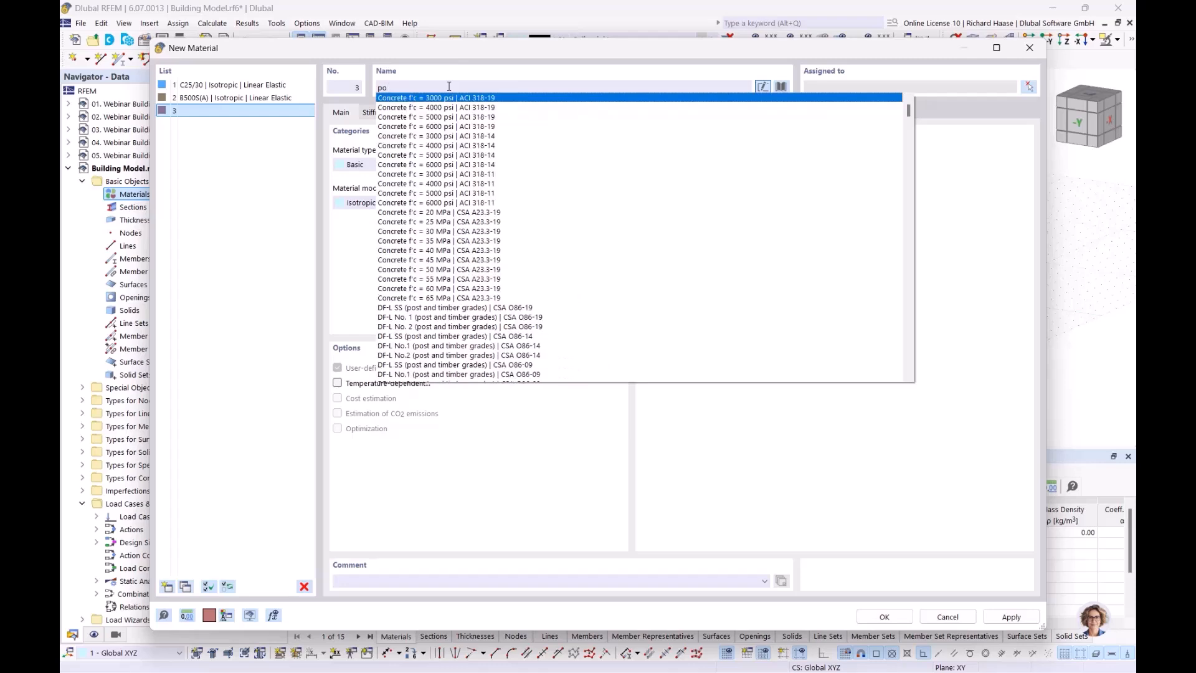
type("rothem")
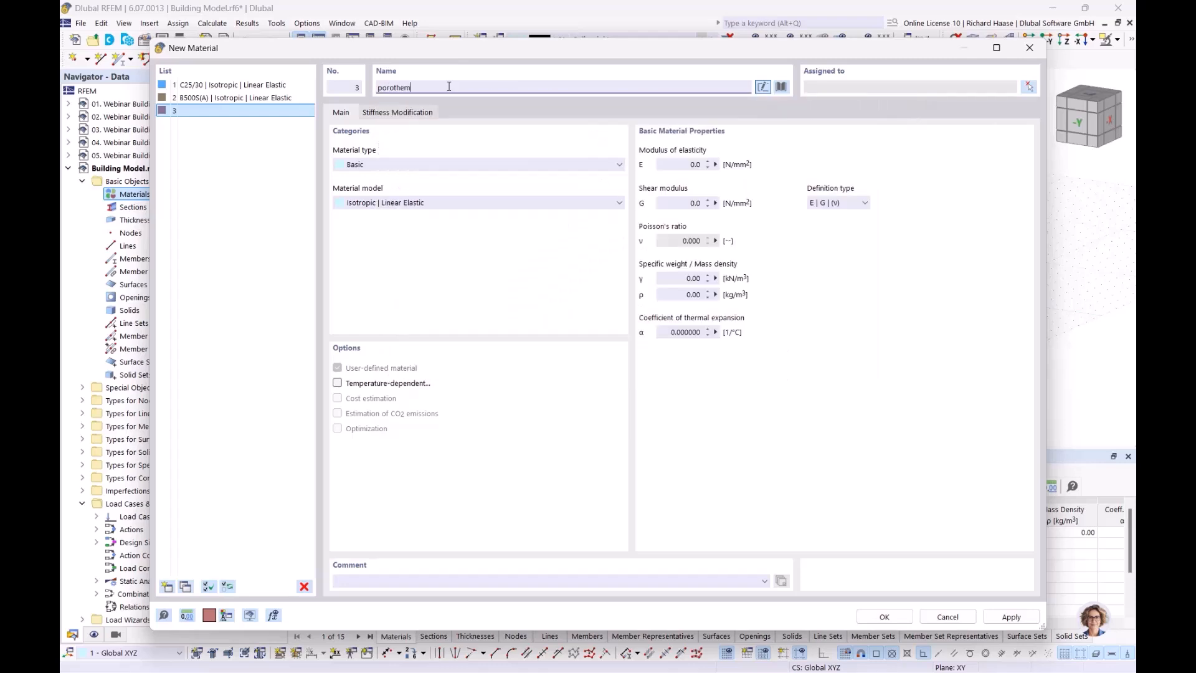
key("BackSpace")
type("rm")
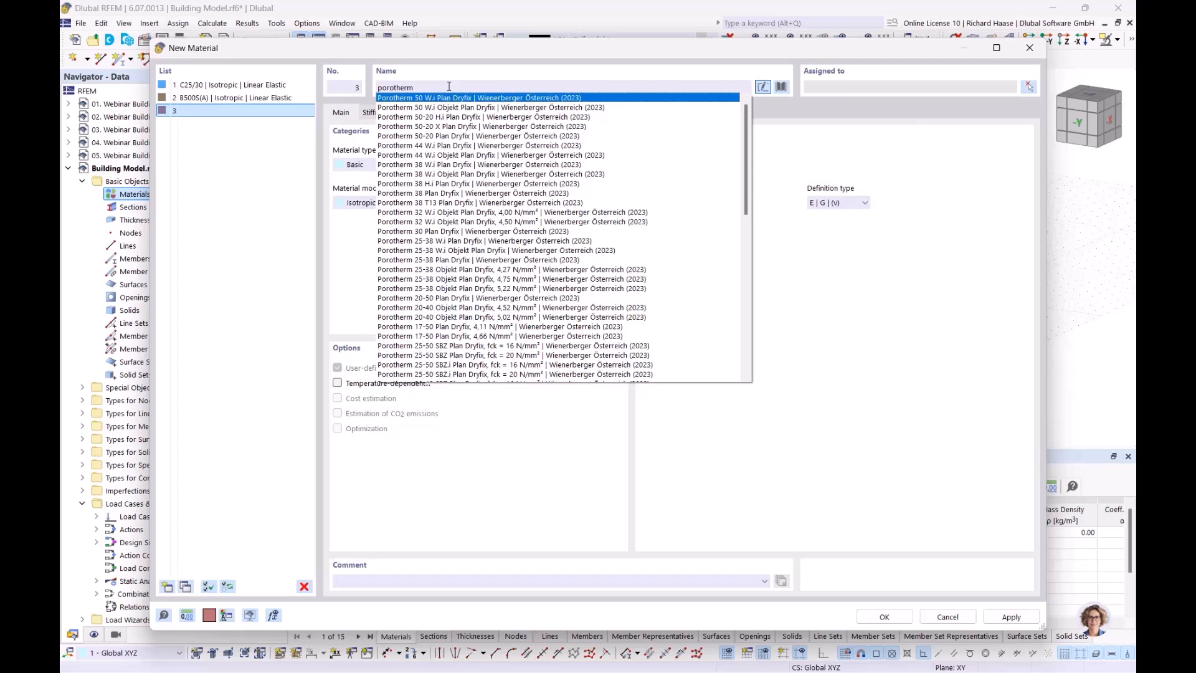
type(" 20-50")
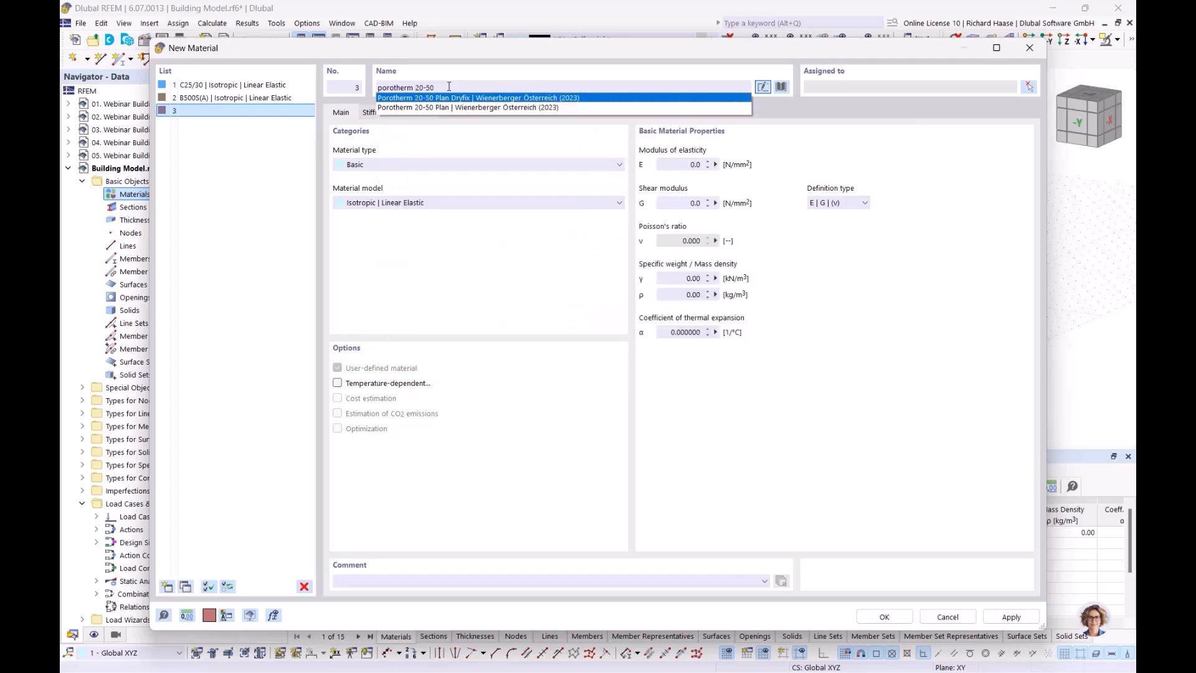
left_click(474, 108)
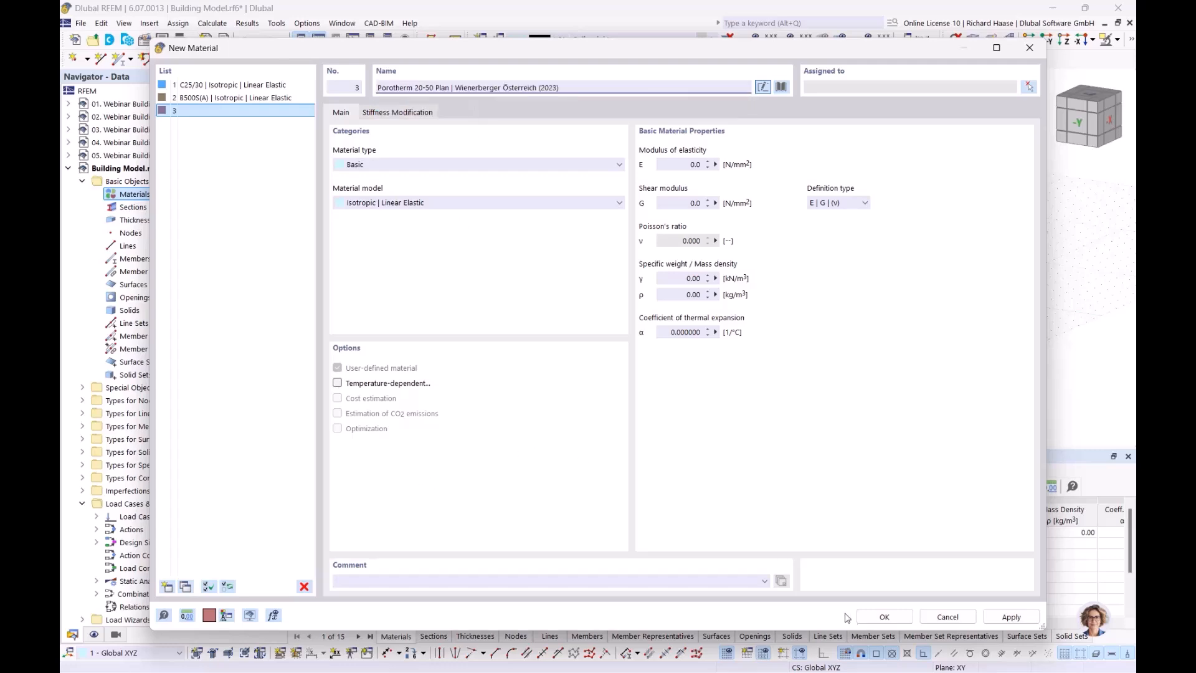
left_click(883, 617)
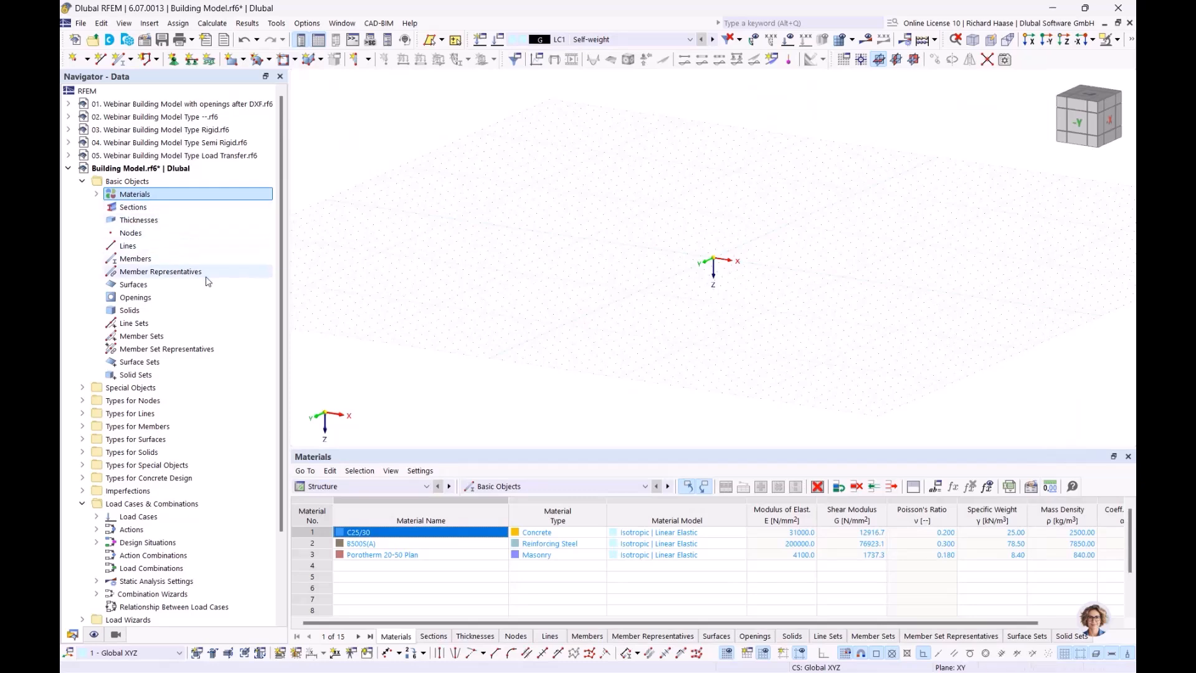
- Create a new background layer under Guide Objects > Background Layers
scroll(207, 280, "down", 3)
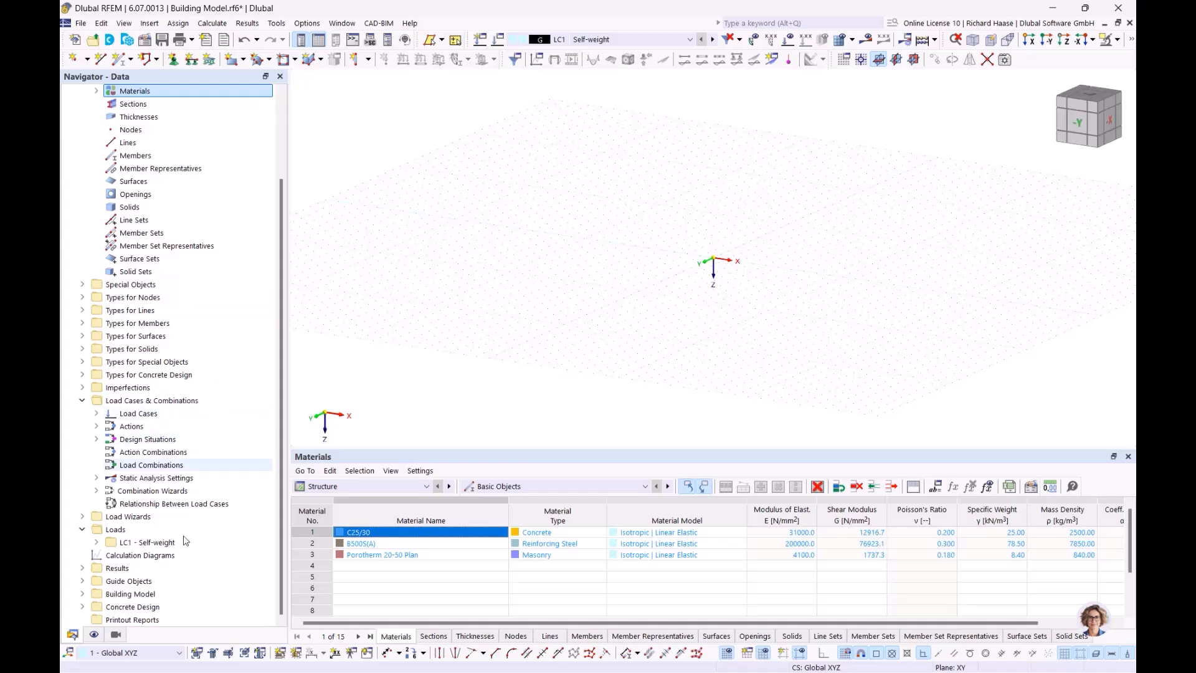
left_click(82, 581)
scroll(179, 580, "down", 1)
left_click(151, 581)
right_click(148, 581)
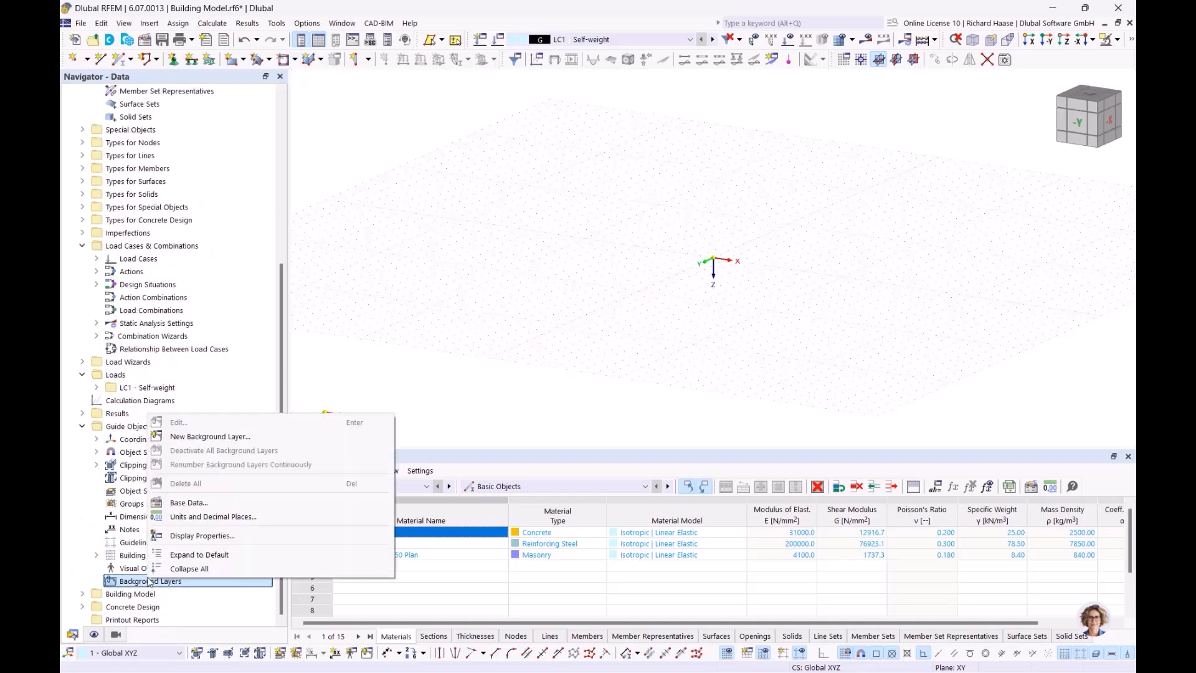
left_click(214, 437)
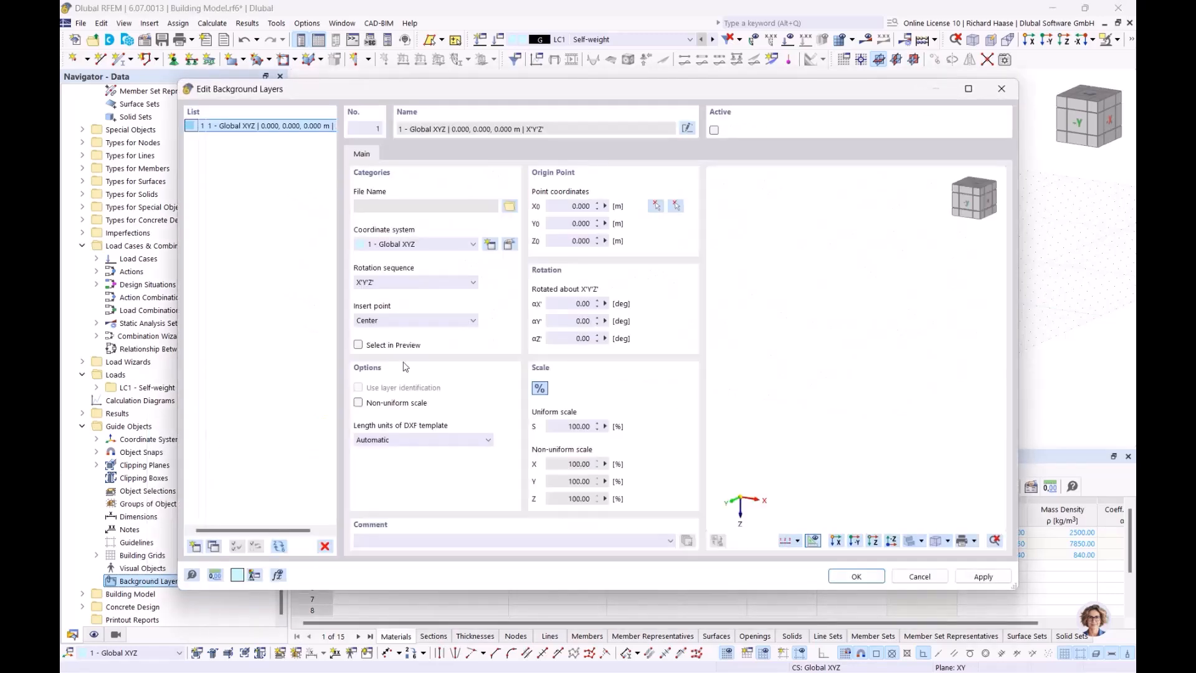
- Load Webinar Gebäudemodell.dxf as the layer and set its DXF length units to m
left_click(509, 206)
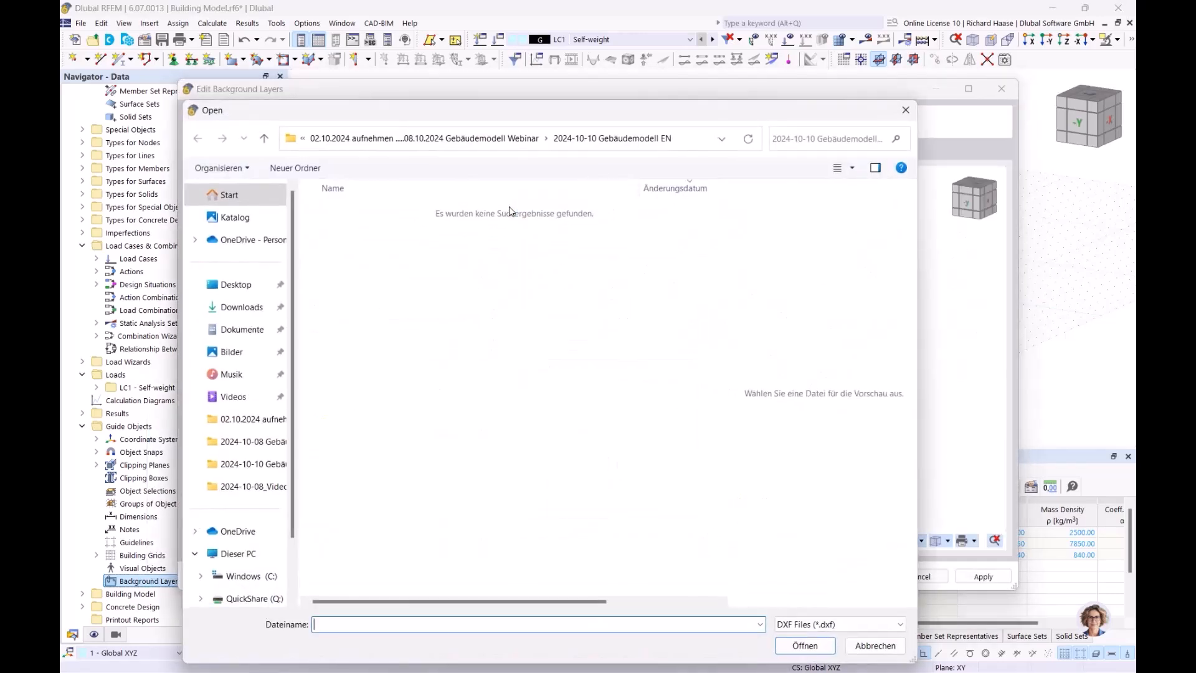
left_click(441, 137)
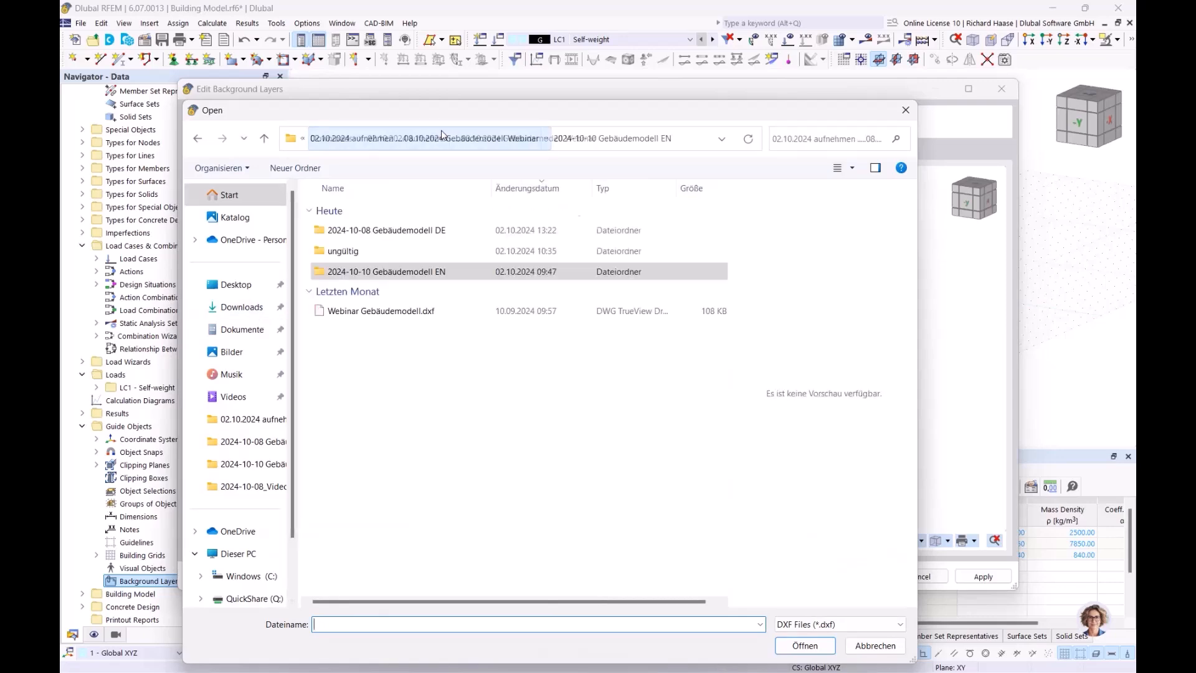
left_click(388, 311)
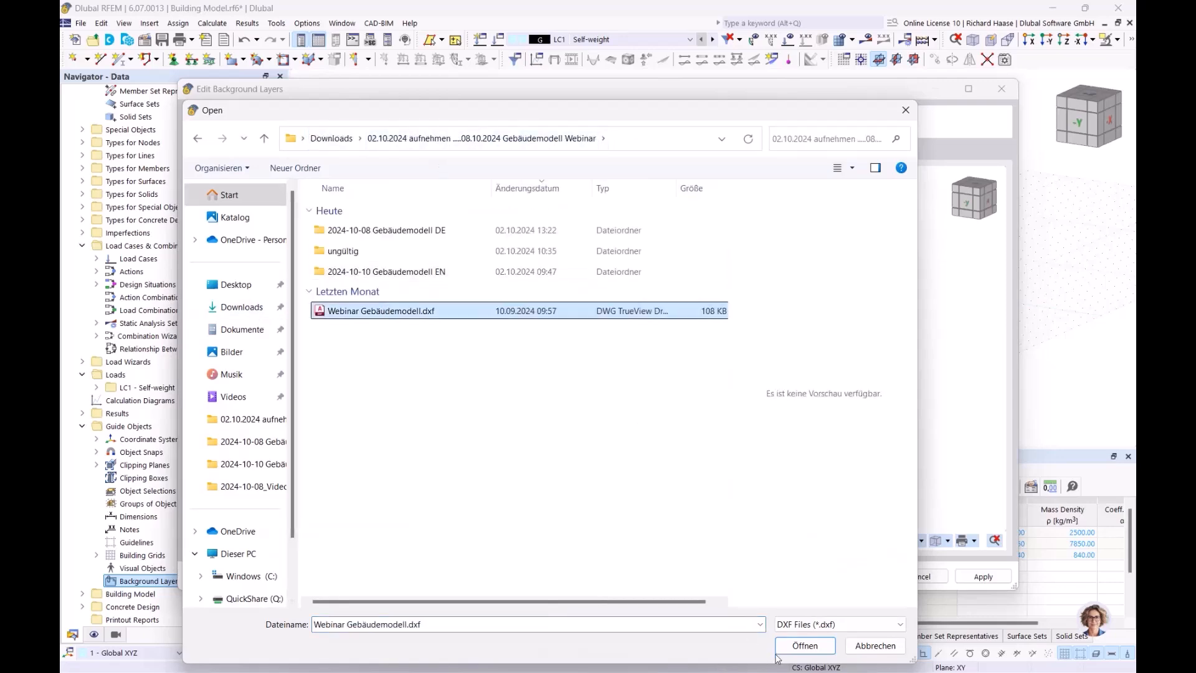
left_click(807, 648)
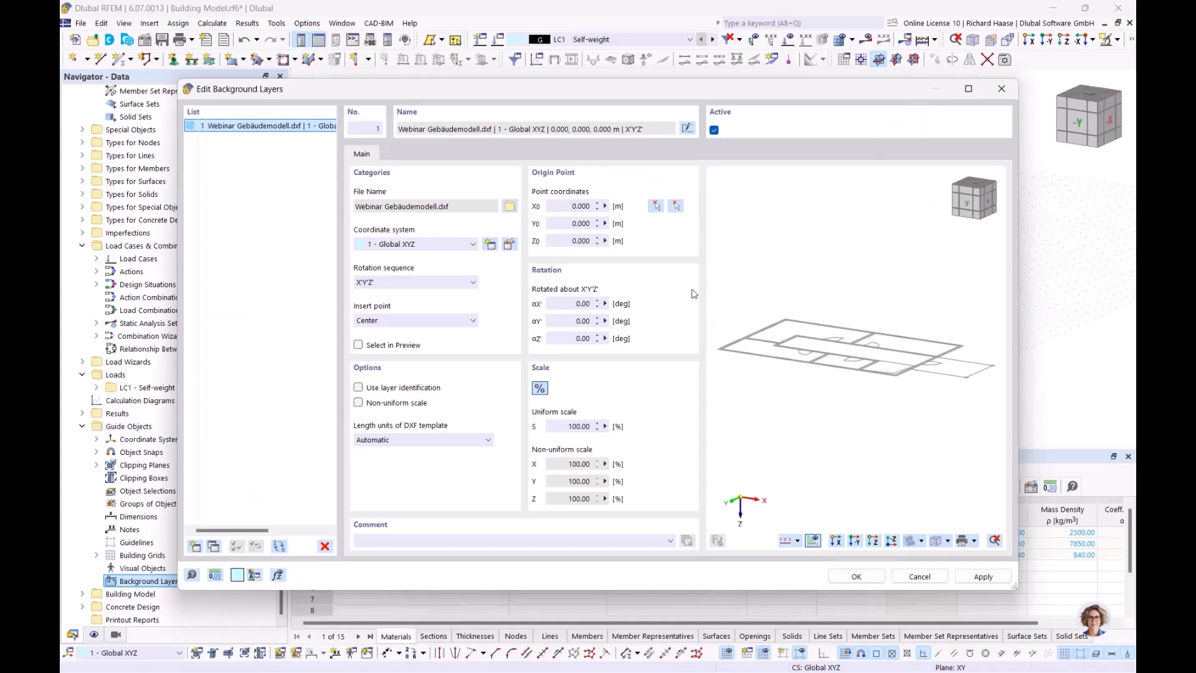
middle_click_drag(853, 321, 924, 344, "ctrl")
left_click(439, 439)
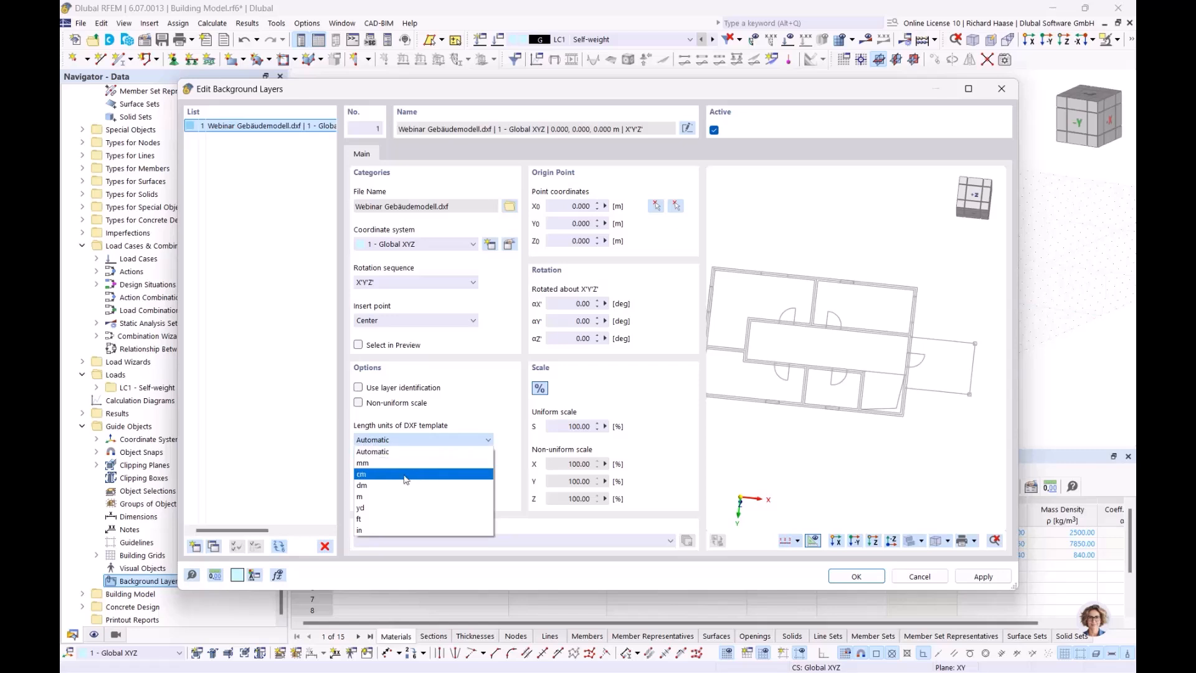
left_click(379, 498)
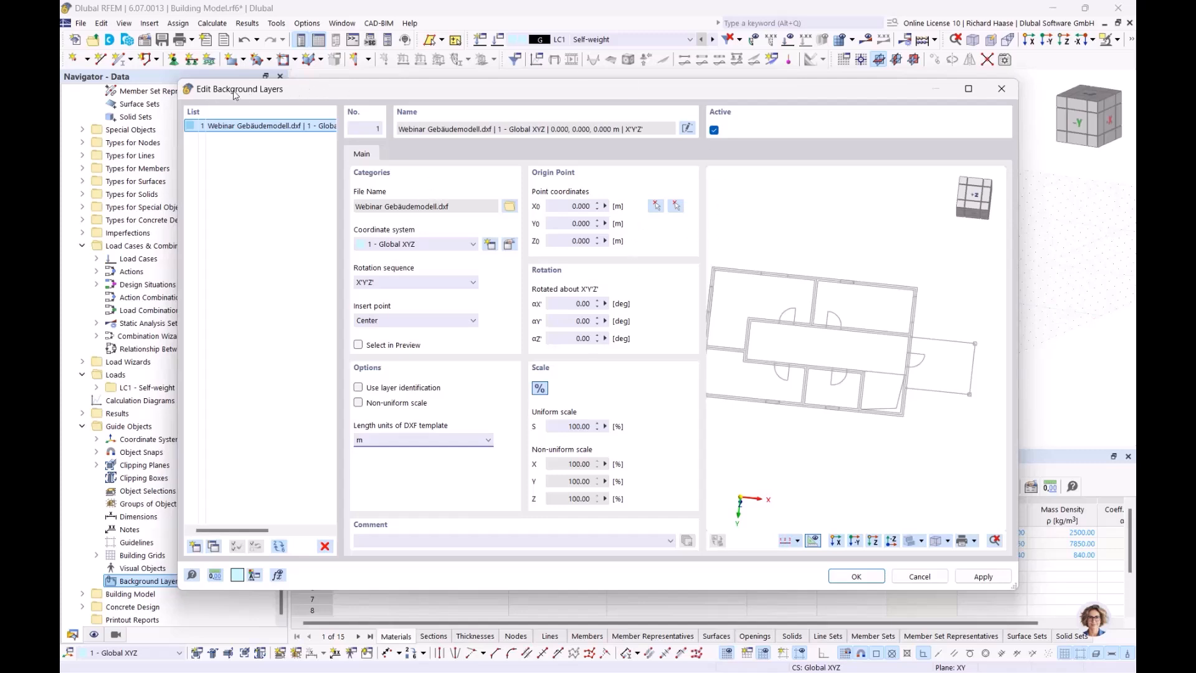
- Set the background layer's insert point to the model's global origin
left_click(655, 205)
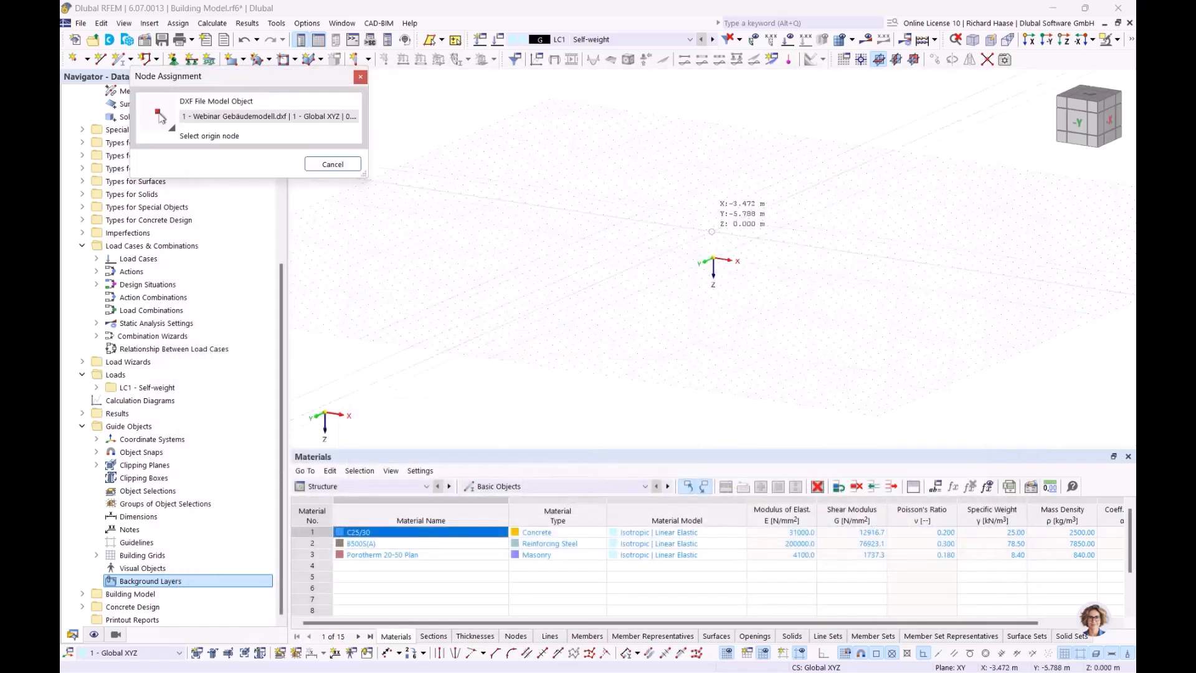
middle_click_drag(750, 286, 751, 356, "ctrl")
scroll(770, 317, "up", 3)
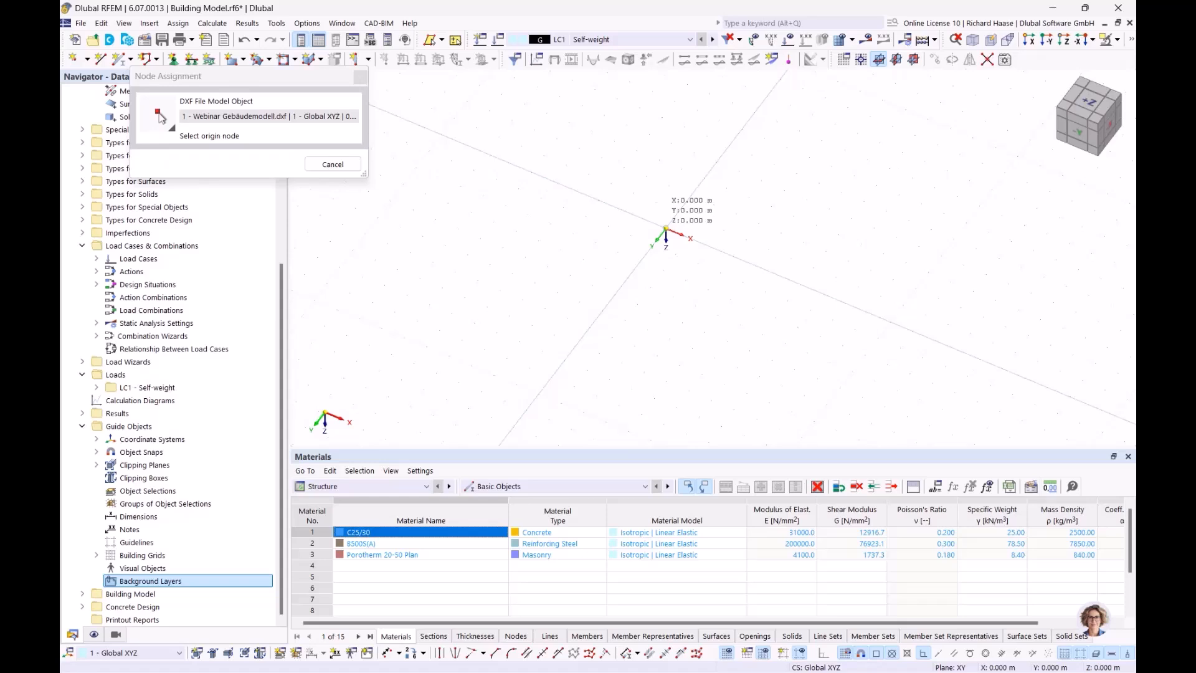
left_click(666, 229)
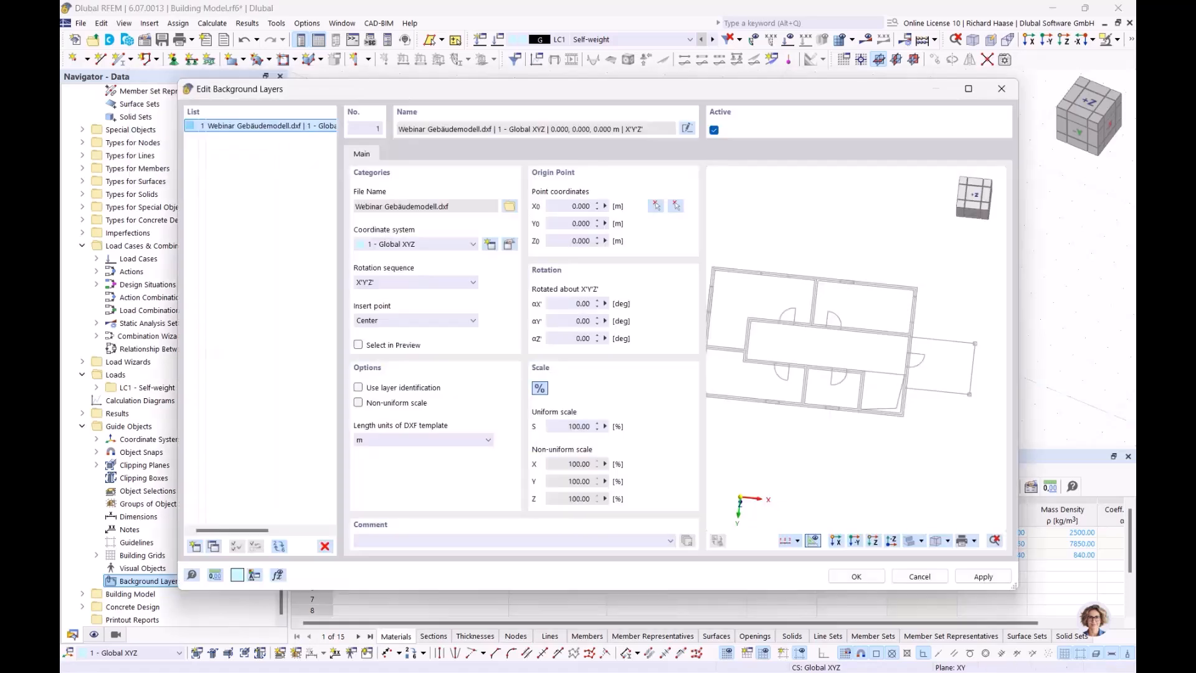
- Use the building's top-left corner as the DXF reference point and place the layer
left_click(675, 206)
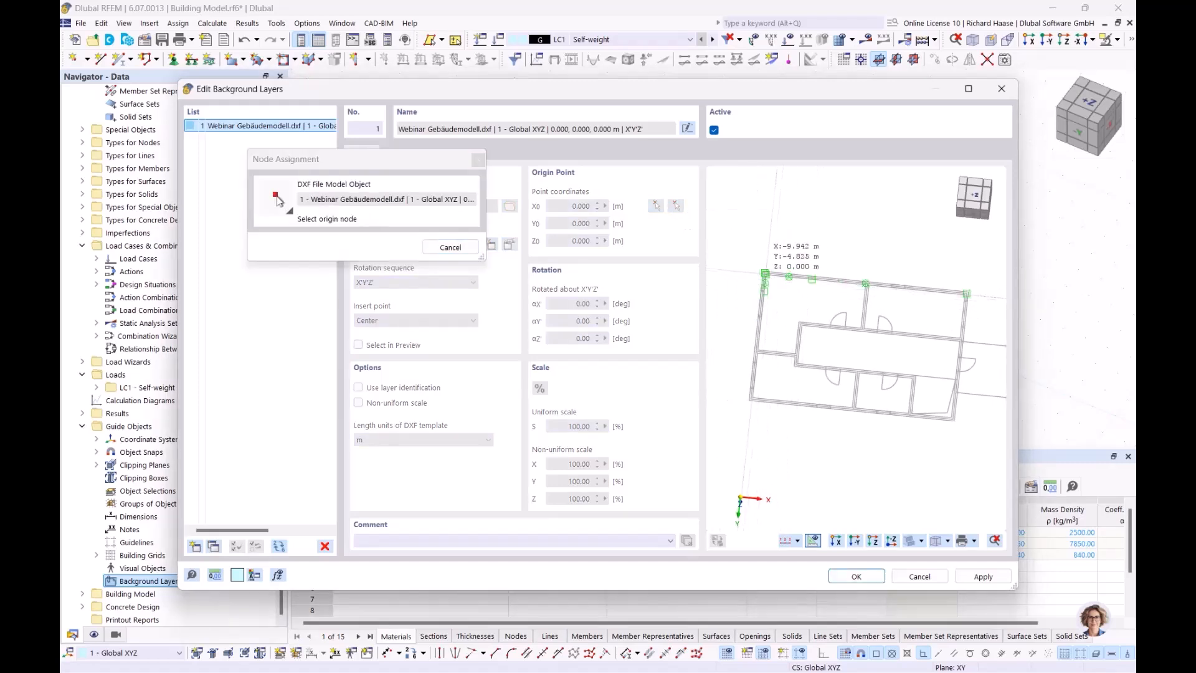
scroll(769, 279, "up", 4)
scroll(768, 280, "up", 3)
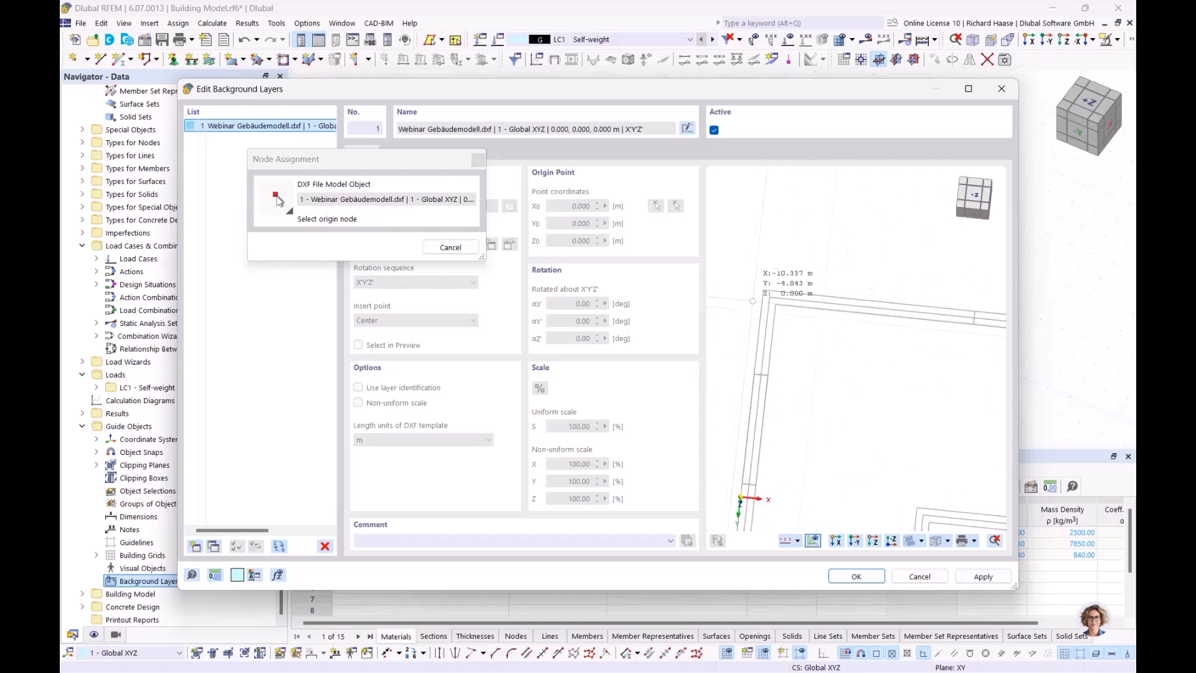
scroll(769, 297, "up", 2)
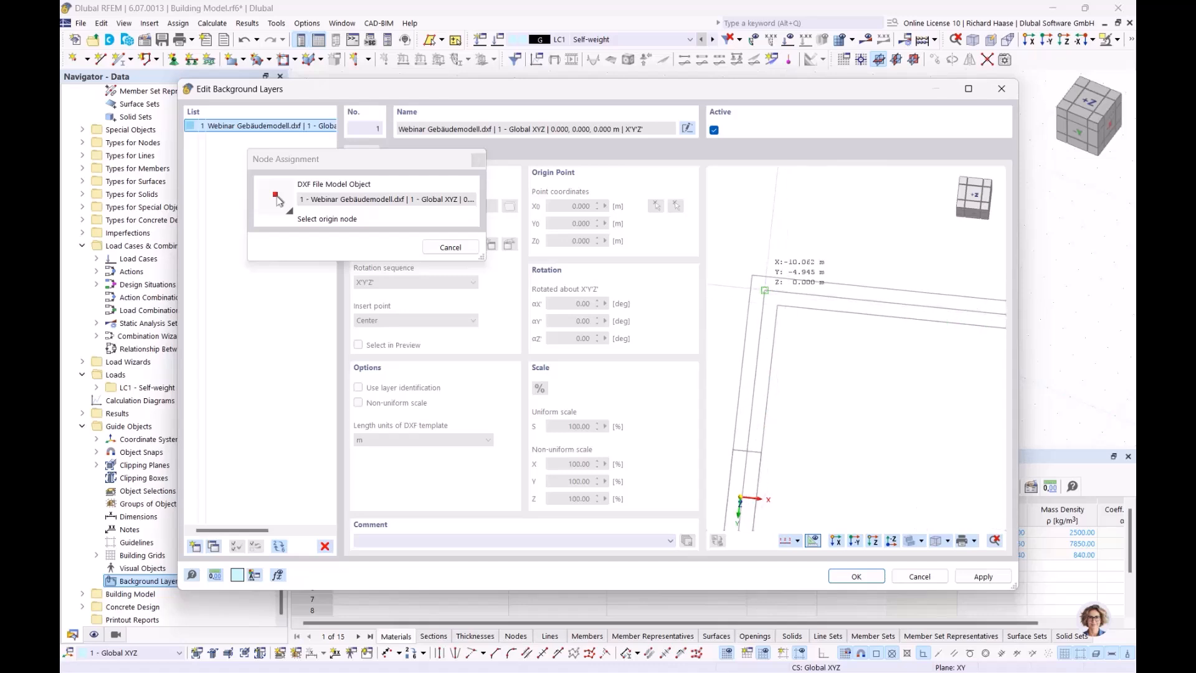
scroll(764, 291, "up", 1)
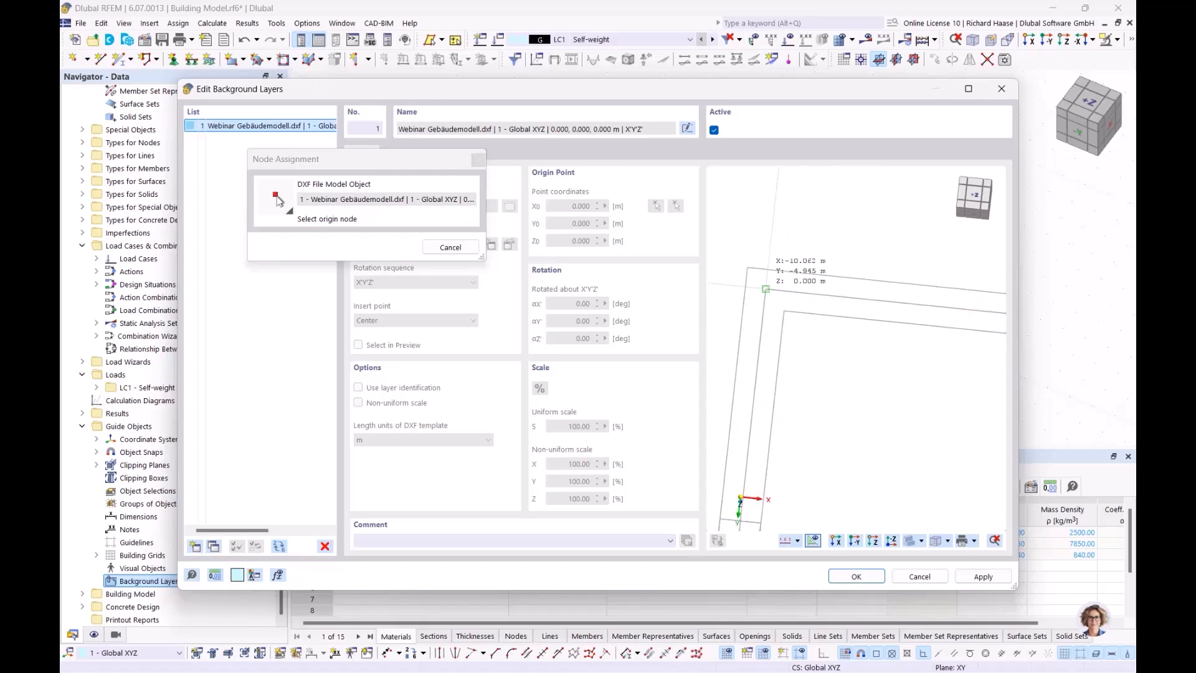
left_click(765, 289)
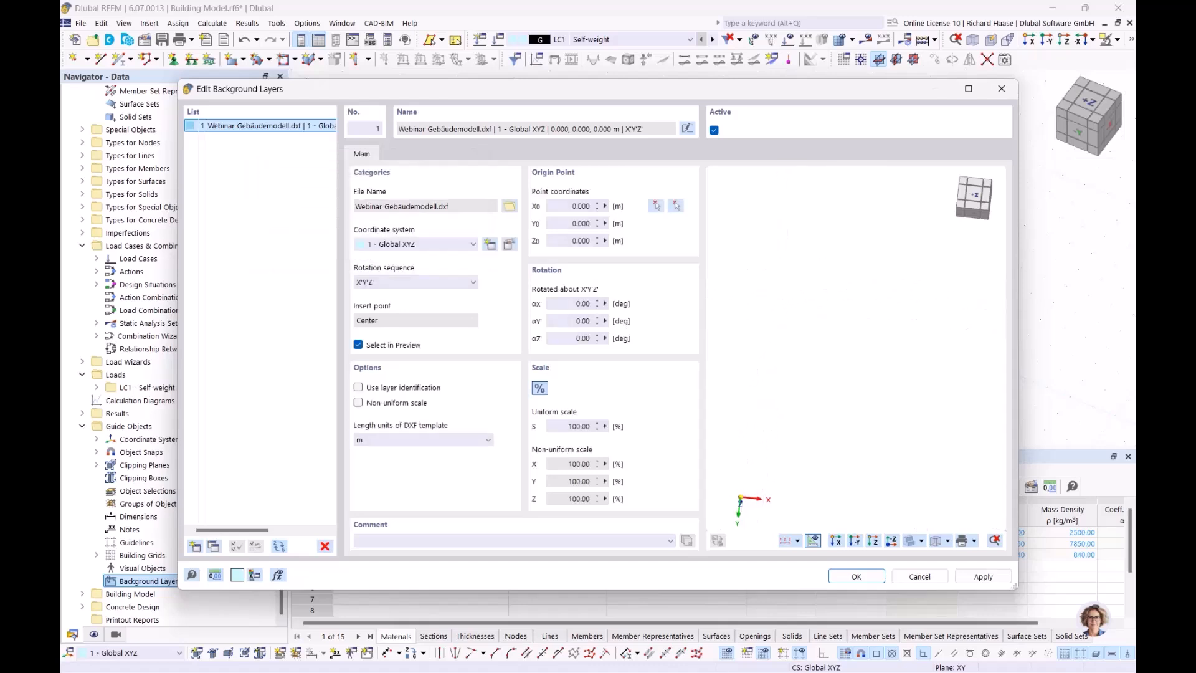
left_click(854, 577)
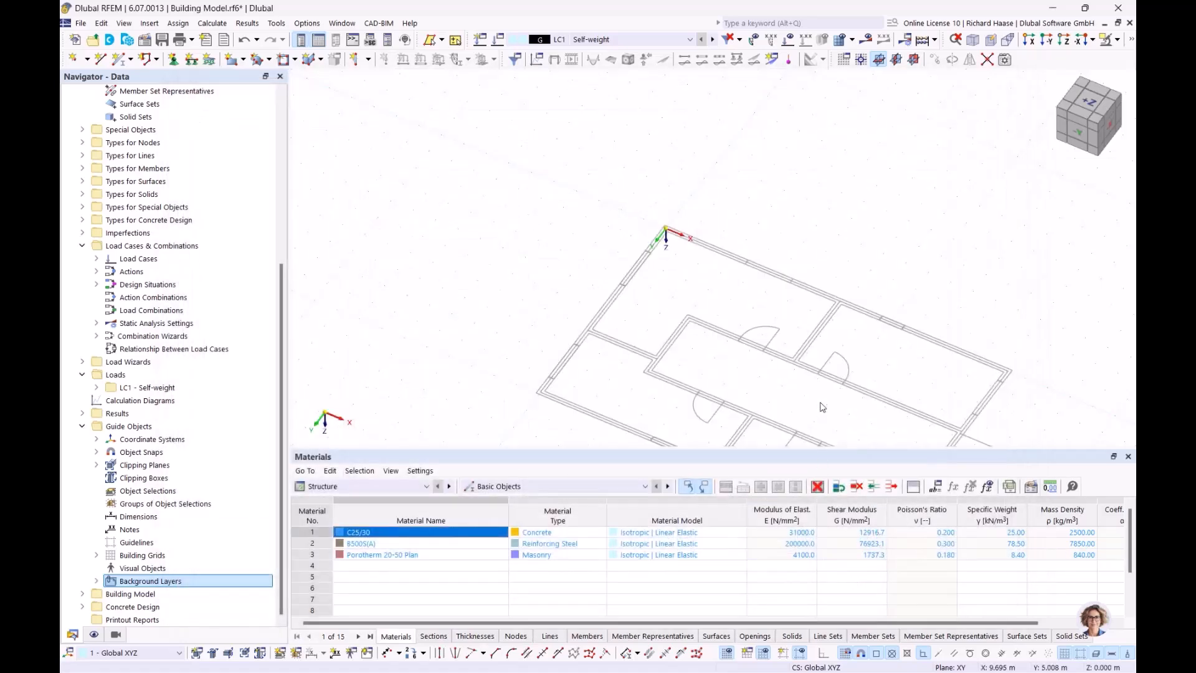
left_click(1089, 102)
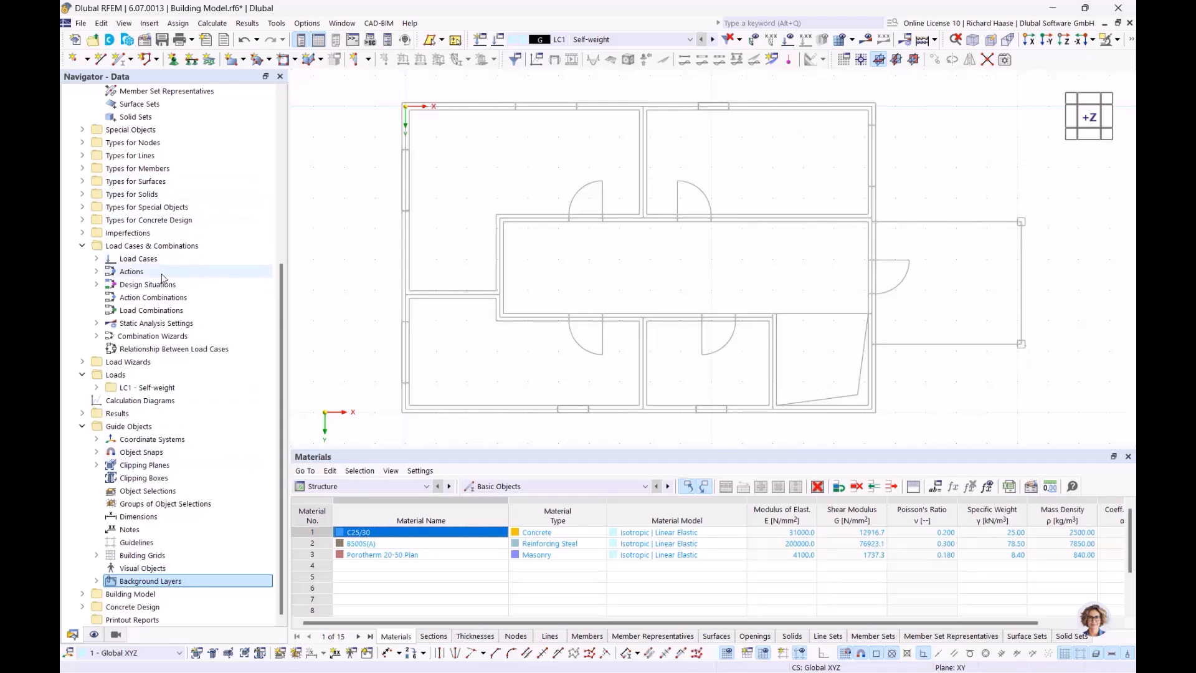
- Expand Materials in the Navigator to list C25/30, B500S(A) and Porotherm 20-50 Plan
scroll(163, 278, "up", 7)
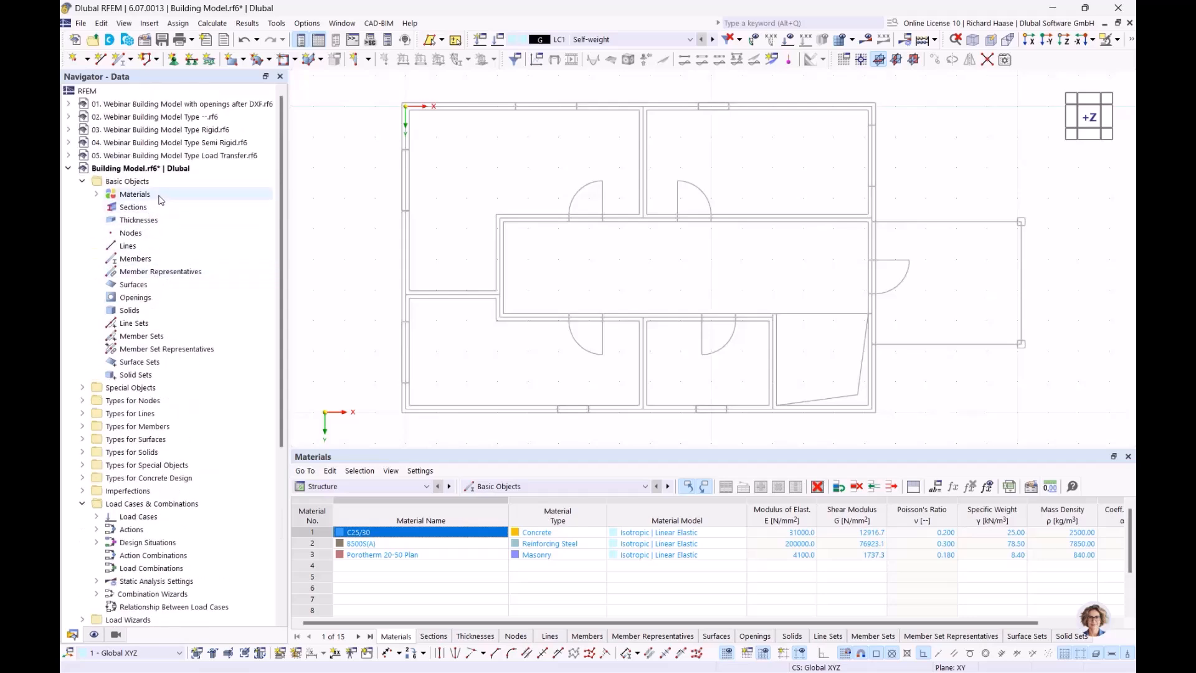
left_click(97, 195)
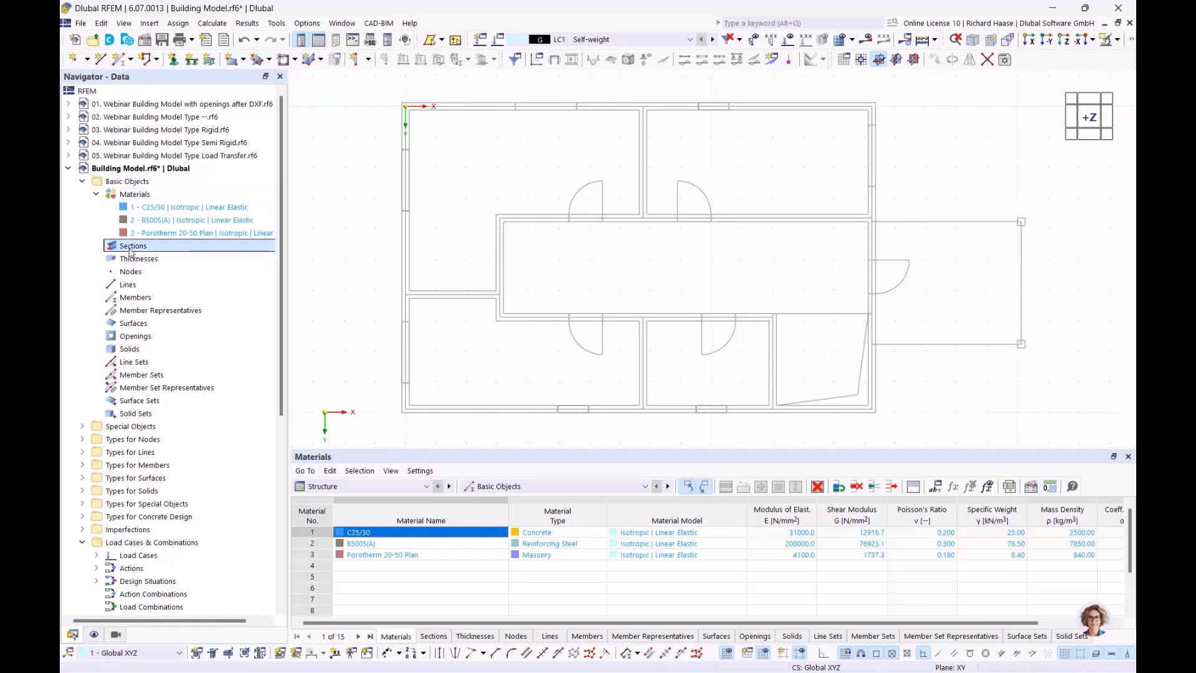
- Start a new rectangular section, measuring its width b as 250 mm from the plan
right_click(133, 250)
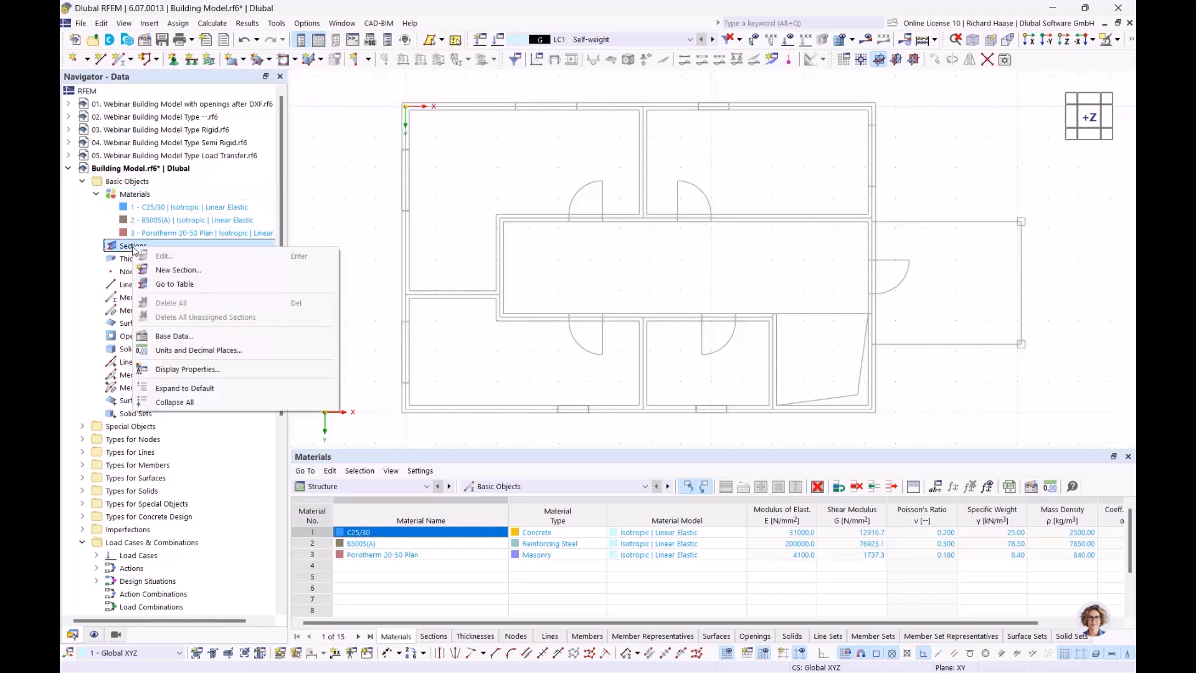
left_click(172, 271)
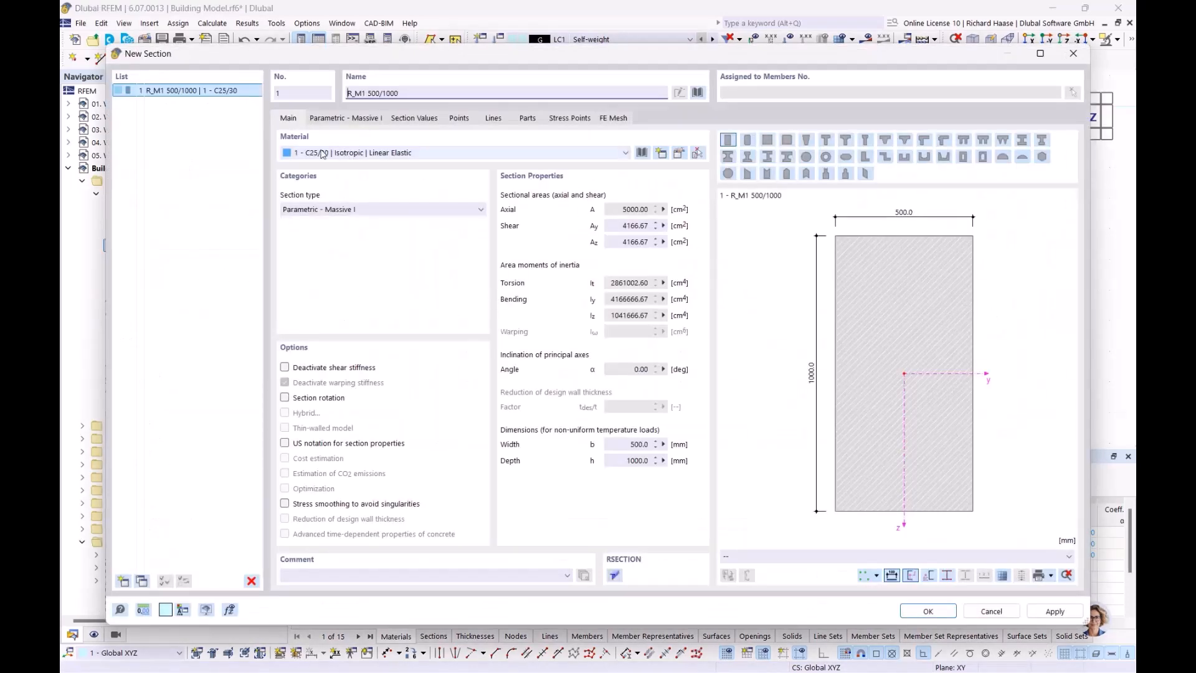
left_click(327, 119)
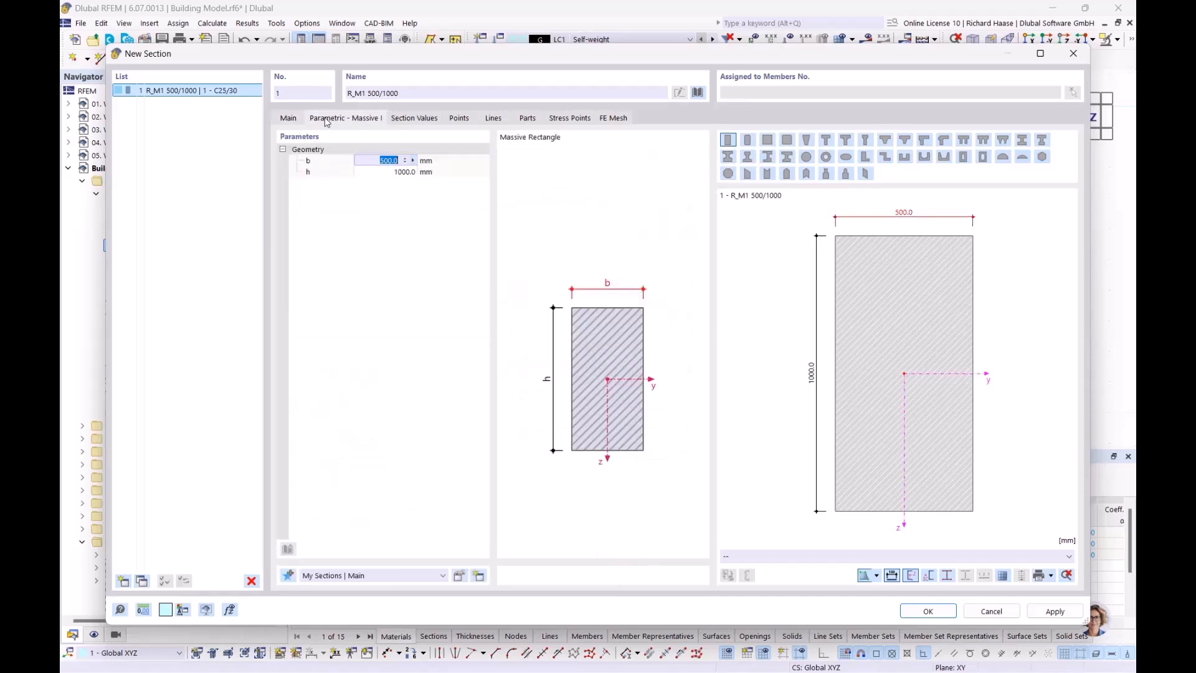
left_click(413, 162)
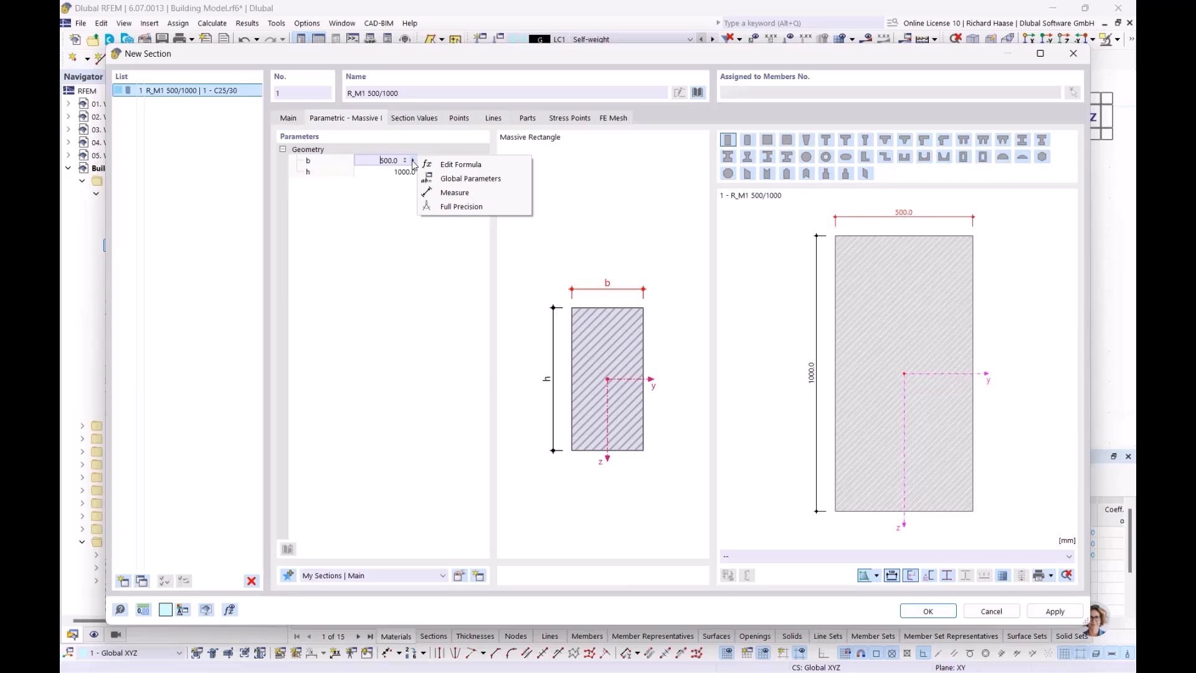
left_click(450, 194)
scroll(755, 231, "up", 5)
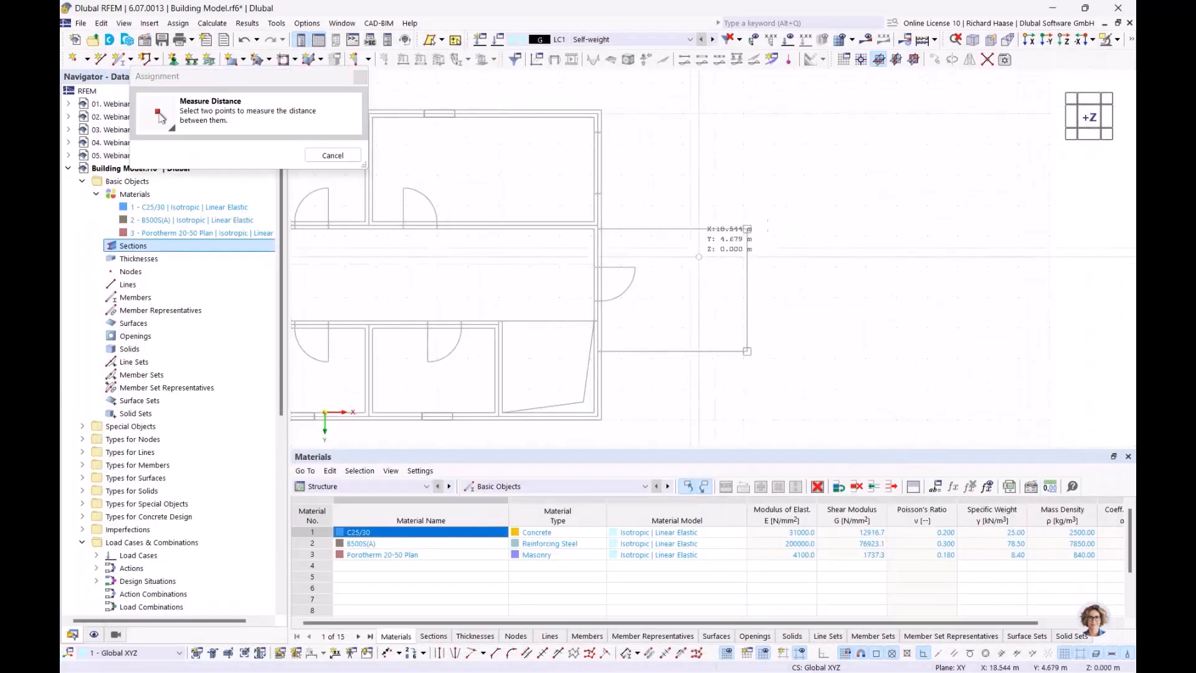
scroll(754, 224, "up", 3)
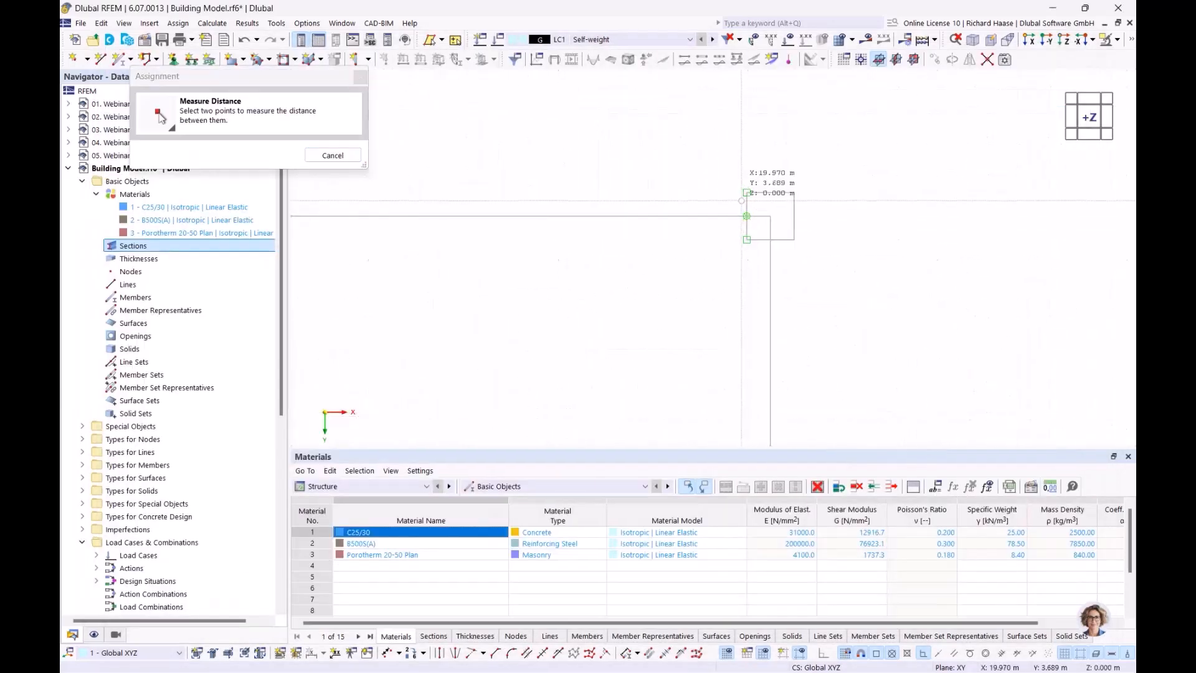
left_click(746, 193)
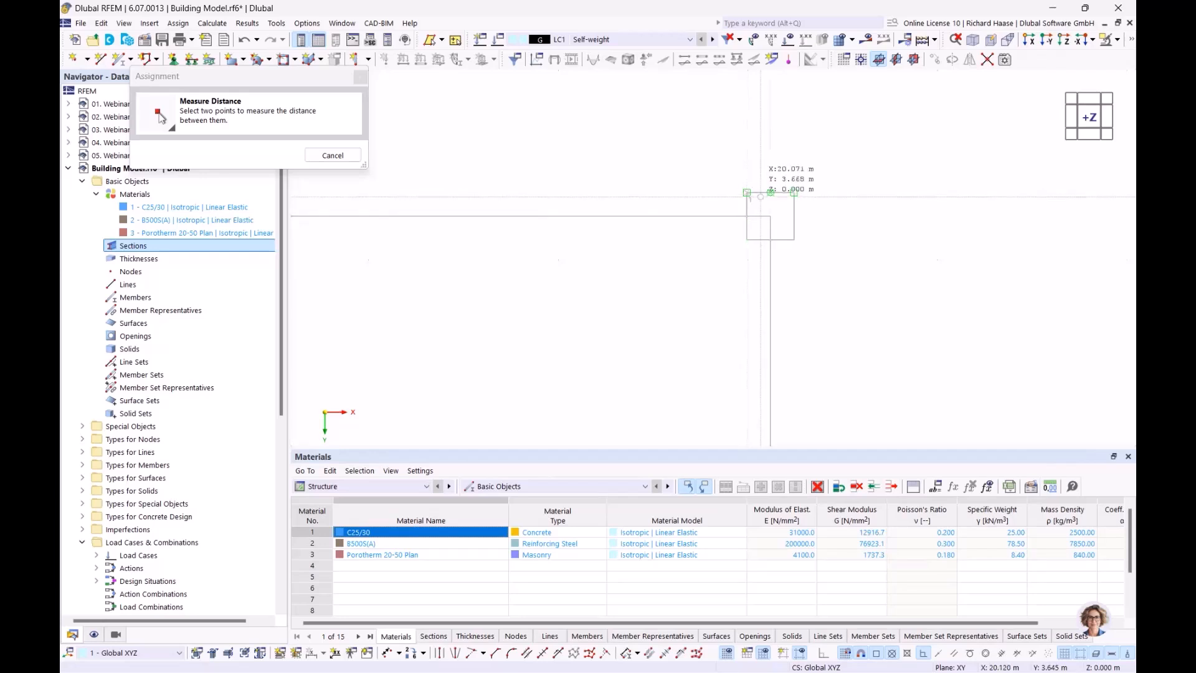
left_click(794, 192)
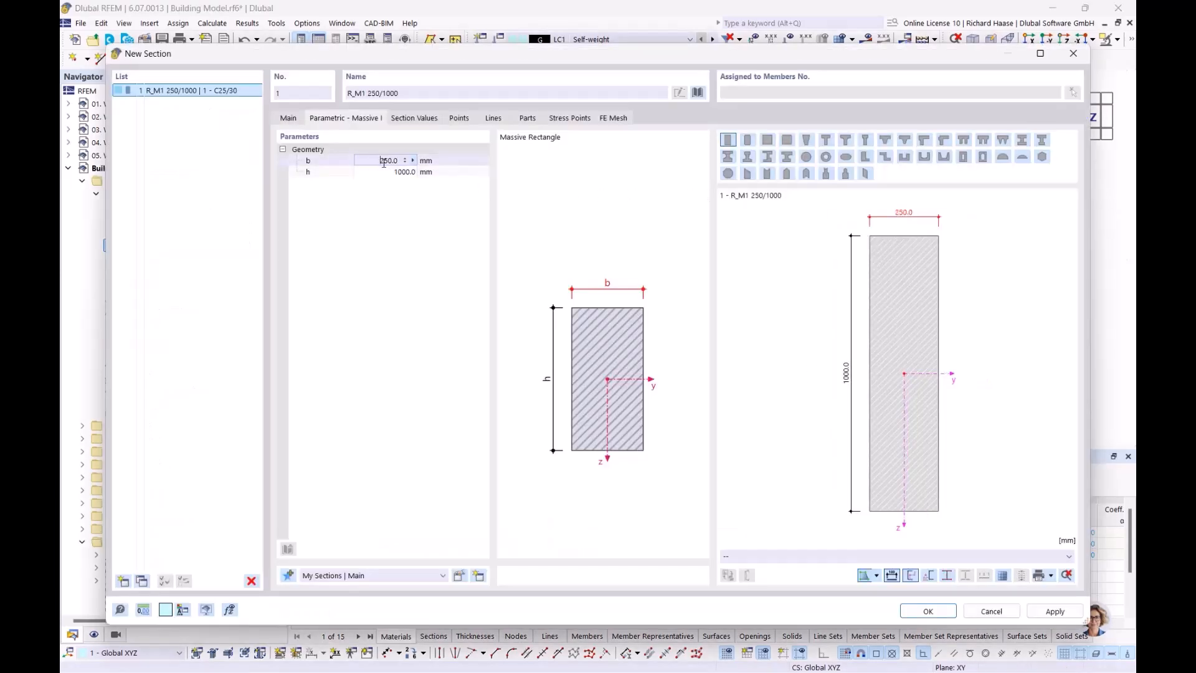
- Measure height h as 250 mm, save section R_M1 250/250, and list Sections
left_click(402, 171)
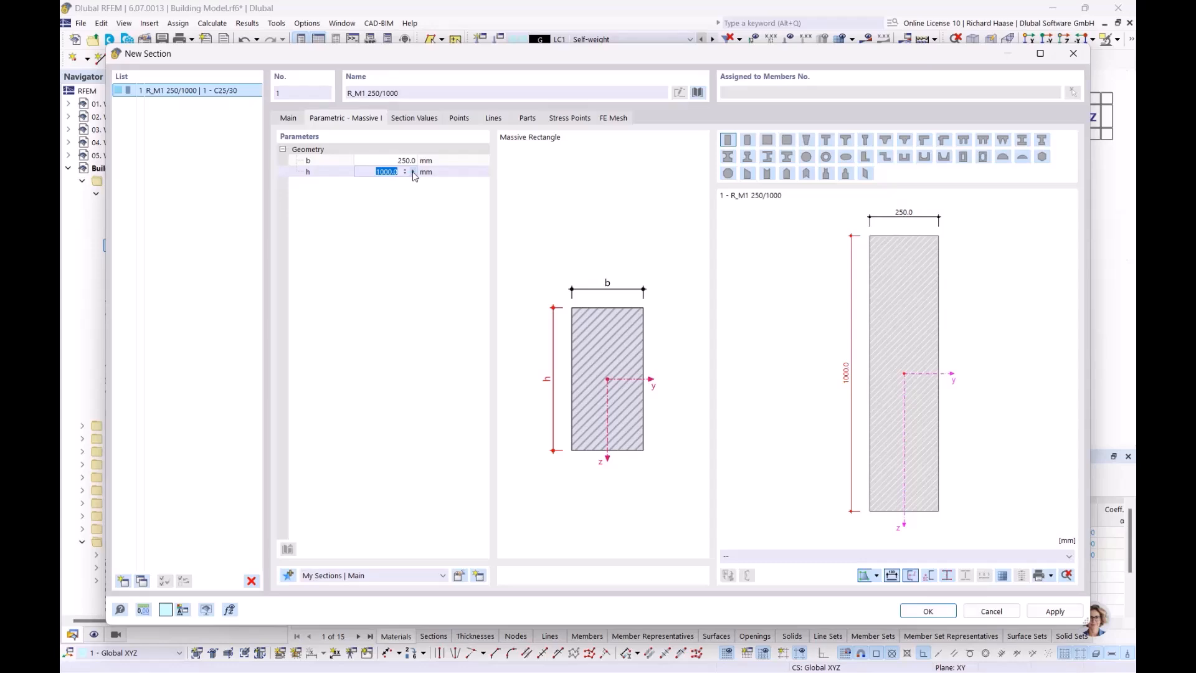
left_click(414, 172)
left_click(442, 207)
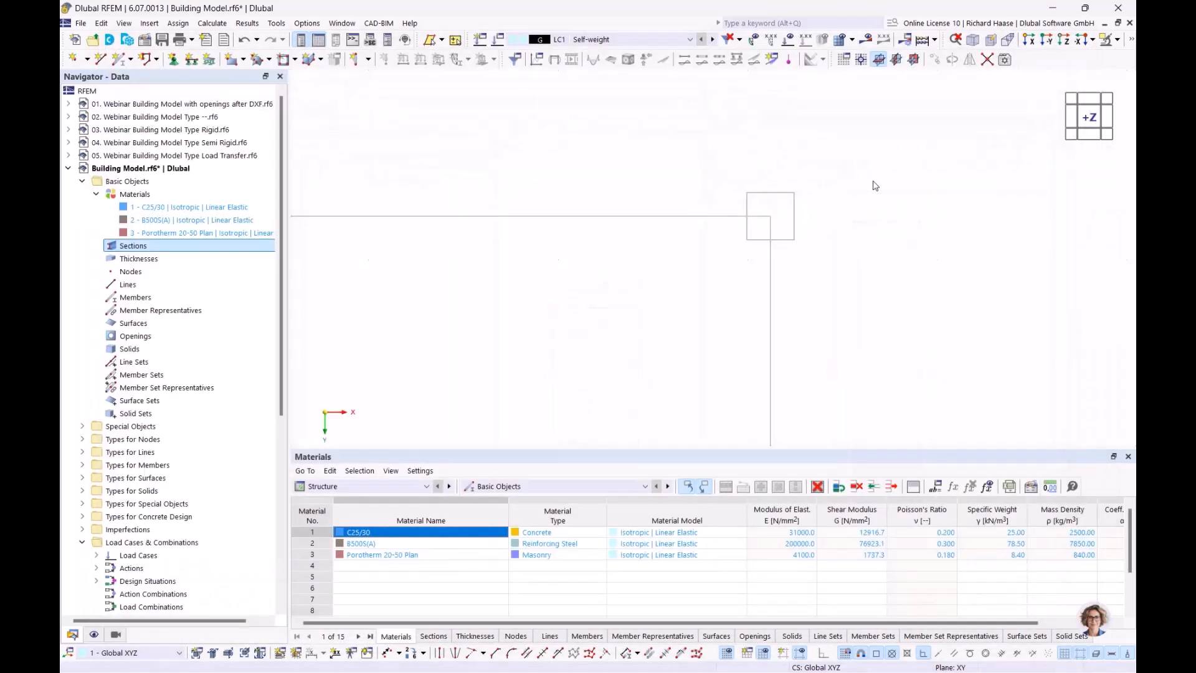
left_click(788, 190)
left_click(788, 258)
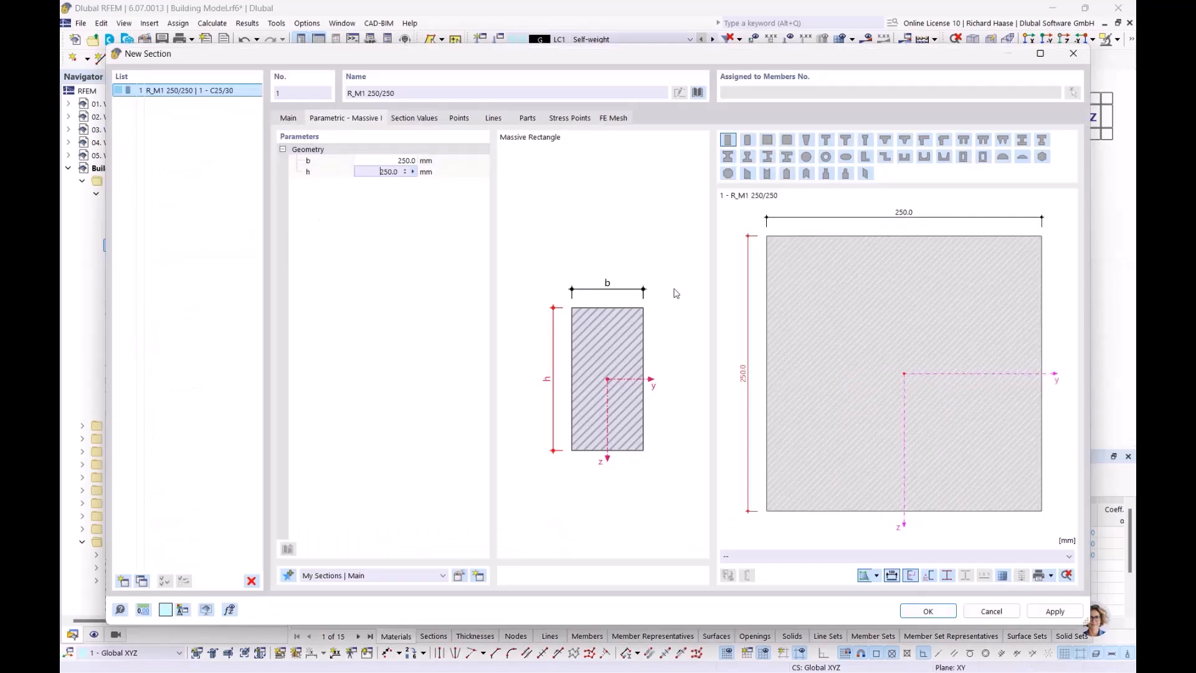
left_click(928, 611)
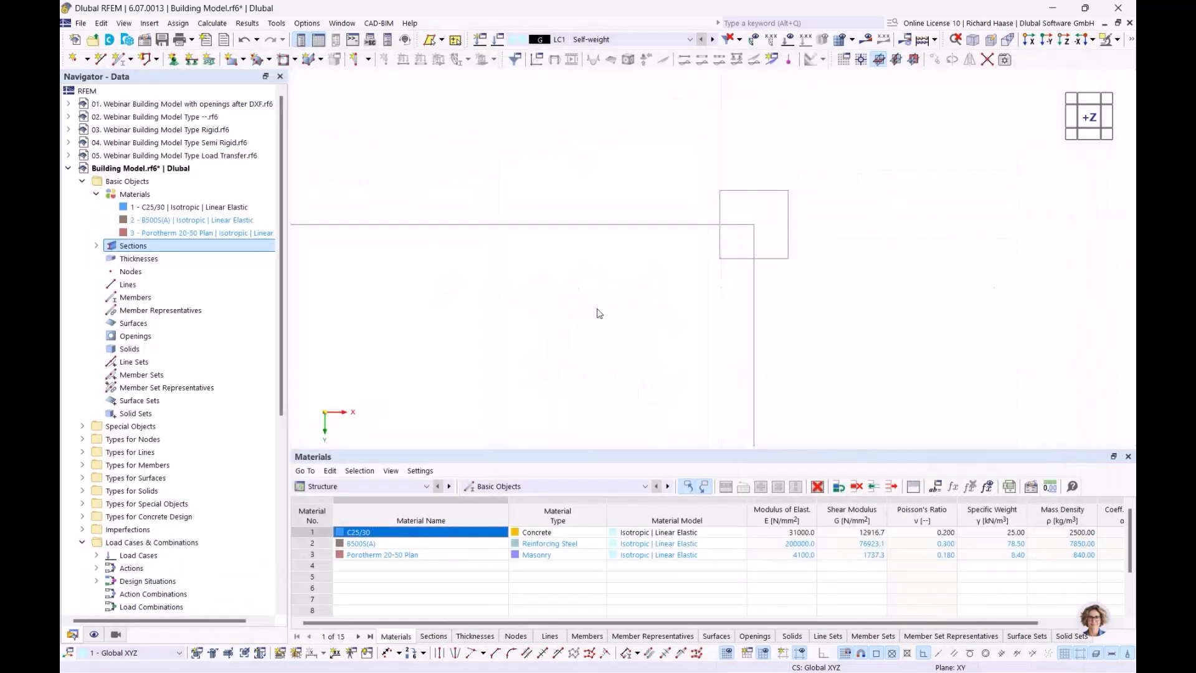
left_click(96, 246)
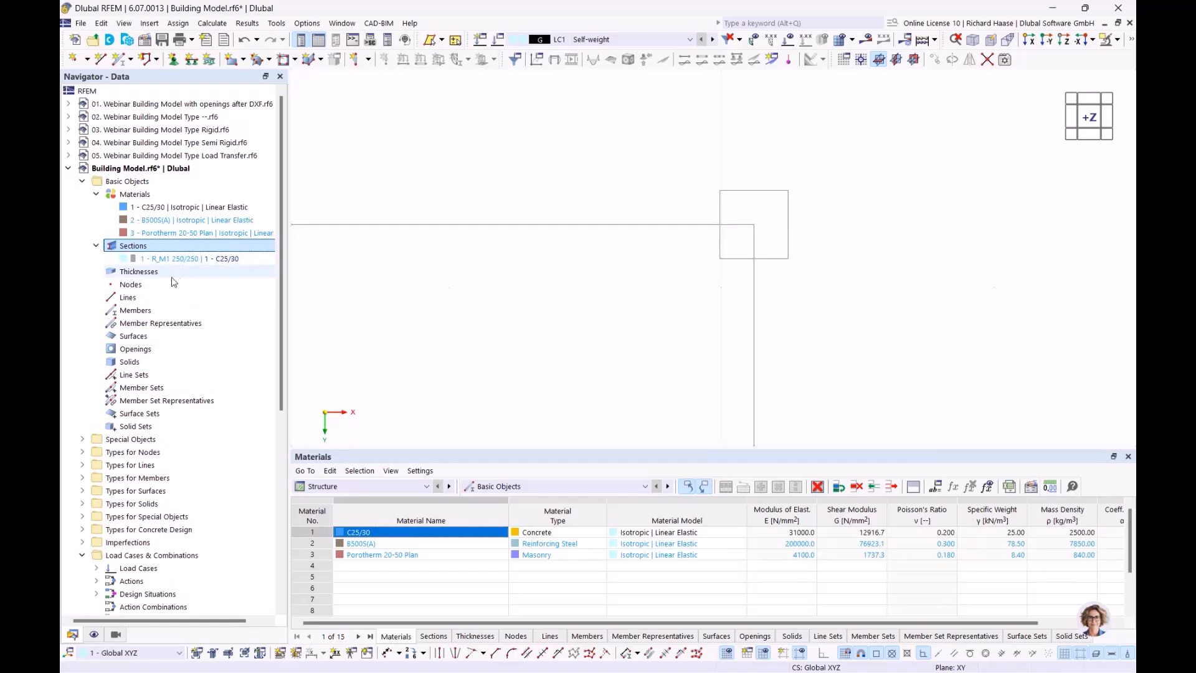
- Define a 240 mm Porotherm 20-50 Plan thickness, measured from a masonry wall in the plan
left_click(156, 276)
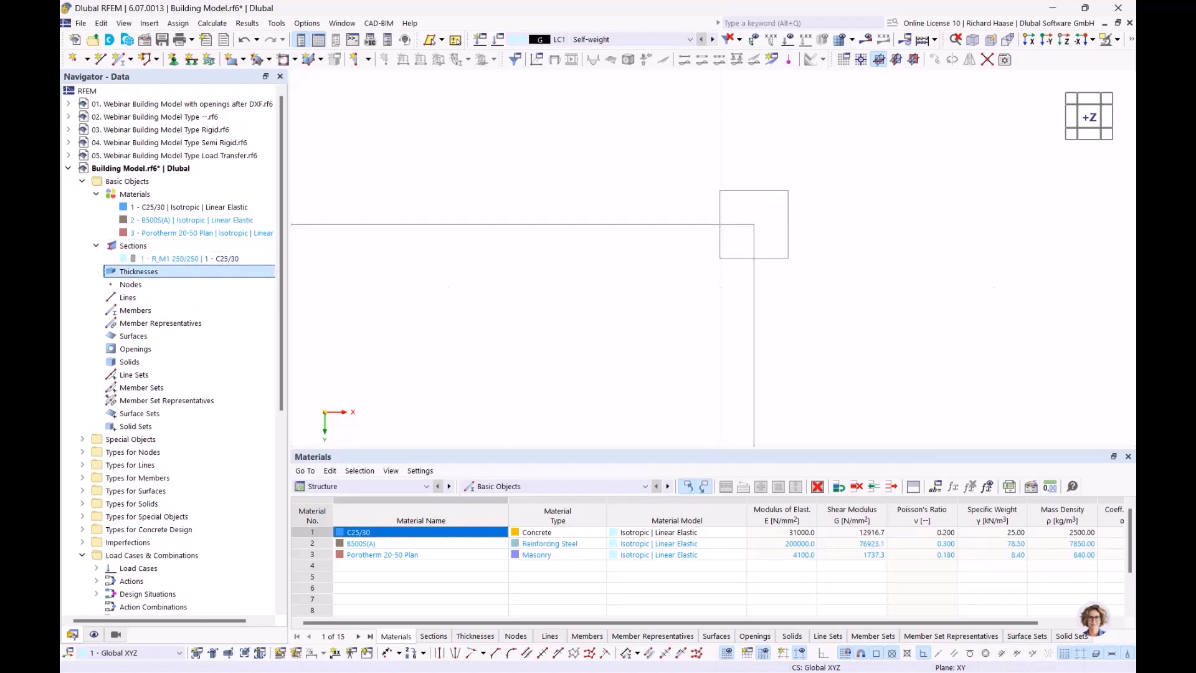
scroll(439, 306, "down", 2)
middle_click_drag(424, 313, 718, 238)
scroll(680, 256, "down", 4)
scroll(627, 277, "down", 3)
middle_click_drag(626, 277, 728, 256)
scroll(702, 261, "down", 2)
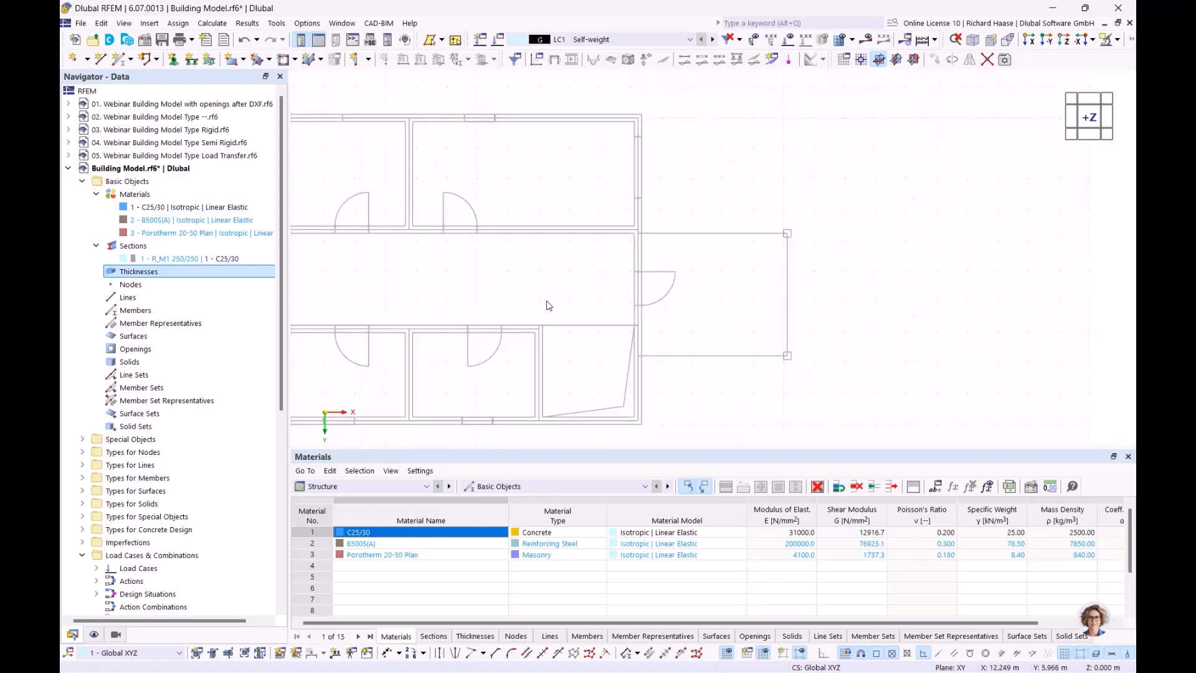
right_click(155, 274)
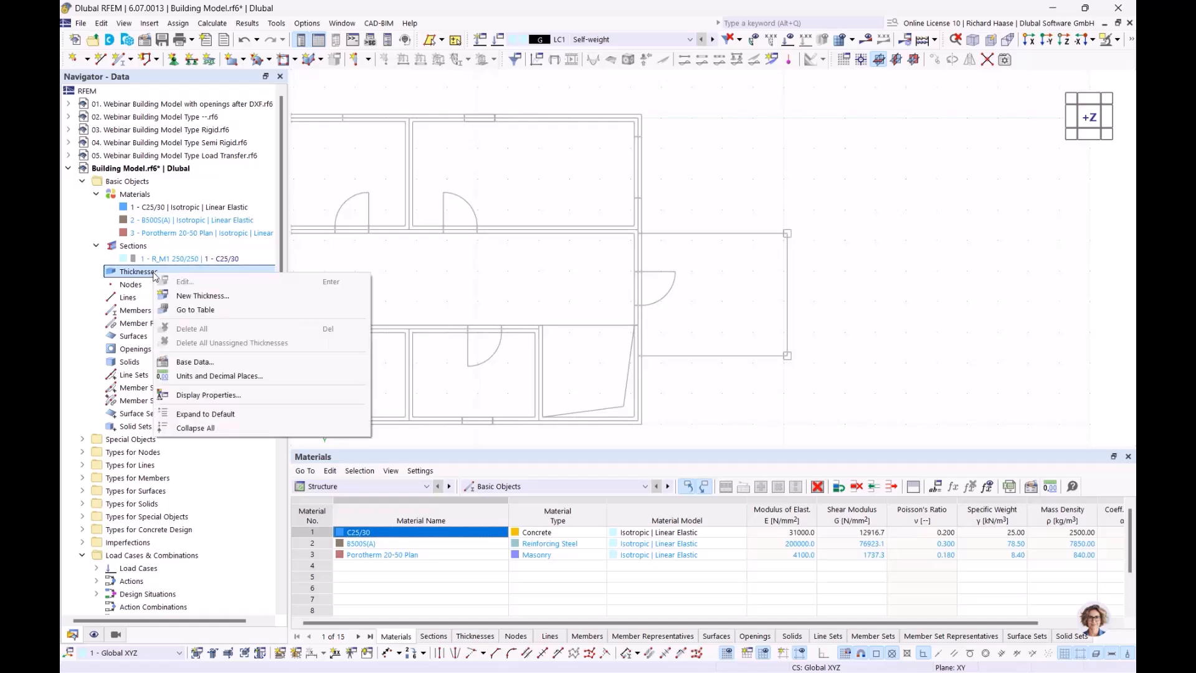
left_click(191, 295)
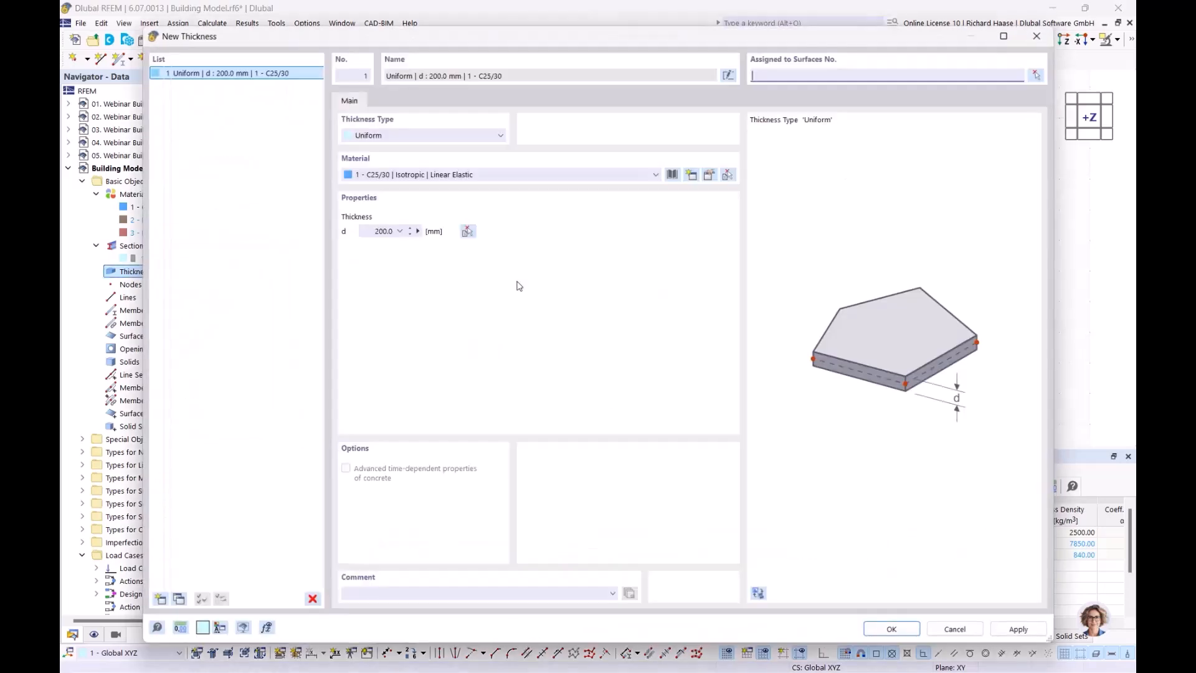
left_click(428, 174)
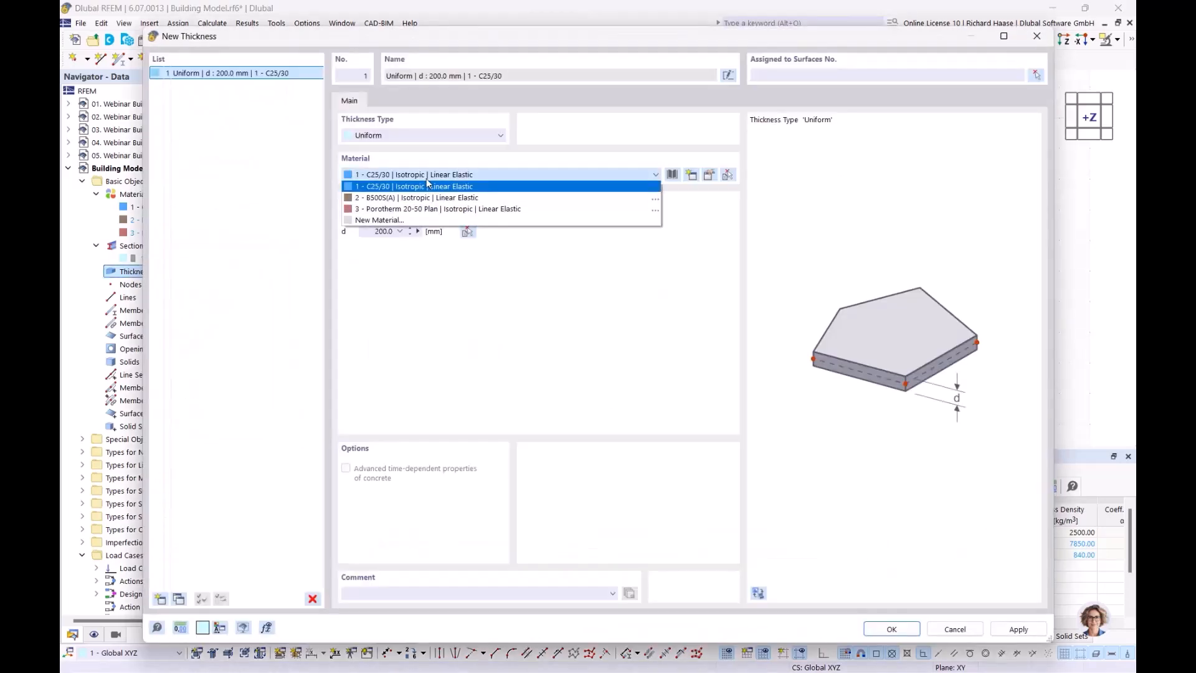
left_click(414, 213)
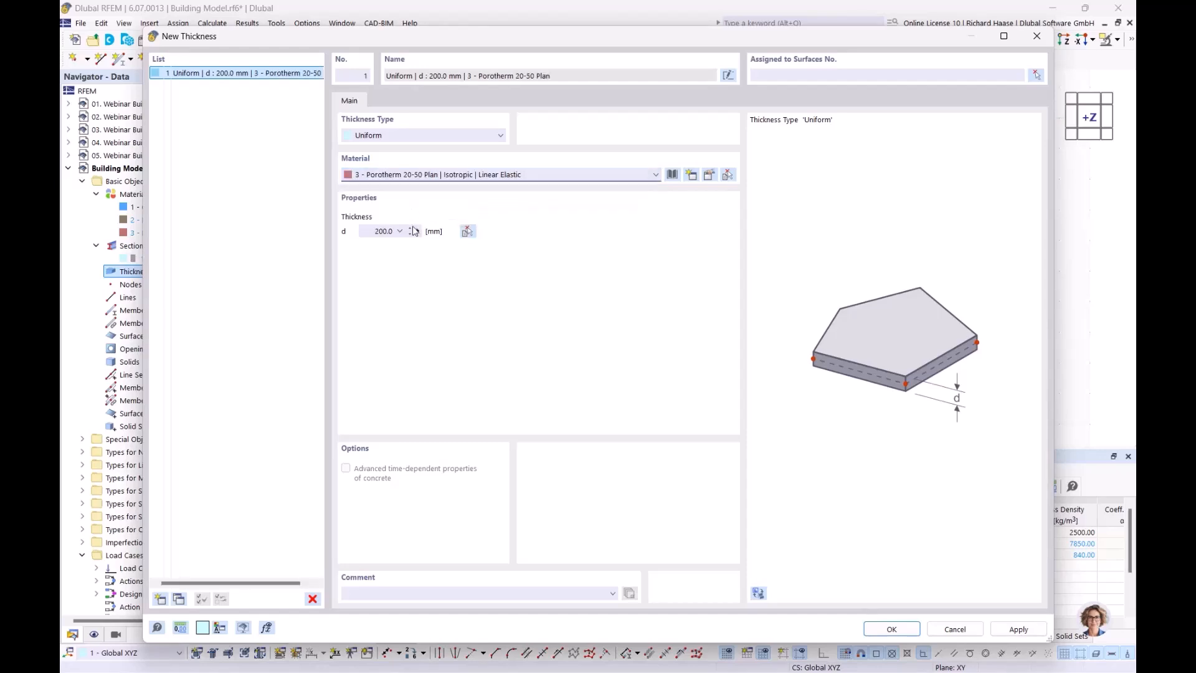
left_click(418, 232)
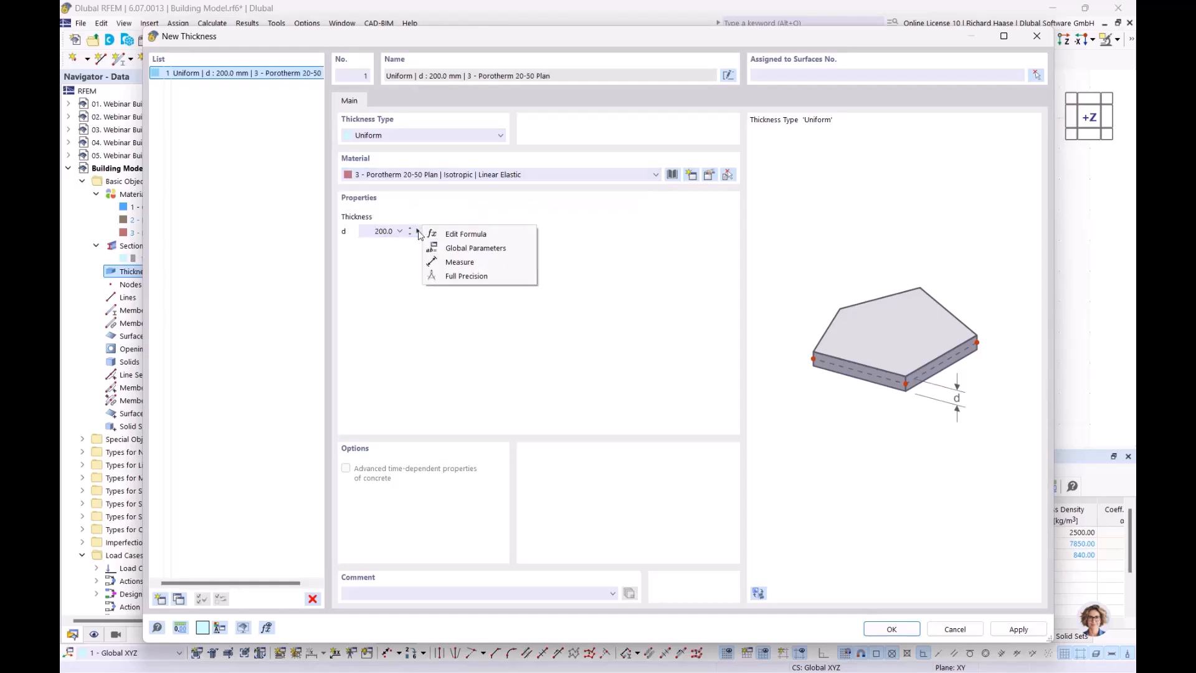
left_click(449, 263)
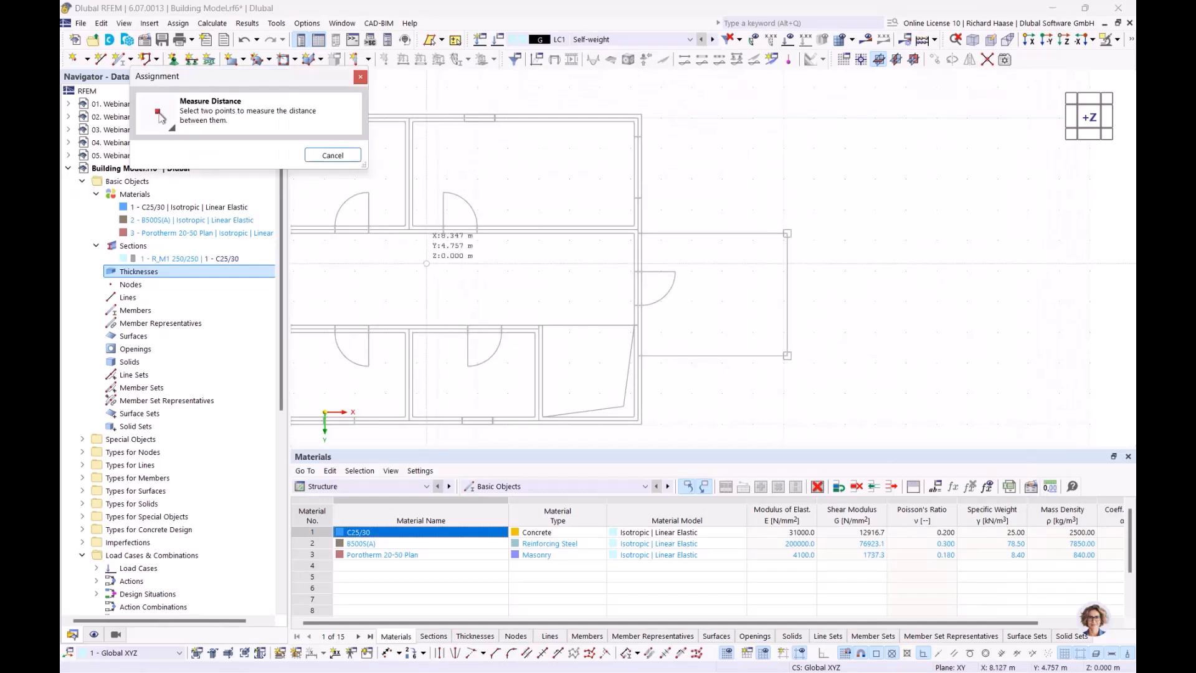
scroll(482, 273, "up", 5)
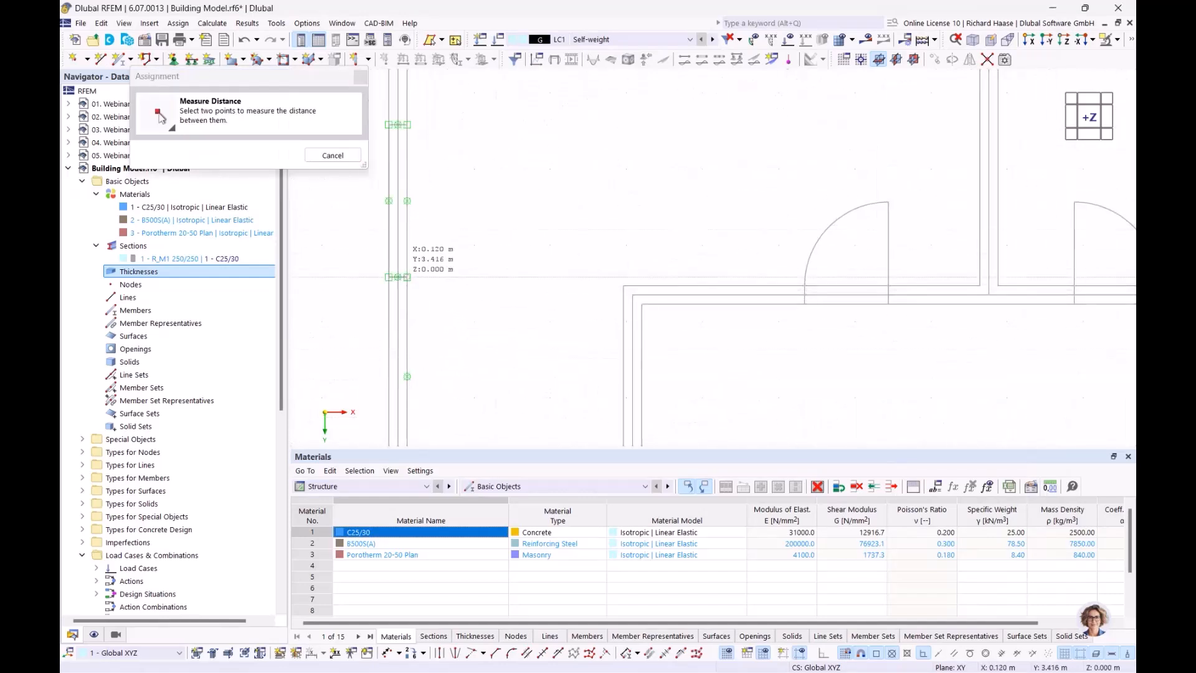
left_click(407, 277)
left_click(388, 277)
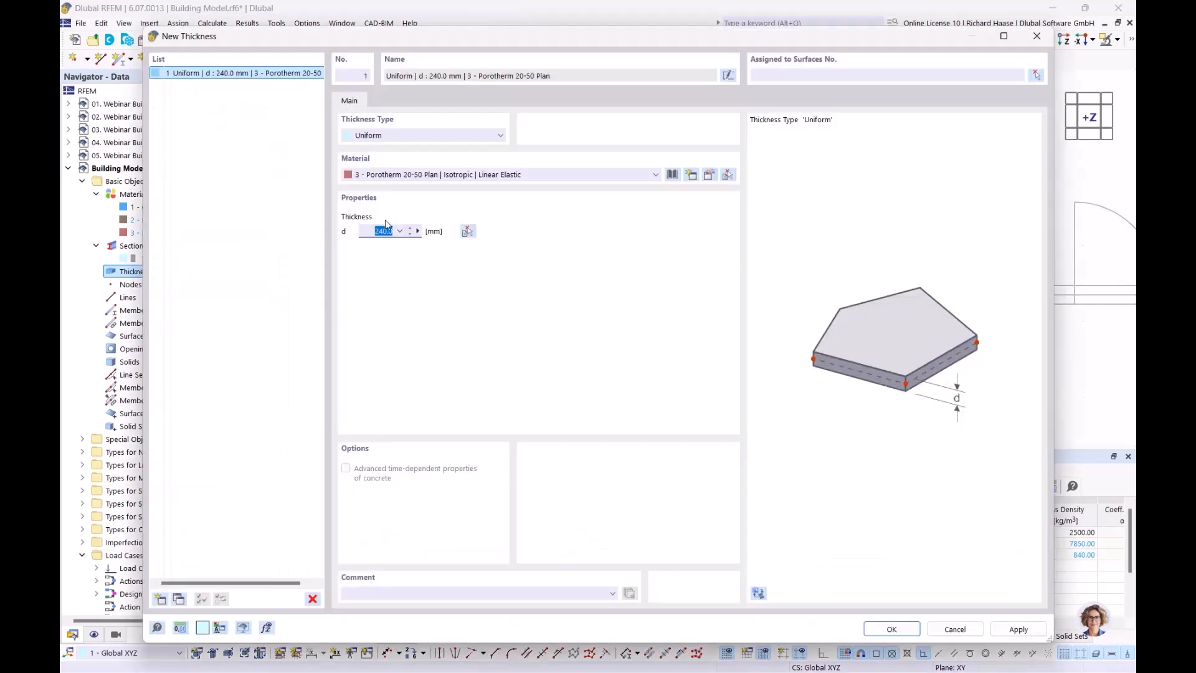
- Add a second 240 mm C25/30 thickness measured from a concrete wall
left_click(160, 598)
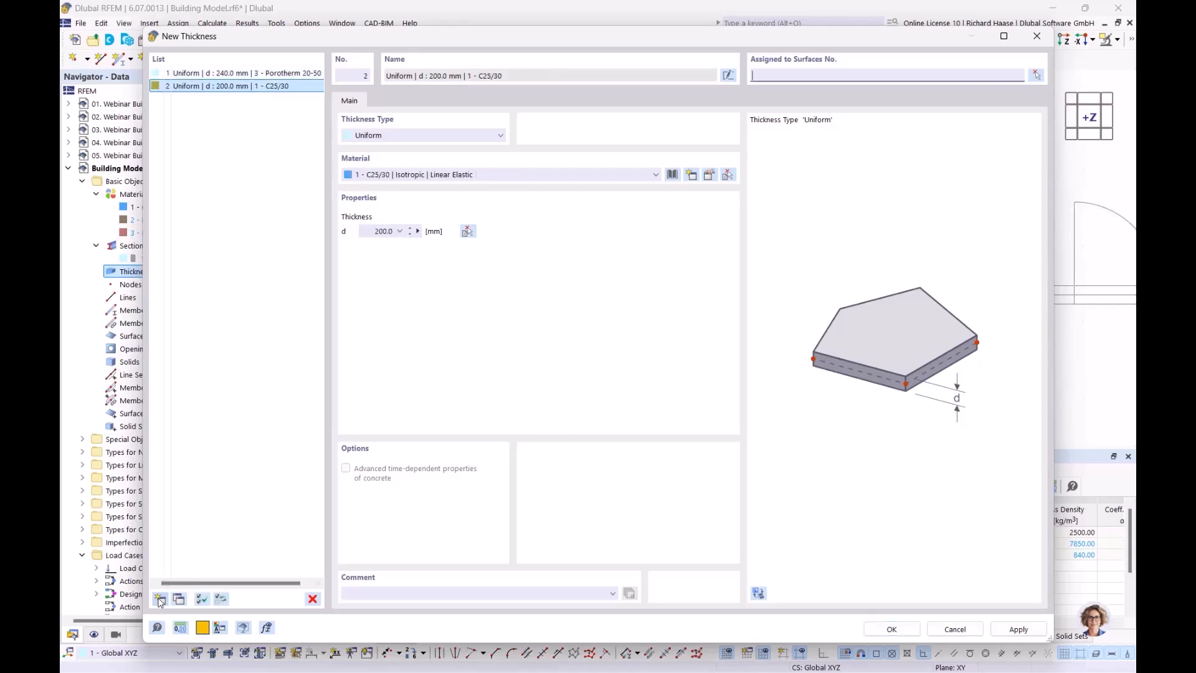
left_click(429, 178)
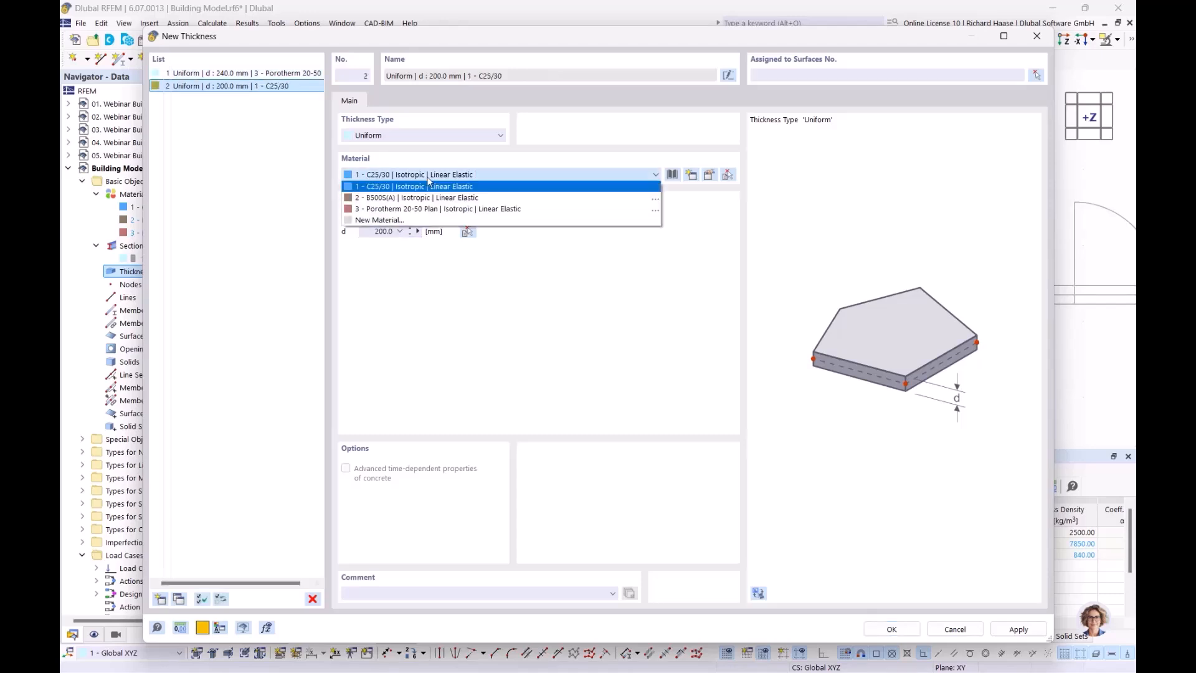
left_click(424, 187)
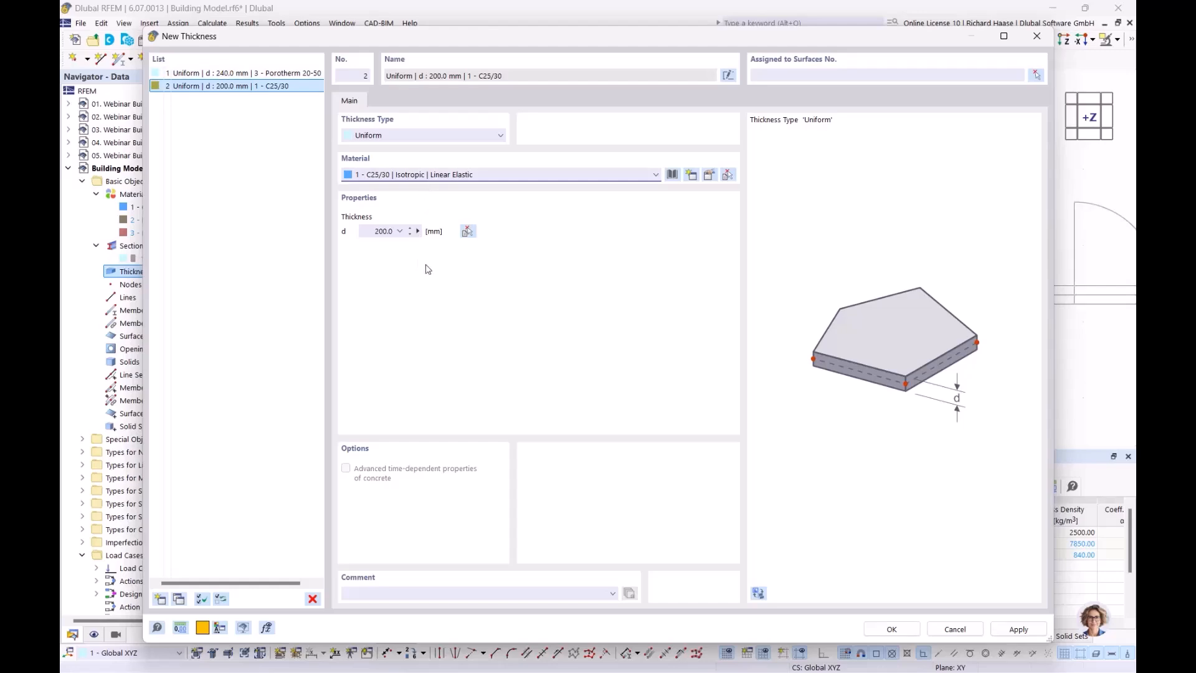
left_click(417, 231)
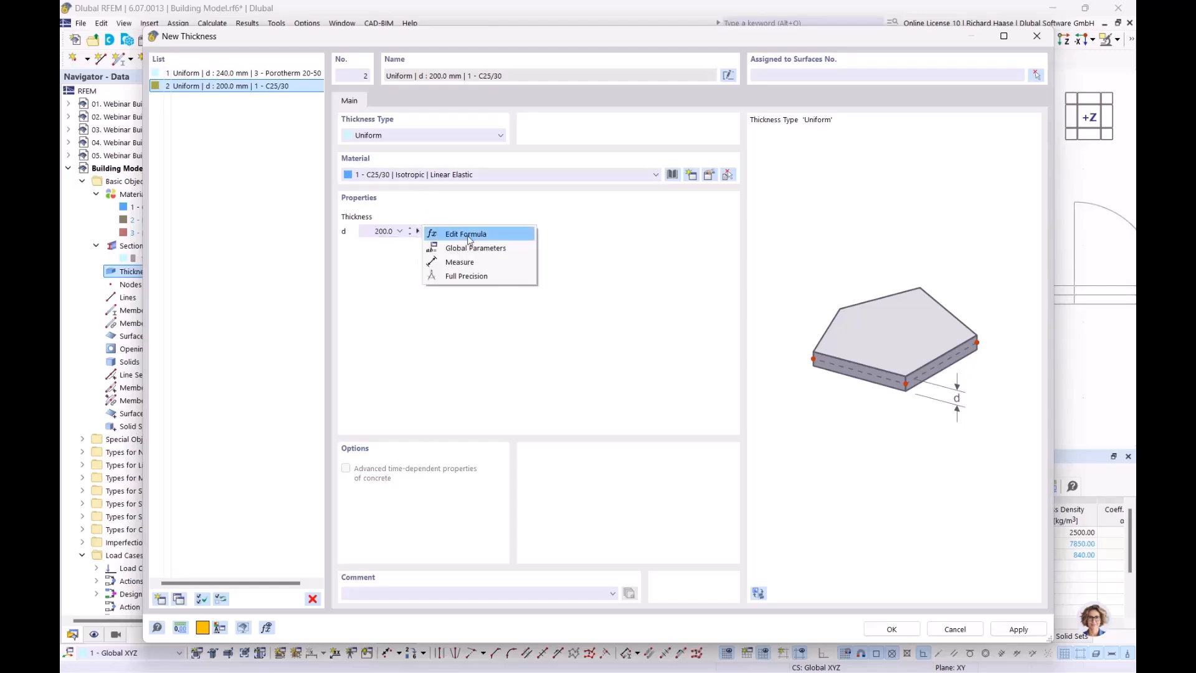
left_click(463, 262)
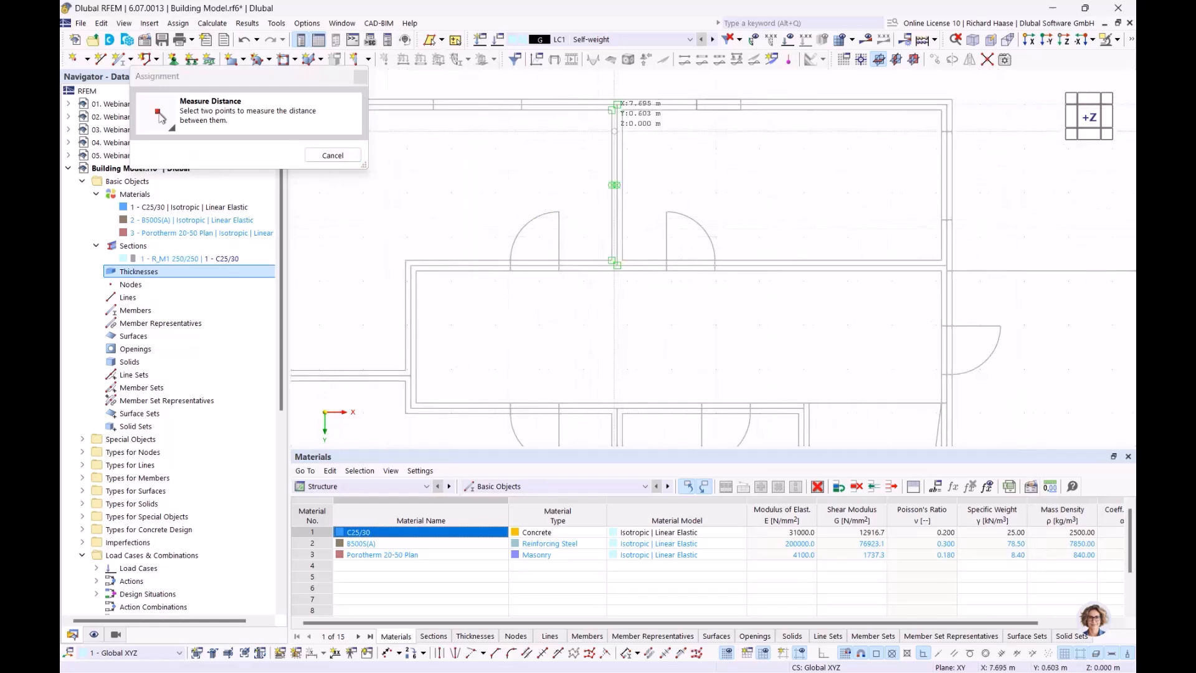
scroll(618, 106, "up", 3)
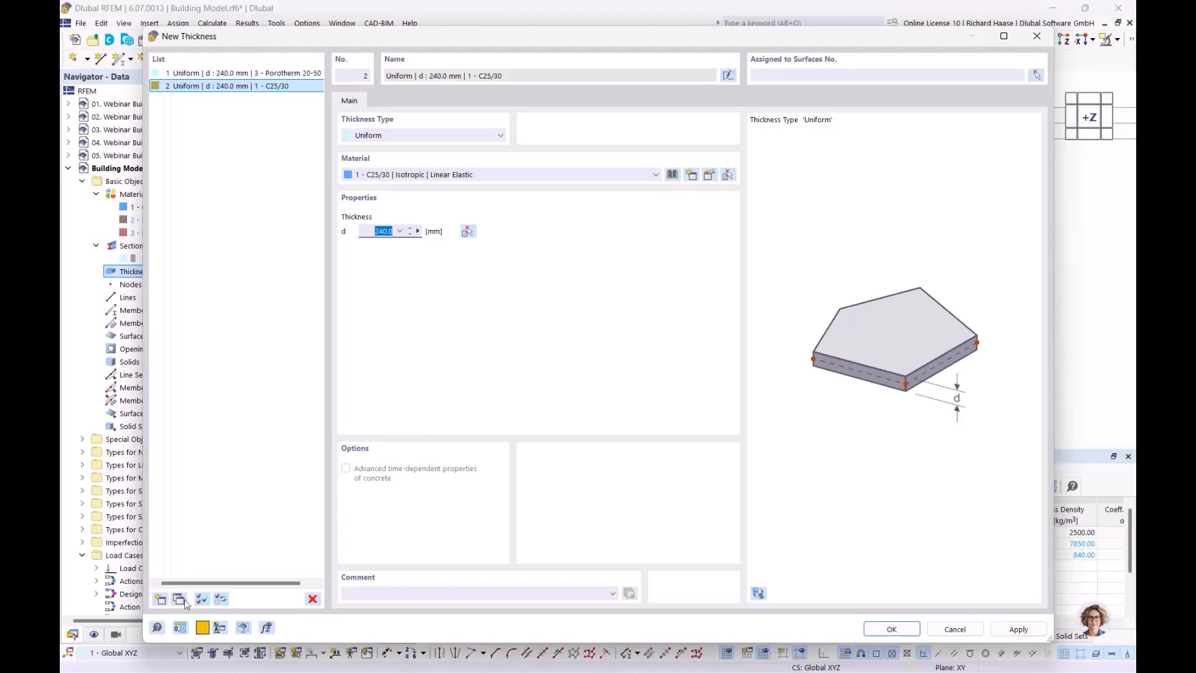
- Add a third C25/30 thickness of 350 mm and save the thicknesses
left_click(160, 599)
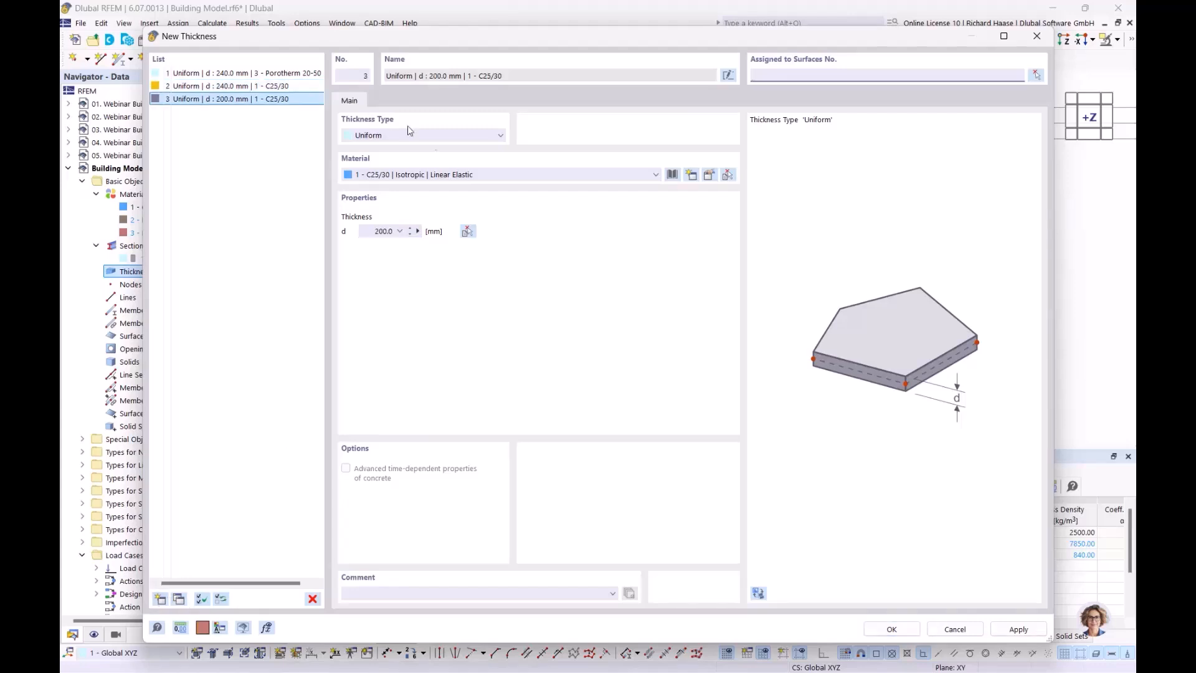
left_click(369, 231)
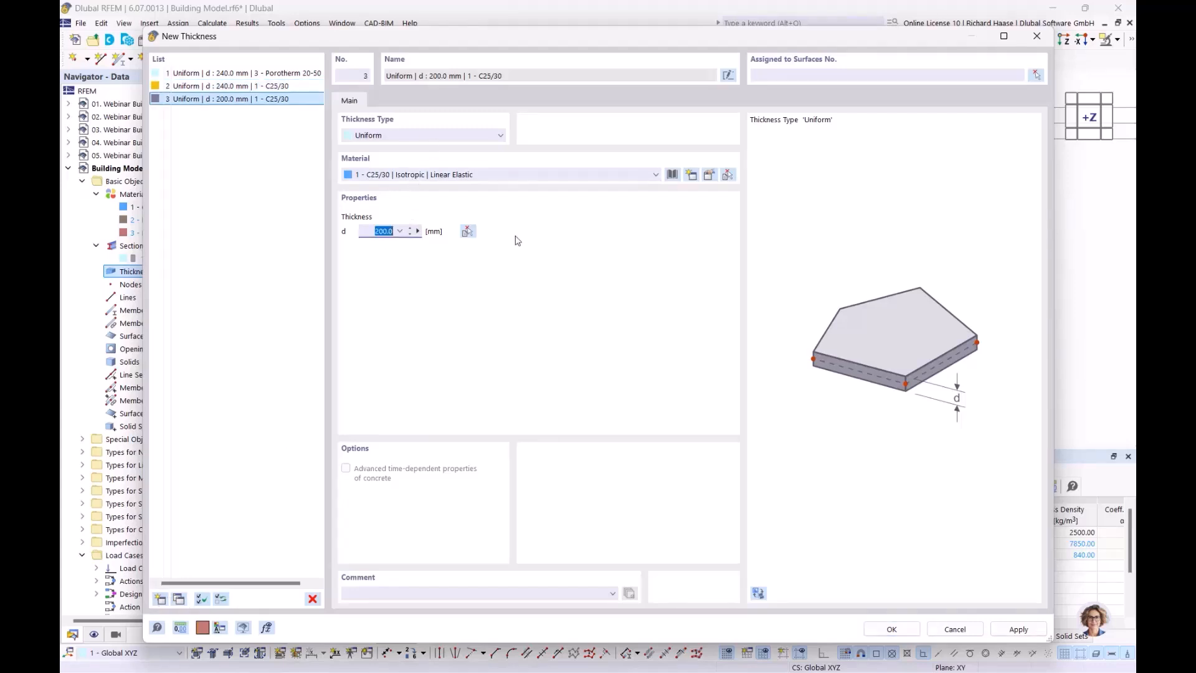
type("350")
left_click(891, 629)
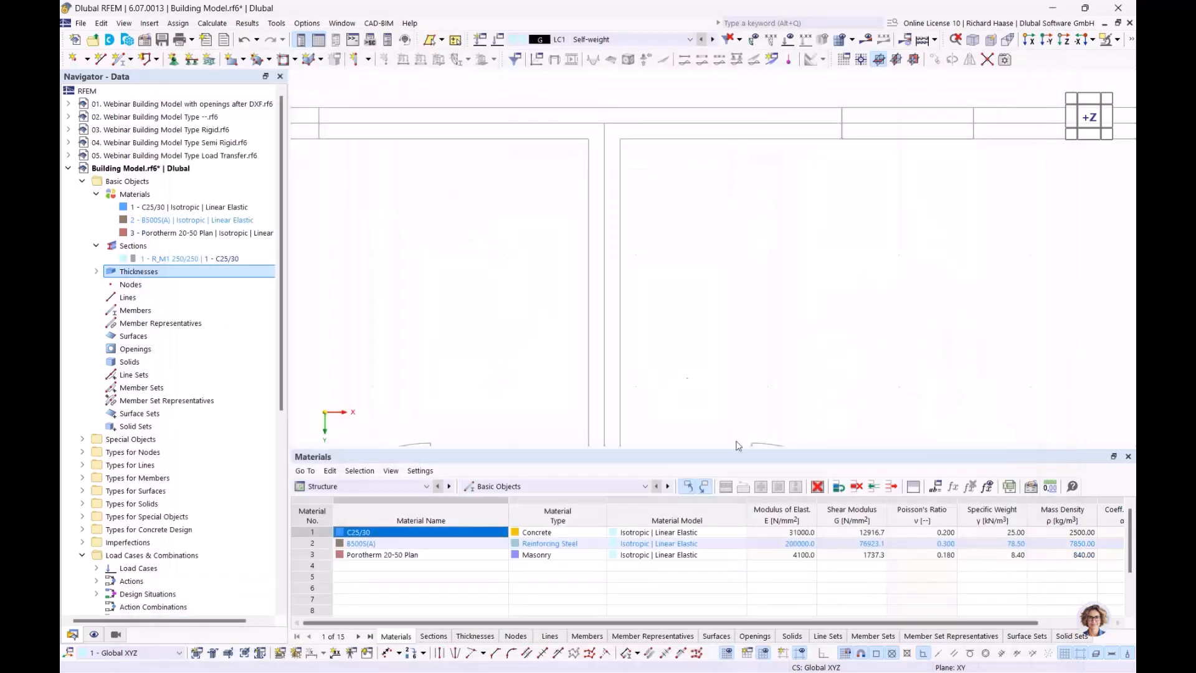
- Open Building Stories under Building Model, showing story 0 with 5.000 m height
left_click(96, 271)
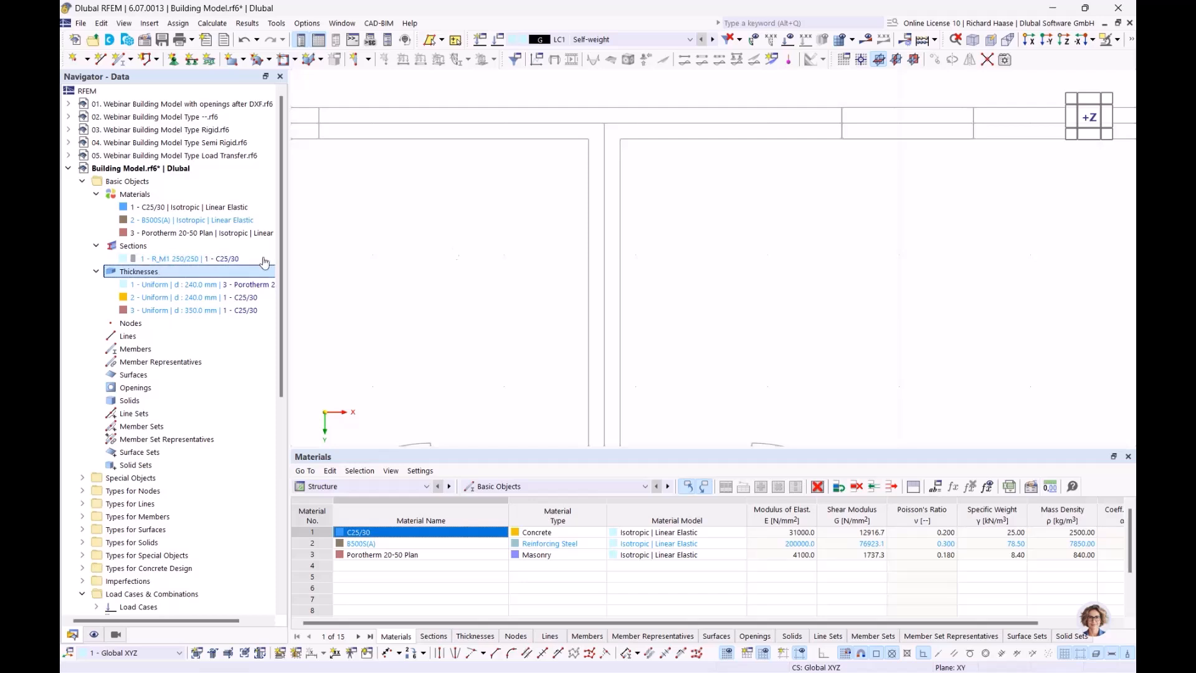
left_click(368, 60)
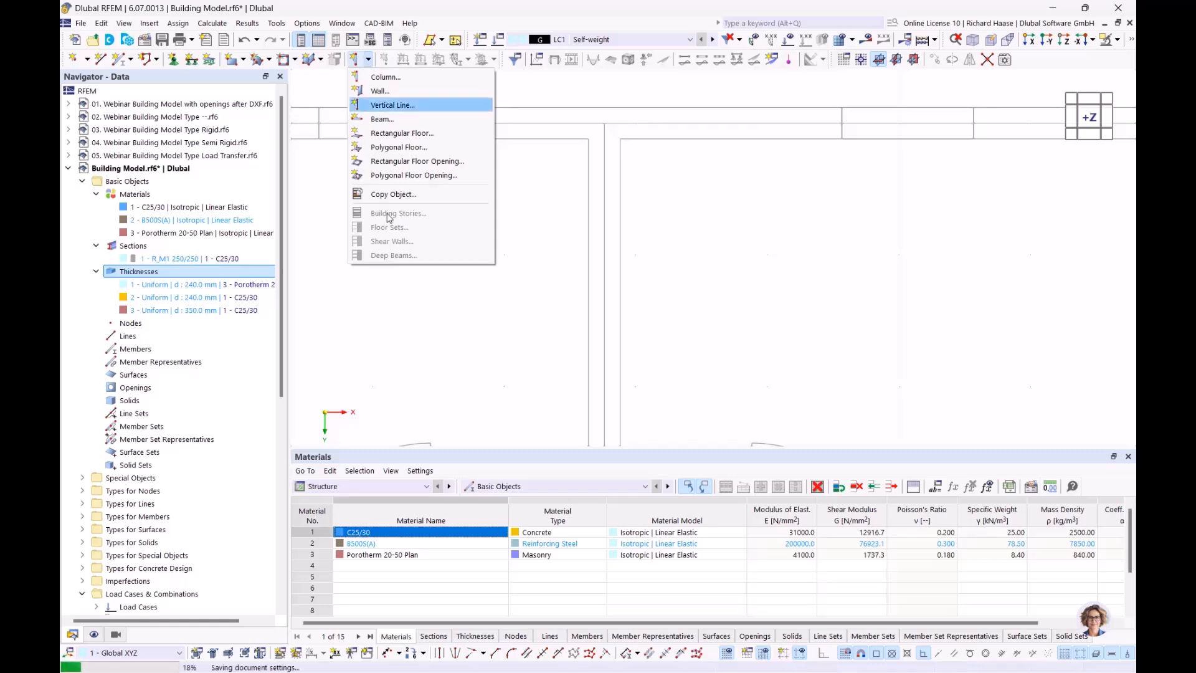
left_click(319, 8)
scroll(129, 478, "down", 10)
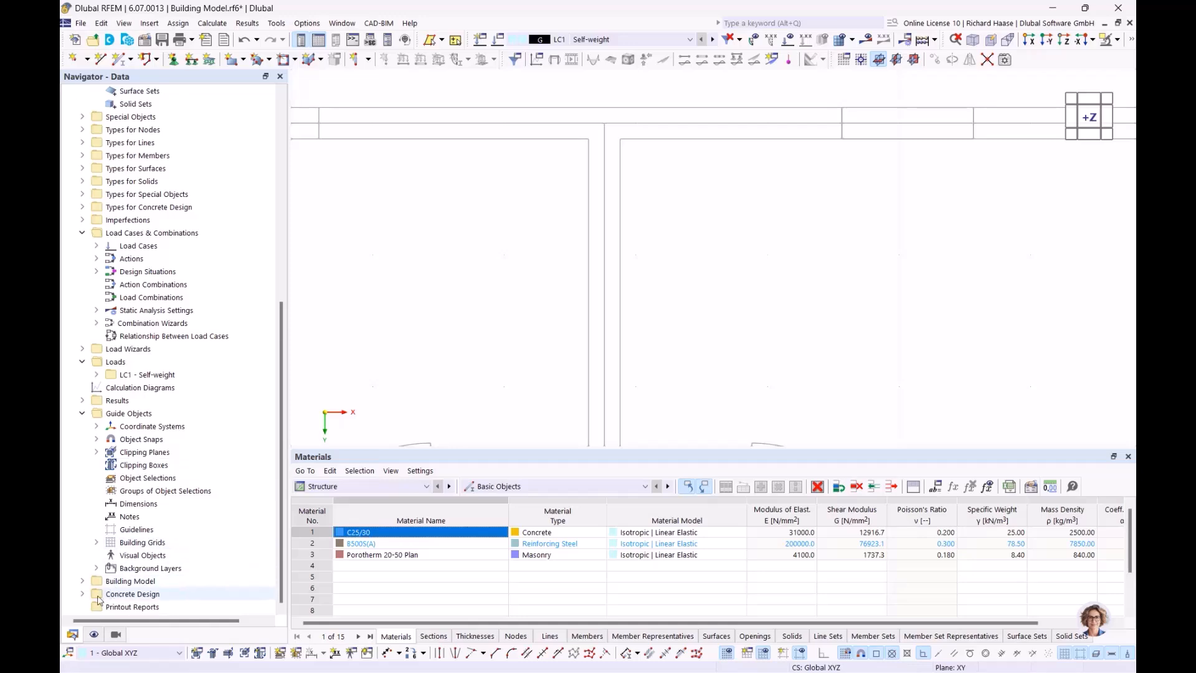
left_click(82, 581)
scroll(140, 551, "down", 2)
double_click(142, 543)
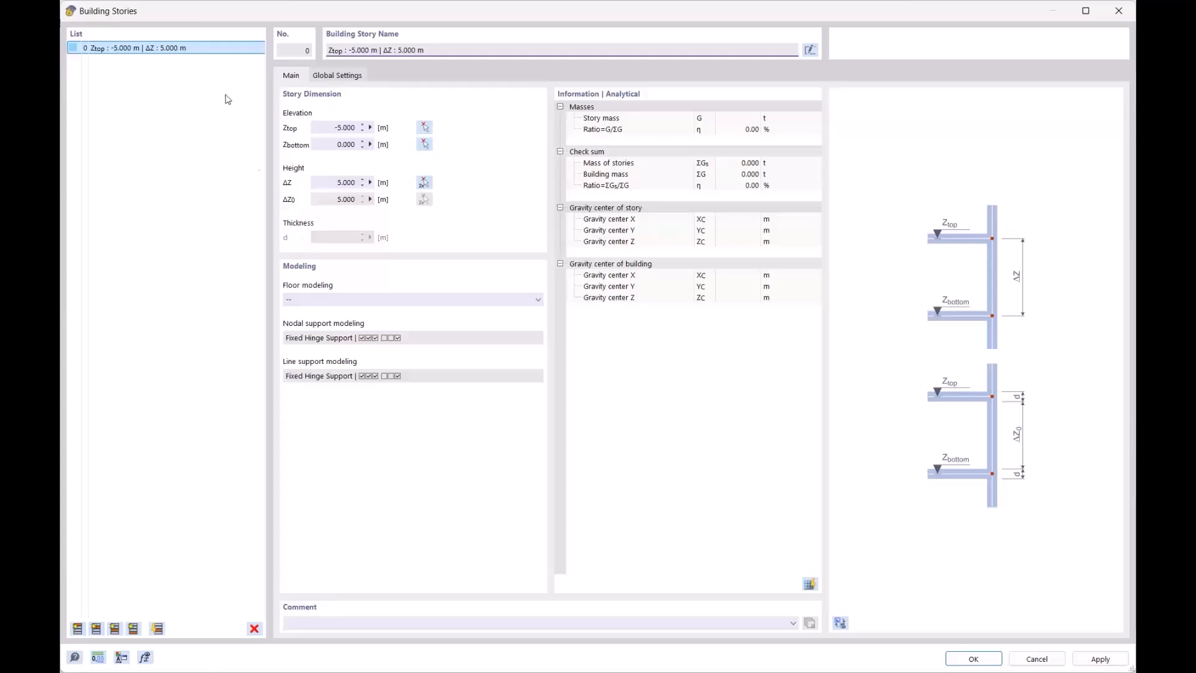
- Add three more stories, then select all stories and delete them to start over
left_click(77, 628)
left_click(78, 628)
left_click(77, 629)
left_click(78, 629)
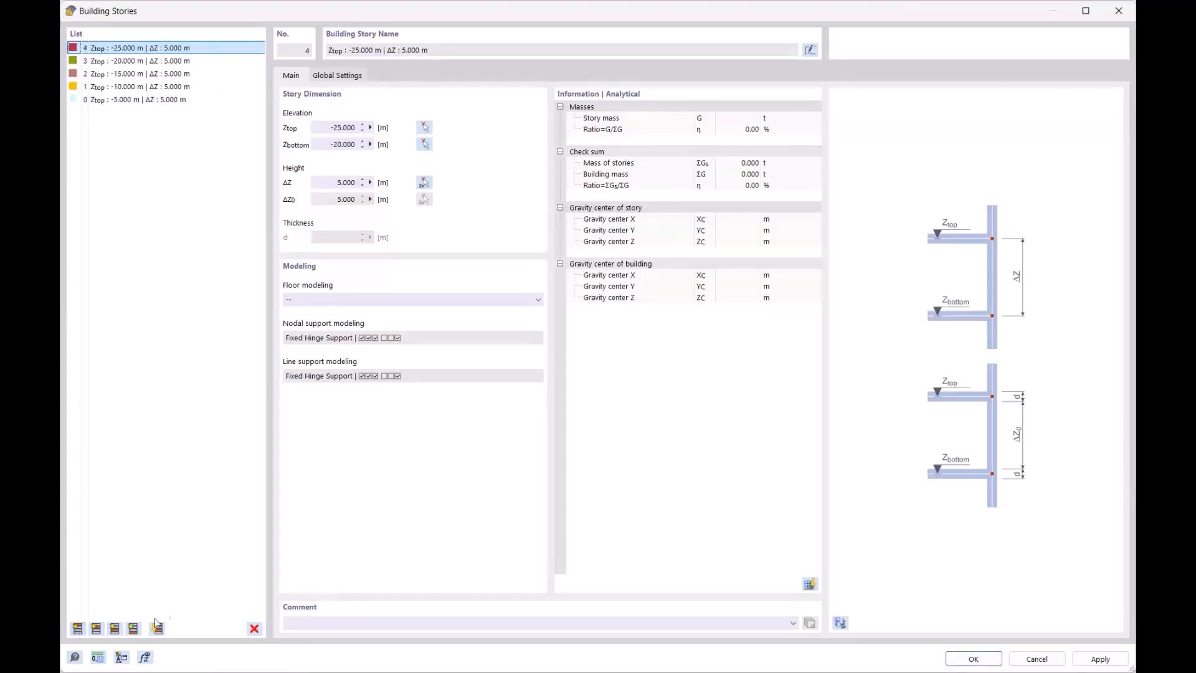
left_click(185, 100)
left_click(198, 49, "shift")
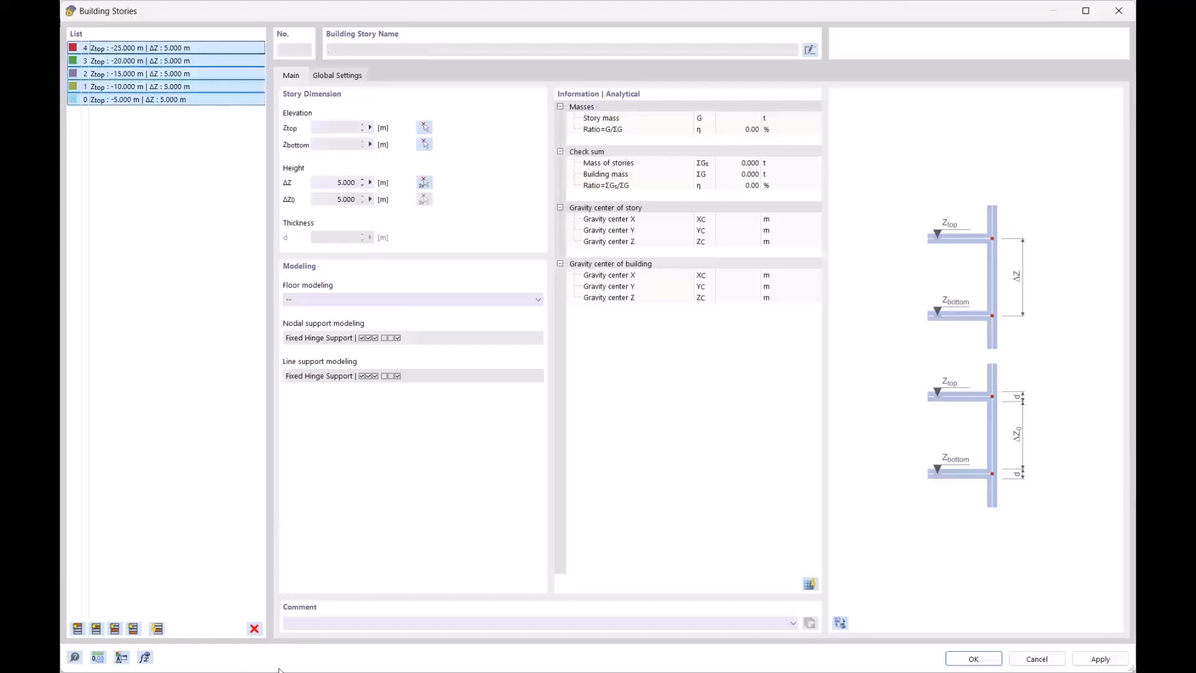
left_click(254, 629)
left_click(607, 382)
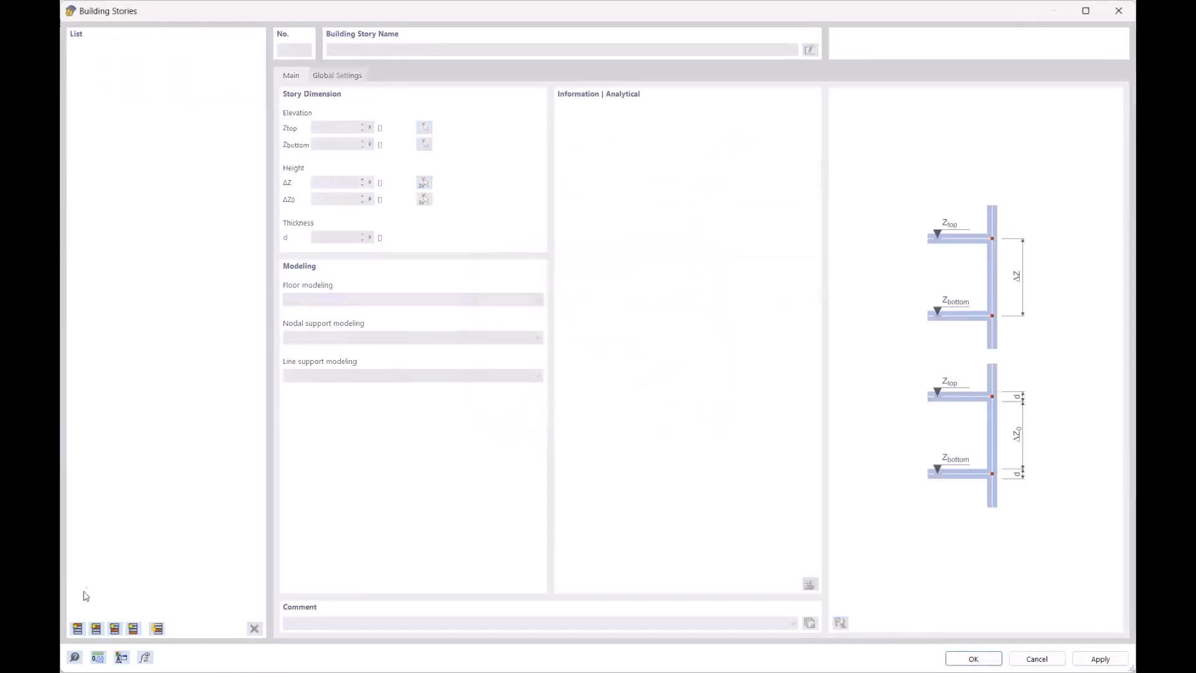
- Re-create the stories with a 3.000 m height, giving stories 0–4
left_click(77, 628)
left_click(336, 182)
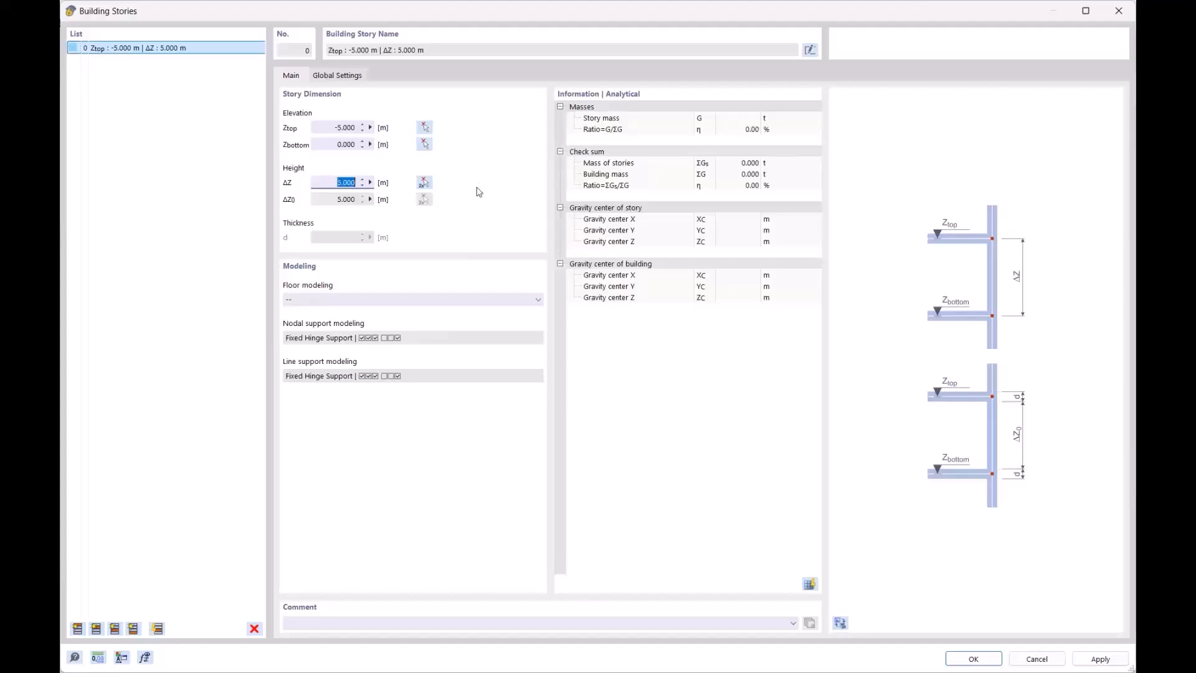
type("3")
left_click(319, 122)
left_click(77, 628)
left_click(77, 628)
left_click(77, 628)
left_click(77, 628)
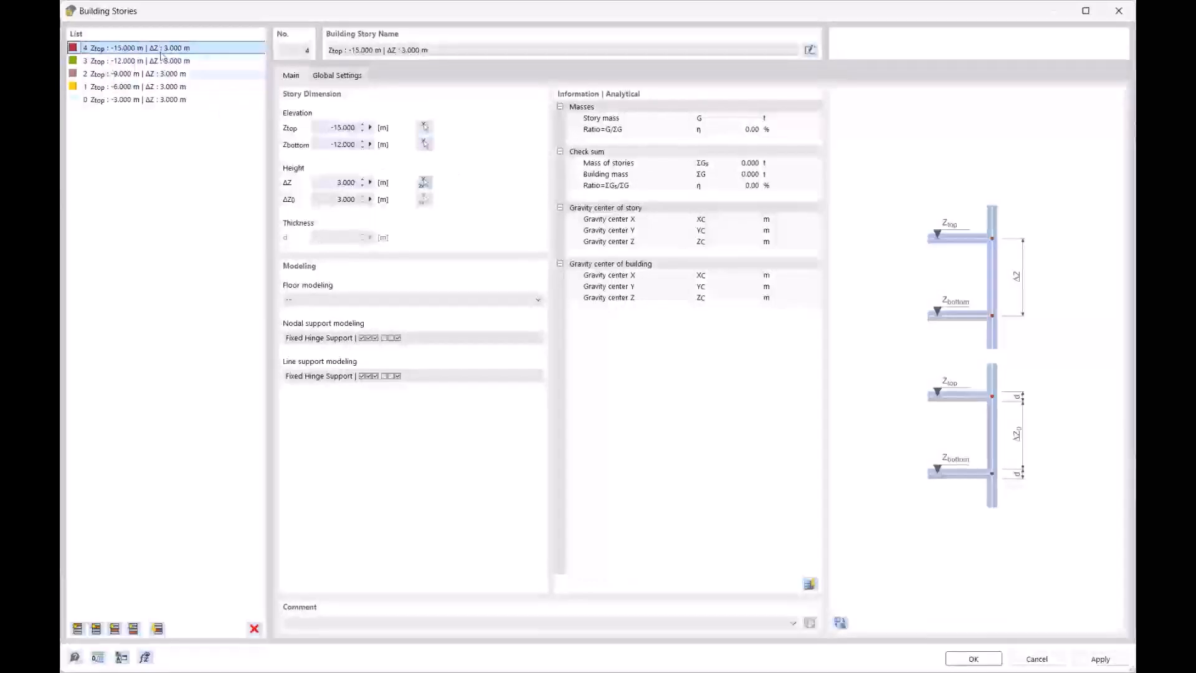
- Inspect the five stories in the 3D model preview and confirm the building stories
left_click(839, 622)
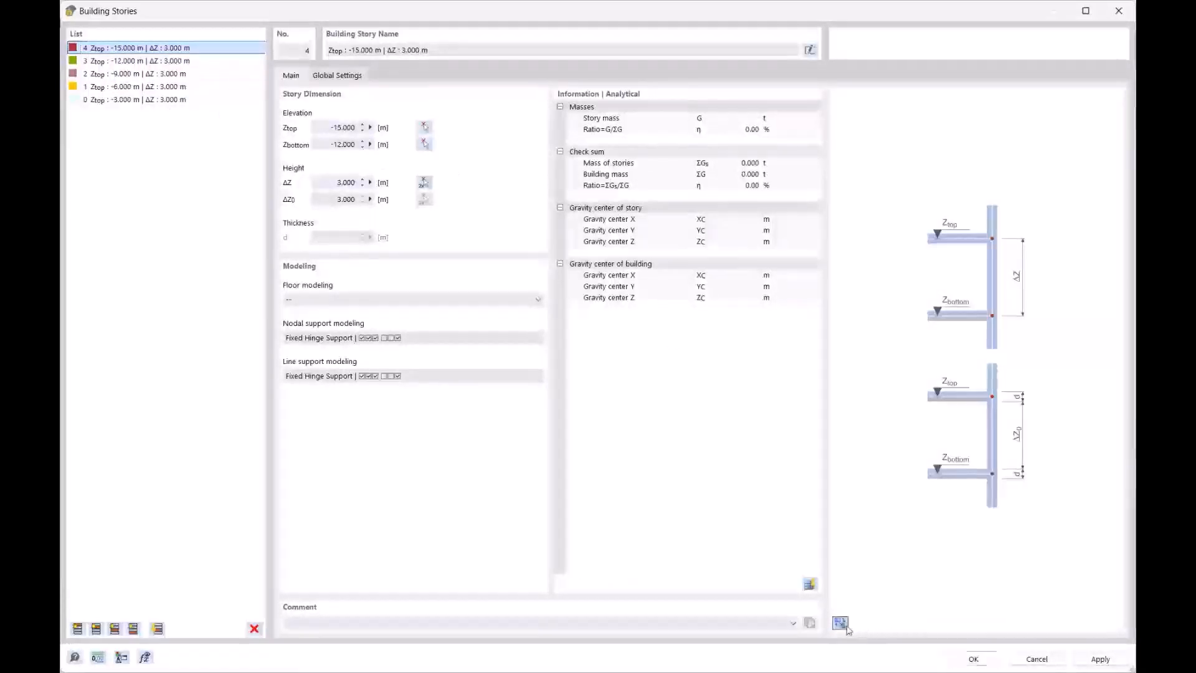
middle_click_drag(972, 386, 911, 257, "ctrl")
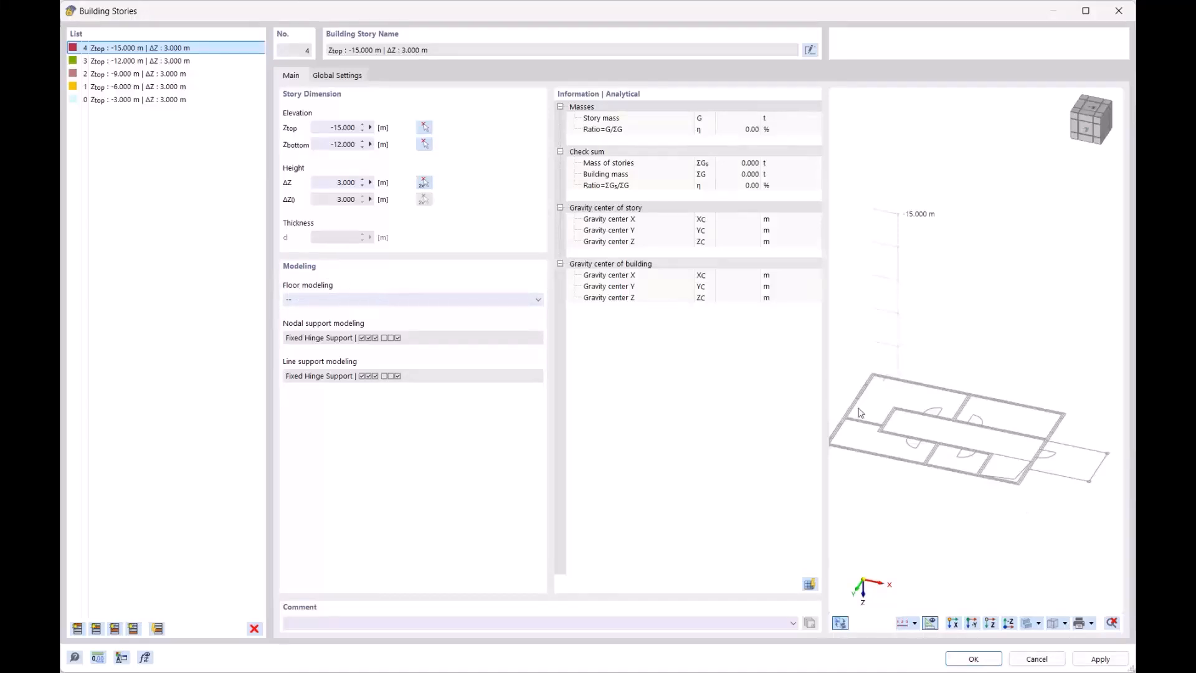
left_click(973, 658)
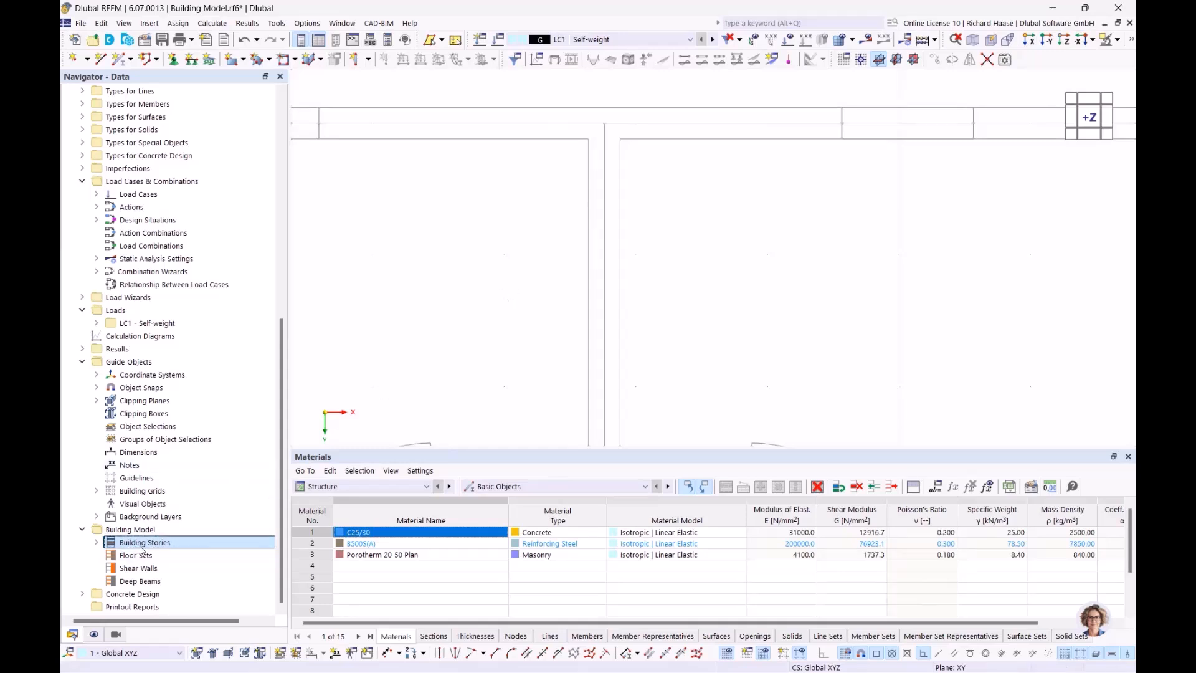
- Start a new wall with the default Porotherm 240 mm thickness and material
scroll(598, 158, "down", 3)
scroll(633, 163, "down", 2)
mouse_move(630, 197)
middle_mouse_down()
mouse_move(665, 170)
mouse_move(651, 198)
mouse_move(640, 186)
middle_mouse_up()
left_click(367, 60)
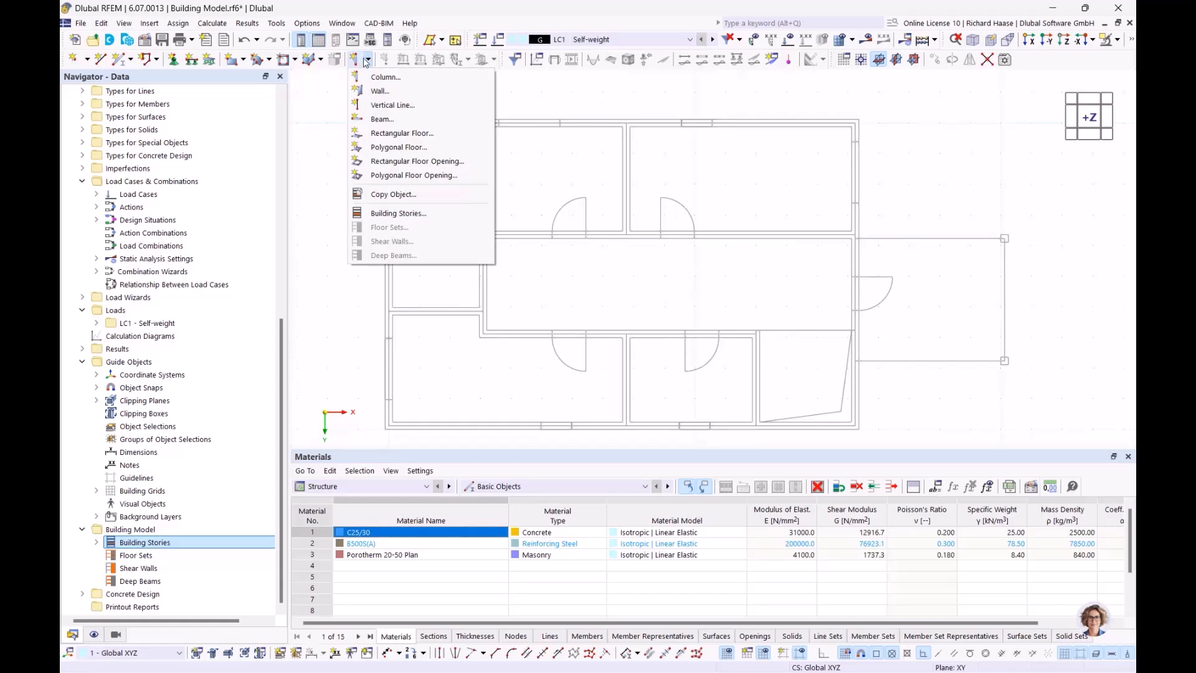
left_click(379, 92)
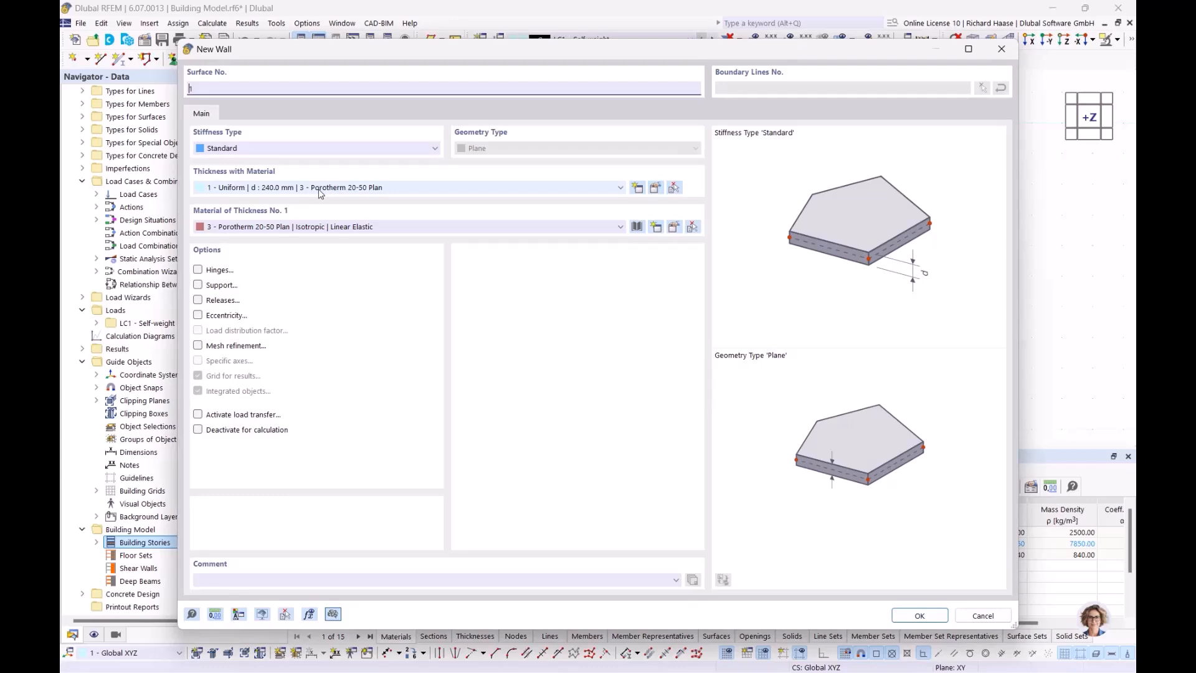
left_click(919, 616)
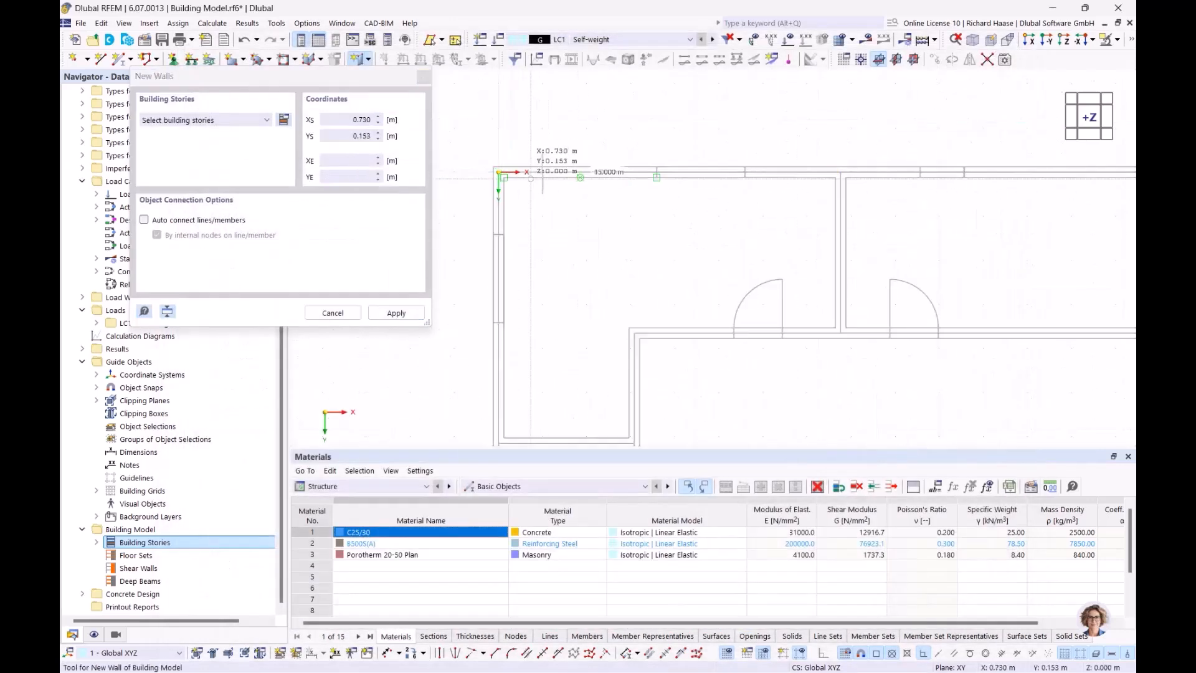
- Clear the missing-stories error by assigning the walls to all stories 0–4
scroll(554, 421, "down", 4)
middle_click_drag(554, 419, 572, 190)
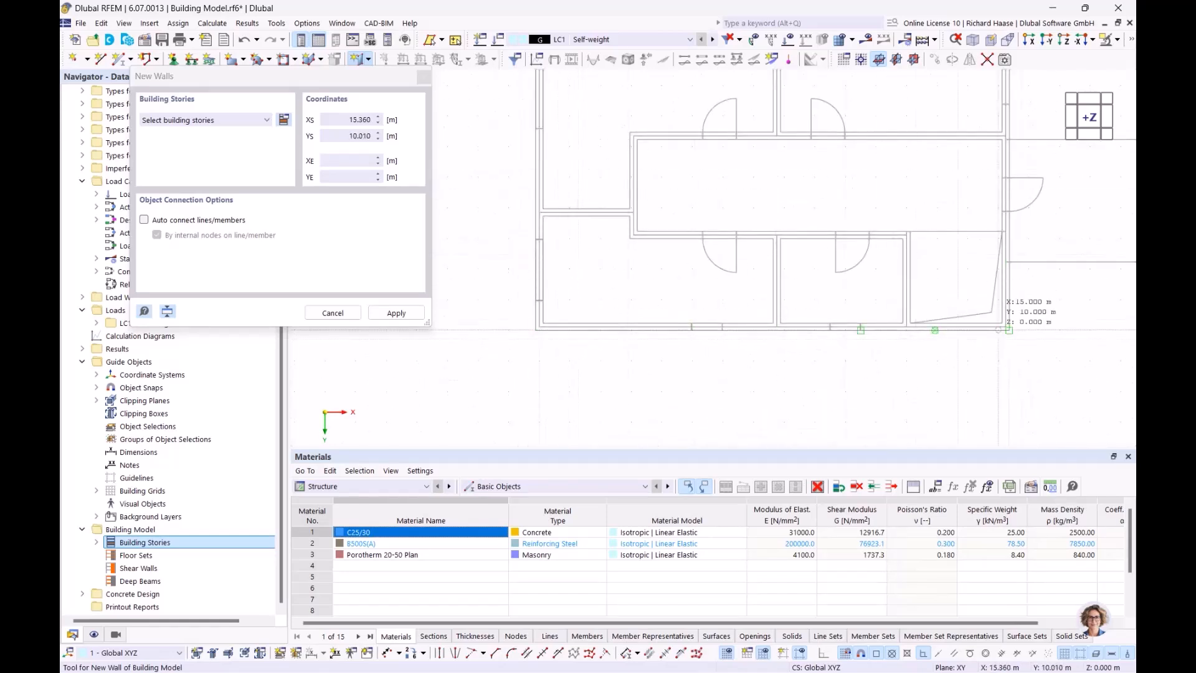
scroll(1003, 325, "up", 2)
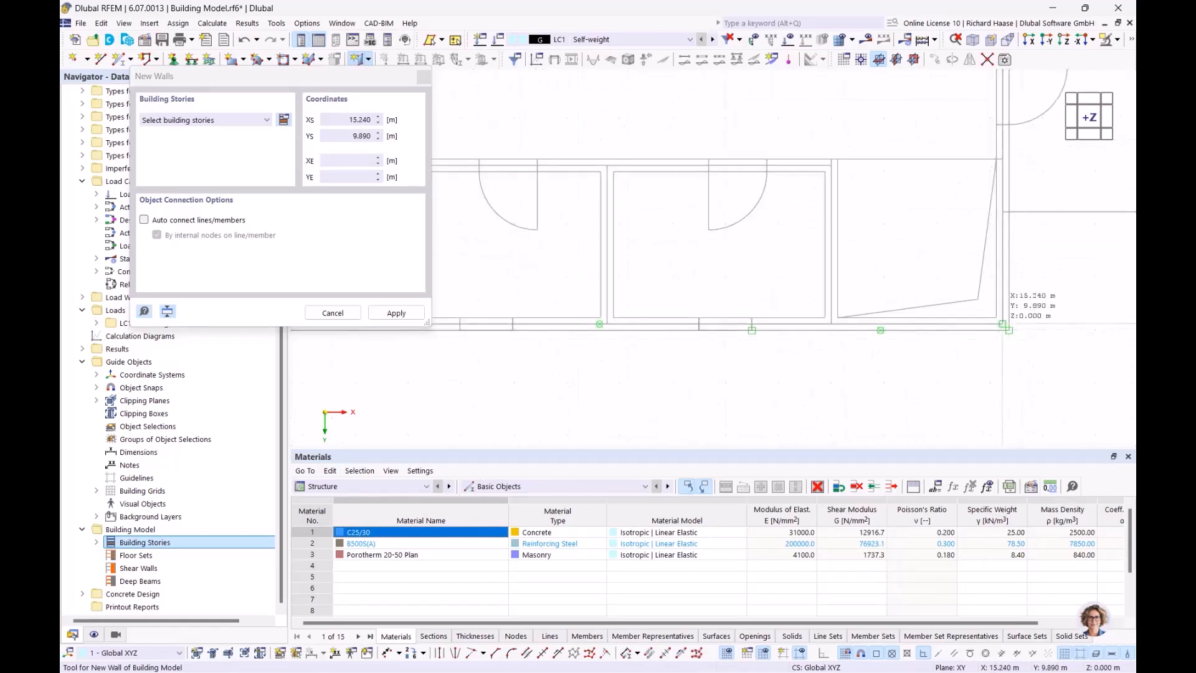
left_click(1004, 325)
left_click(720, 401)
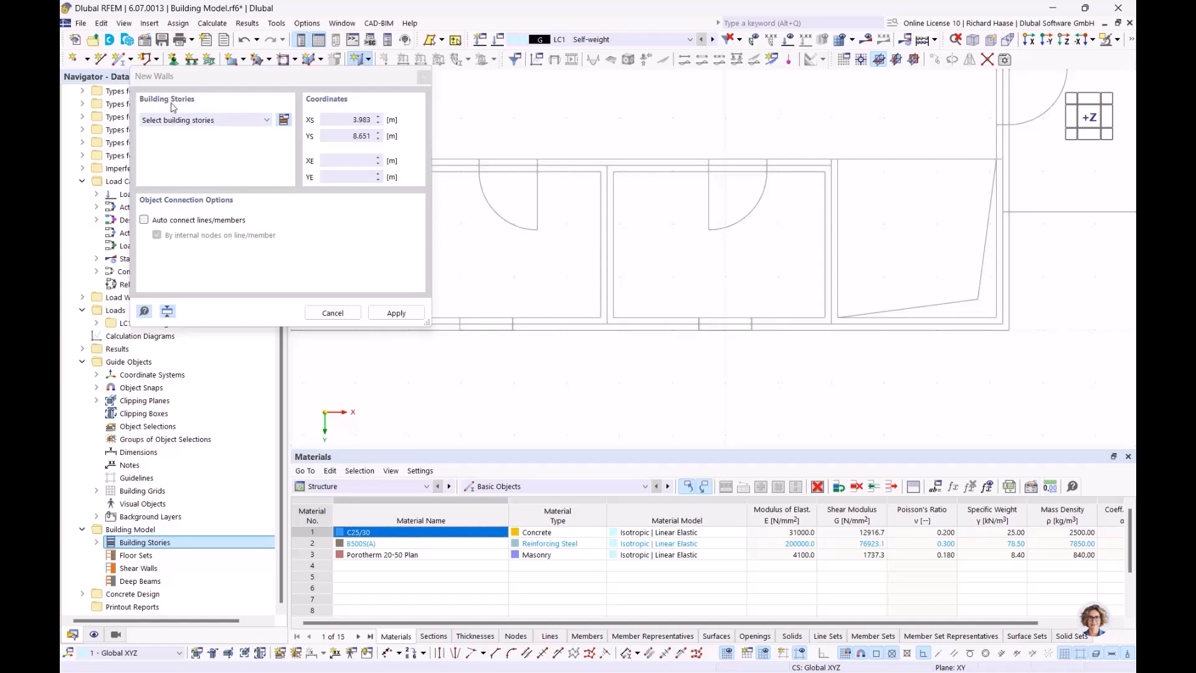
left_click(219, 120)
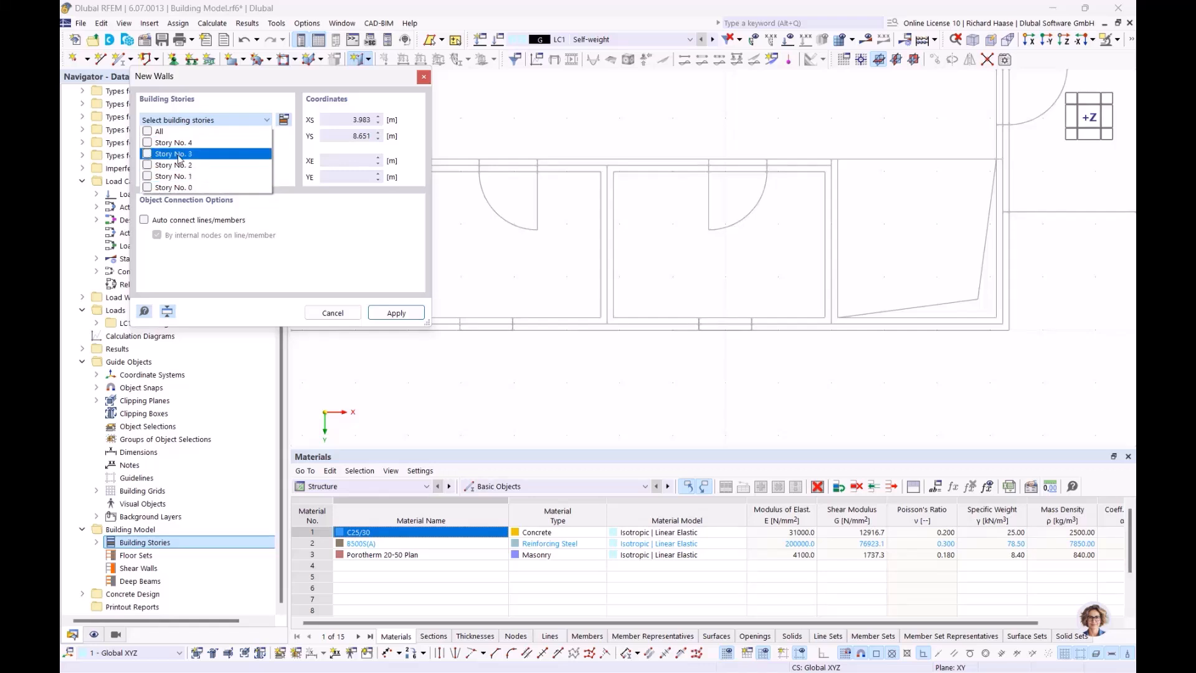
left_click(147, 132)
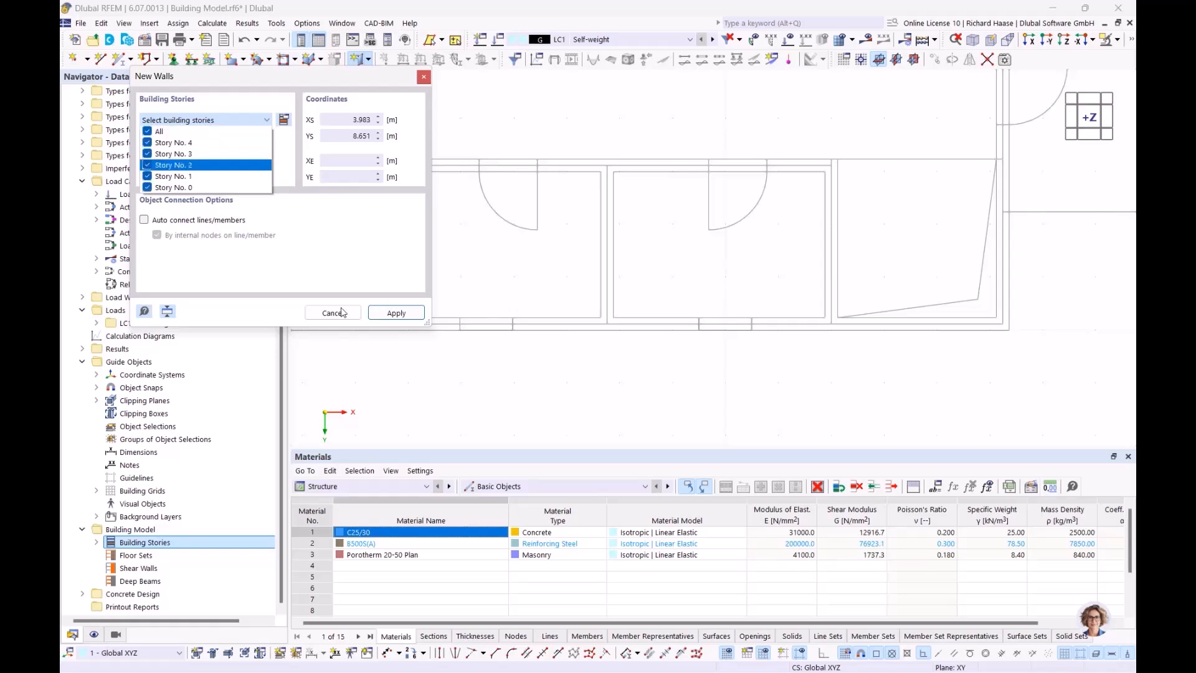
left_click(399, 315)
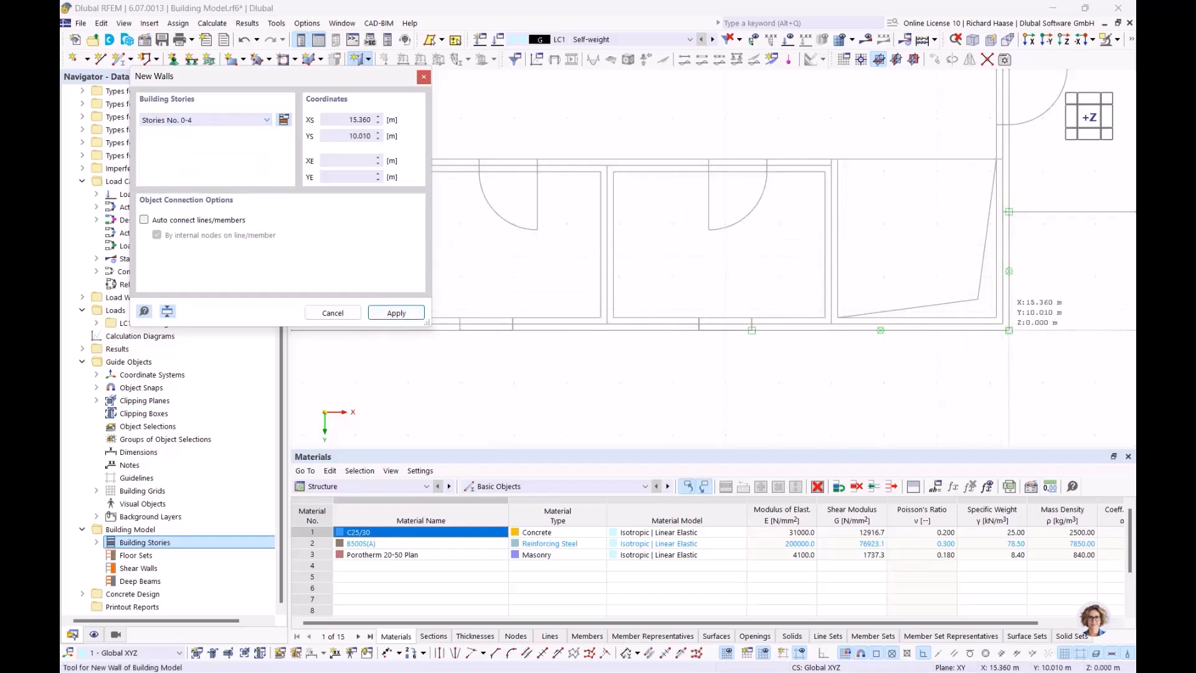
- Draw perimeter walls from corner 15.240, 9.890 to 0.000, 9.890 and on to 0.000, 0.000
left_click(1002, 324)
scroll(1002, 324, "down", 2)
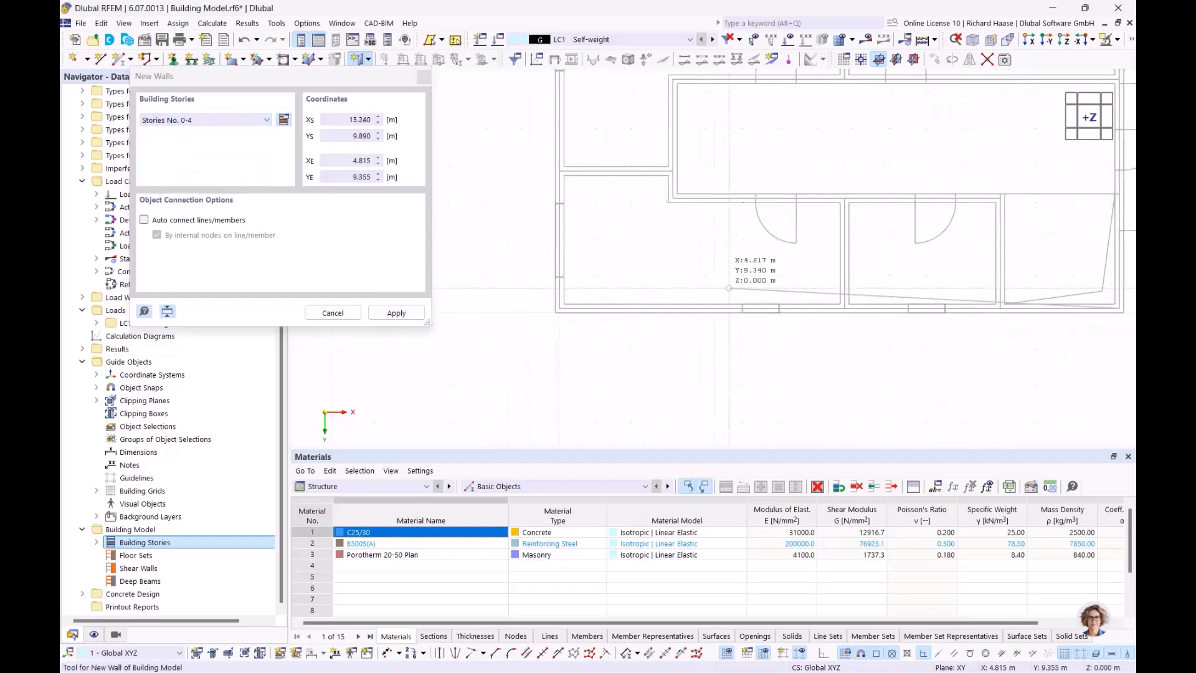
scroll(554, 309, "up", 2)
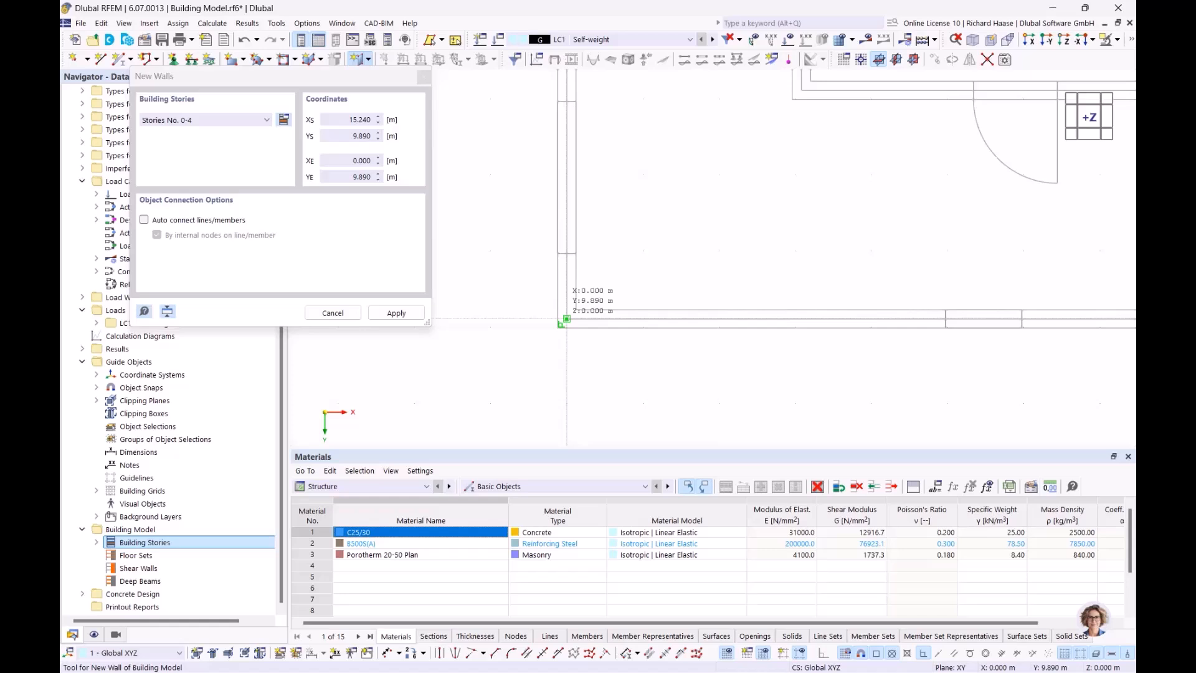
left_click(566, 318)
scroll(588, 219, "down", 4)
middle_click_drag(608, 164, 559, 316)
scroll(534, 173, "up", 2)
scroll(527, 169, "up", 2)
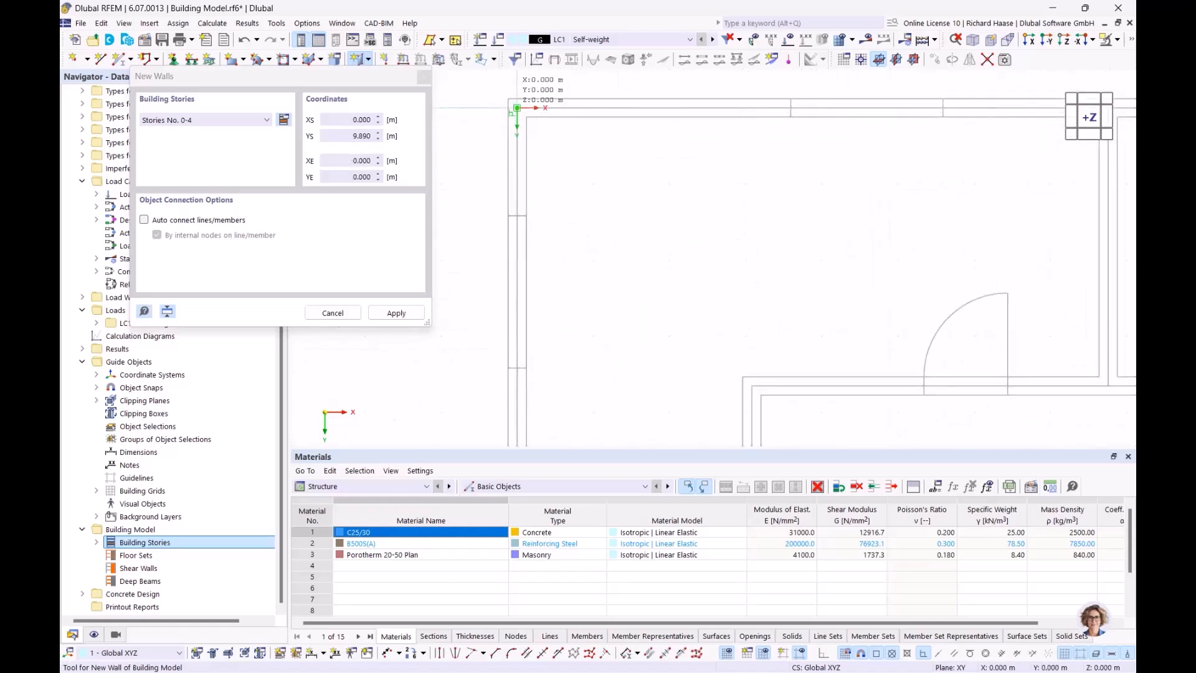
left_click(517, 108)
- Continue the walls to 15.240, 0.000, close the loop at 15.240, 9.890, and finish
scroll(820, 158, "down", 4)
middle_click_drag(835, 347, 271, 371)
scroll(518, 171, "up", 4)
left_click(568, 166)
scroll(592, 372, "down", 4)
middle_click_drag(590, 376, 590, 106)
scroll(587, 291, "up", 3)
scroll(586, 283, "up", 4)
scroll(586, 281, "up", 2)
left_click(580, 291)
scroll(579, 291, "down", 4)
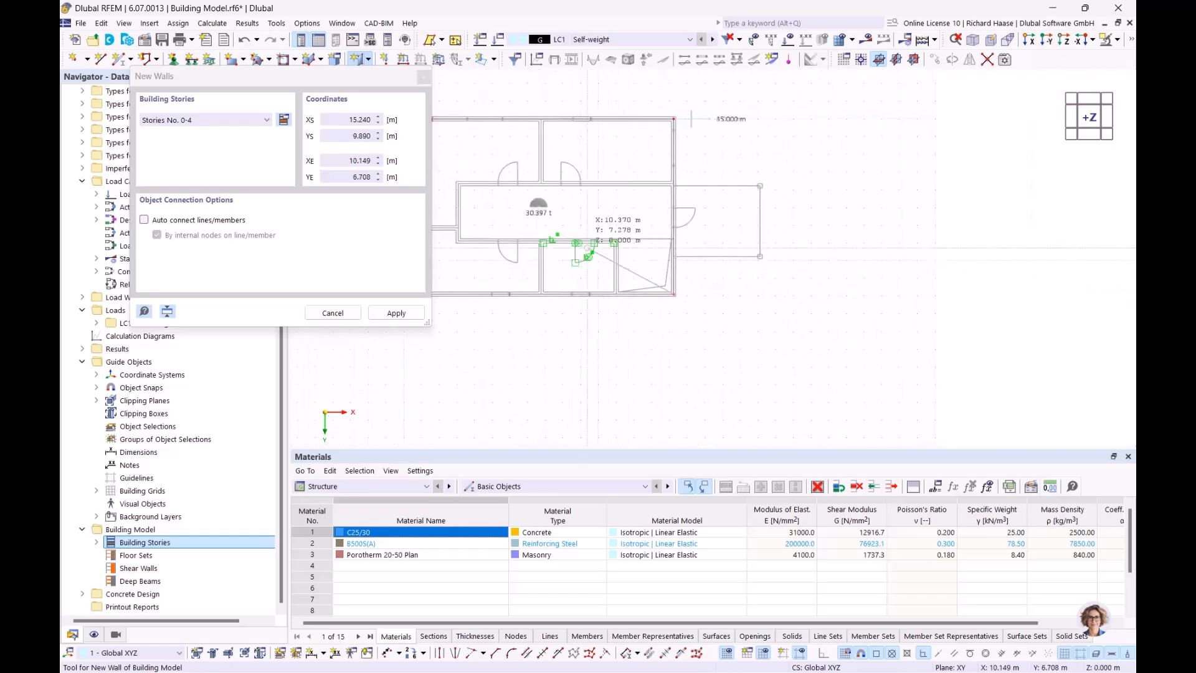
right_click(555, 230)
right_click(539, 207)
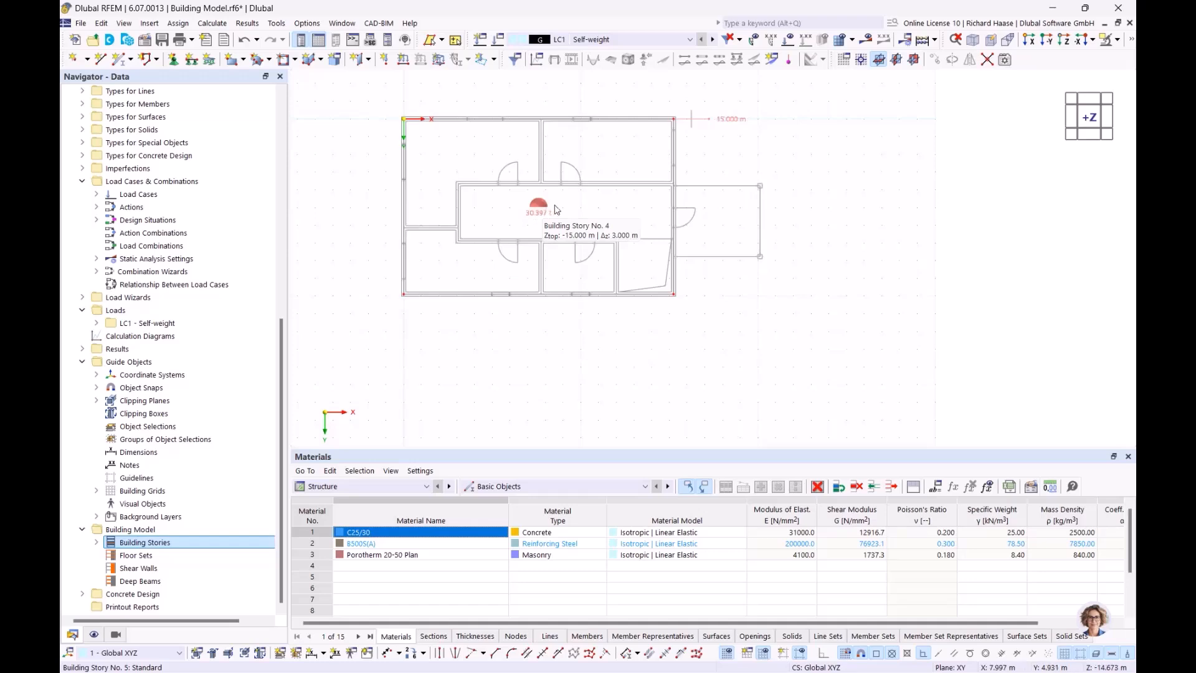
middle_click_drag(612, 225, 544, 164, "ctrl")
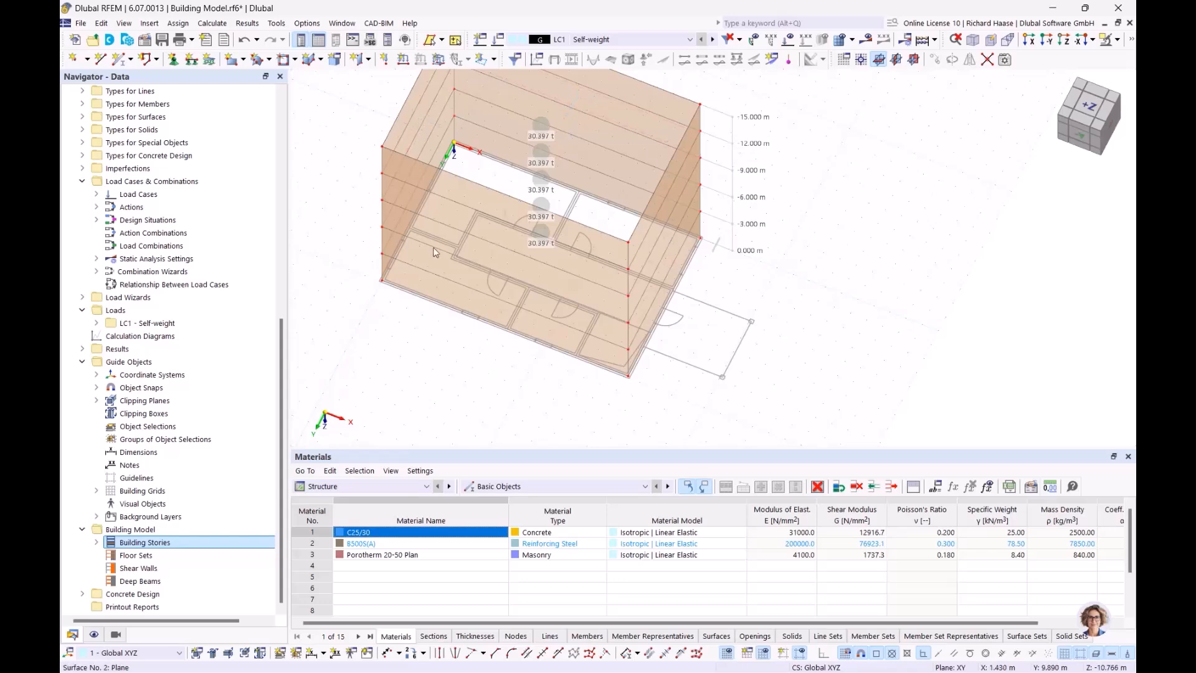
middle_click_drag(596, 315, 644, 365, "ctrl")
middle_click_drag(573, 262, 587, 280, "ctrl")
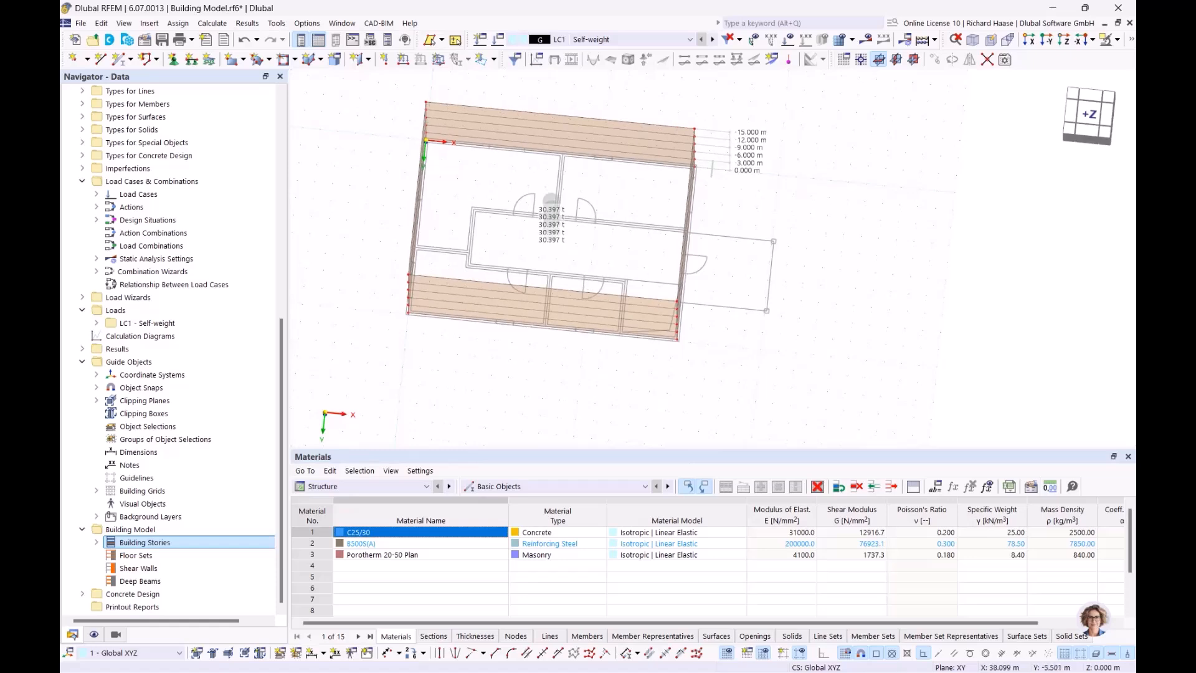
left_click(1087, 116)
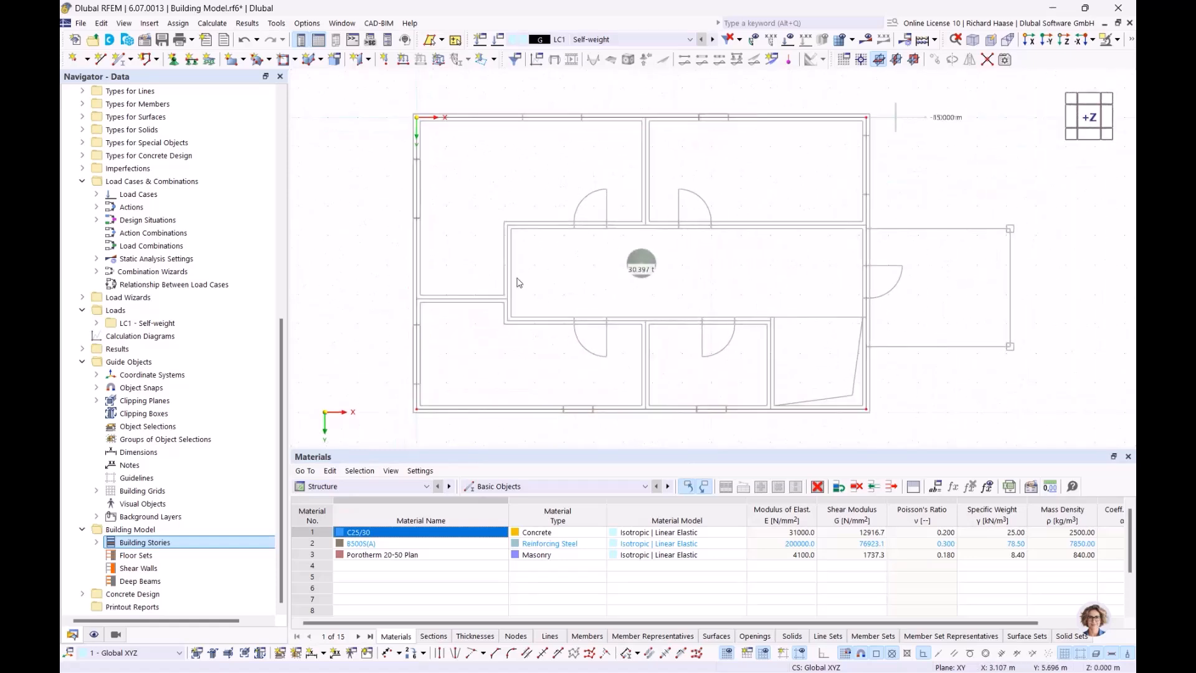
- Start a new wall using the 240 mm C25/30 concrete thickness
left_click(370, 60)
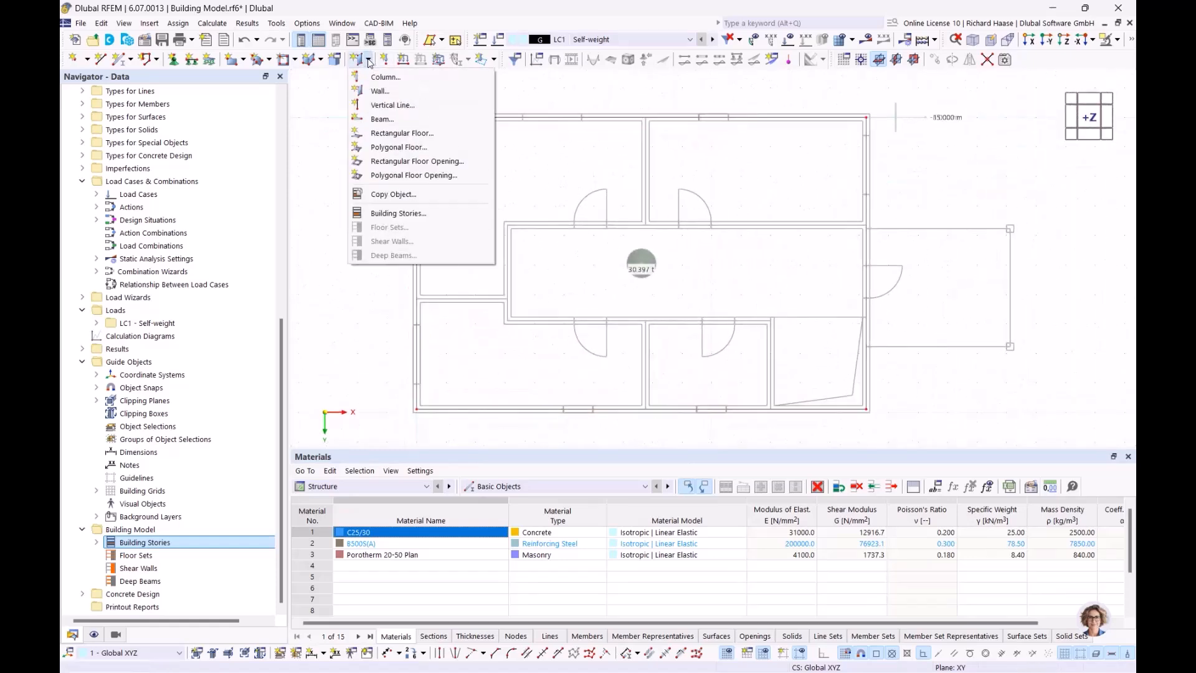
left_click(380, 97)
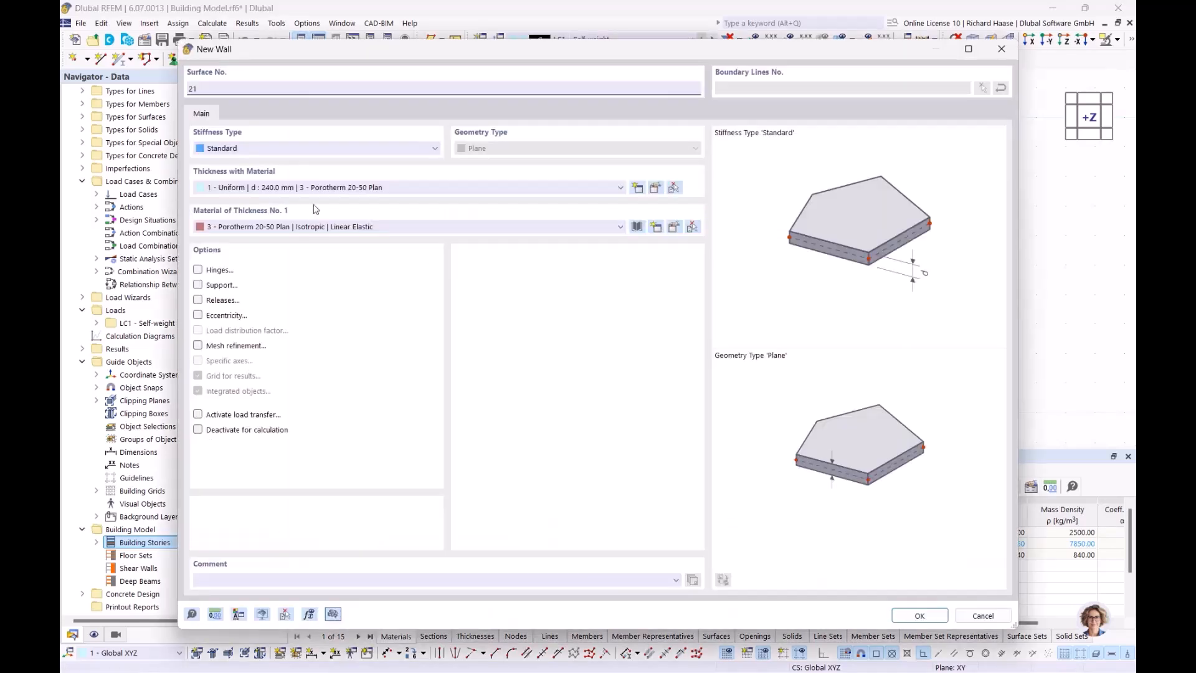
left_click(344, 187)
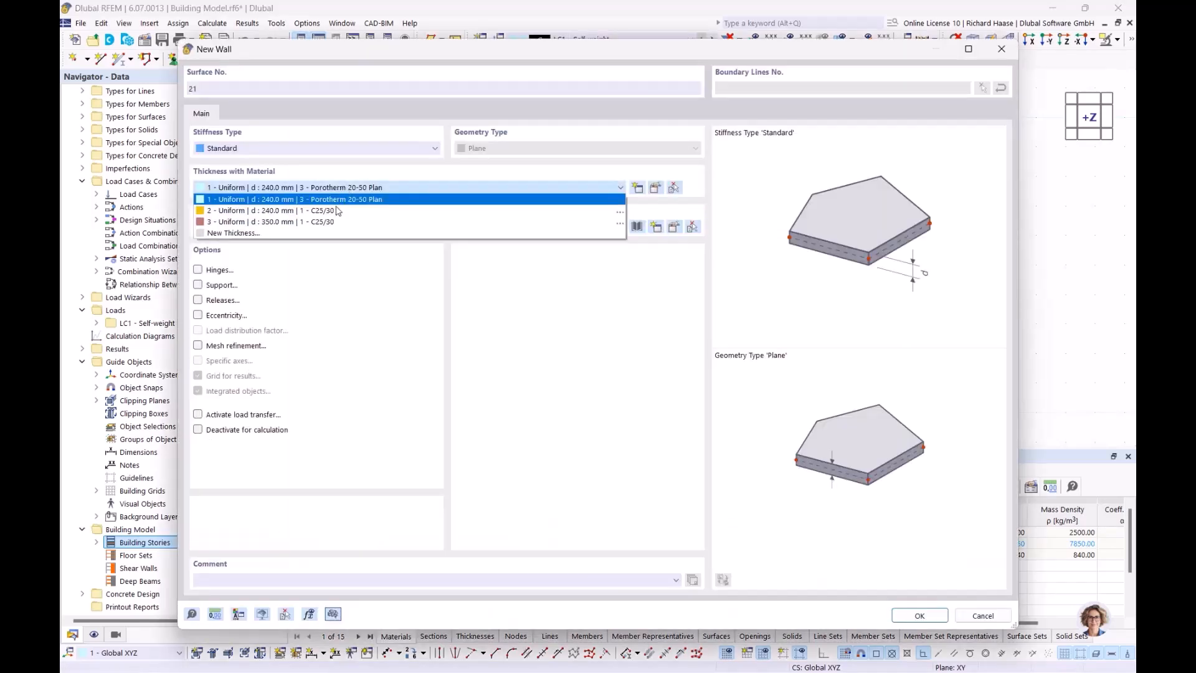
left_click(274, 212)
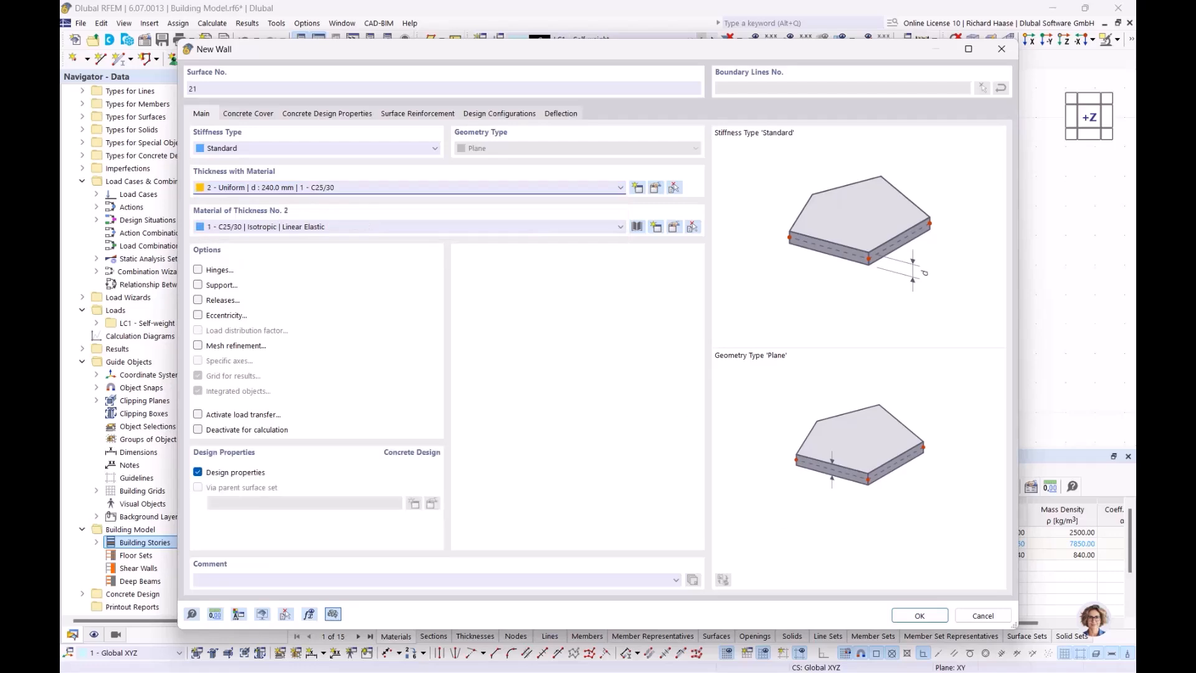
left_click(919, 615)
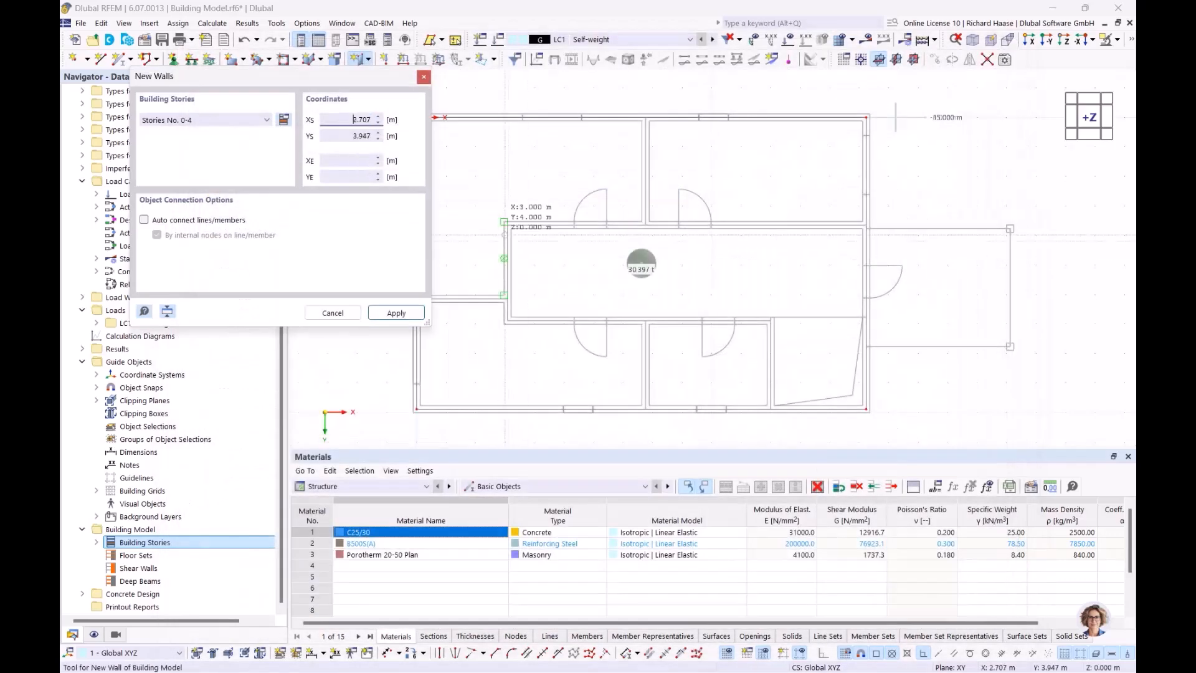
- Draw an interior wall chain from 0.000, 6.150 via 3.080, 6.150 and 3.080, 3.650 to 15.240, 3.650
scroll(561, 297, "up", 3)
left_click(469, 290)
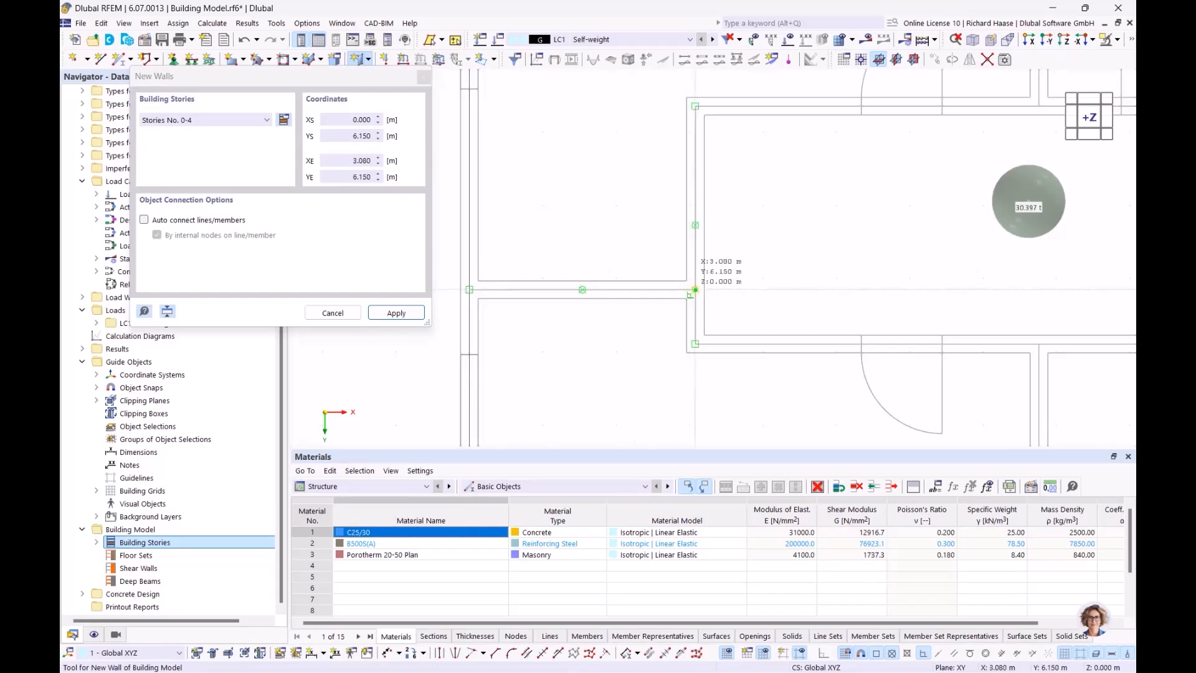
left_click(695, 289)
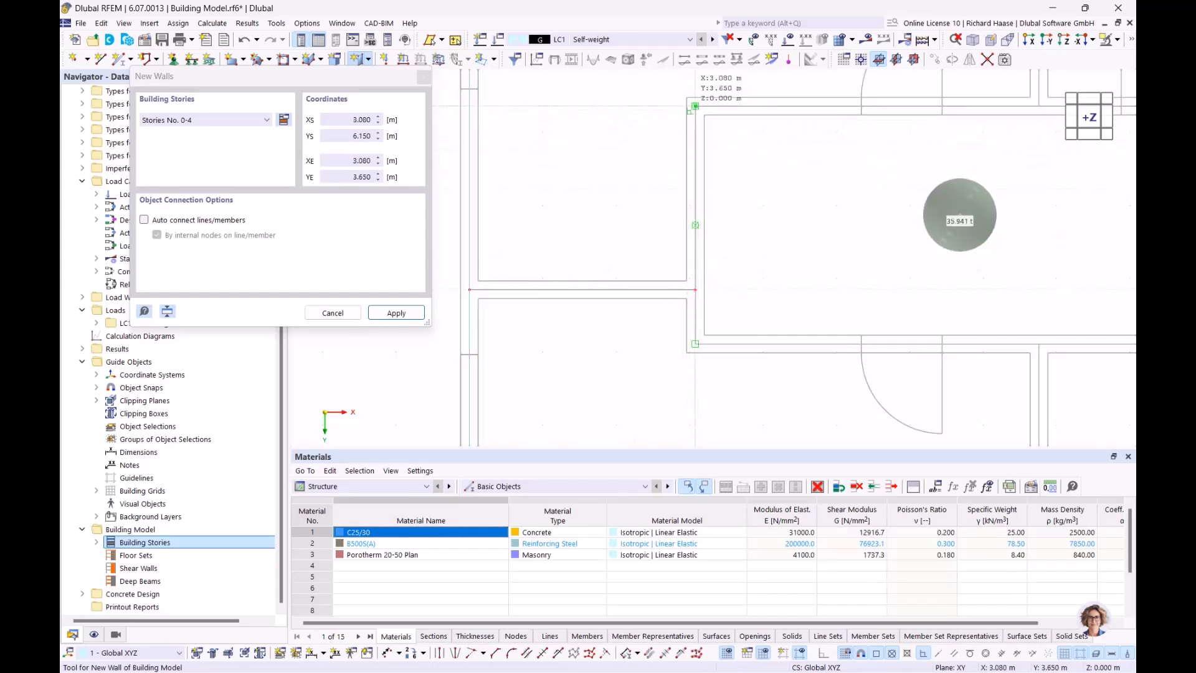
left_click(694, 106)
scroll(611, 136, "down", 2)
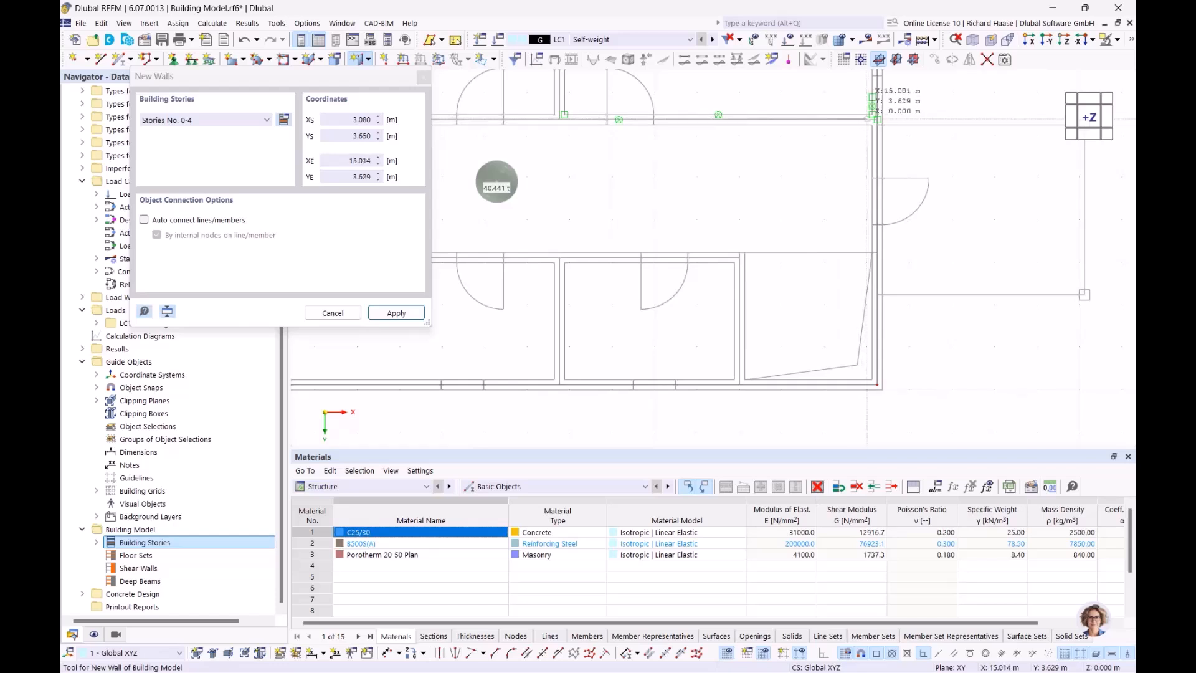
scroll(877, 122, "up", 3)
left_click(883, 123)
scroll(882, 122, "down", 3)
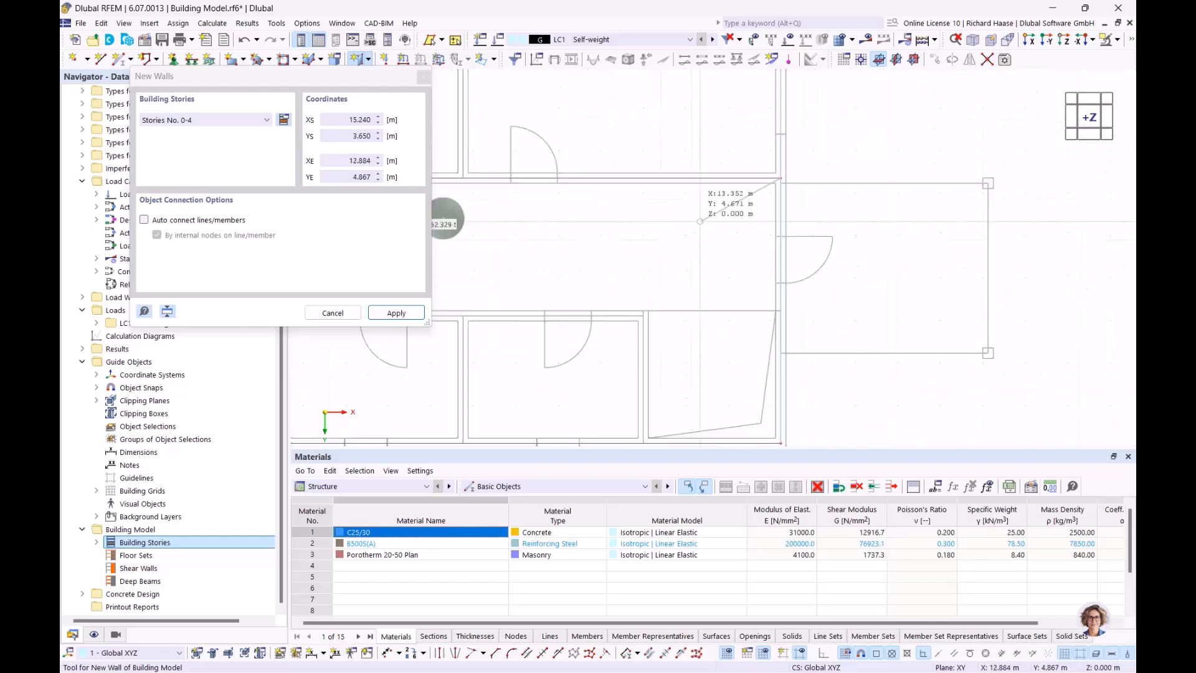
scroll(696, 266, "up", 3)
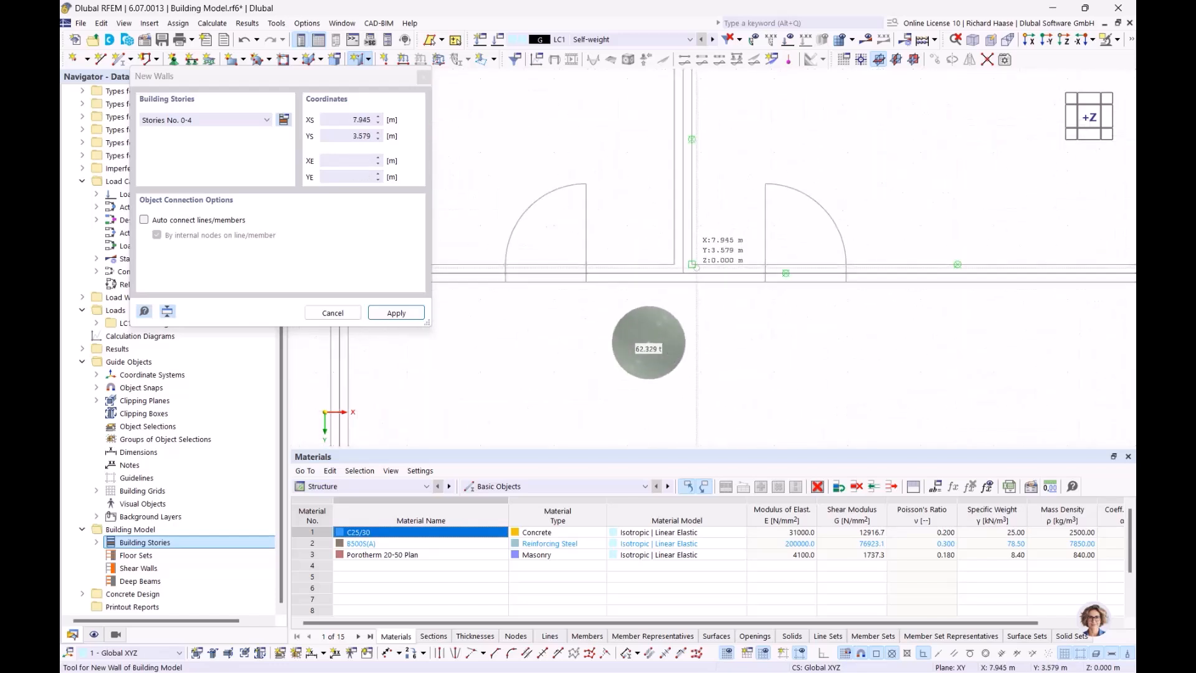
- Add a wall along x = 7.760 from y 3.650 to 0.000
left_click(685, 272)
middle_click_drag(696, 89, 689, 215)
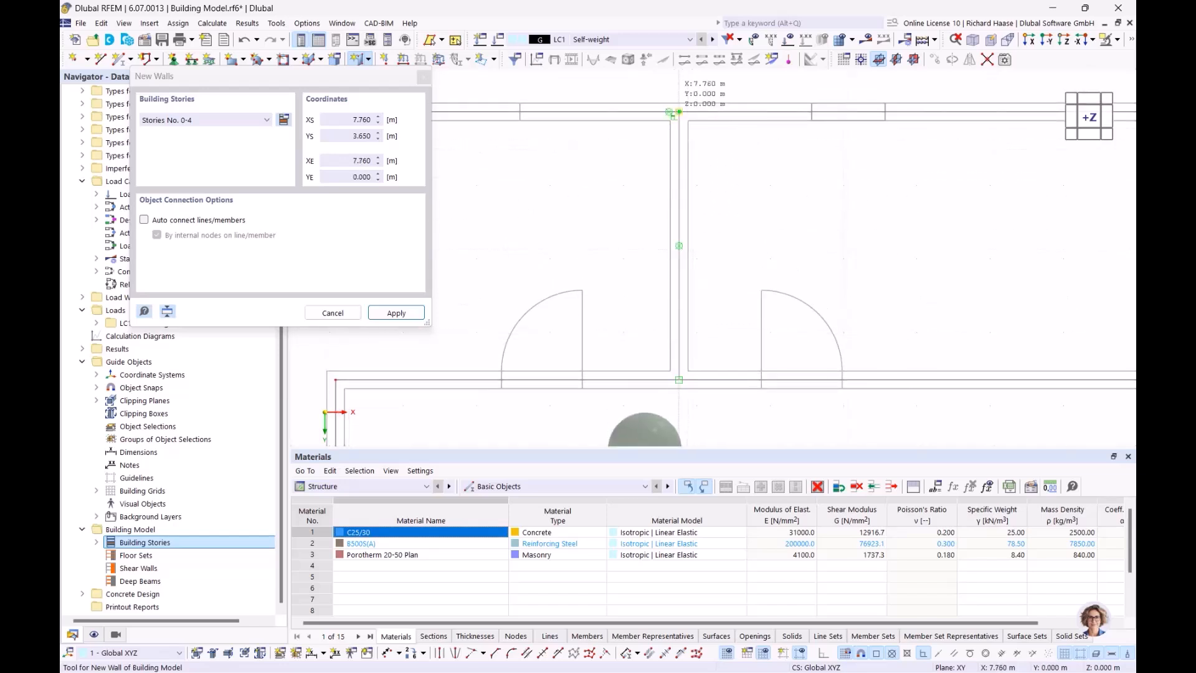
left_click(679, 112)
scroll(734, 302, "down", 4)
middle_click_drag(663, 398, 673, 189)
scroll(629, 217, "up", 3)
right_click(628, 225)
- Draw a wall from 3.080, 6.890 to 12.000, 6.890, then down to 12.000, 9.890
left_click(552, 212)
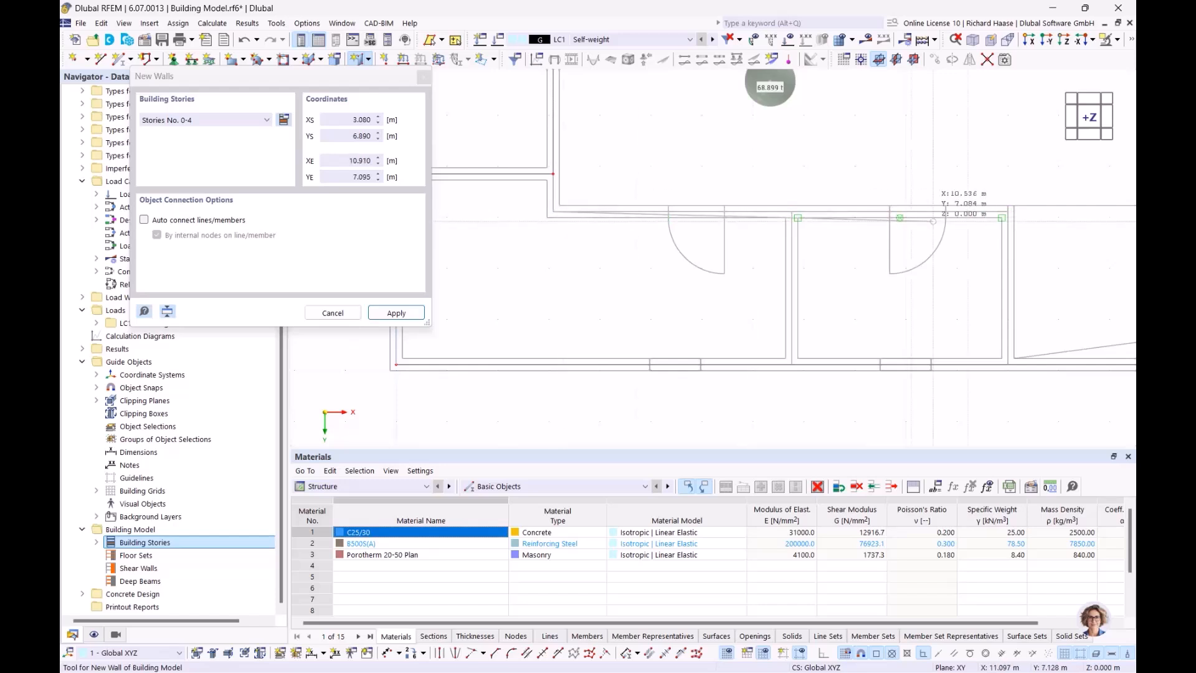
scroll(775, 213, "up", 4)
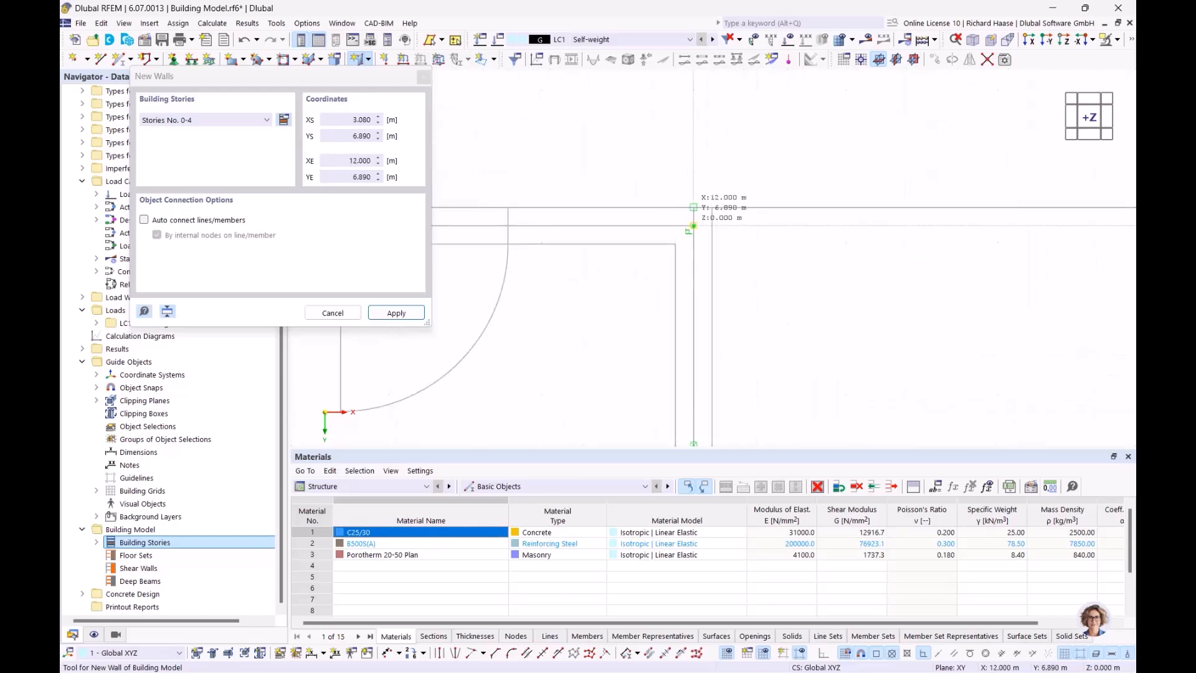
left_click(694, 225)
scroll(688, 324, "down", 3)
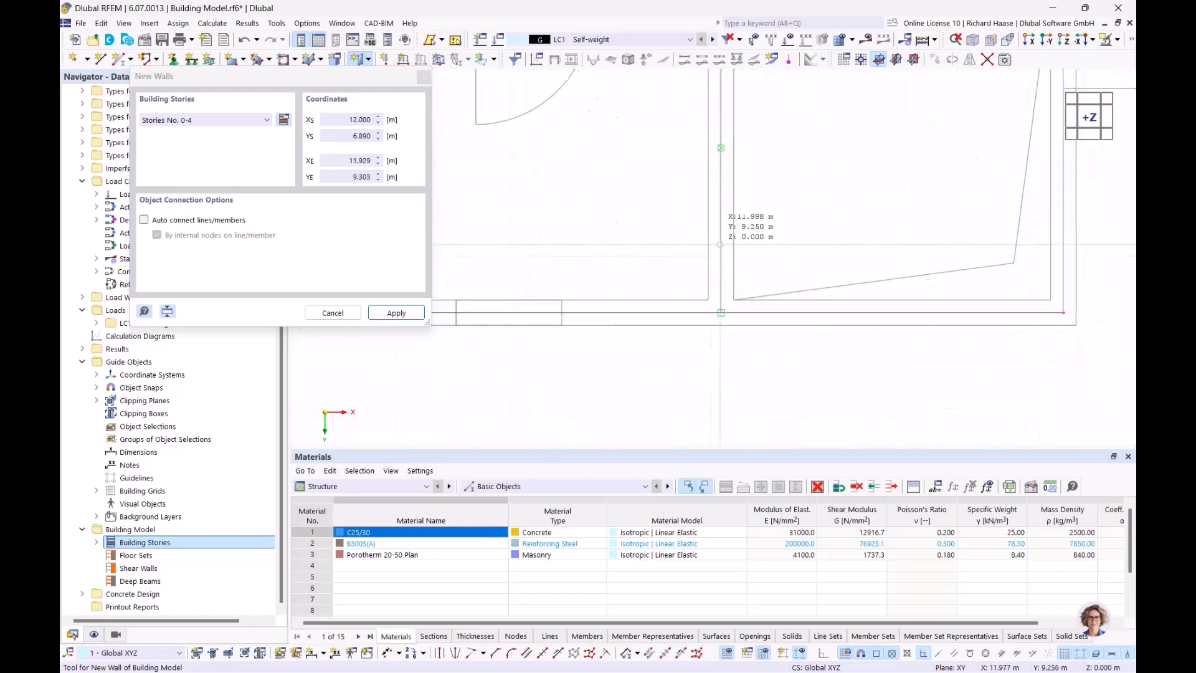
left_click(719, 302)
scroll(560, 246, "down", 4)
middle_click_drag(535, 231, 719, 250)
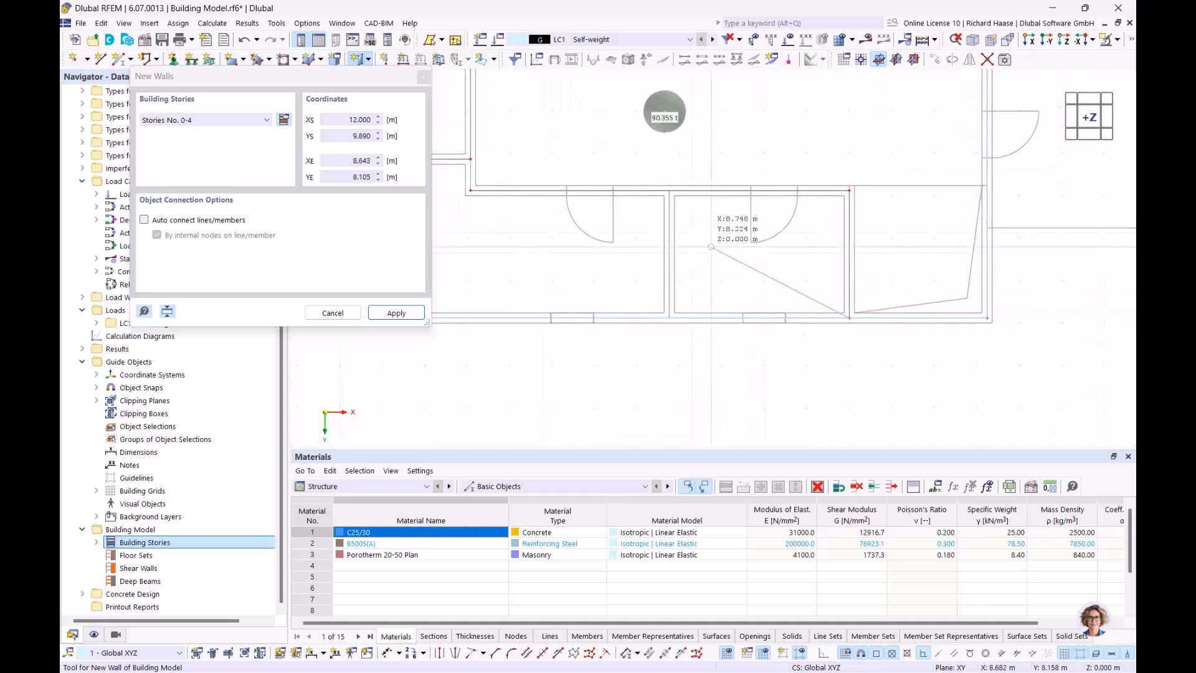
scroll(691, 205, "up", 2)
right_click(690, 215)
- Add the short wall at x = 7.760 from y 6.890 to 9.890, then check the walls in 3D
left_click(659, 172)
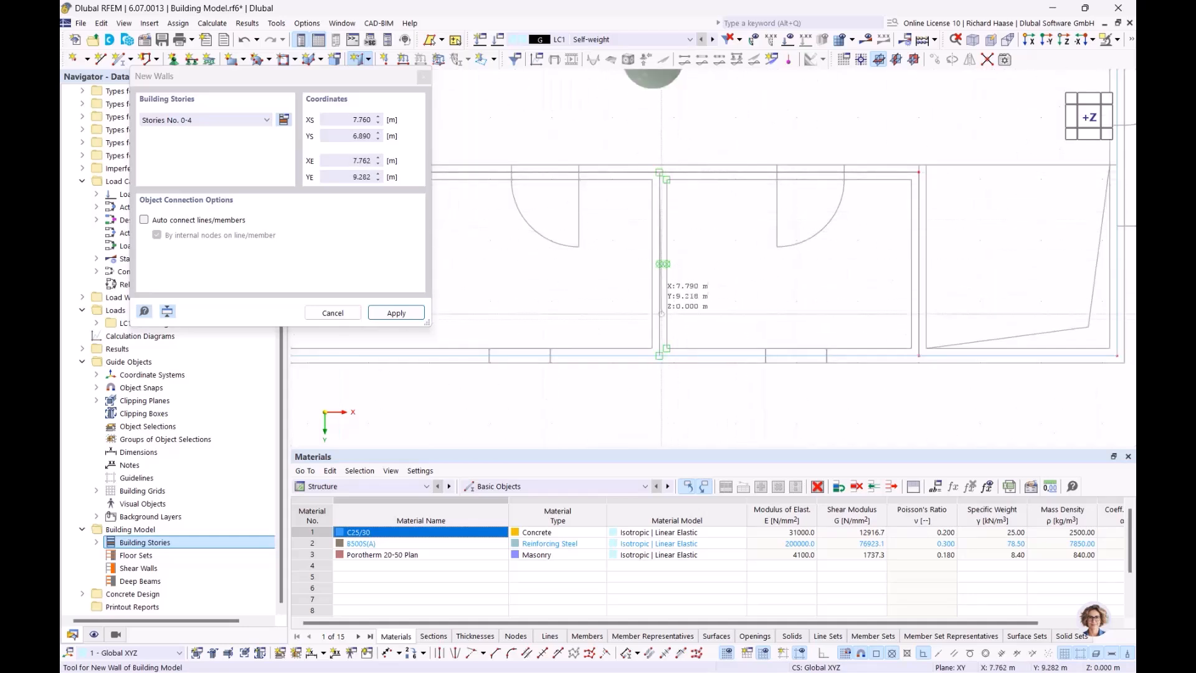
left_click(658, 355)
scroll(802, 230, "down", 5)
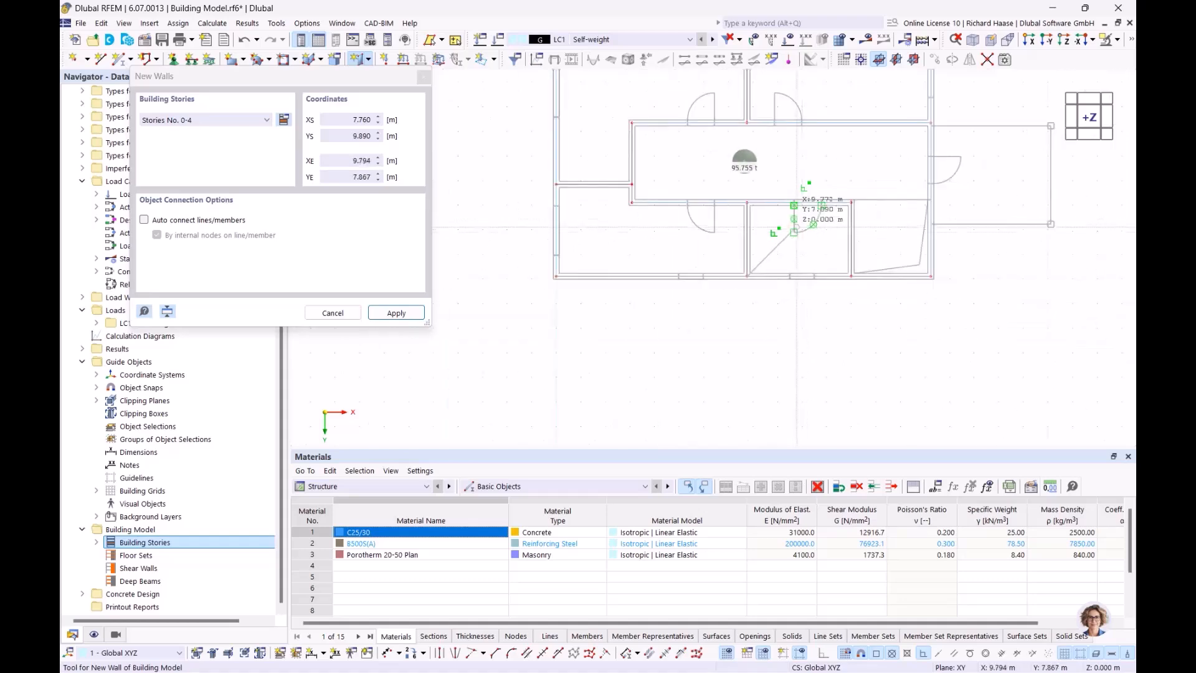
right_click(841, 175)
scroll(833, 168, "down", 1)
right_click(832, 172)
scroll(832, 174, "down", 1)
middle_click_drag(798, 185, 614, 227)
middle_click_drag(668, 212, 639, 210, "ctrl")
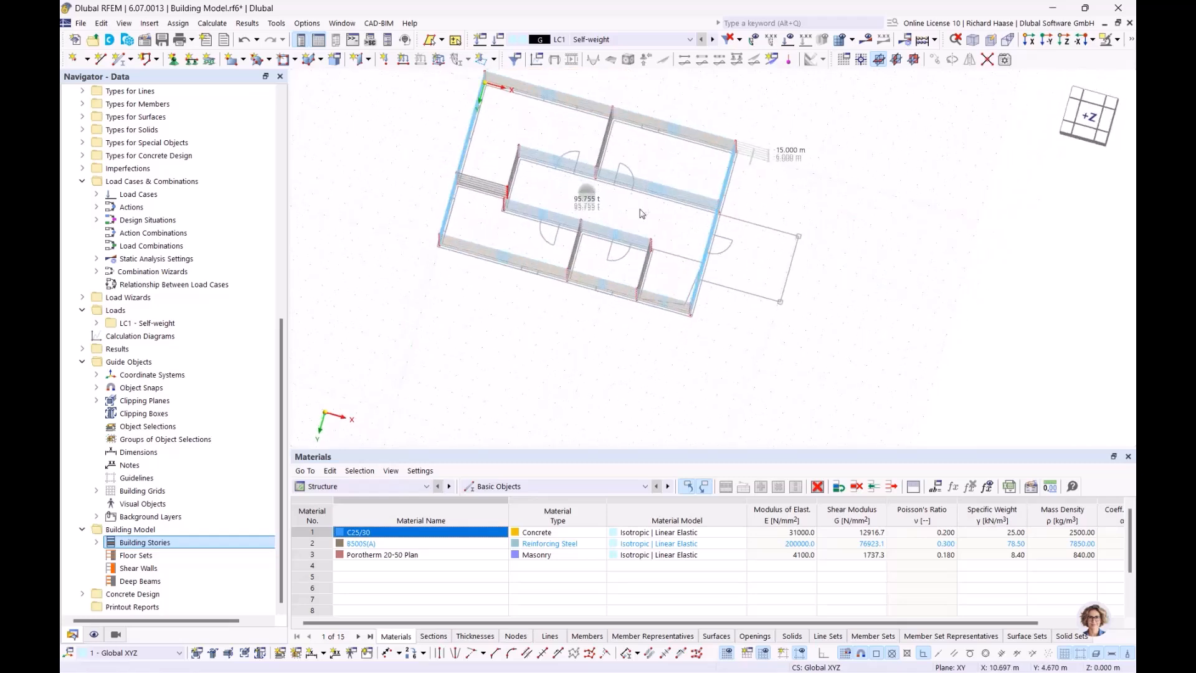
left_click(1087, 118)
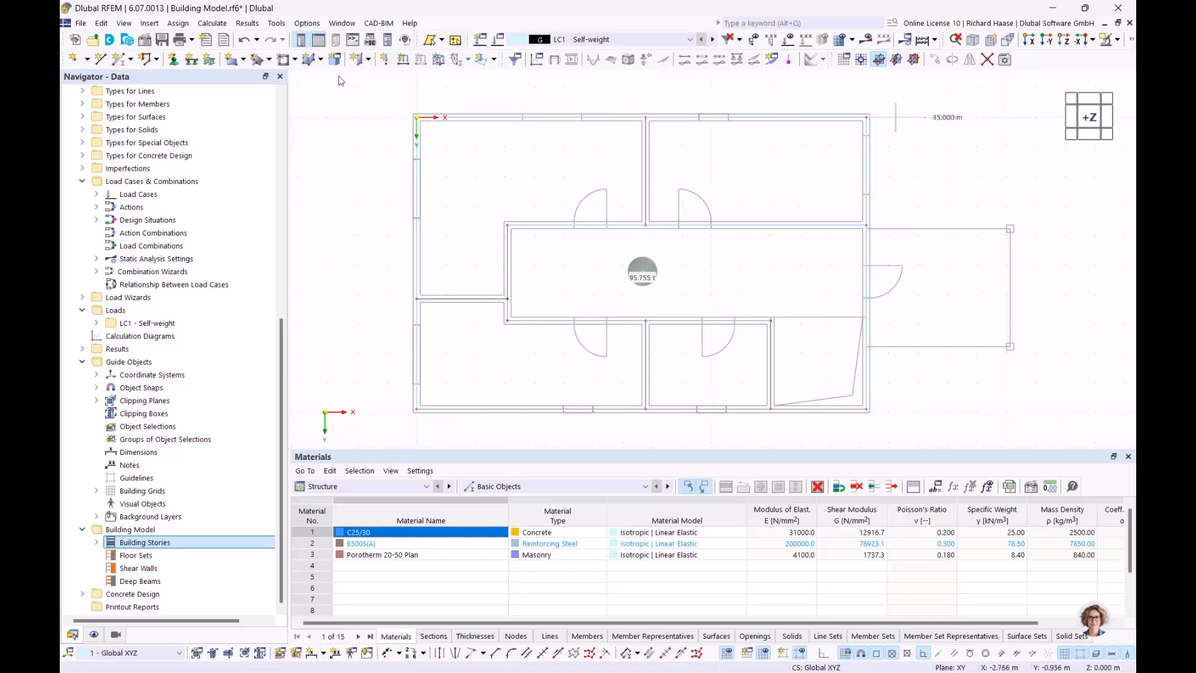
- Create a new column, confirming its 250/250 C25/30 concrete section
left_click(369, 60)
left_click(382, 81)
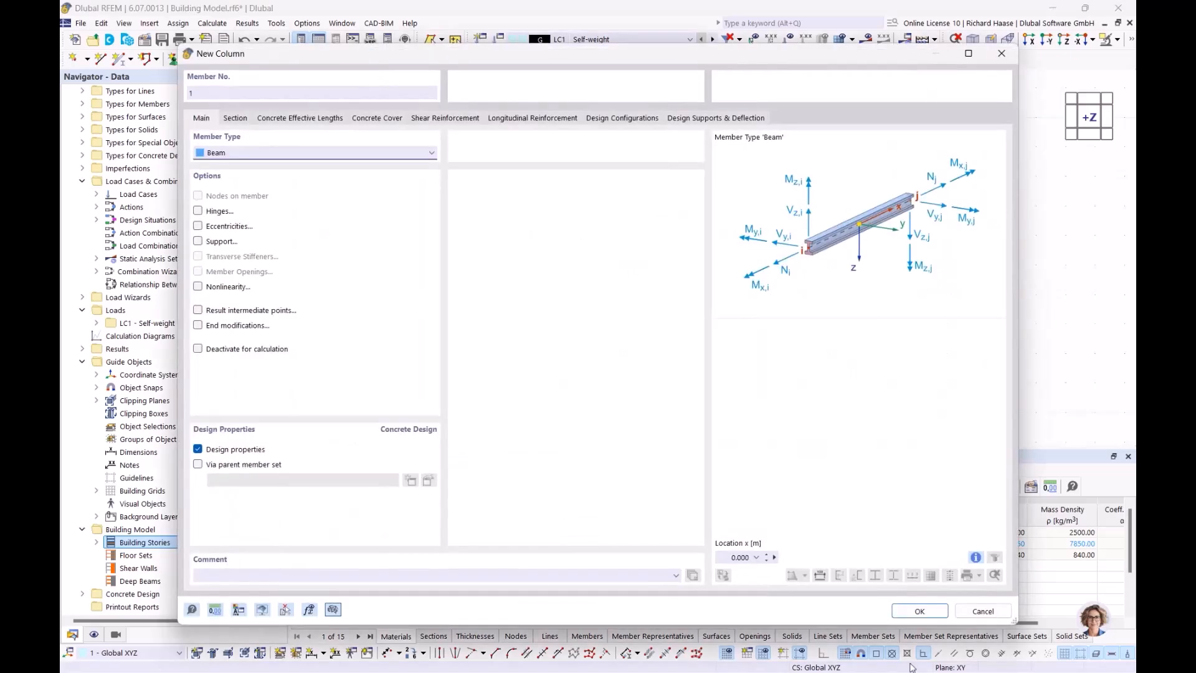
left_click(235, 119)
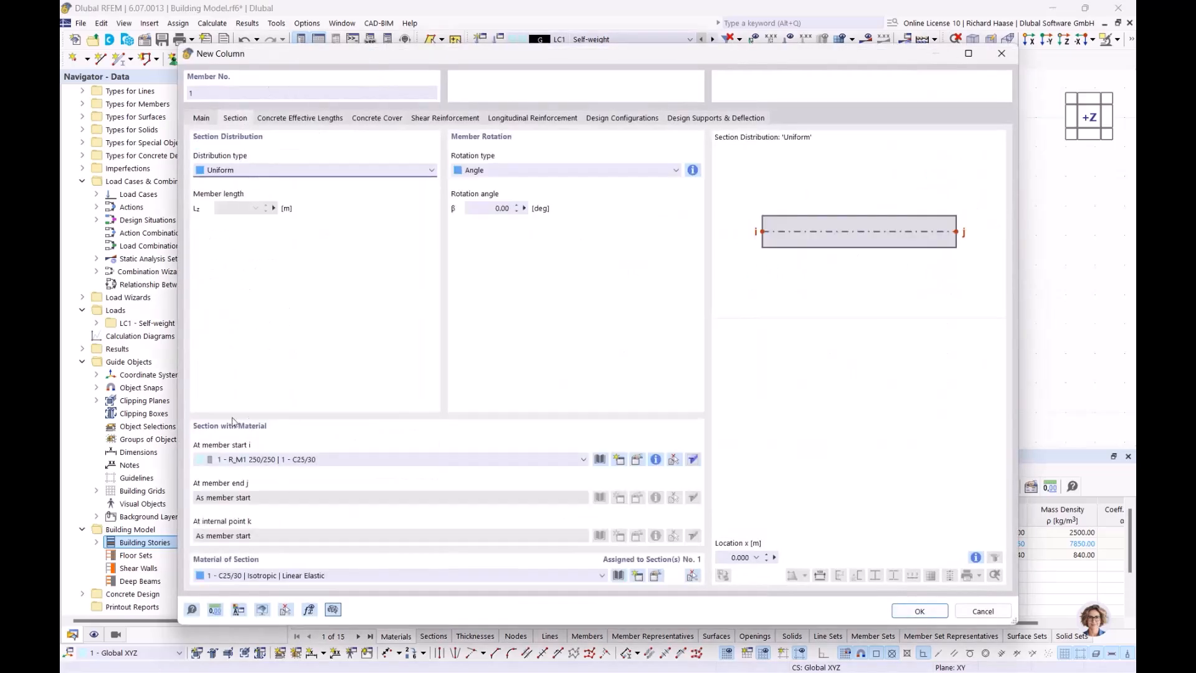
left_click(918, 611)
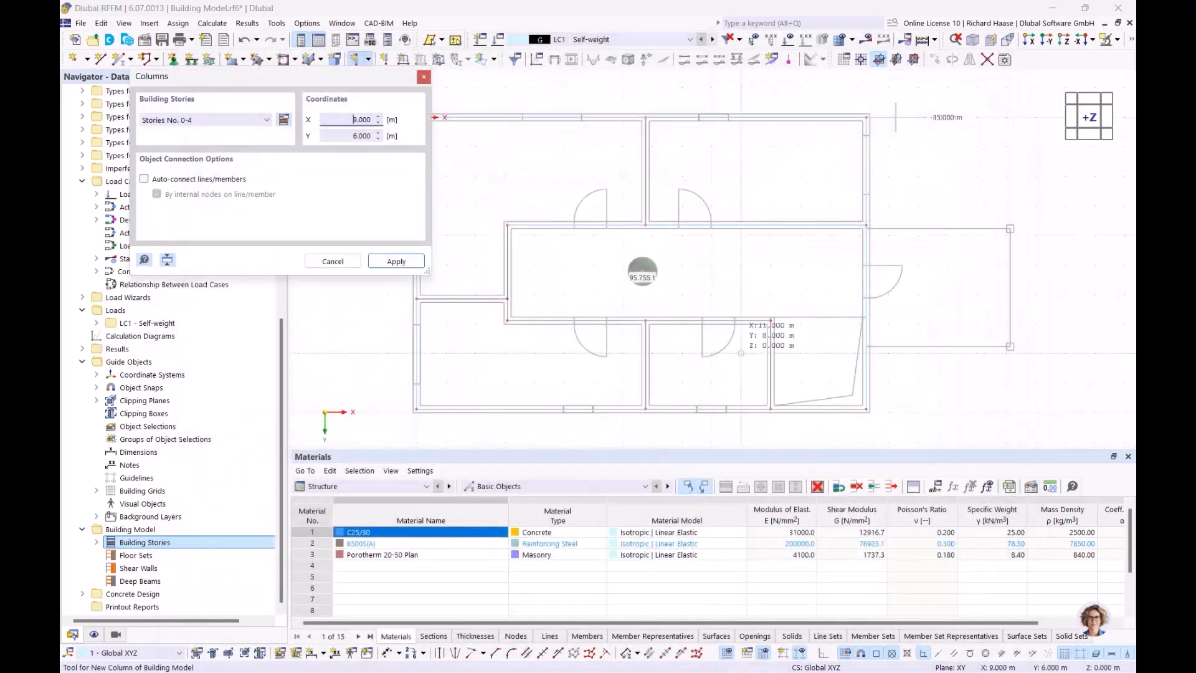
- Limit the columns to Story No. 0 and place them at the extension corners, starting at 20.120, 3.770
left_click(241, 122)
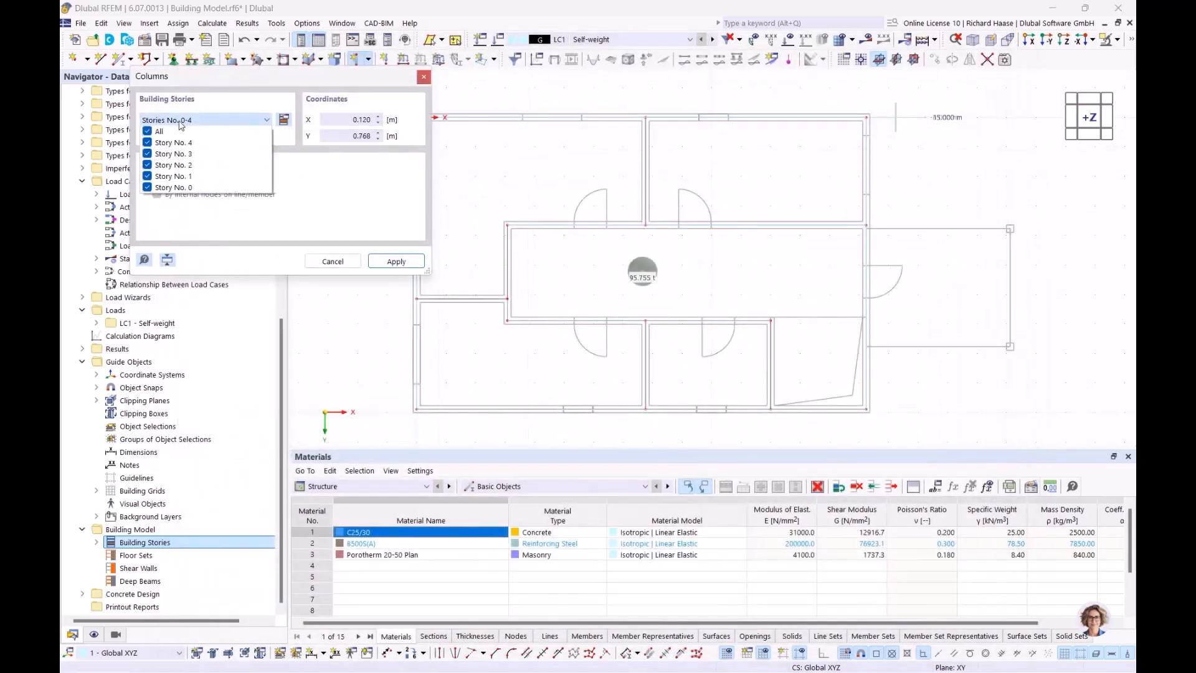
left_click(150, 132)
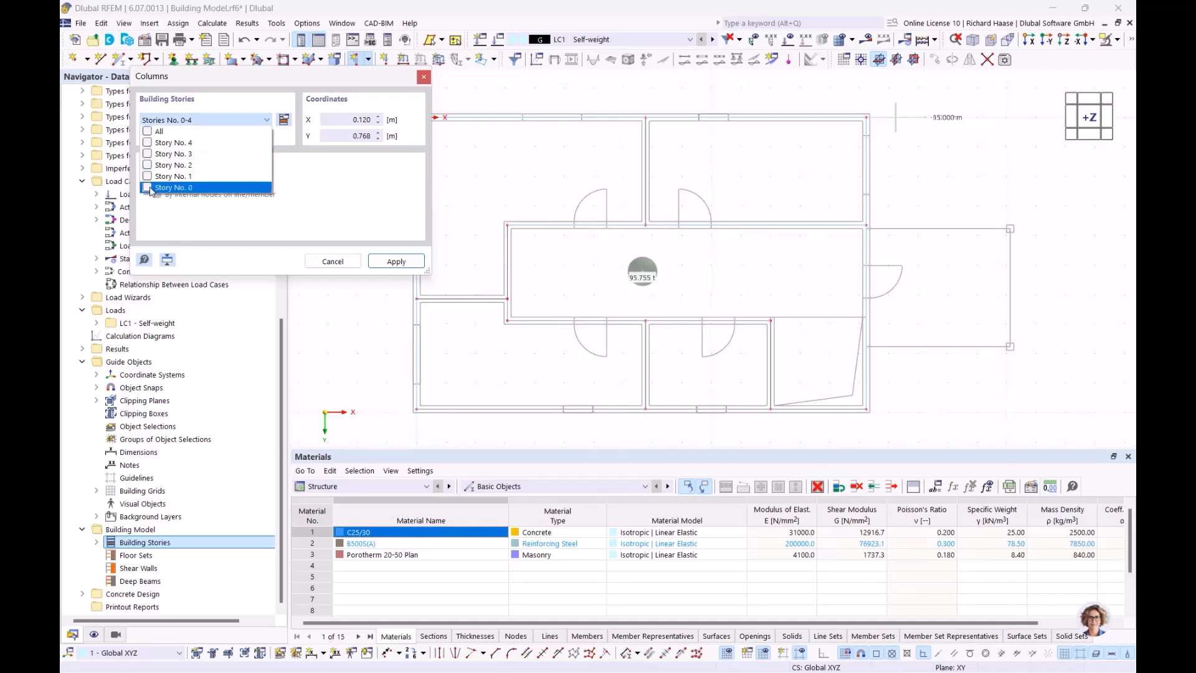
left_click(396, 262)
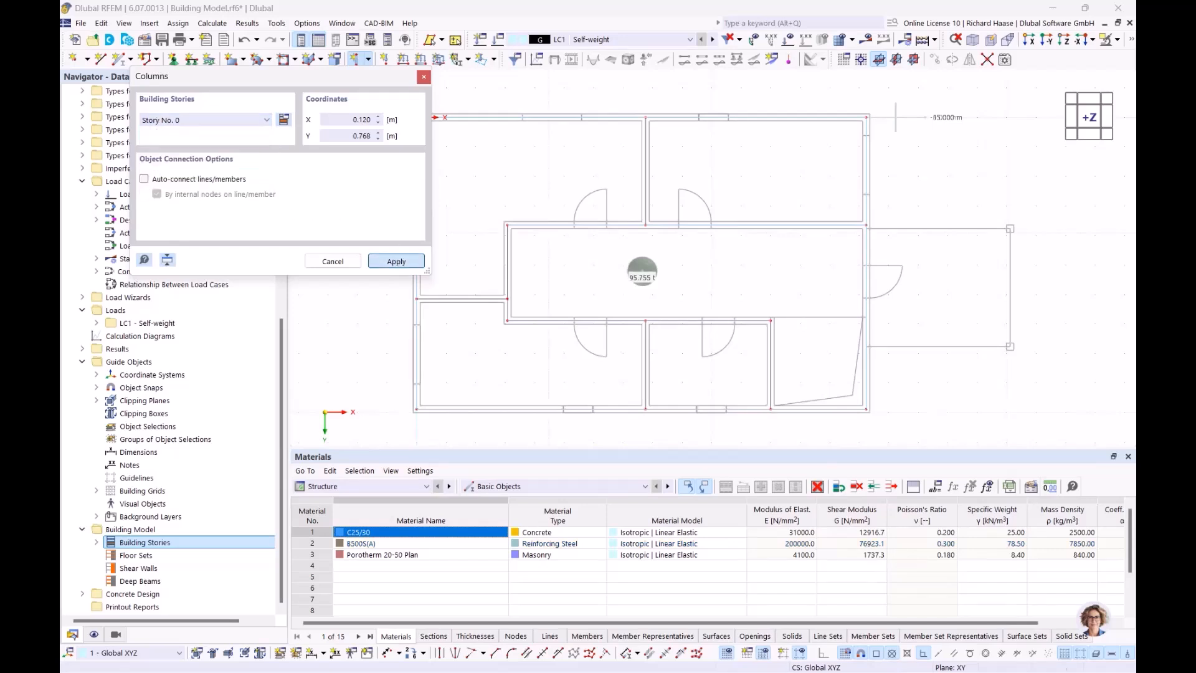
scroll(884, 287, "up", 5)
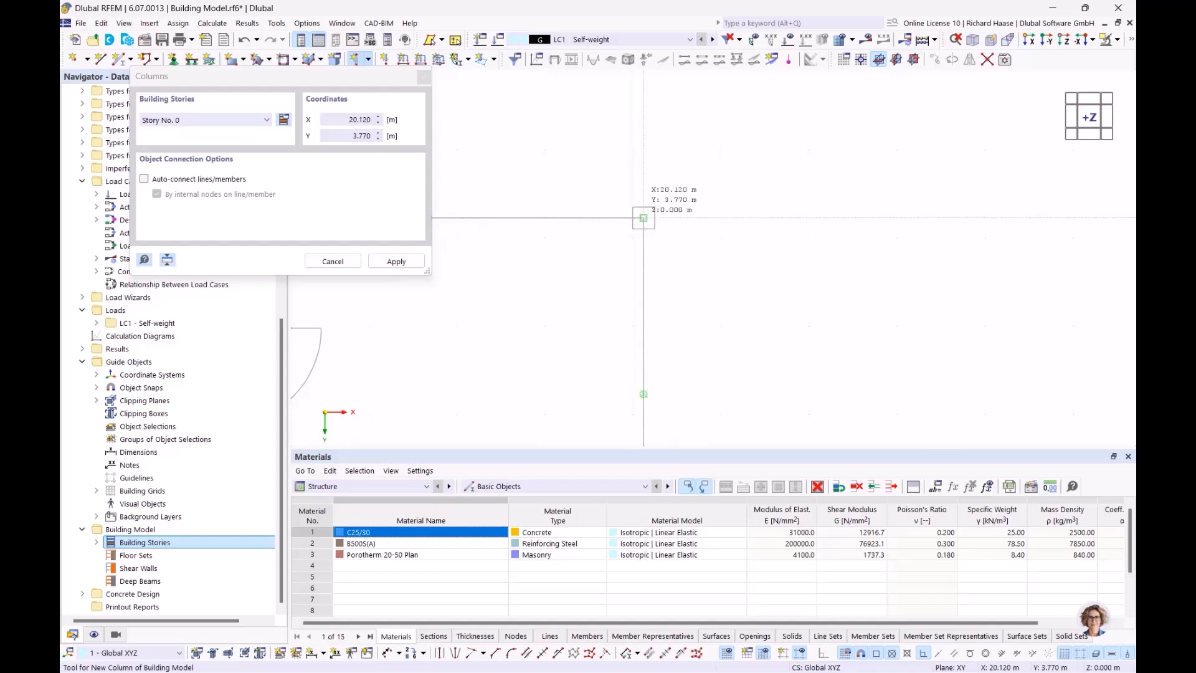
left_click(643, 218)
scroll(653, 218, "up", 1)
middle_click_drag(647, 311, 665, 102)
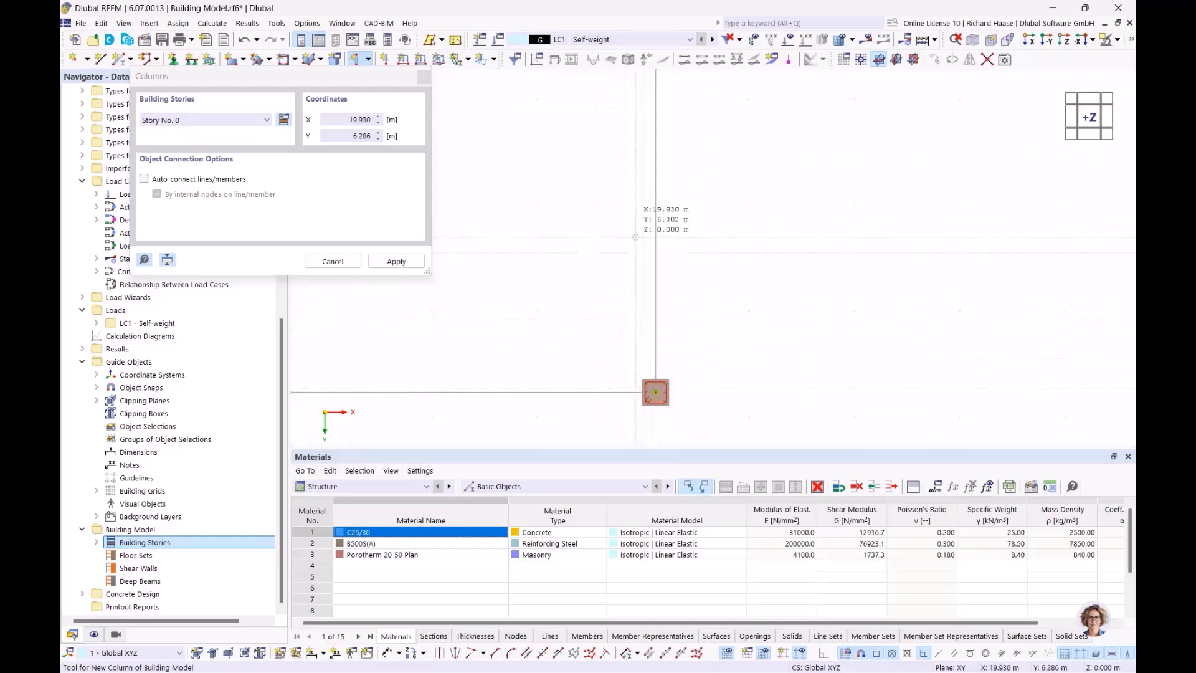
scroll(629, 225, "down", 3)
middle_click_drag(629, 225, 741, 267)
key("Escape")
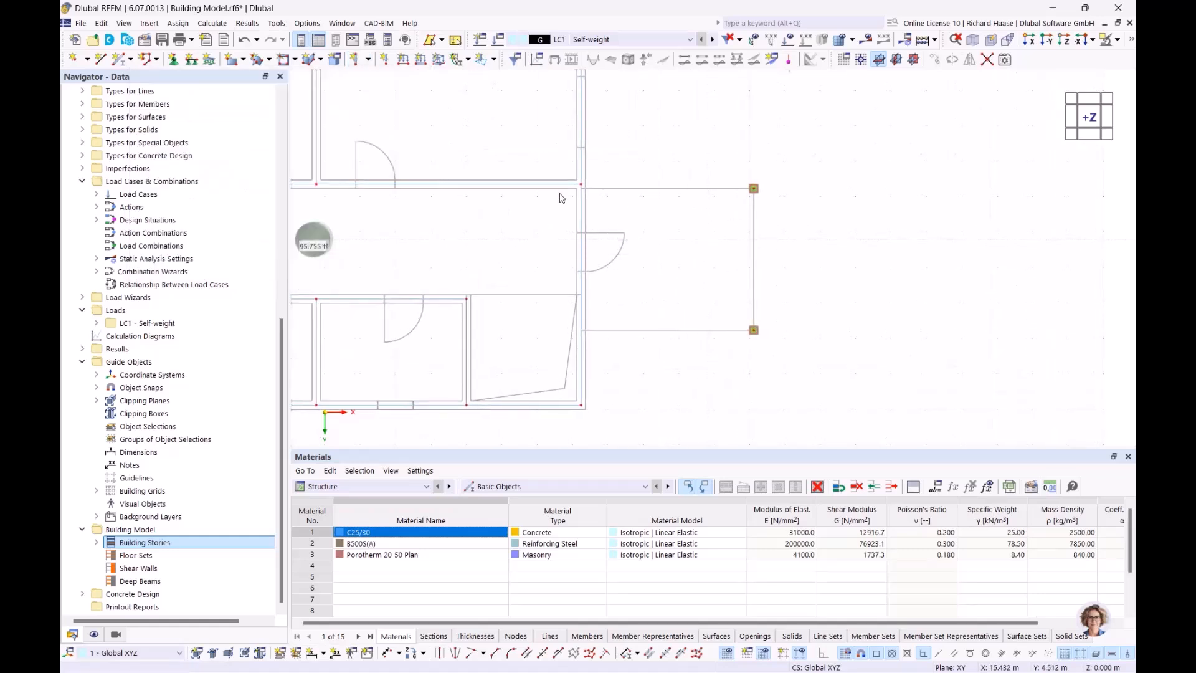
left_click(368, 60)
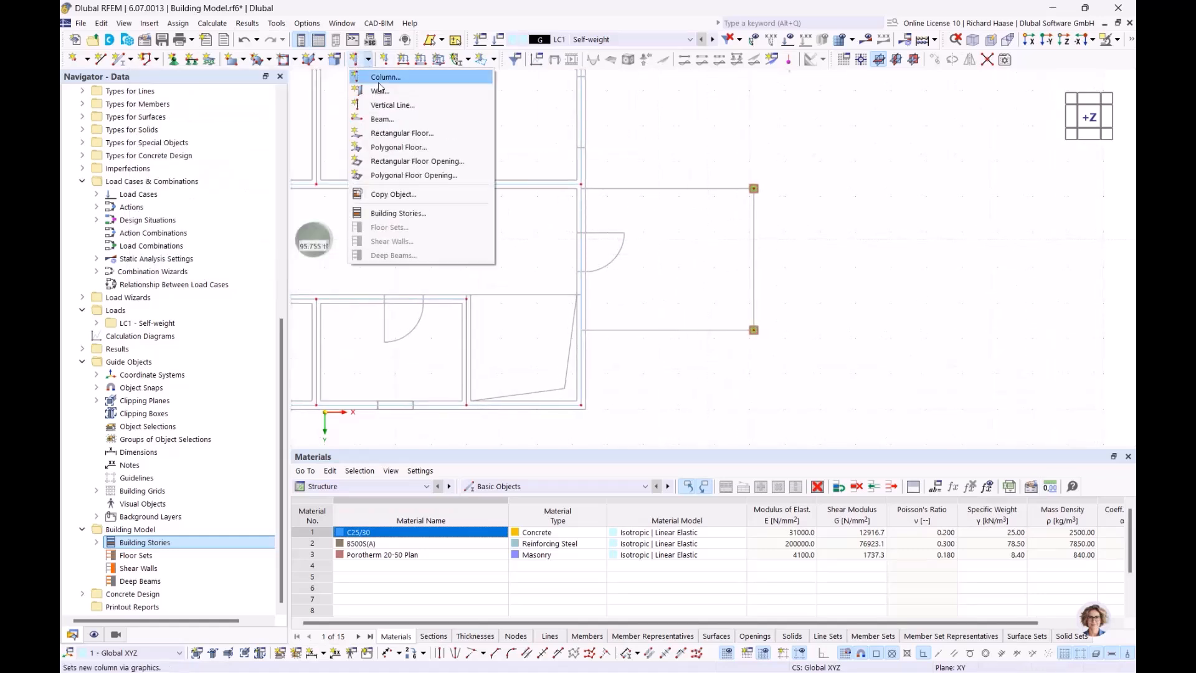
left_click(385, 134)
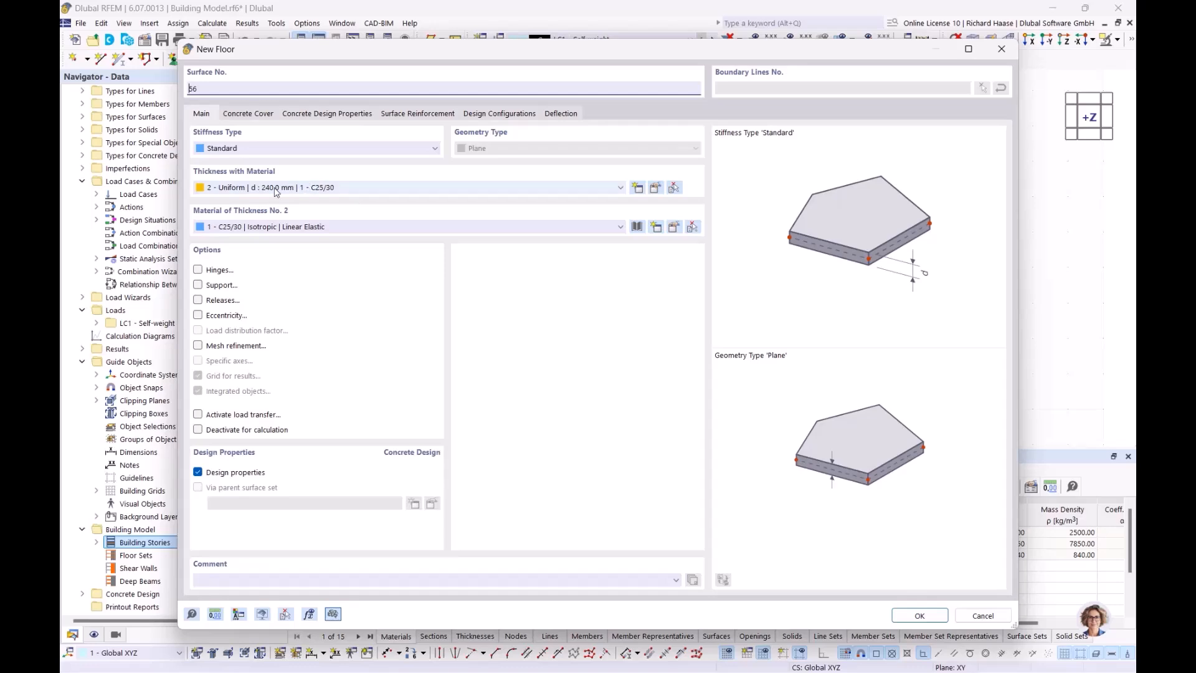
left_click(919, 614)
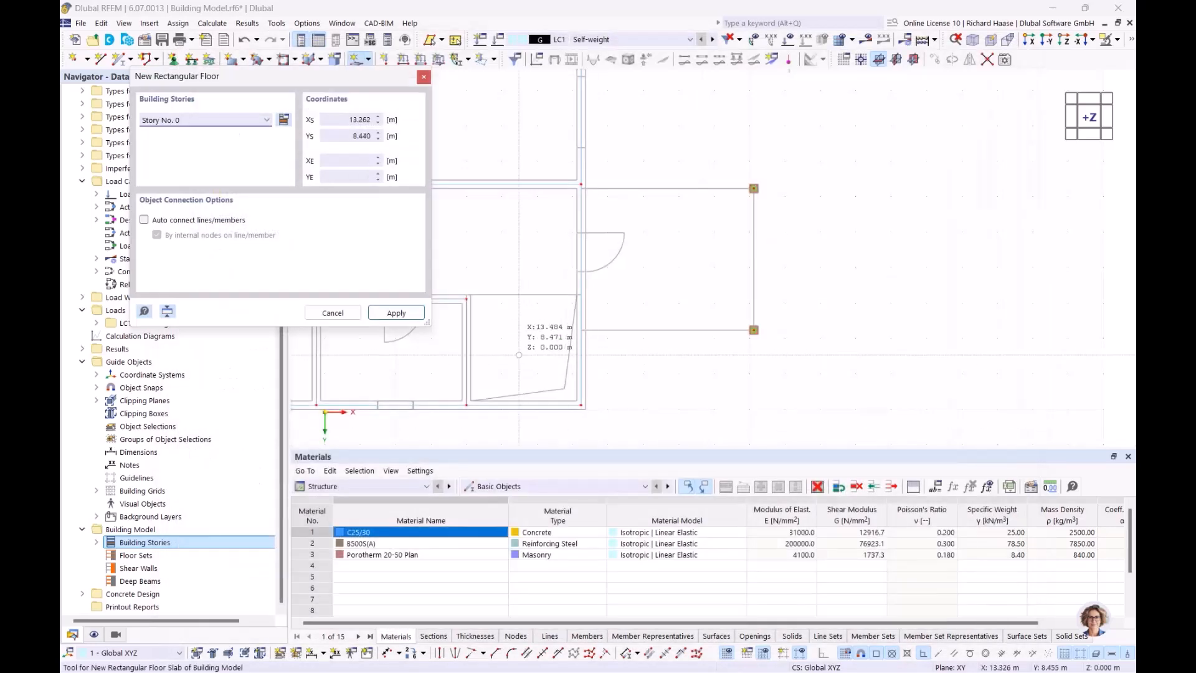
left_click(177, 120)
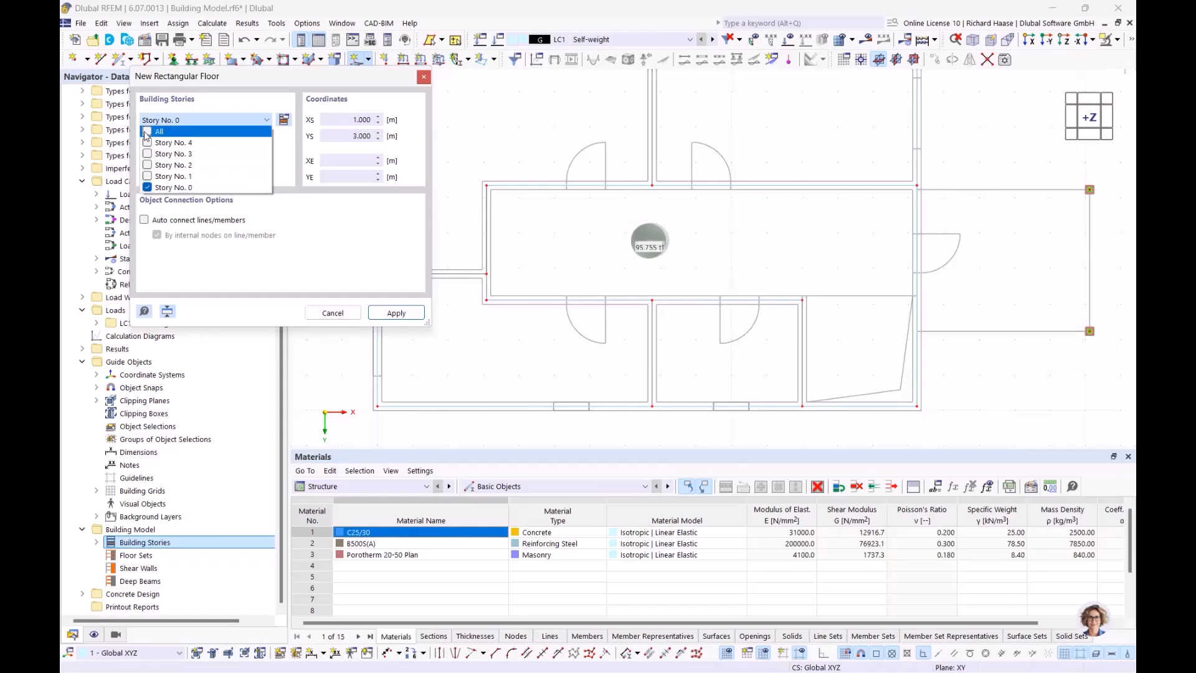
left_click(150, 131)
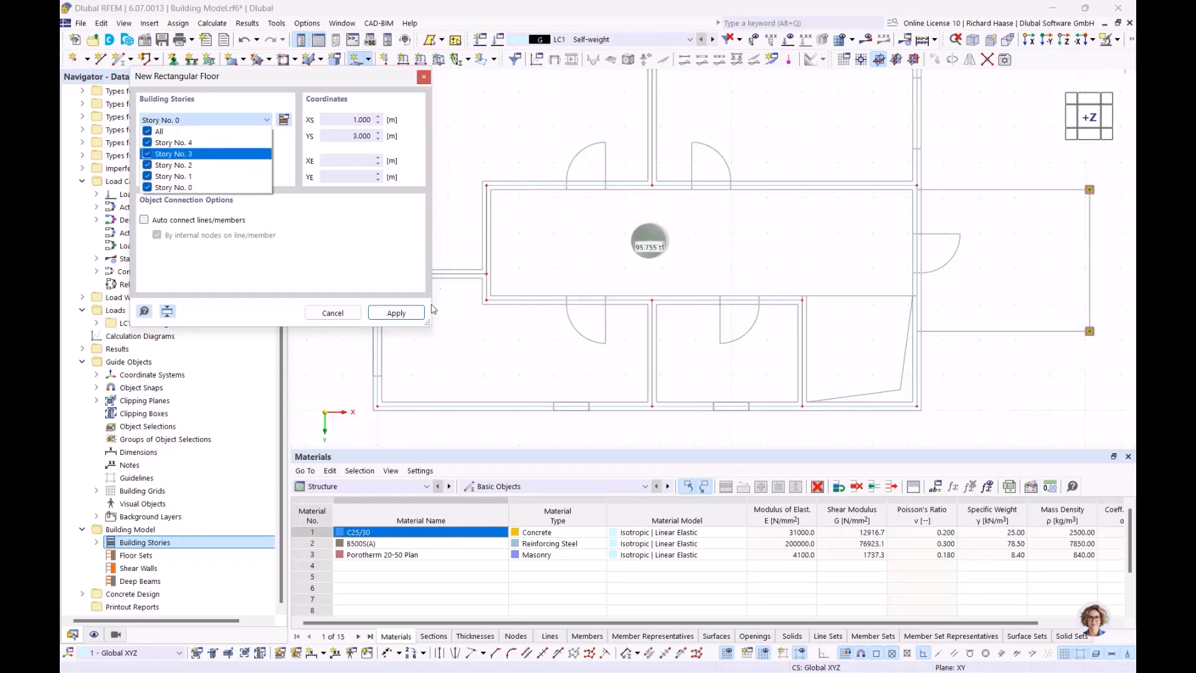
left_click(333, 247)
left_click(397, 315)
scroll(502, 233, "down", 3)
middle_click_drag(548, 258, 620, 302)
scroll(503, 174, "up", 10)
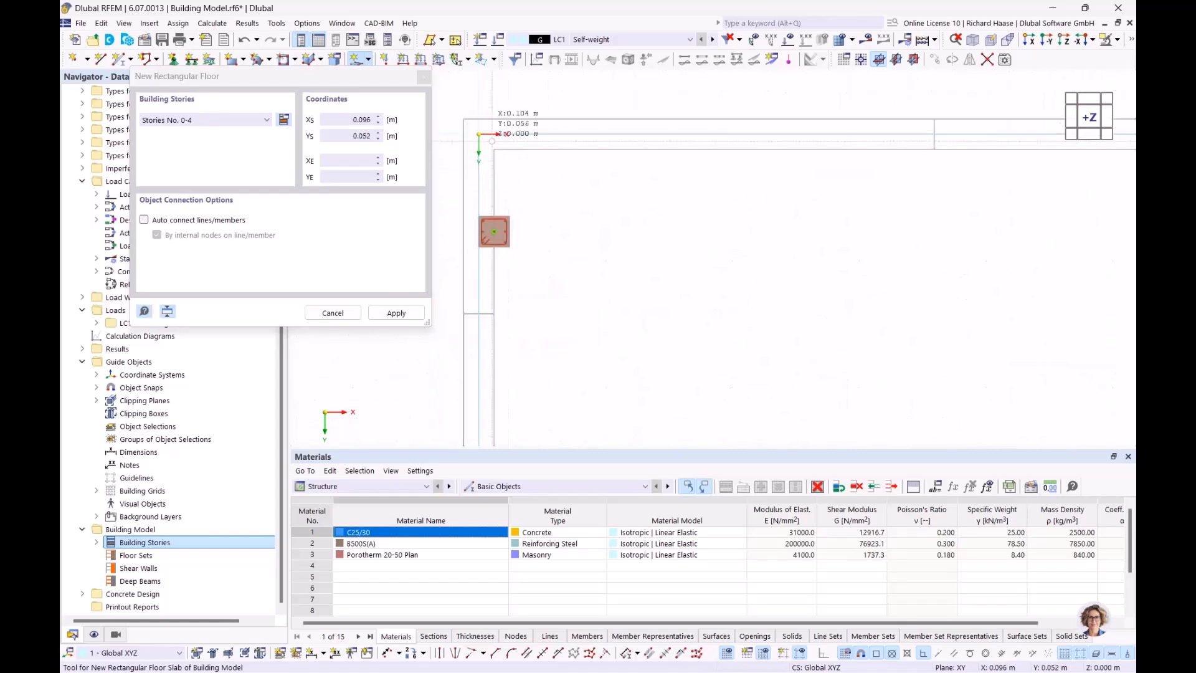
scroll(518, 234, "down", 5)
scroll(650, 239, "down", 3)
middle_click_drag(653, 238, 626, 233)
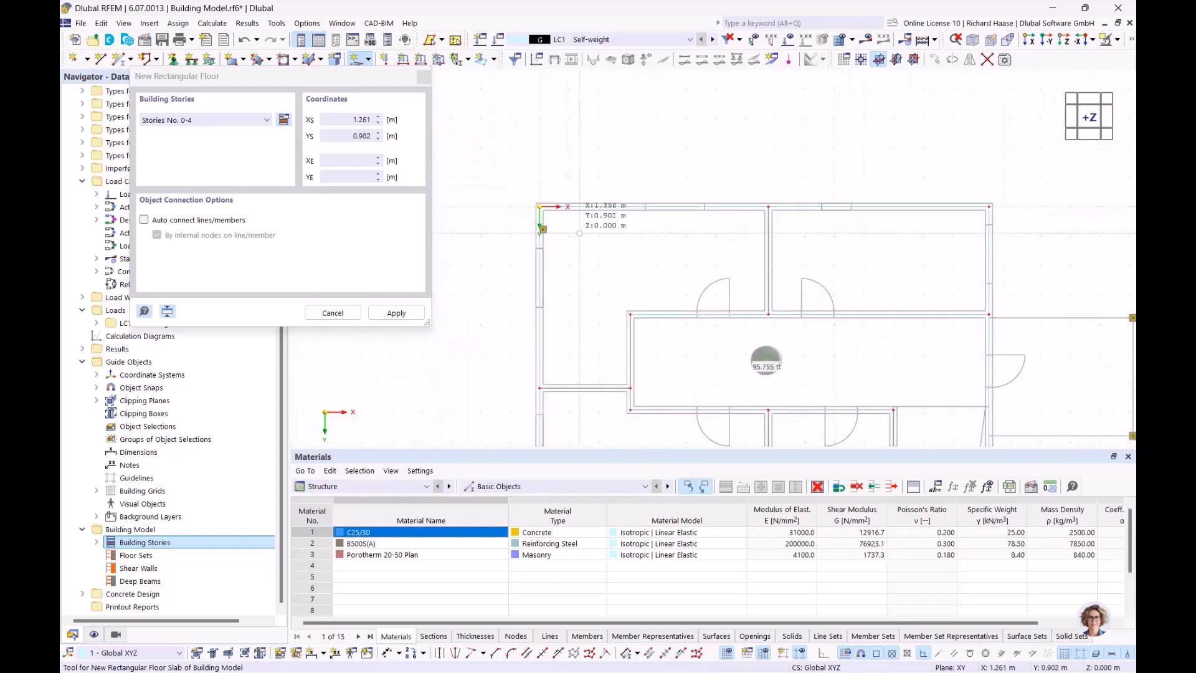
scroll(573, 235, "up", 5)
key("Escape")
scroll(514, 232, "up", 5)
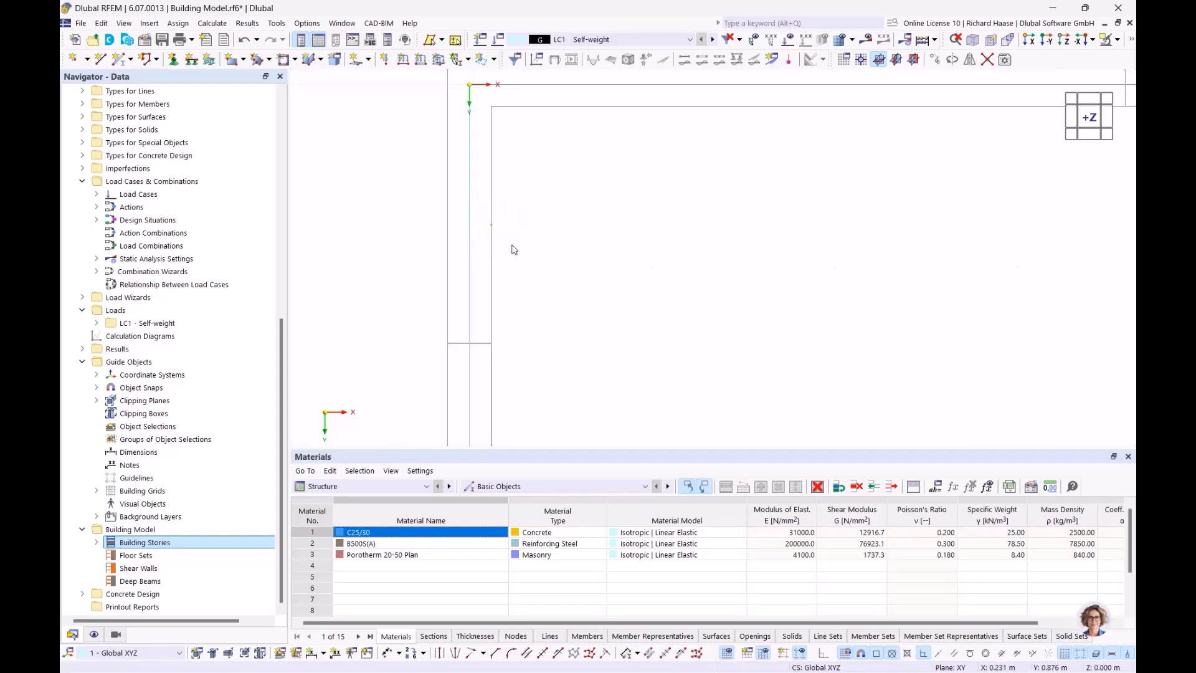
scroll(665, 240, "down", 4)
scroll(869, 284, "down", 4)
middle_click_drag(972, 324, 598, 186)
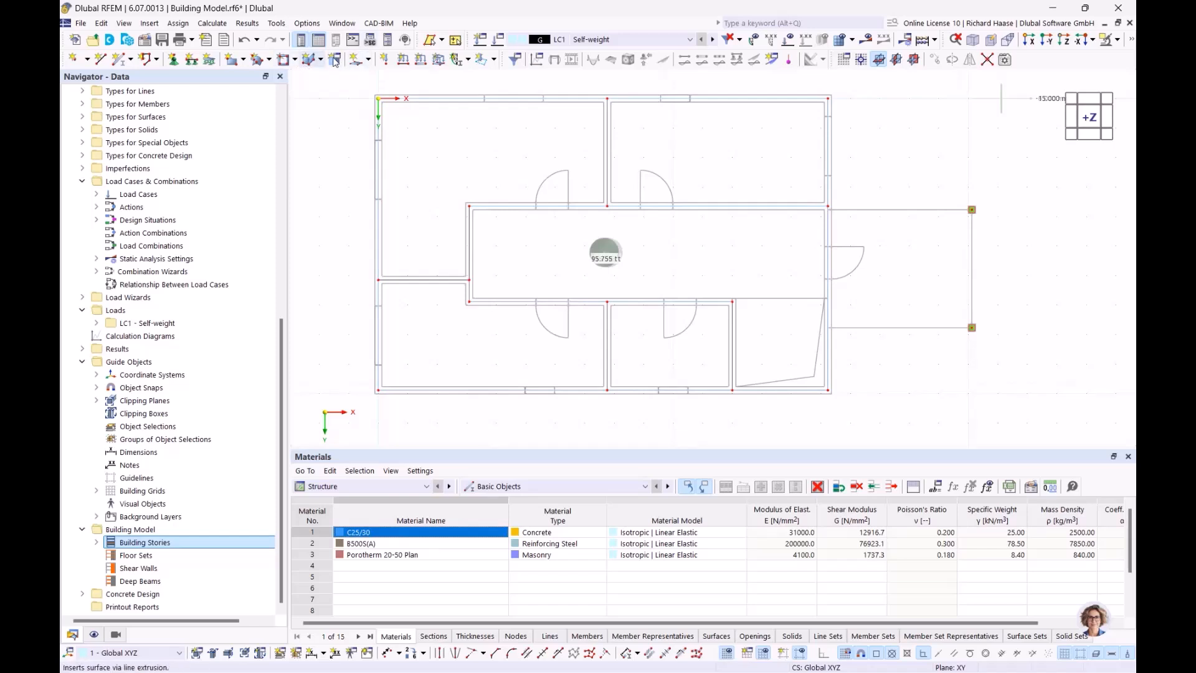
- Start a rectangular floor of 240 mm C25/30 concrete assigned to all stories
left_click(369, 60)
left_click(418, 134)
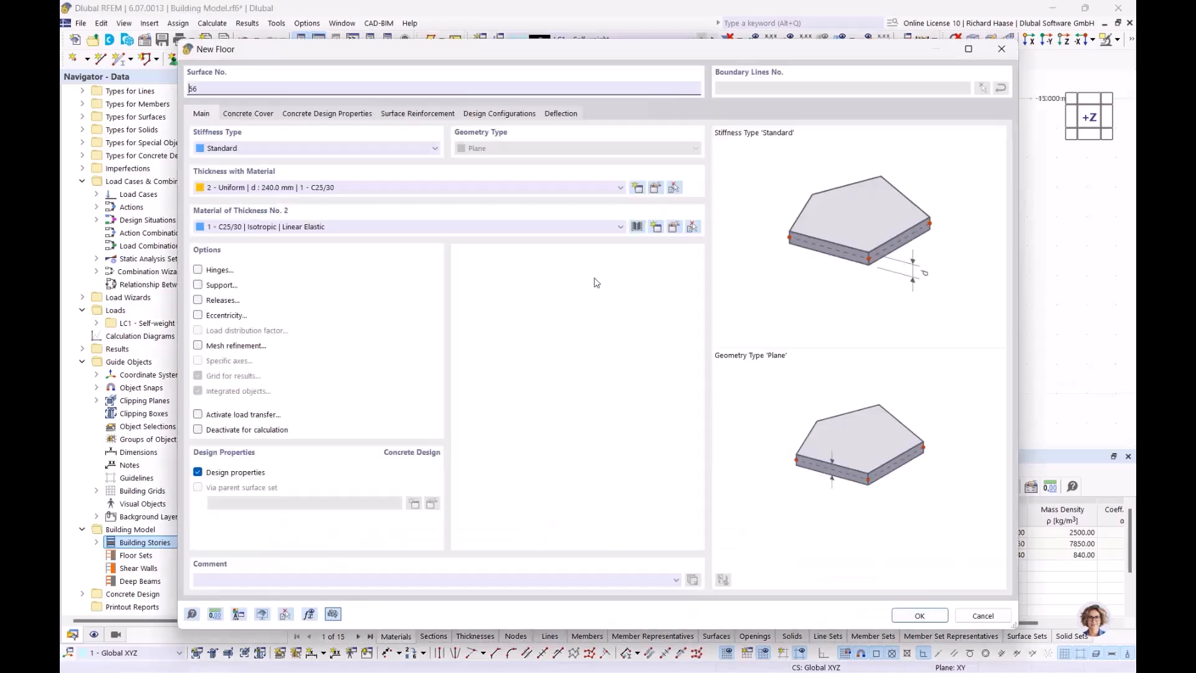
left_click(922, 614)
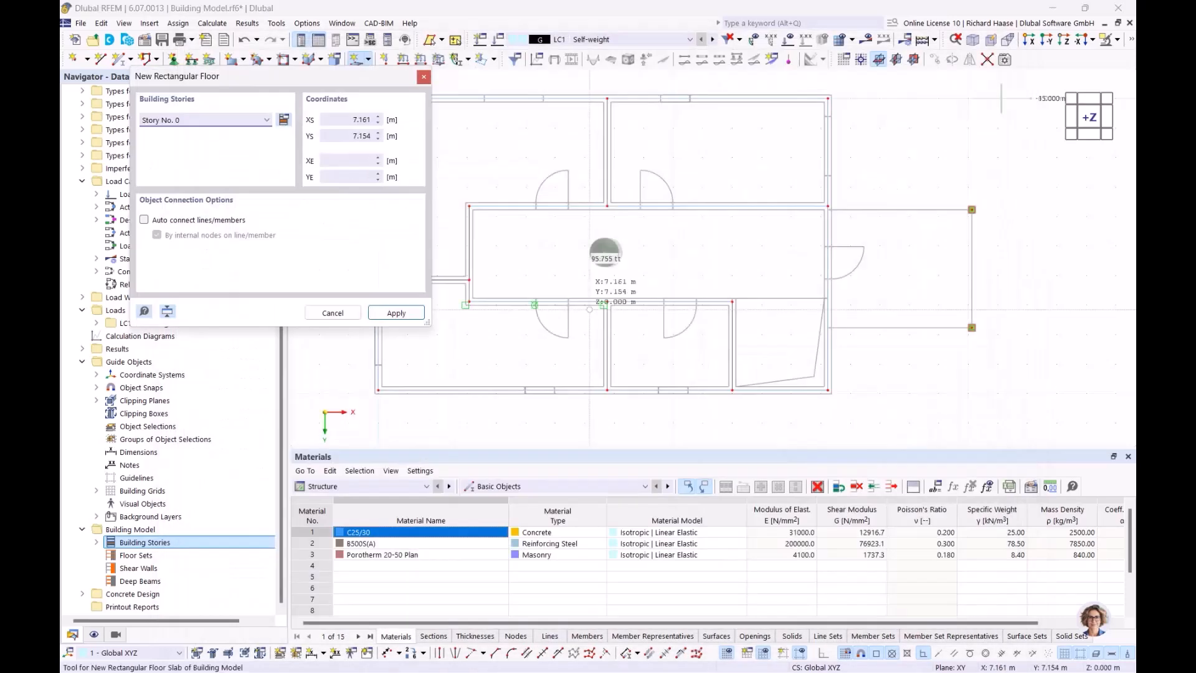
left_click(264, 122)
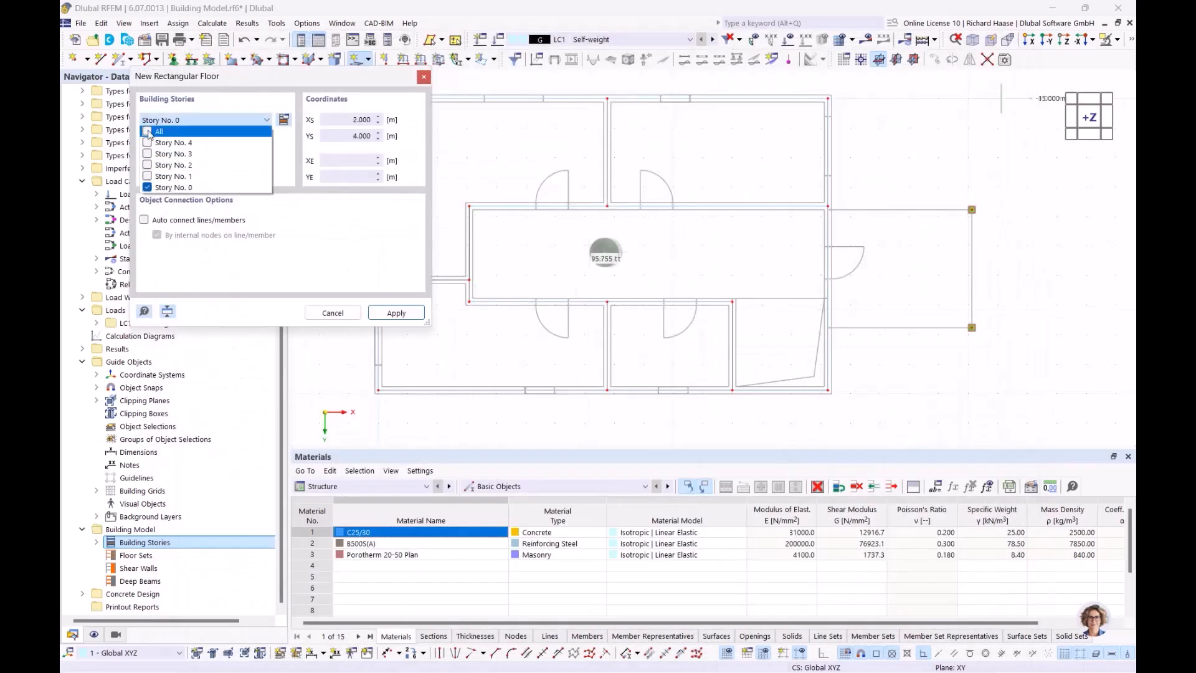
left_click(148, 132)
left_click(396, 313)
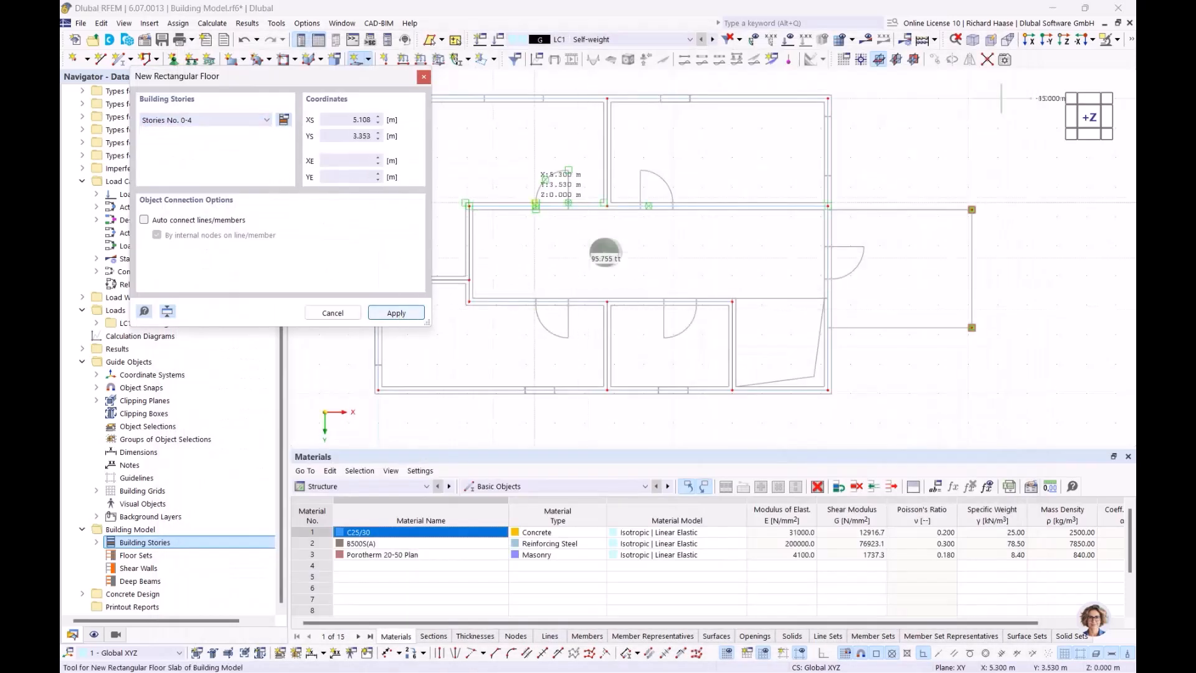
- Draw the floor from corner 0, 0 to 15.240, 9.890, then check the slabs in 3D
scroll(665, 215, "up", 6)
left_click(665, 215)
middle_click_drag(547, 155, 445, 156)
scroll(692, 295, "up", 5)
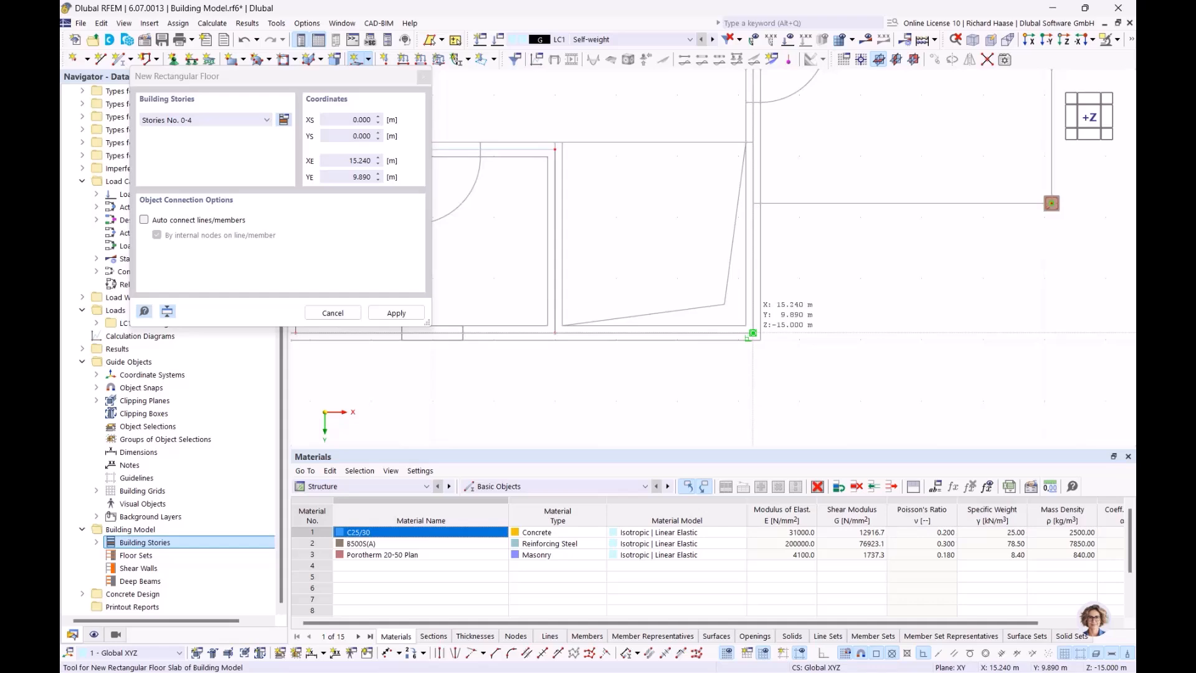
left_click(753, 333)
scroll(678, 260, "down", 5)
key("Escape")
mouse_move(672, 240)
middle_mouse_down("ctrl")
mouse_move(601, 151)
mouse_move(689, 252)
middle_mouse_up("ctrl")
middle_click_drag(688, 251, 728, 313)
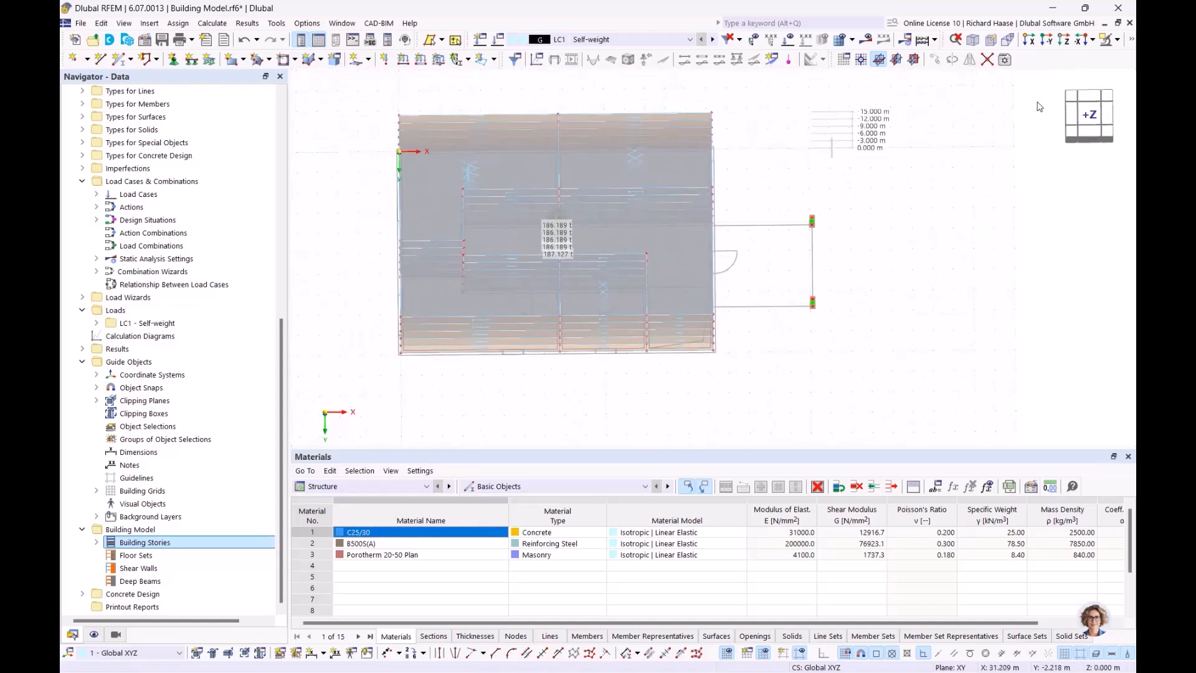
left_click(1090, 118)
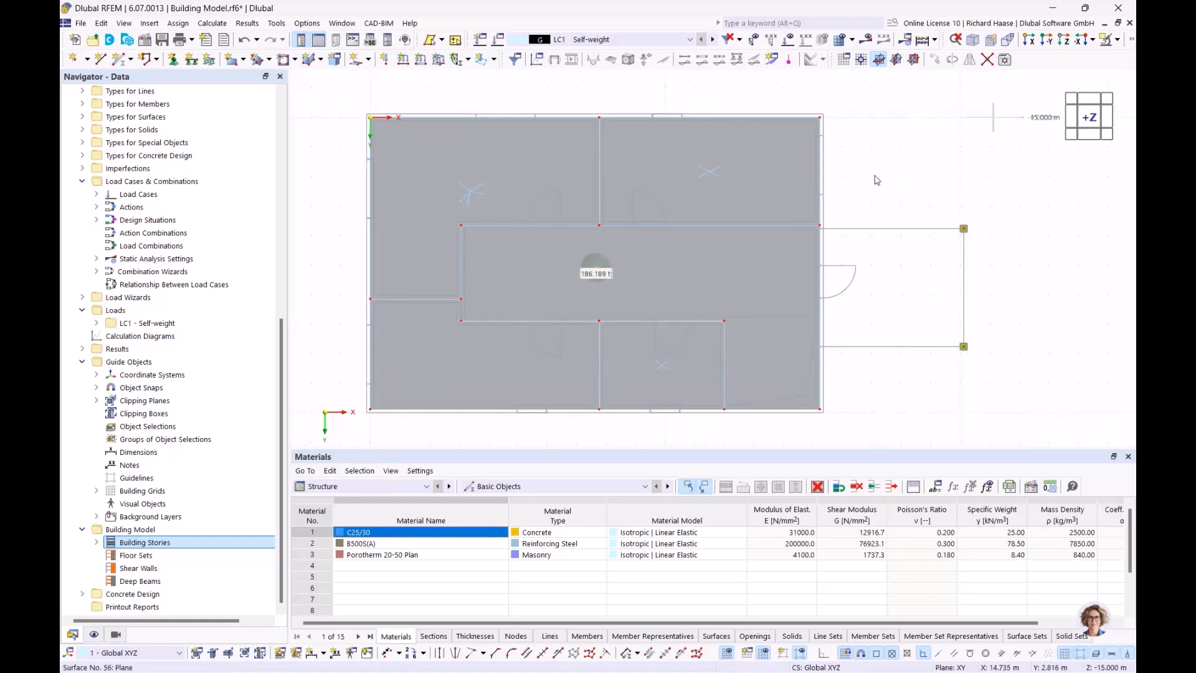
- Start a new rectangular floor assigned only to Story No. 0
left_click(368, 59)
left_click(426, 134)
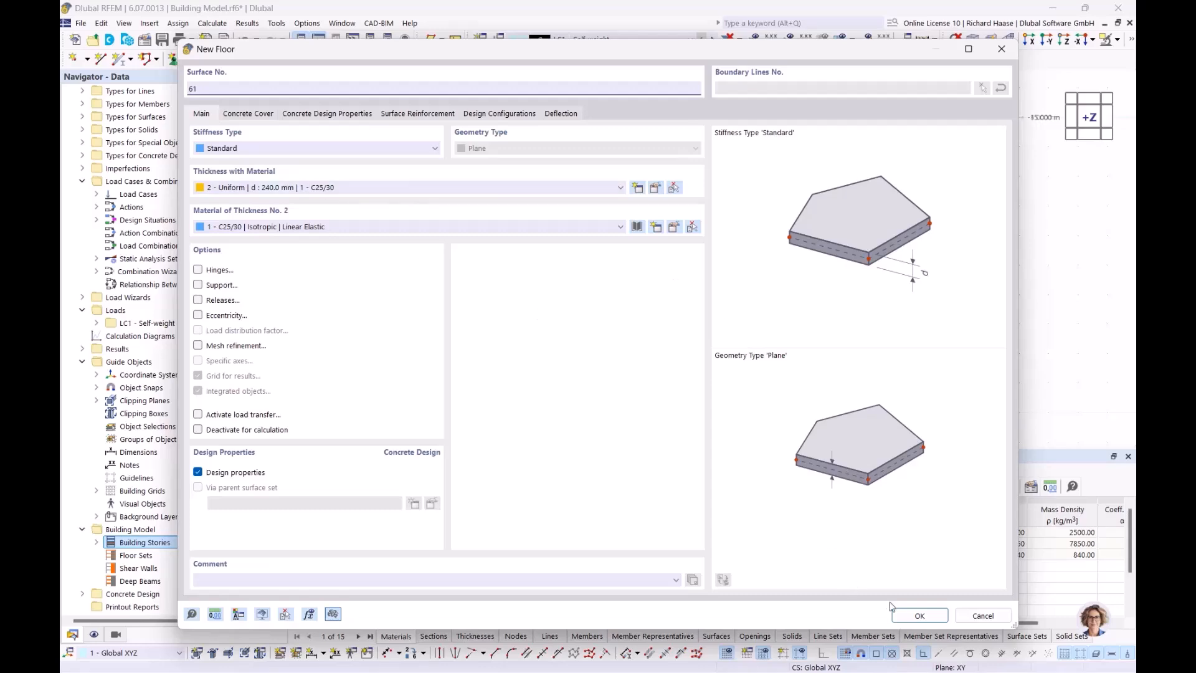
left_click(906, 617)
left_click(212, 121)
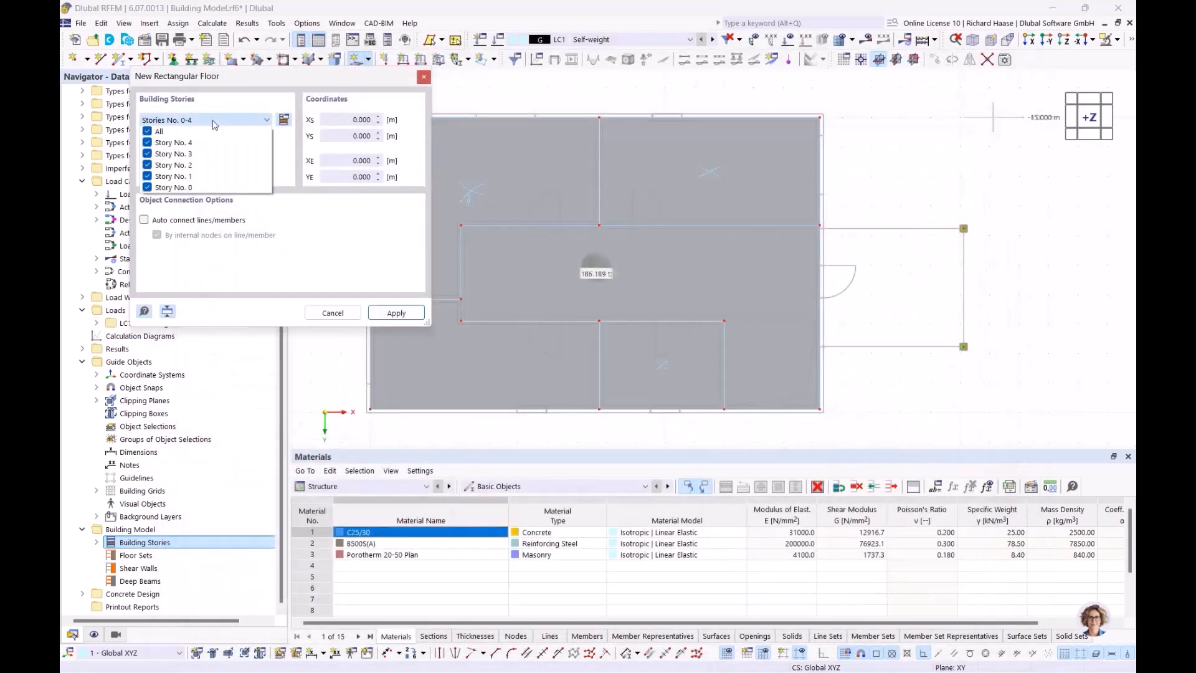
left_click(148, 131)
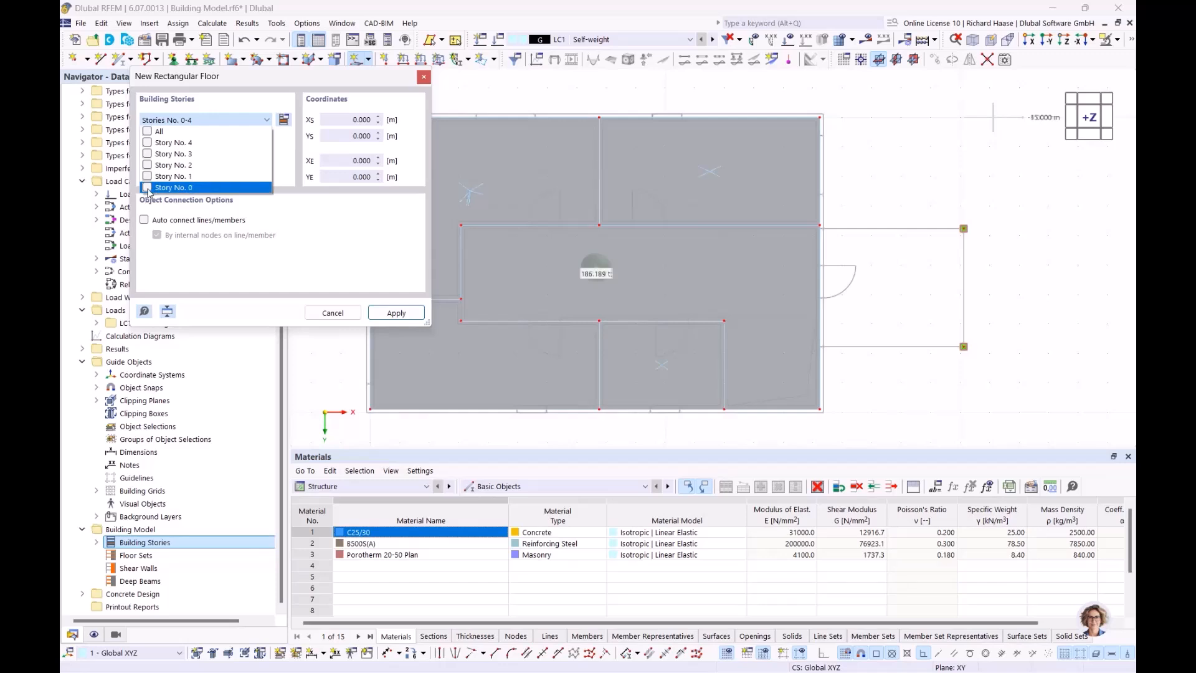
left_click(396, 314)
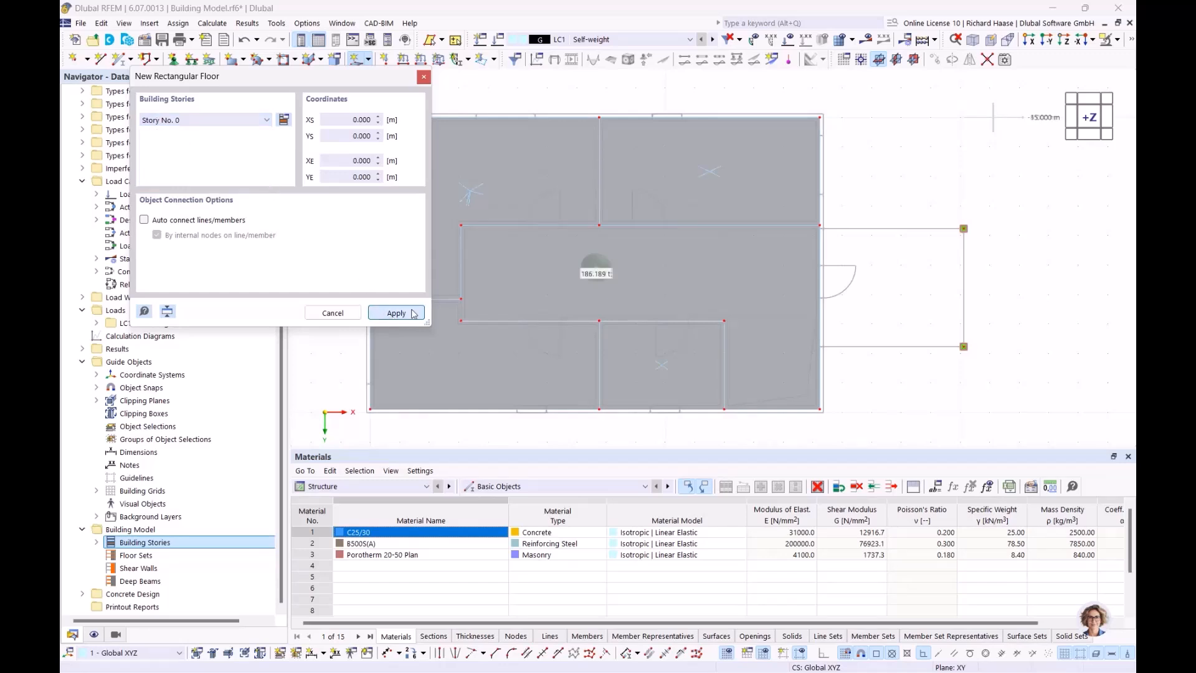
- Draw the annex slab from corner (15.24, 3.77) to (20.12, 7.77) m and finish drawing
scroll(777, 195, "up", 5)
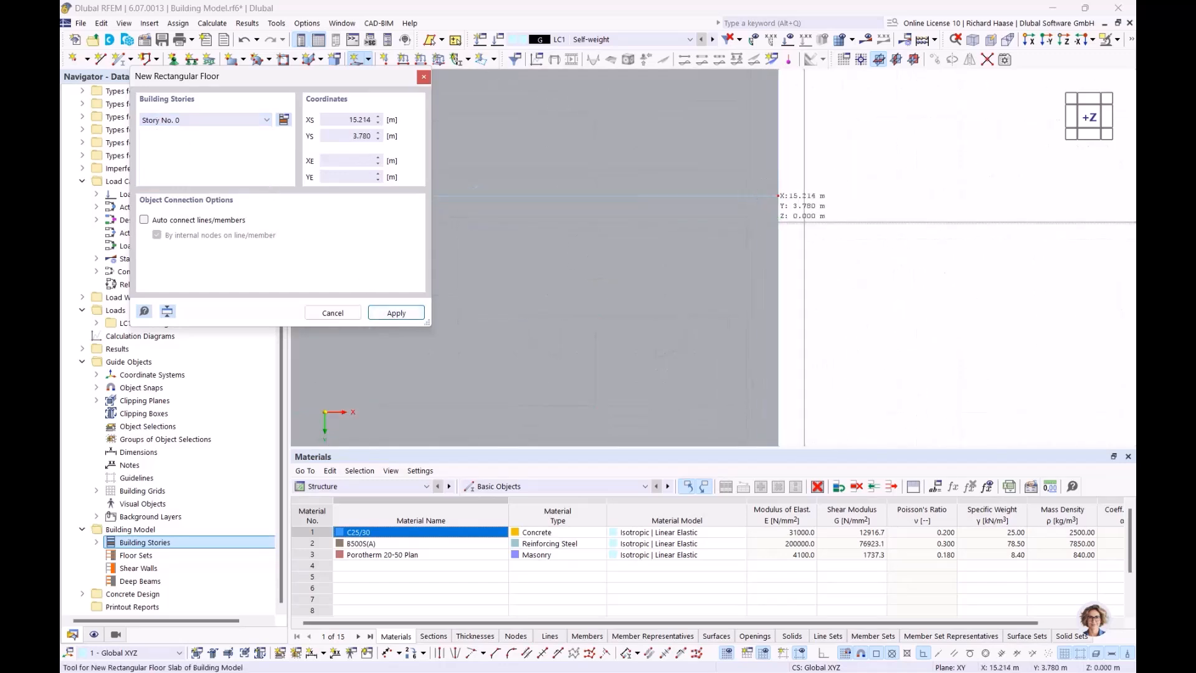
scroll(949, 254, "down", 4)
middle_click_drag(947, 260, 443, 134)
scroll(912, 149, "down", 4)
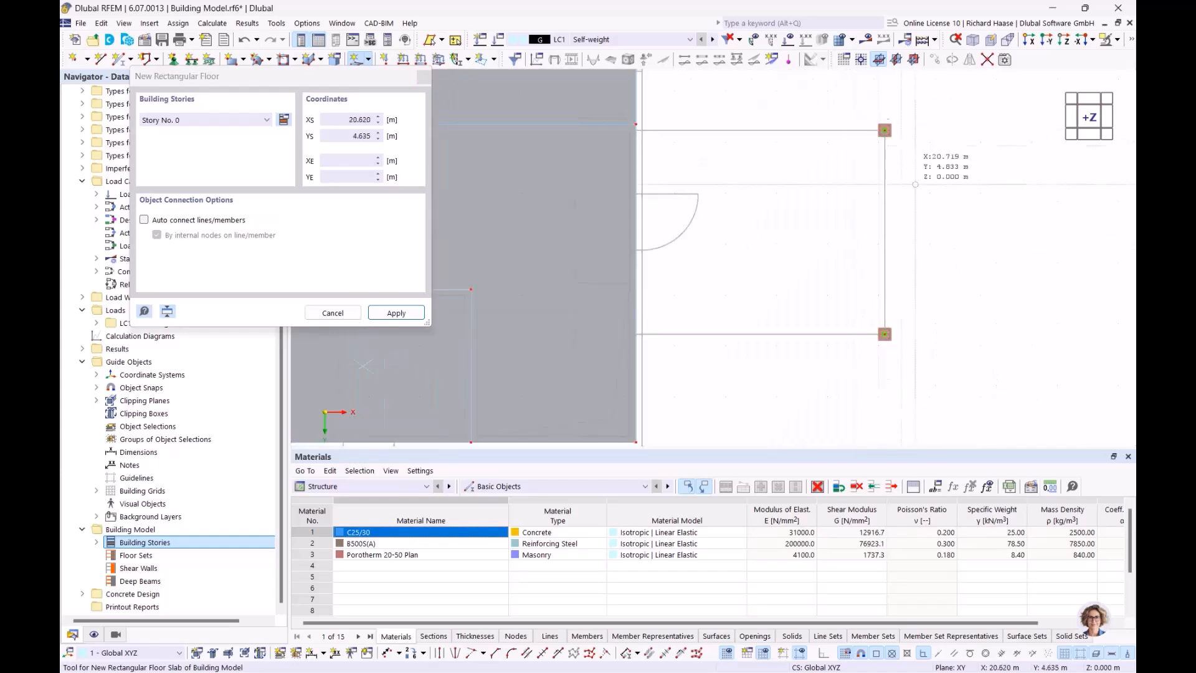
scroll(895, 308, "up", 2)
left_click(872, 344)
scroll(670, 212, "down", 3)
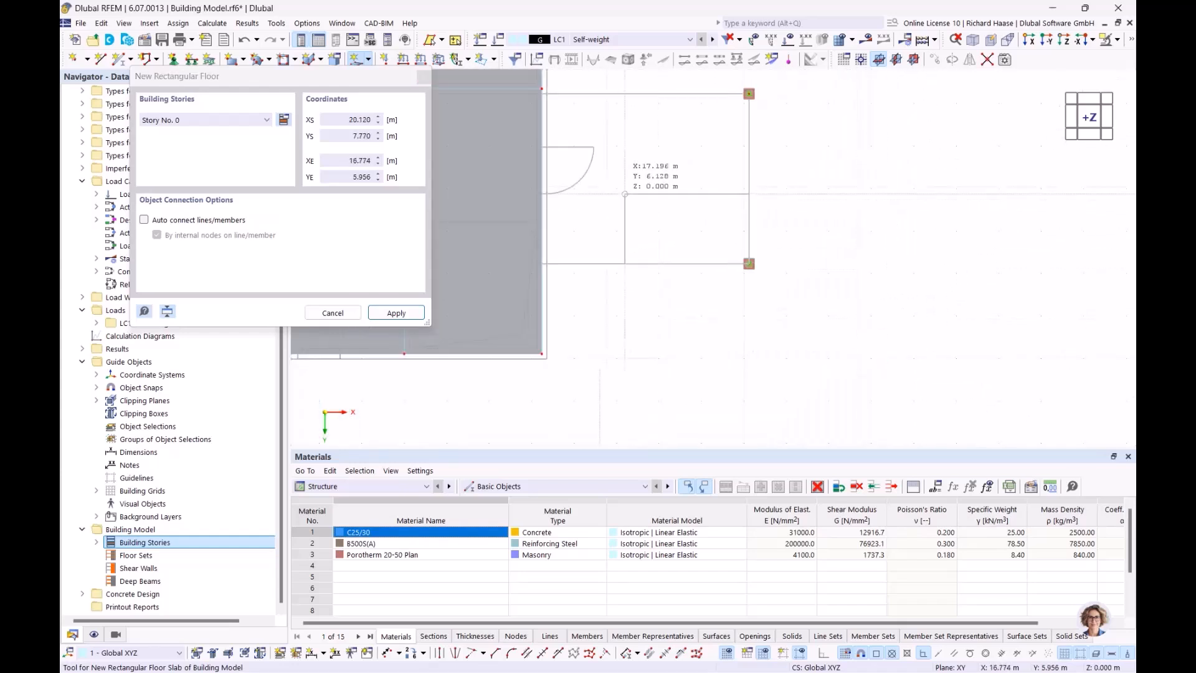
middle_click_drag(540, 84, 633, 154)
scroll(634, 160, "up", 6)
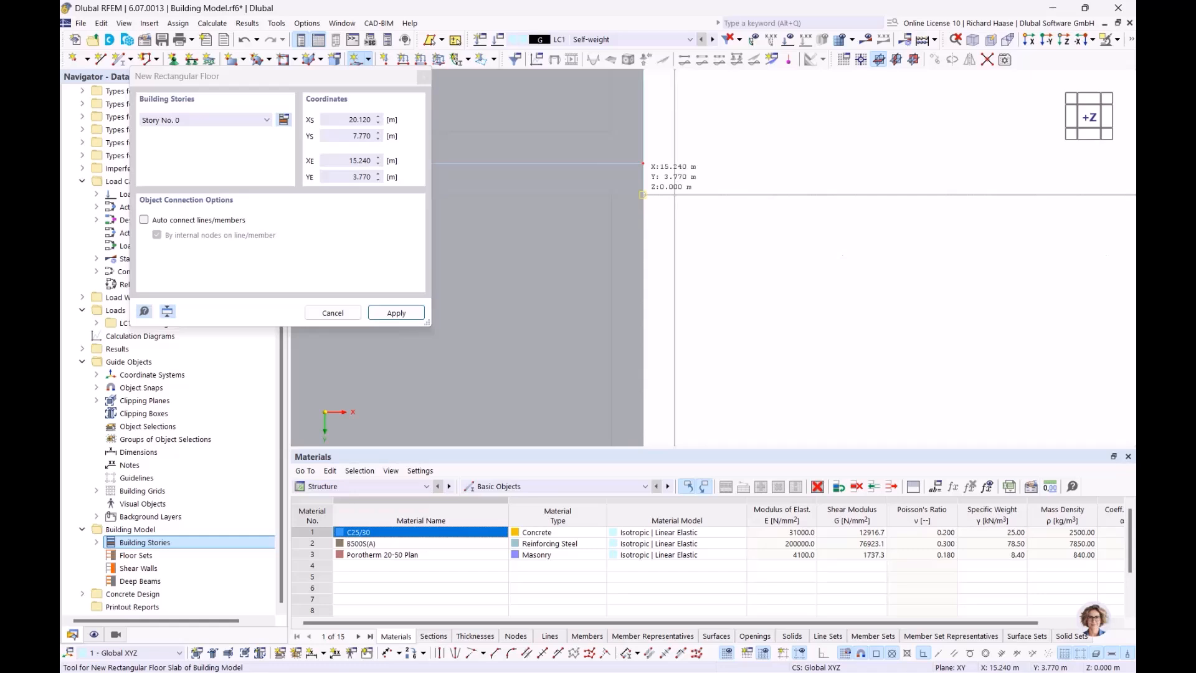
left_click(642, 194)
scroll(741, 134, "down", 5)
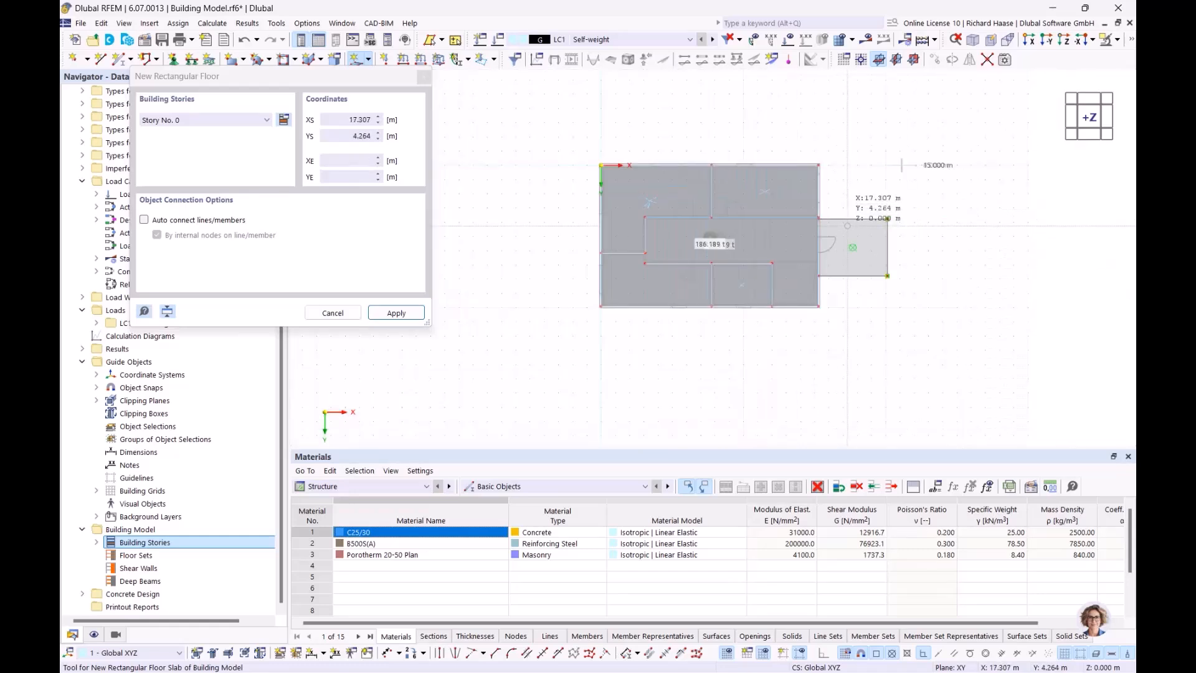
key("Escape")
scroll(685, 190, "up", 2)
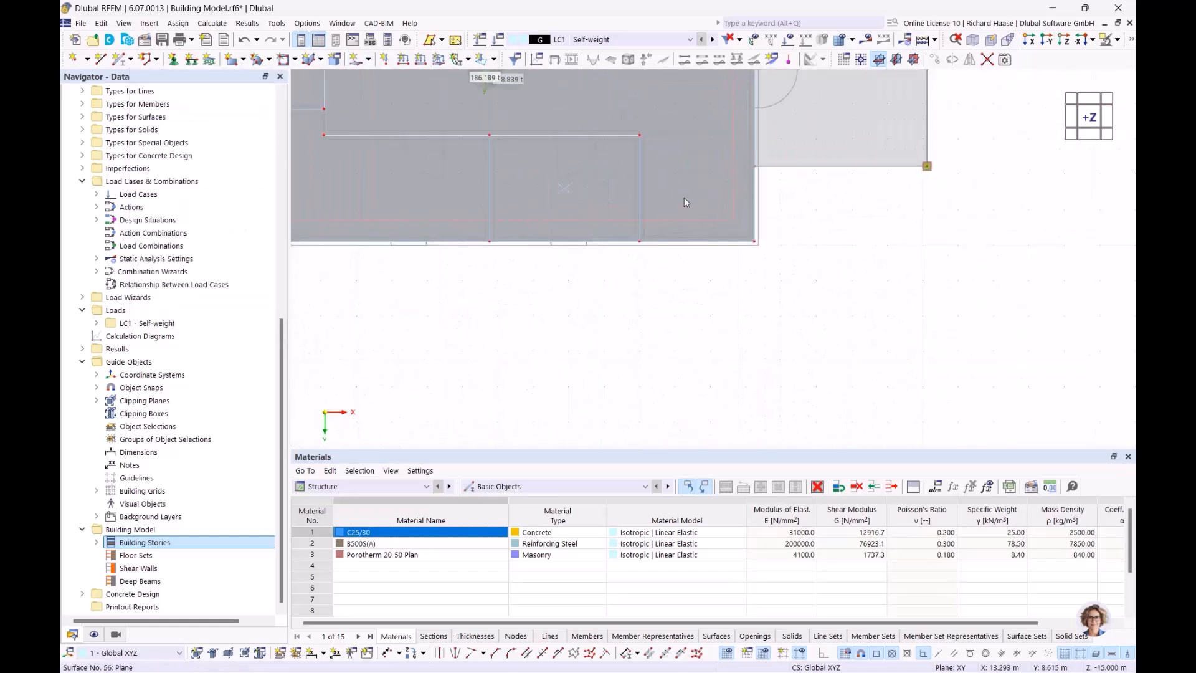
scroll(686, 197, "up", 2)
middle_click_drag(768, 240, 770, 314)
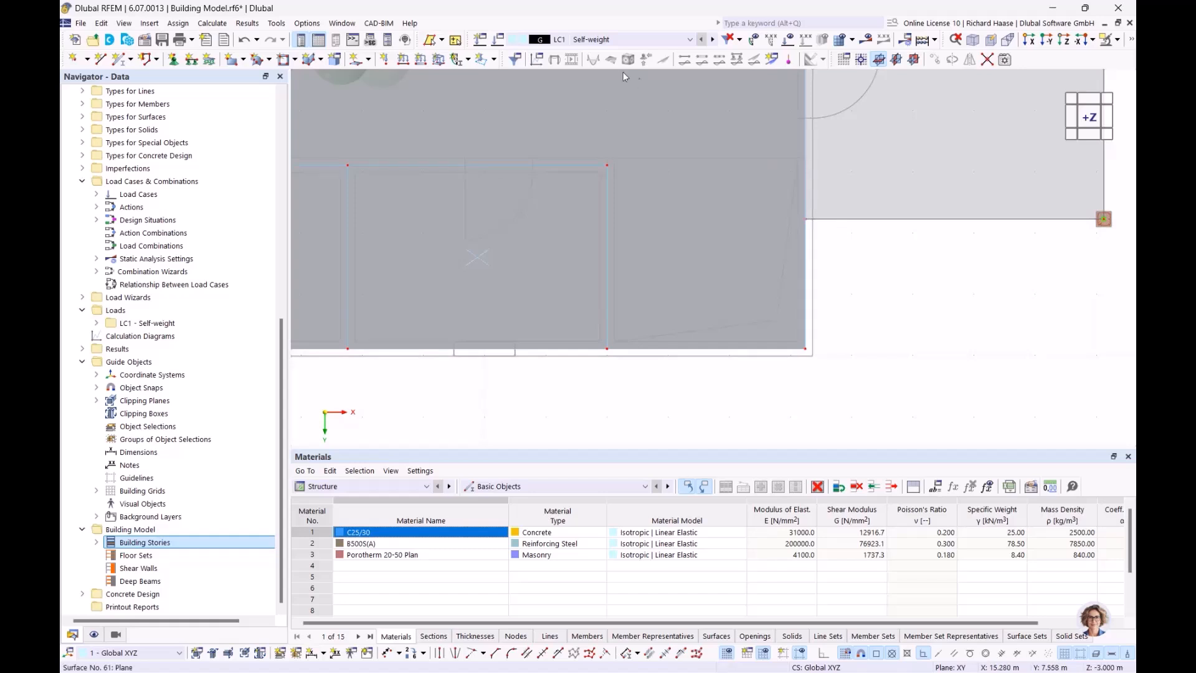
- Start a rectangular floor opening assigned to Stories No. 0–3
left_click(369, 60)
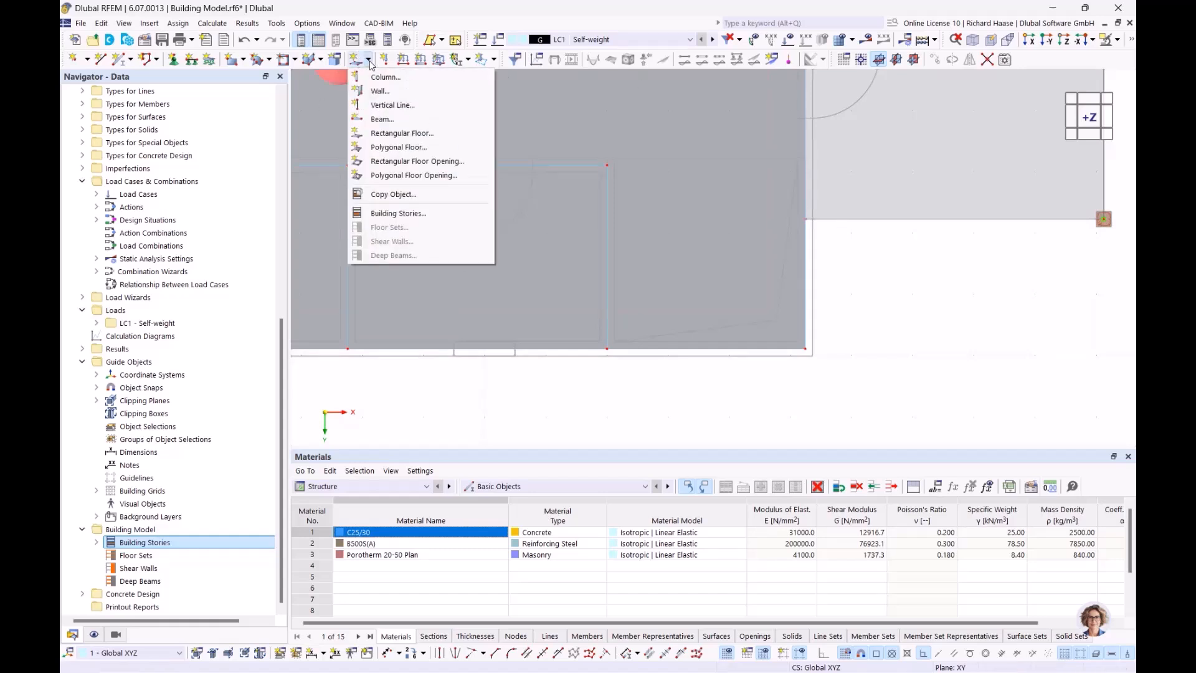
left_click(420, 163)
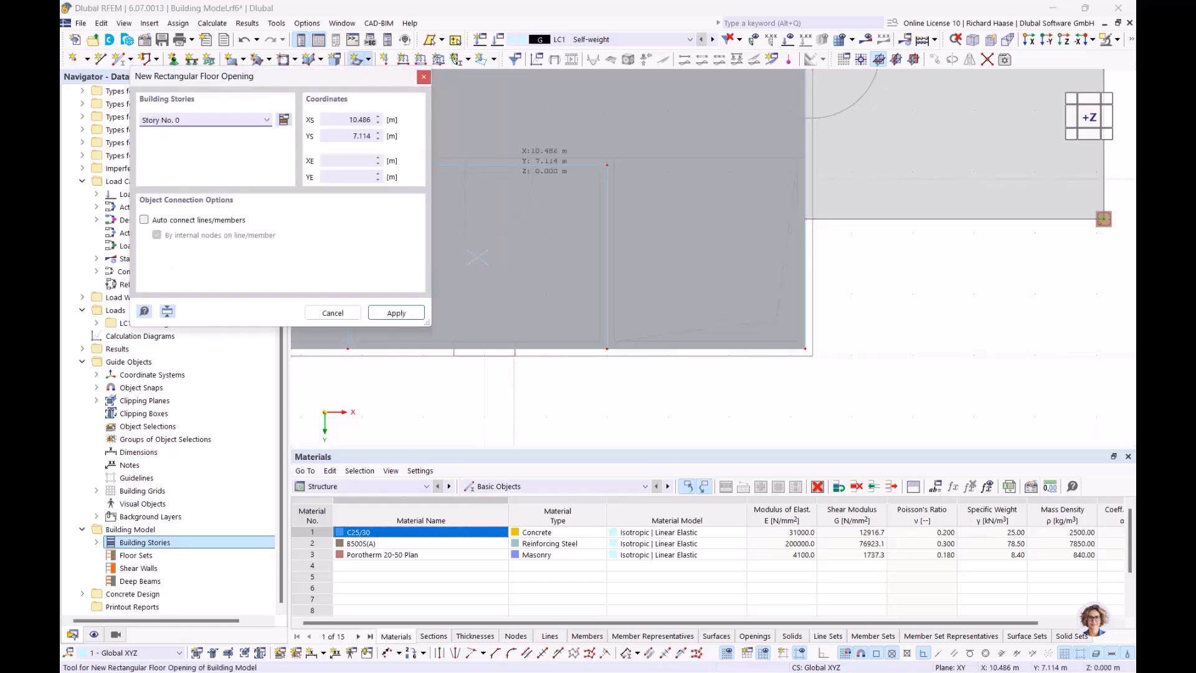
left_click(206, 119)
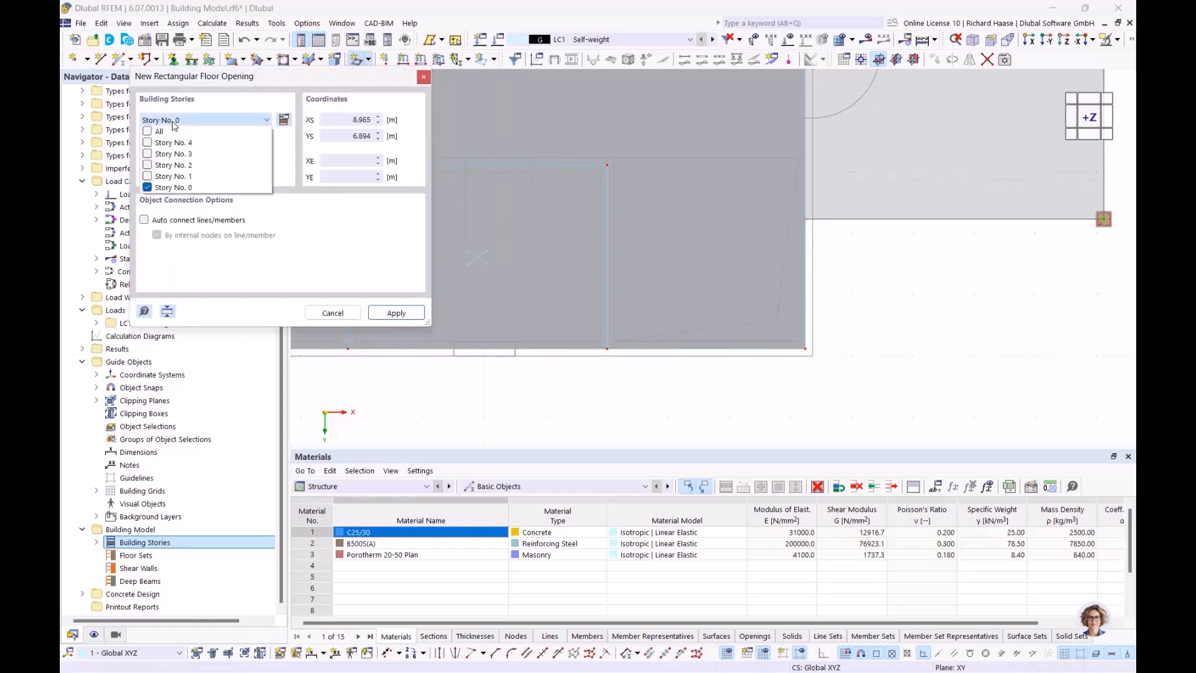
left_click(147, 175)
left_click(147, 164)
left_click(147, 153)
left_click(382, 280)
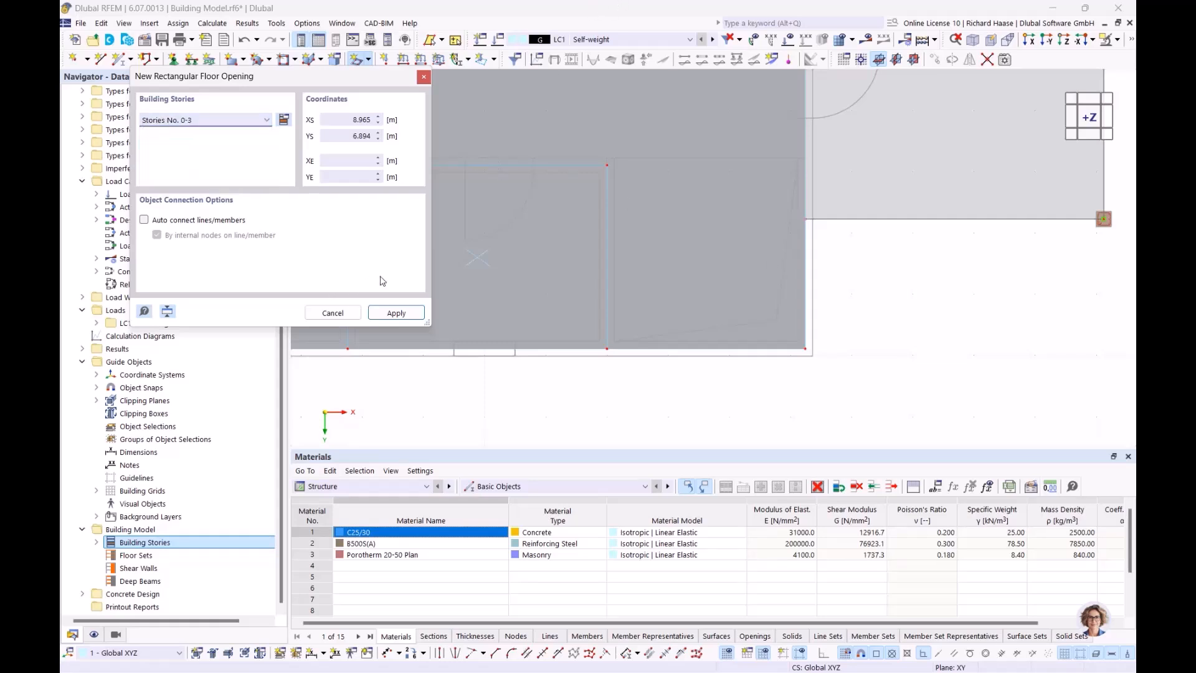
left_click(393, 313)
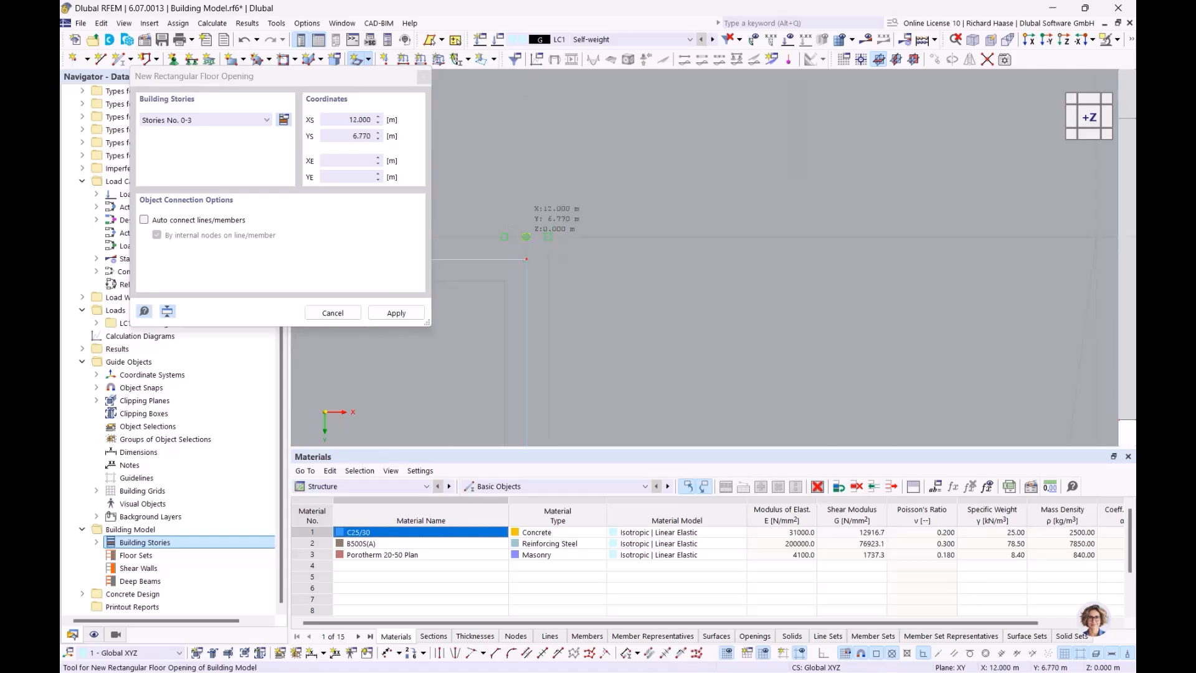
- Place the opening from (12.000, 6.770) to (15.240, 9.890) m and finish drawing
left_click(526, 237)
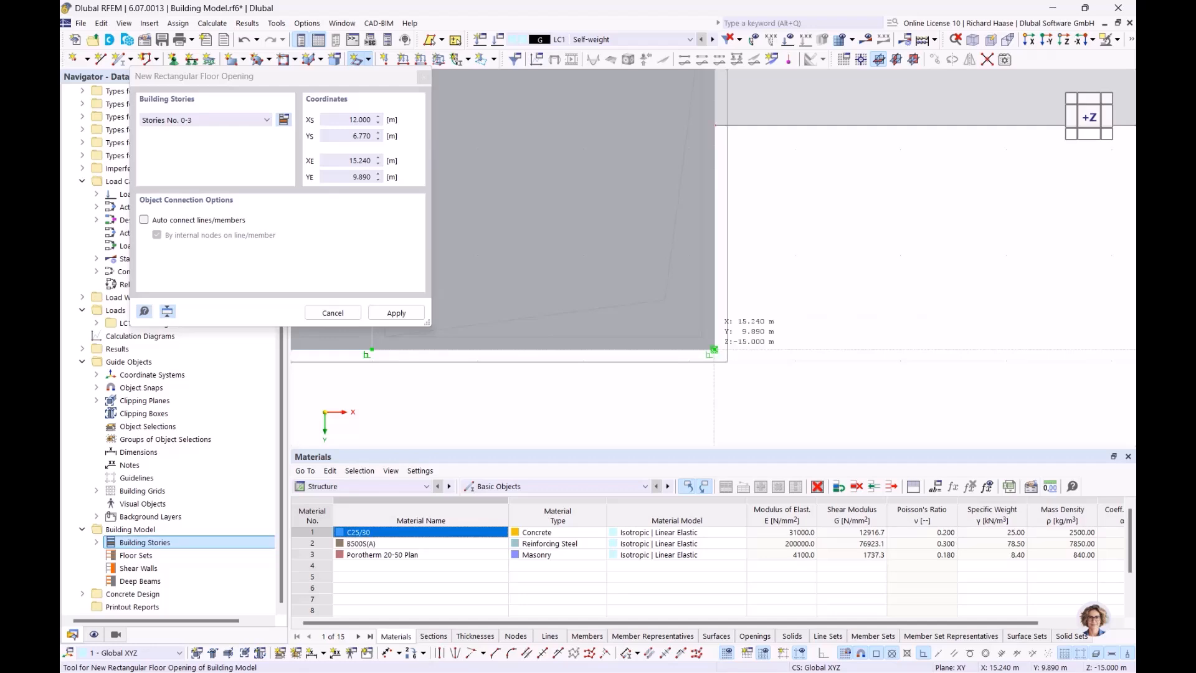
left_click(714, 350)
scroll(714, 308, "down", 6)
key("Escape")
middle_click_drag(754, 323, 560, 167)
scroll(568, 213, "up", 3)
scroll(581, 289, "down", 4)
scroll(561, 215, "up", 2)
middle_click_drag(558, 224, 615, 230, "ctrl")
scroll(556, 249, "up", 4)
scroll(603, 282, "up", 1)
middle_click_drag(603, 282, 860, 242, "ctrl")
scroll(618, 314, "down", 3)
scroll(766, 236, "down", 3)
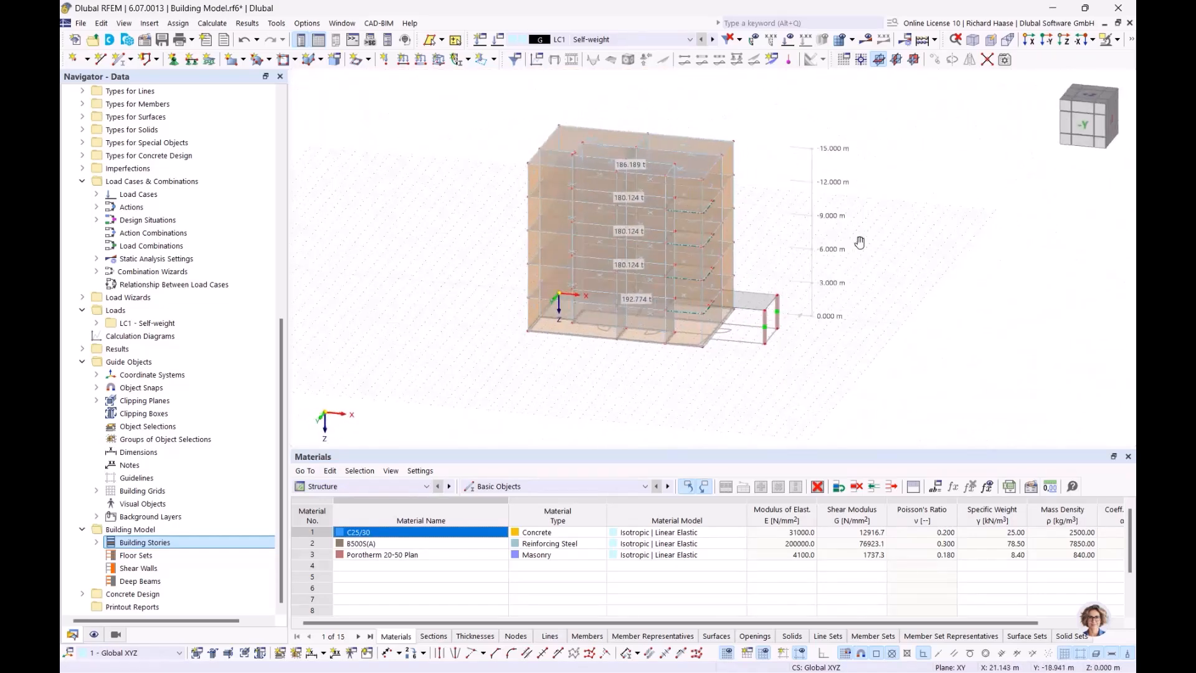
- Switch to the +Z top plan view to check the opening, then scroll the navigator up
scroll(779, 275, "up", 3)
middle_click_drag(756, 269, 745, 317, "ctrl")
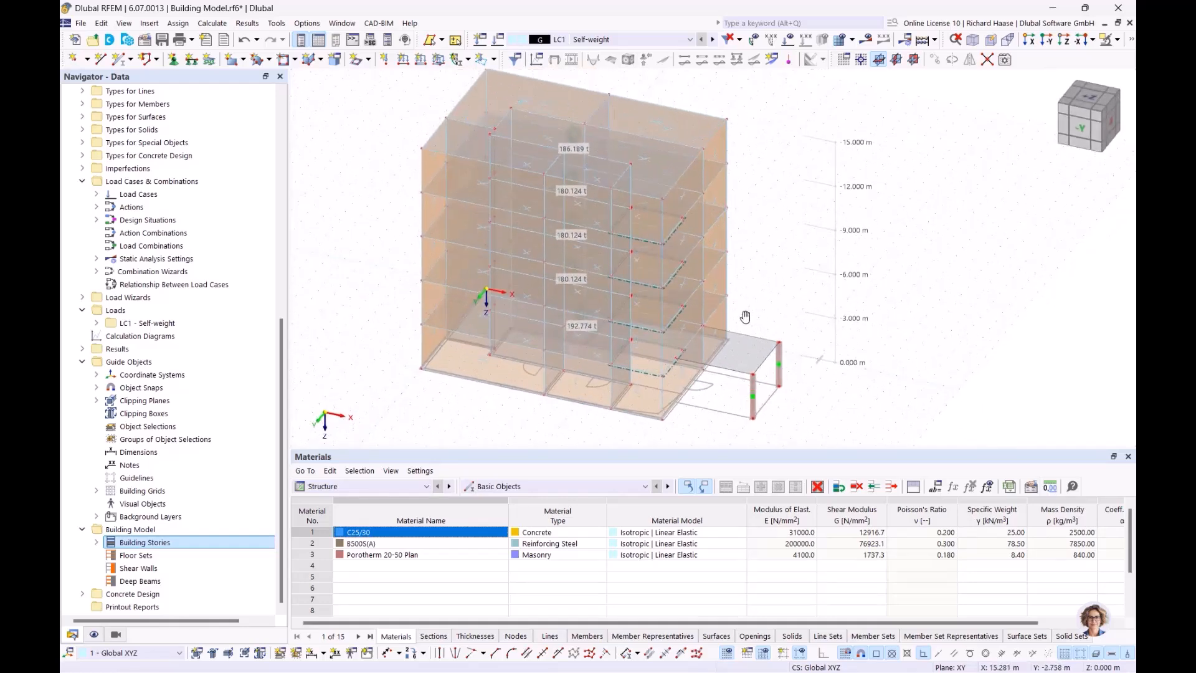
left_click(1081, 100)
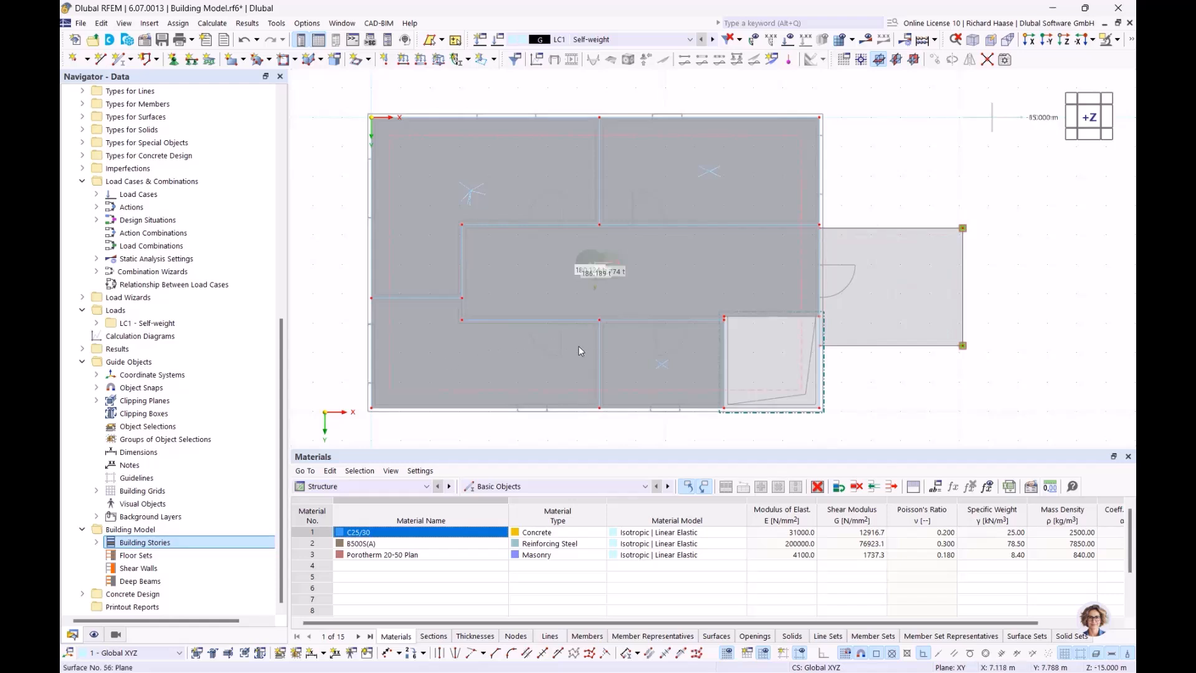
scroll(657, 414, "up", 3)
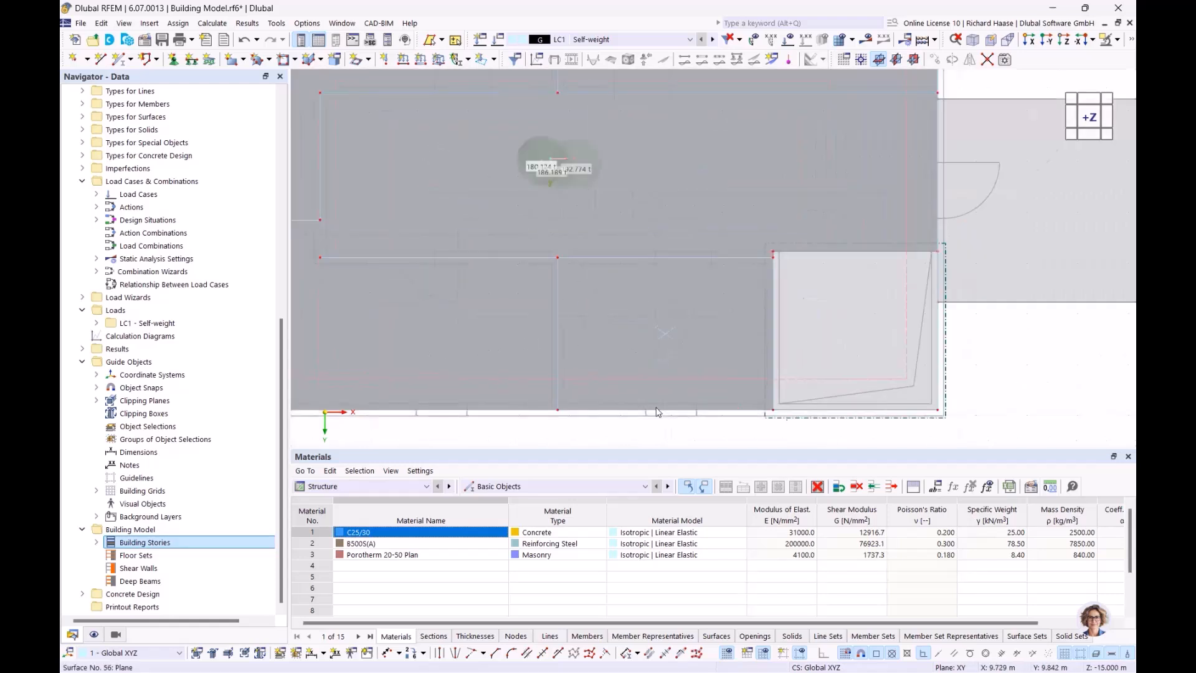
scroll(682, 221, "down", 4)
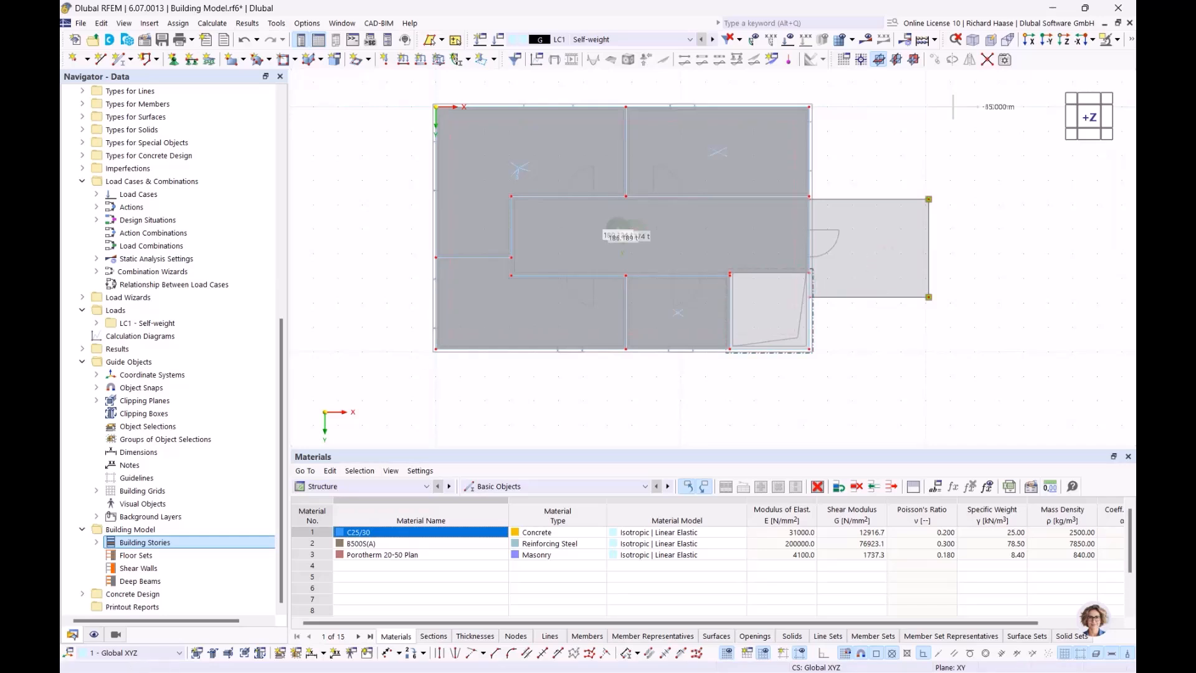
left_click_drag(282, 353, 282, 127)
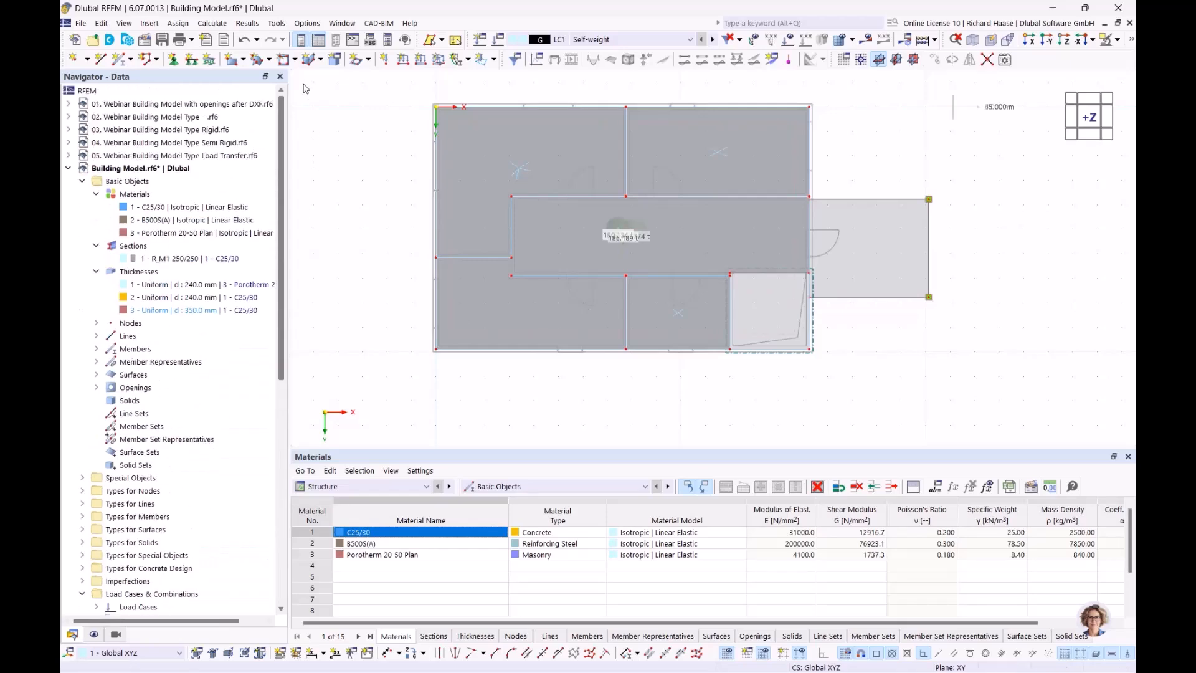
left_click(68, 169)
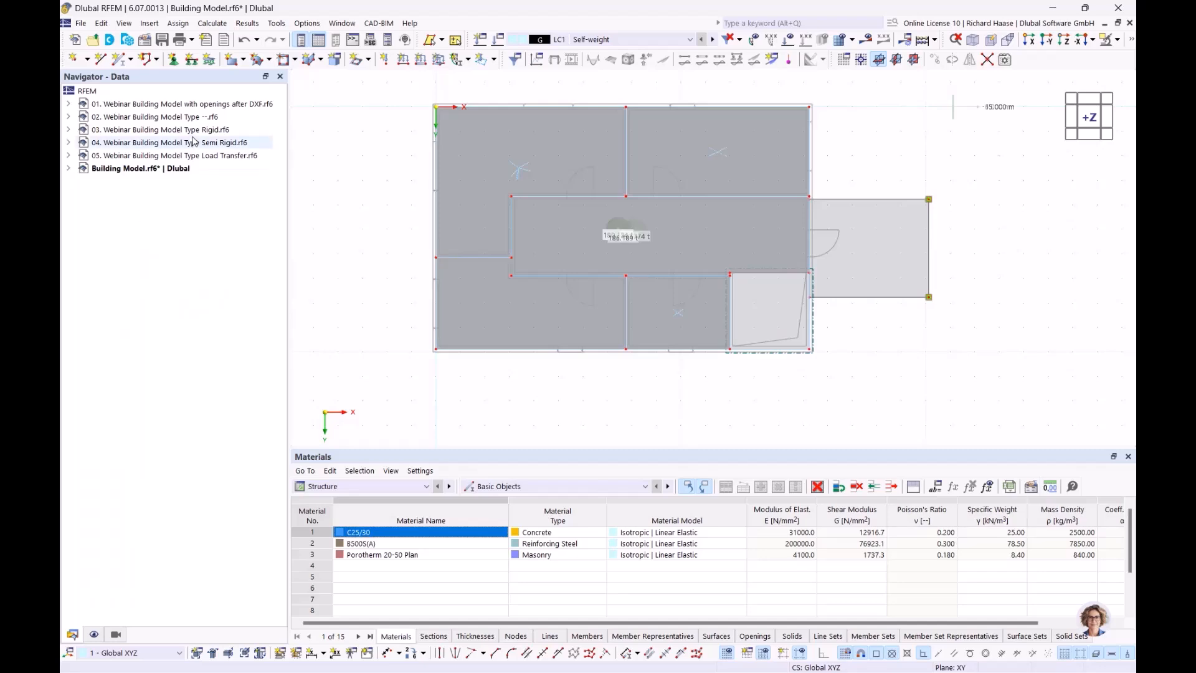
double_click(187, 104)
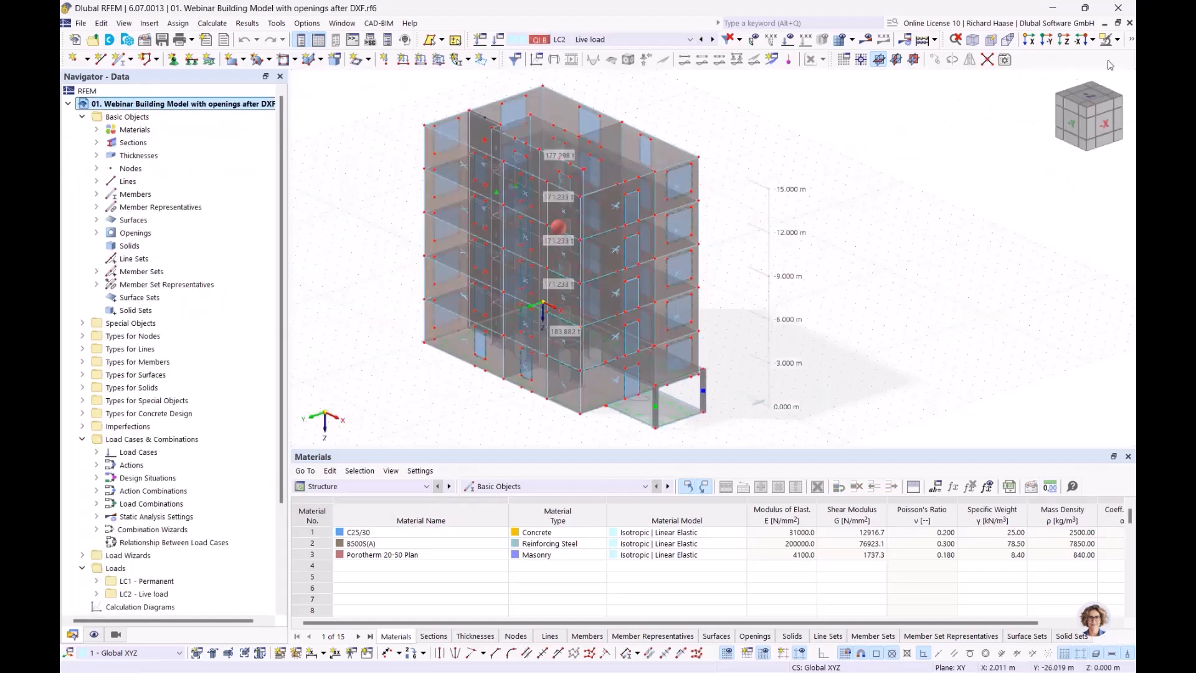
left_click(1131, 39)
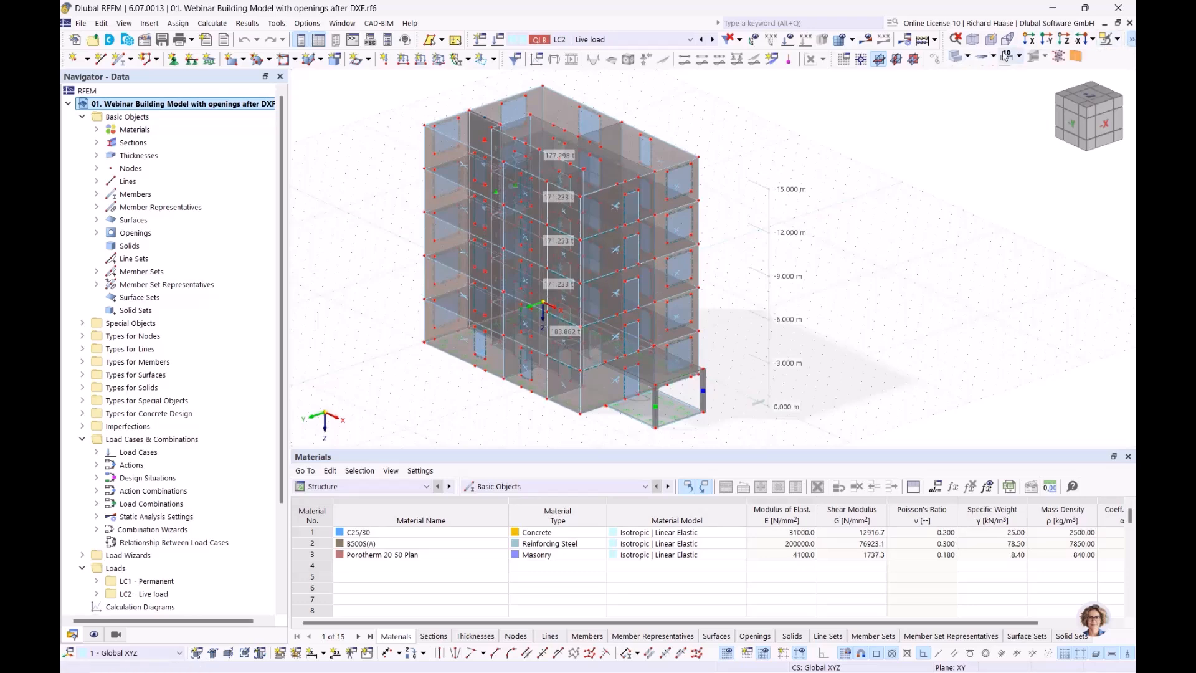
left_click(956, 57)
left_click(955, 56)
middle_click_drag(826, 349, 851, 314, "ctrl")
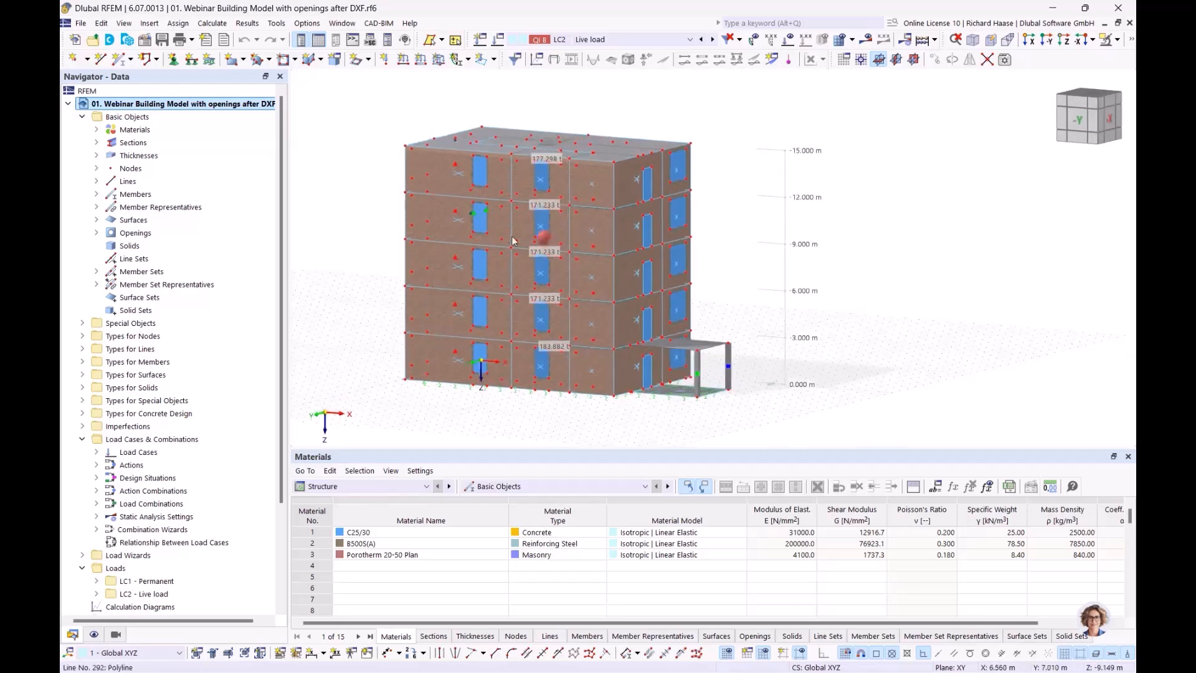
scroll(480, 173, "up", 4)
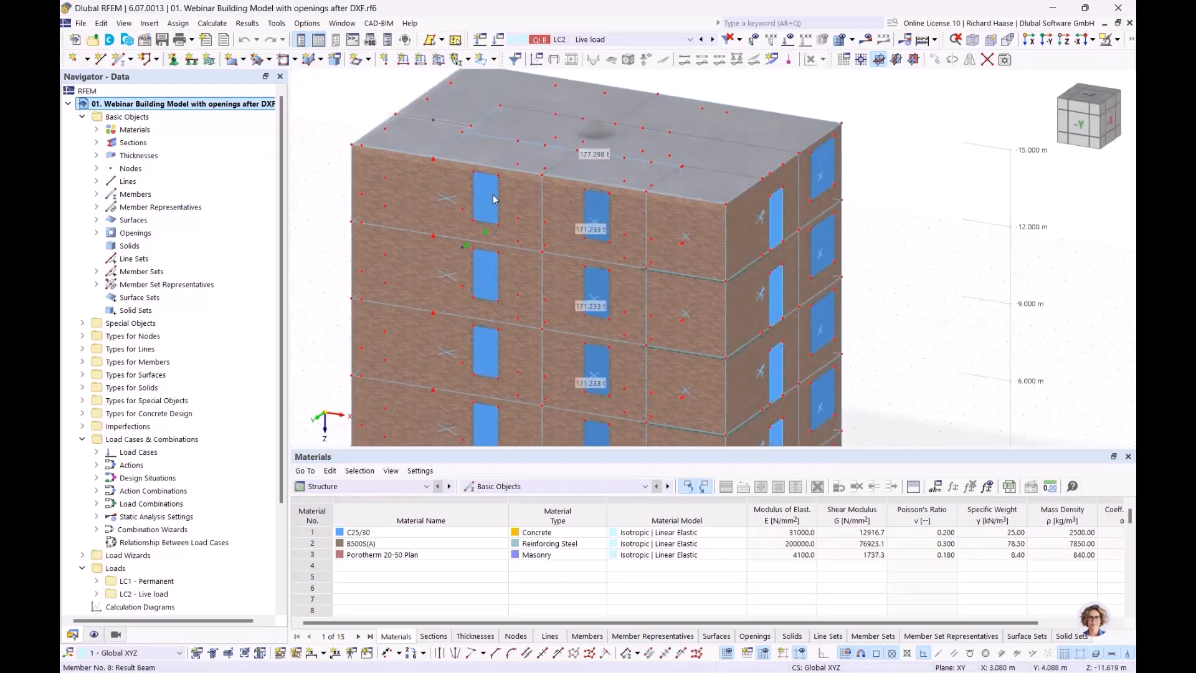
scroll(492, 193, "up", 3)
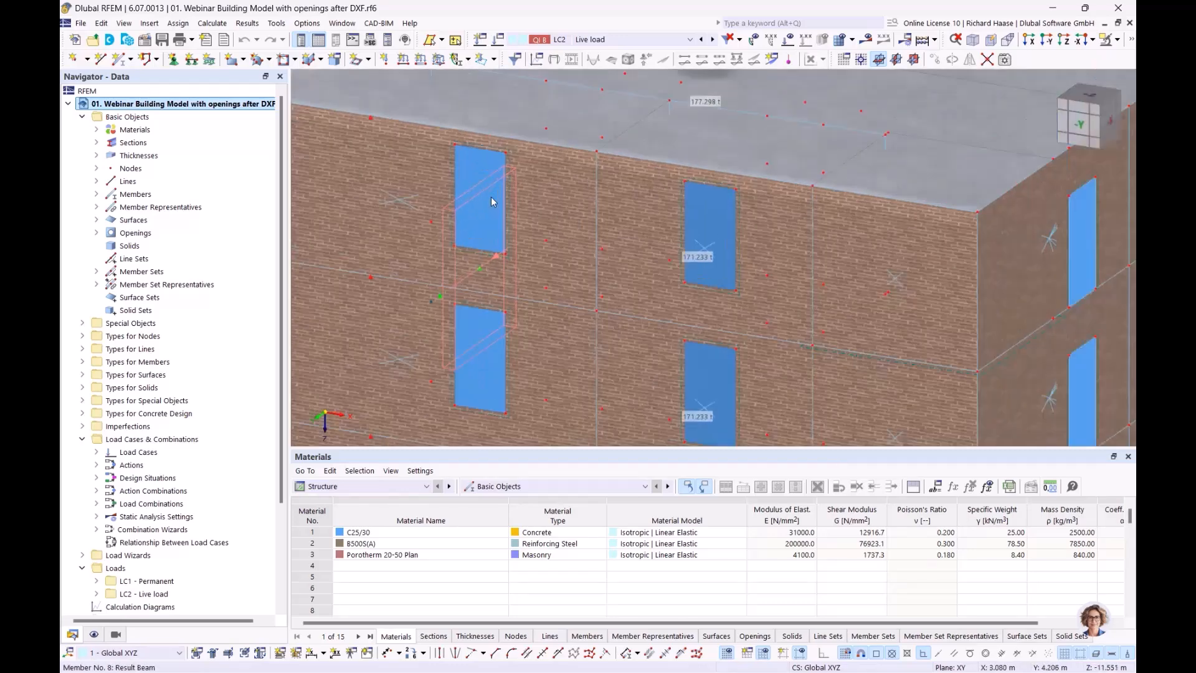
double_click(465, 160)
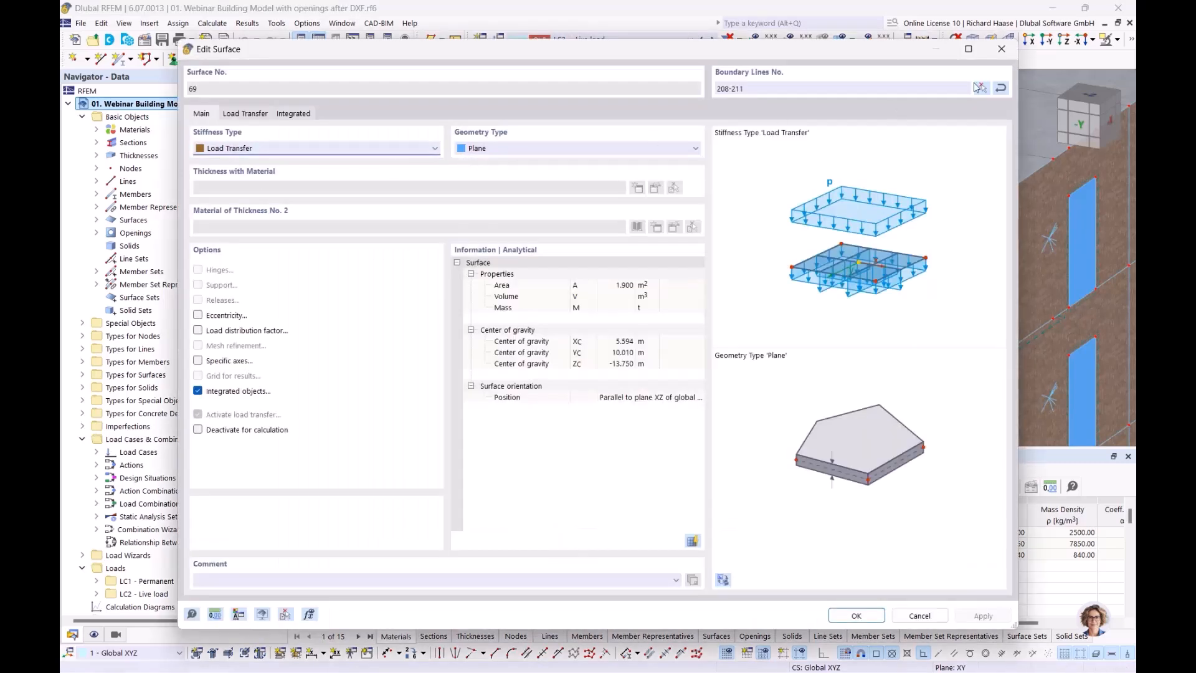
left_click(1001, 49)
scroll(387, 215, "down", 3)
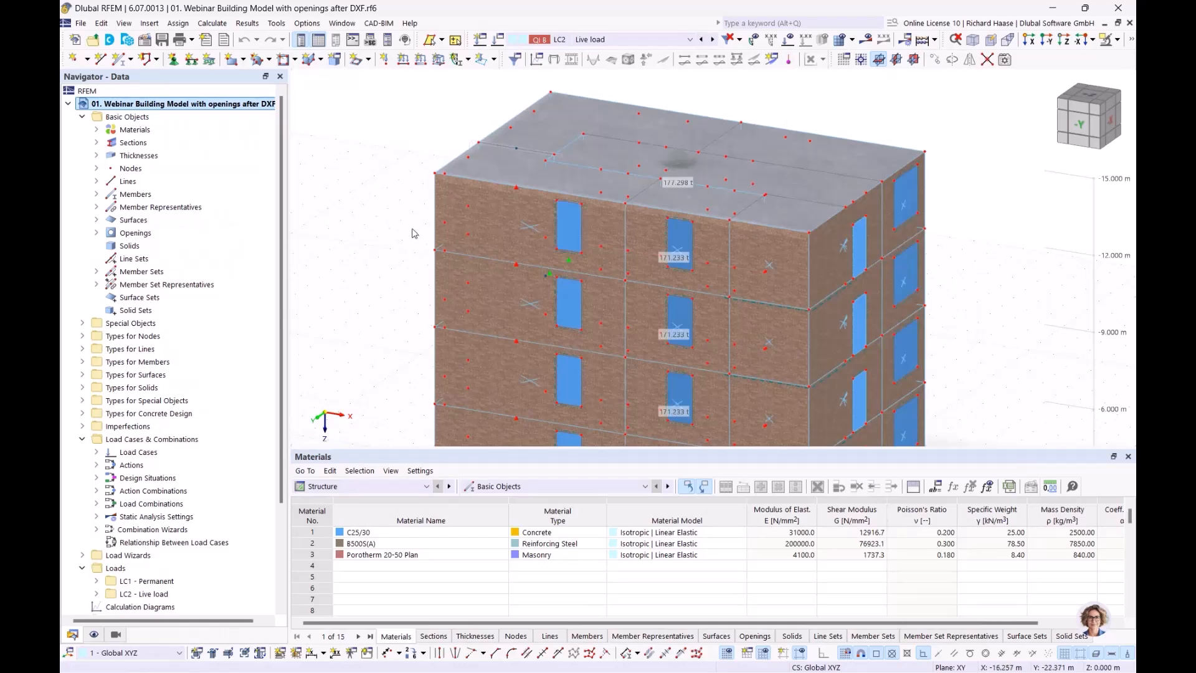
middle_click_drag(411, 228, 378, 222, "ctrl")
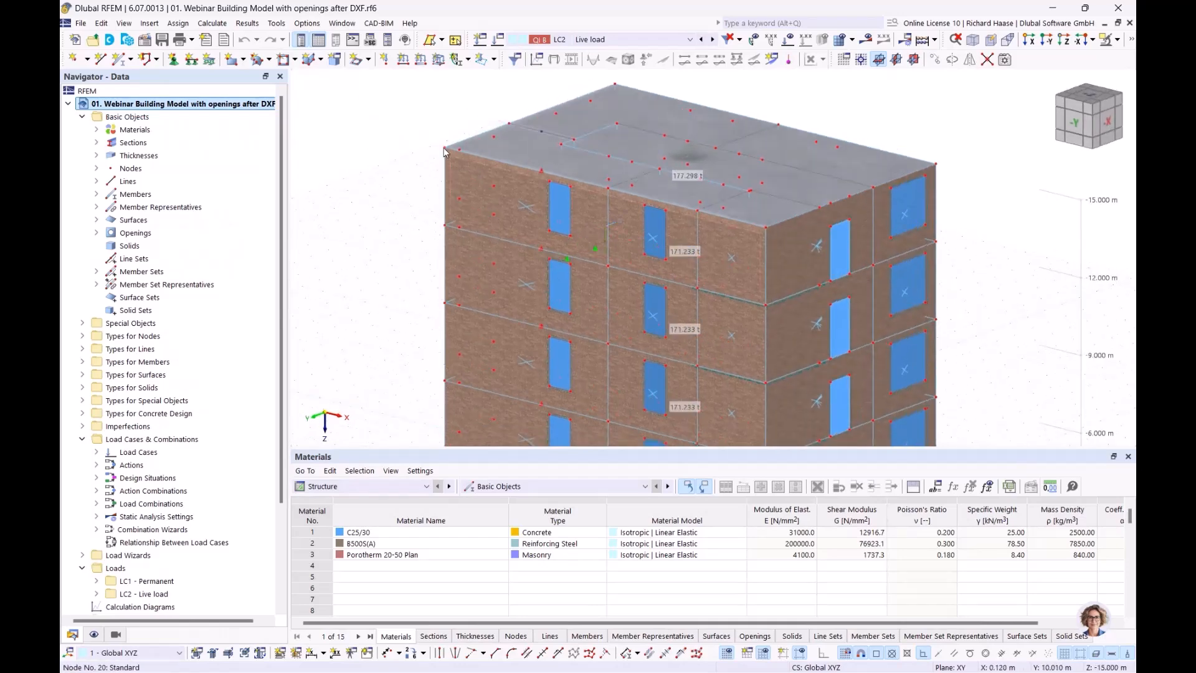
mouse_move(757, 338)
middle_mouse_down()
mouse_move(773, 261)
mouse_move(775, 328)
middle_mouse_up()
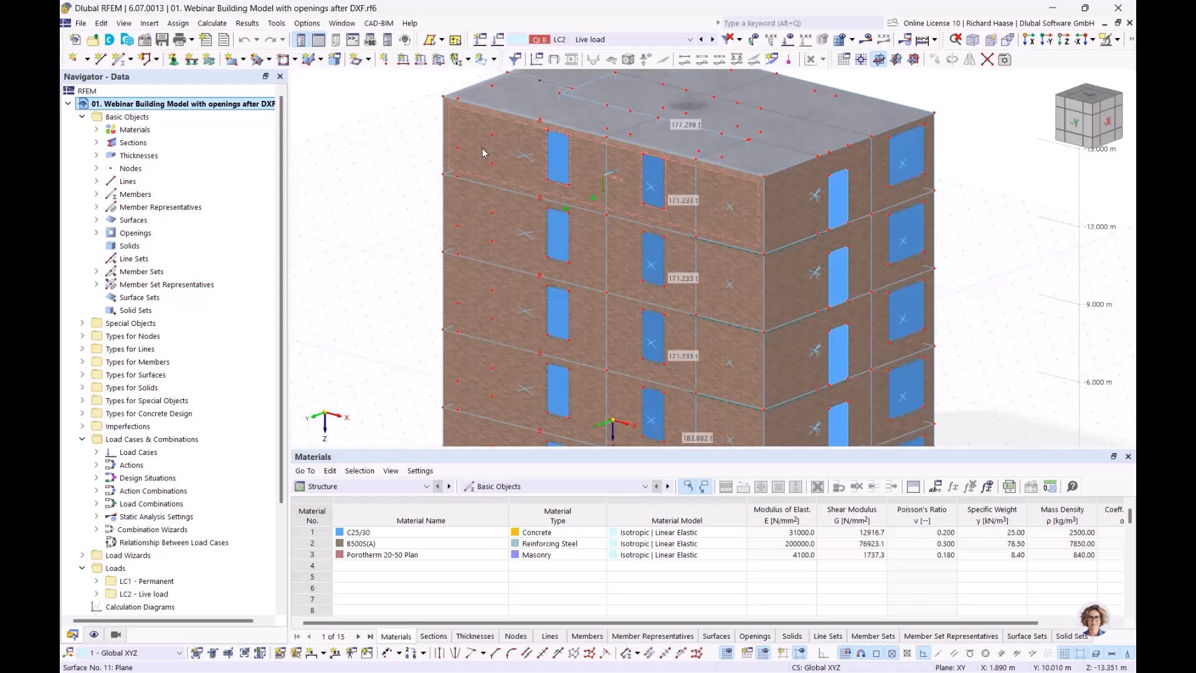
mouse_move(483, 152)
mouse_move(662, 210)
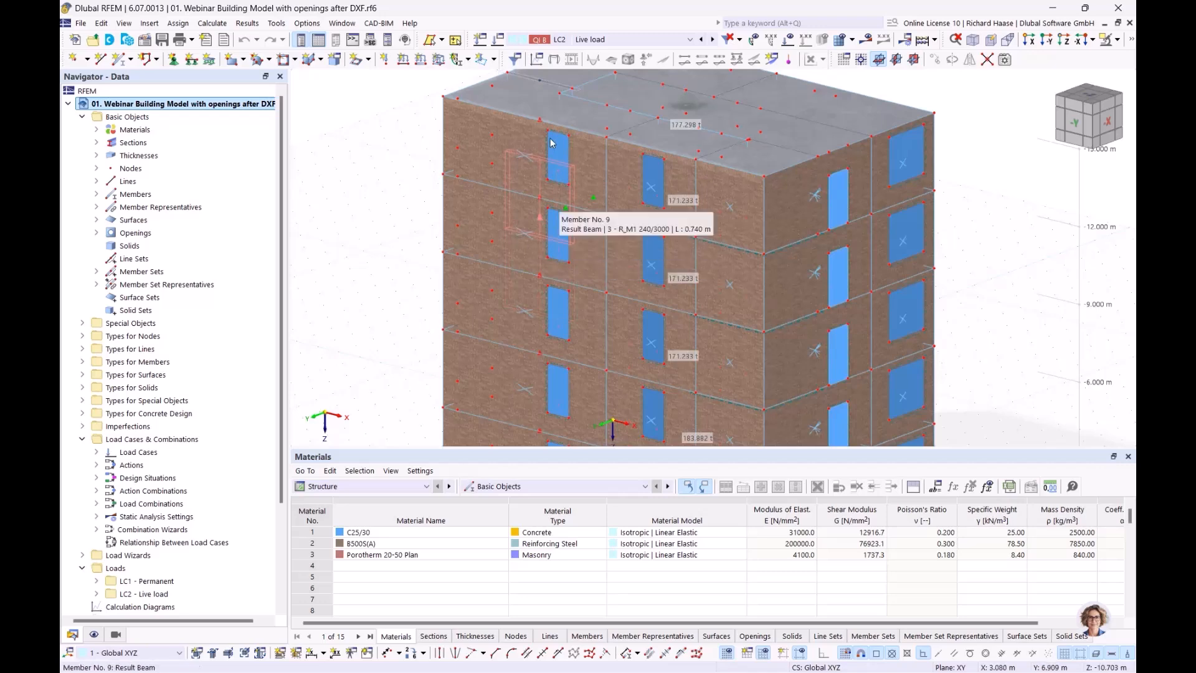
scroll(554, 150, "up", 3)
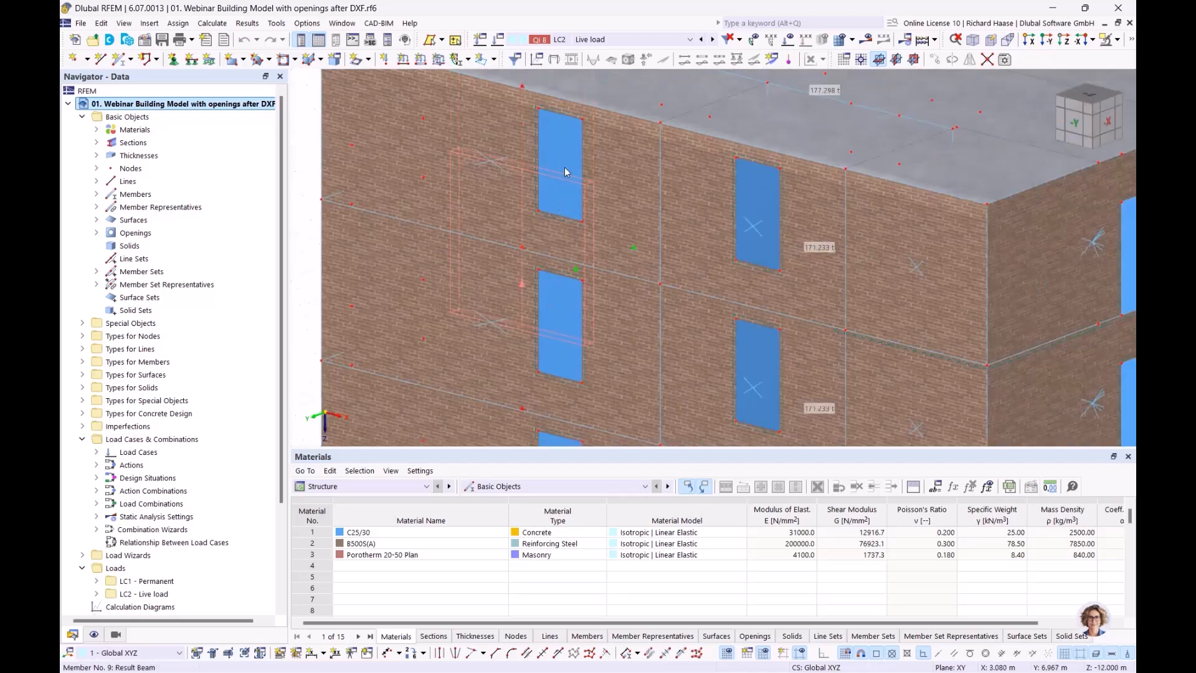
scroll(334, 218, "down", 5)
middle_click_drag(335, 219, 335, 219)
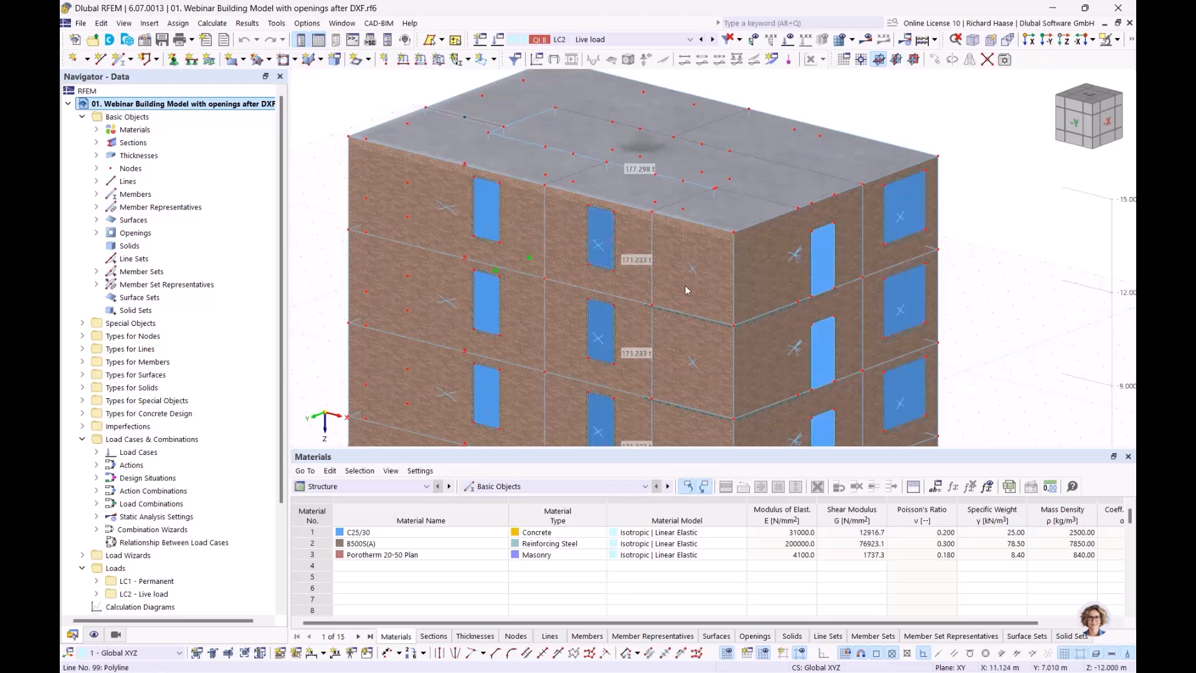
scroll(733, 311, "down", 2)
middle_click_drag(774, 336, 811, 310)
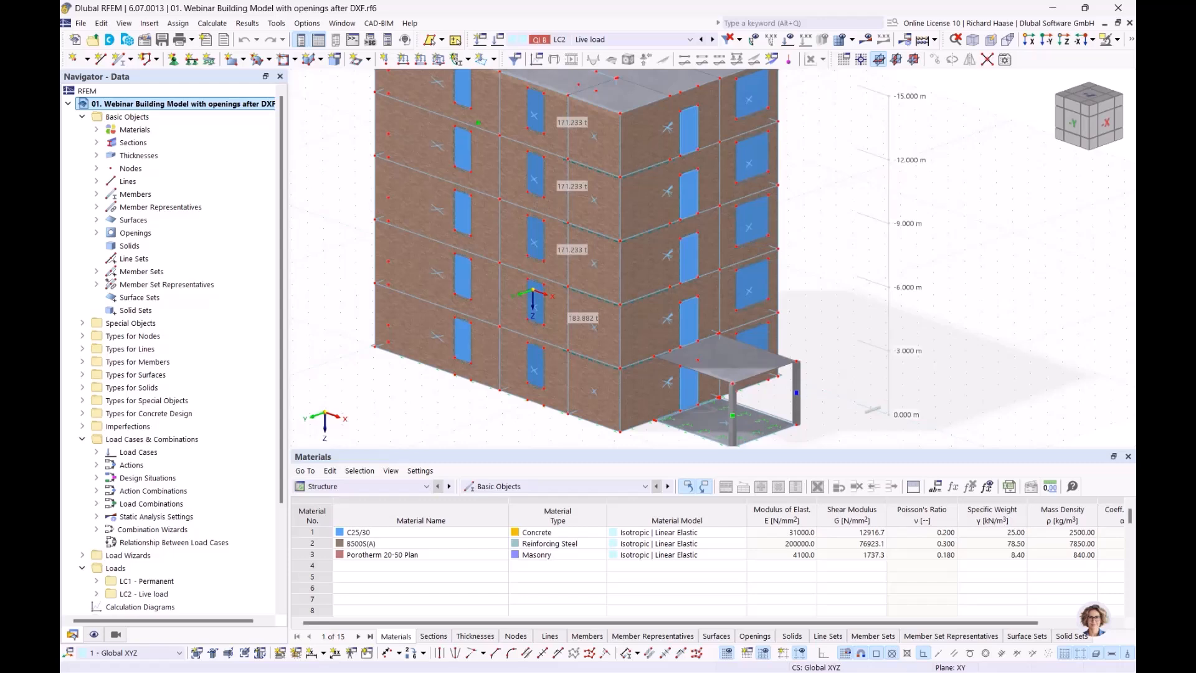
scroll(199, 442, "down", 2)
scroll(199, 442, "down", 1)
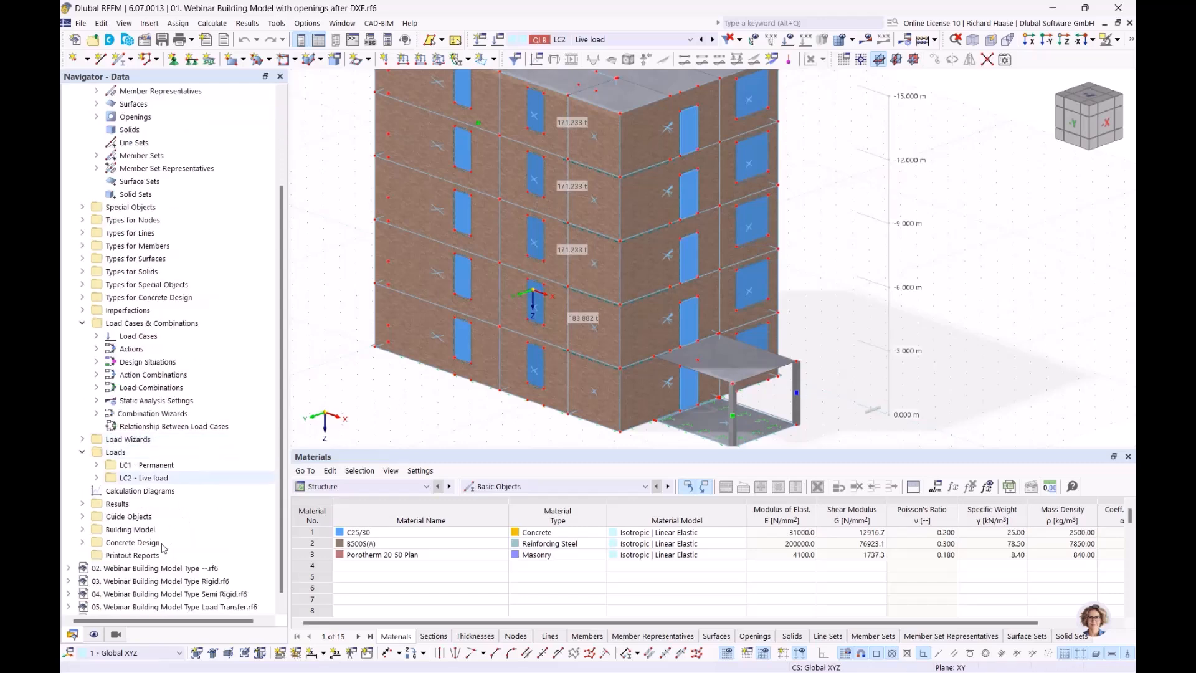
- In the Views navigator, clear Object Selection and activate Building Story visibility
left_click(115, 635)
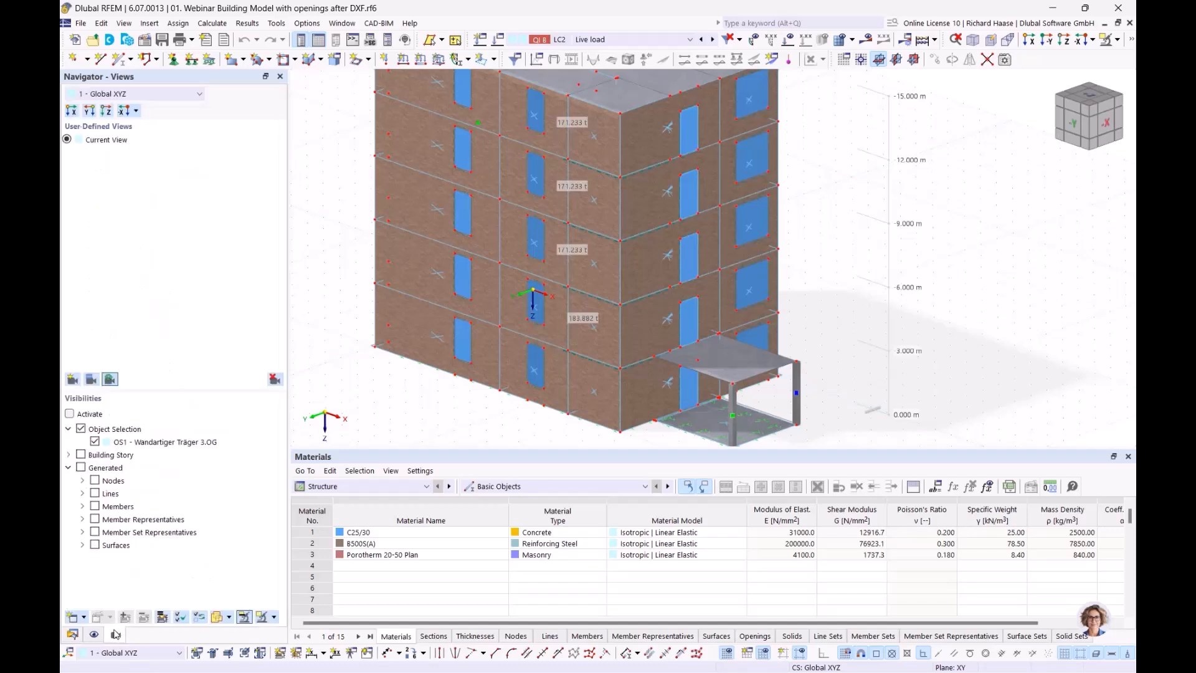
left_click(81, 429)
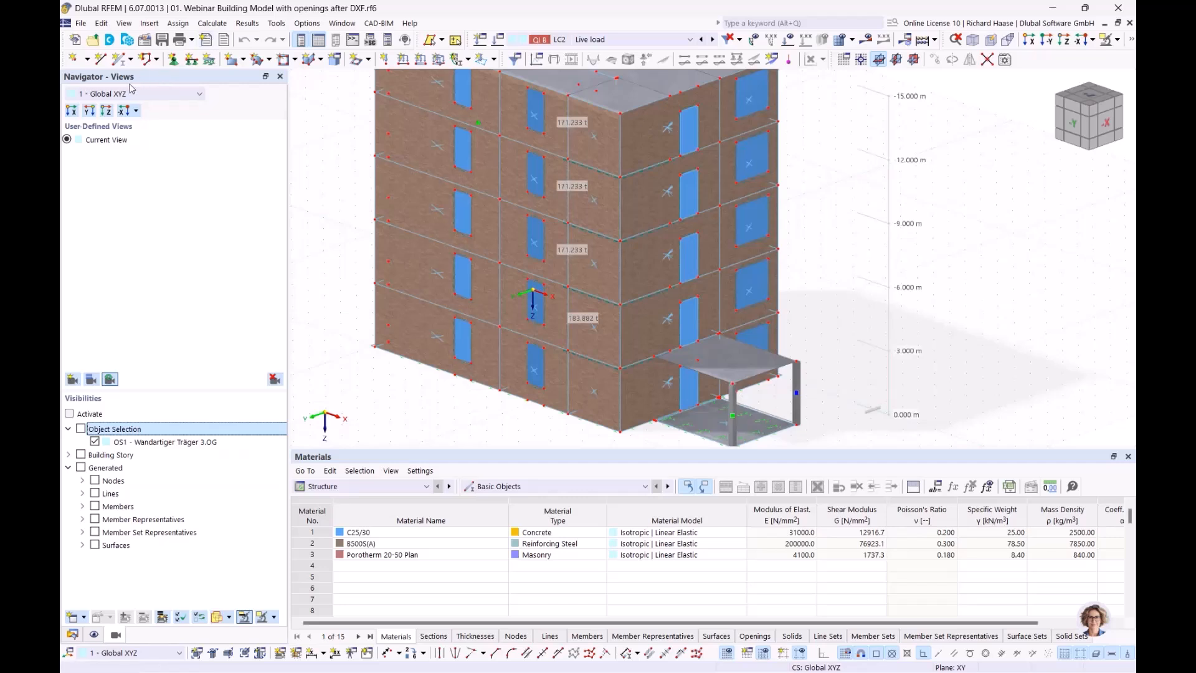
left_click(112, 455)
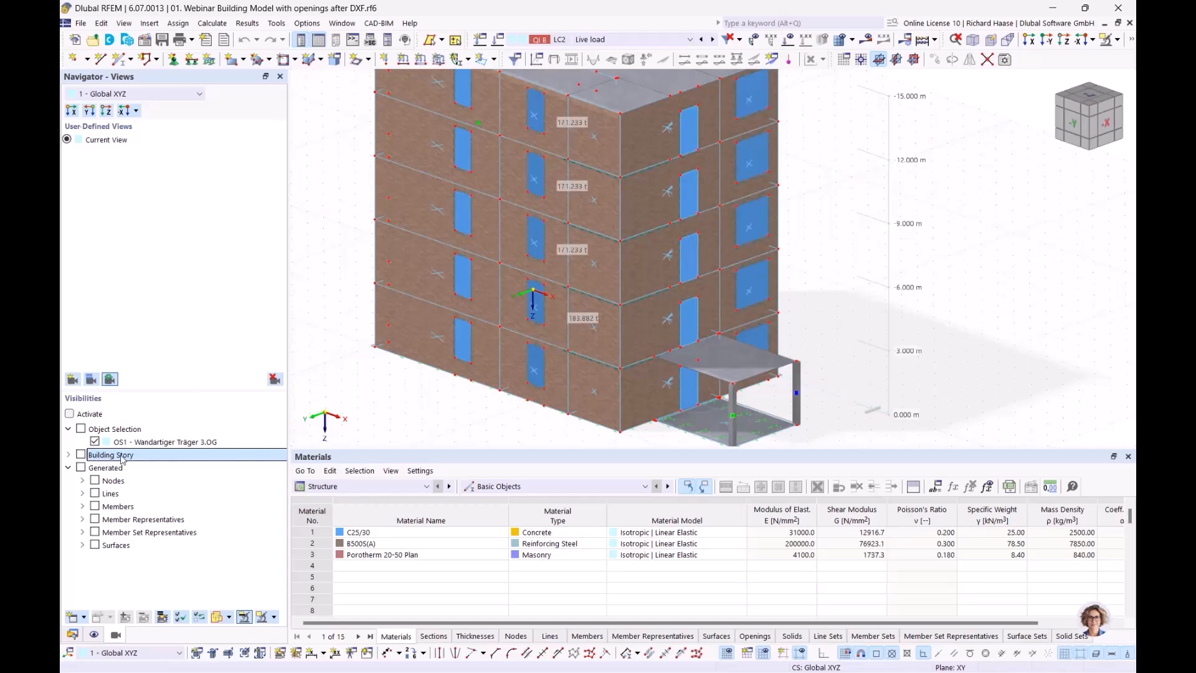
left_click(69, 414)
left_click(69, 455)
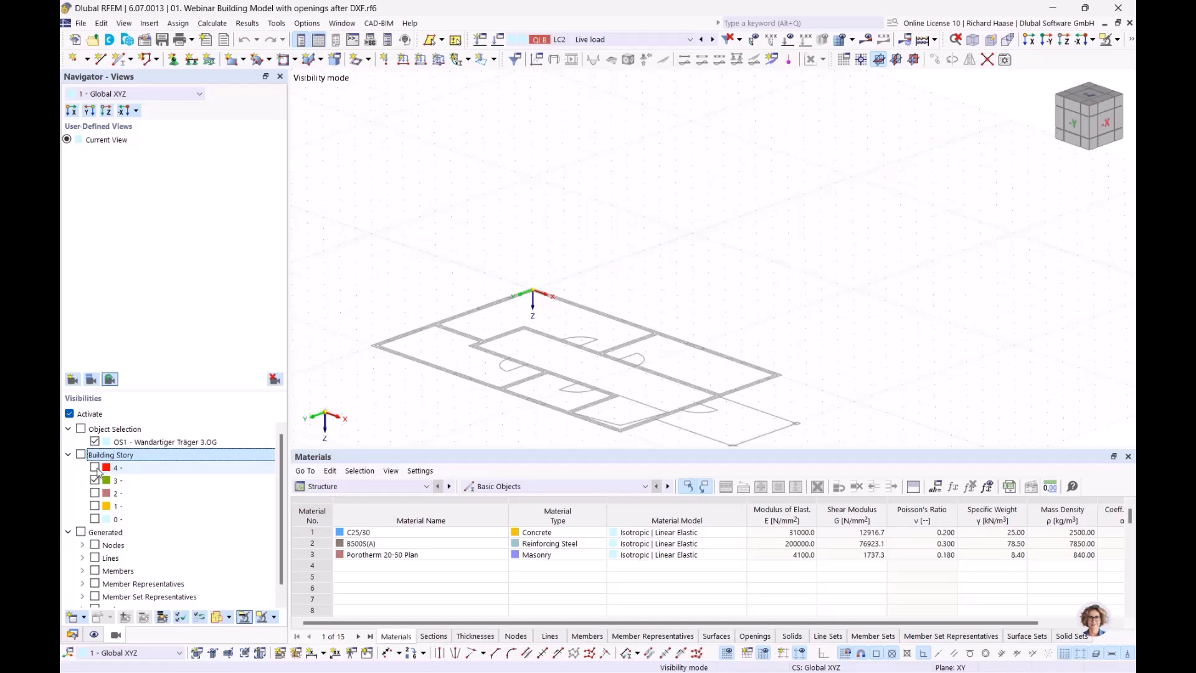
- Toggle stories 4 through 0 in the filter, then deactivate filtering to show the whole building
left_click(95, 467)
scroll(621, 285, "down", 3)
middle_click_drag(621, 284, 644, 281)
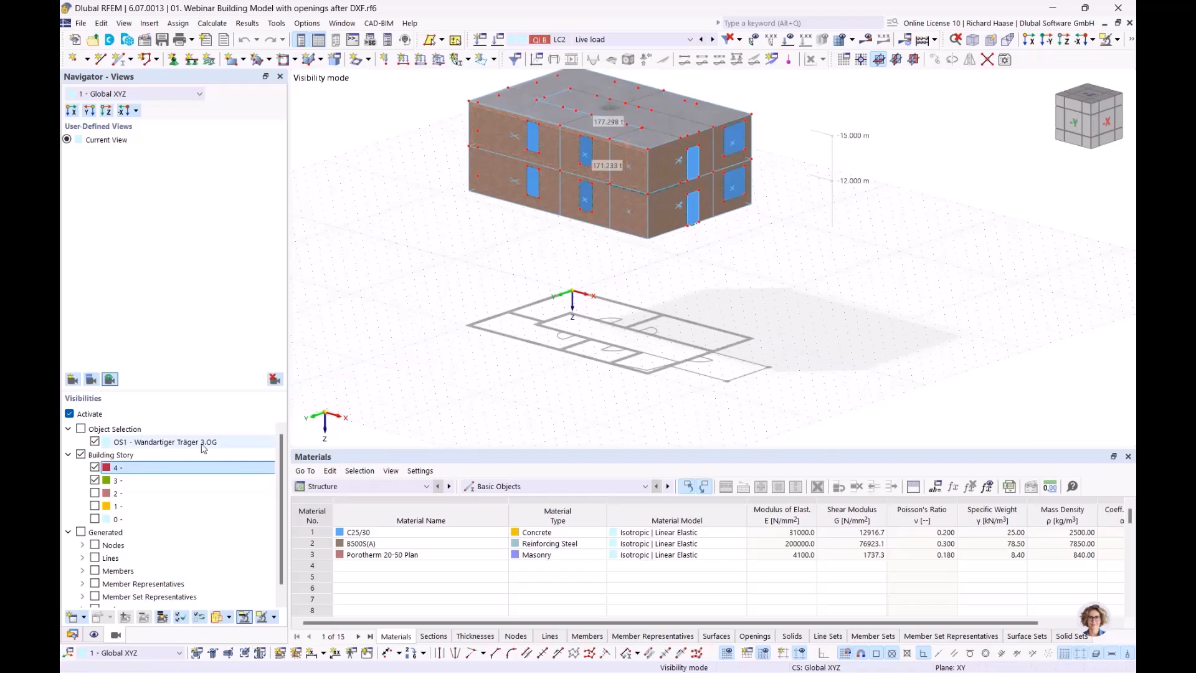
left_click(95, 480)
left_click(94, 494)
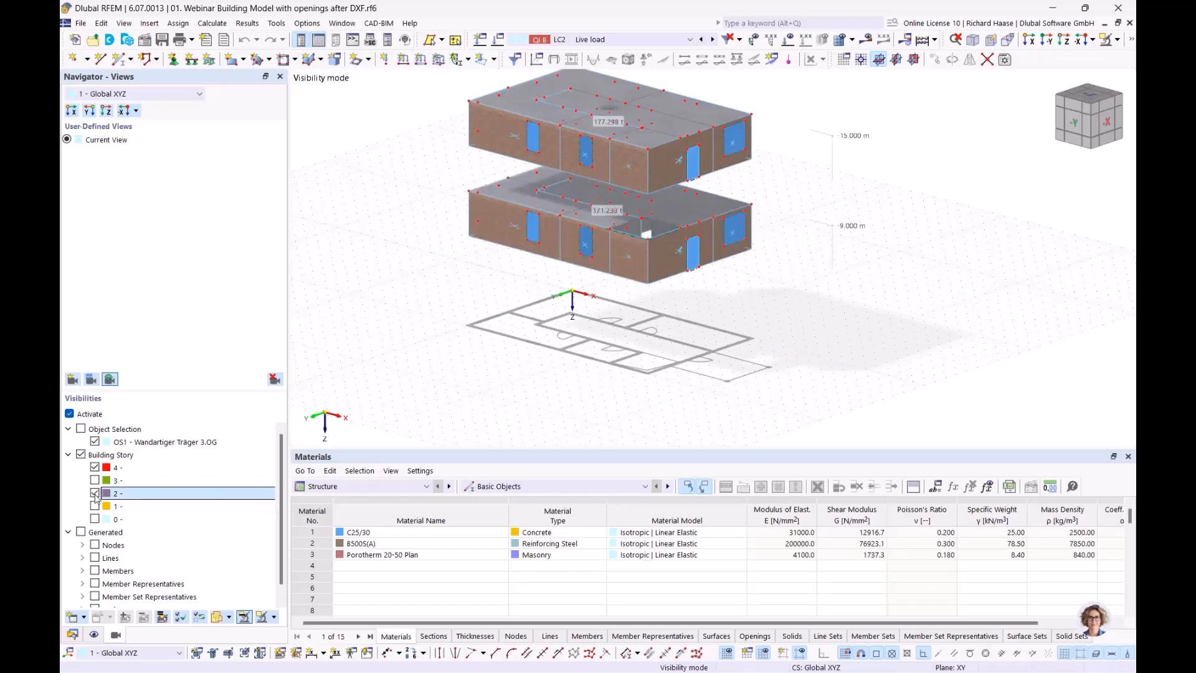
left_click(95, 493)
left_click(94, 506)
left_click(95, 505)
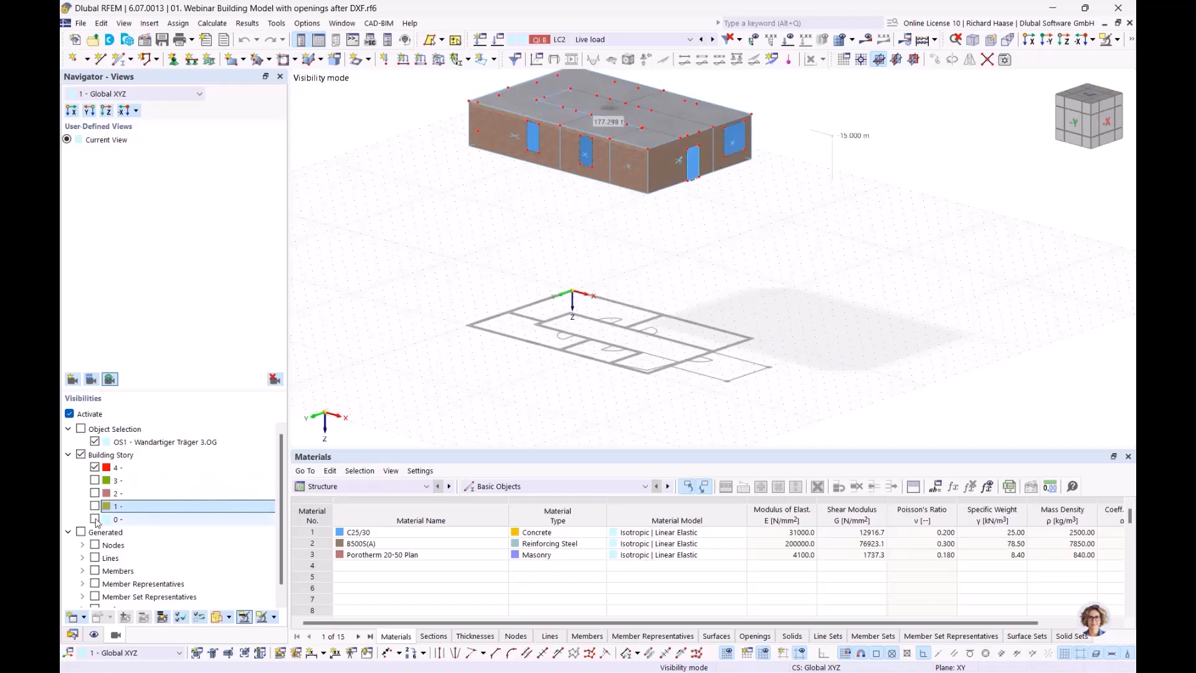
left_click(95, 519)
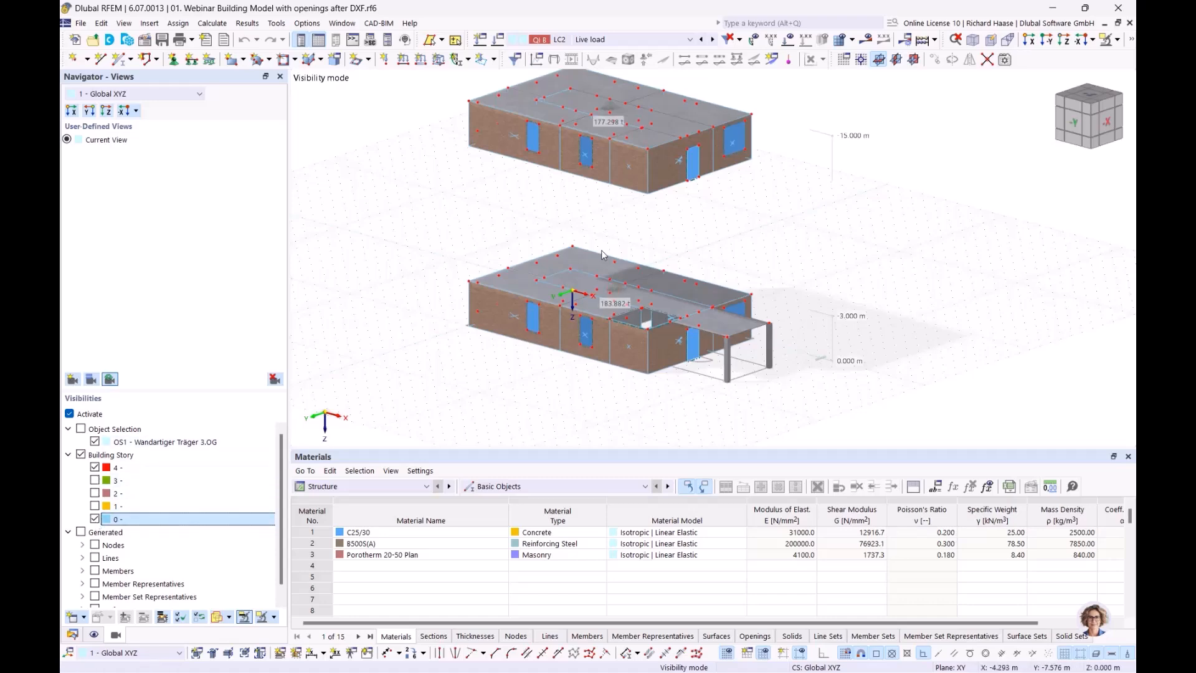
middle_click_drag(678, 338, 710, 319, "ctrl")
left_click(69, 413)
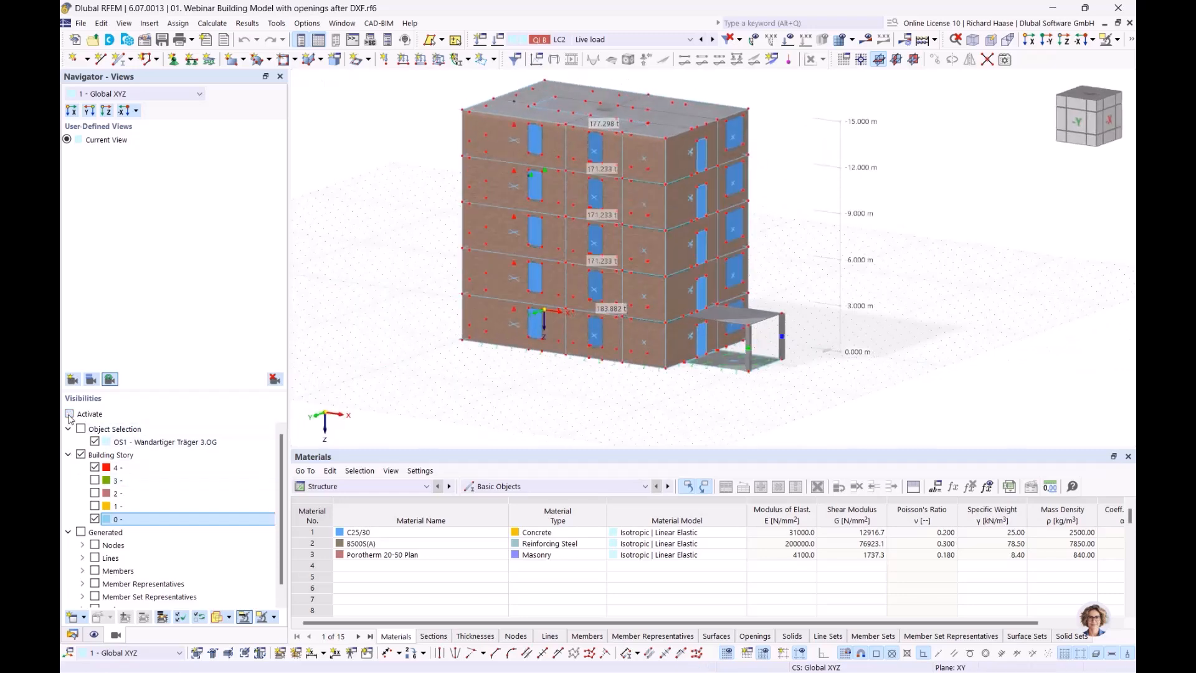
- Turn the building toward its -X face, briefly selecting and clearing a front wall panel
left_click(1117, 41)
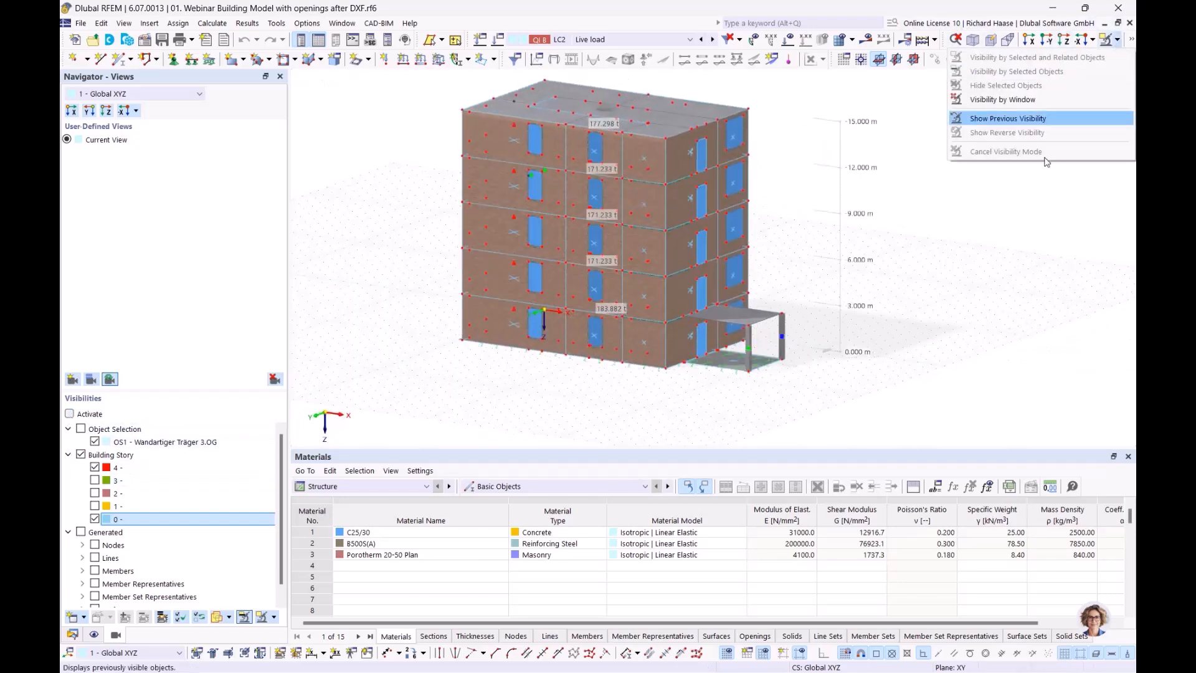
left_click(991, 327)
middle_click_drag(991, 326, 972, 337, "ctrl")
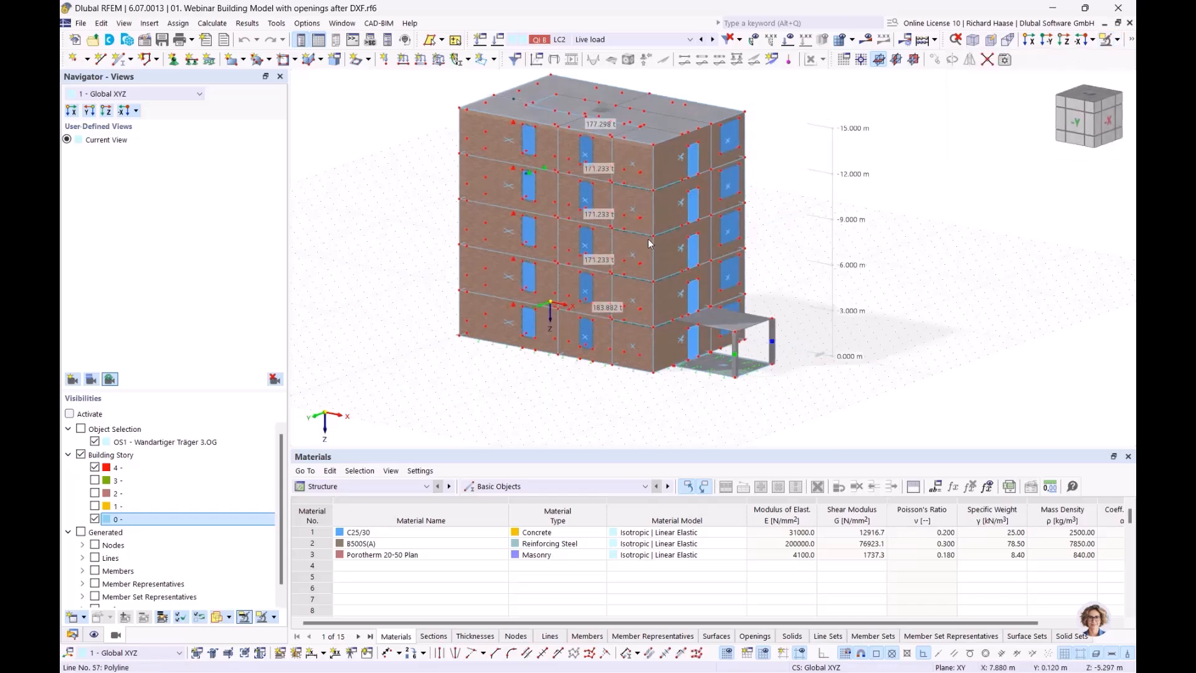
scroll(630, 201, "up", 2)
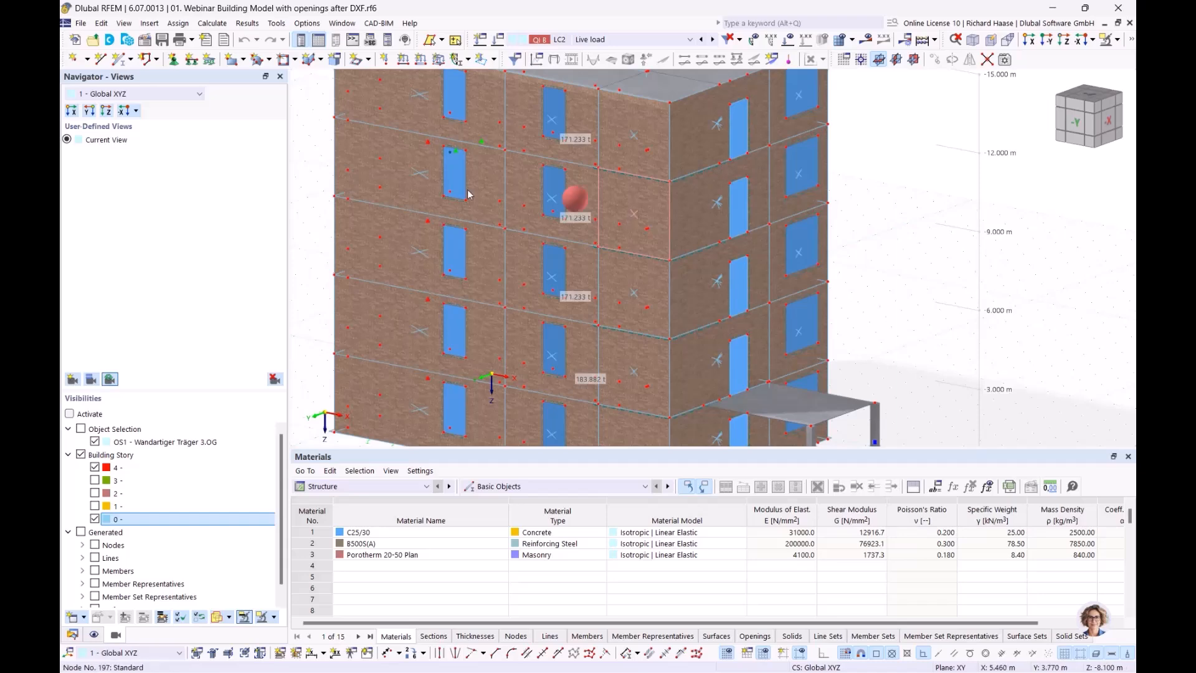
left_click(355, 150)
middle_click_drag(433, 165, 427, 236)
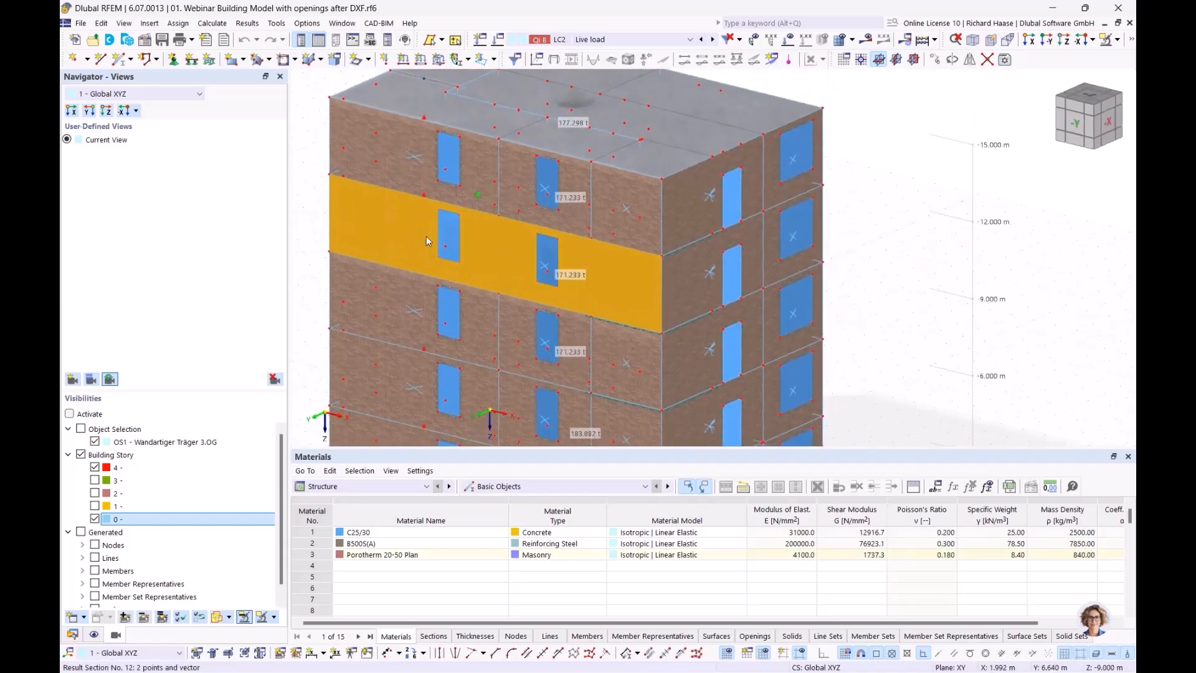
scroll(383, 227, "up", 2)
scroll(427, 228, "down", 1)
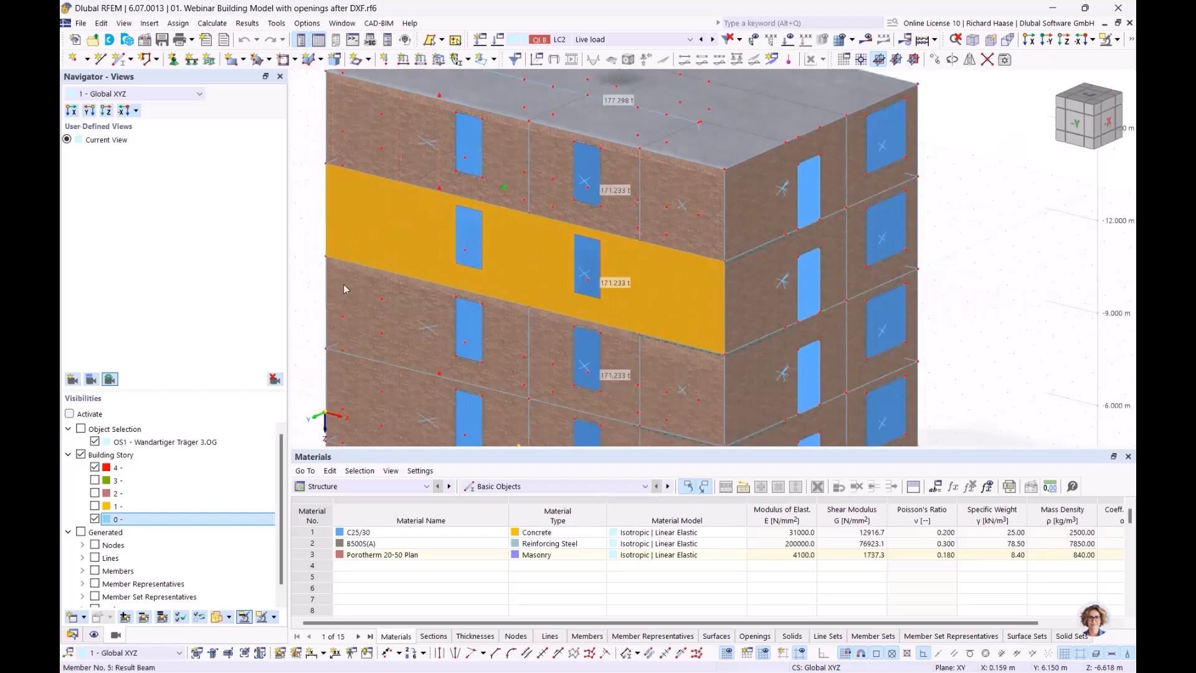
left_click(304, 219)
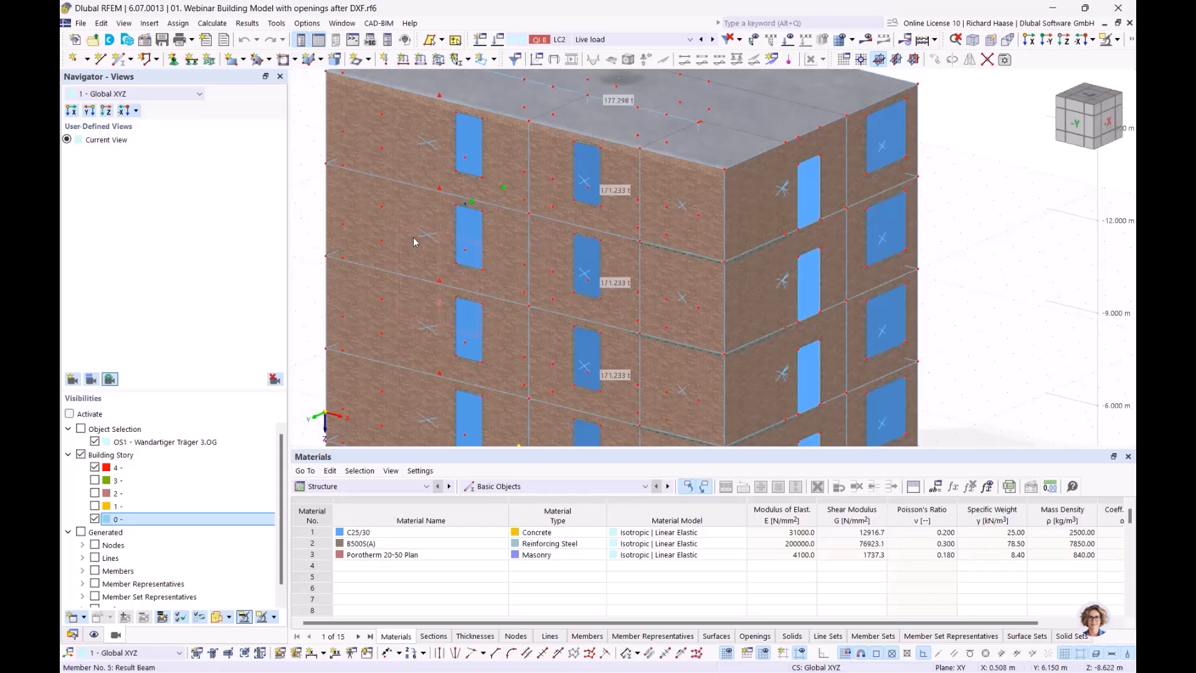
scroll(427, 235, "up", 3)
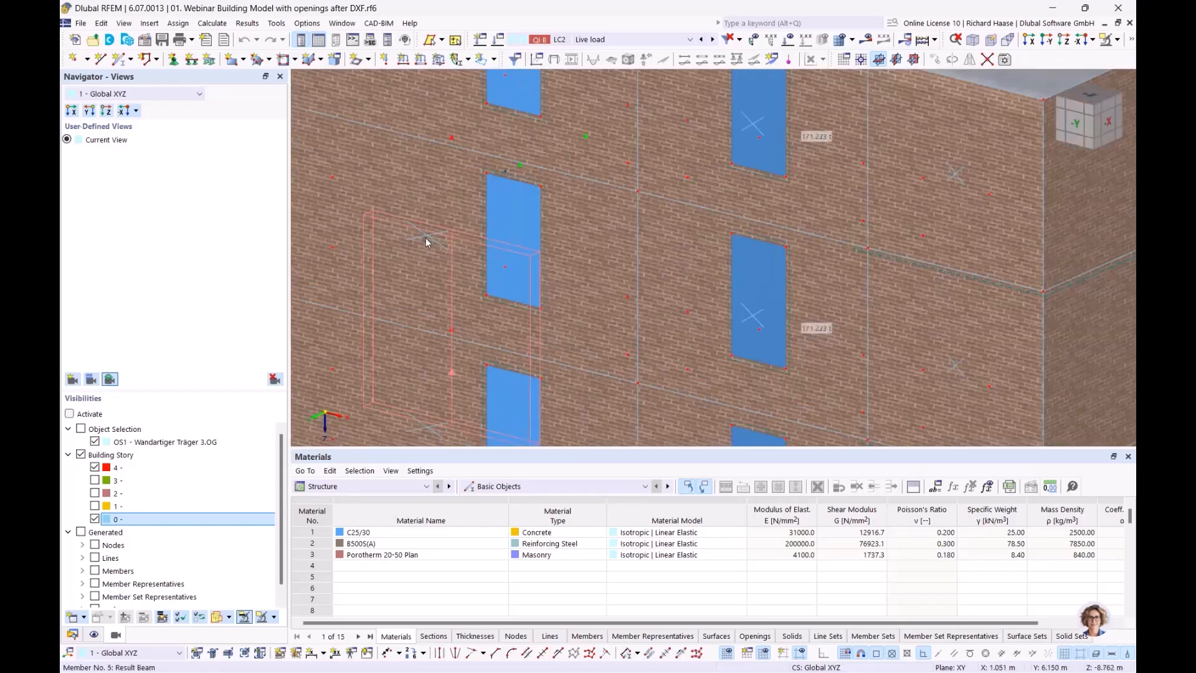
scroll(445, 243, "down", 5)
middle_click_drag(408, 239, 294, 208, "ctrl")
middle_click_drag(454, 229, 441, 224, "ctrl")
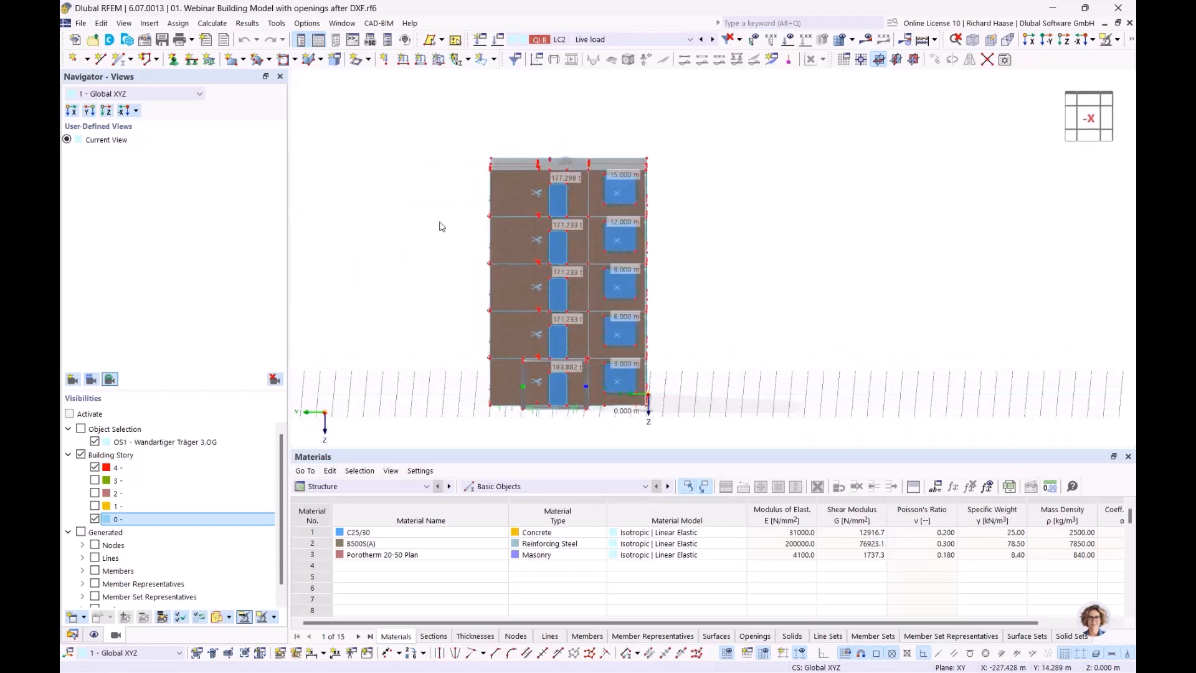
scroll(456, 228, "up", 4)
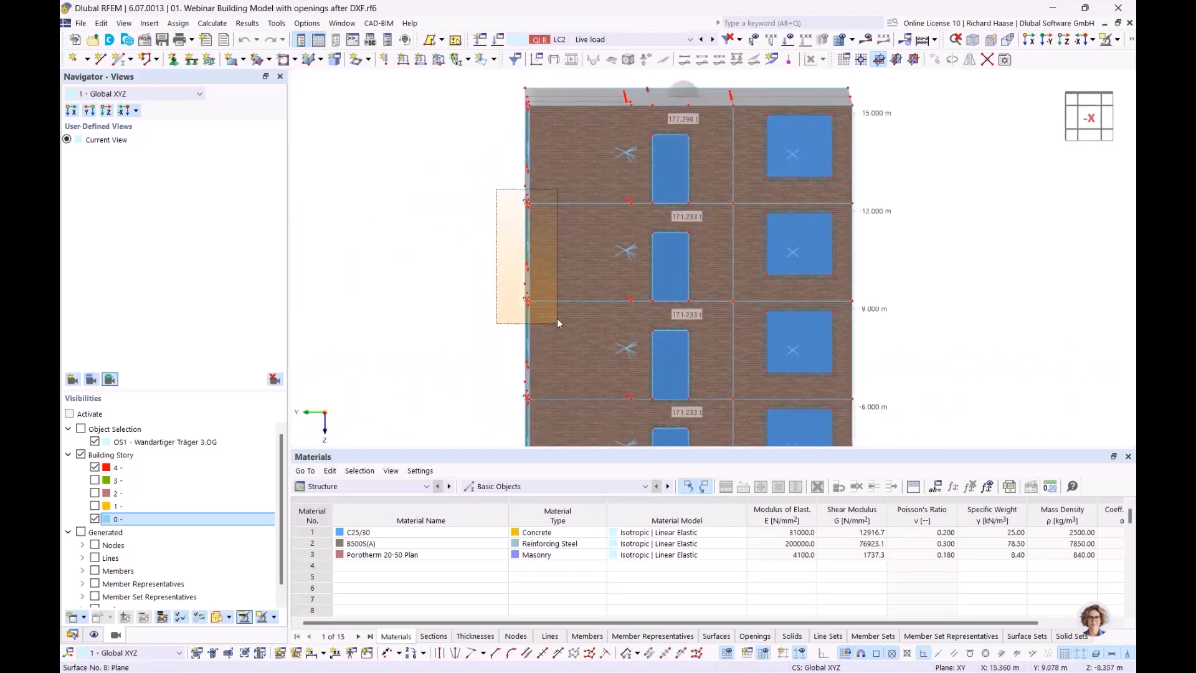
middle_click_drag(609, 323, 675, 333, "ctrl")
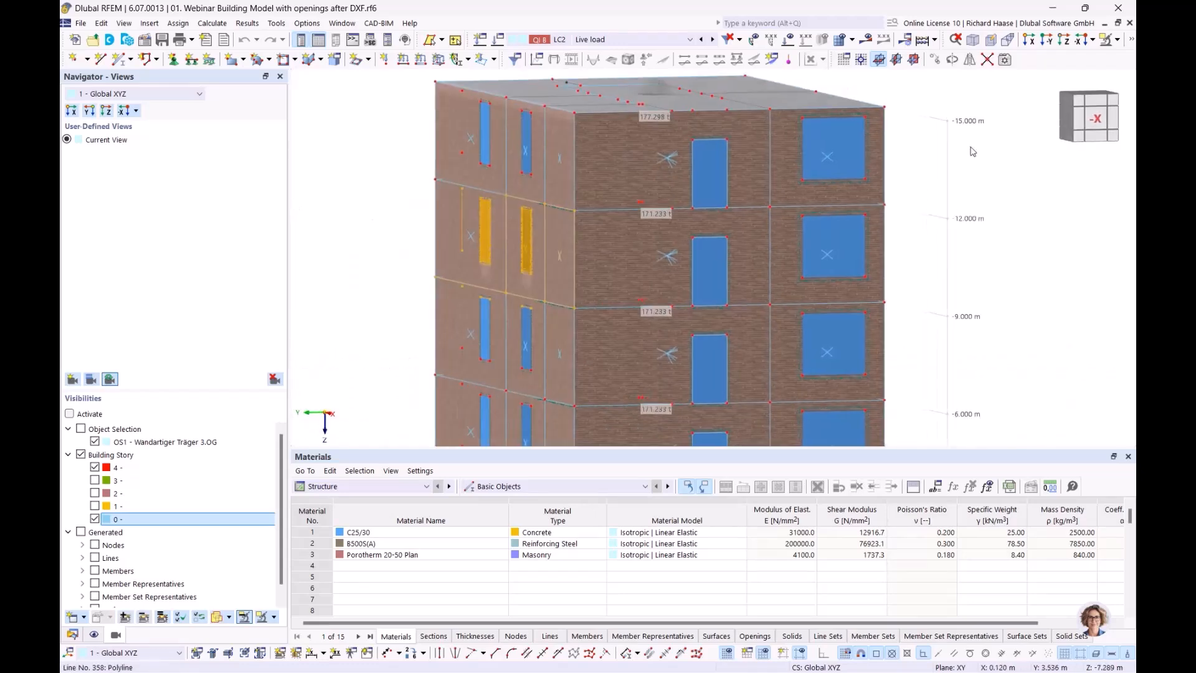
- Cancel visibility mode, window-select one storey's side wall and isolate it
left_click(1106, 40)
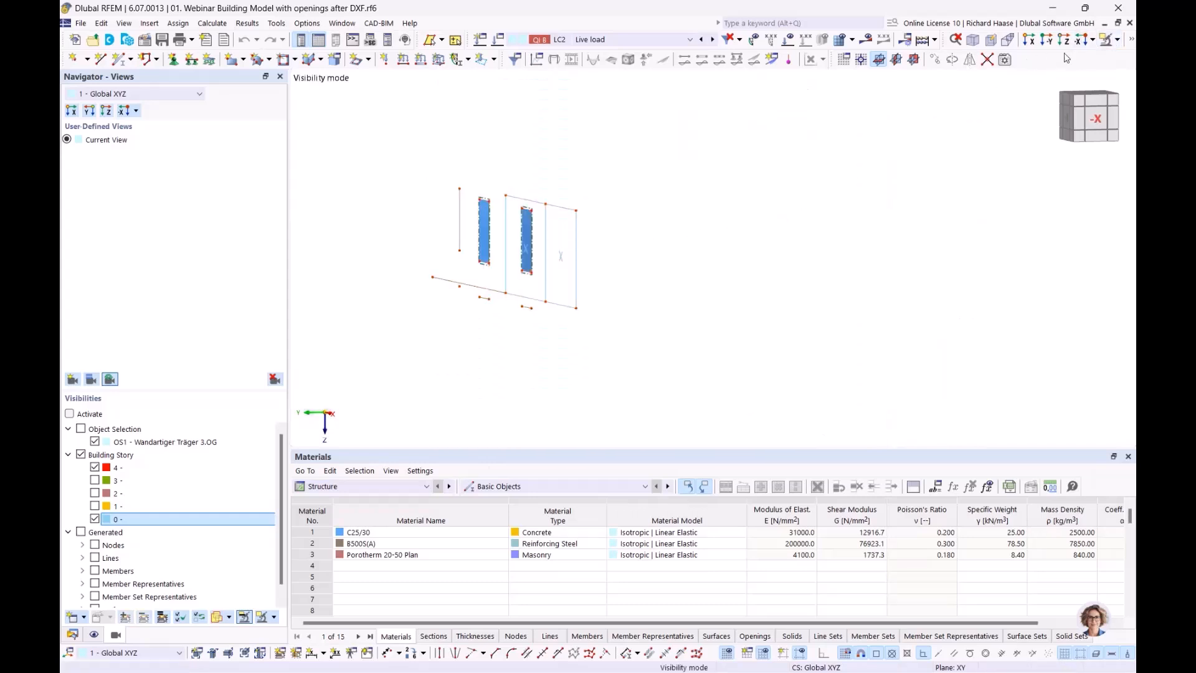
left_click(1119, 40)
left_click(996, 155)
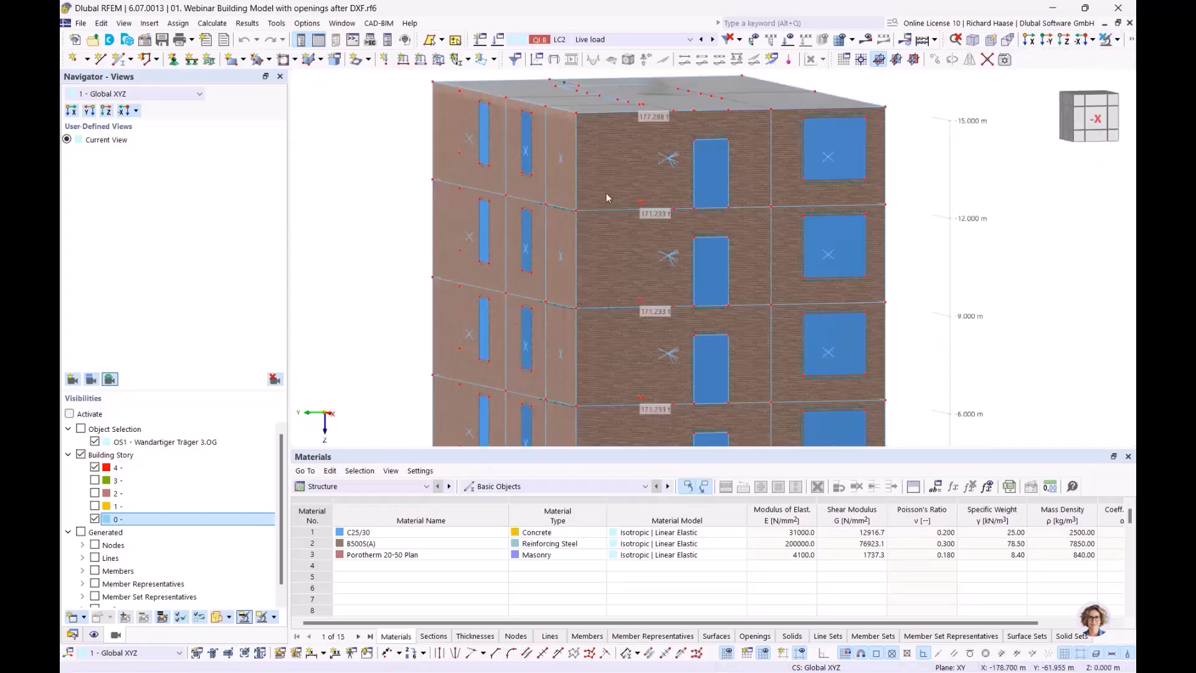
left_click_drag(486, 182, 585, 322)
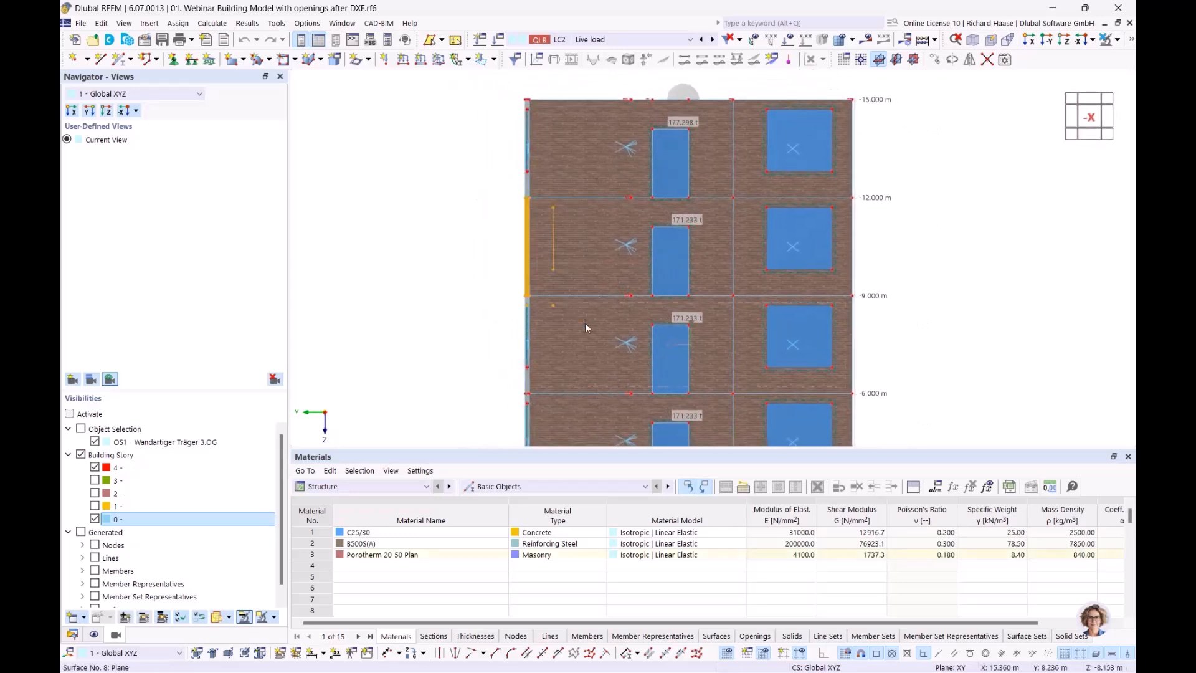
left_click(1118, 39)
left_click(1021, 75)
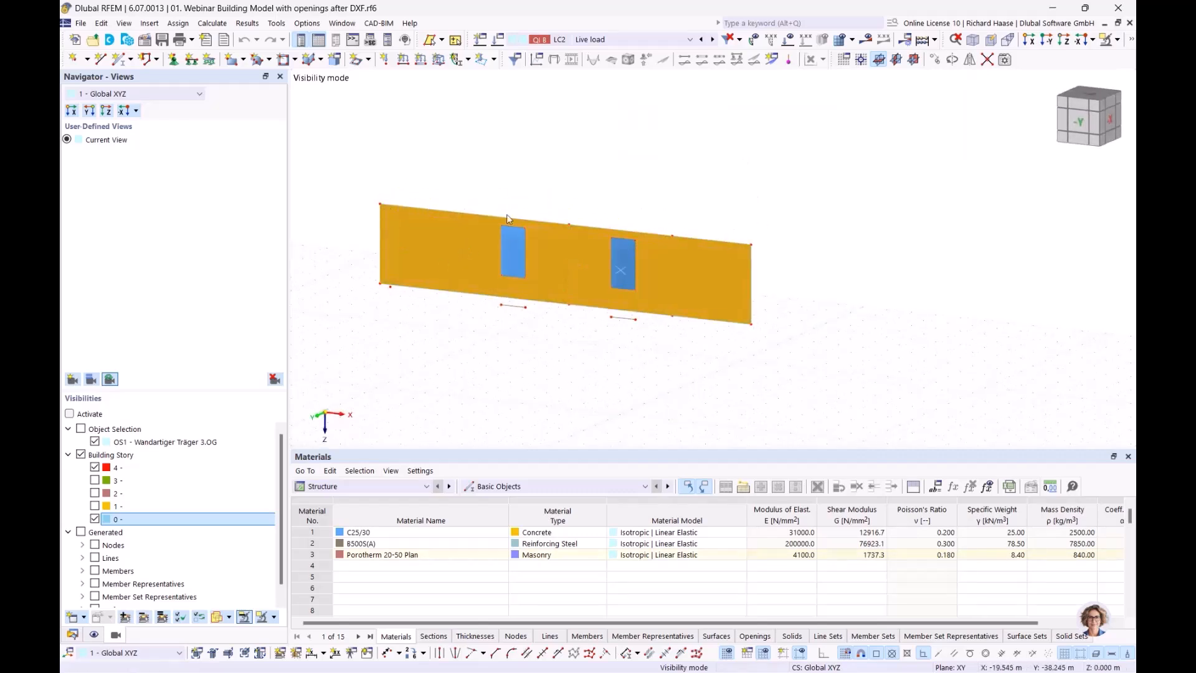
- Deselect the isolated wall panel with its two window openings
left_click(470, 332)
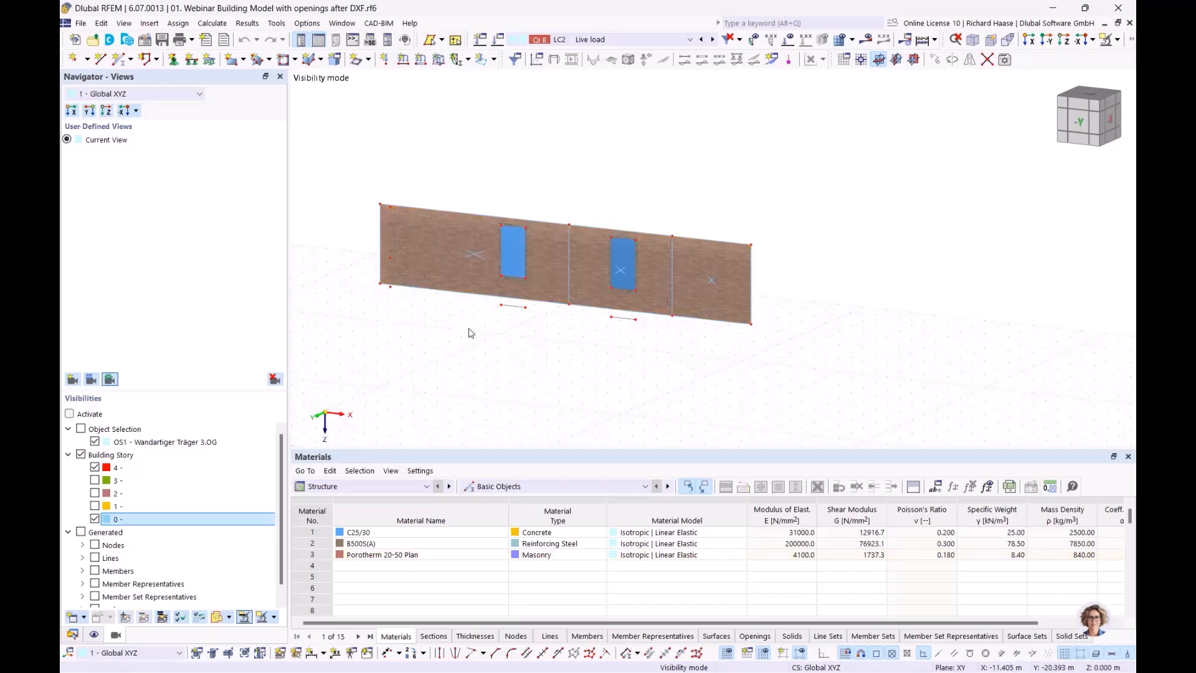
- Open surface cell 12.52's properties, move the dialog aside, then close it
mouse_move(476, 255)
mouse_move(622, 270)
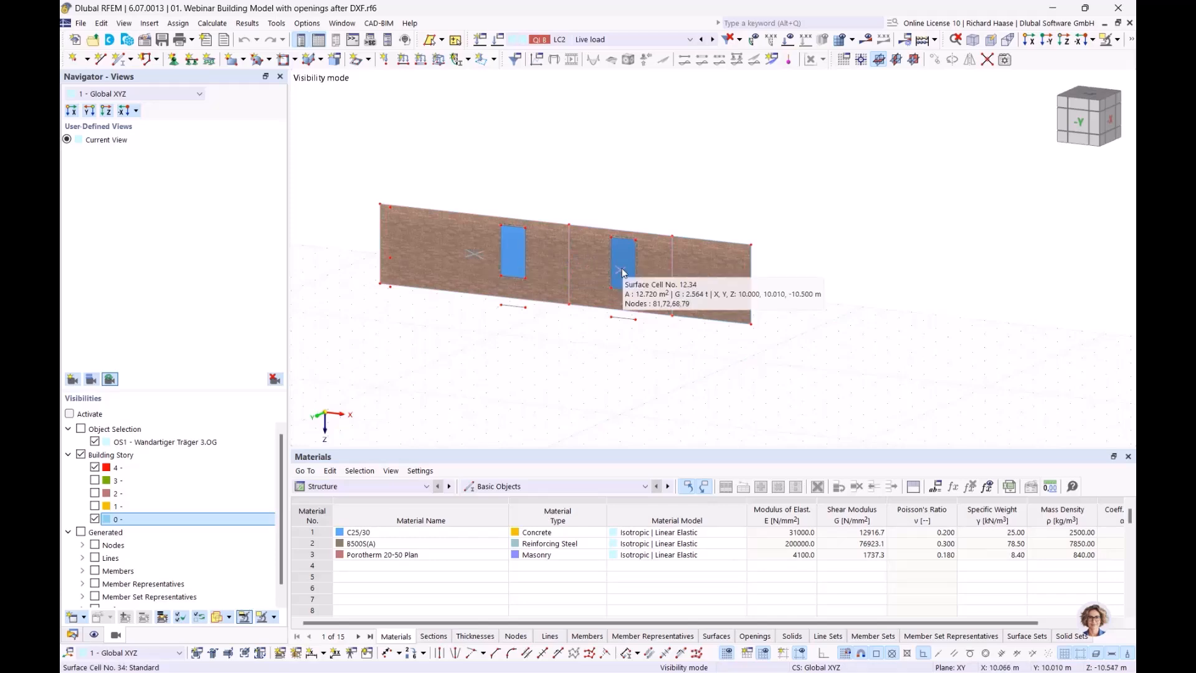
double_click(475, 254)
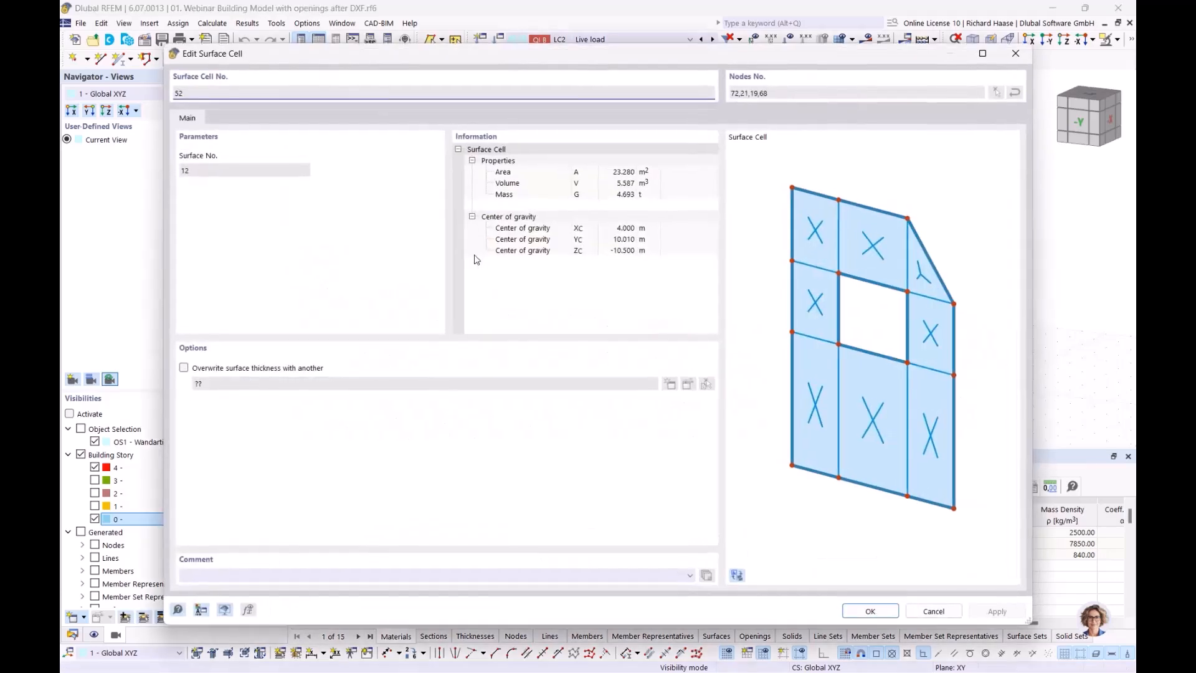
left_click_drag(295, 71, 394, 338)
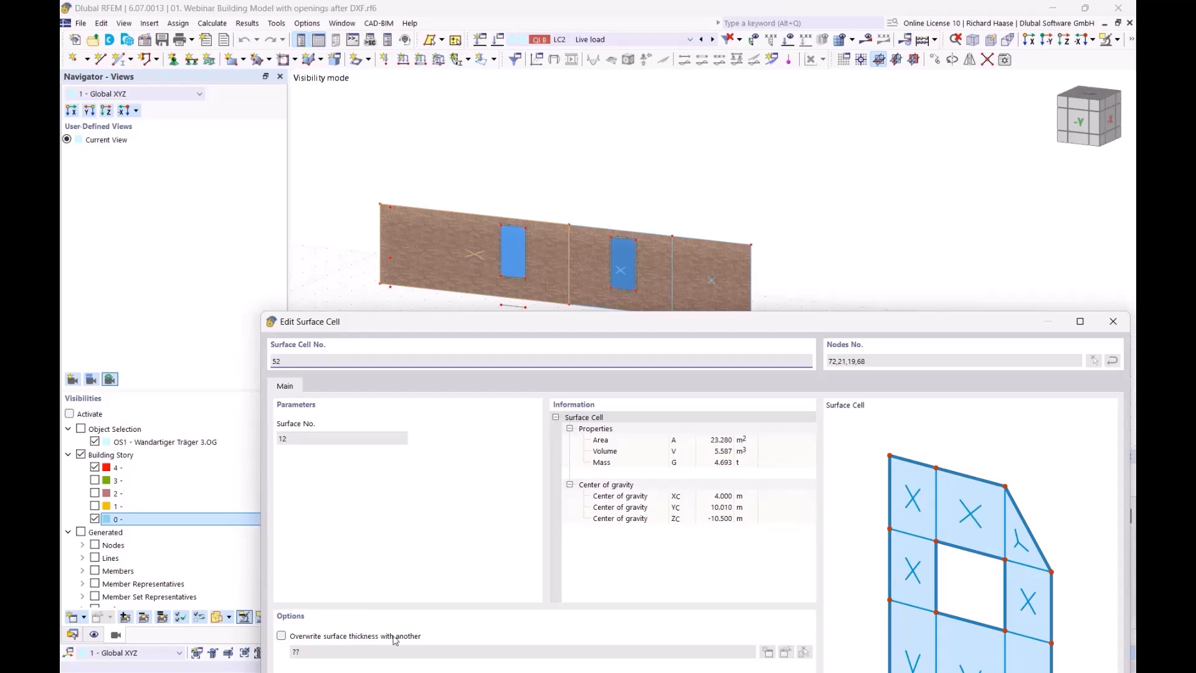
left_click_drag(562, 325, 525, 348)
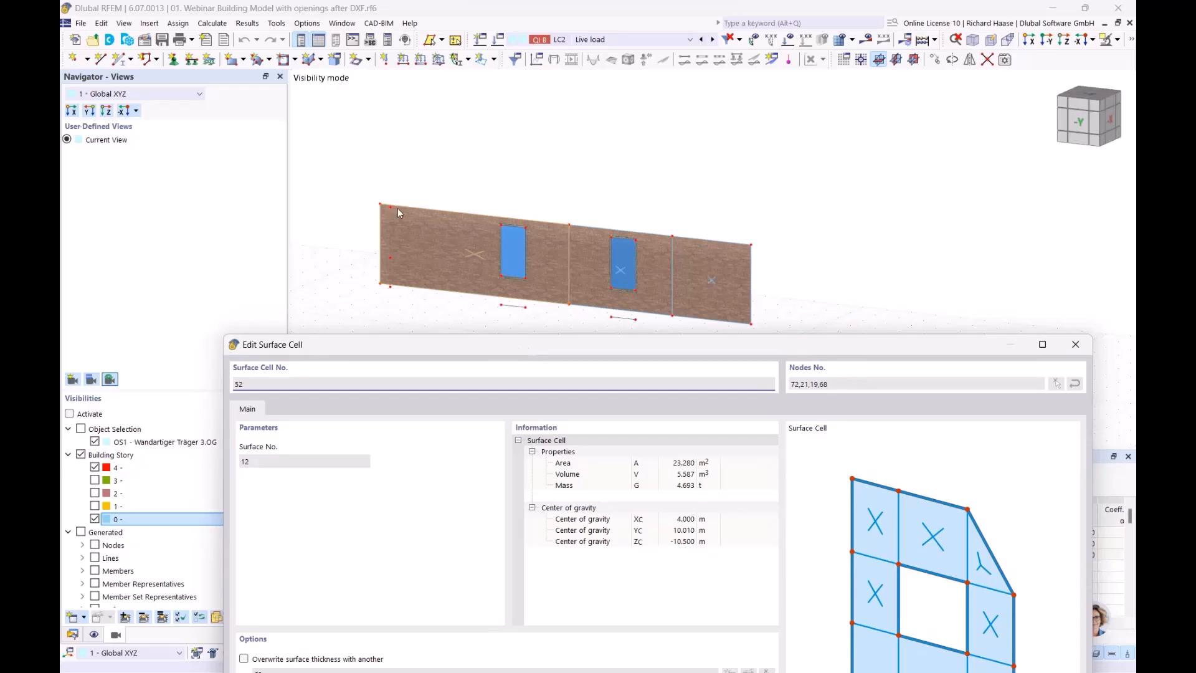
left_click_drag(508, 358, 496, 291)
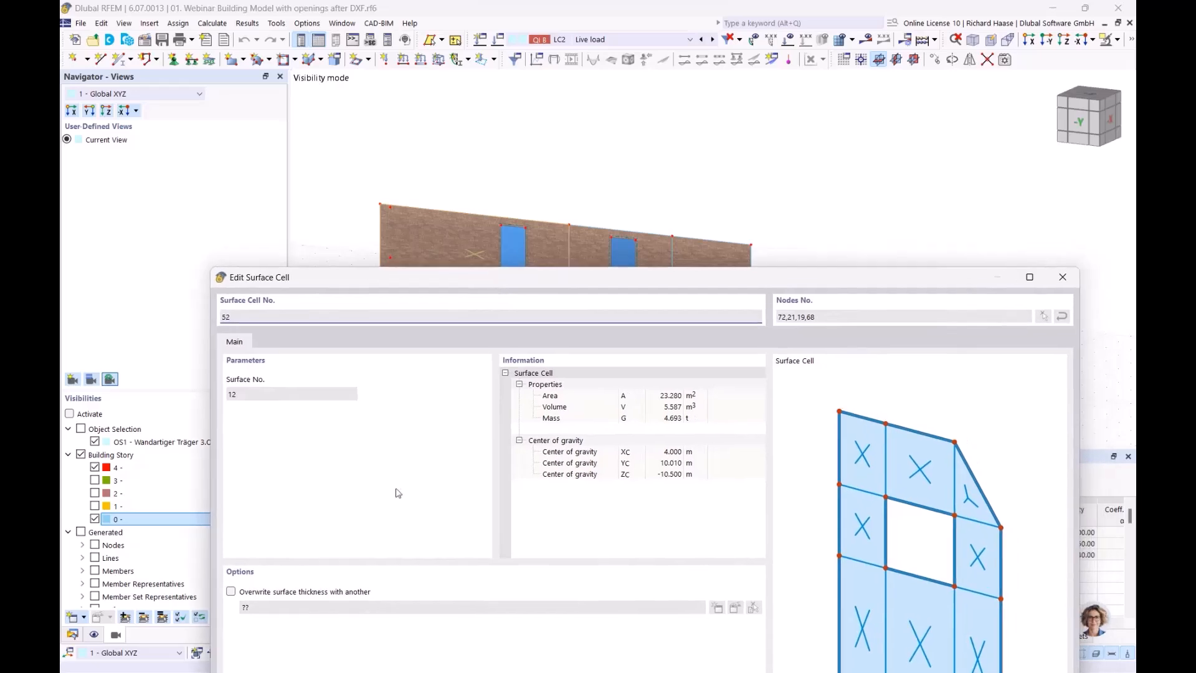
left_click_drag(590, 278, 528, 299)
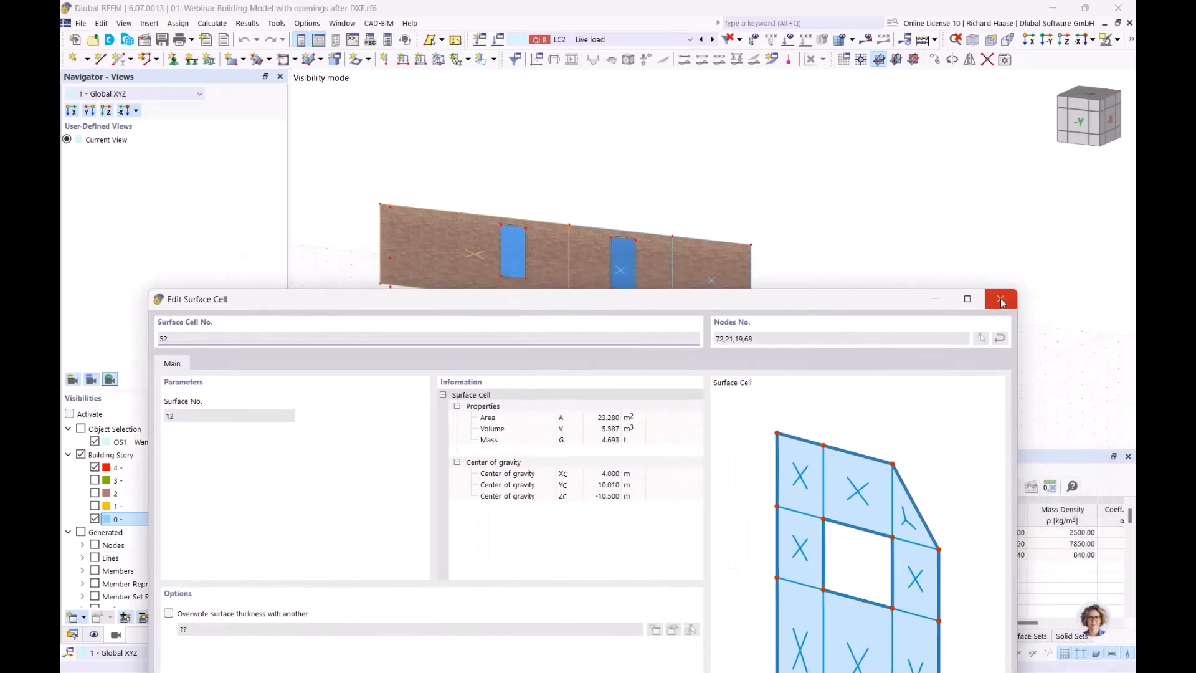
left_click(1008, 304)
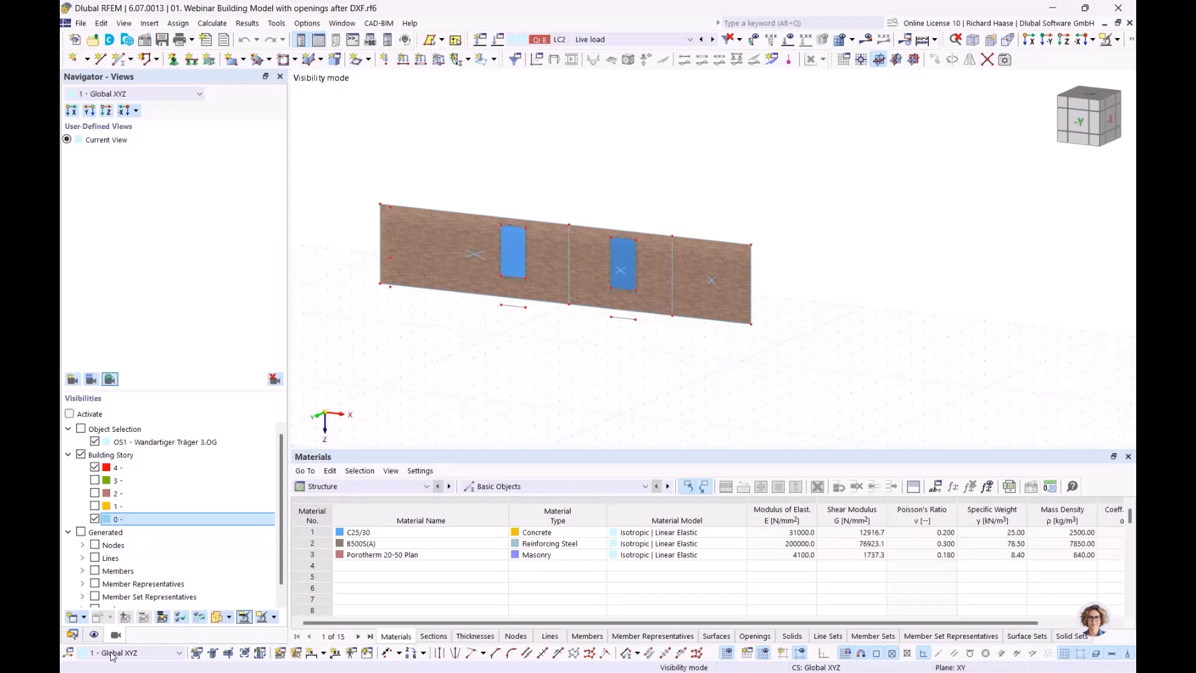
- Return to the Data navigator, select and clear the wall, then cancel visibility mode
left_click(73, 634)
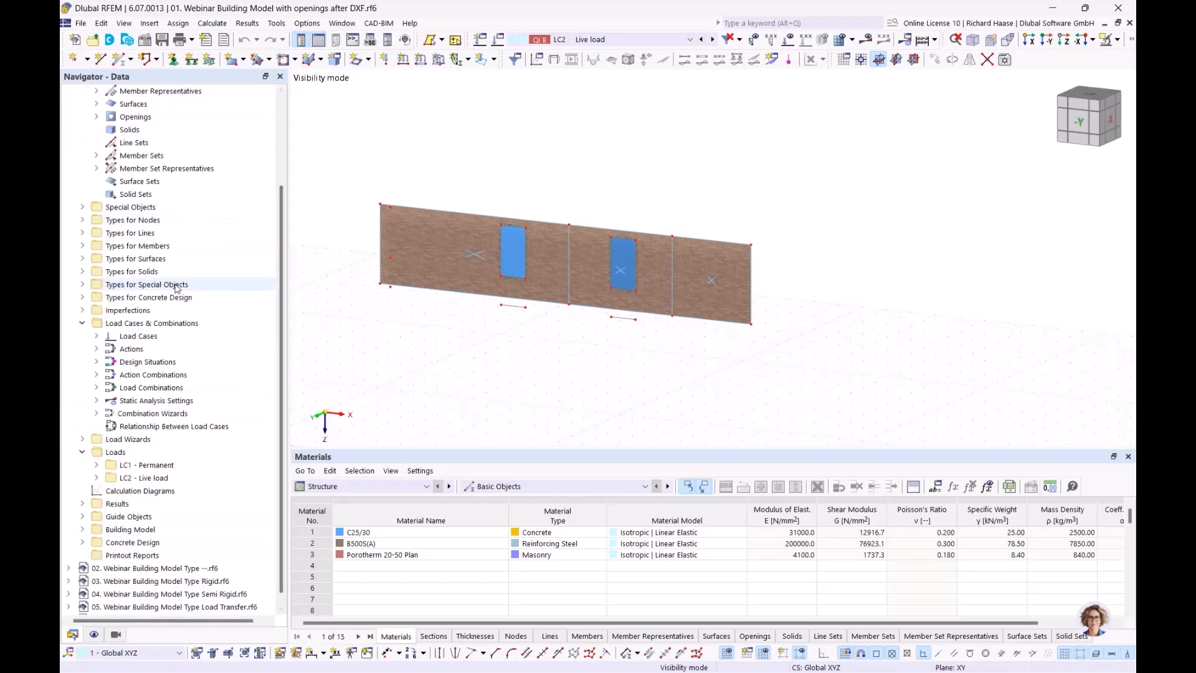
left_click(82, 258)
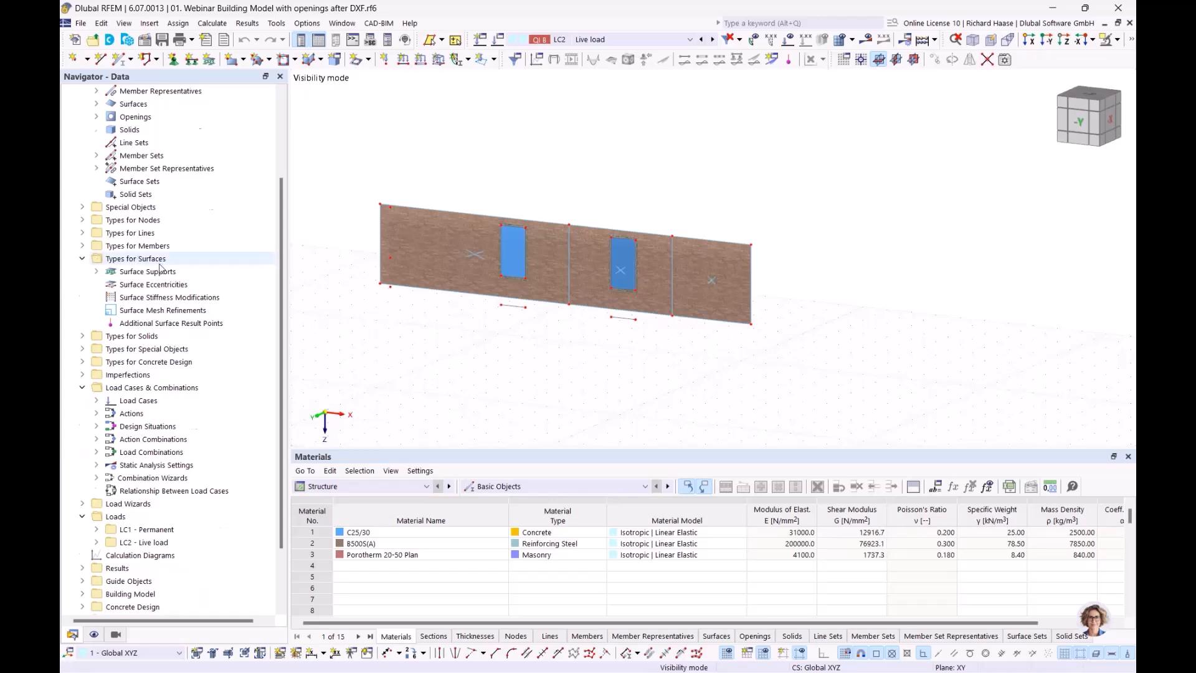
scroll(161, 266, "up", 3)
left_click(150, 298)
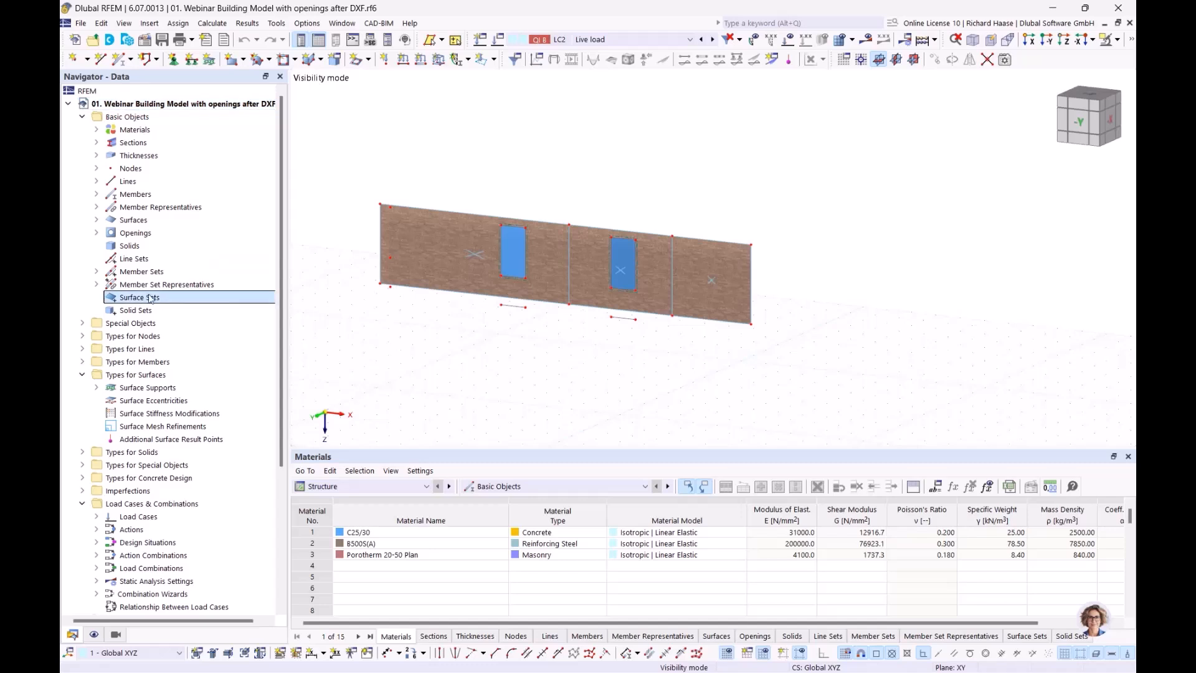
left_click(421, 225)
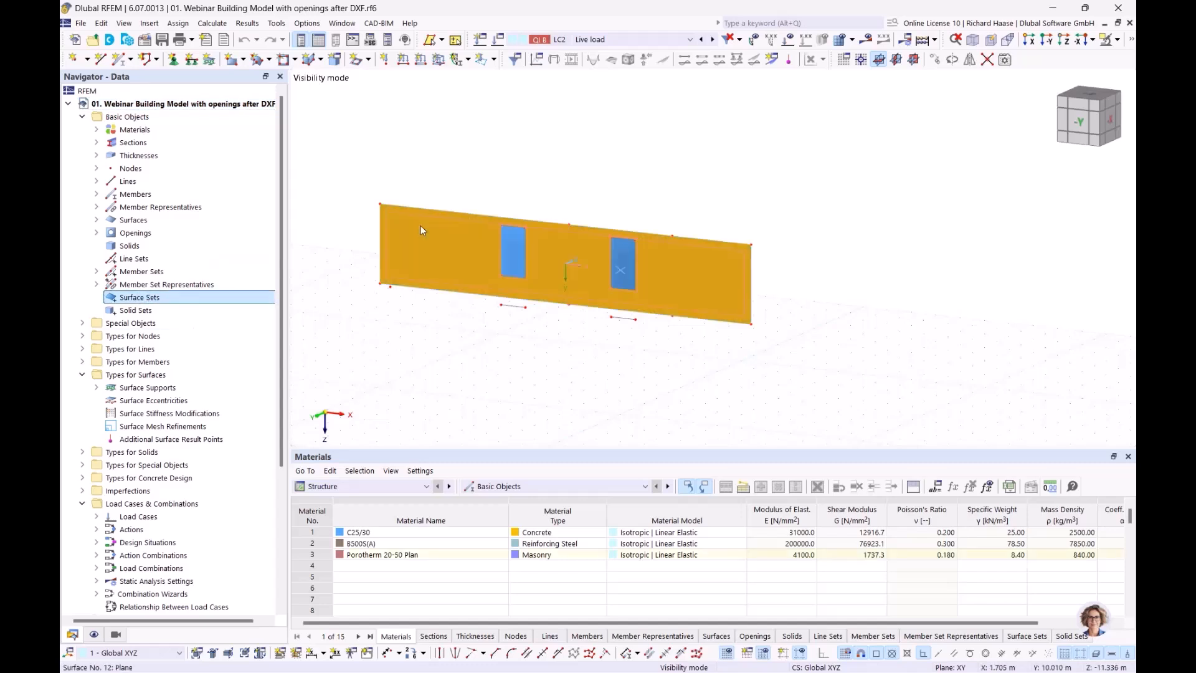
left_click(538, 342)
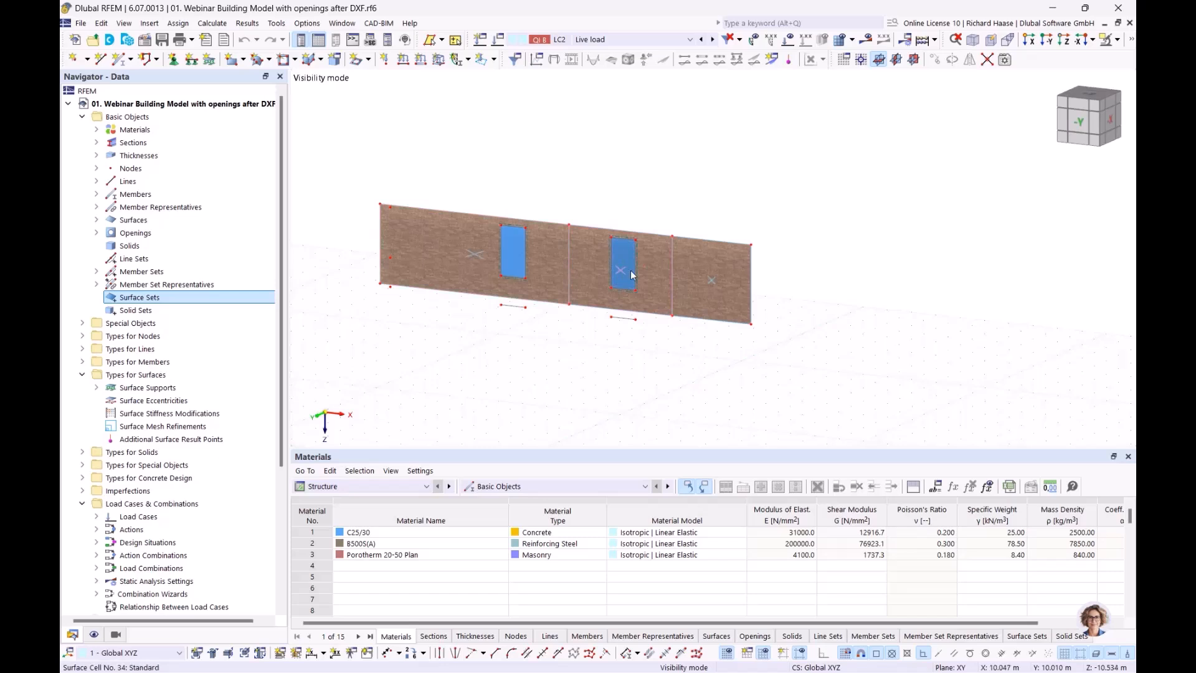
left_click(1109, 40)
left_click(1002, 148)
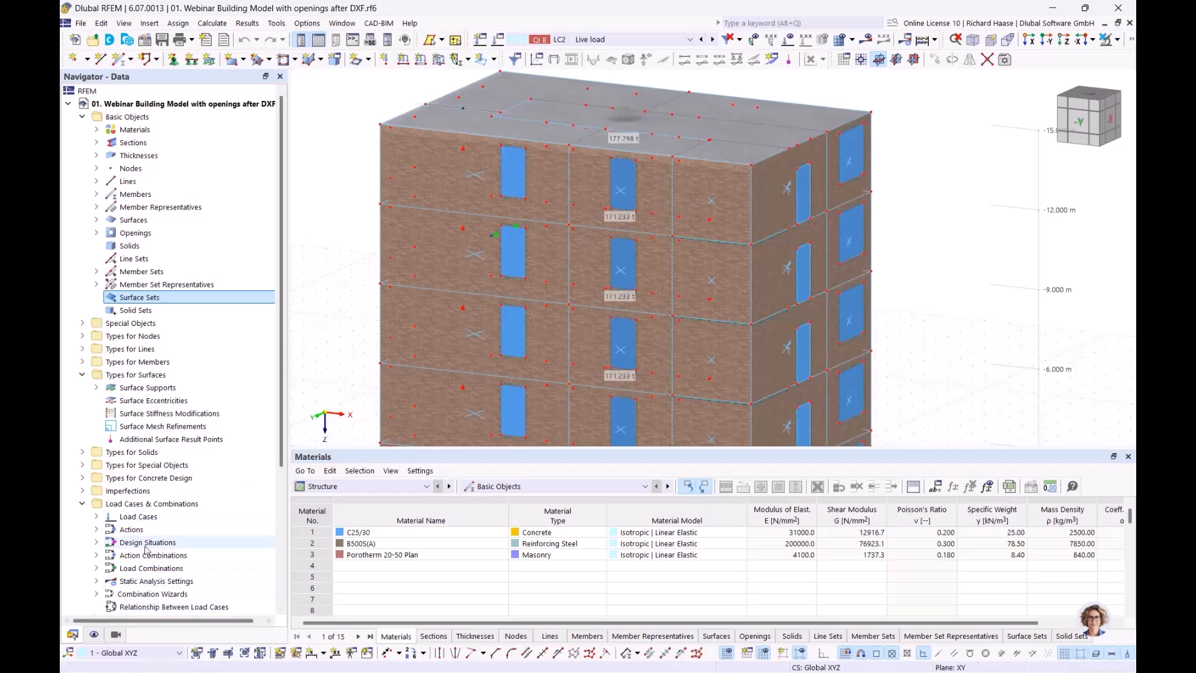
- Expand Concrete Design and its Ultimate Configurations to list 1 - Standard
scroll(148, 547, "down", 5)
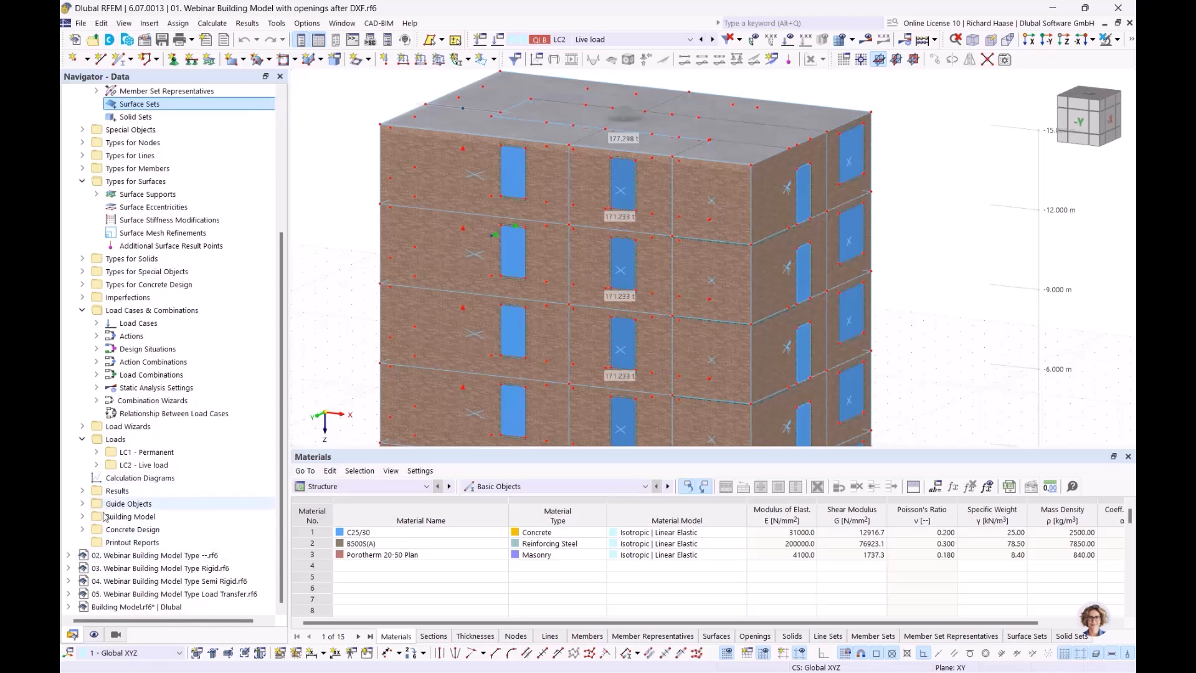
left_click(82, 530)
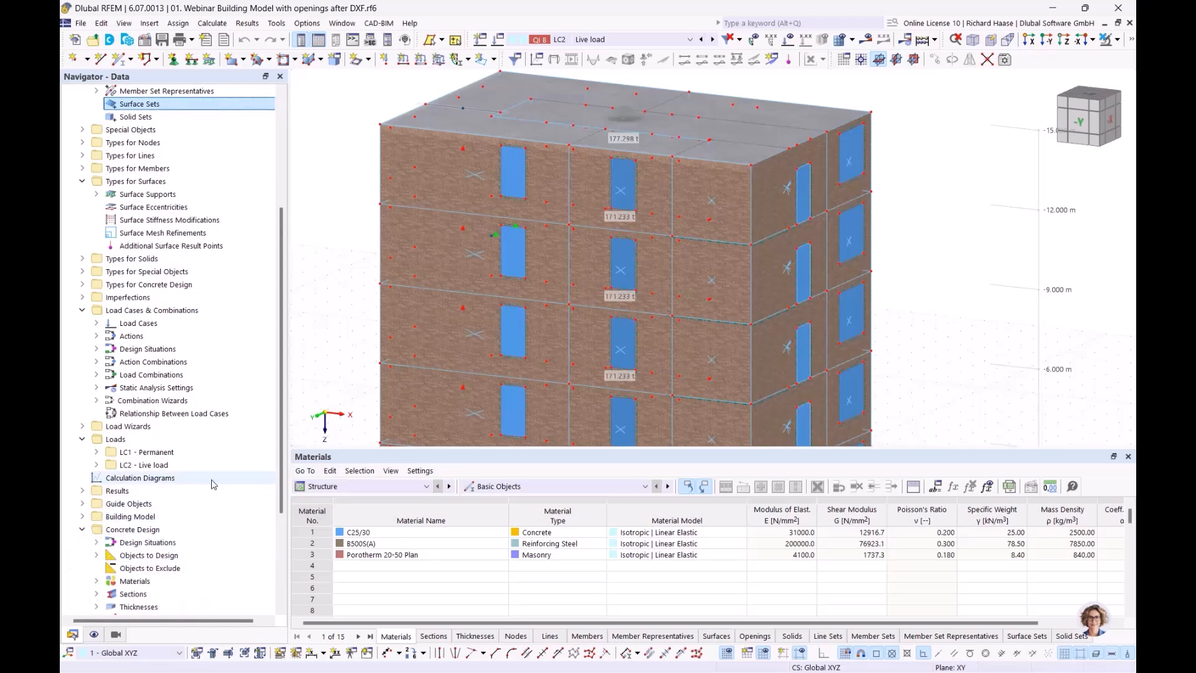
scroll(212, 486, "down", 4)
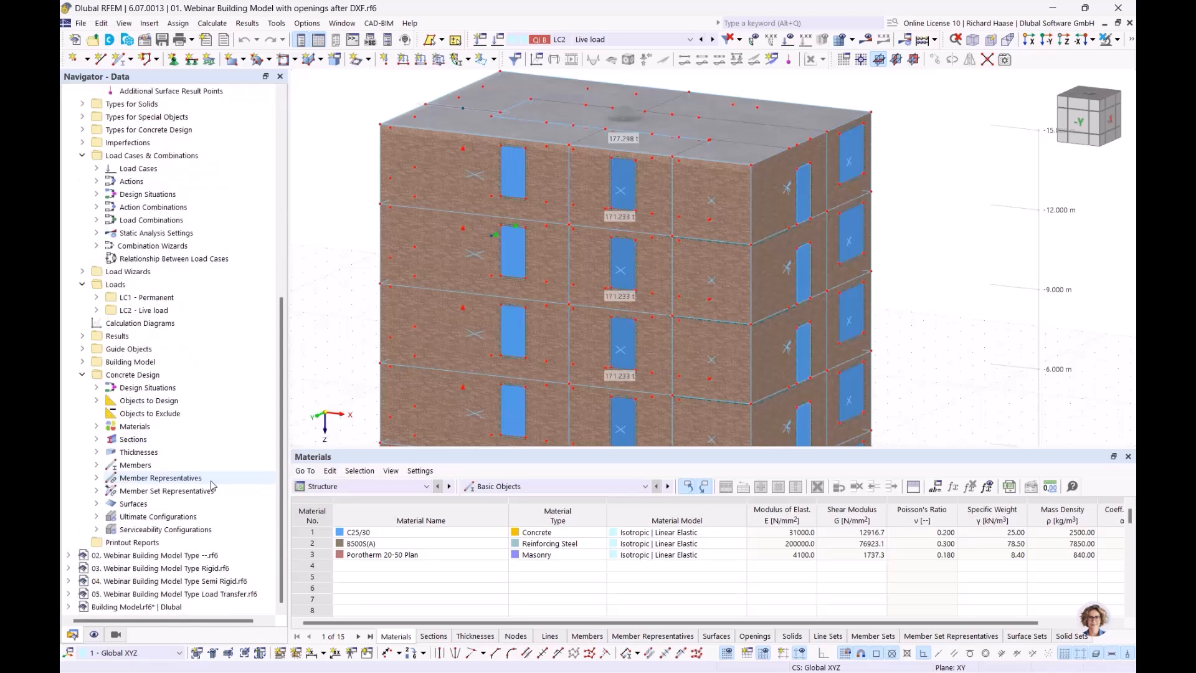
left_click(96, 516)
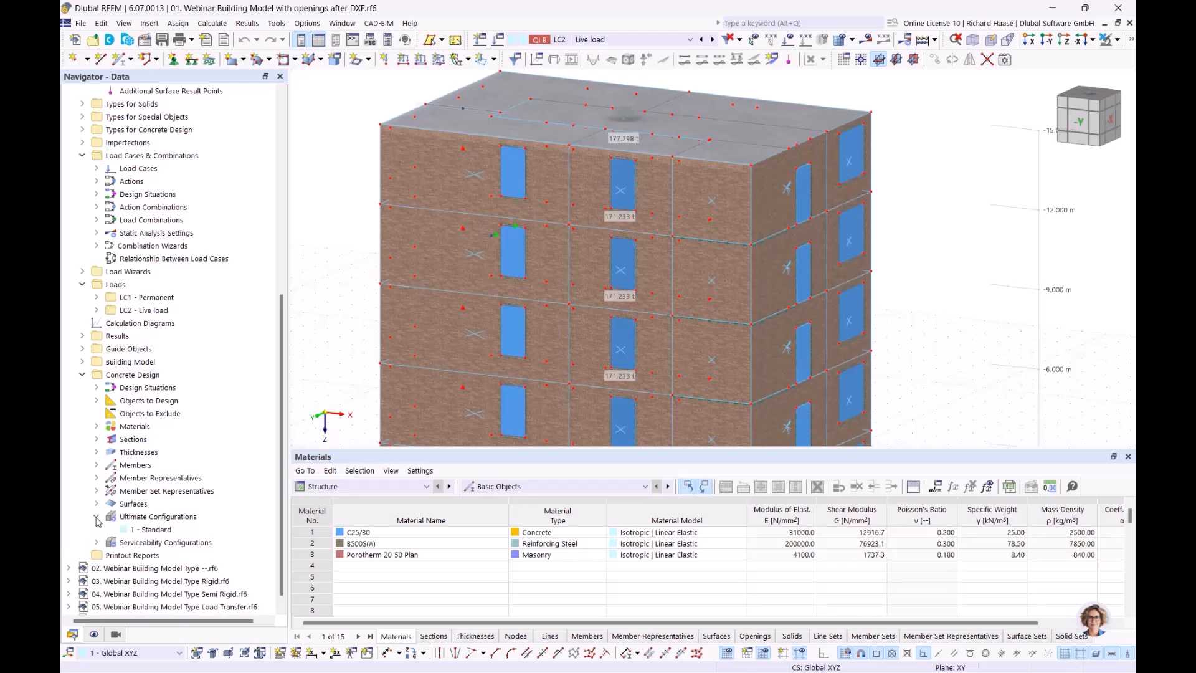
double_click(154, 531)
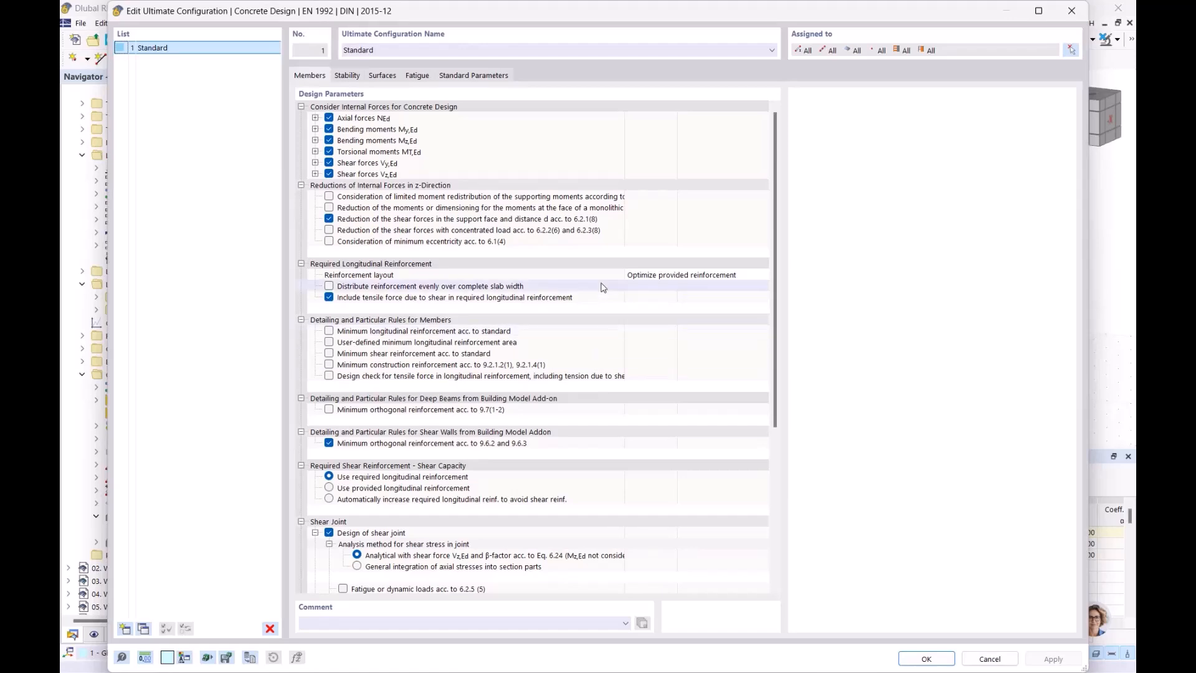
scroll(603, 289, "down", 7)
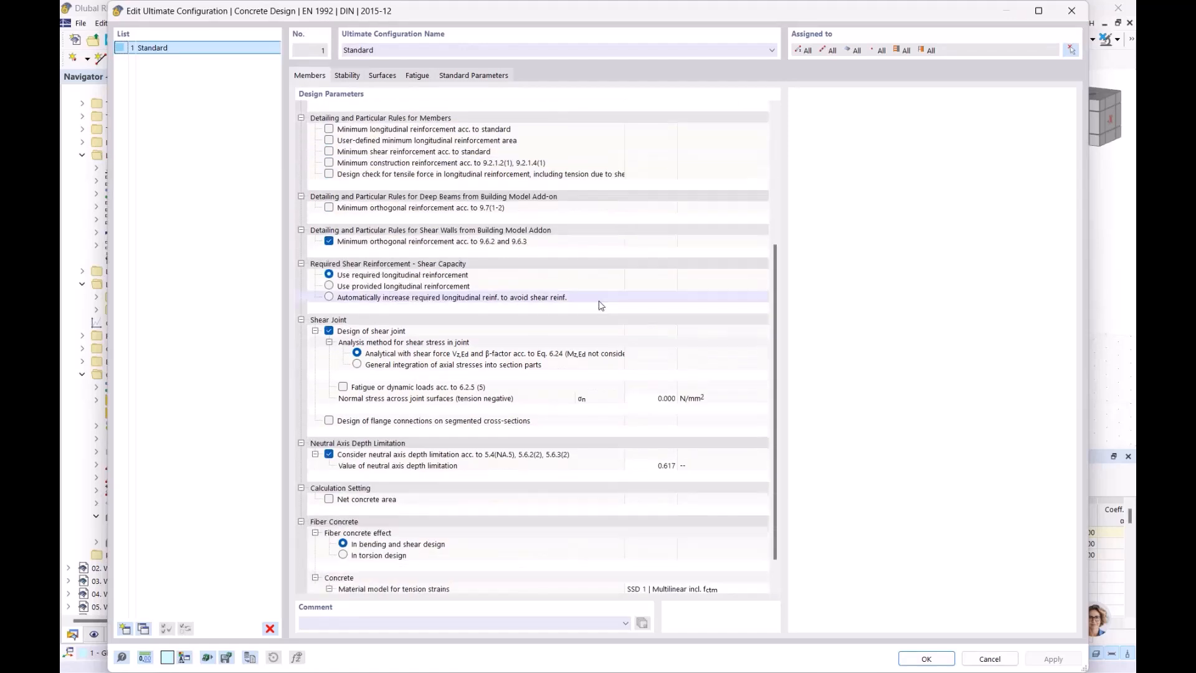
scroll(601, 305, "up", 6)
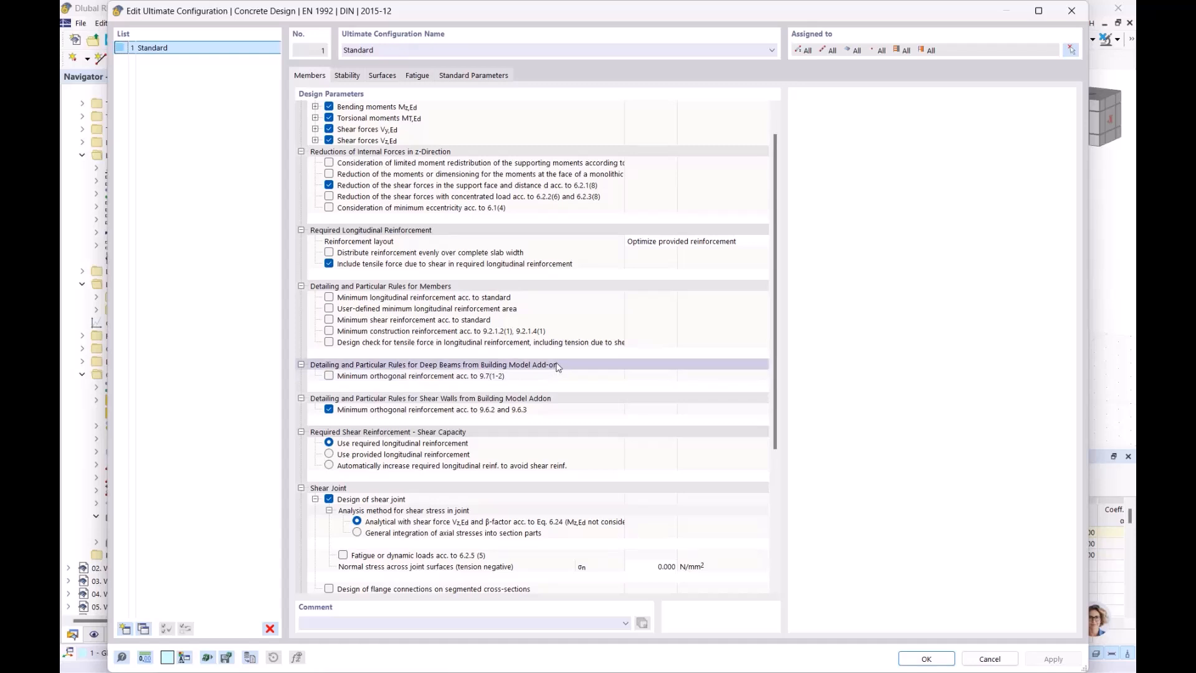
left_click(533, 401)
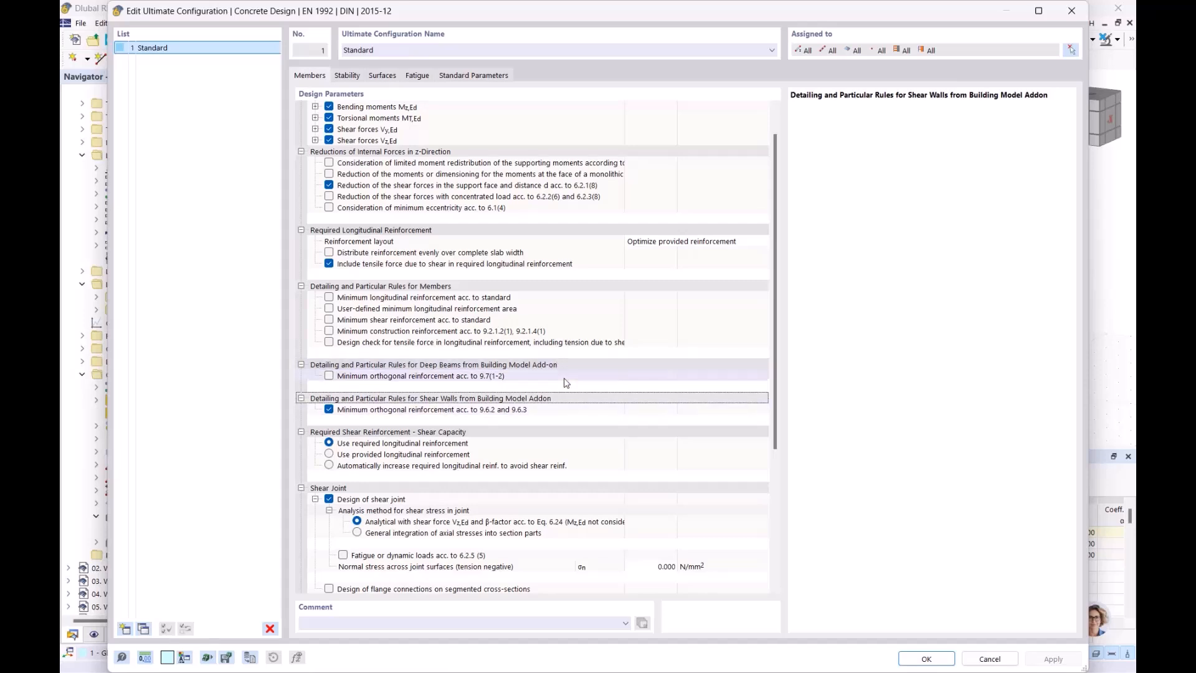
left_click(1072, 11)
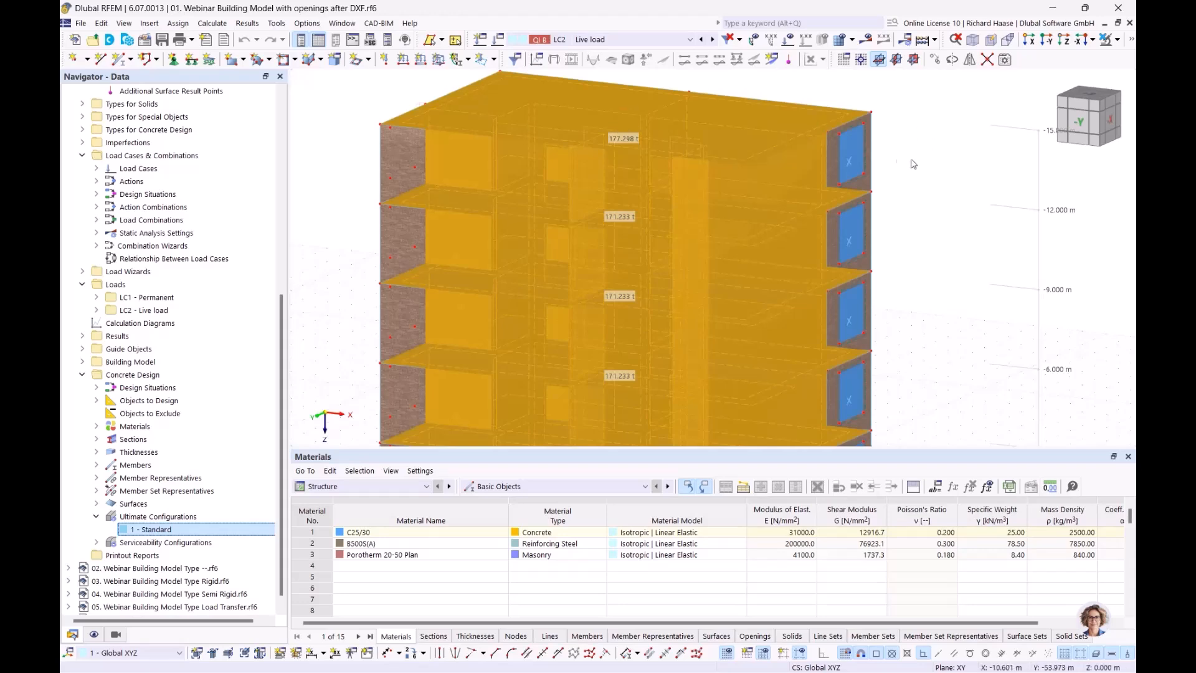
- Show LC1 - Permanent loads on the transparent building viewed straight from -Y
left_click(954, 191)
scroll(944, 212, "down", 1)
middle_click_drag(901, 208, 755, 227)
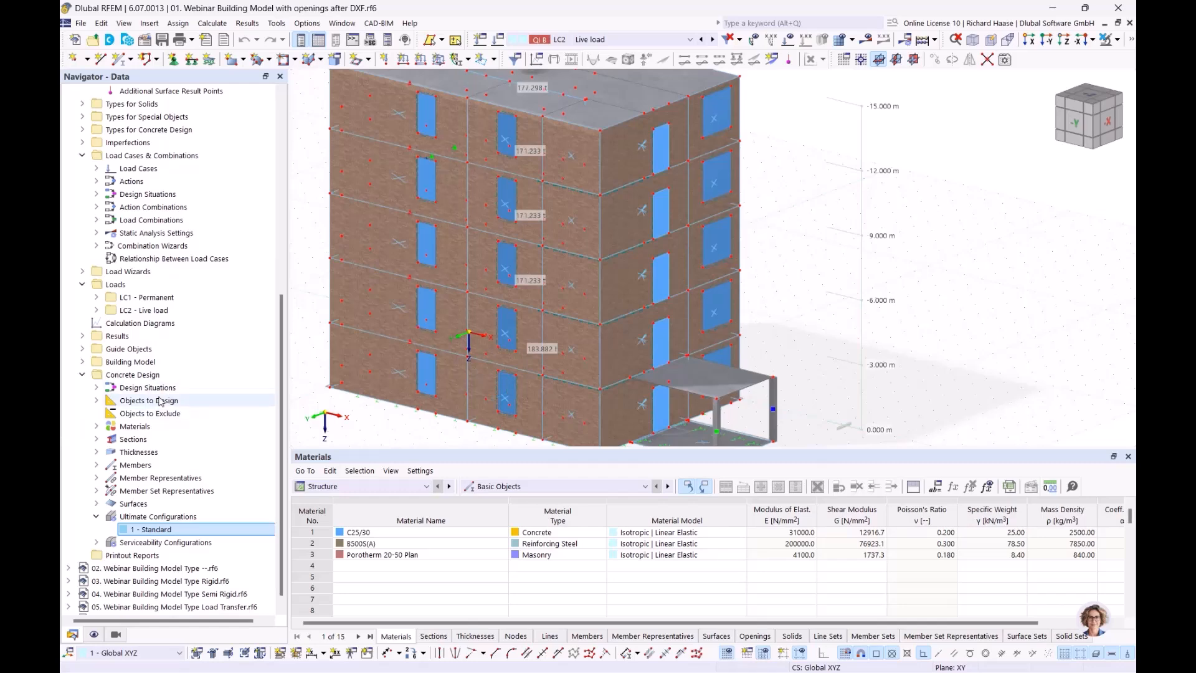
left_click(173, 298)
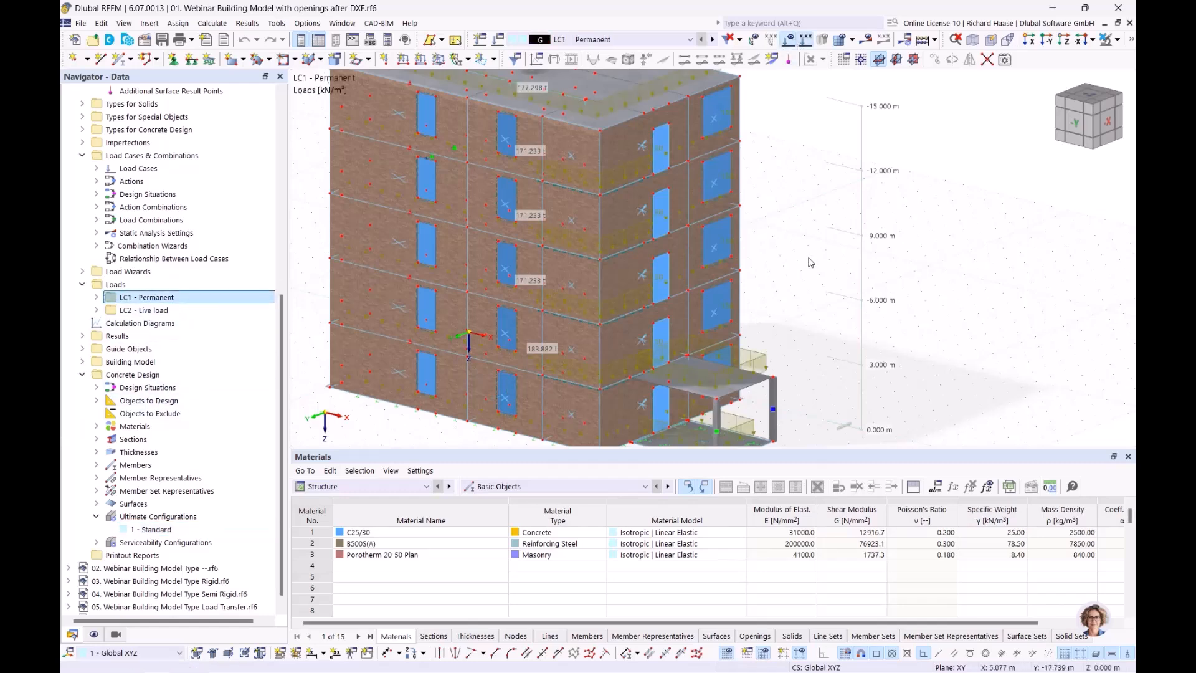
left_click(789, 39)
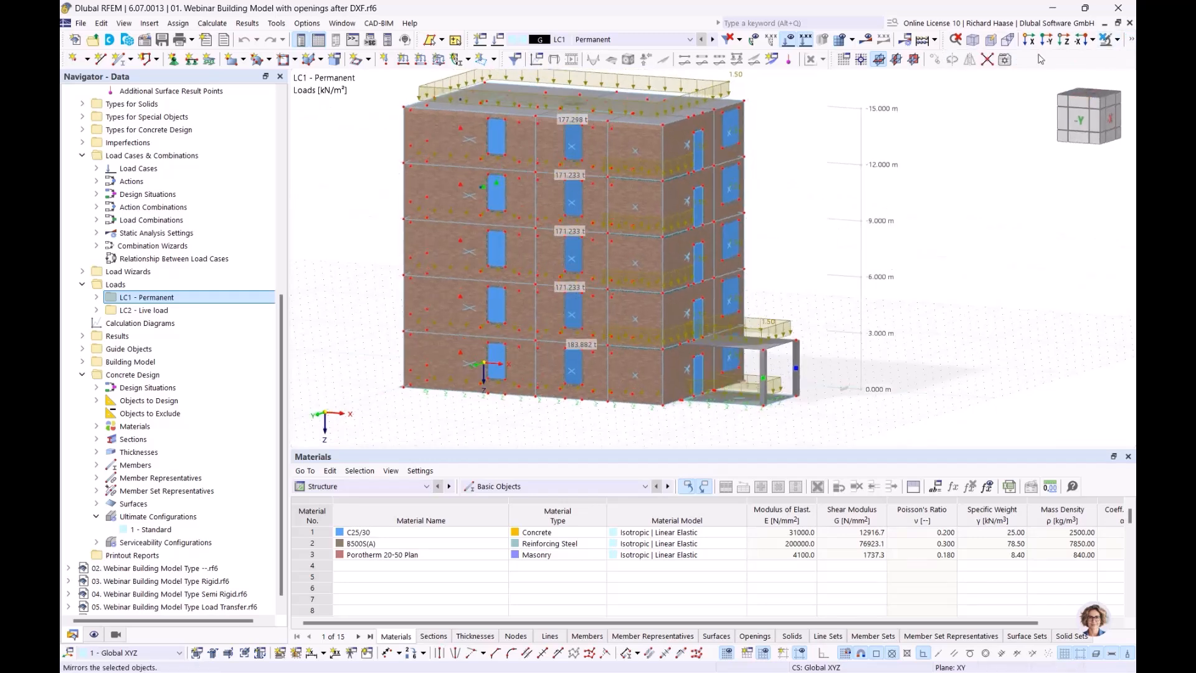
left_click(1130, 40)
left_click(956, 61)
middle_click_drag(956, 243, 979, 235, "ctrl")
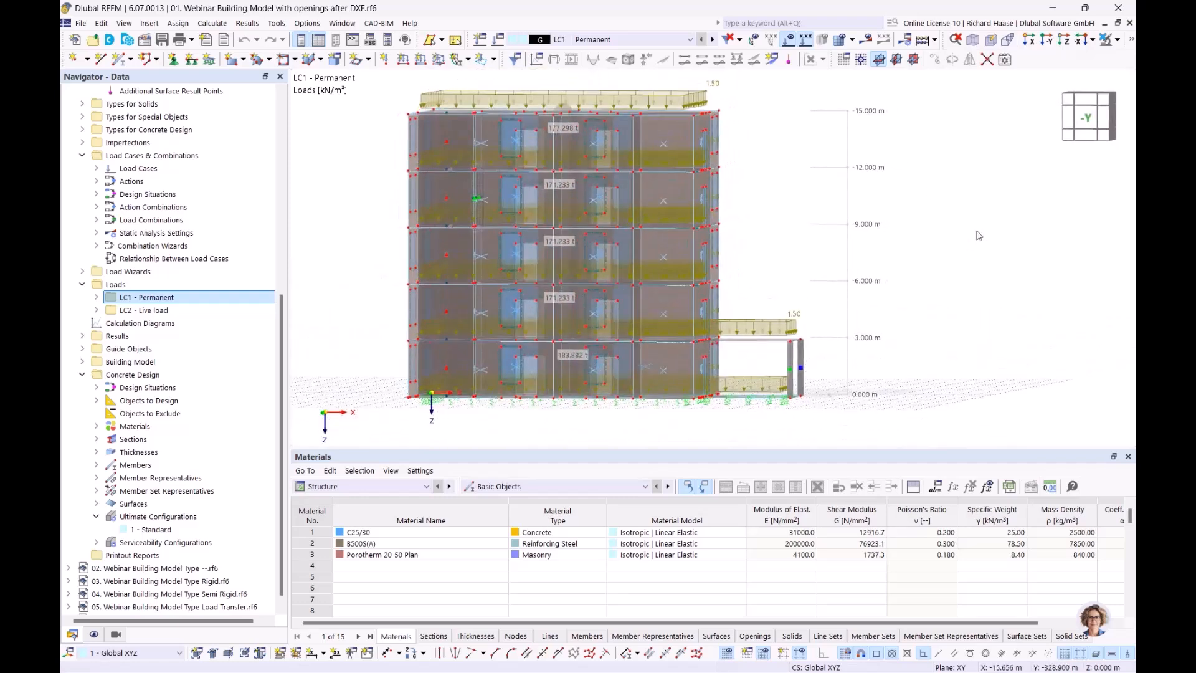
left_click(1088, 118)
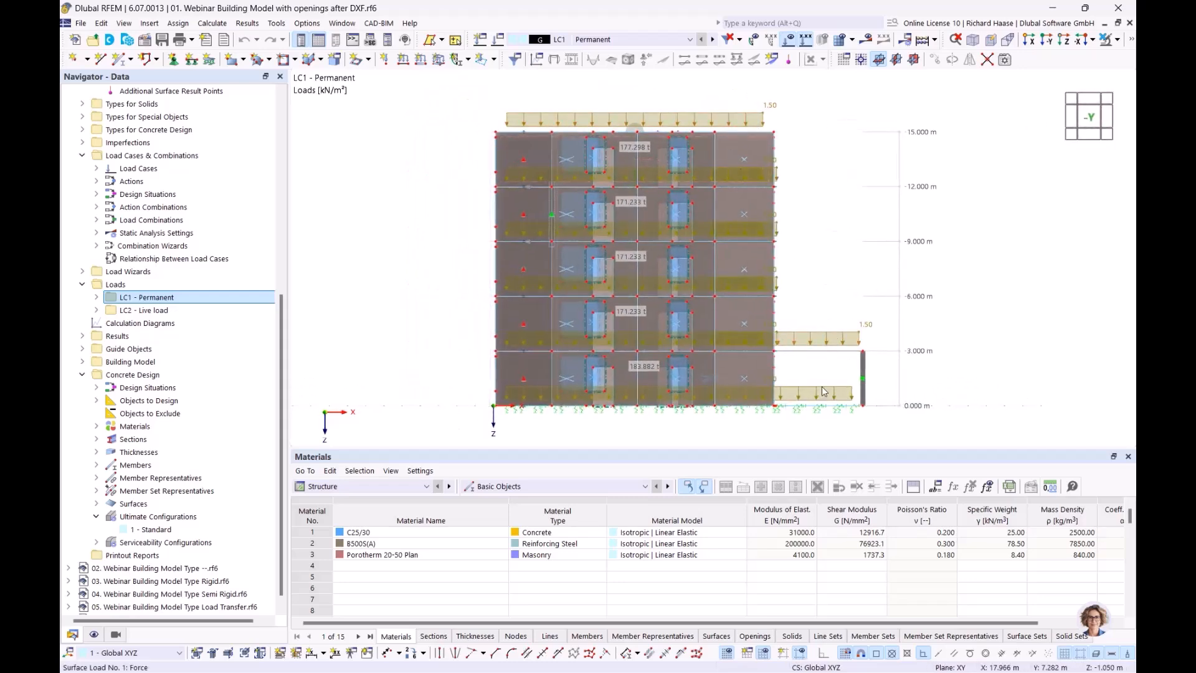
- Switch to LC2 - Live load in perspective and expand Load Wizards in the navigator
left_click(713, 40)
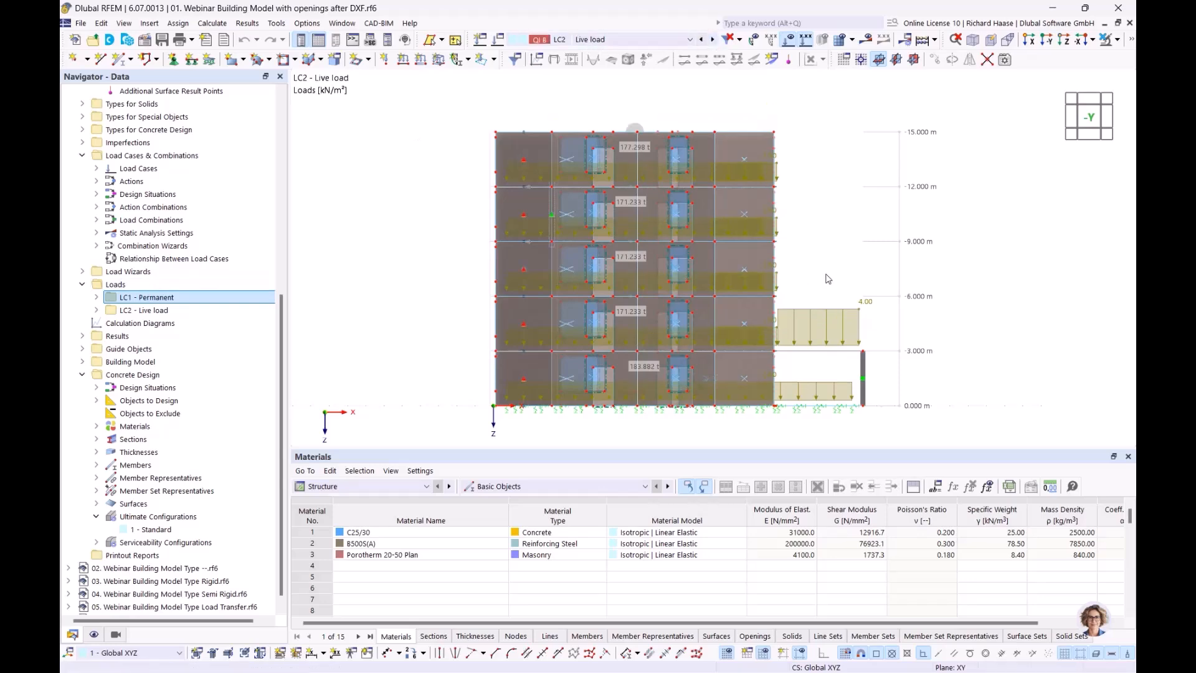
middle_click_drag(846, 267, 804, 269, "ctrl")
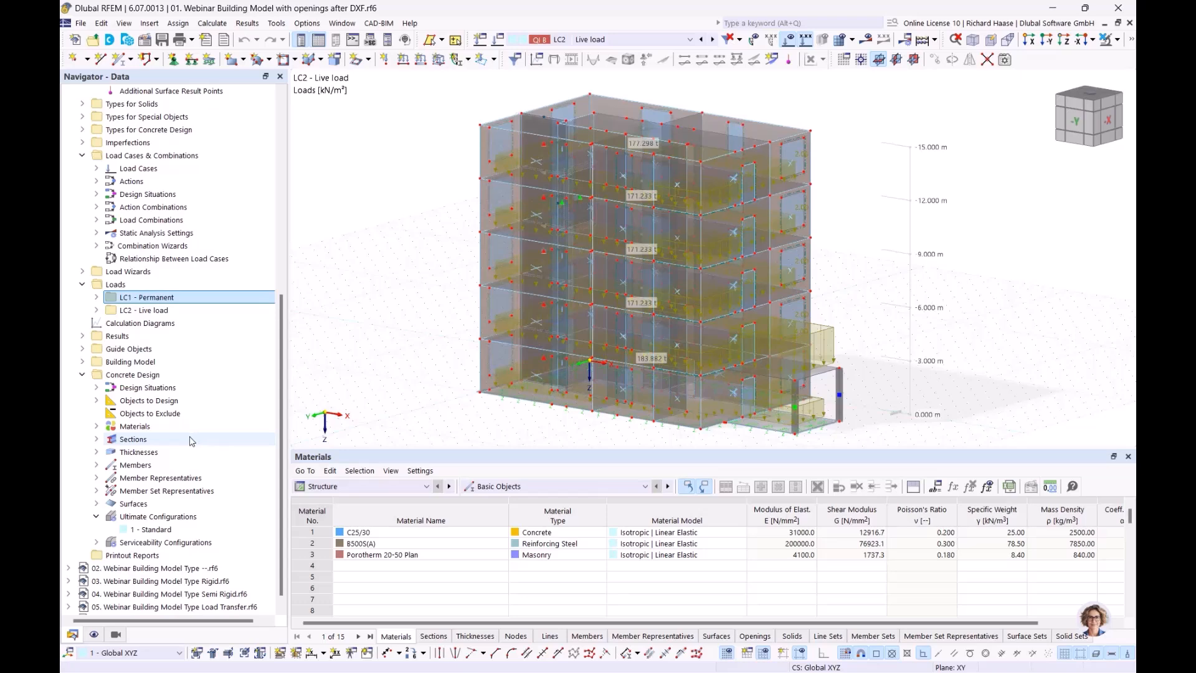
scroll(190, 440, "up", 4)
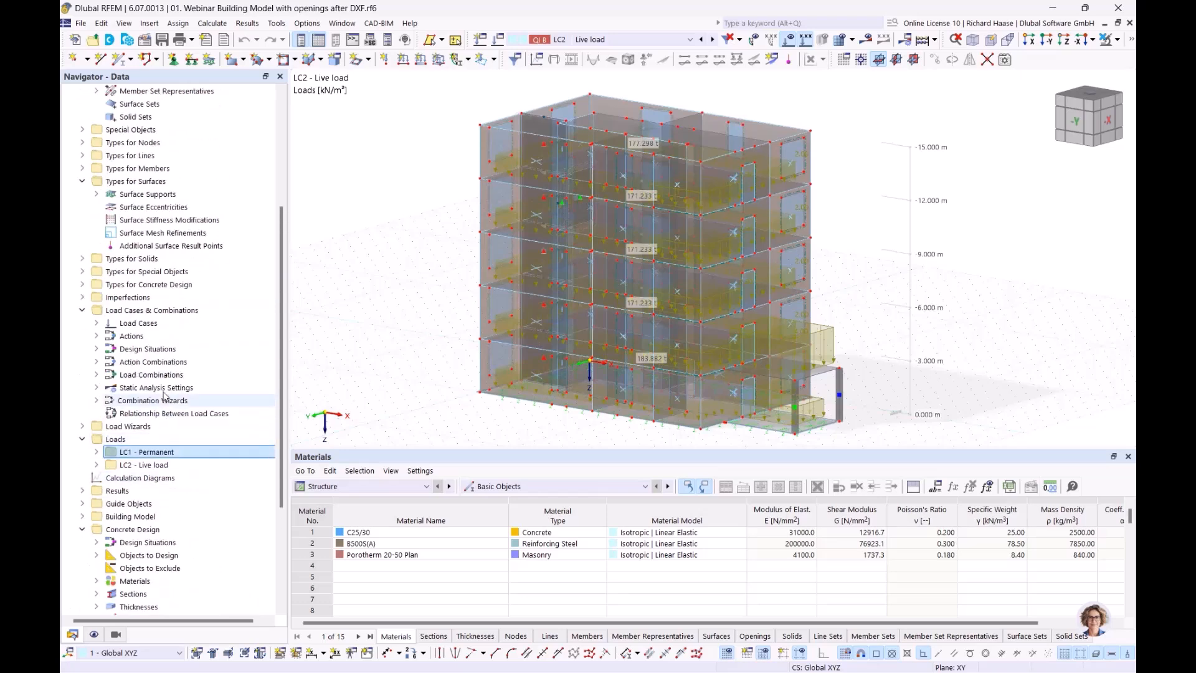
scroll(112, 352, "down", 4)
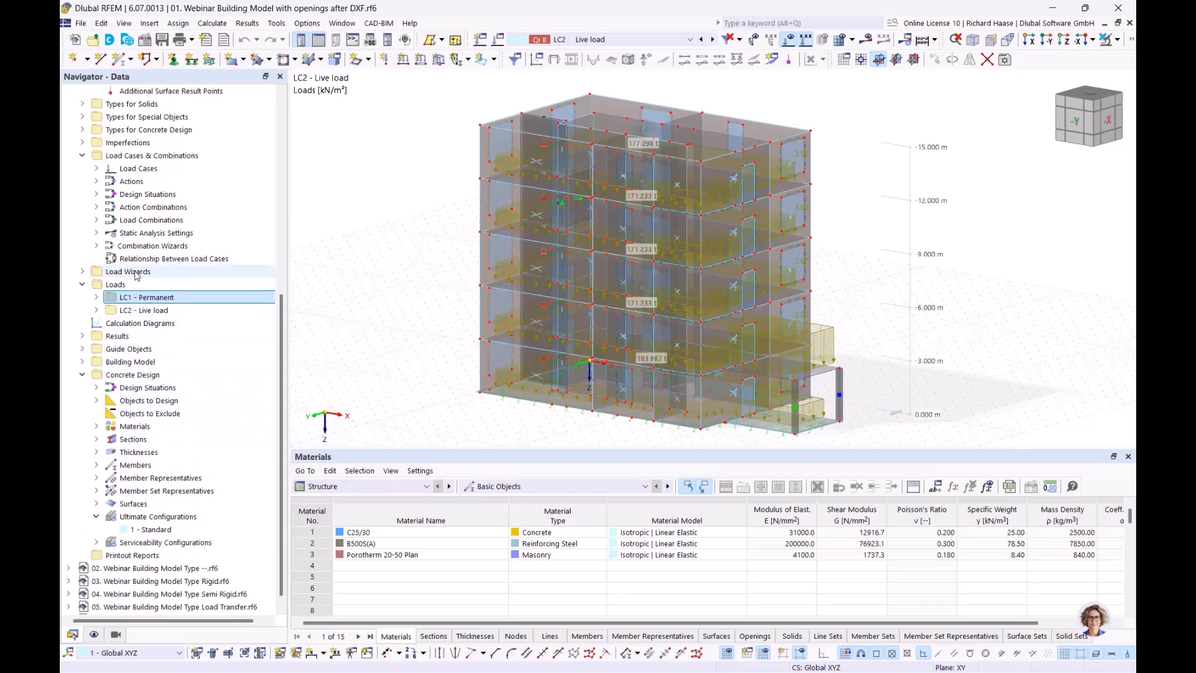
left_click(90, 273)
left_click(87, 274)
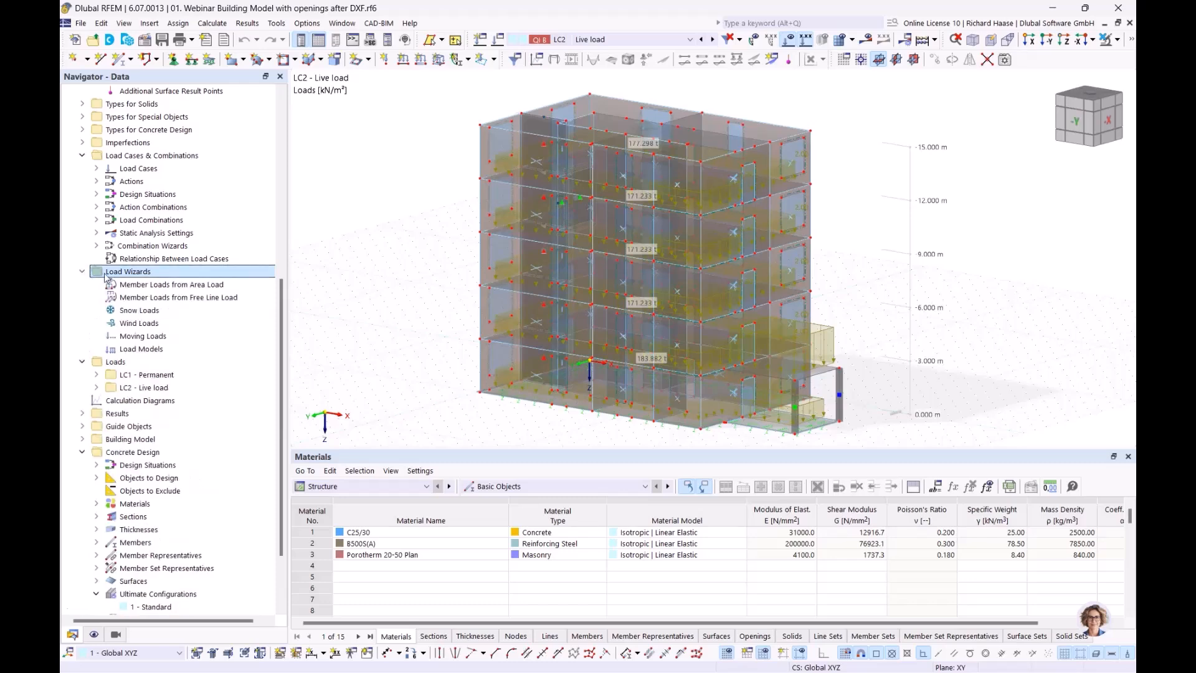
- Start a new wind load wizard and pick base corner nodes 24, 11, 12 and 18
right_click(139, 328)
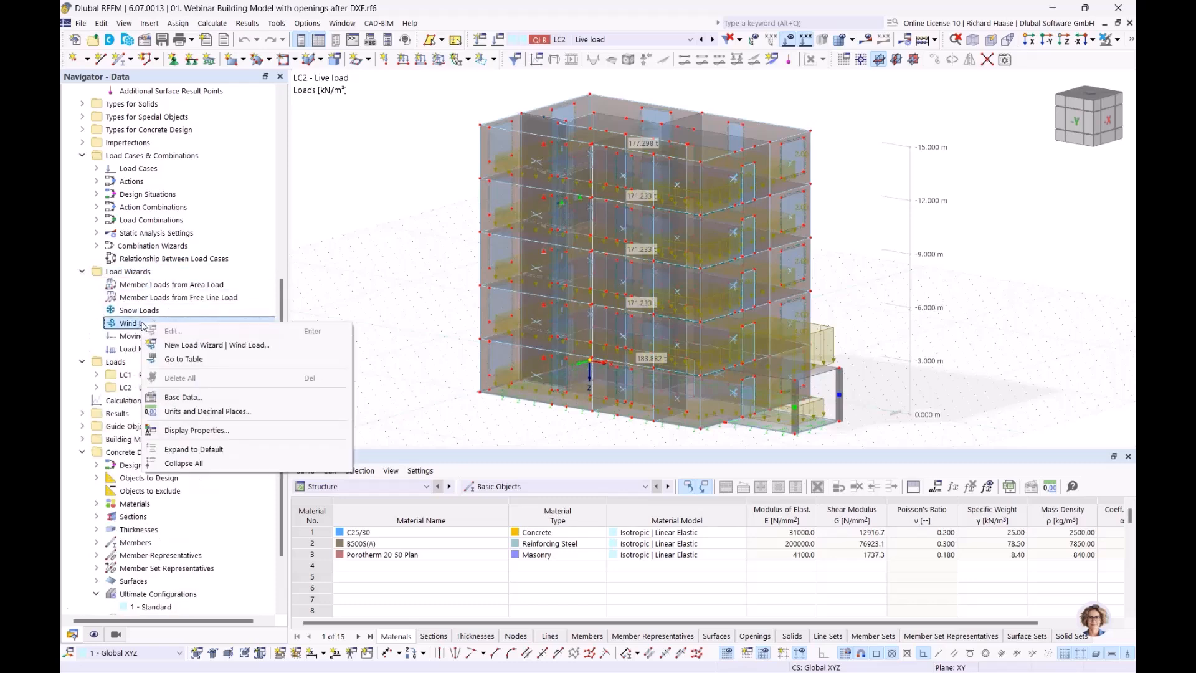
left_click(223, 350)
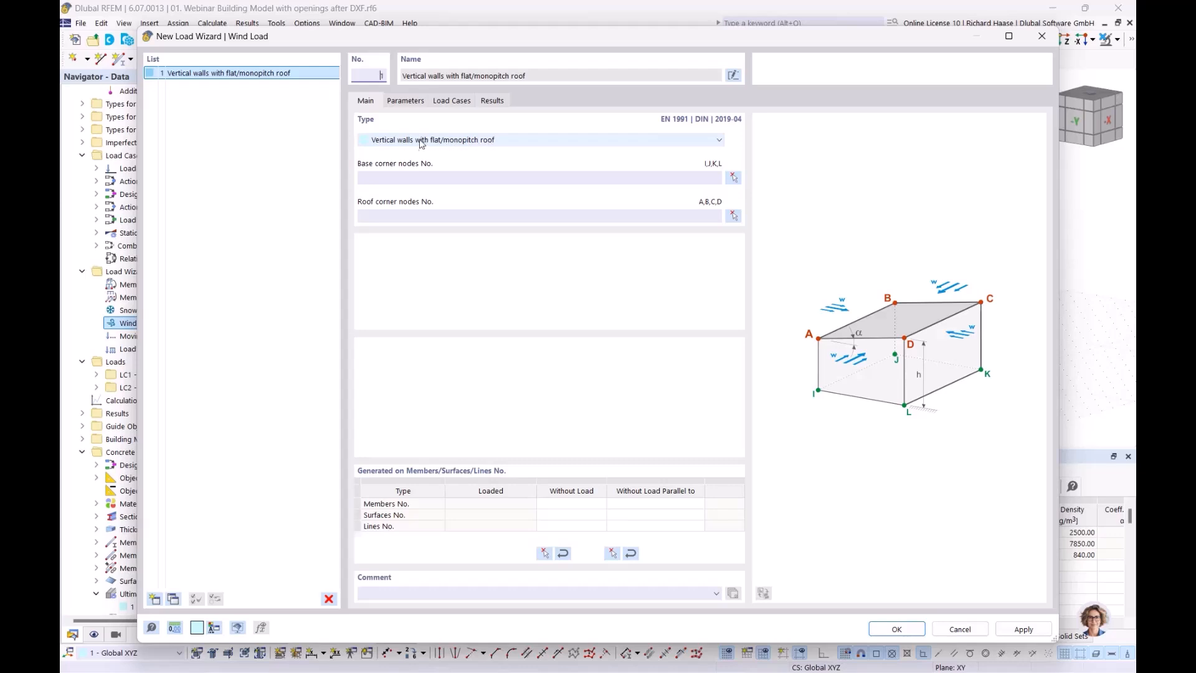
left_click(733, 179)
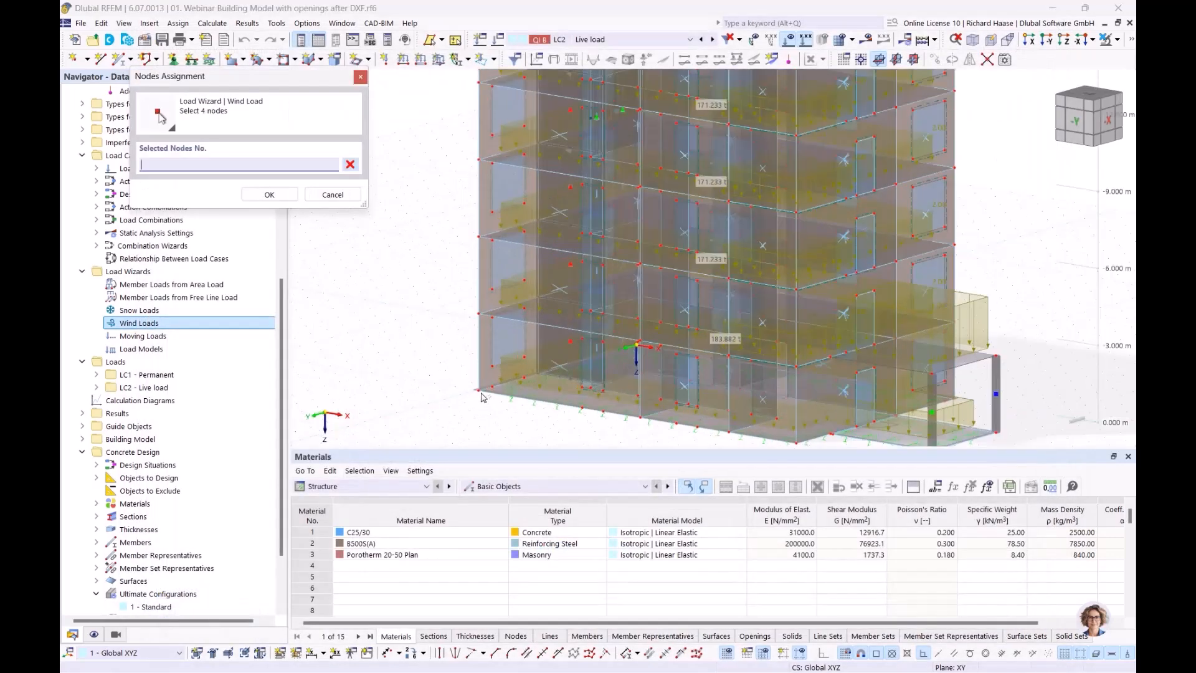
left_click(480, 391)
scroll(618, 384, "up", 2)
scroll(618, 385, "up", 2)
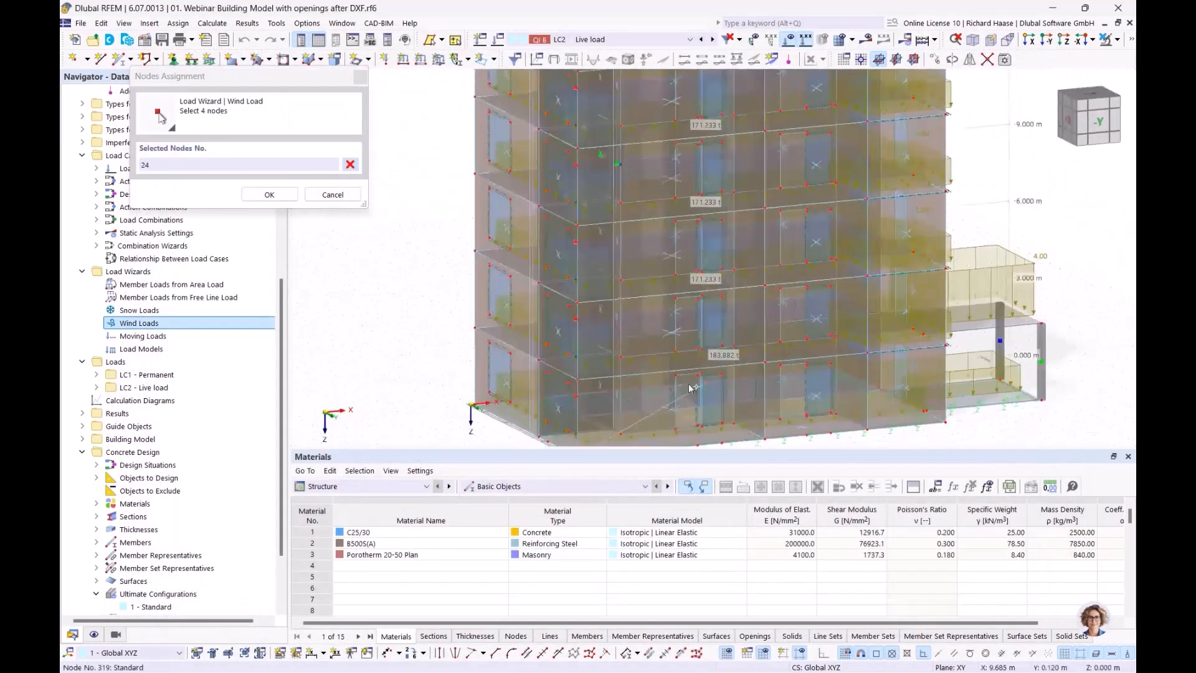
left_click(471, 404)
middle_click_drag(471, 405, 884, 416, "ctrl")
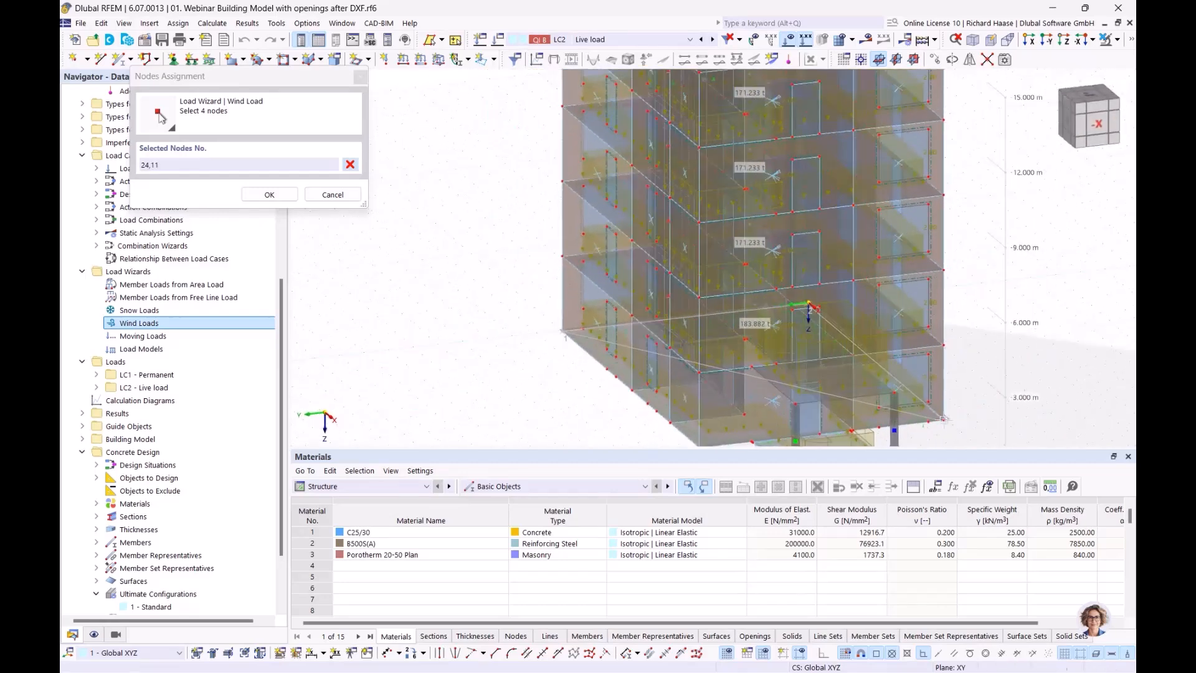
left_click(943, 418)
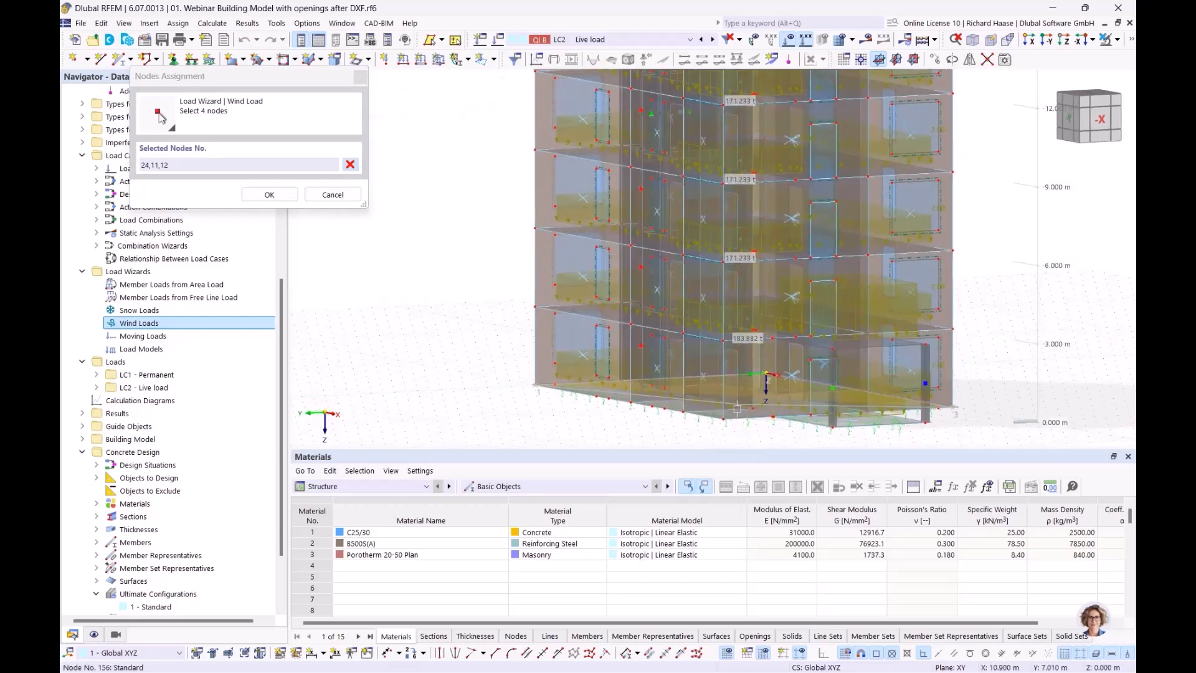
left_click(716, 444)
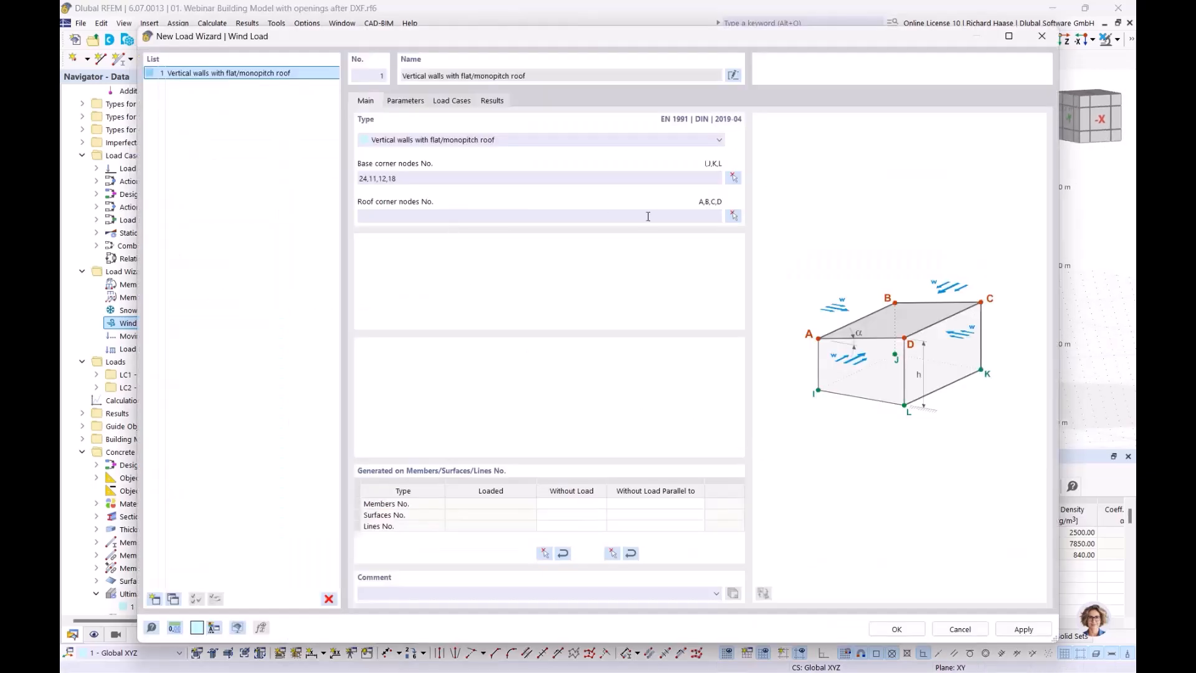
- Select roof corner nodes 20, 4, 3 and 14 for the wind load building
left_click(733, 215)
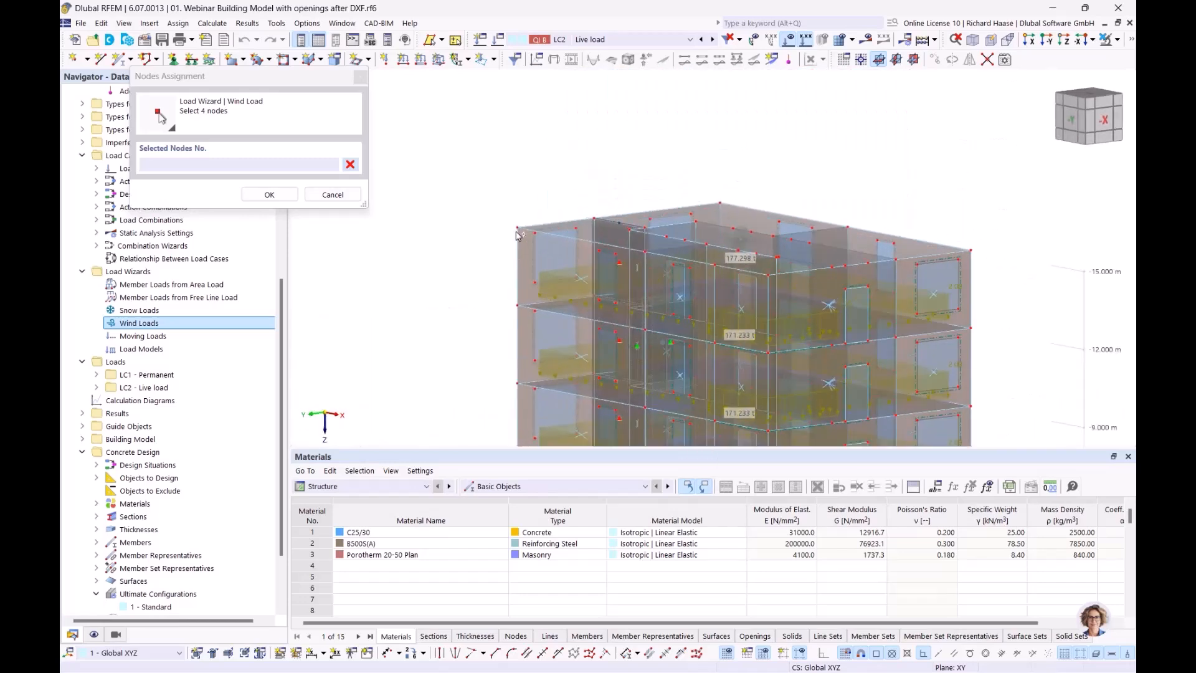
left_click(715, 202)
left_click(972, 252)
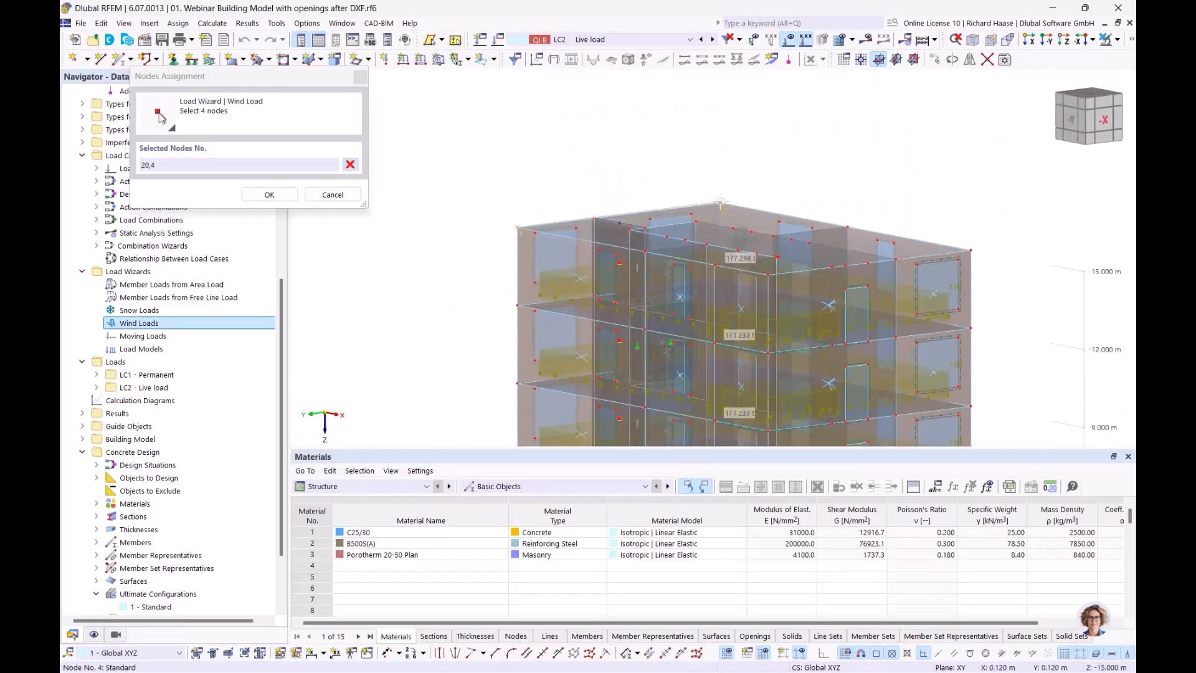
left_click(971, 252)
middle_click_drag(909, 264, 741, 265, "ctrl")
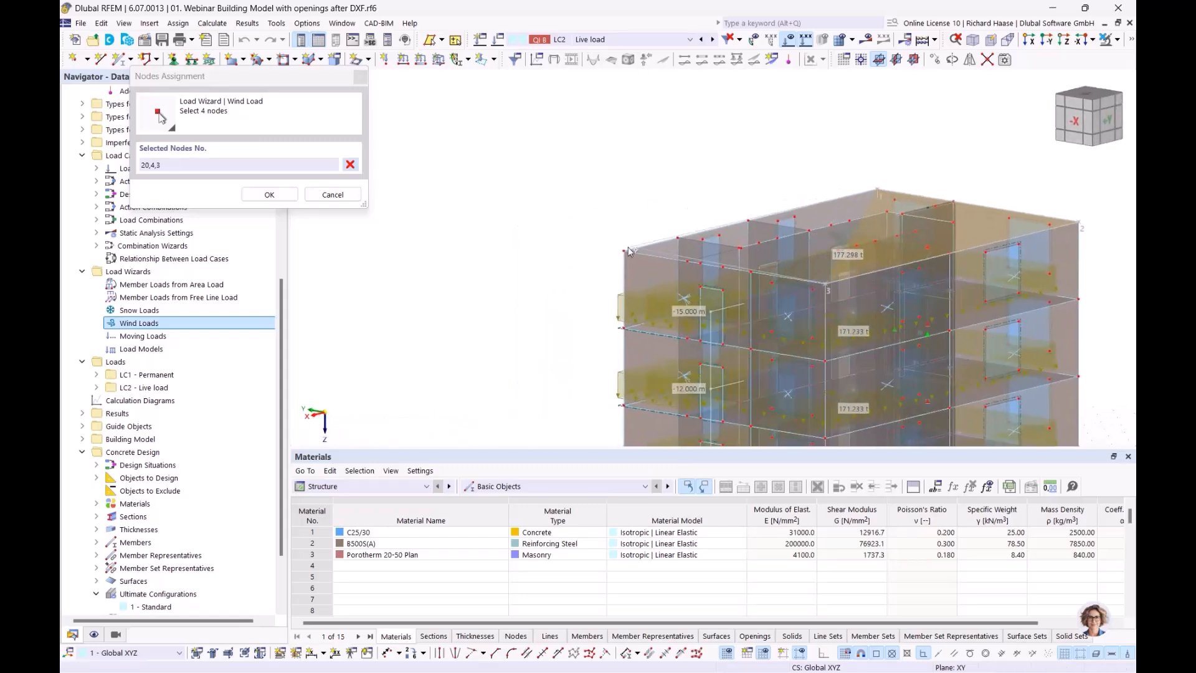
left_click(625, 250)
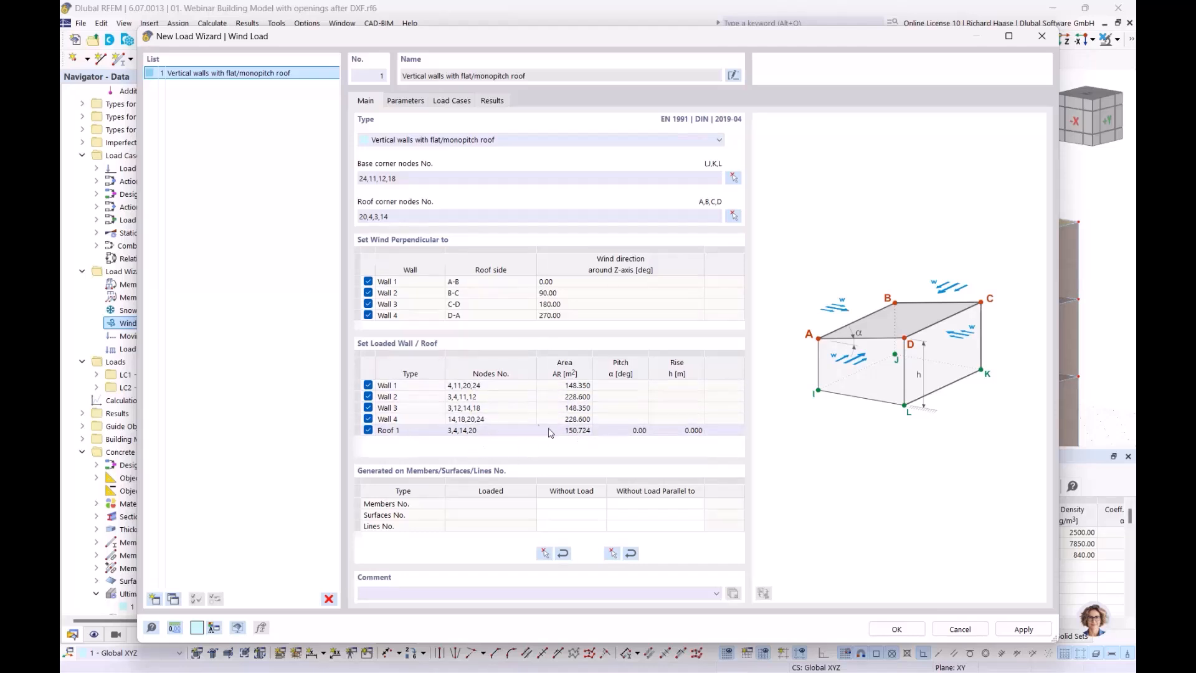
- Show the wind load Parameters tab with location, terrain category, velocity and coefficients
left_click(406, 101)
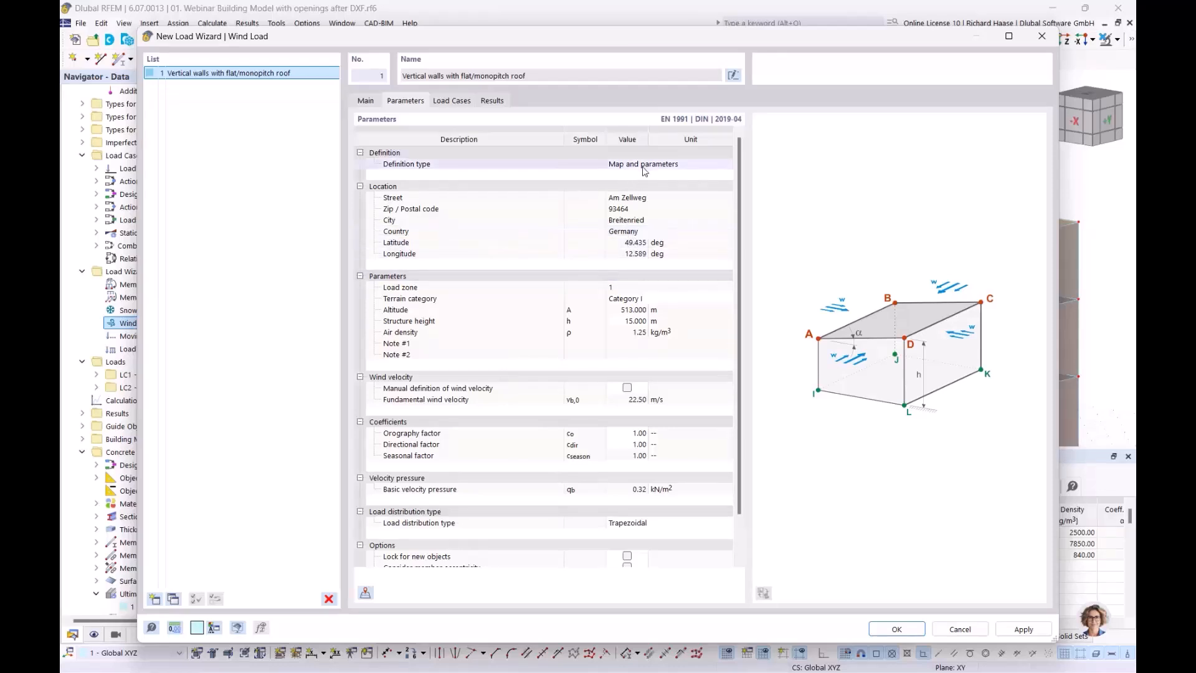
- Open the Wind Load Map and search for the site's street address
left_click(366, 592)
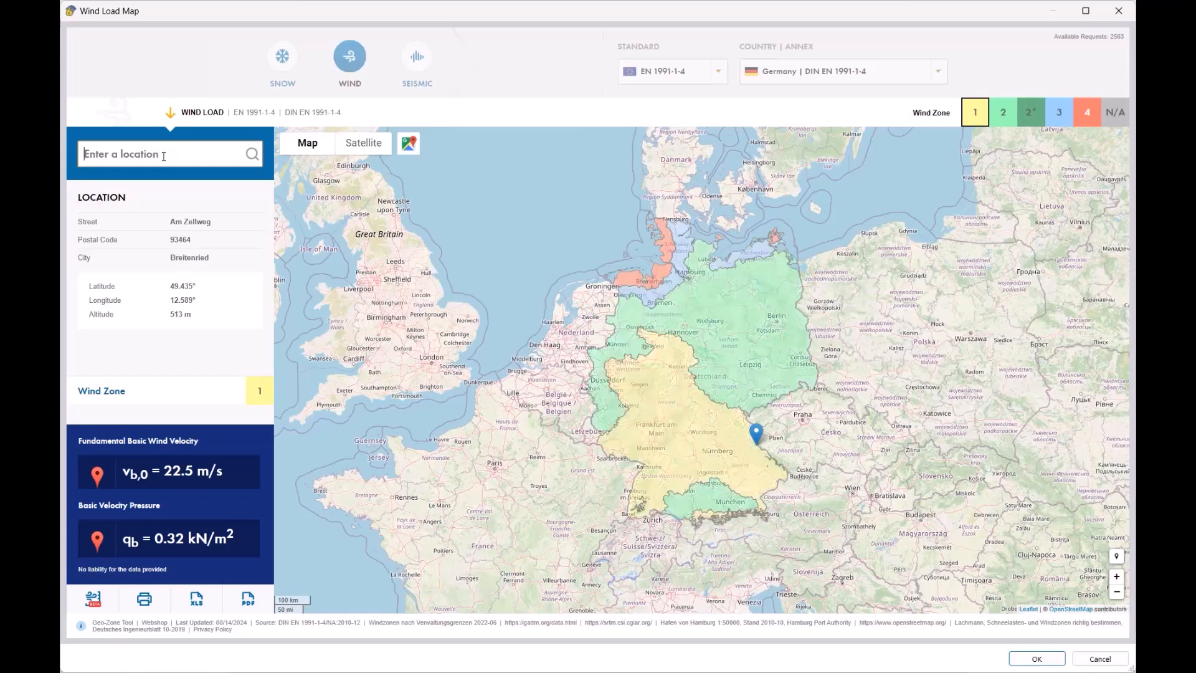
key("BackSpace")
key("BackSpace")
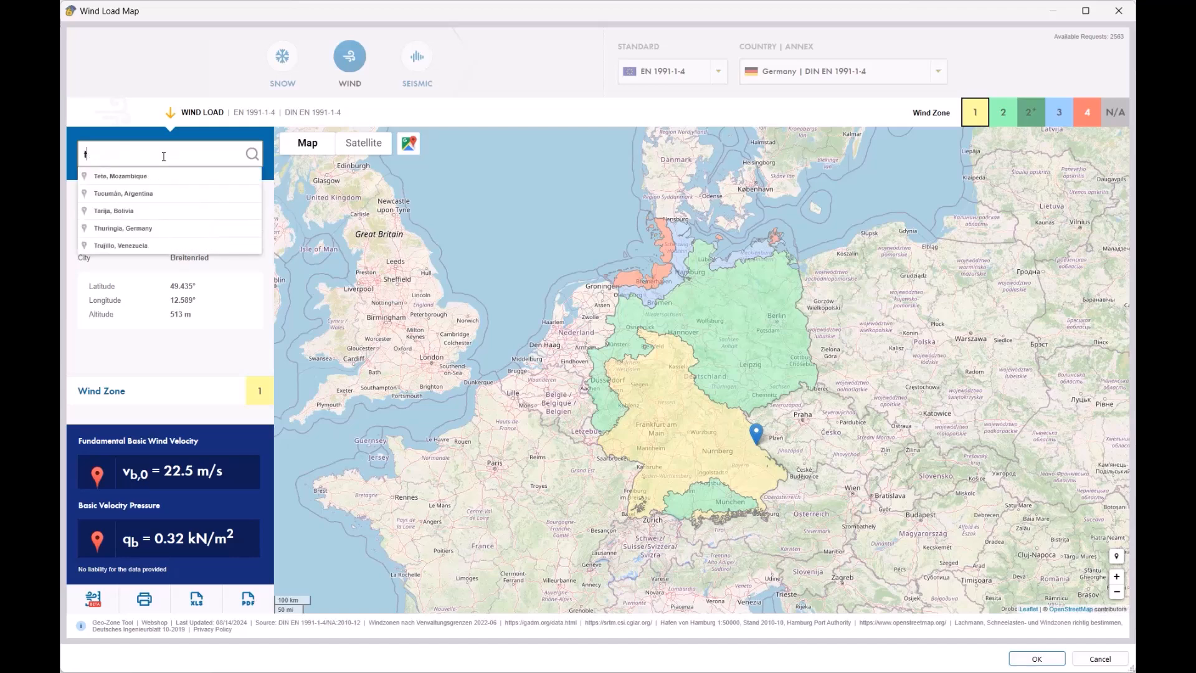
key("BackSpace")
key("BackSpace")
key("BackSpace")
key("BackSpace")
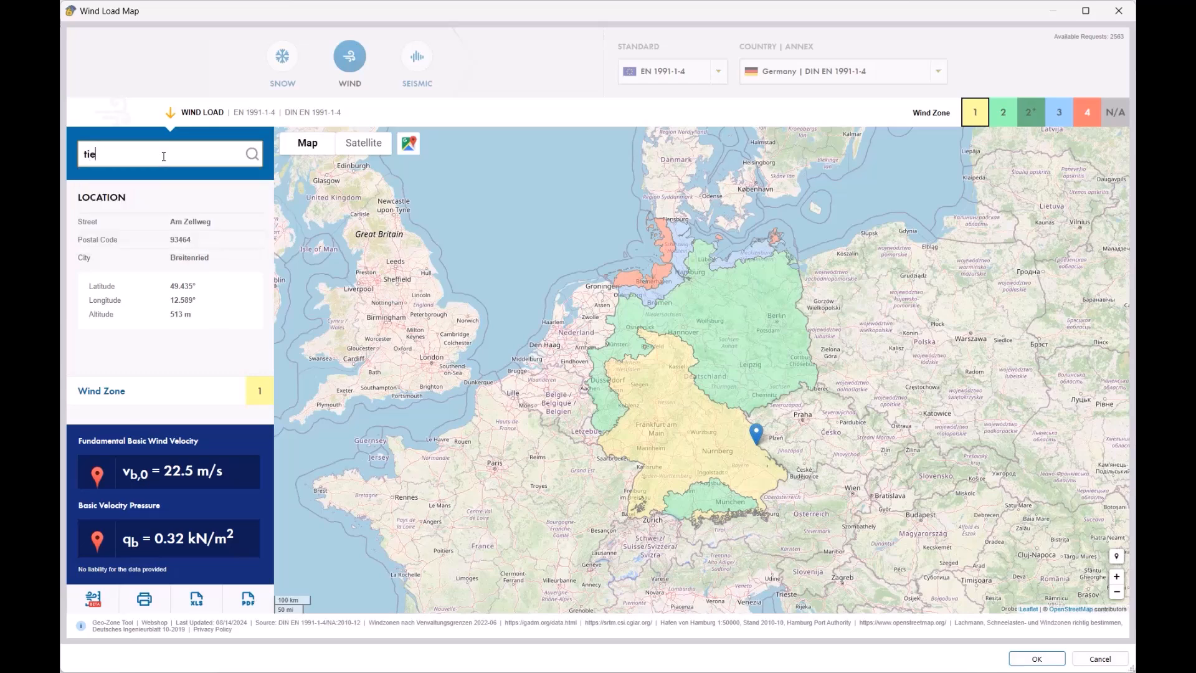
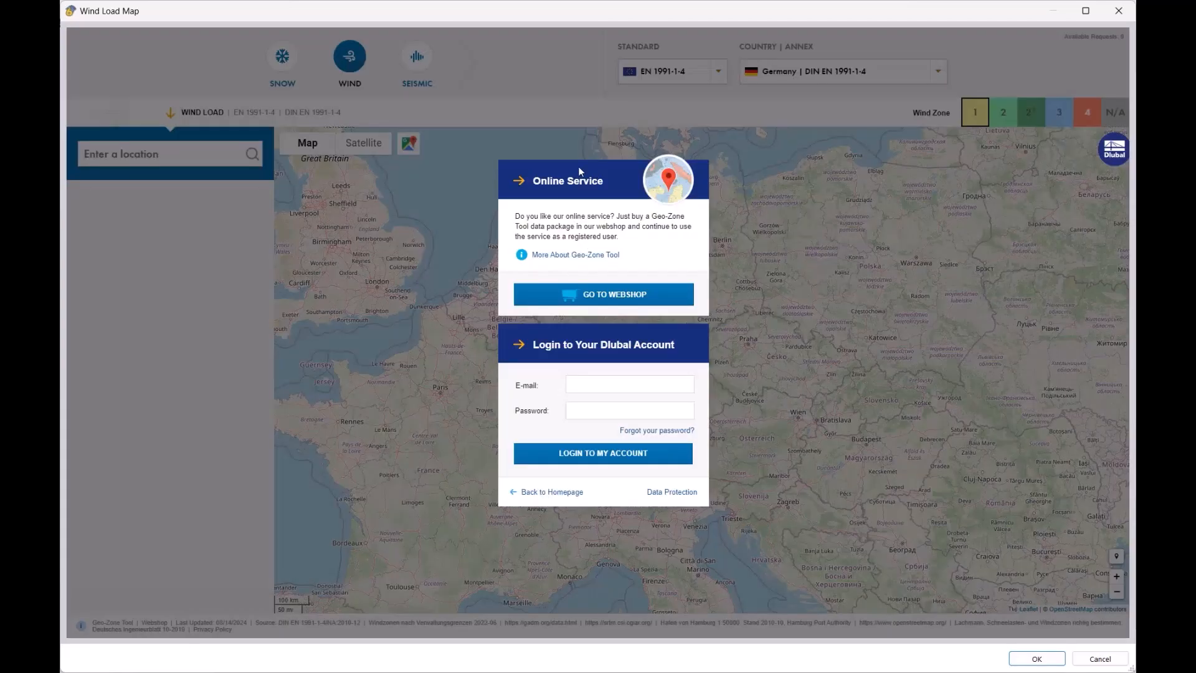
- Sign in with the Dlubal account e-mail and password, then transfer zone 1 values (22.5 m/s, 0.32 kN/m²)
left_click(611, 386)
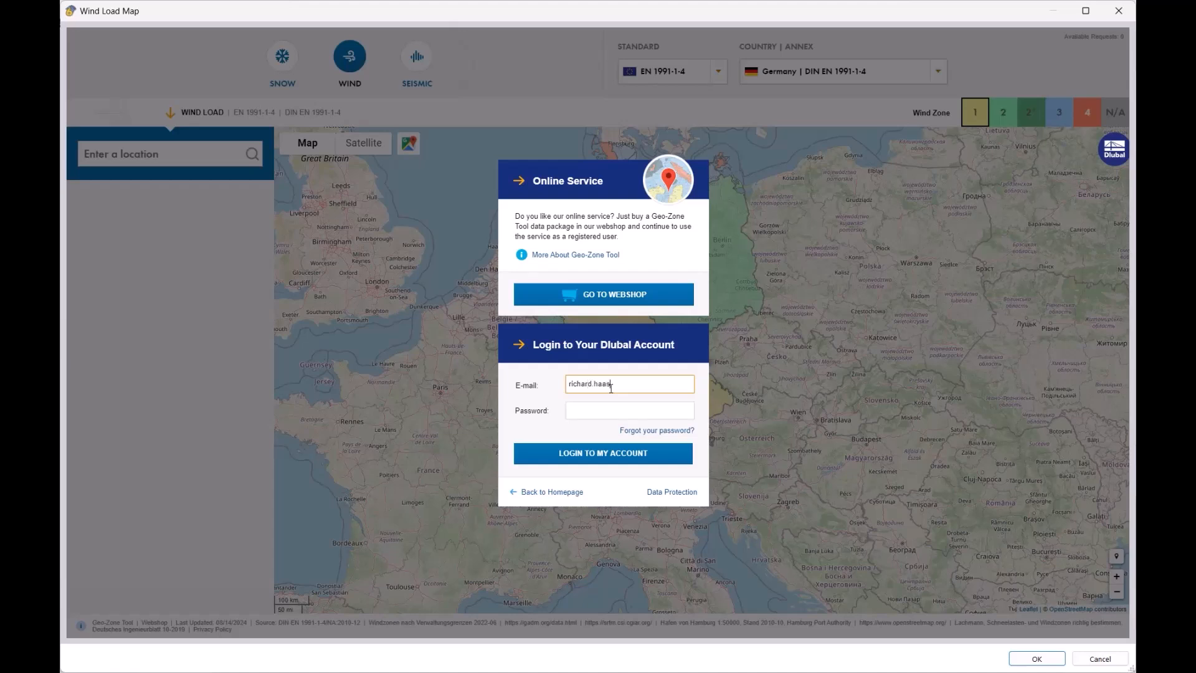
key("Tab")
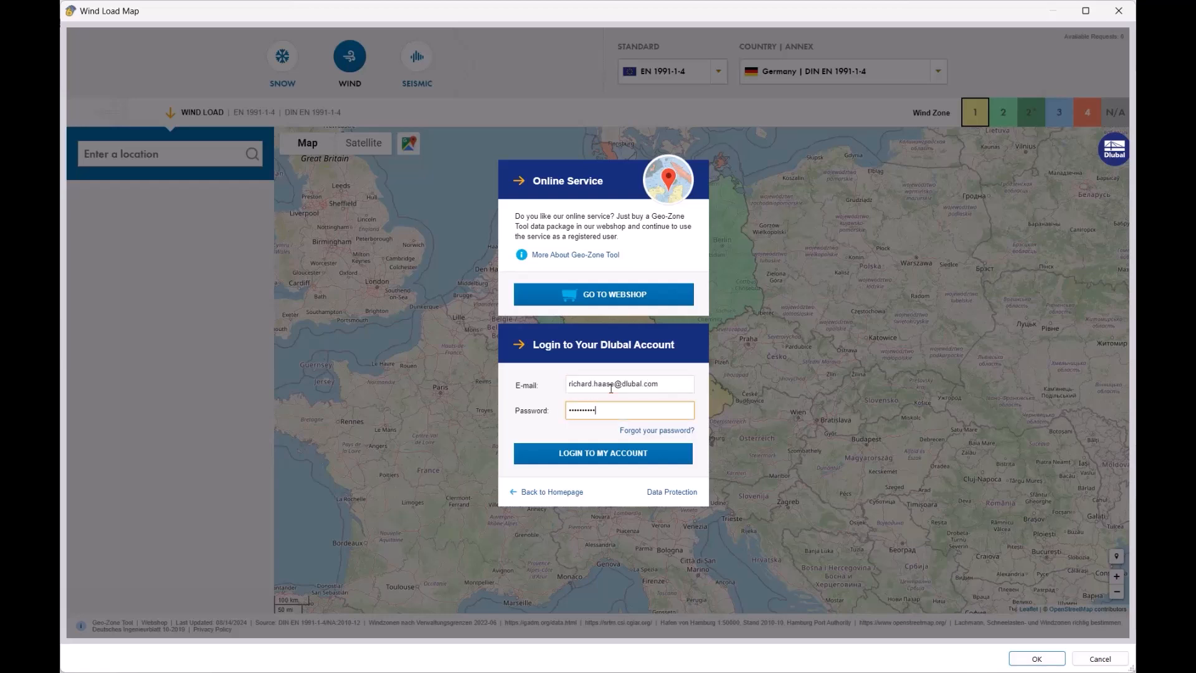
left_click(584, 460)
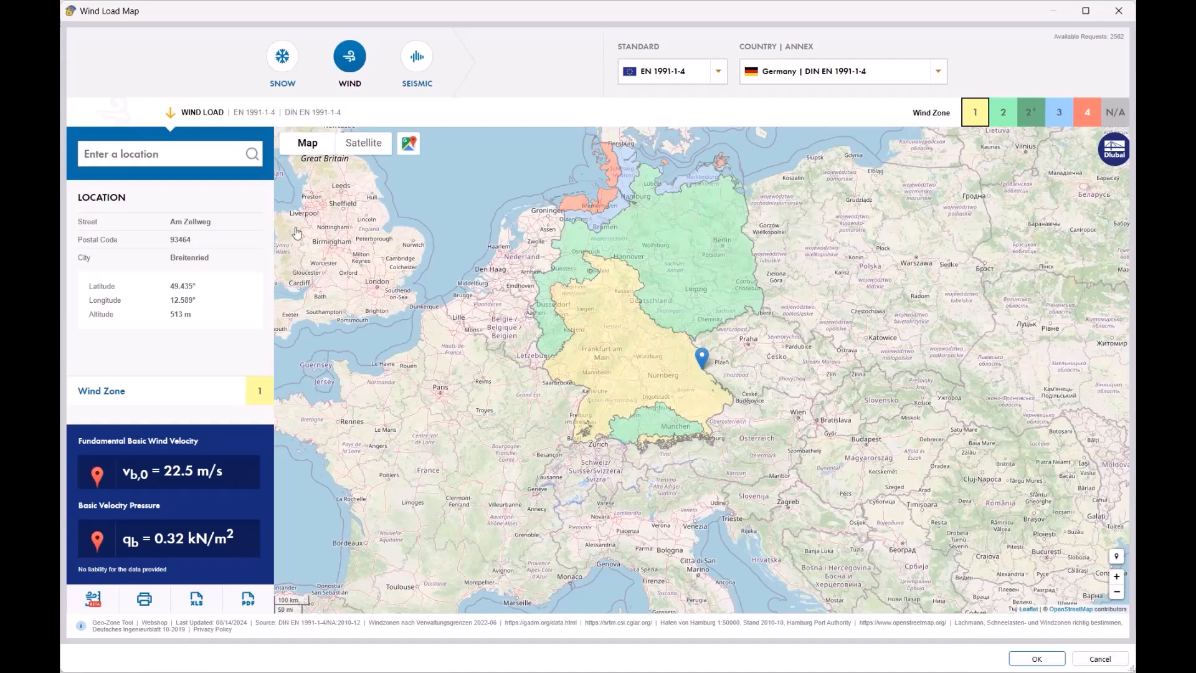
left_click(1037, 659)
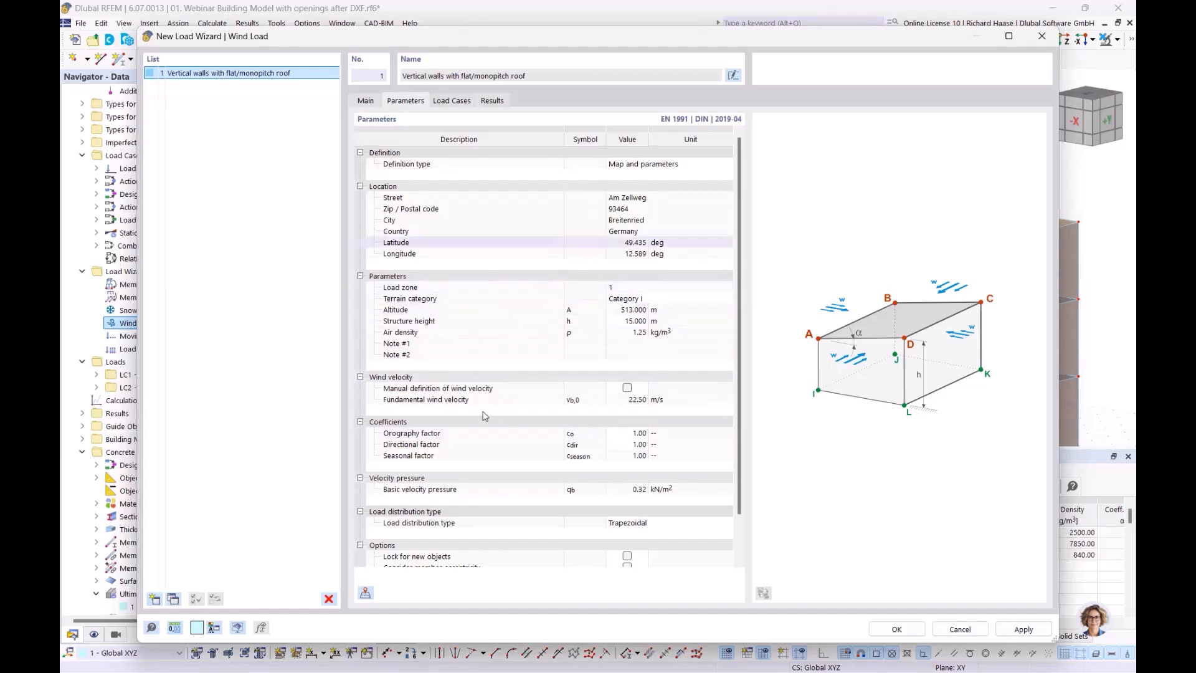
- On the Load Cases tab, generate wind load cases LC3–LC10 for w+ and w- in four directions
scroll(547, 406, "down", 1)
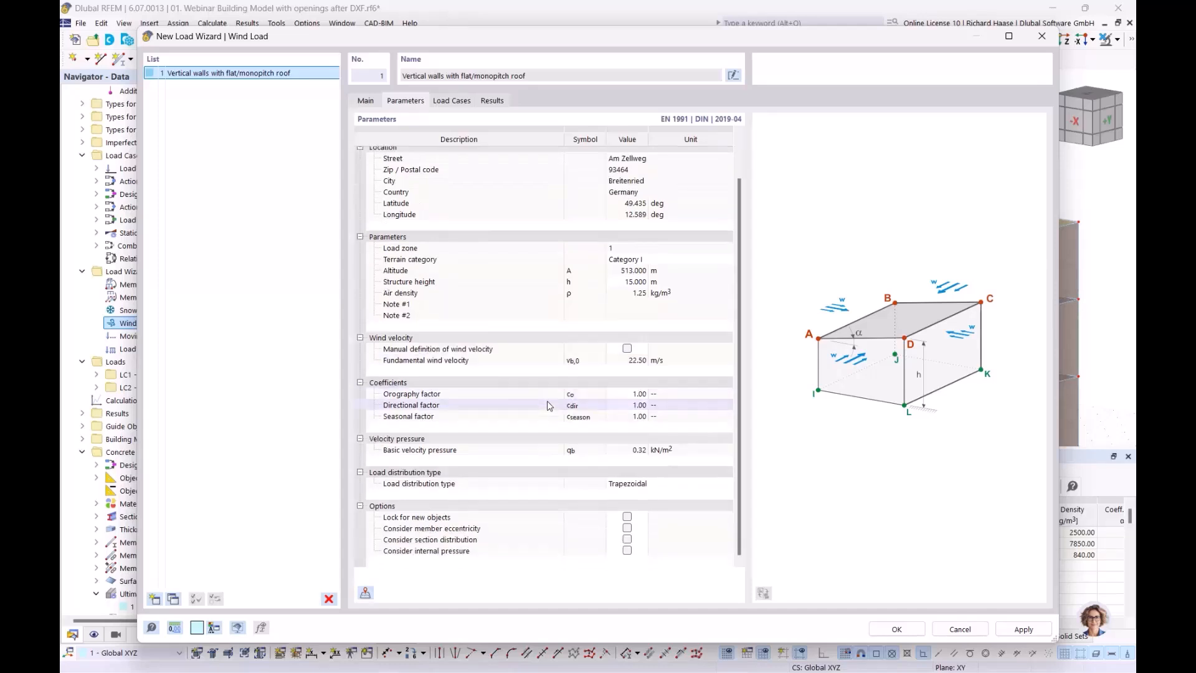
scroll(547, 405, "up", 1)
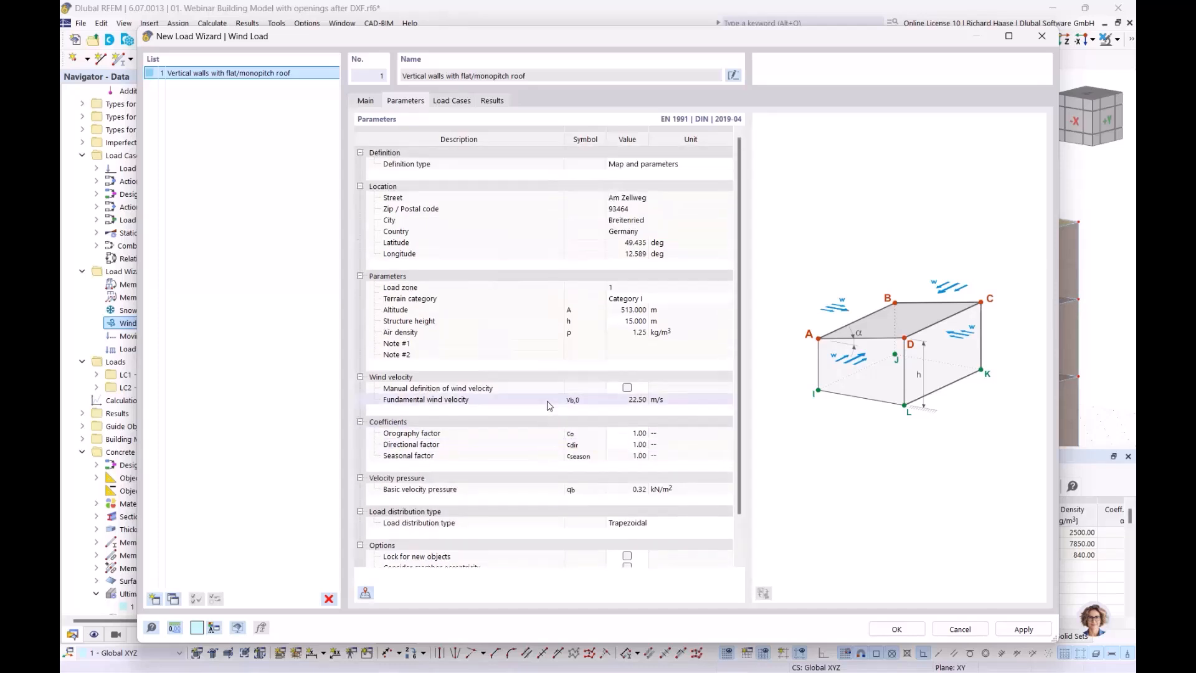
left_click(452, 101)
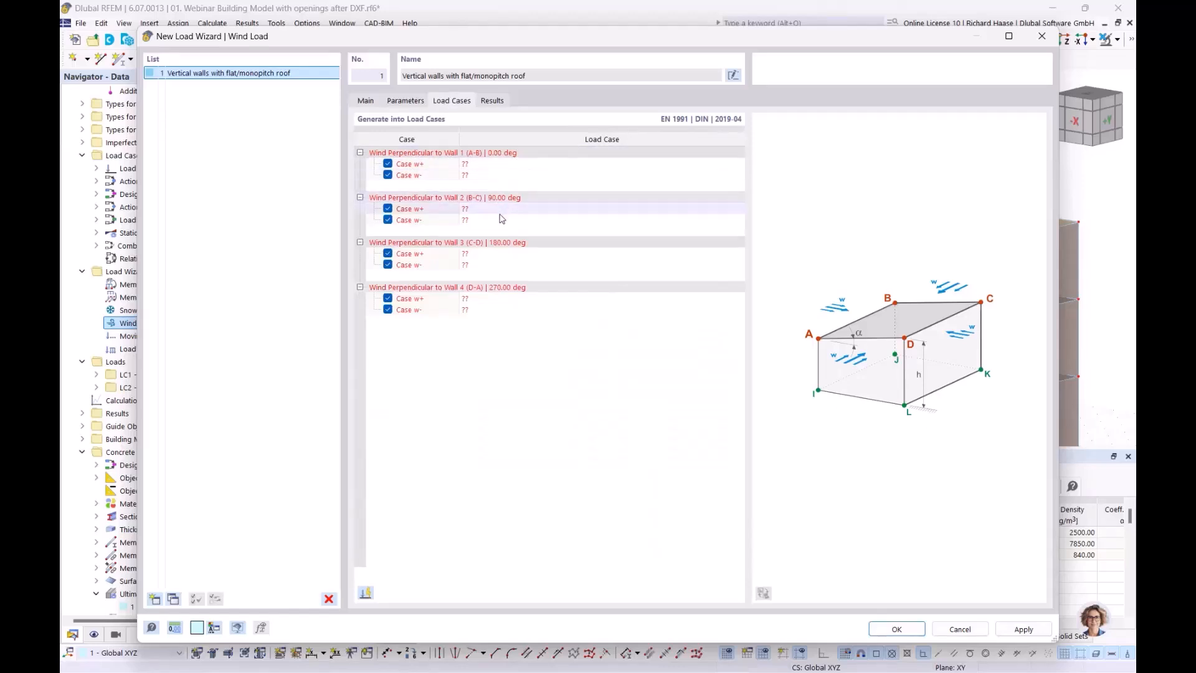
left_click(366, 593)
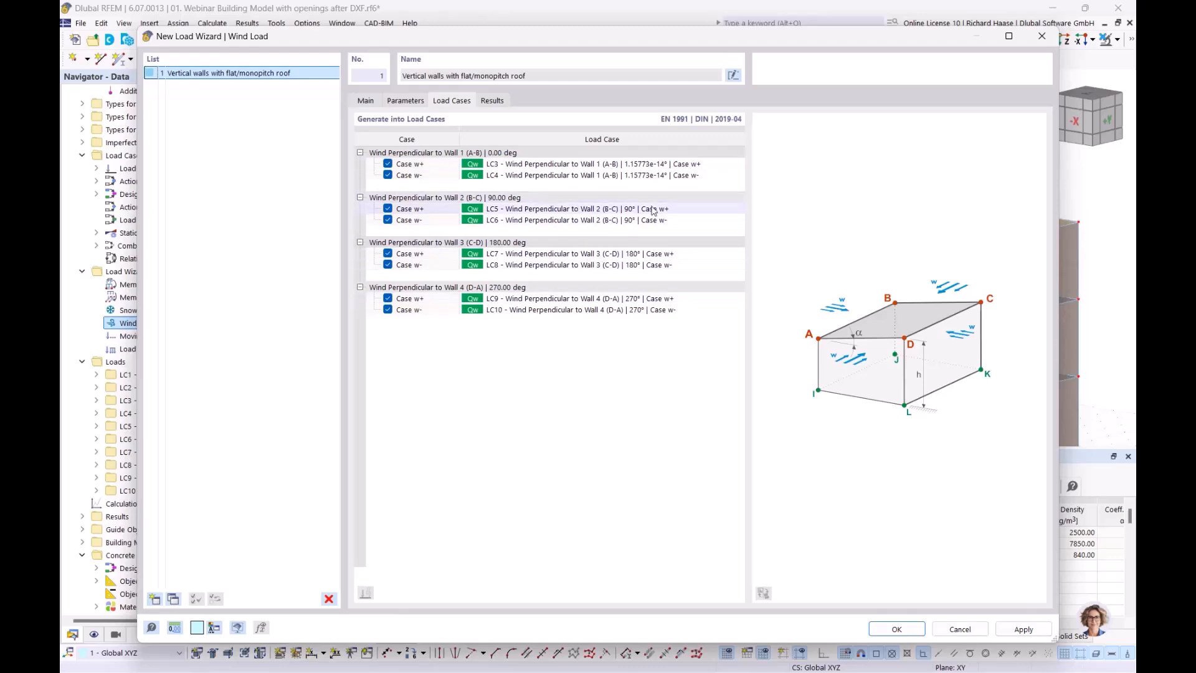
- Close the wizard and display the LC3 wind loads in a front view of the -Y side
left_click(911, 630)
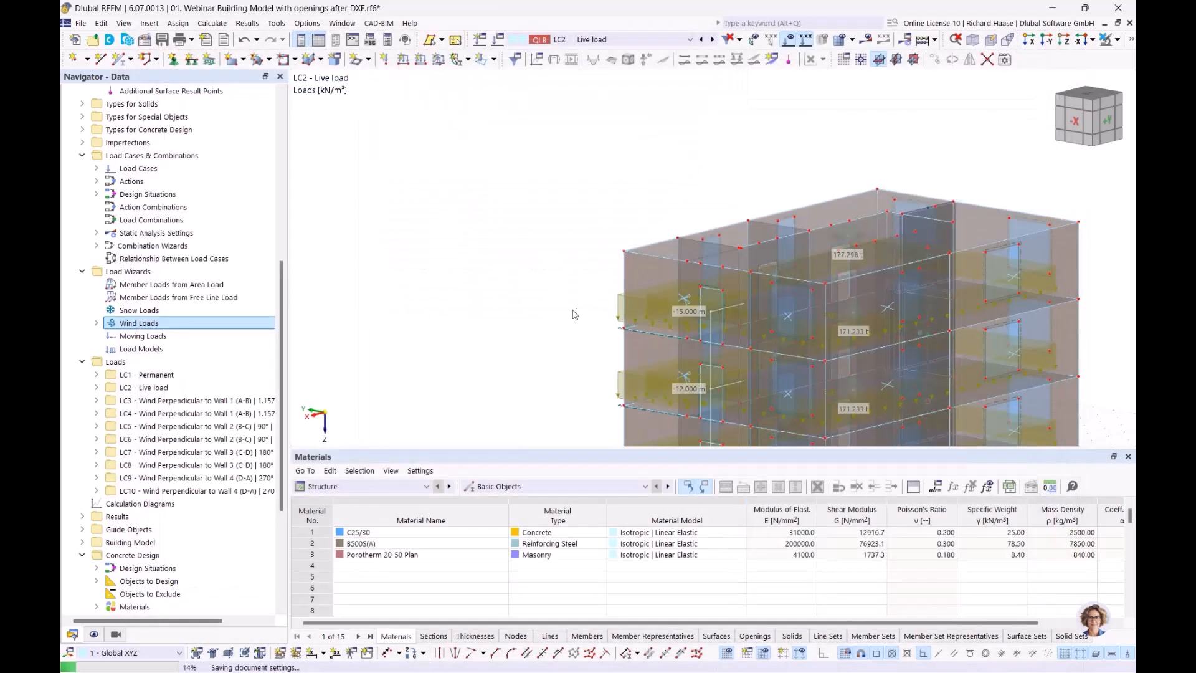
scroll(184, 466, "down", 4)
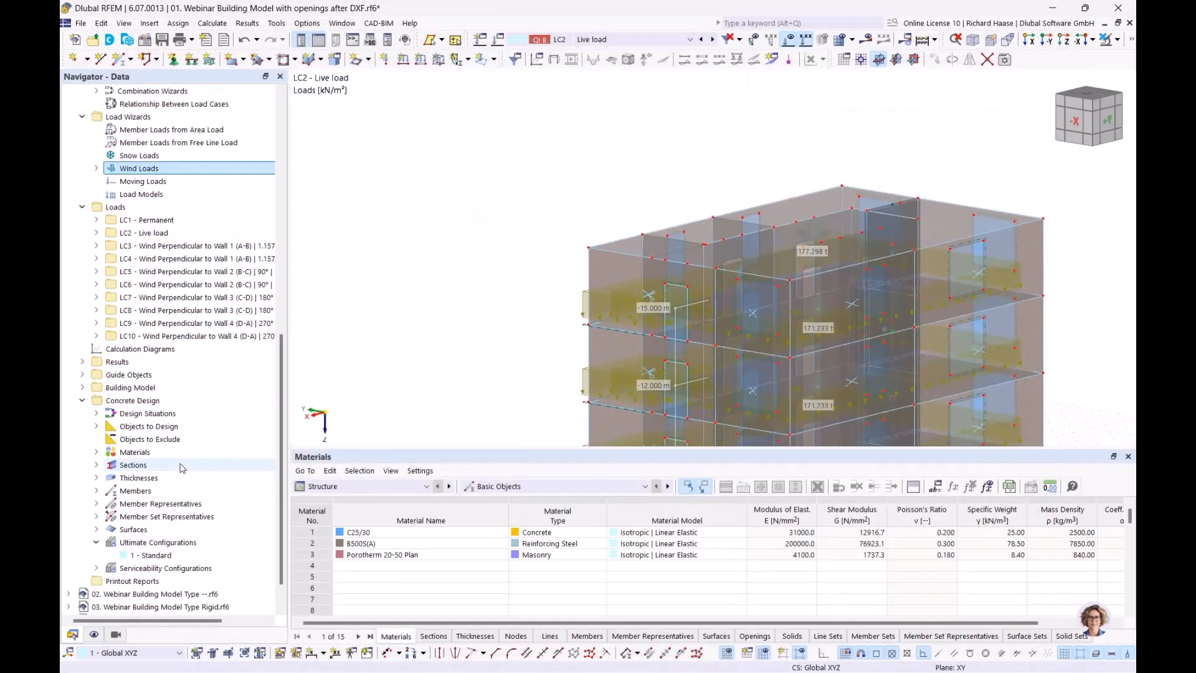
scroll(186, 466, "up", 1)
left_click(193, 284)
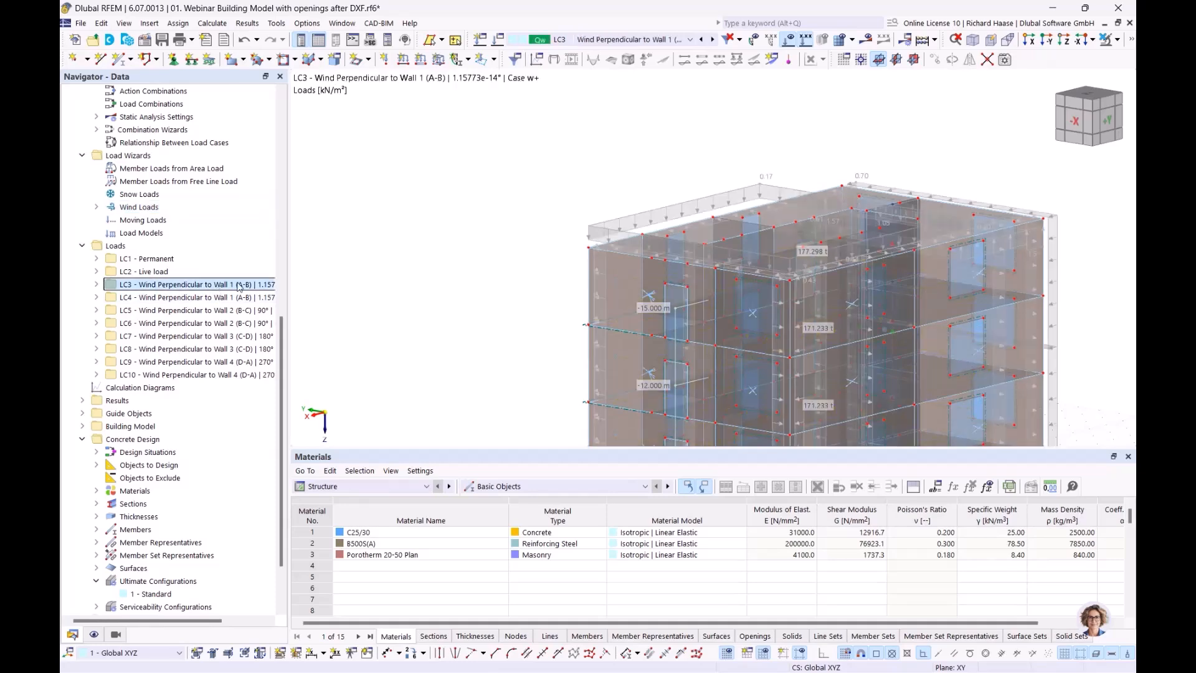
middle_click_drag(545, 138, 735, 209)
scroll(716, 252, "down", 1)
middle_click_drag(716, 264, 821, 242)
- Display load cases LC4, LC5, LC6 and LC8 on the model, returning to a perspective view
left_click(158, 299)
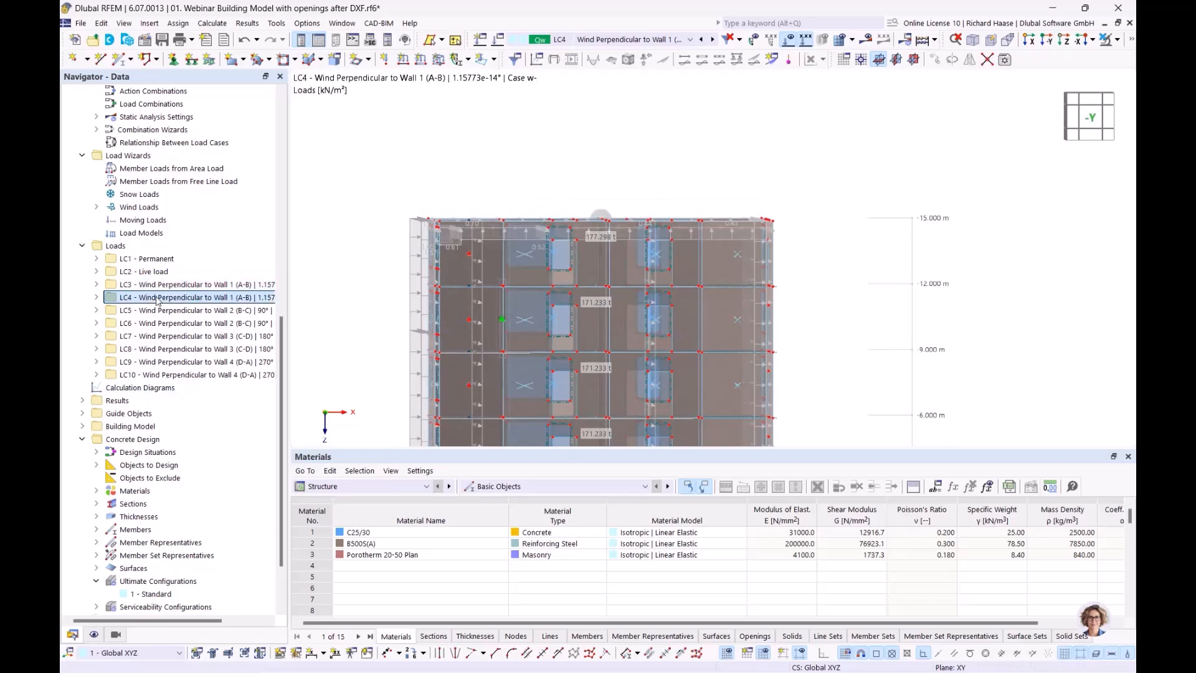
left_click(158, 310)
left_click(154, 325)
left_click(163, 348)
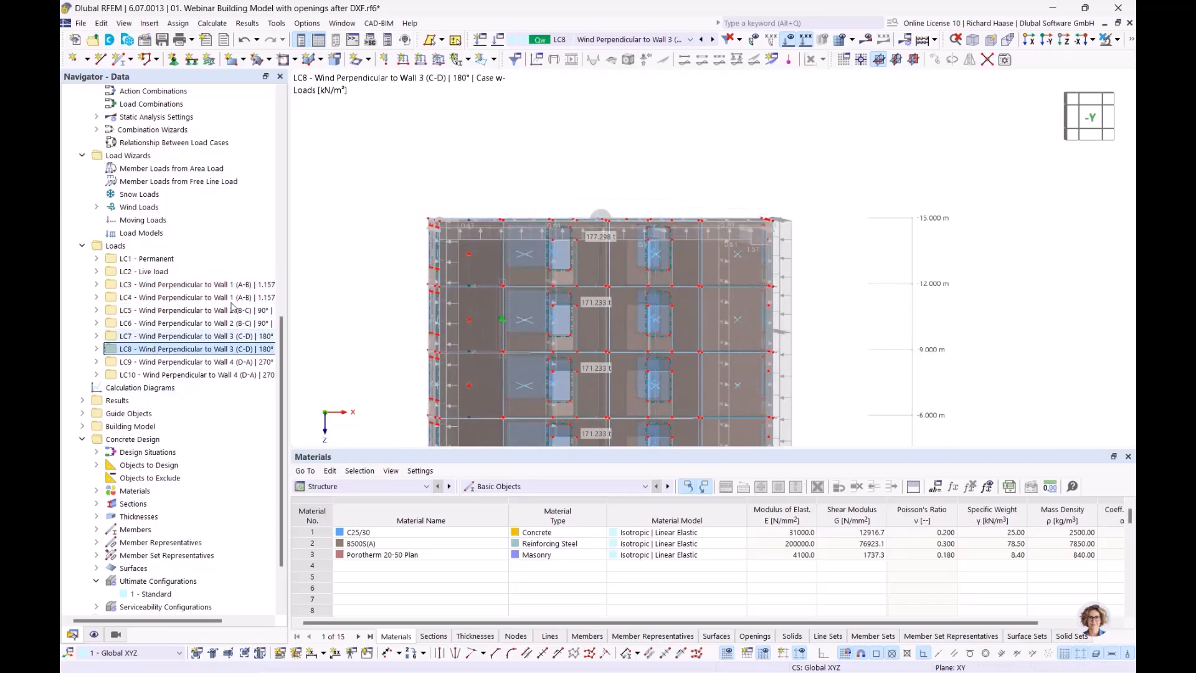
scroll(645, 160, "down", 2)
middle_click_drag(646, 160, 562, 192, "ctrl")
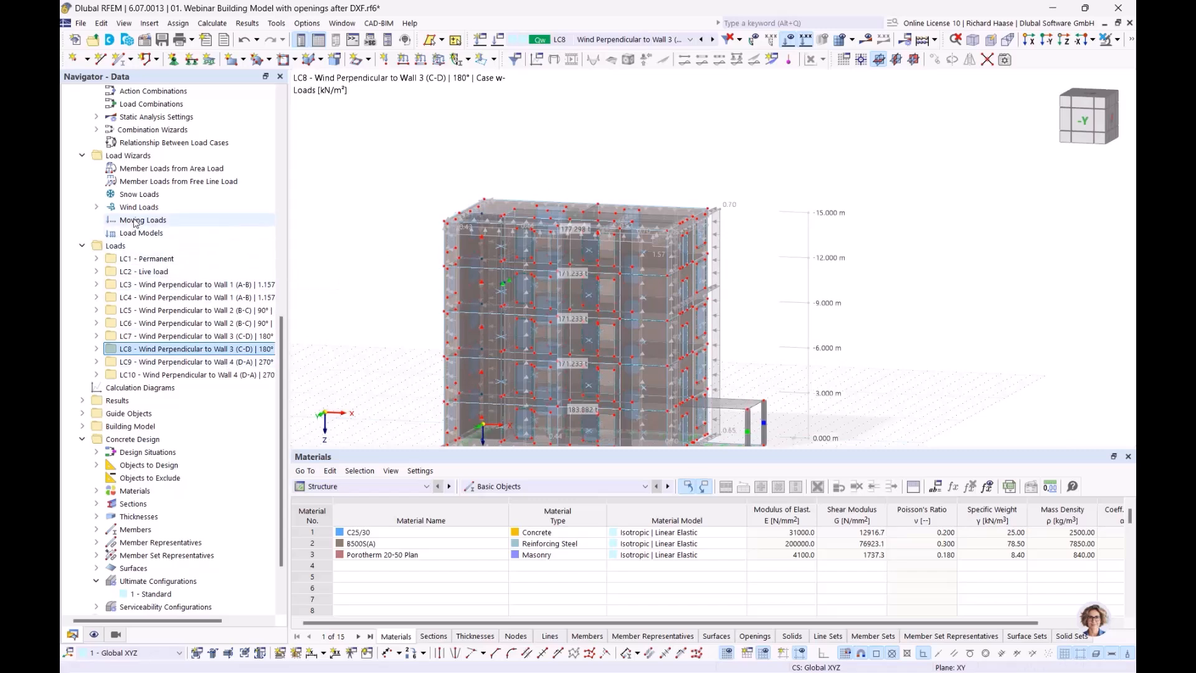
- Check the Snow Loads wizard options, rotate the model, and advance to the Story types slide
left_click(140, 195)
right_click(136, 196)
key("Escape")
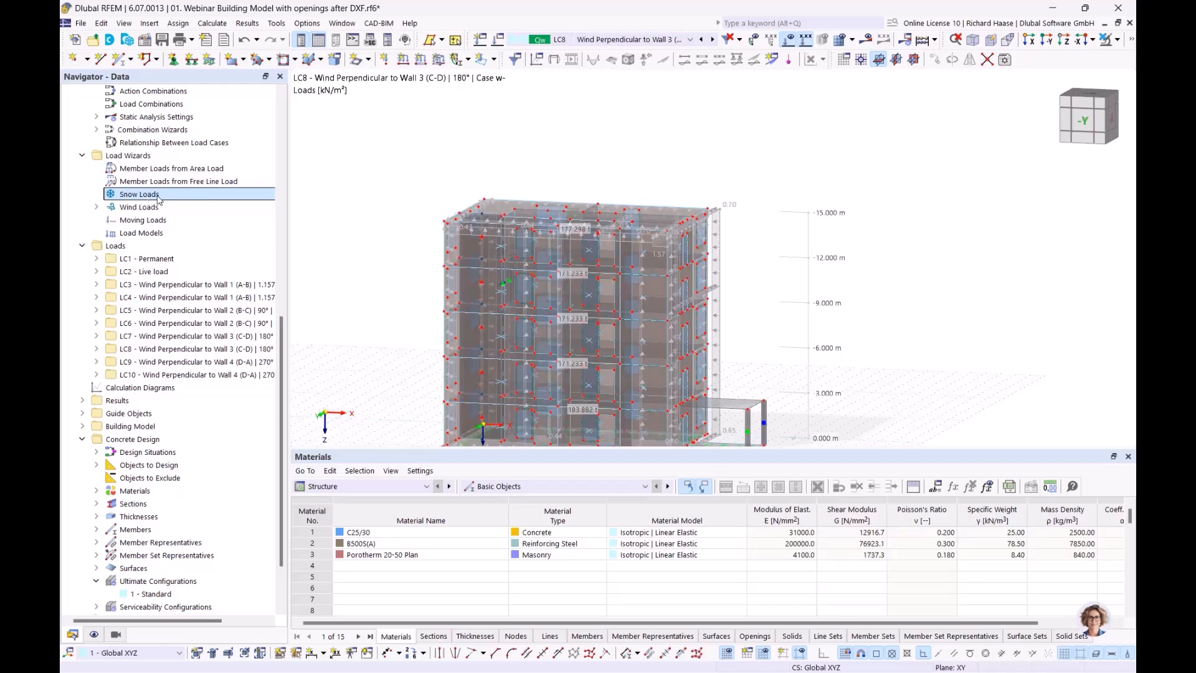
middle_click_drag(784, 327, 749, 348, "ctrl")
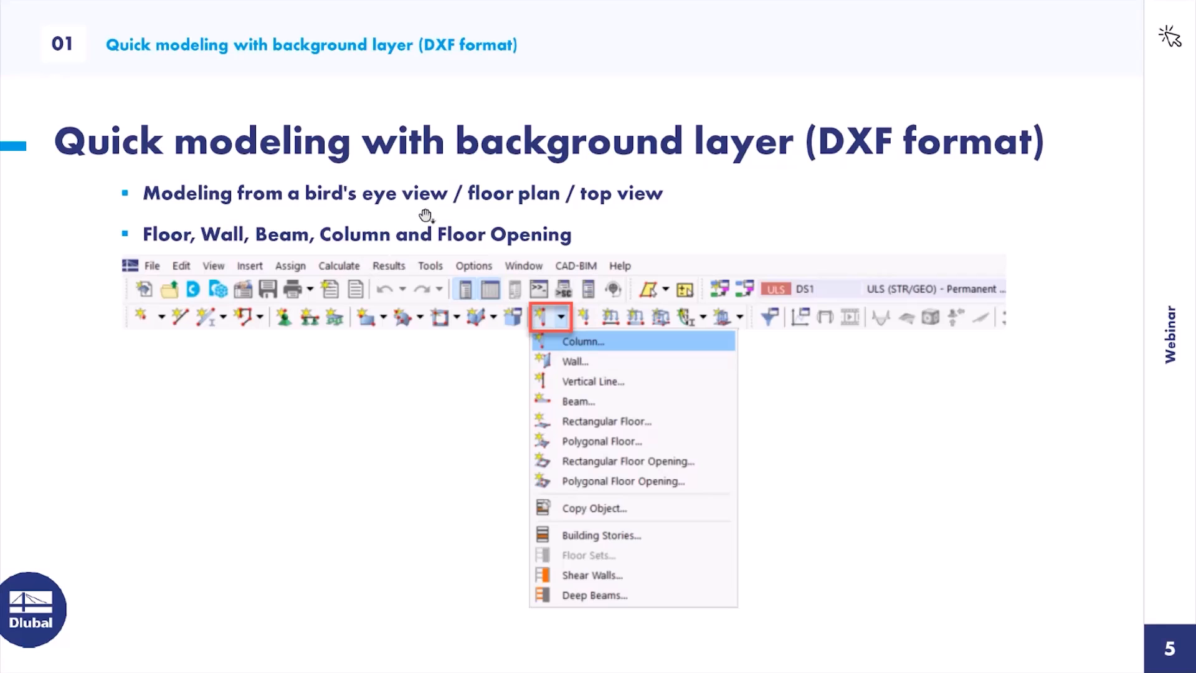
key("Right")
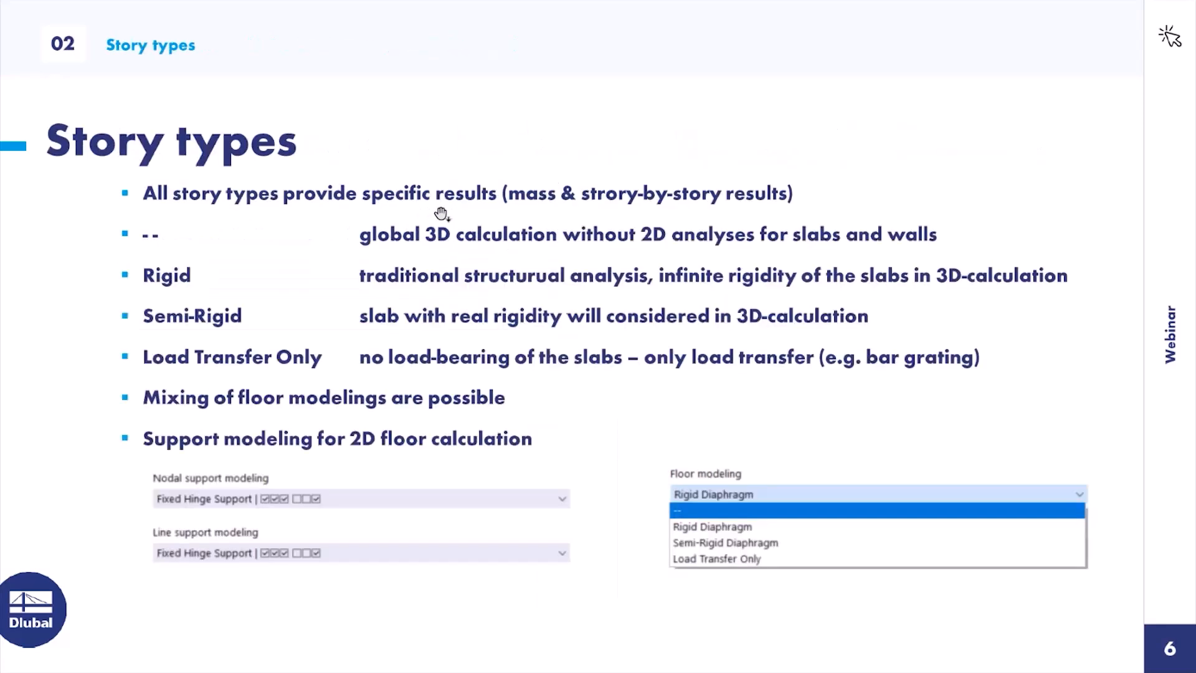
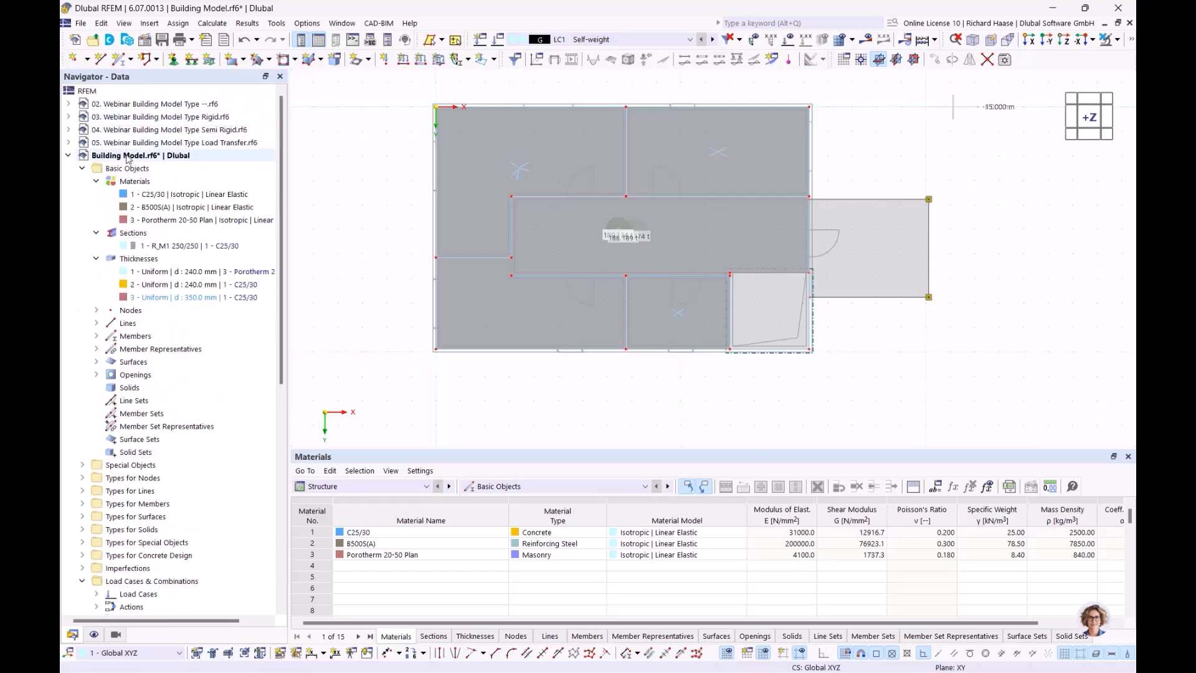
- Bring up the context menu of the Building Model.rf6 file in the navigator
right_click(125, 154)
- Close Building Model.rf6 without saving and cancel visibility mode to show the whole 05 model
left_click(169, 272)
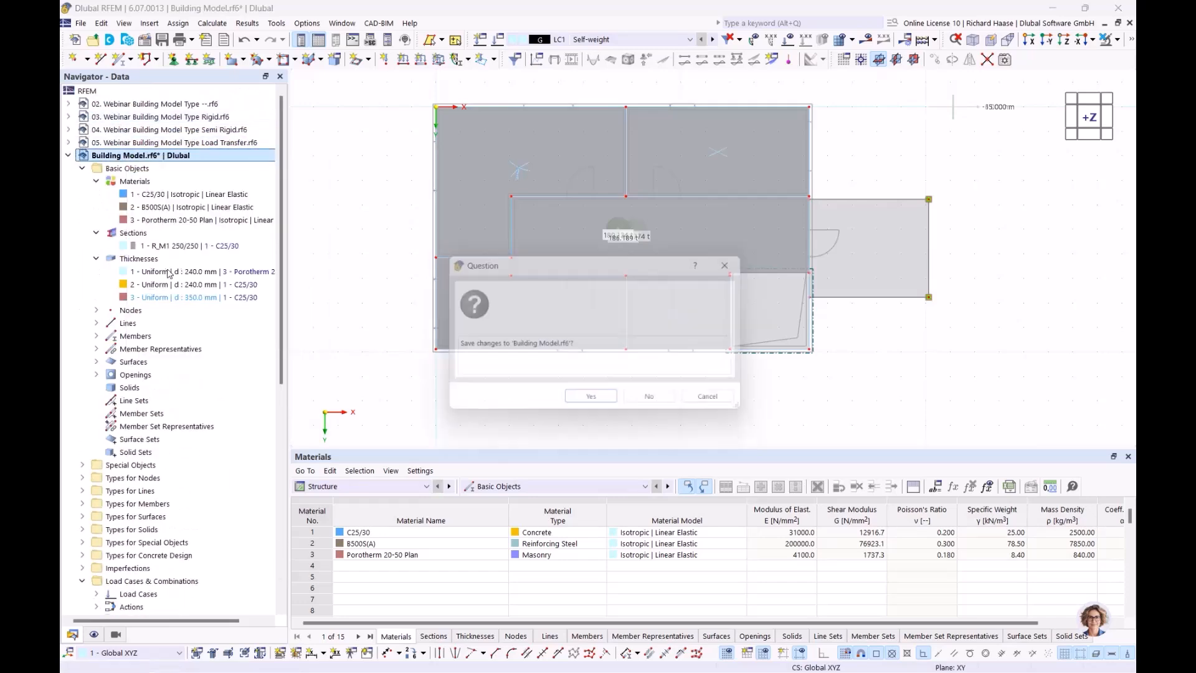
left_click(648, 396)
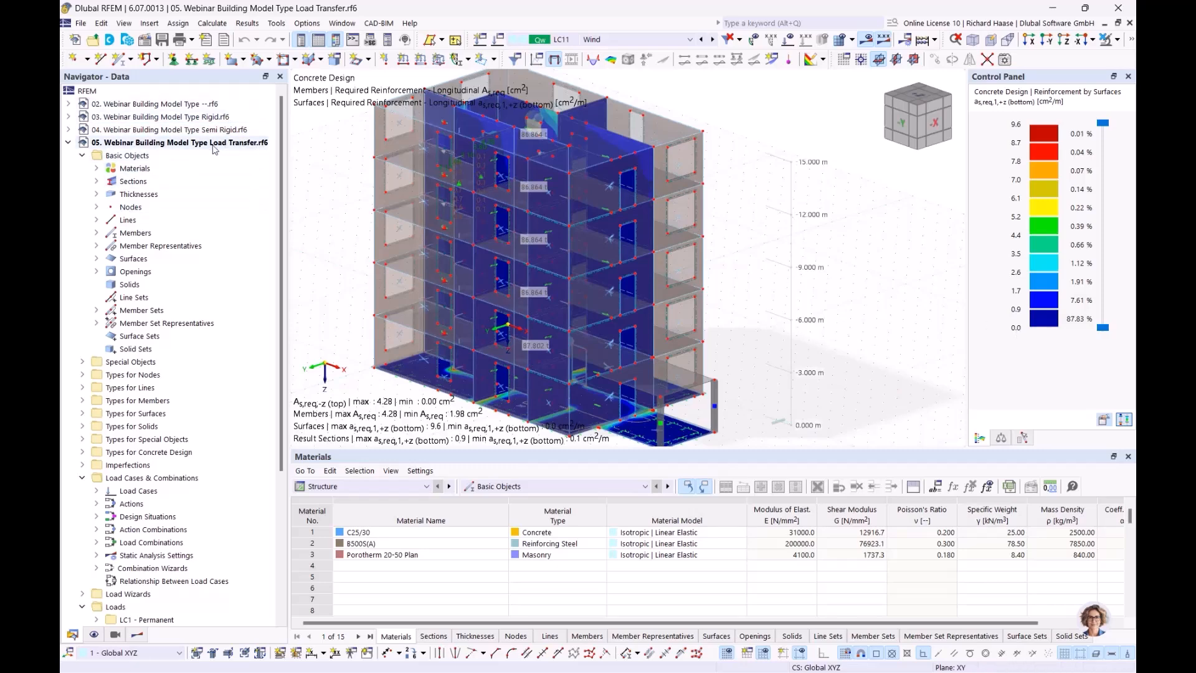
middle_click_drag(823, 231, 774, 231)
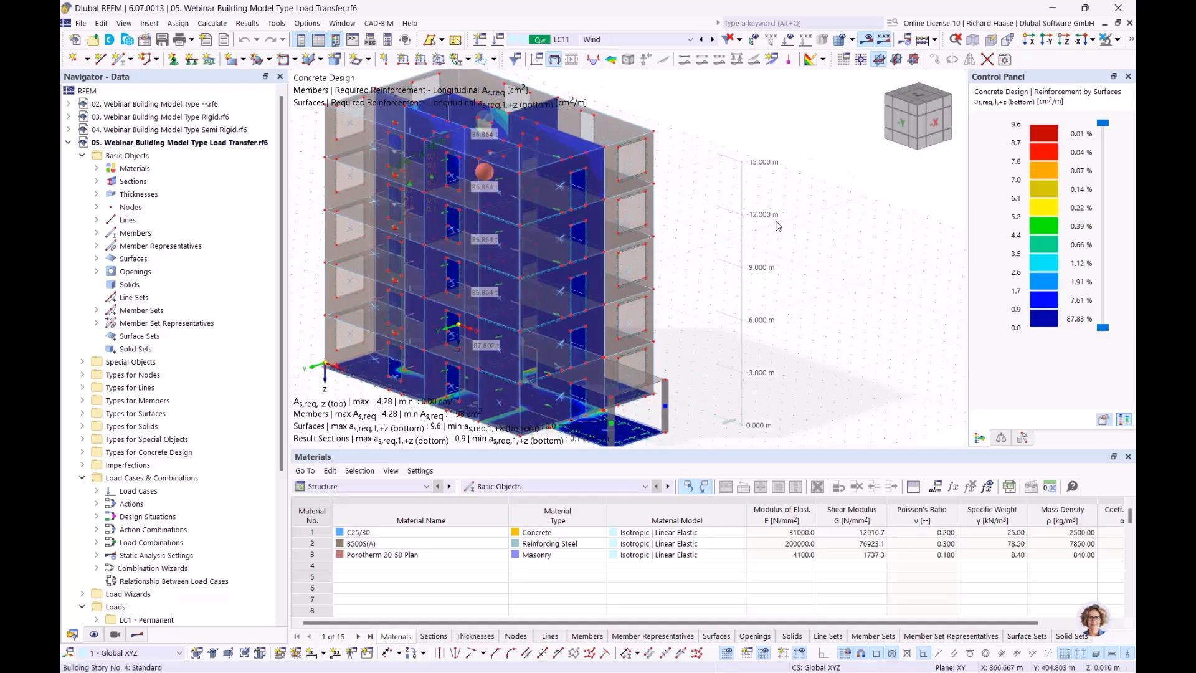
left_click(1118, 40)
left_click(1110, 43)
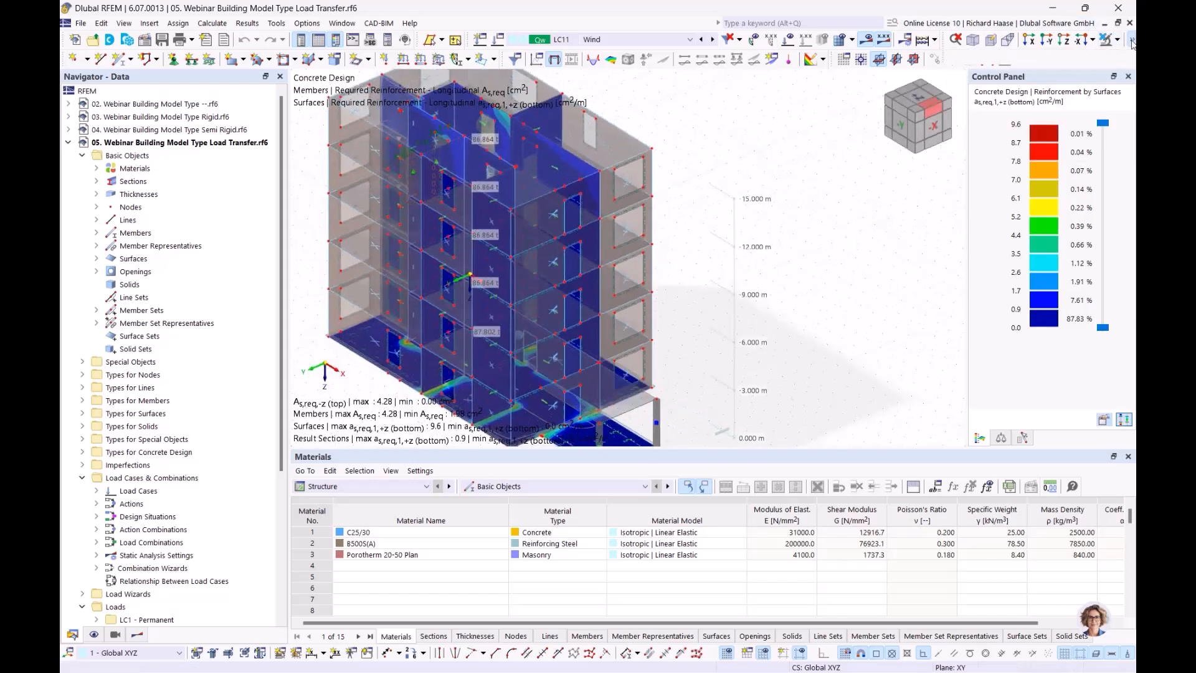
middle_click_drag(832, 237, 815, 233)
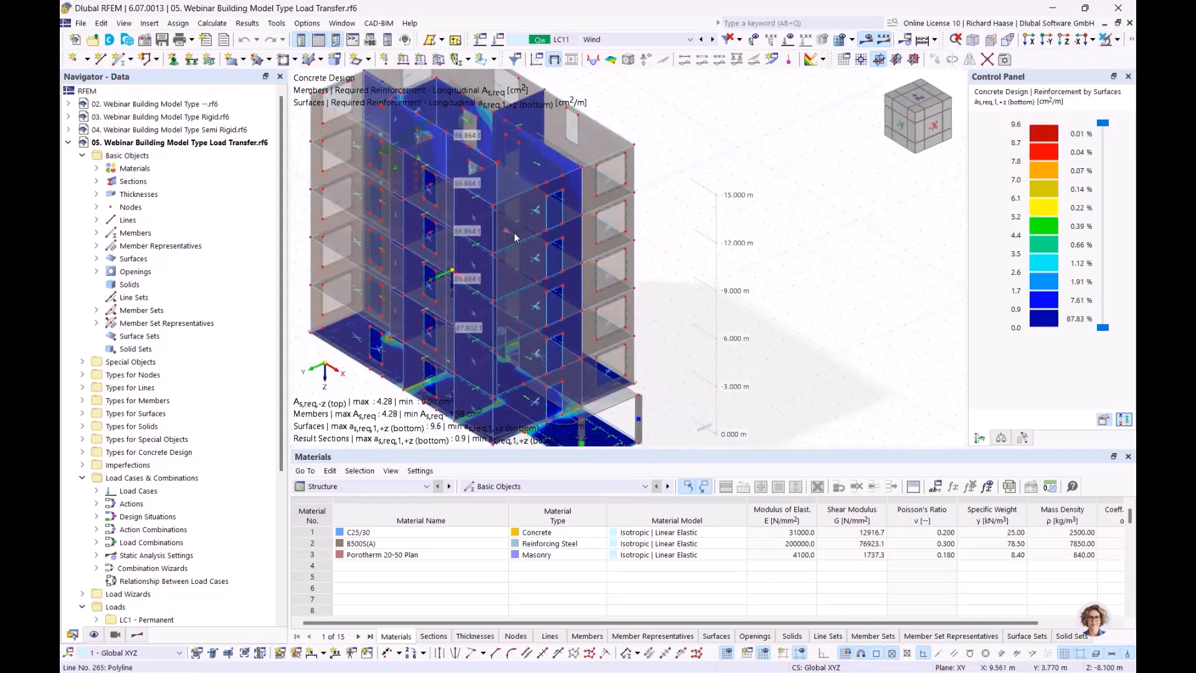
left_click(602, 40)
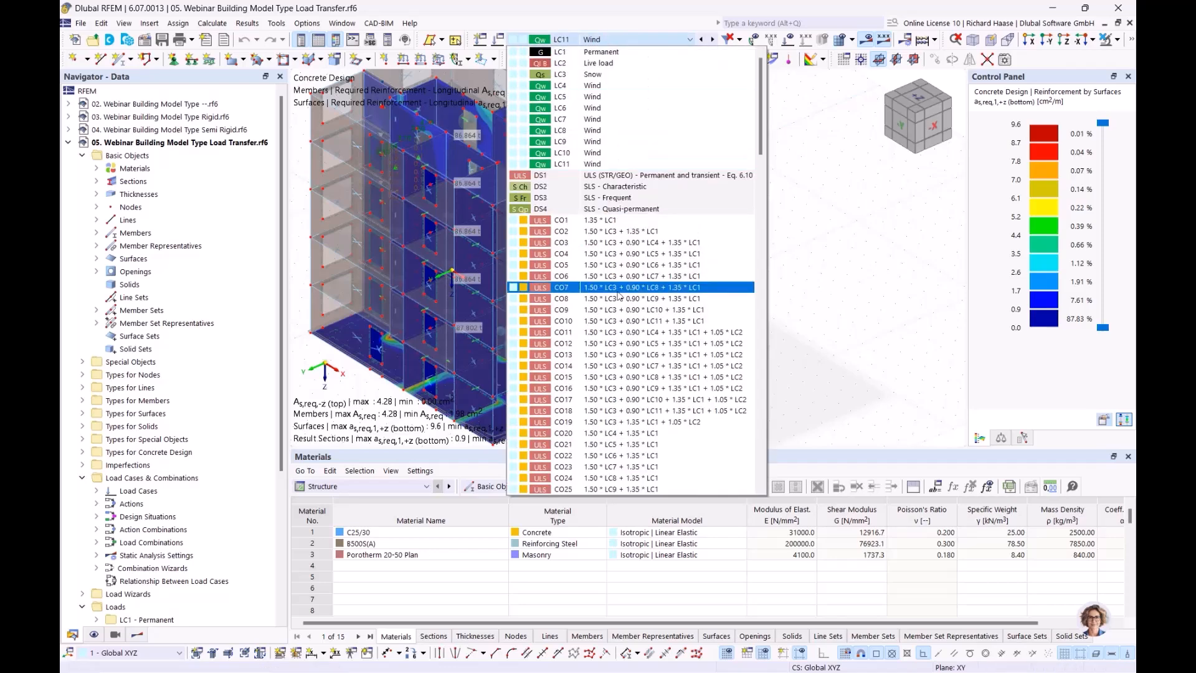
- Select load combination CO20 and orbit the building toward a side view
left_click(618, 266)
left_click(675, 40)
scroll(562, 416, "down", 1)
scroll(562, 416, "down", 4)
left_click(631, 266)
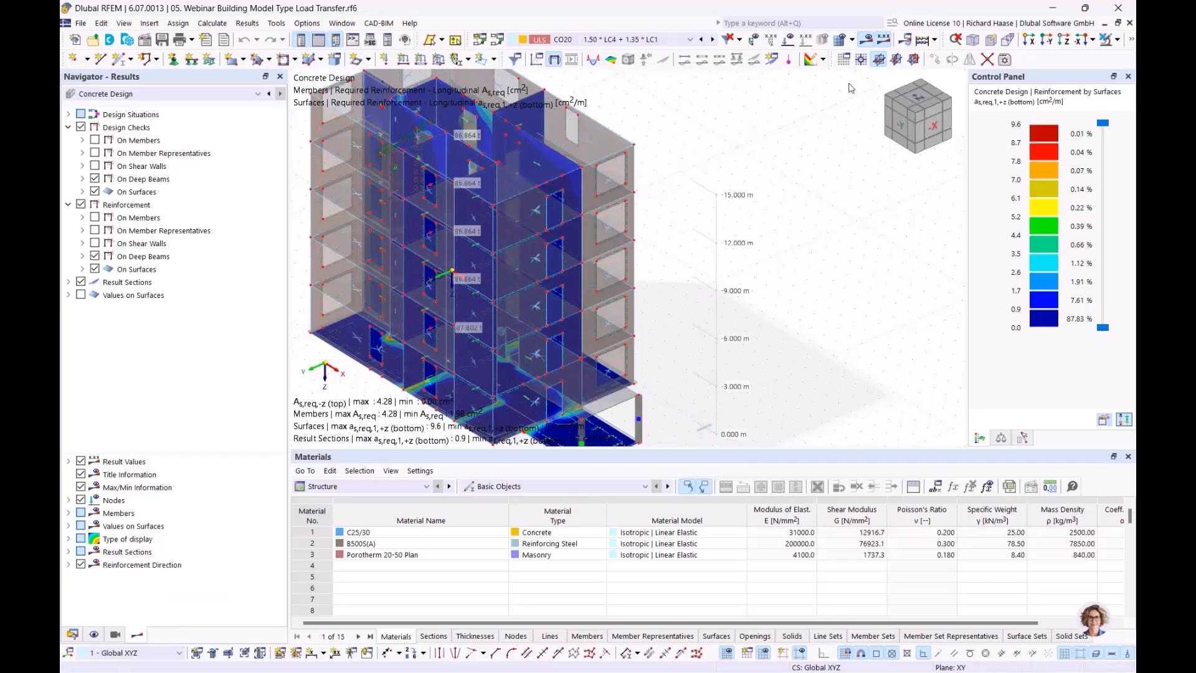
mouse_move(739, 262)
middle_mouse_down("ctrl")
mouse_move(716, 293)
mouse_move(726, 281)
middle_mouse_up("ctrl")
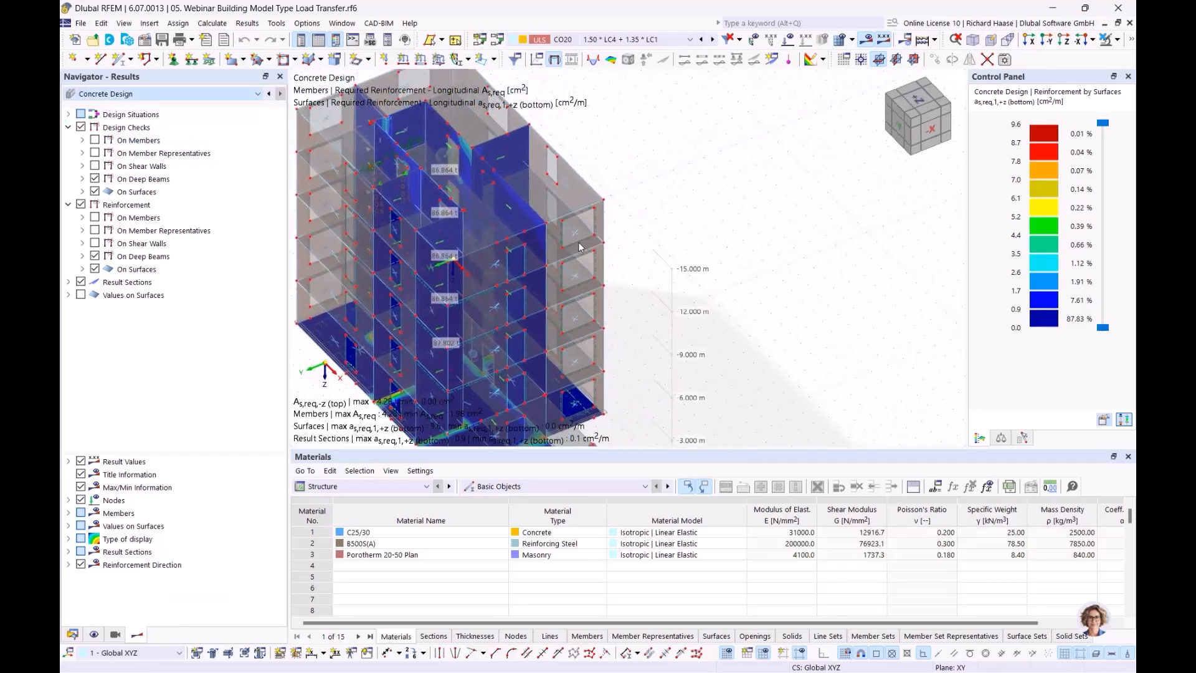
middle_click_drag(687, 307, 553, 329)
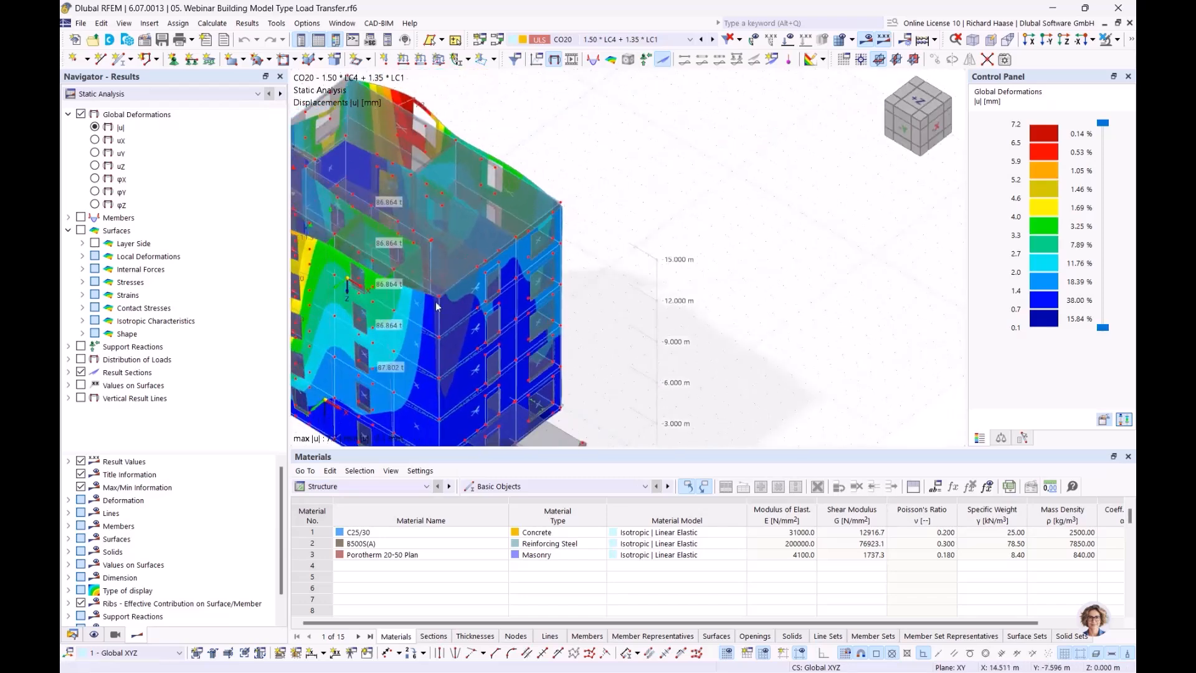
- Display the surface mx moments under Basic Internal Forces
left_click(81, 243)
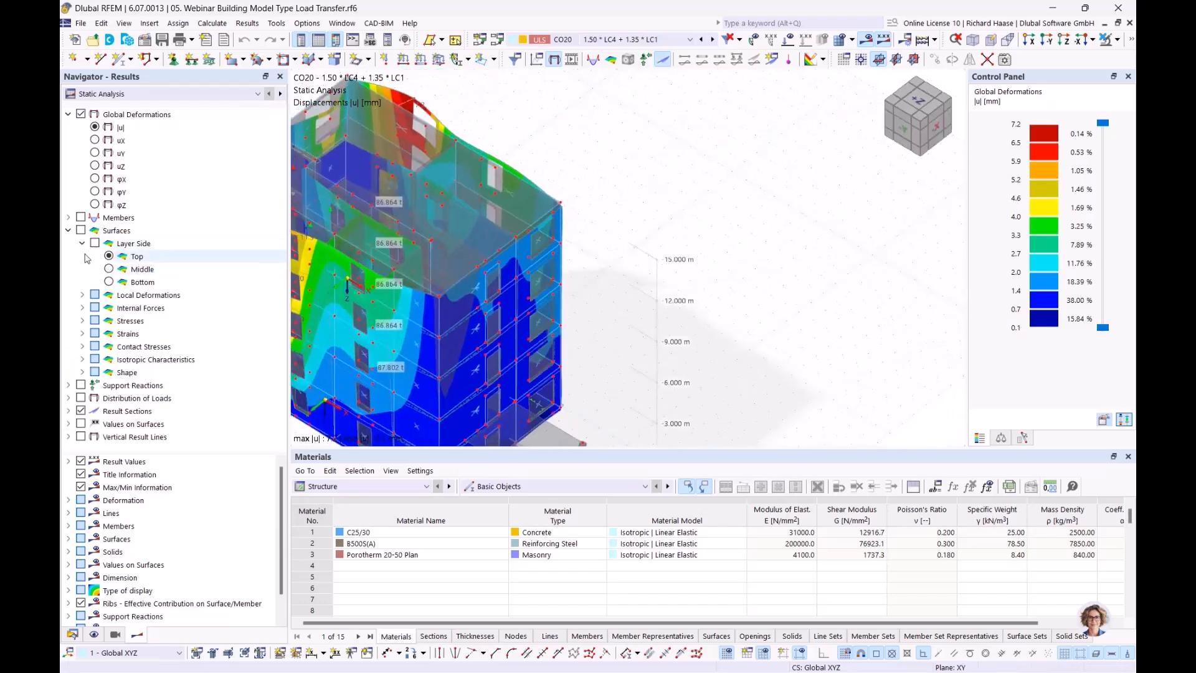
left_click(82, 244)
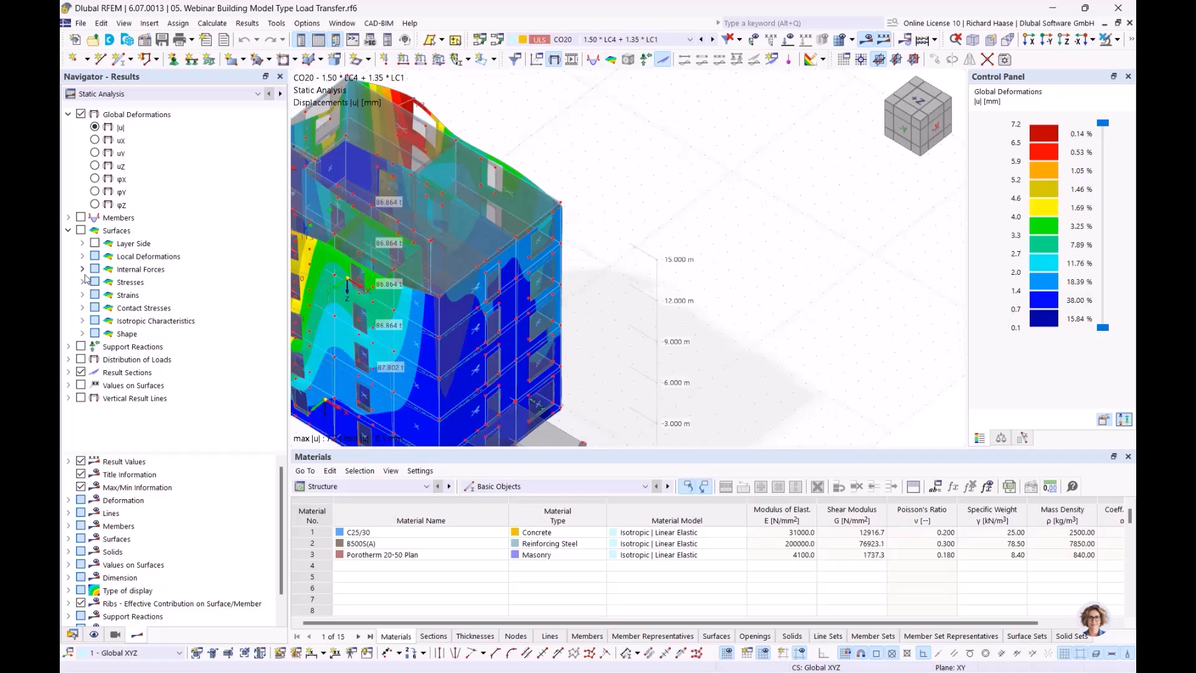
left_click(82, 269)
left_click(123, 296)
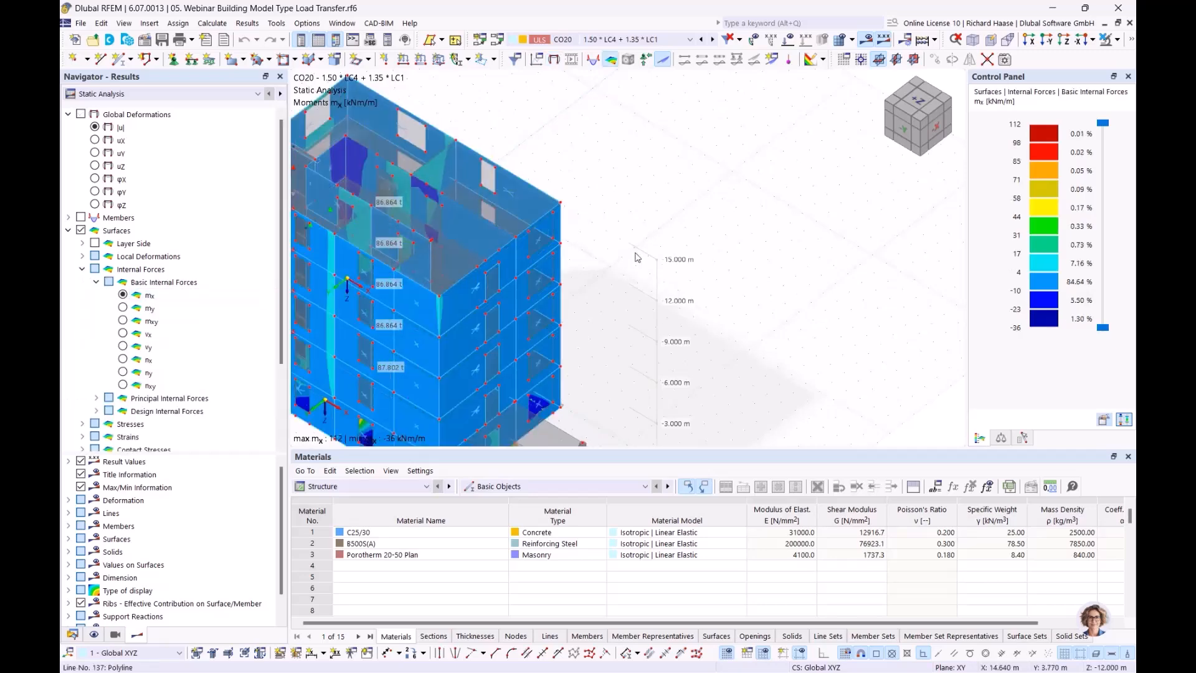
middle_click_drag(605, 267, 675, 228)
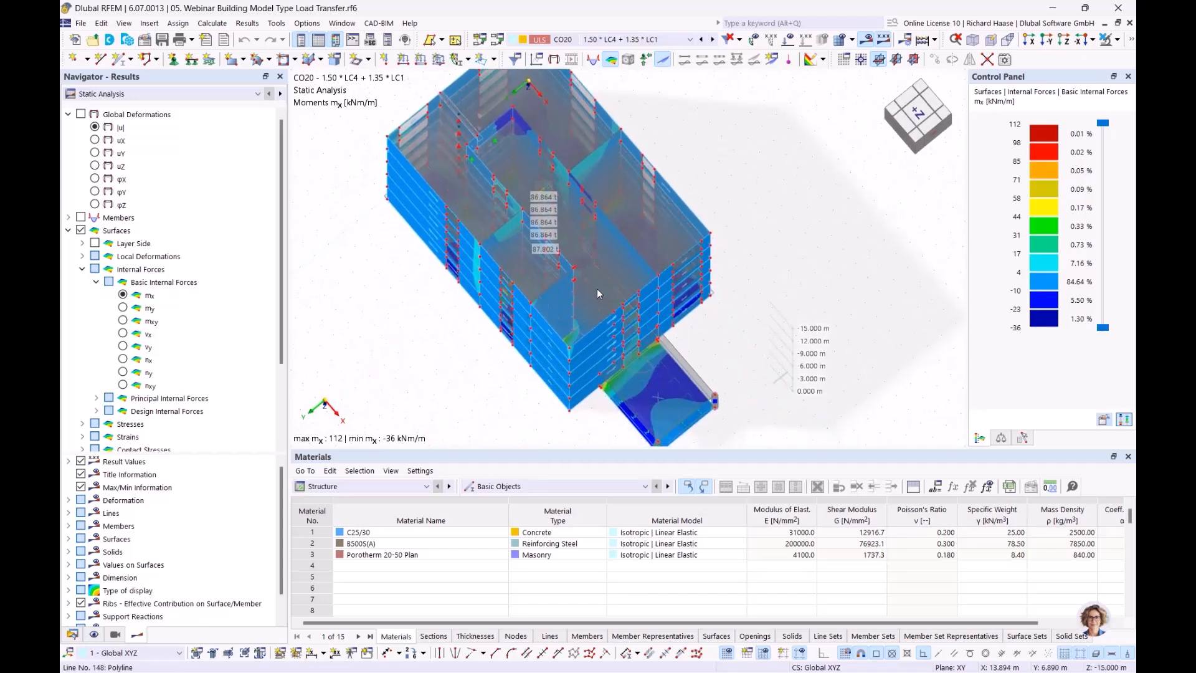
scroll(590, 250, "up", 3)
scroll(590, 250, "up", 1)
- Orbit through front, top and isometric views to inspect mx moments from 112 to −36 kNm/m
middle_click_drag(595, 250, 507, 249)
middle_click_drag(507, 249, 449, 356)
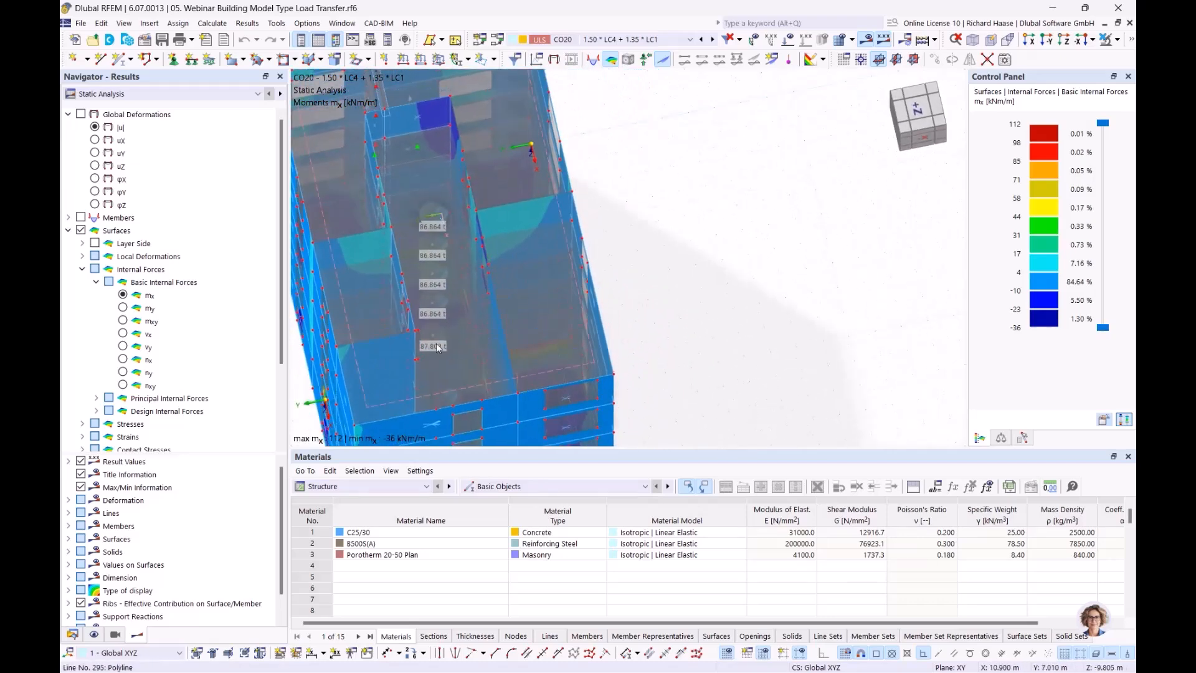
mouse_move(419, 350)
middle_click_drag(533, 211, 543, 259, "ctrl")
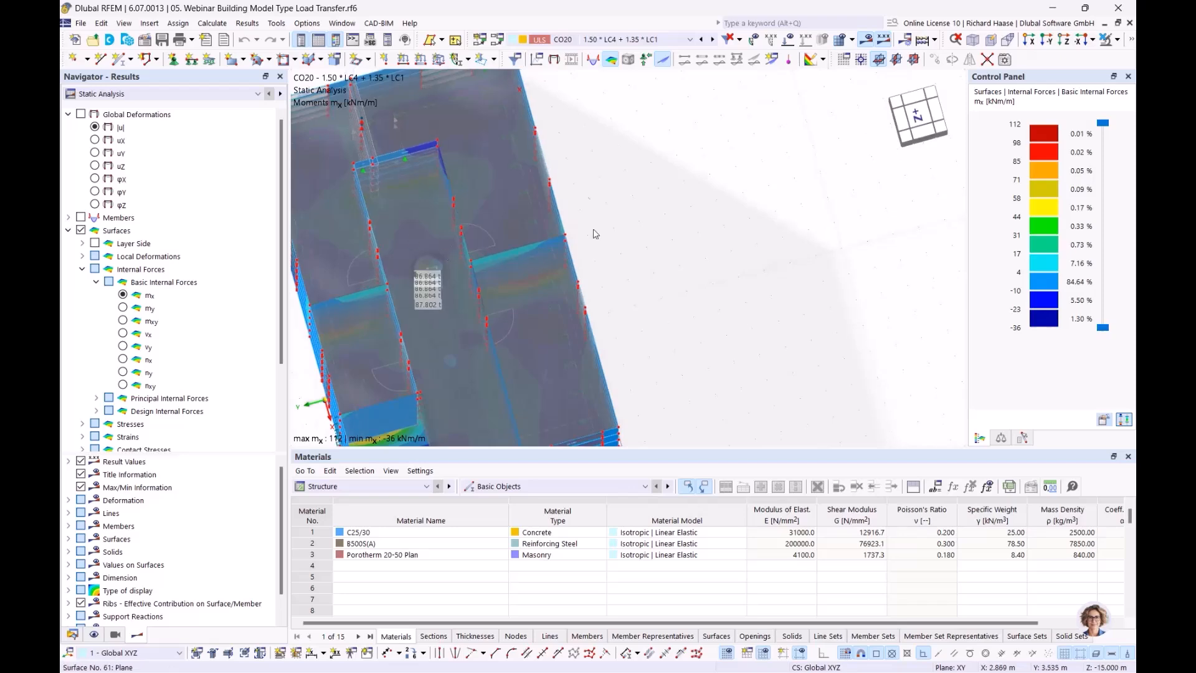
middle_click_drag(483, 222, 609, 204, "ctrl")
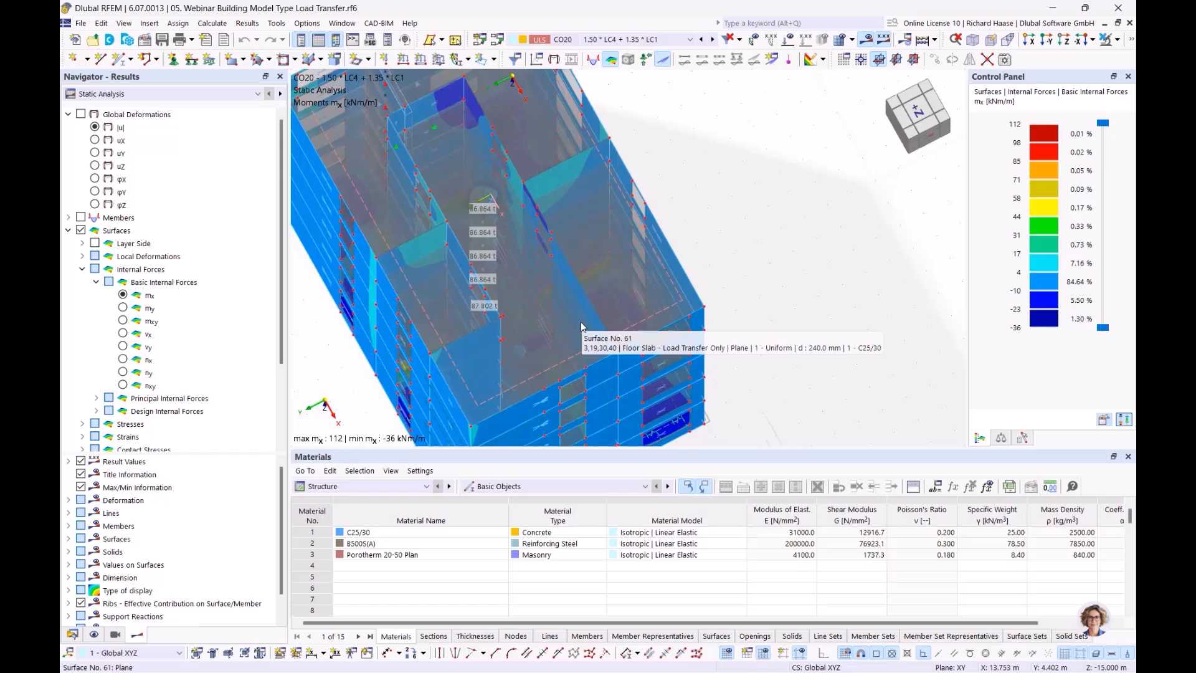
middle_click_drag(773, 244, 774, 206, "ctrl")
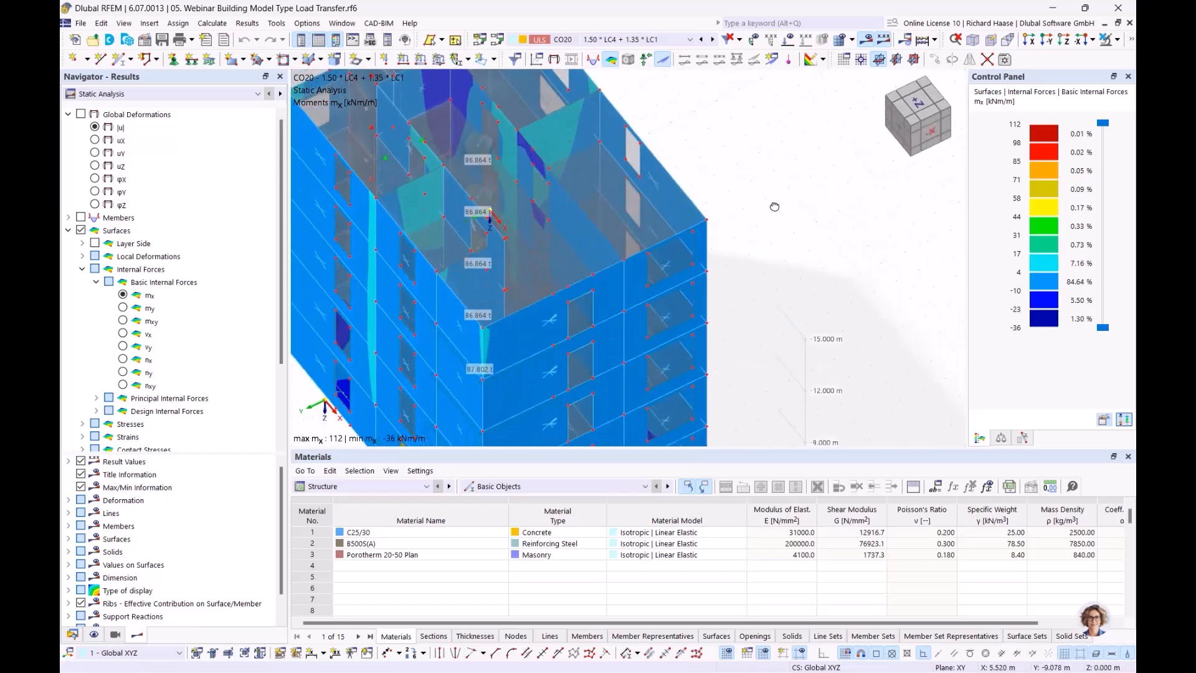
scroll(629, 209, "down", 3)
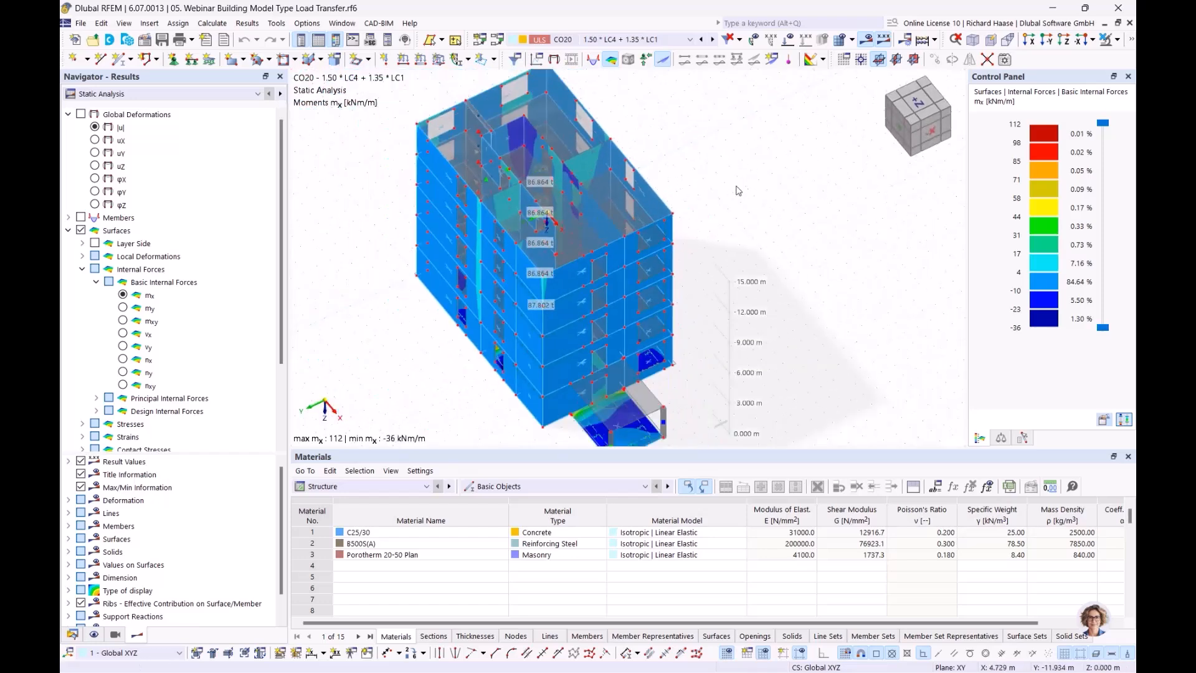
left_click(73, 634)
- Close the 05 Load Transfer model
right_click(143, 142)
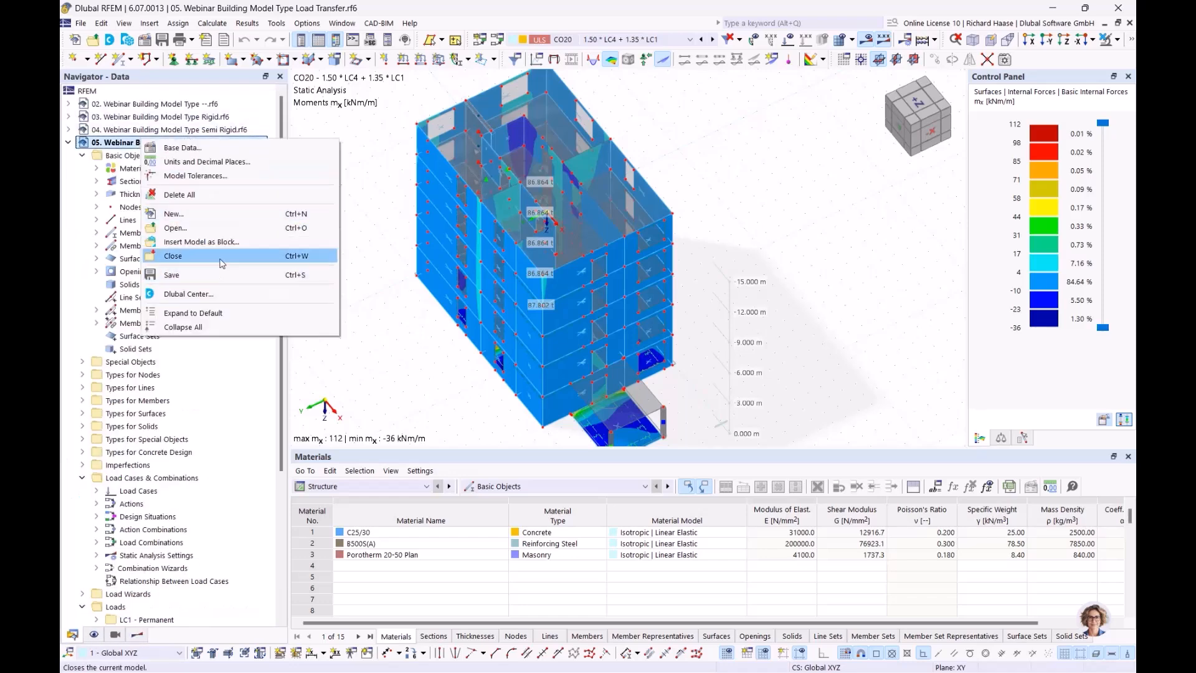
left_click(222, 261)
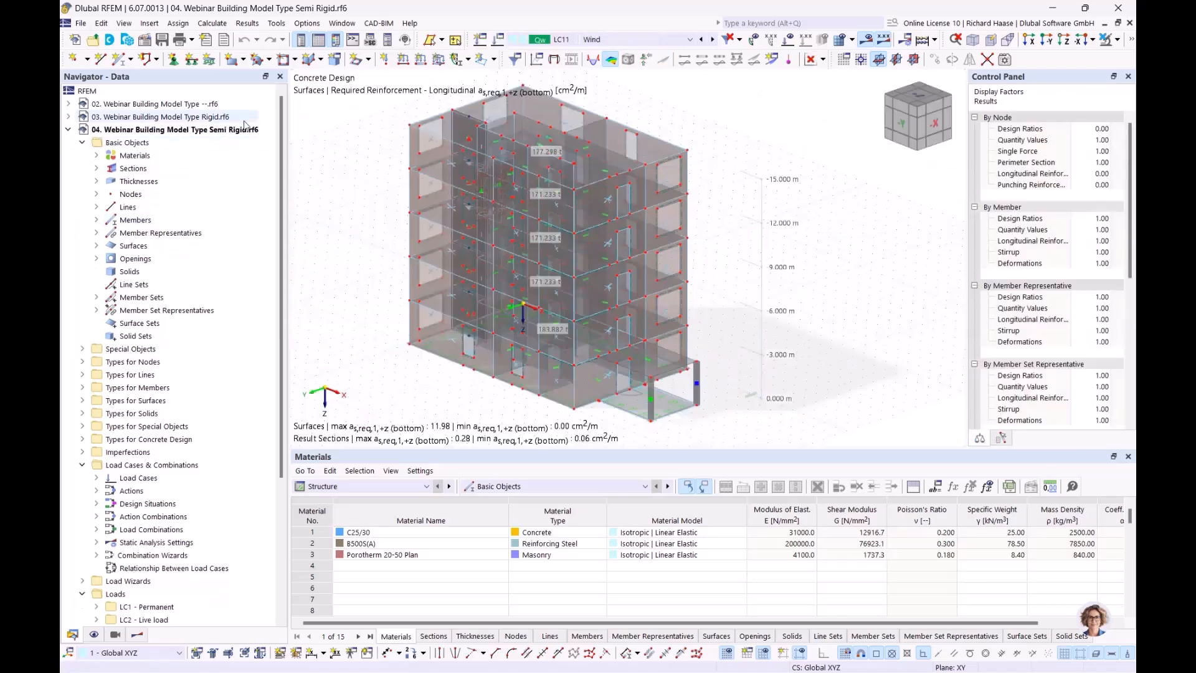
left_click(114, 635)
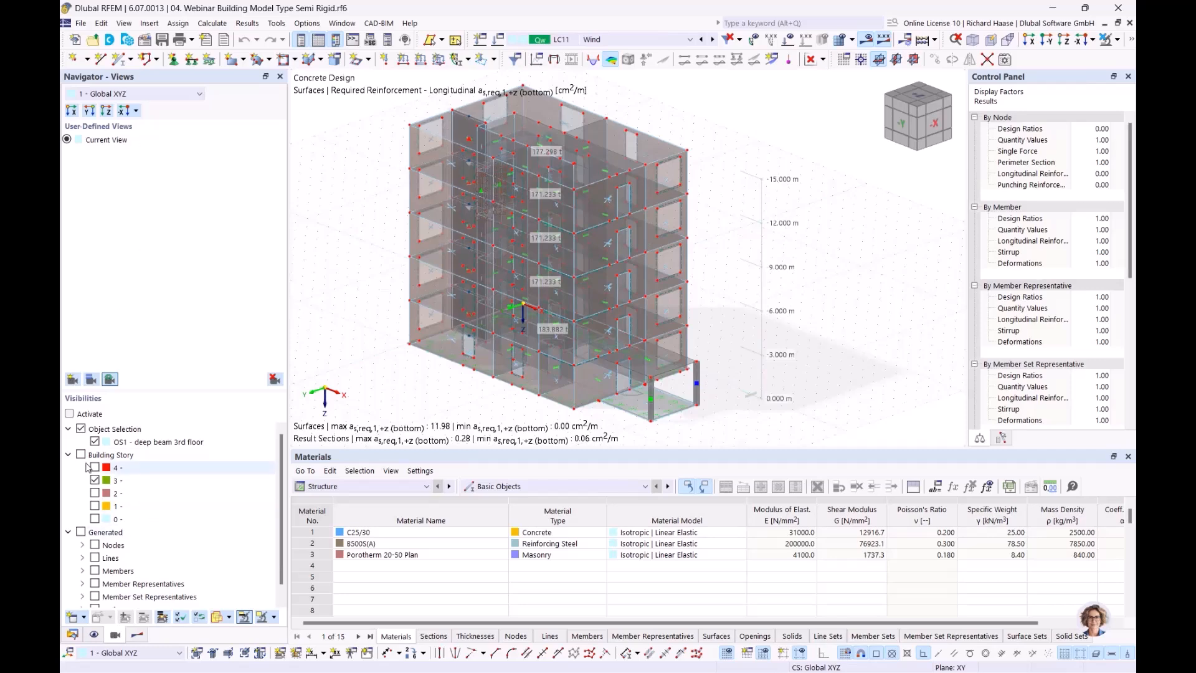
- Tile windows vertically, minimizing model 02 so the Rigid and Semi Rigid models sit side by side
left_click(342, 23)
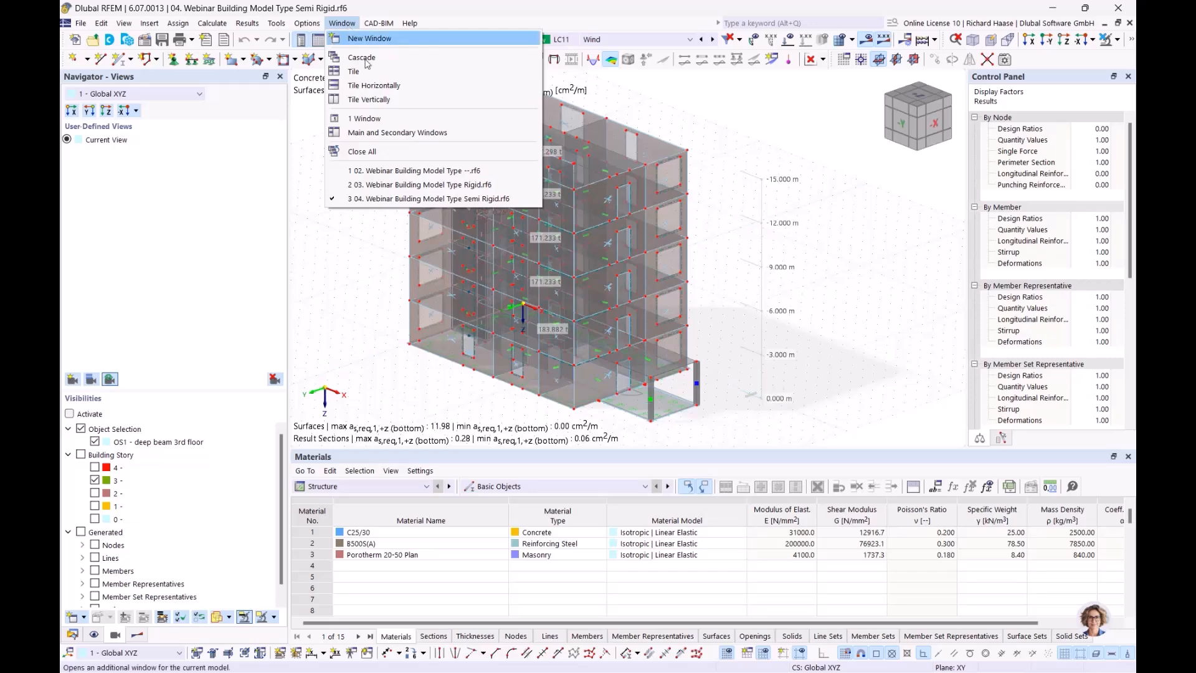
left_click(368, 101)
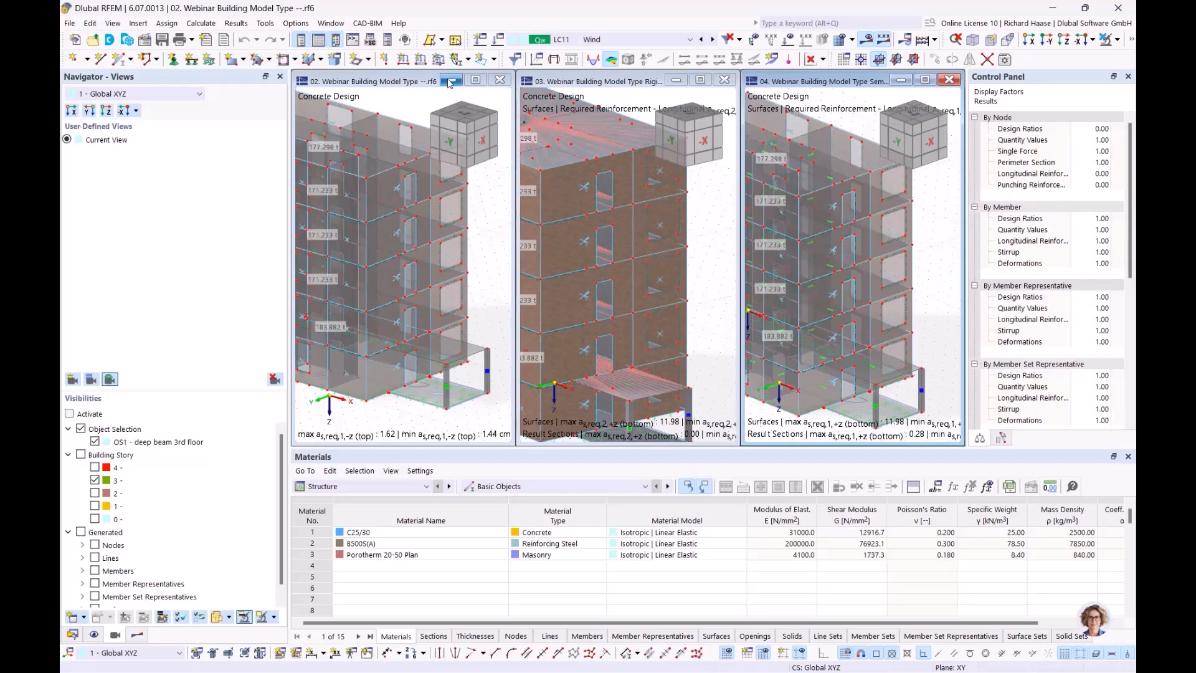
left_click(451, 82)
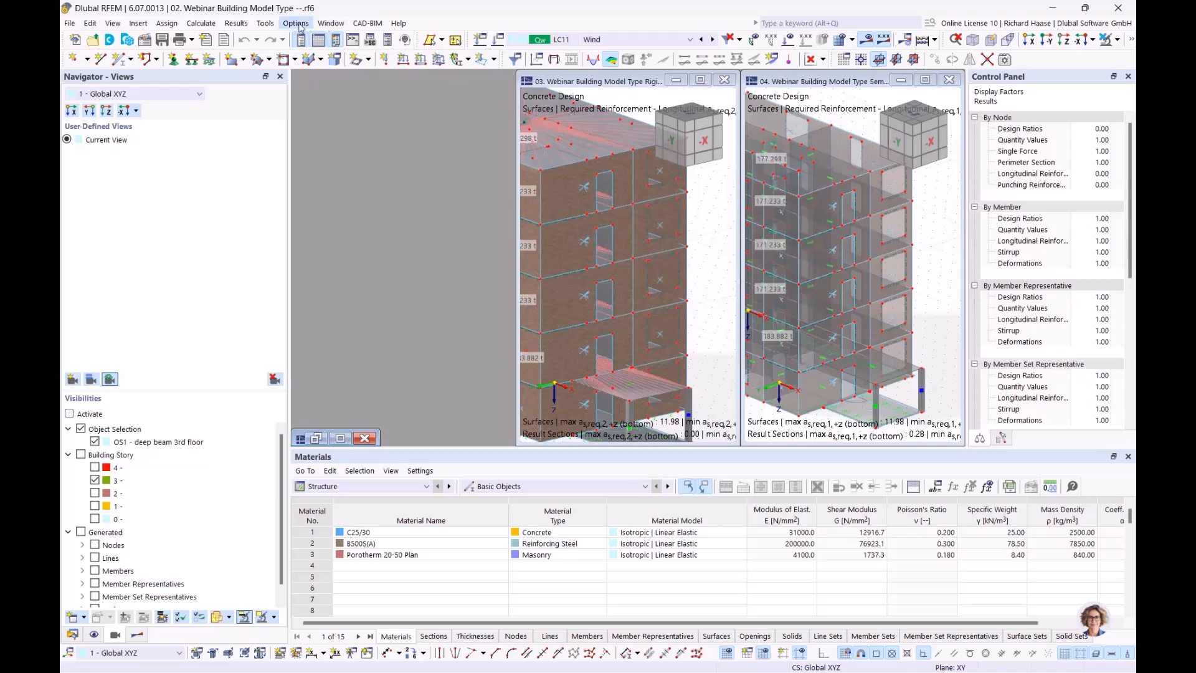
left_click(326, 25)
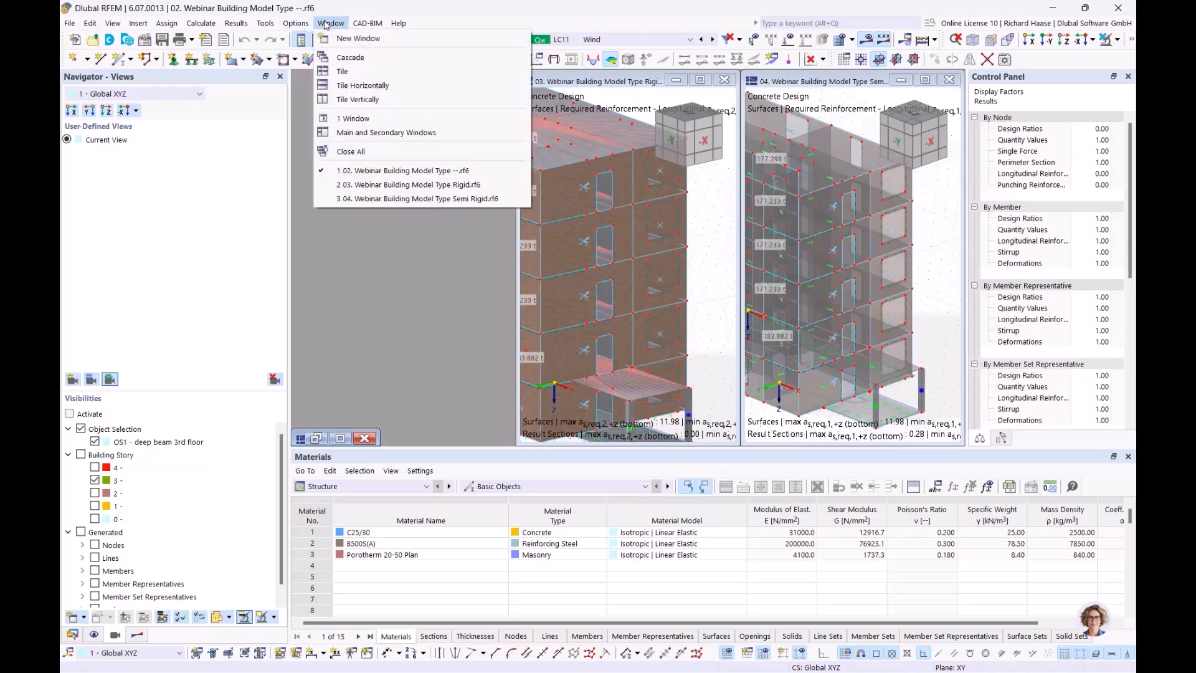
left_click(358, 99)
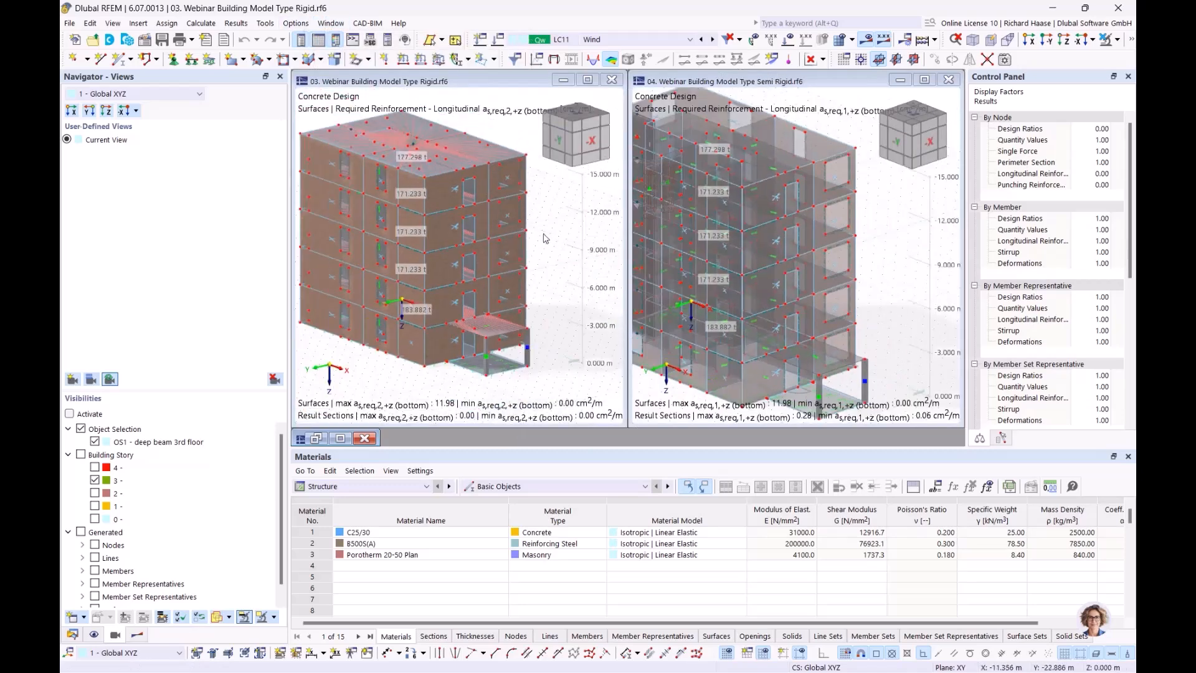
middle_click_drag(540, 205, 546, 228)
scroll(558, 240, "up", 2)
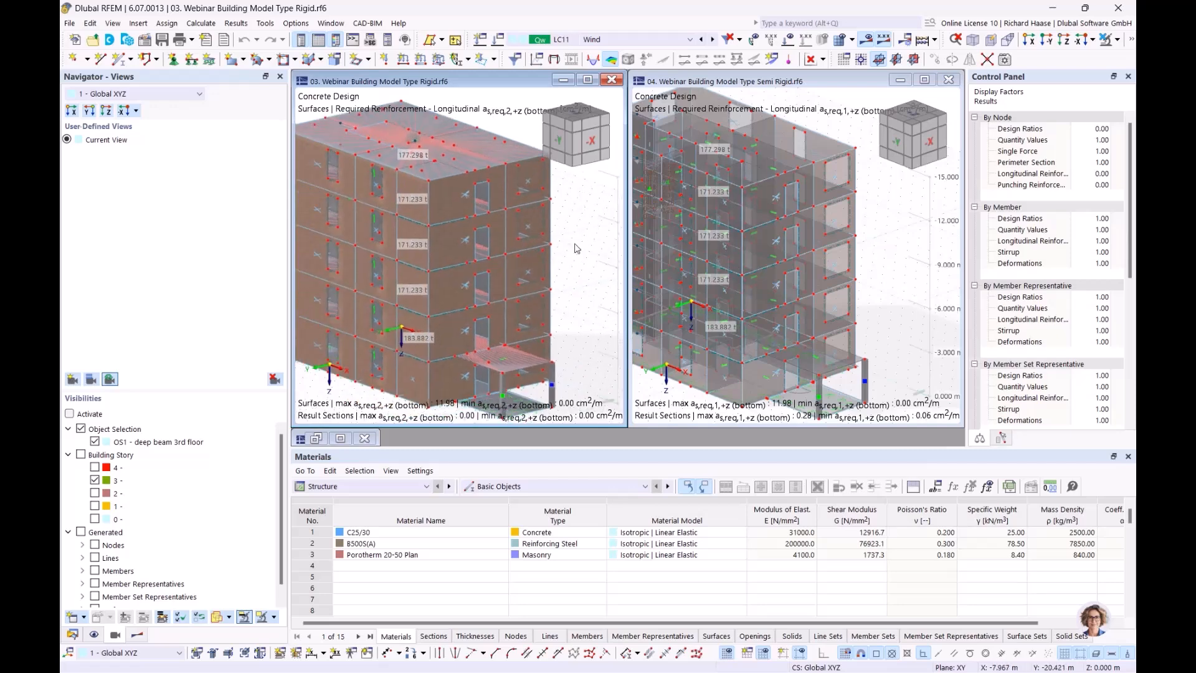
- Filter the rigid model to the building story without object selection, and show it transparently
left_click(81, 455)
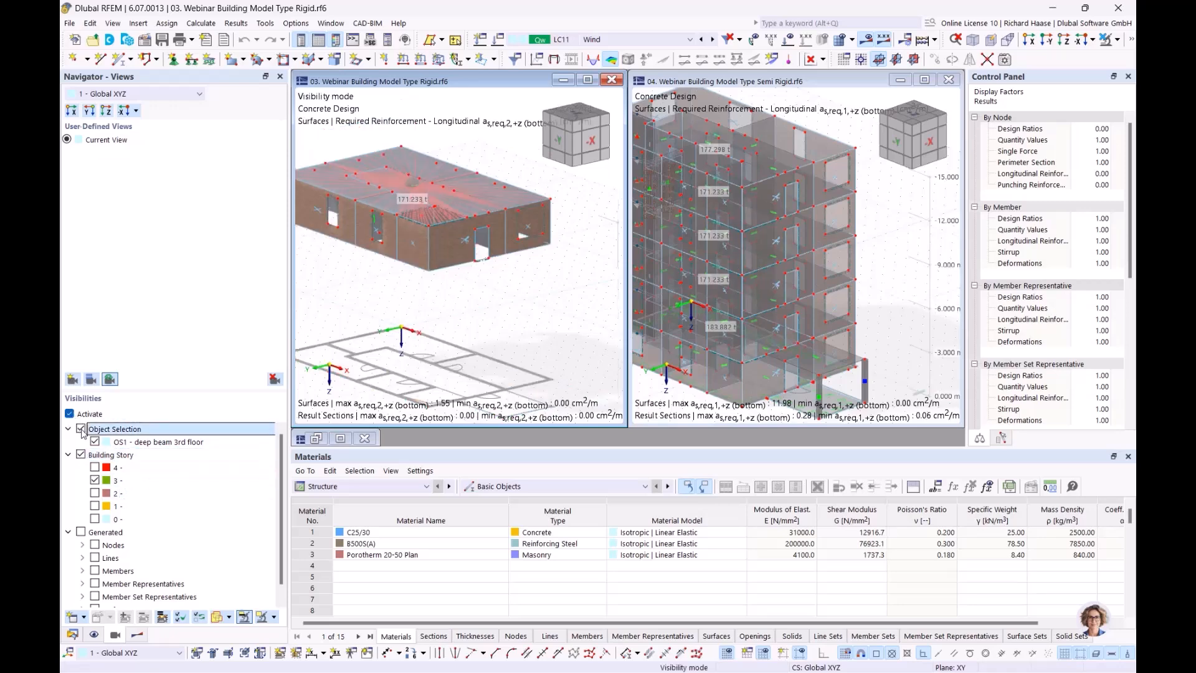
left_click(81, 429)
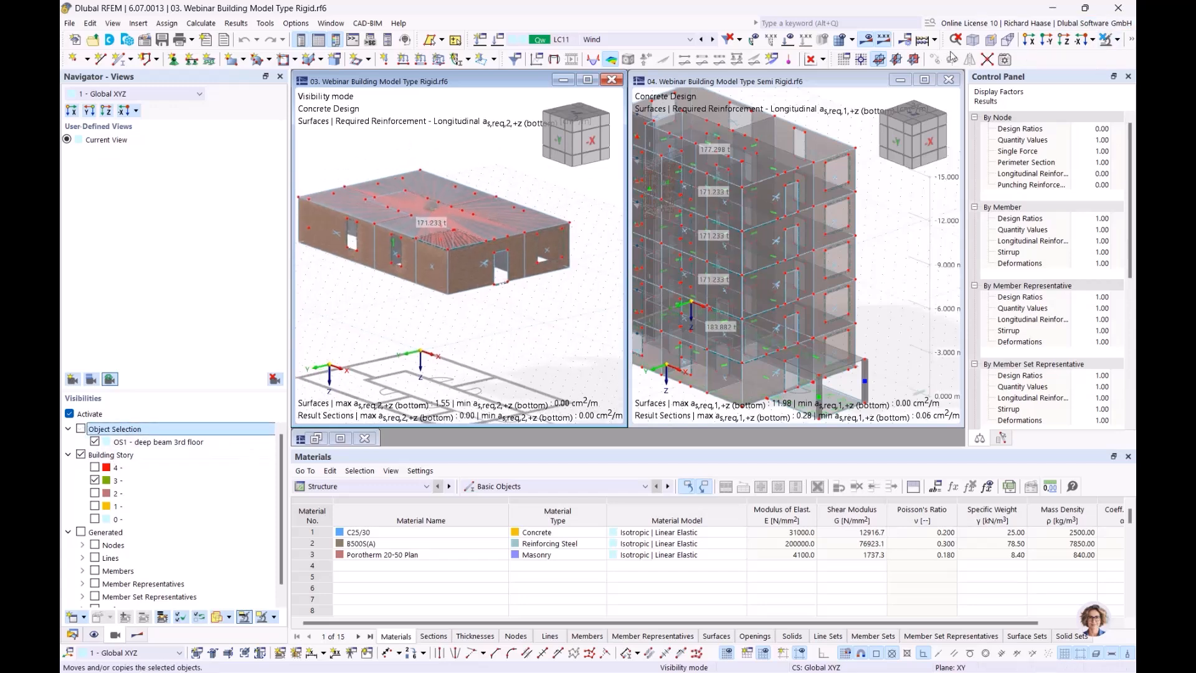
left_click(1118, 40)
left_click(1133, 45)
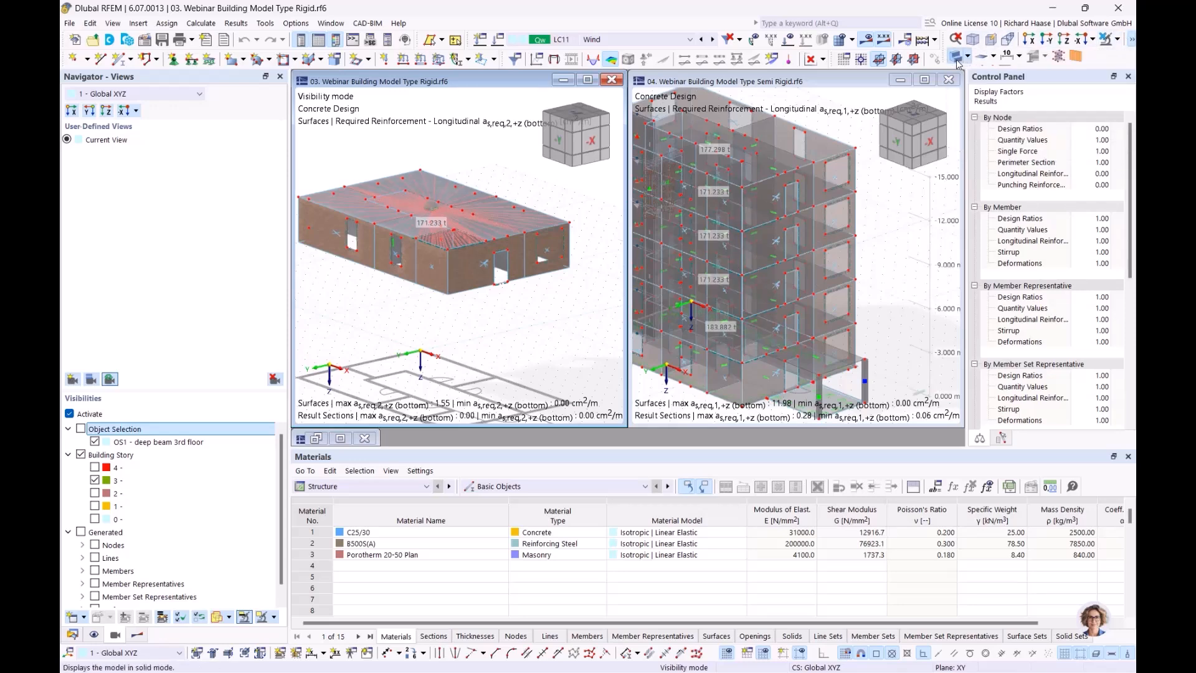
left_click(955, 58)
middle_click_drag(451, 333, 440, 373, "ctrl")
- In the semi-rigid model, show only building story 3 and hide the deep beam 3rd floor selection
left_click(910, 234)
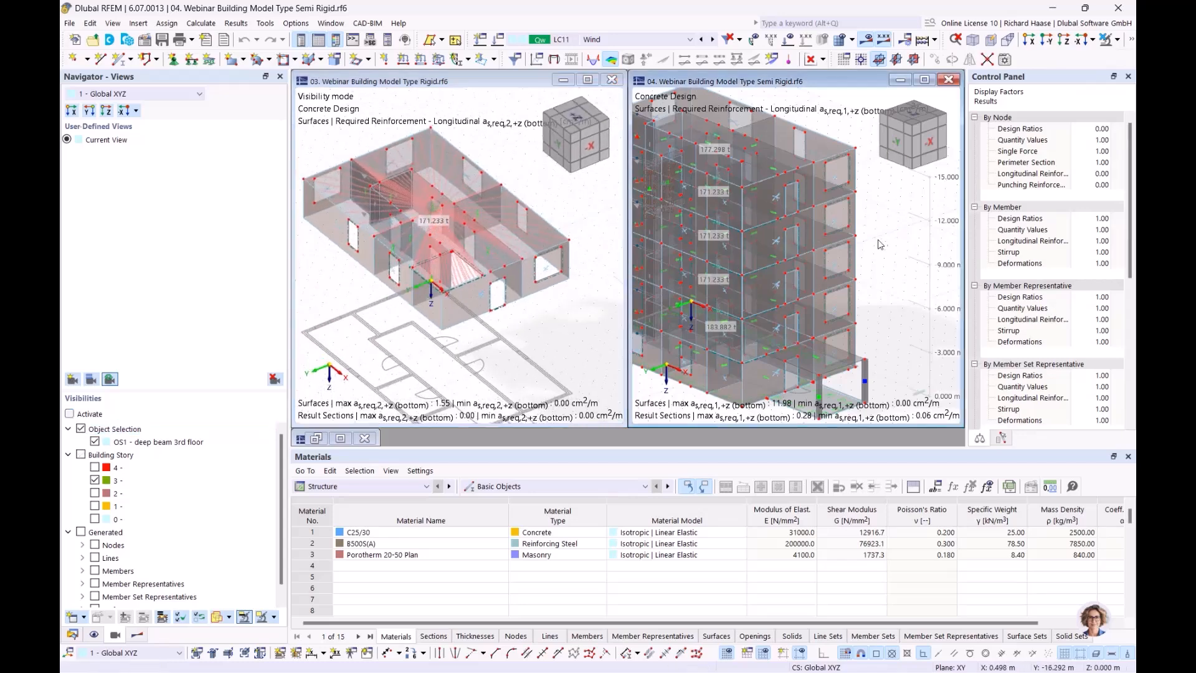
scroll(877, 244, "down", 1)
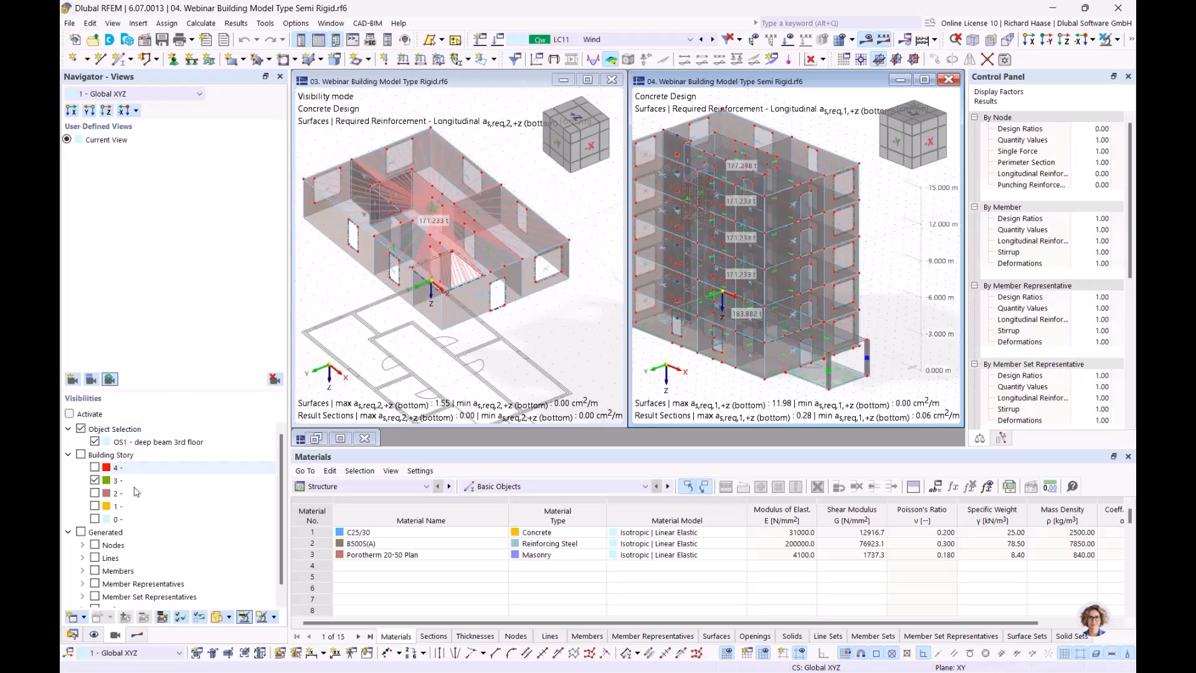
left_click(80, 455)
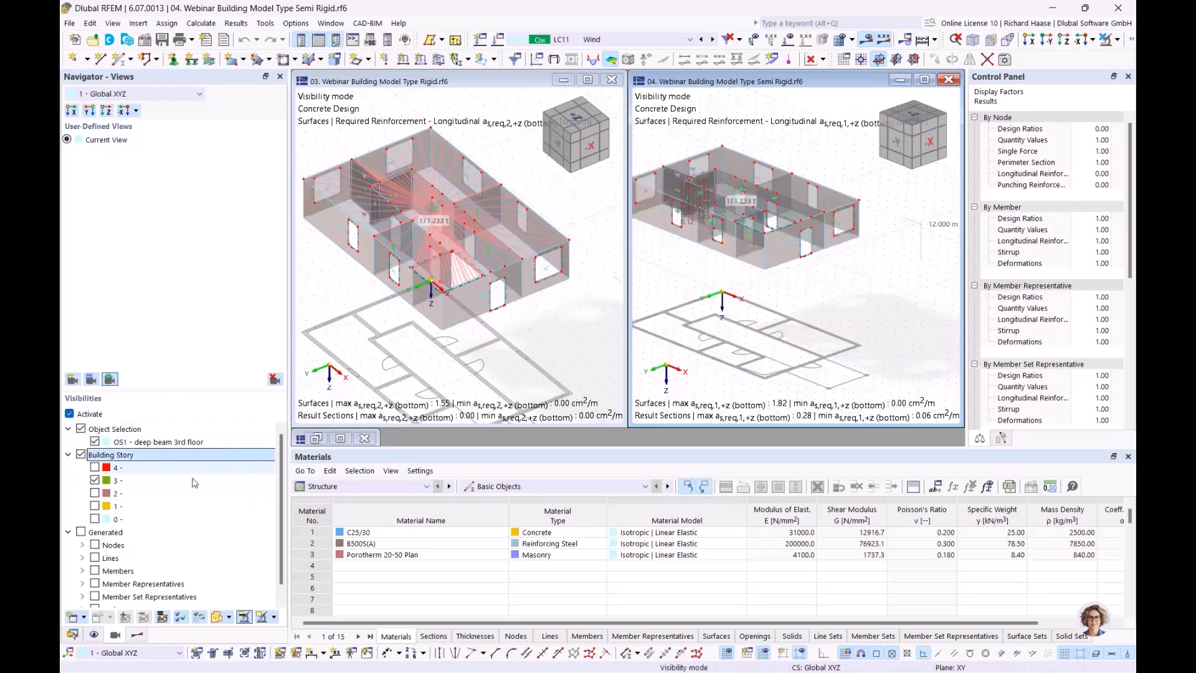
middle_click_drag(743, 304, 753, 374, "ctrl")
scroll(761, 358, "up", 1)
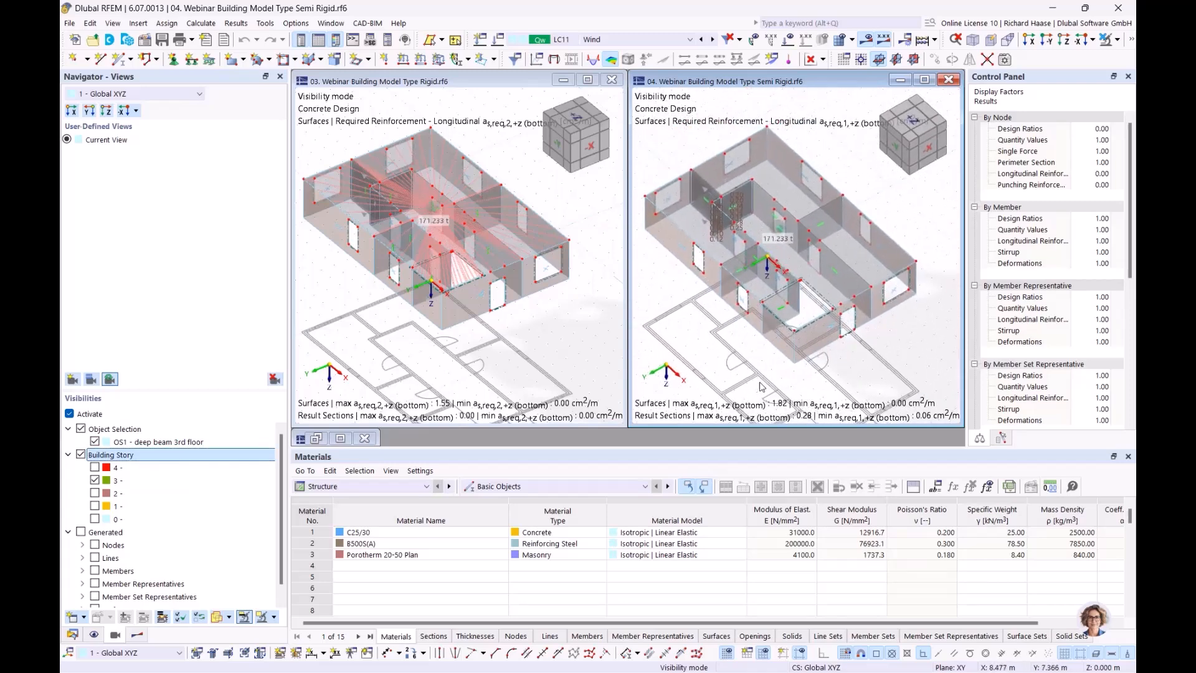
left_click(115, 430)
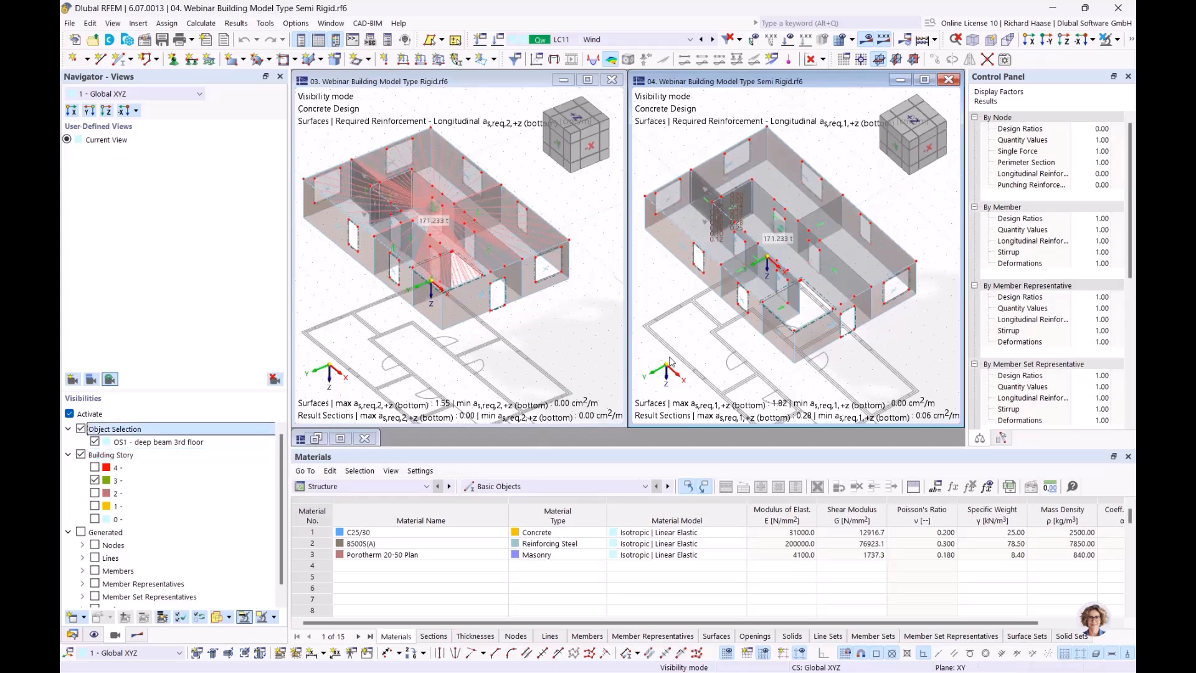
middle_click_drag(678, 310, 679, 302, "ctrl")
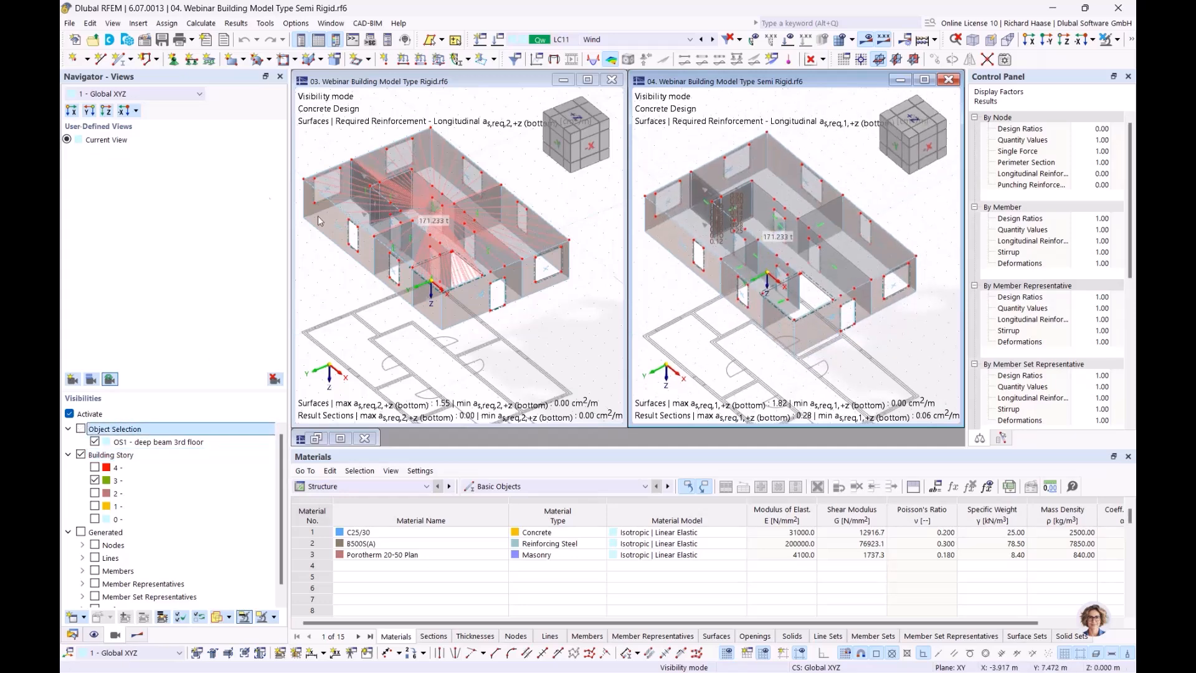
left_click(96, 444)
left_click(95, 441)
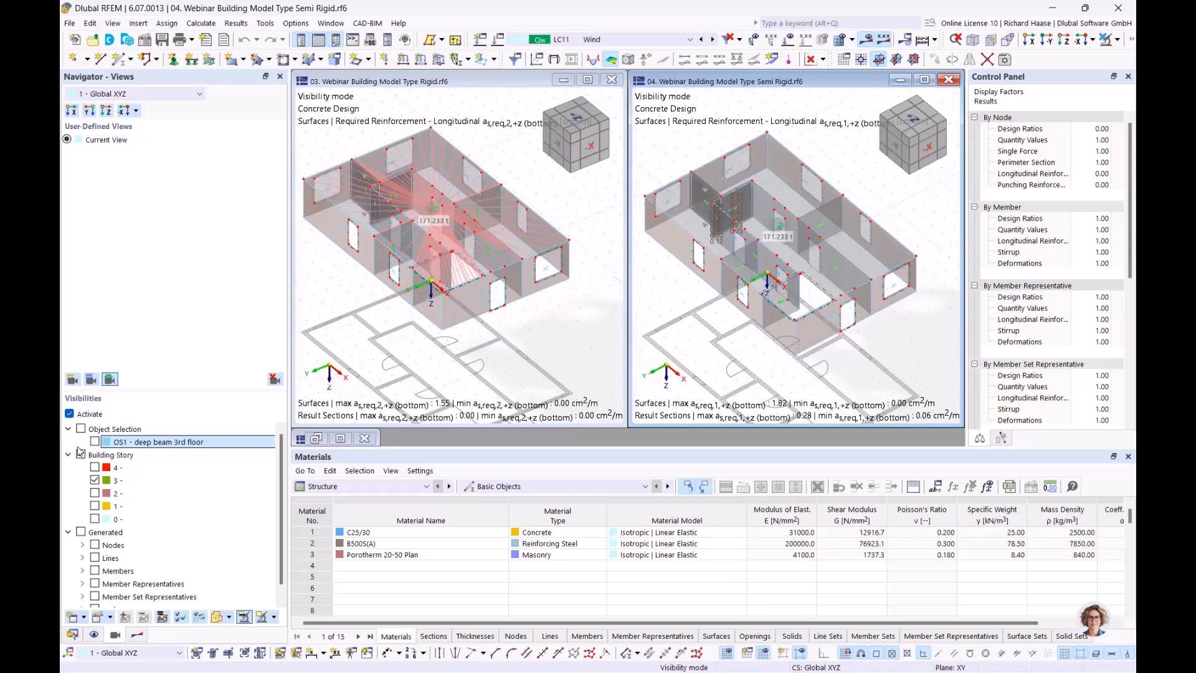
- Check the whole building, then re-enable filtering with object selection OS1 turned off
left_click(69, 414)
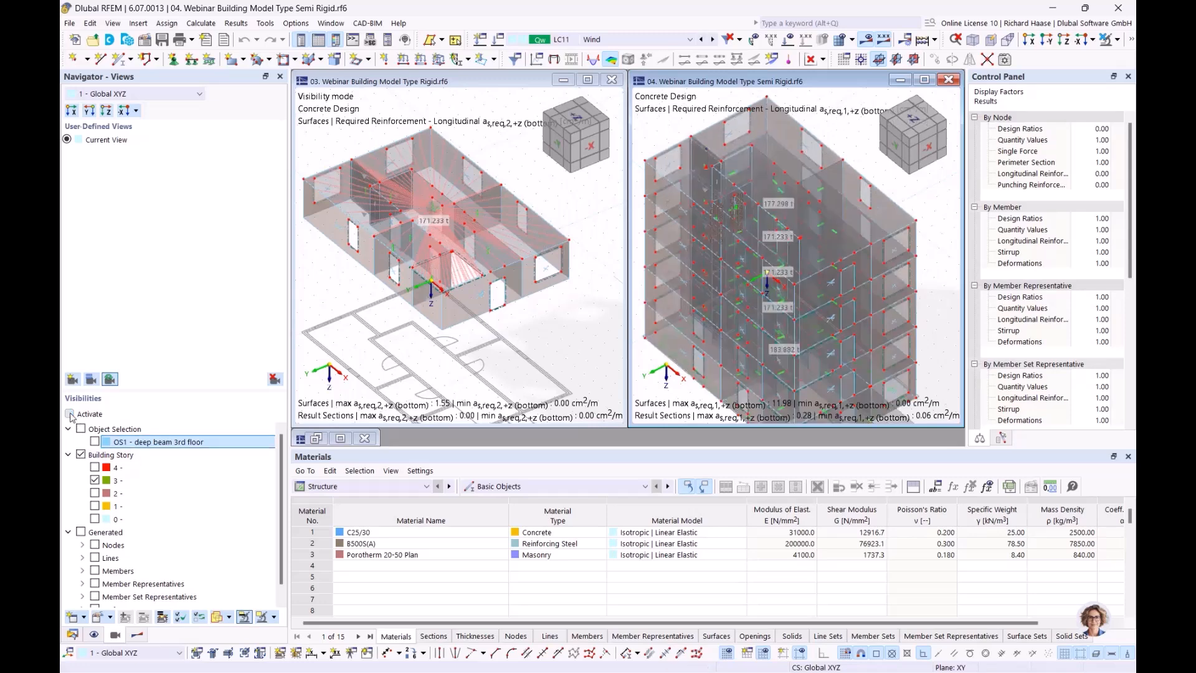
left_click(70, 413)
scroll(752, 178, "up", 5)
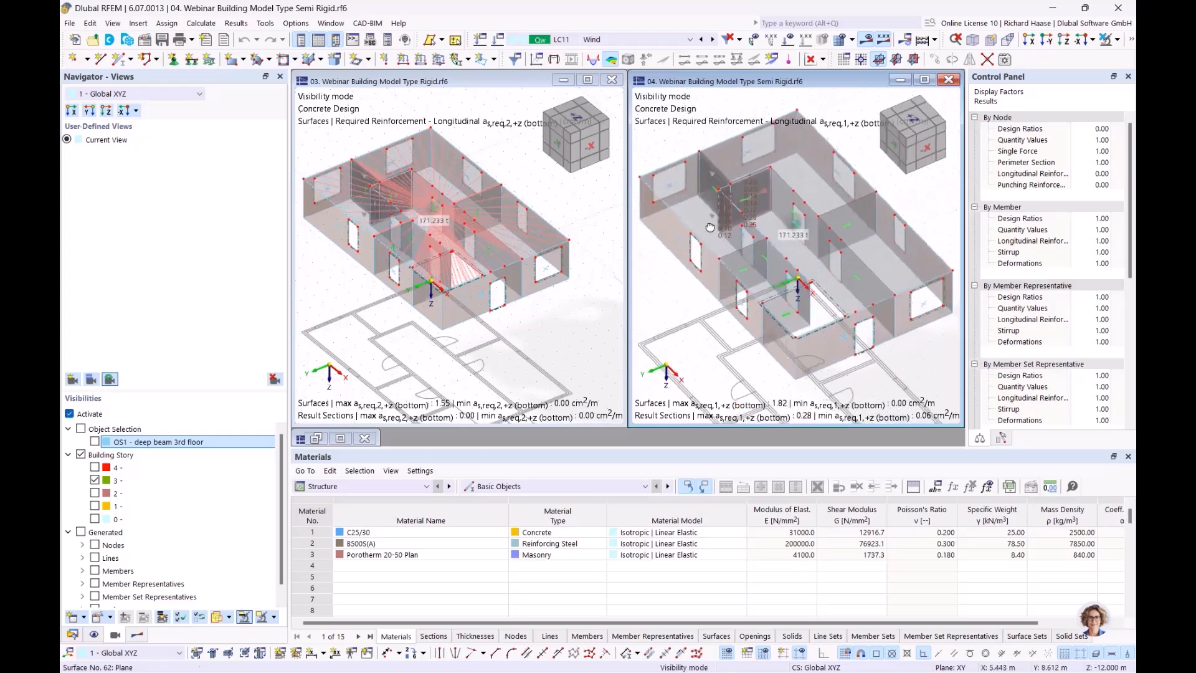
scroll(752, 178, "up", 2)
middle_click_drag(796, 226, 832, 215, "ctrl")
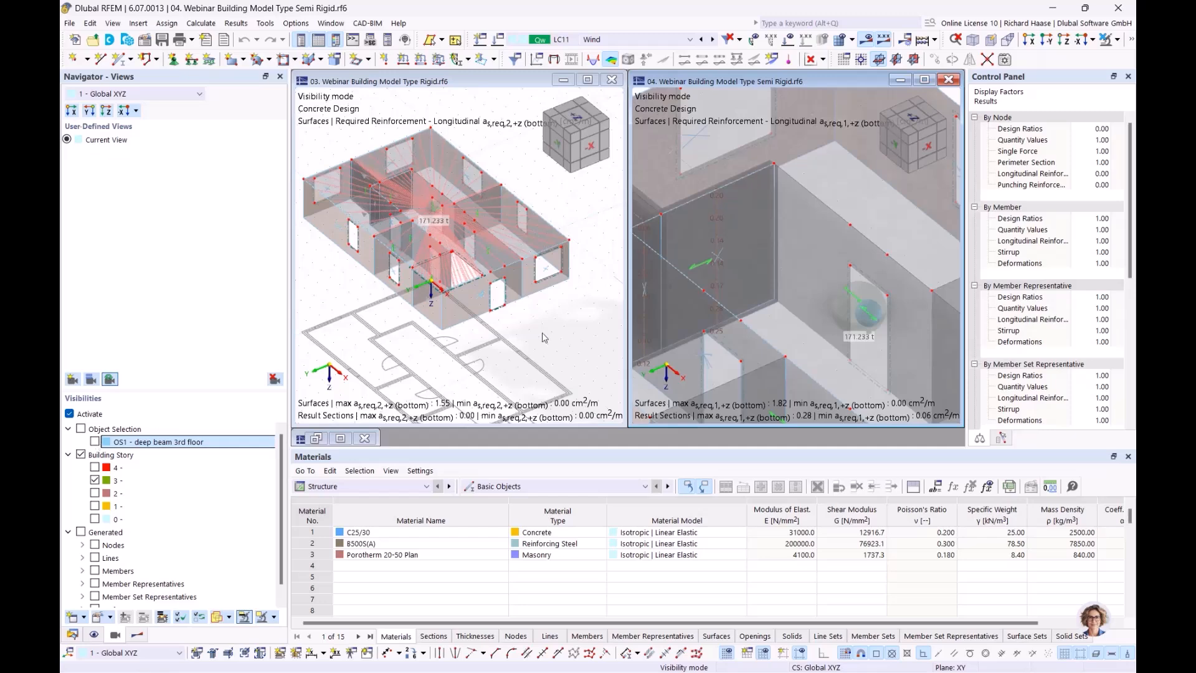
scroll(664, 314, "down", 2)
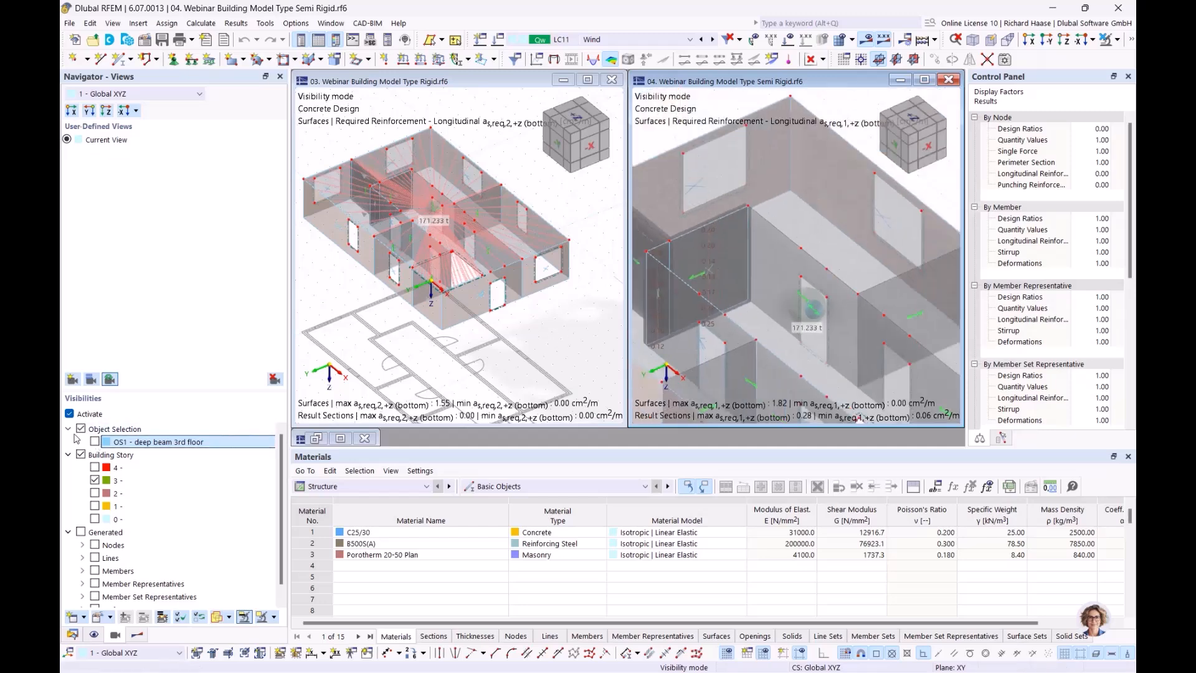
left_click(81, 429)
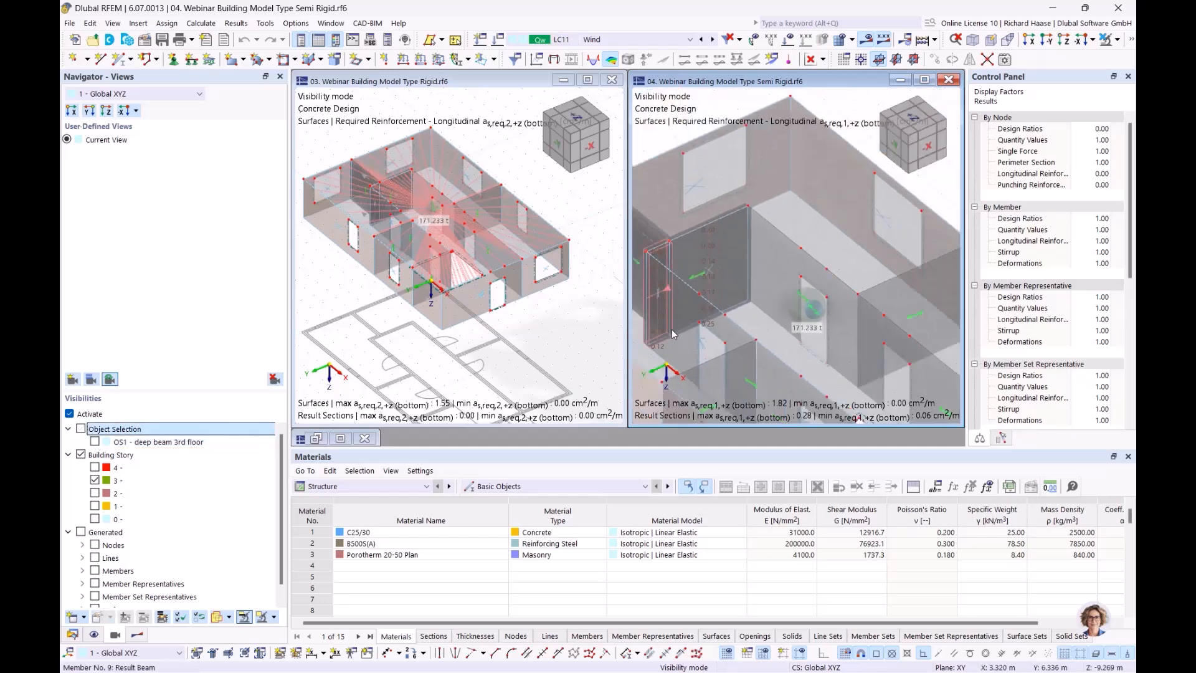
scroll(671, 328, "down", 4)
middle_click_drag(680, 307, 731, 249)
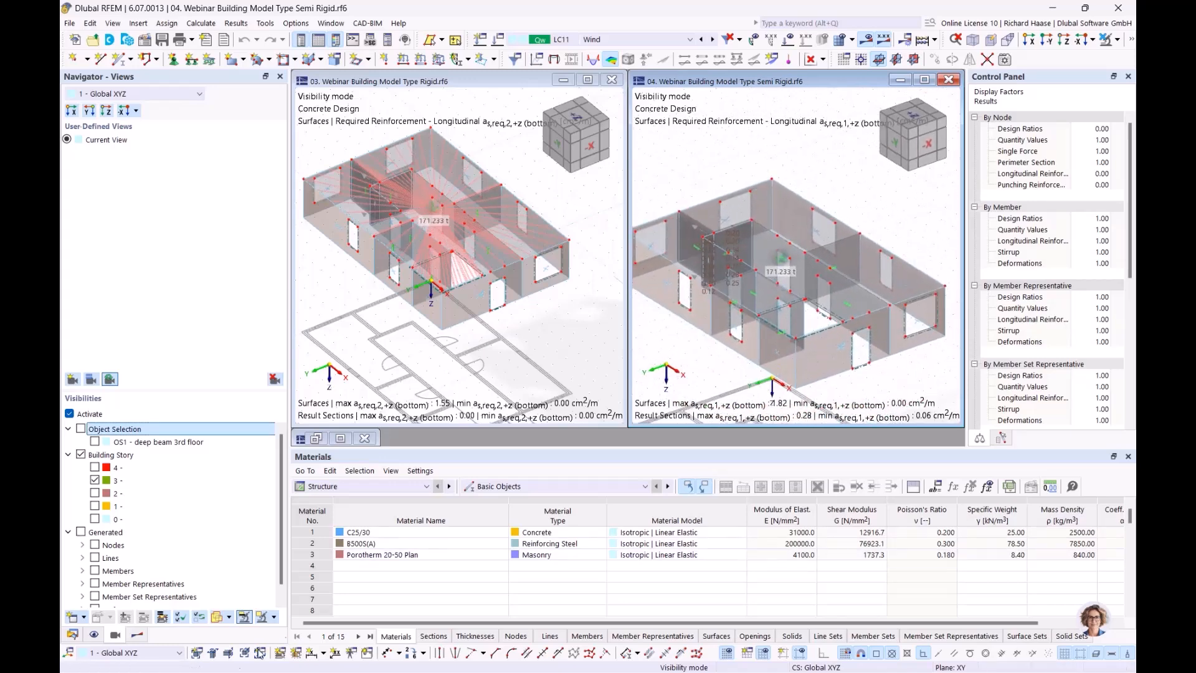
left_click(418, 108)
- Set load combination CO20 (1.50*LC4 + 1.35*LC1) in both the rigid and semi-rigid windows
left_click(636, 37)
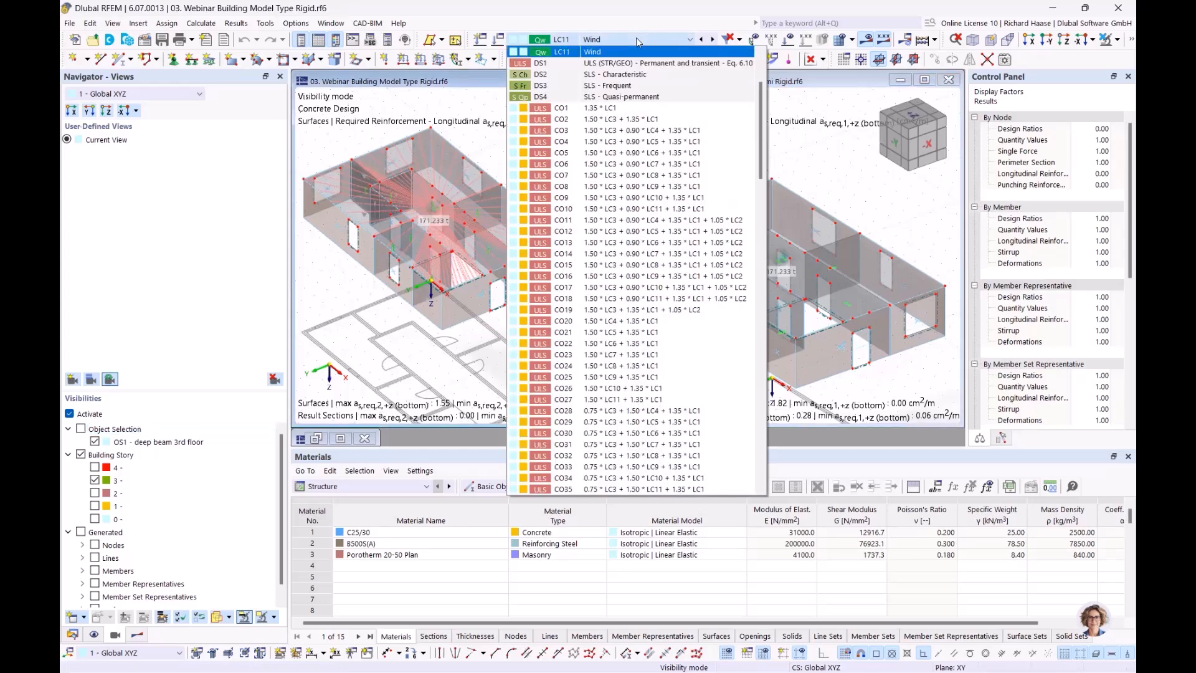
left_click(637, 321)
left_click(808, 170)
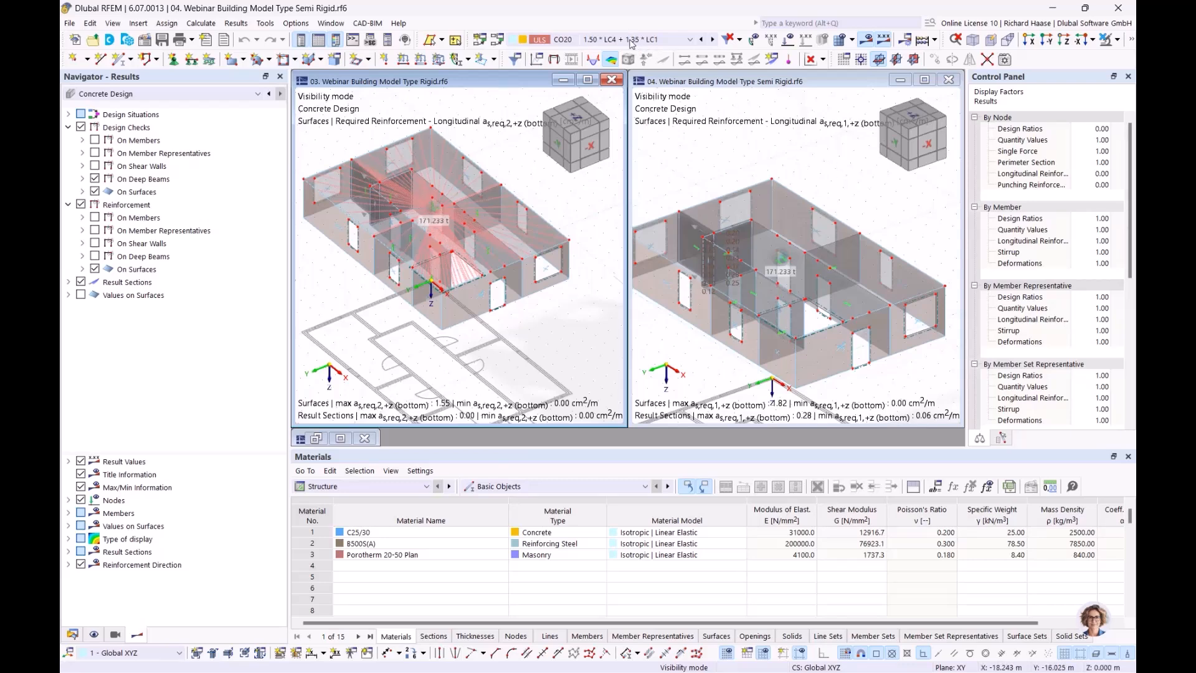
left_click(632, 41)
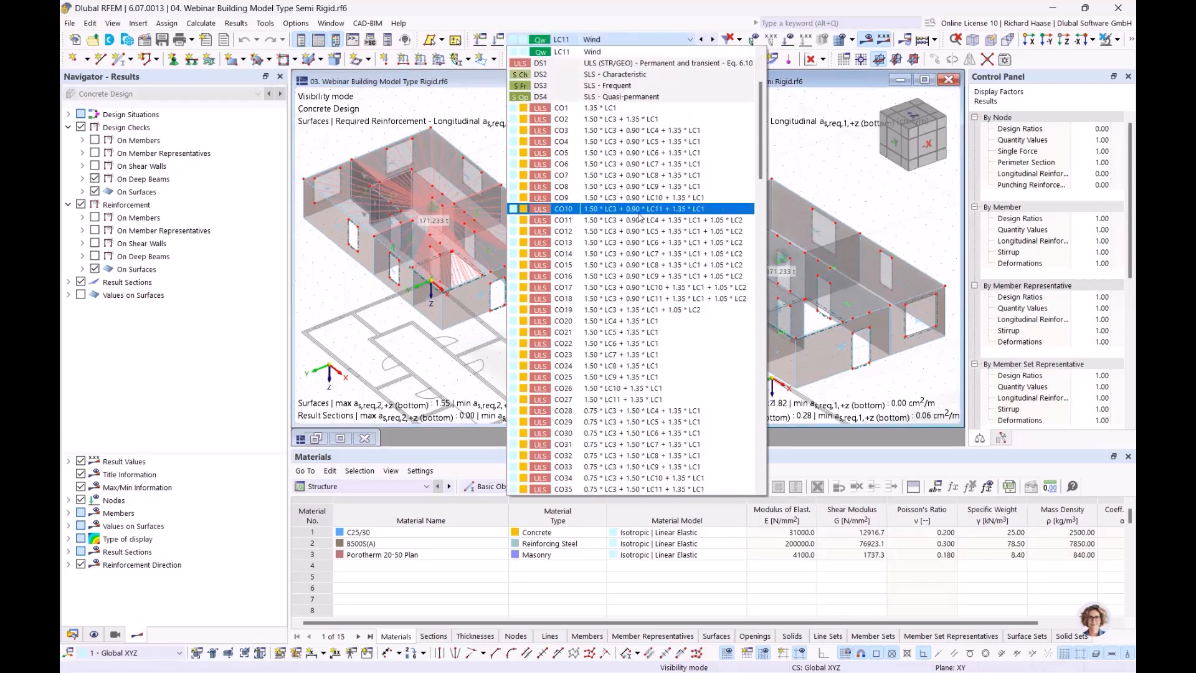
left_click(623, 320)
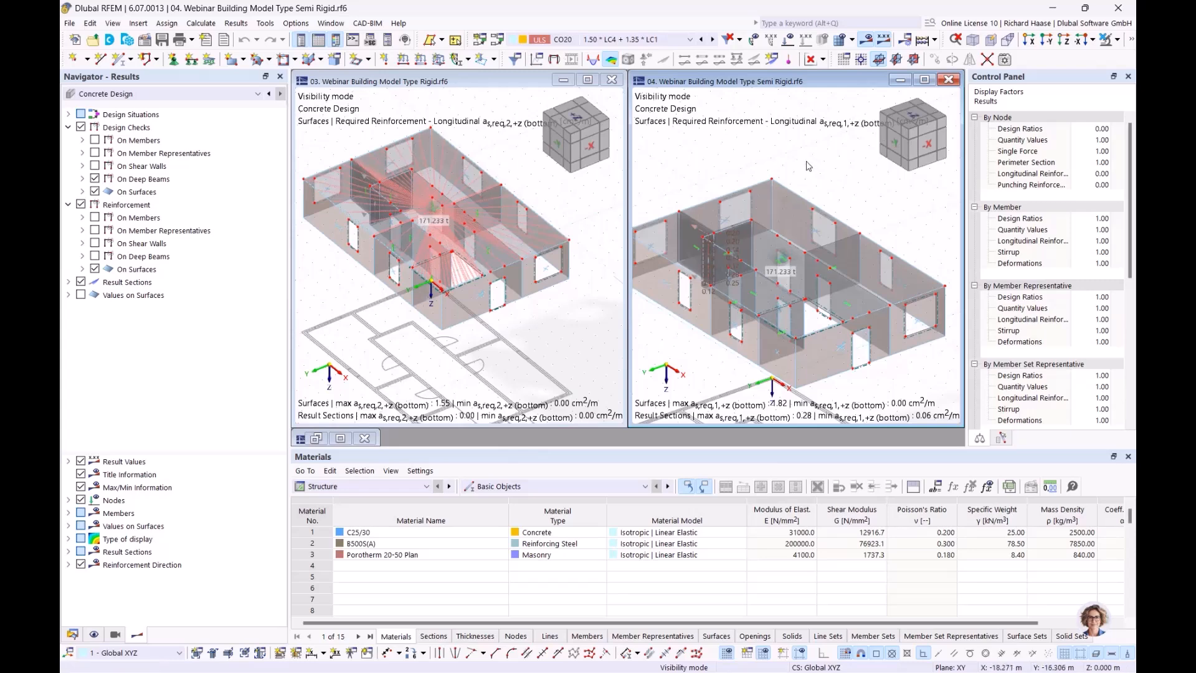
scroll(808, 167, "down", 2)
middle_click_drag(808, 166, 805, 186, "ctrl")
left_click(505, 217)
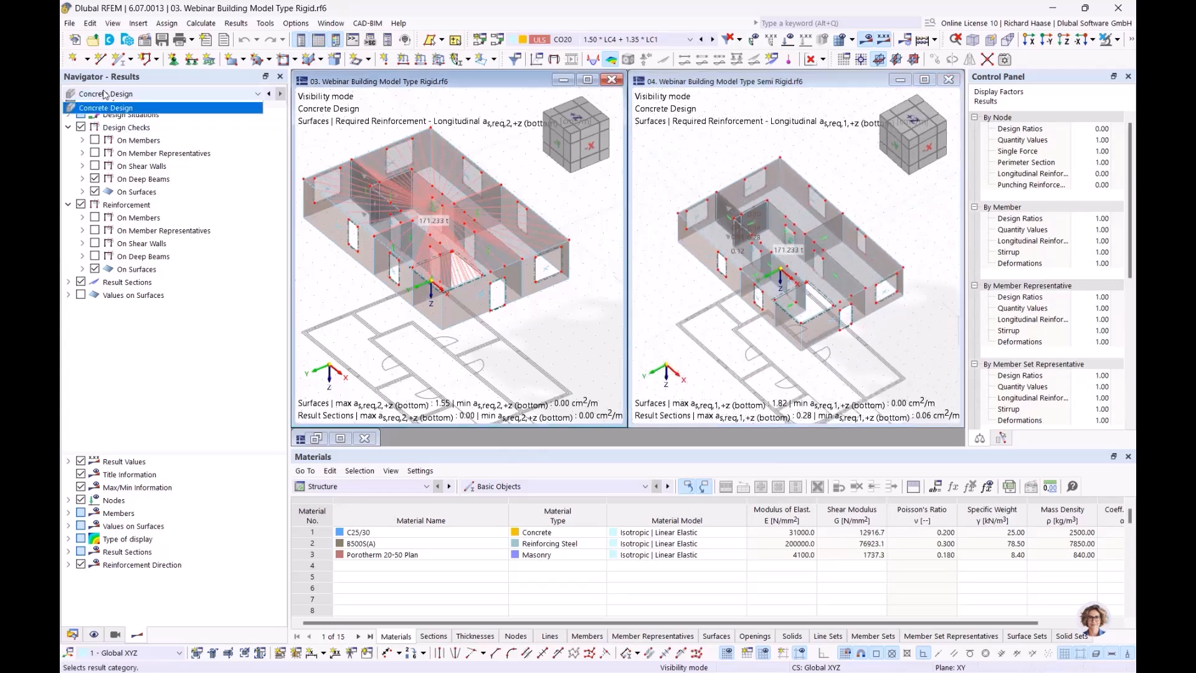
- Show the rigid model's Floors | Local 2D Calculation mx moments as isobands
left_click(97, 106)
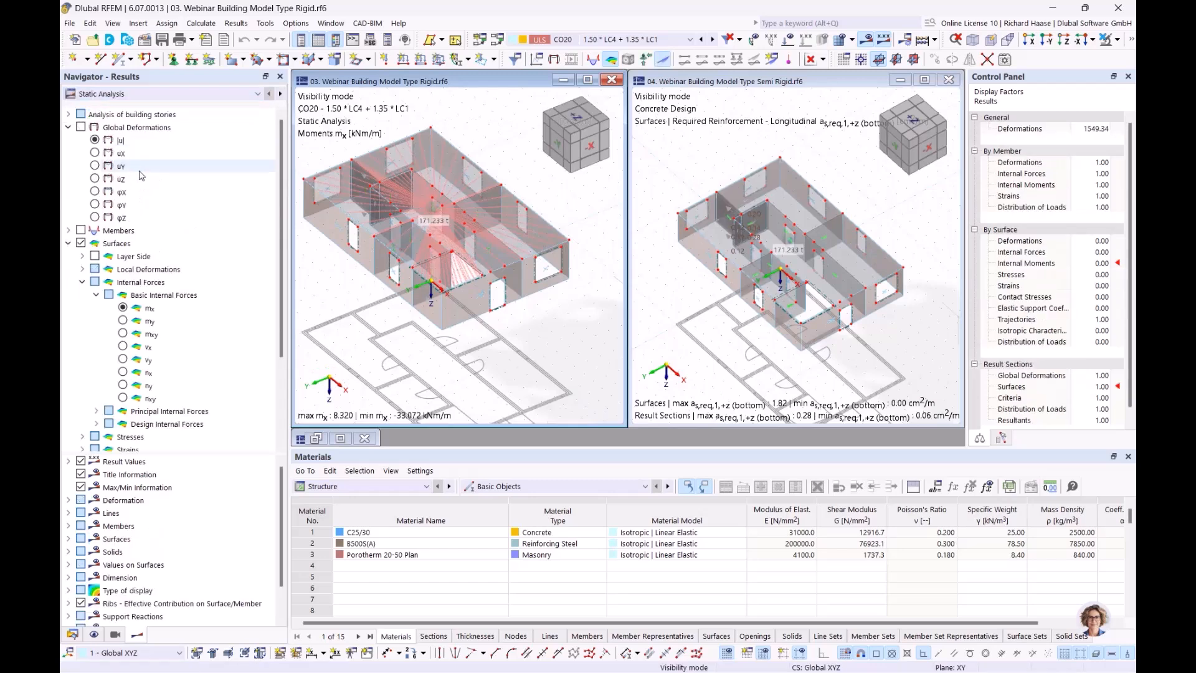
left_click(157, 116)
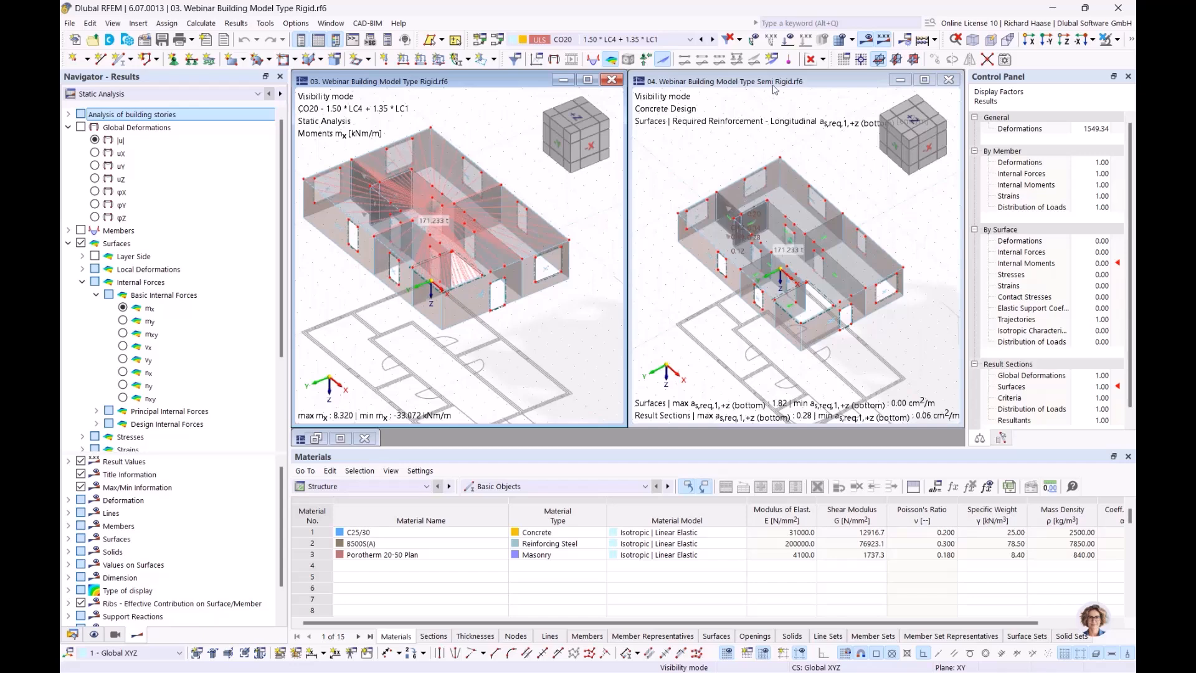
left_click(68, 115)
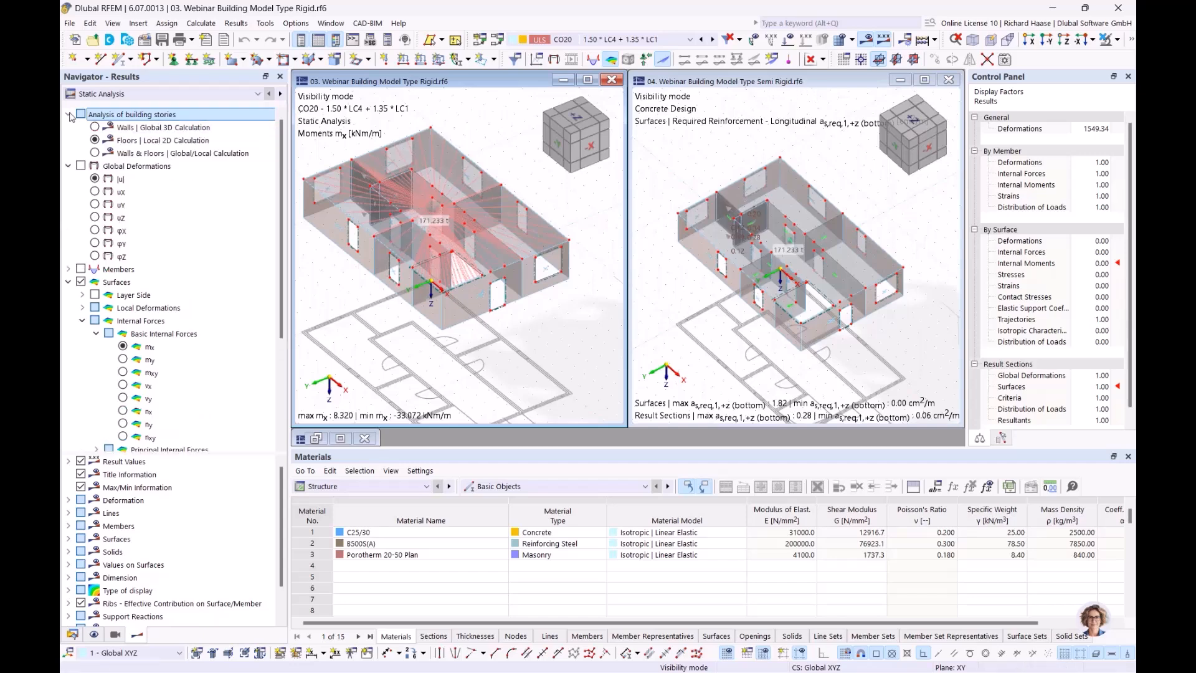
left_click(95, 141)
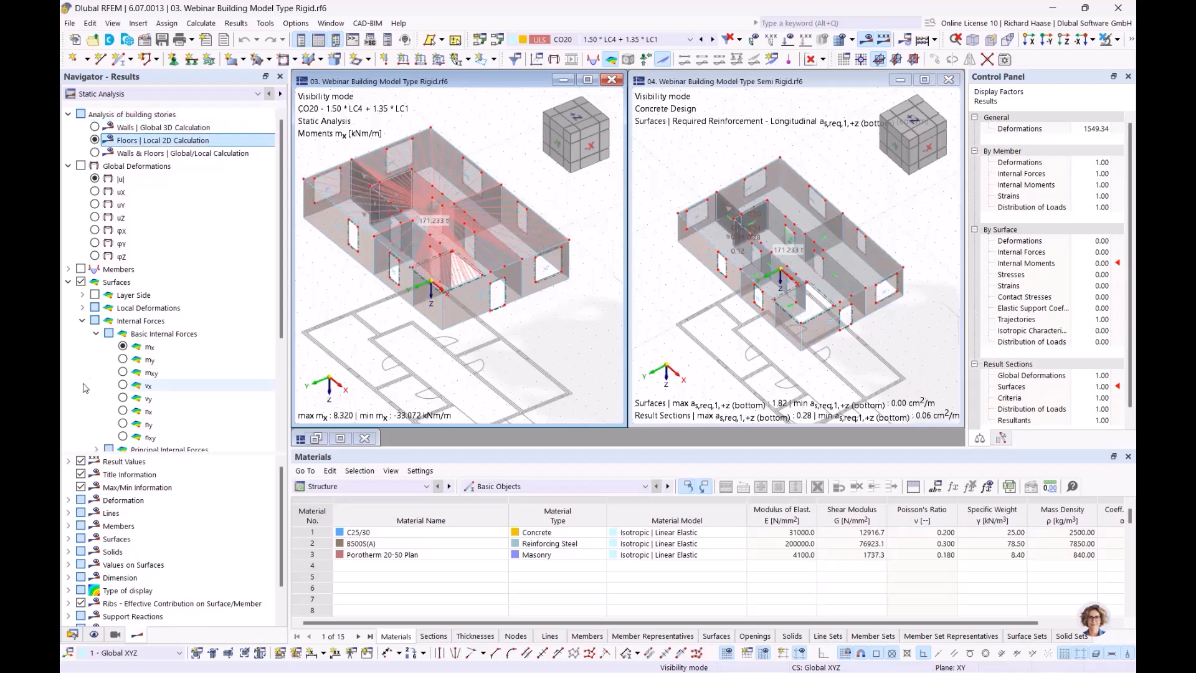
left_click(124, 347)
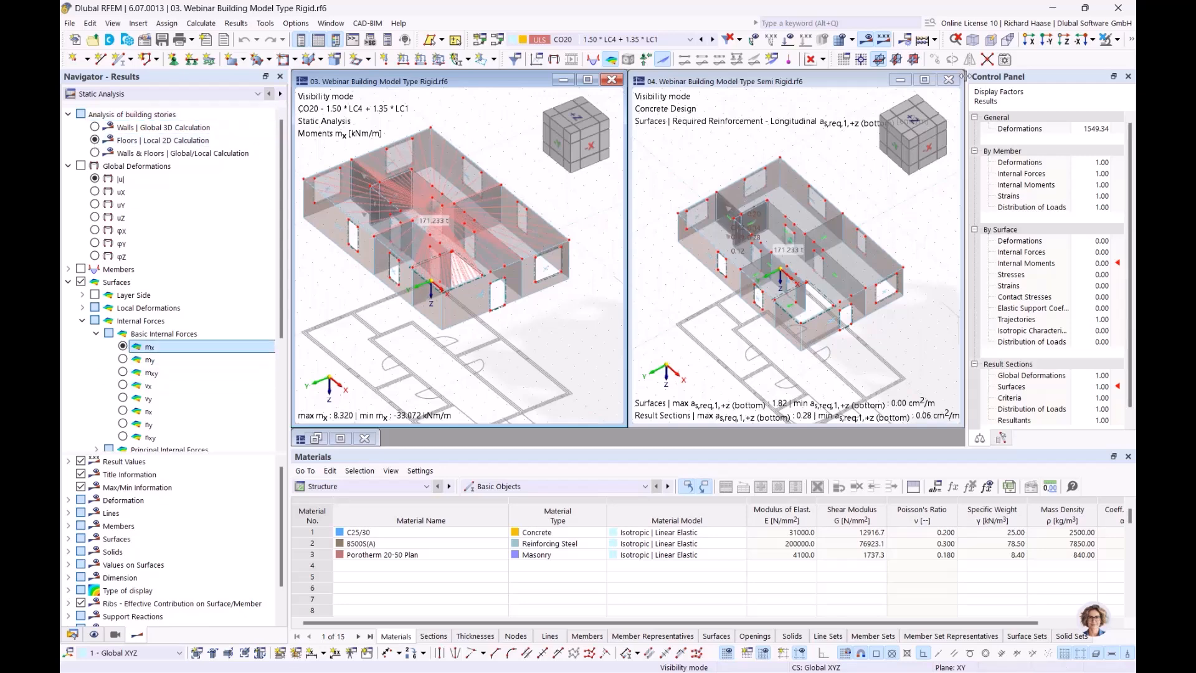
left_click(824, 60)
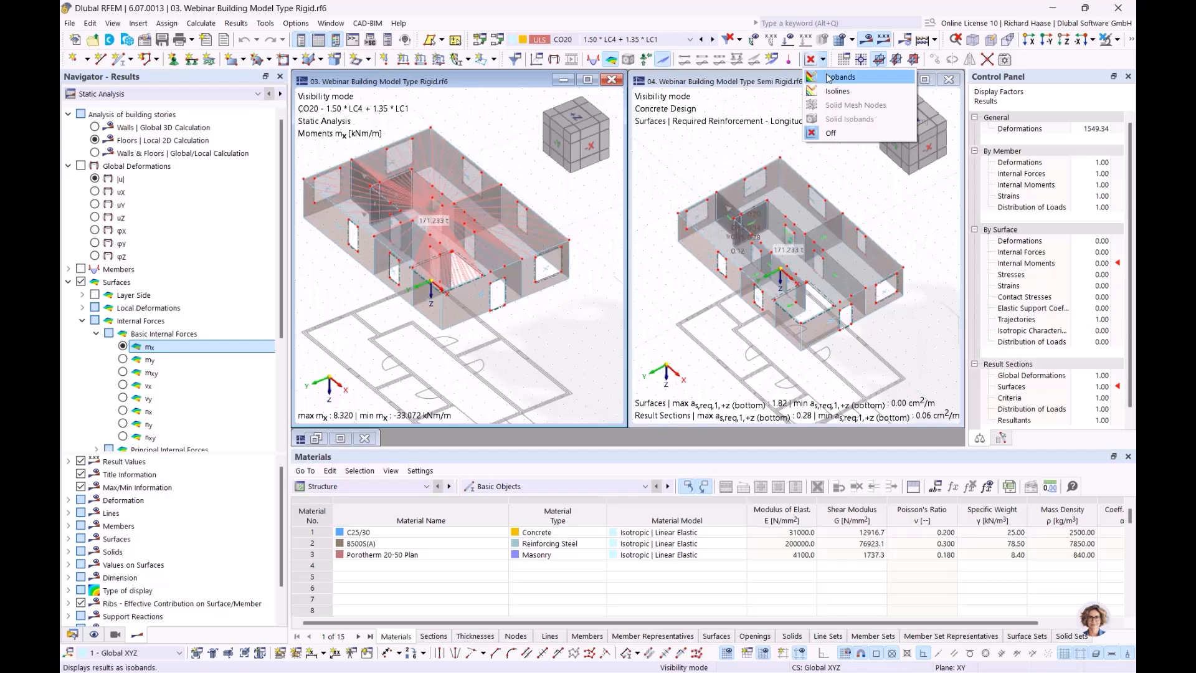
left_click(828, 77)
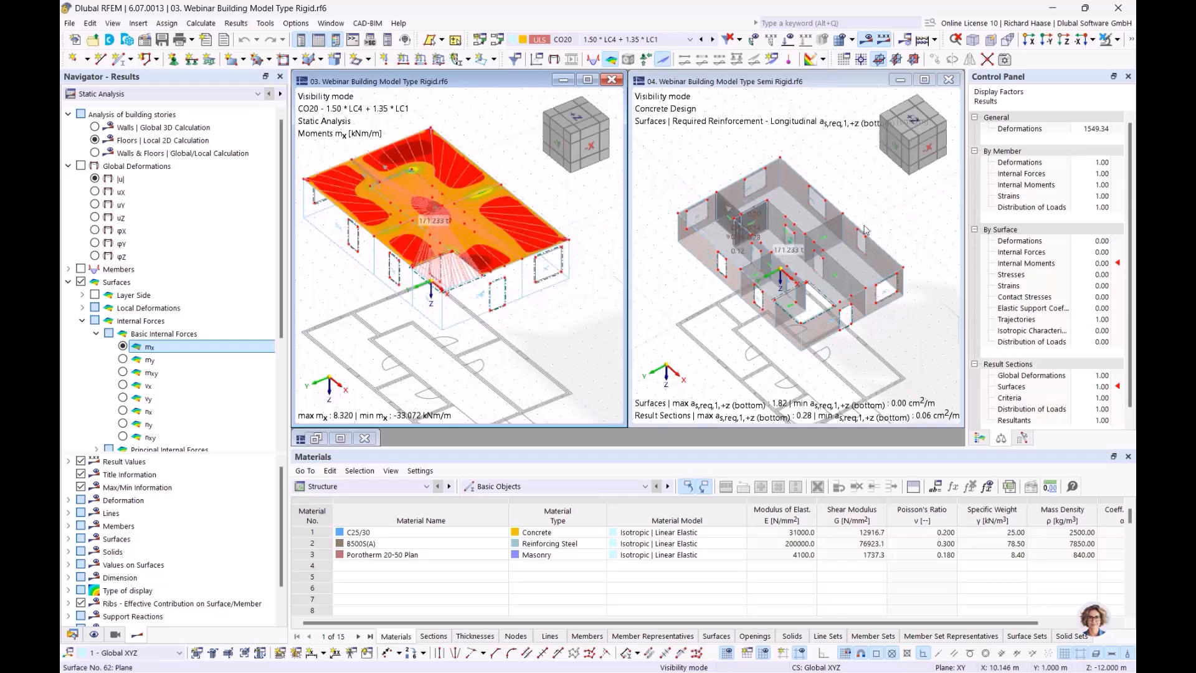
- Switch the semi-rigid model to isobands and Static Analysis results to match
key("ctrl+Tab")
left_click(823, 60)
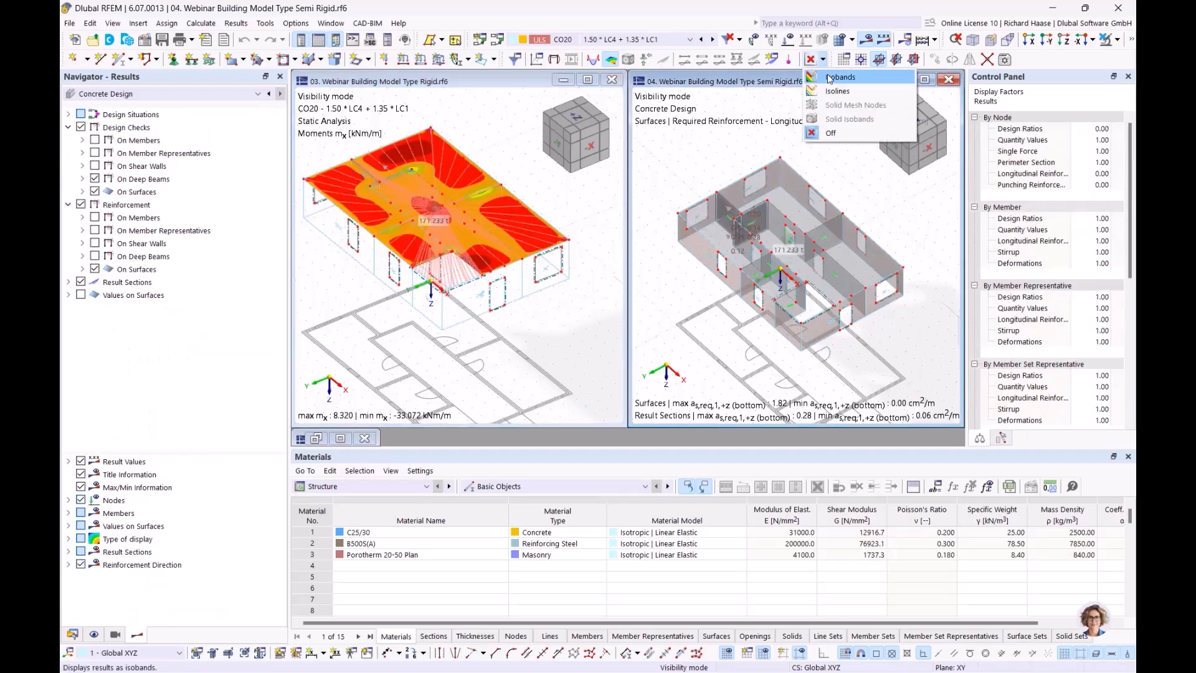
left_click(828, 77)
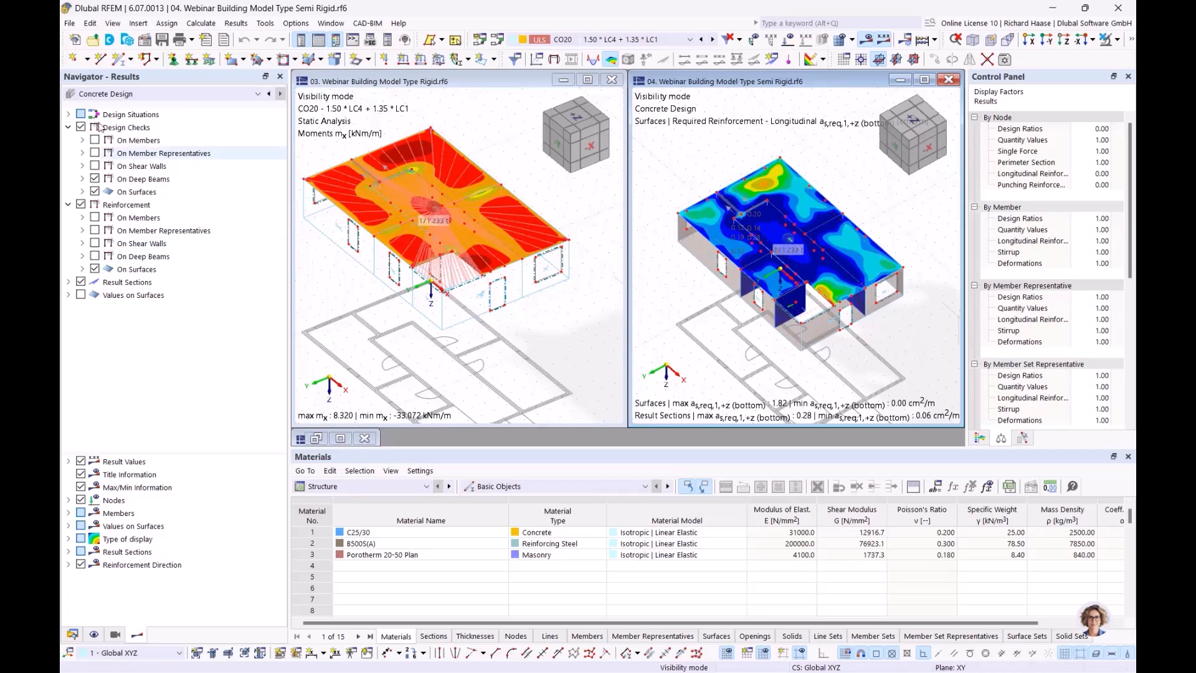
left_click(103, 94)
left_click(104, 106)
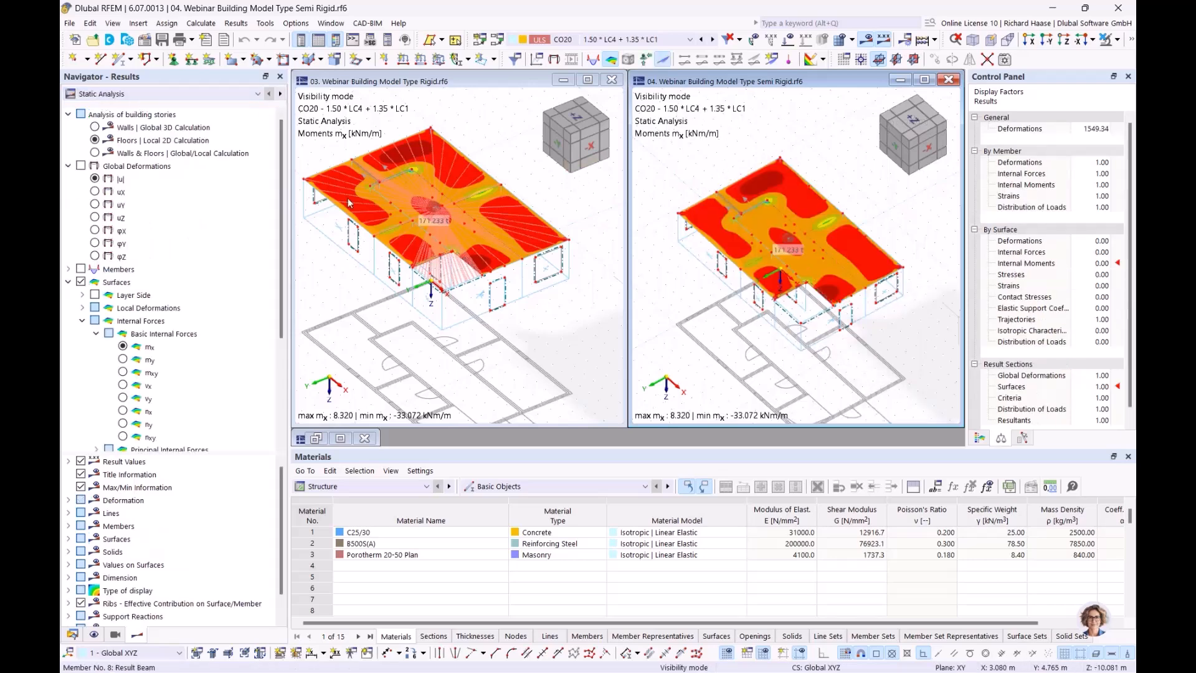
left_click(578, 349)
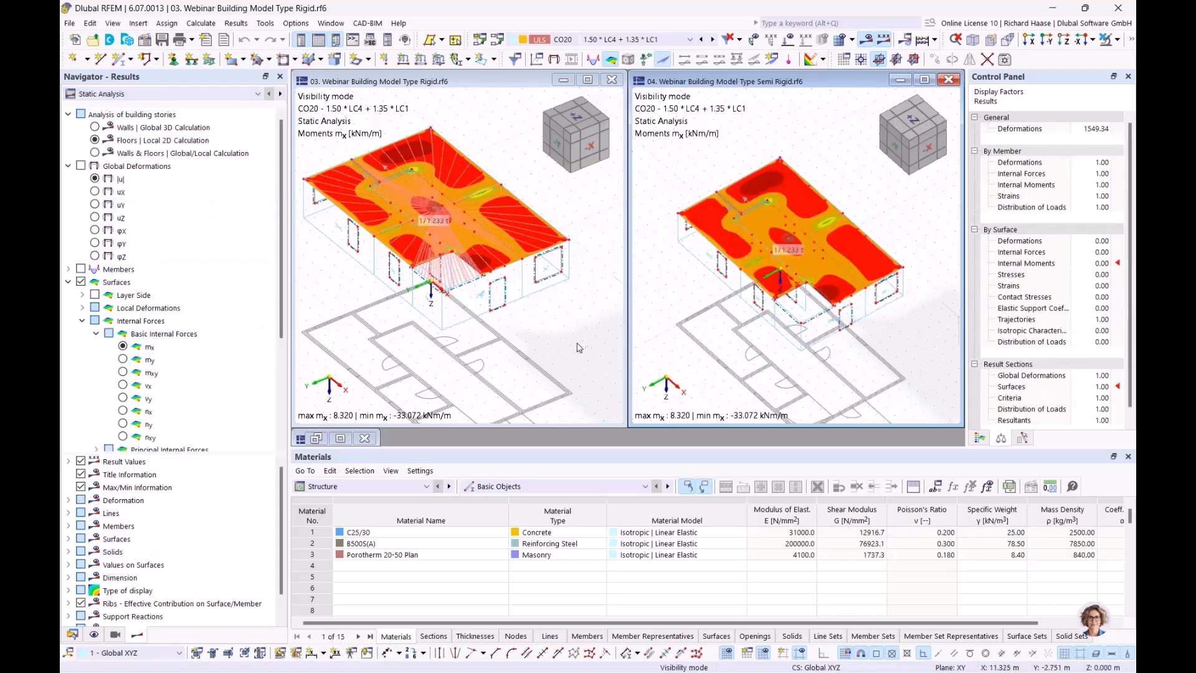
middle_click_drag(539, 357, 517, 165, "ctrl")
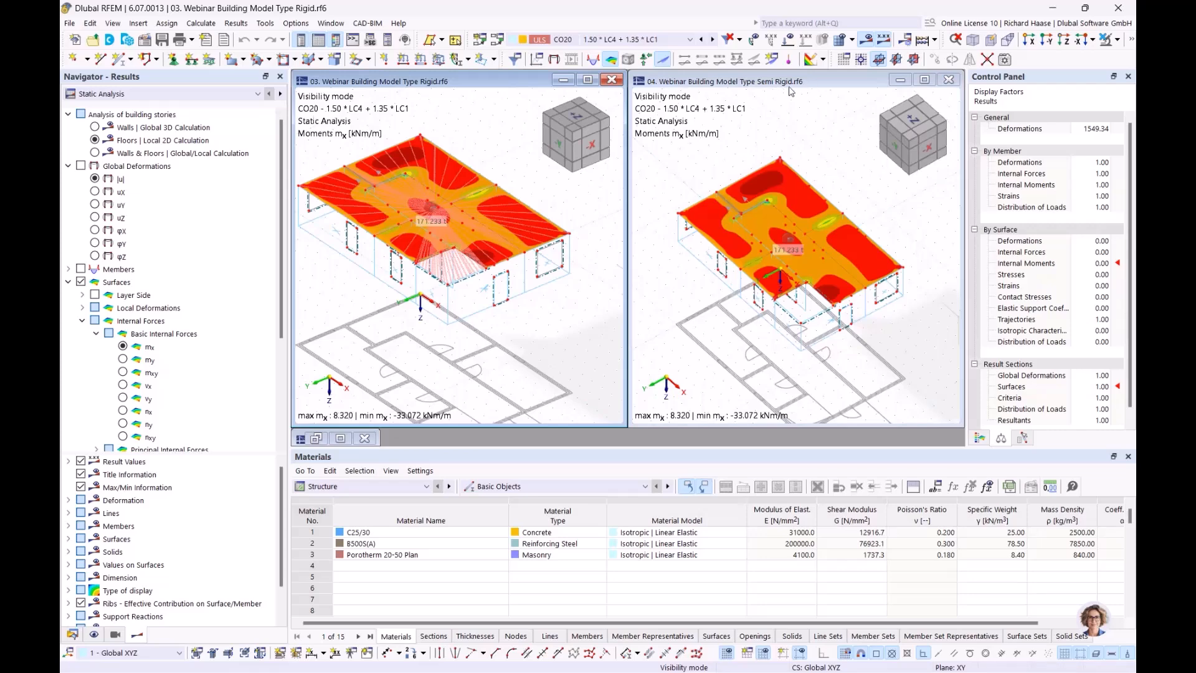
- Display global deformations |u| (max 0.3 mm) in both the semi-rigid and rigid models
left_click(731, 351)
middle_click_drag(698, 183, 707, 174, "ctrl")
left_click(80, 166)
left_click(503, 297)
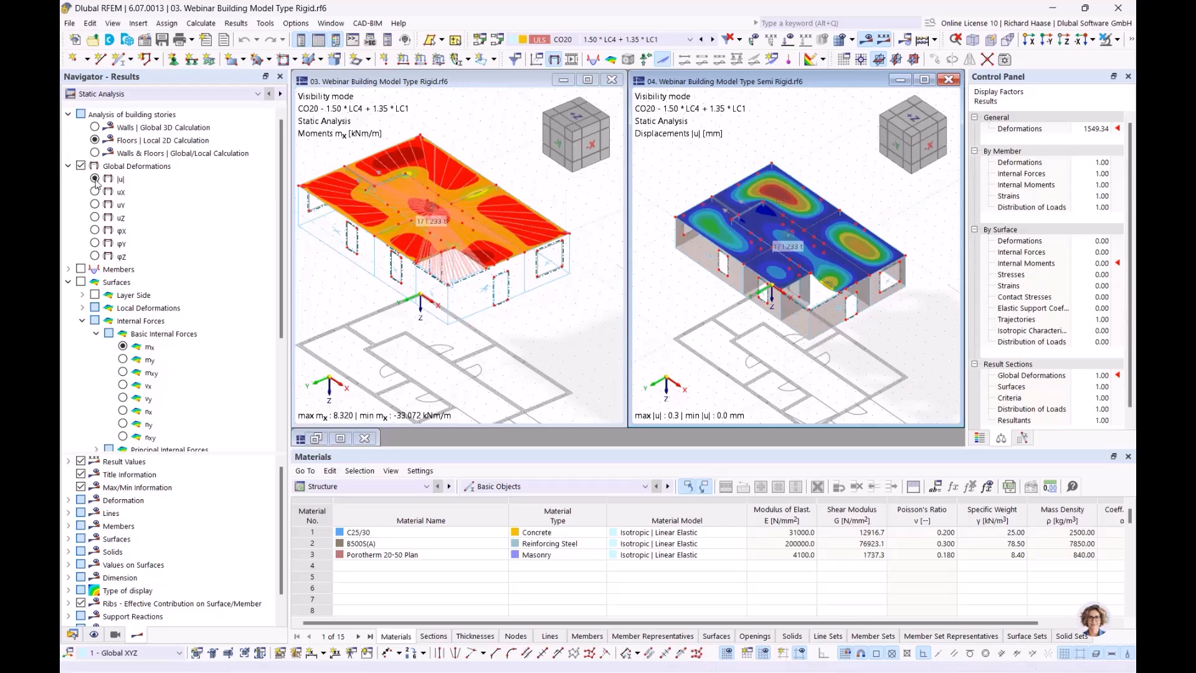
left_click(81, 167)
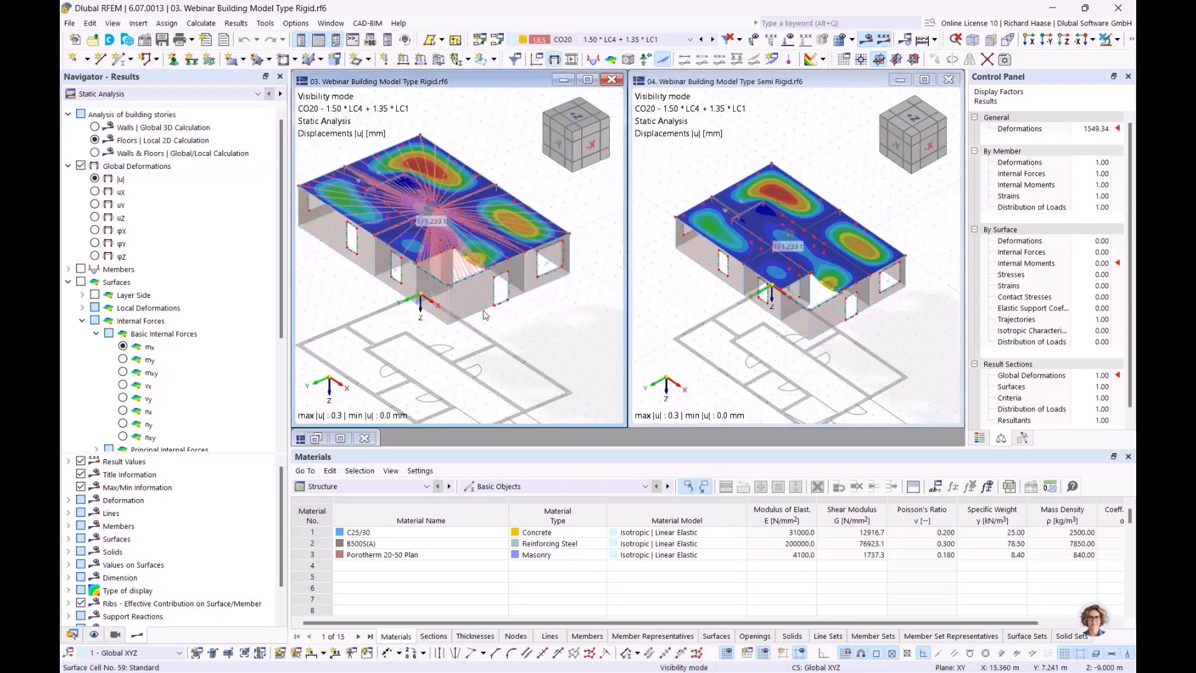
middle_click_drag(519, 332, 511, 352, "ctrl")
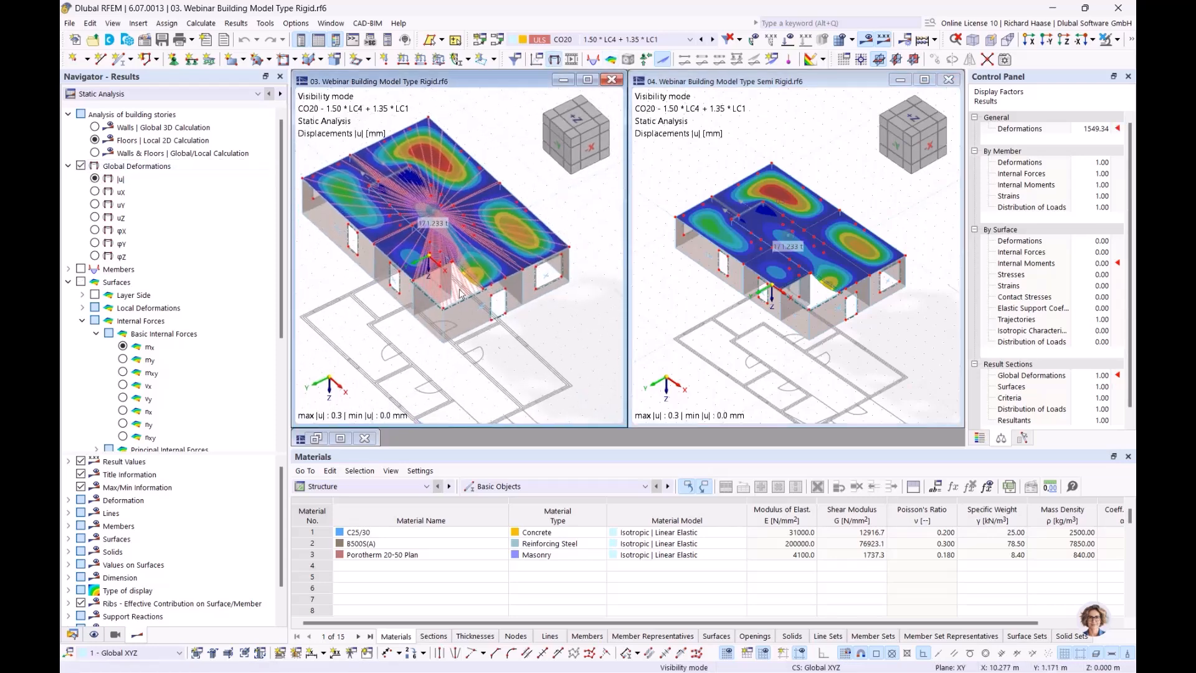
left_click(178, 143)
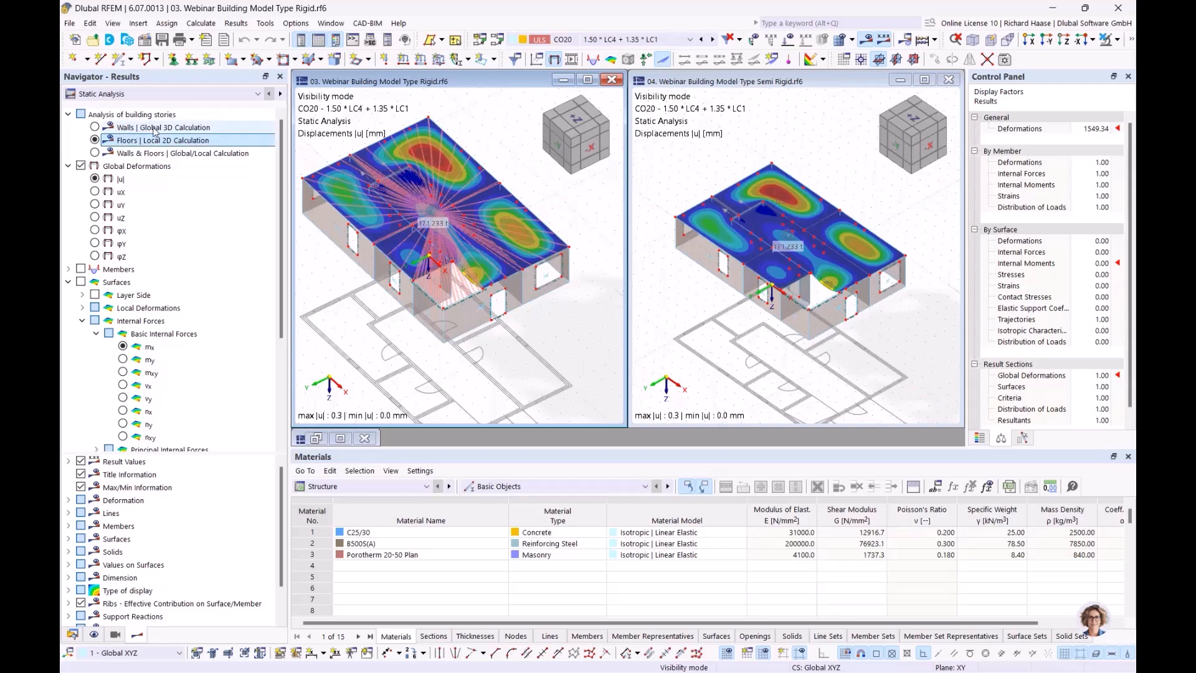
left_click(149, 128)
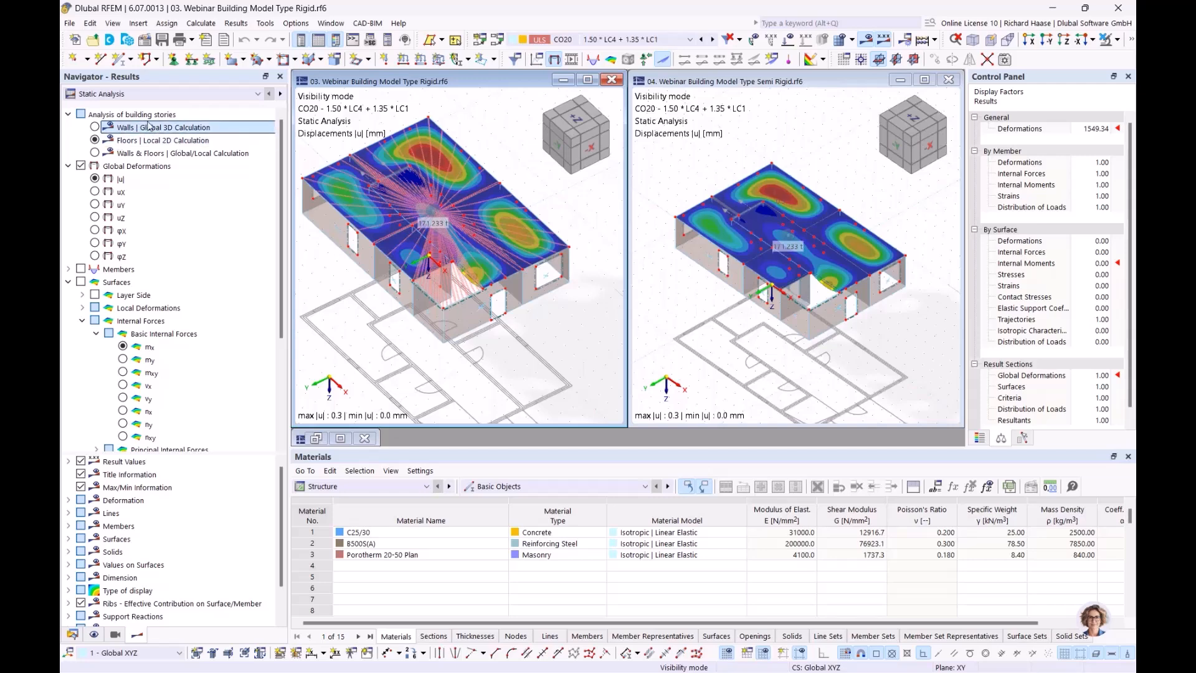
- Show Walls | Global 3D Calculation nx forces in both models, peaking near ±91.6 and ±92.7 kN/m
left_click(95, 127)
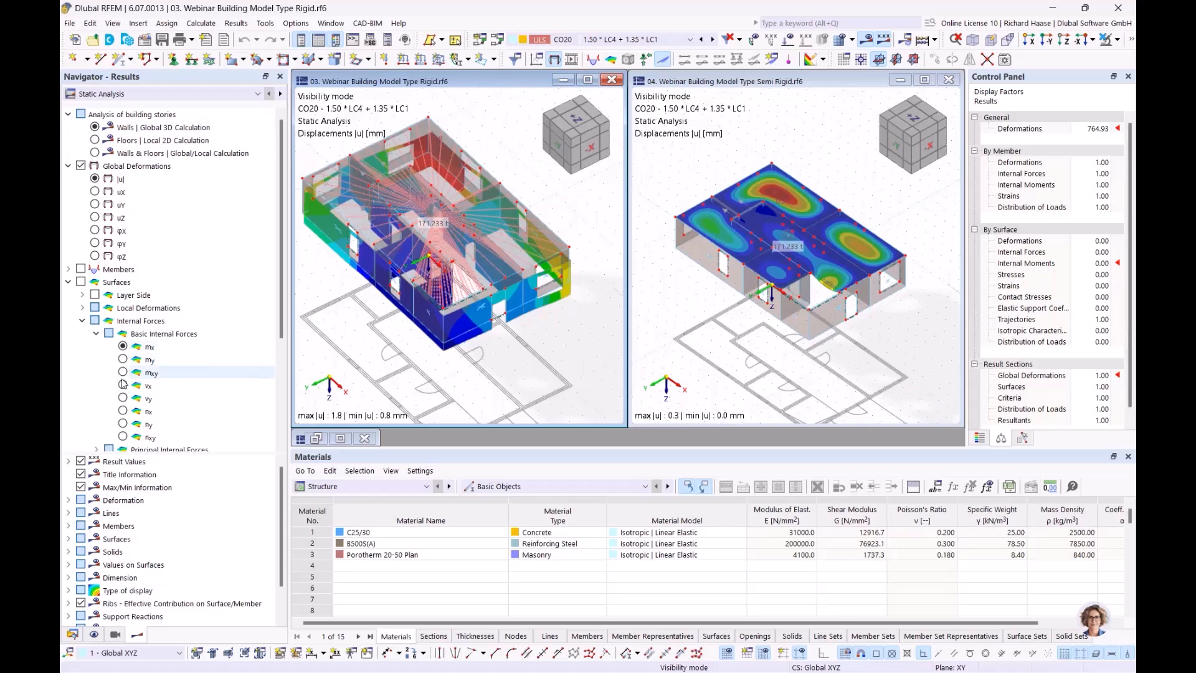
left_click(123, 411)
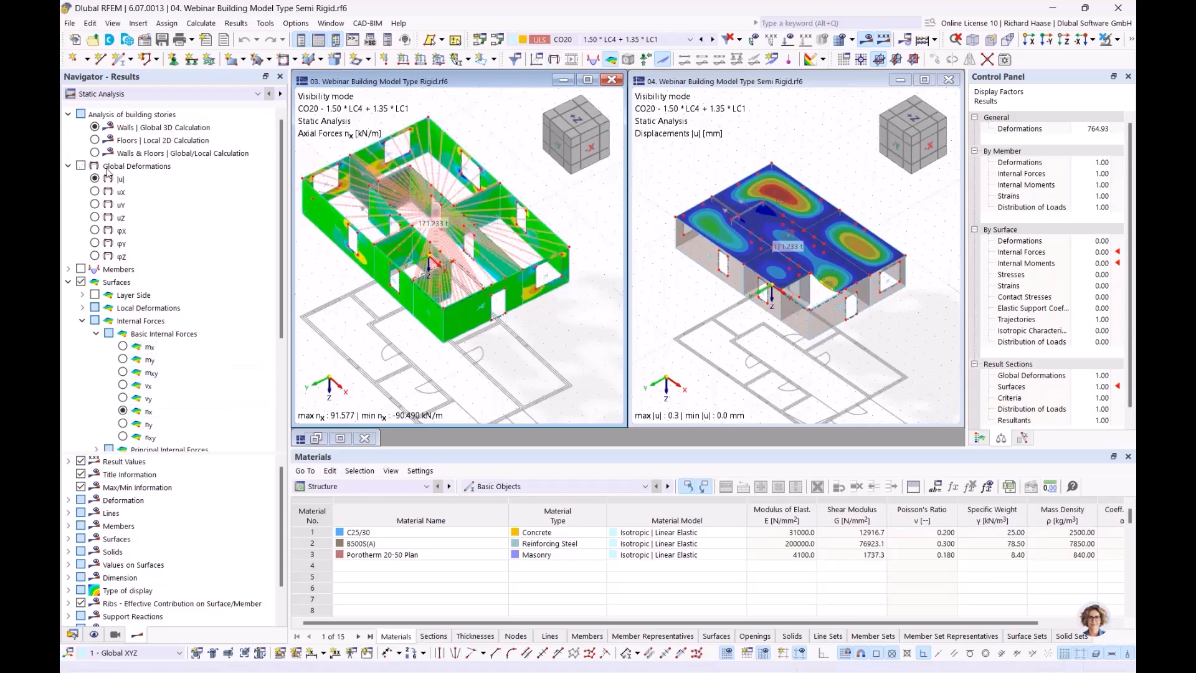
left_click(96, 128)
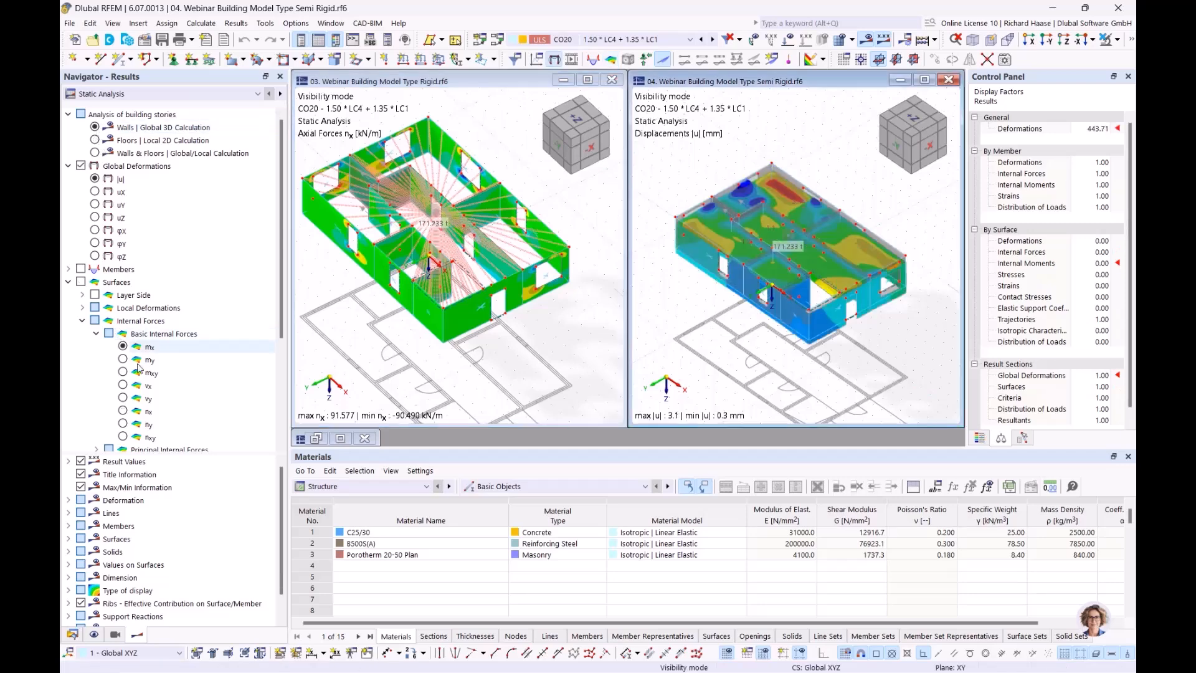
left_click(122, 411)
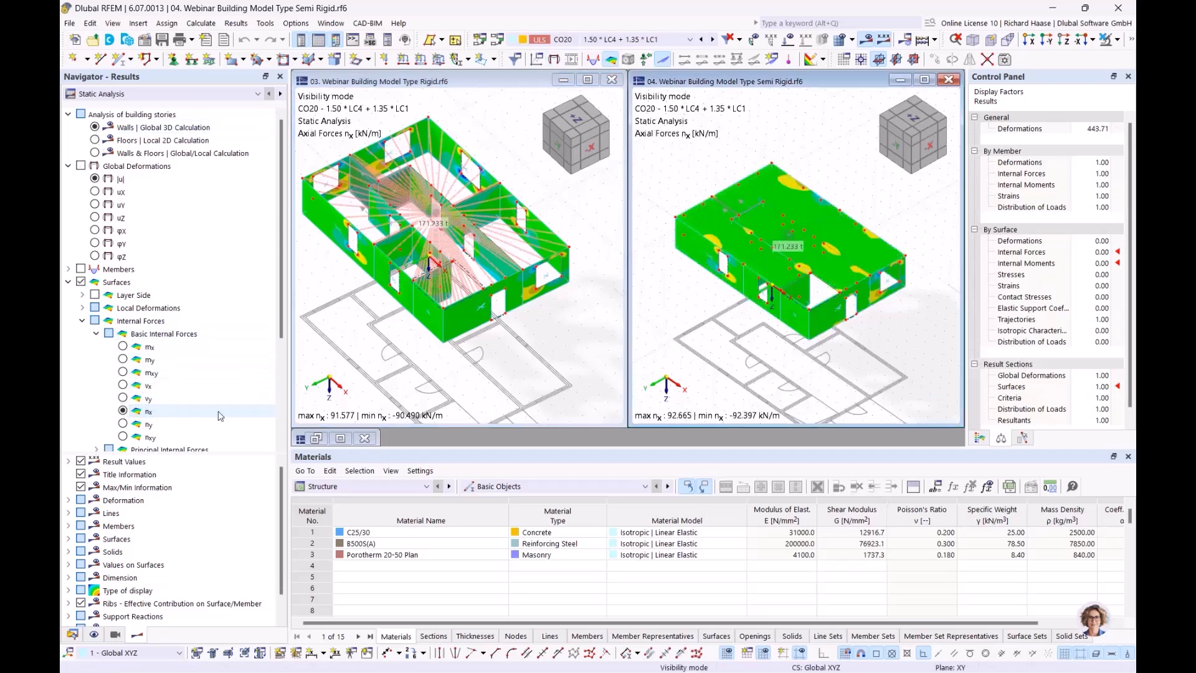
left_click(615, 303)
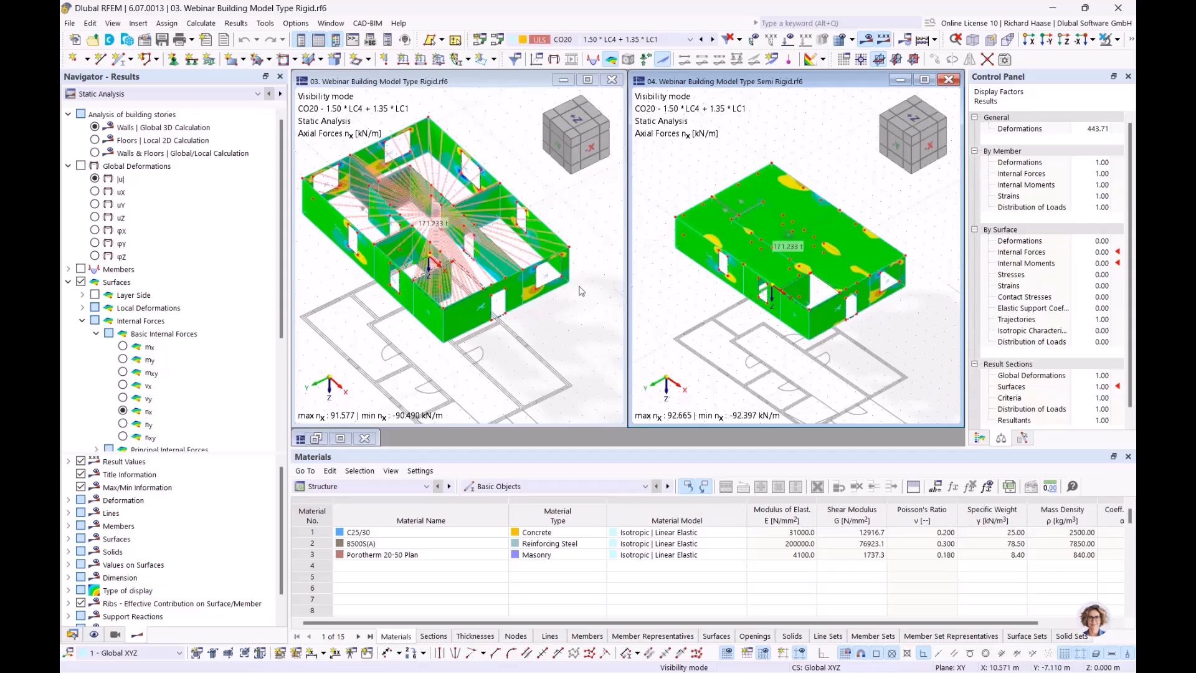
mouse_move(529, 360)
middle_mouse_down()
mouse_move(550, 357)
mouse_move(536, 398)
mouse_move(536, 382)
middle_mouse_up()
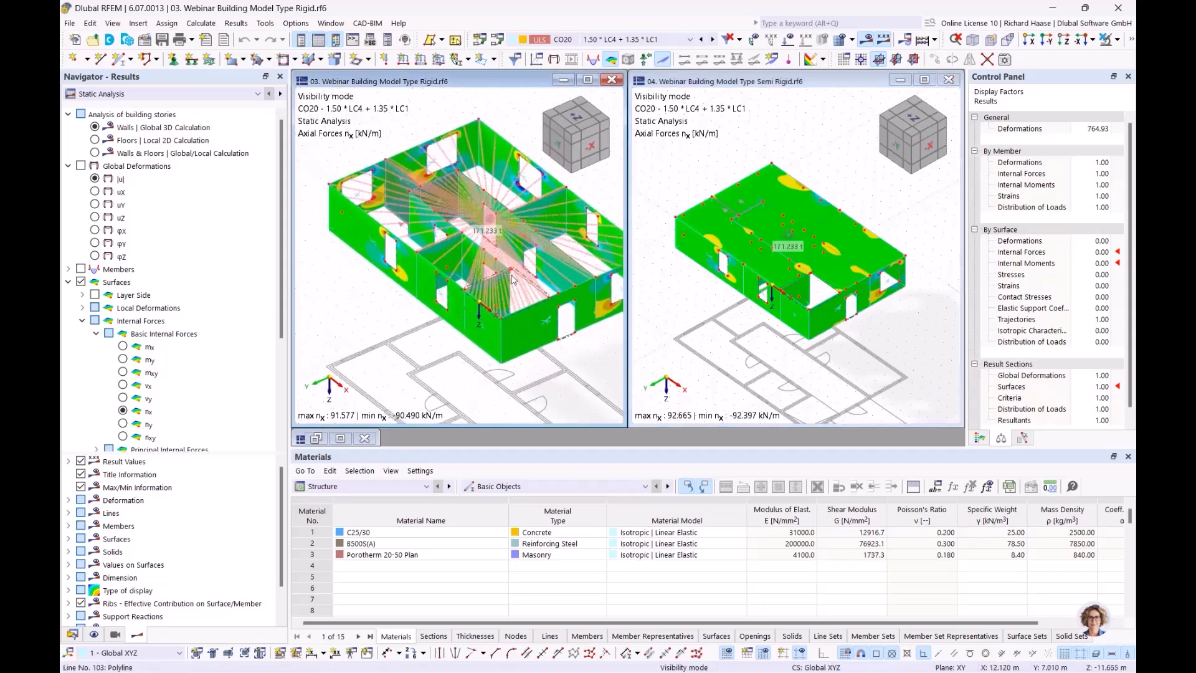
scroll(512, 279, "up", 5)
middle_click_drag(399, 291, 468, 291)
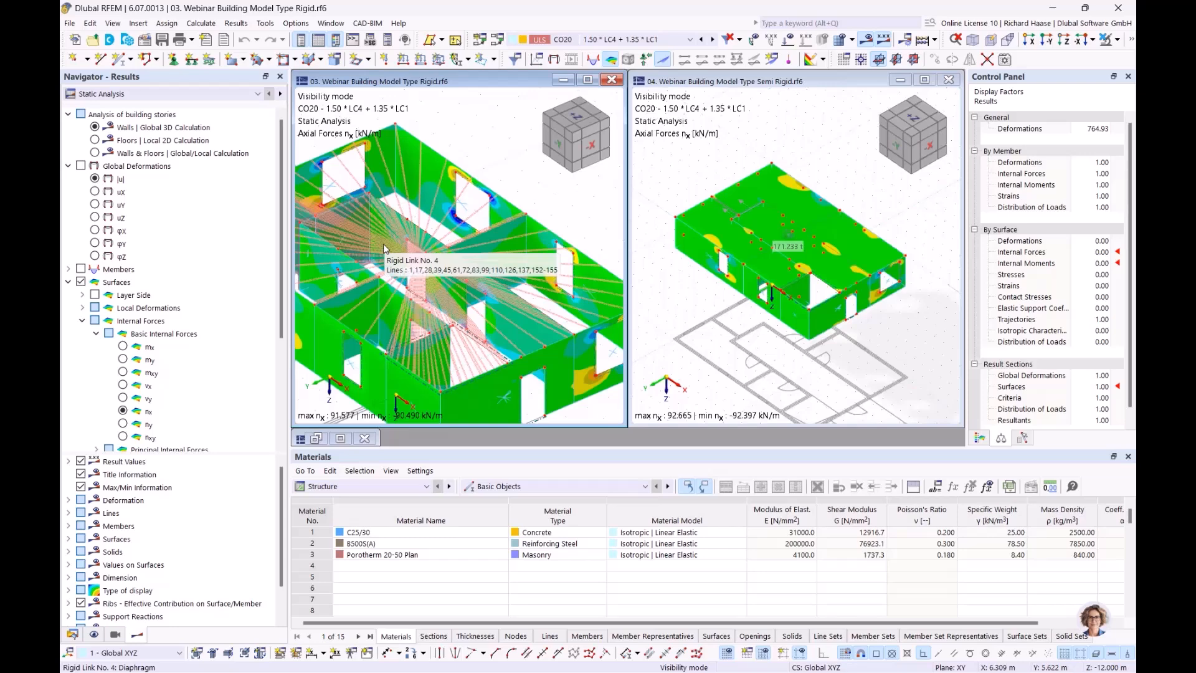
middle_click_drag(467, 218, 534, 231)
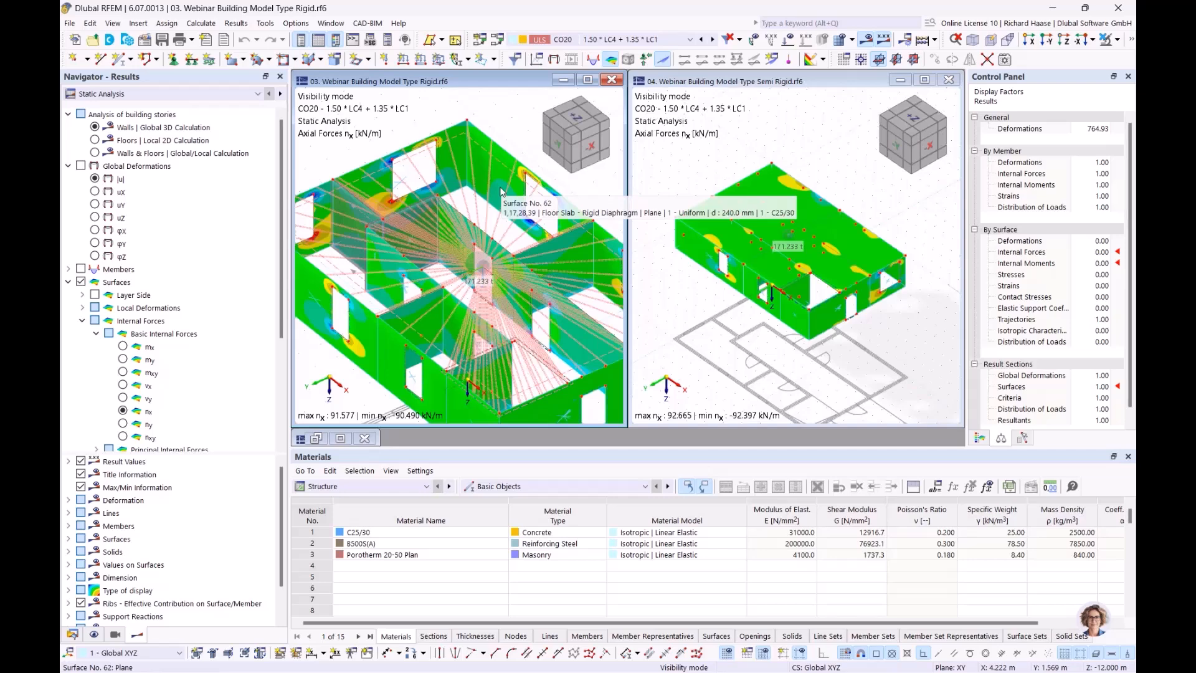
mouse_move(480, 190)
middle_mouse_down()
mouse_move(455, 189)
mouse_move(462, 181)
middle_mouse_up()
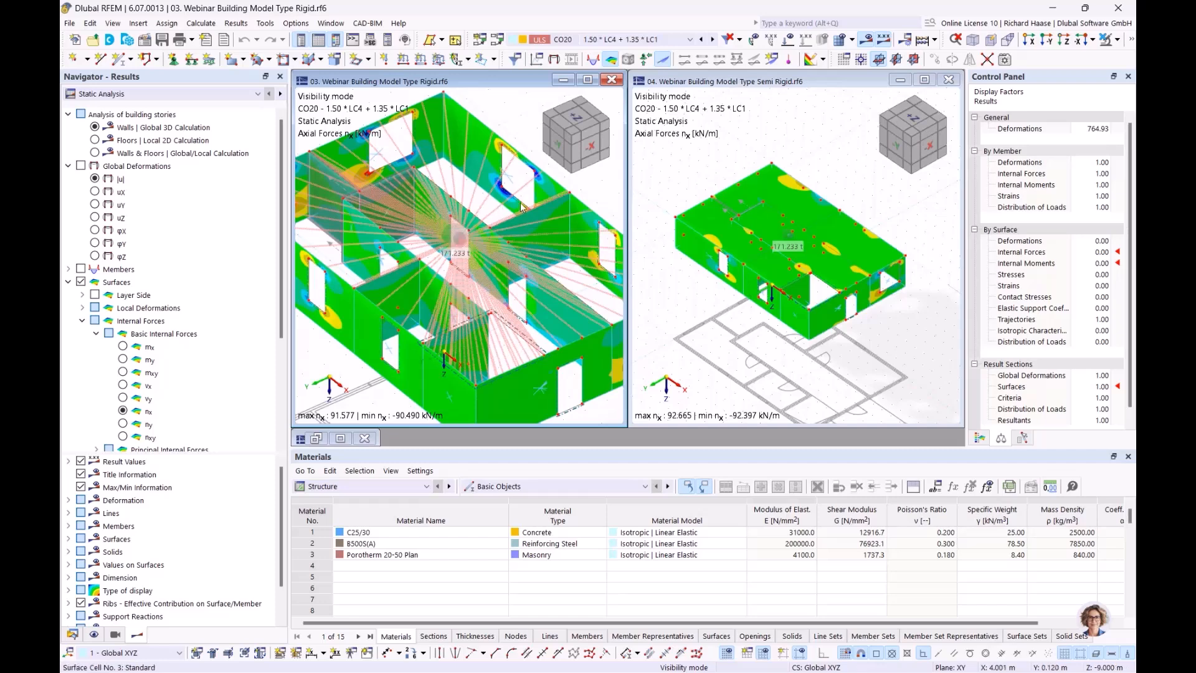
scroll(803, 229, "up", 2)
scroll(802, 229, "up", 1)
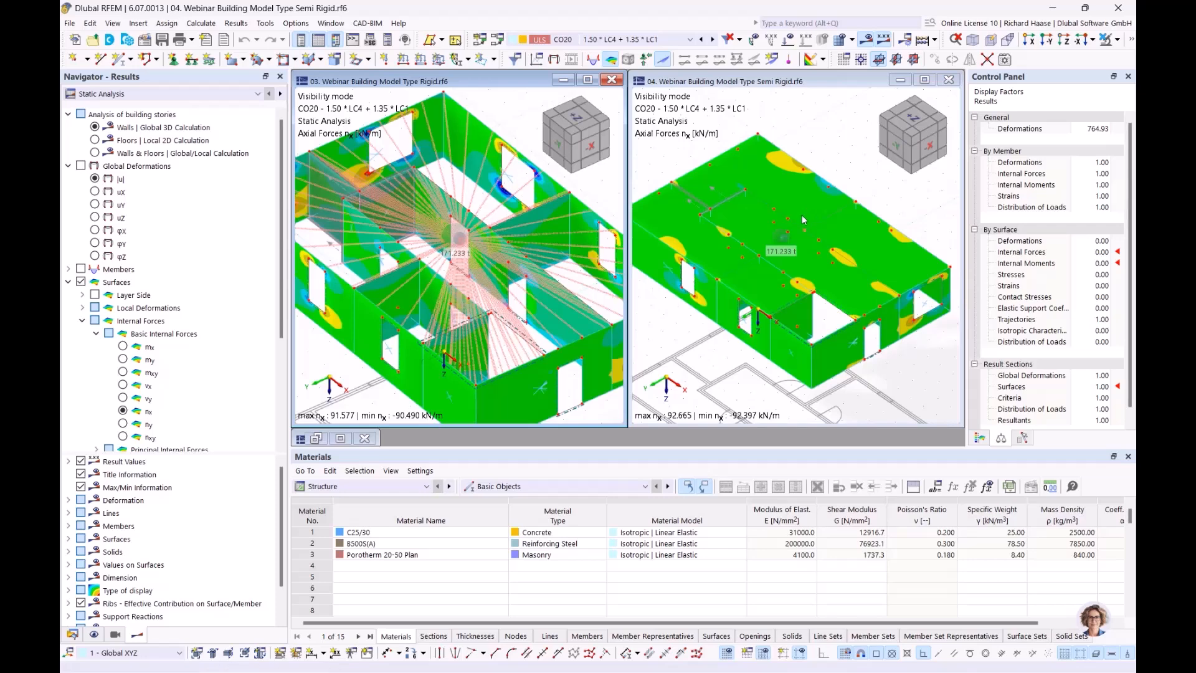
middle_click_drag(793, 242, 791, 228, "ctrl")
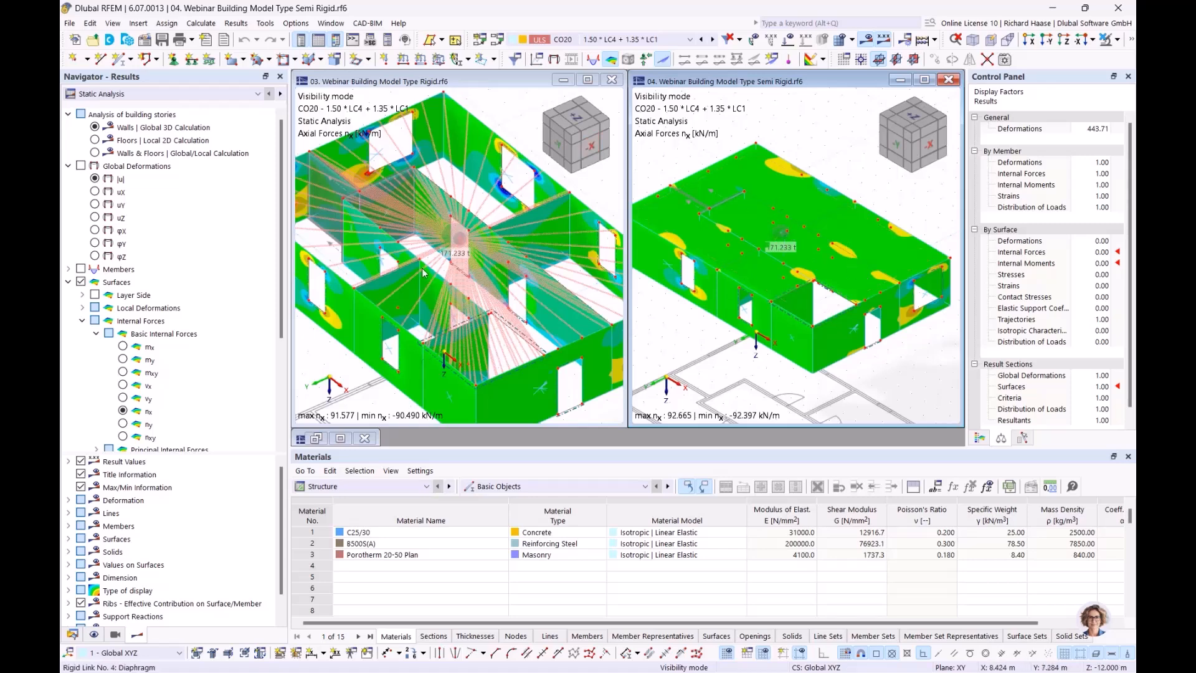
- Show wall deformations |u|: rigid 1.8 to 0.8 mm, semi-rigid 3.1 to 0.3 mm
left_click(94, 179)
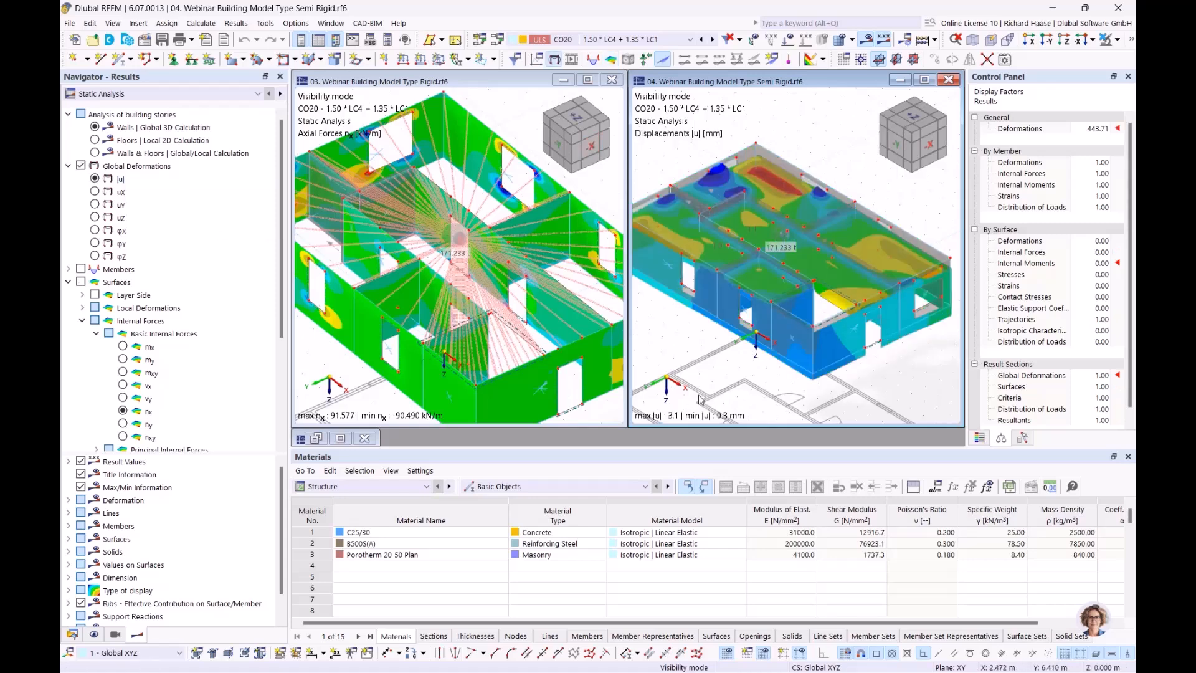
left_click(295, 325)
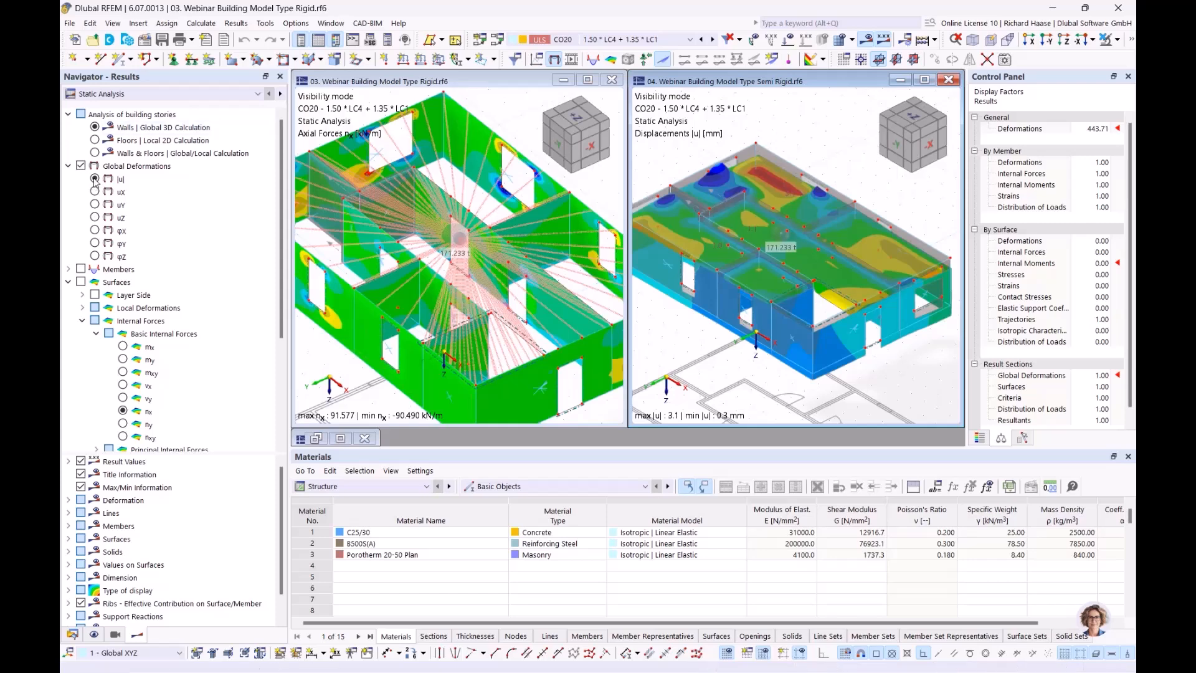
left_click(94, 178)
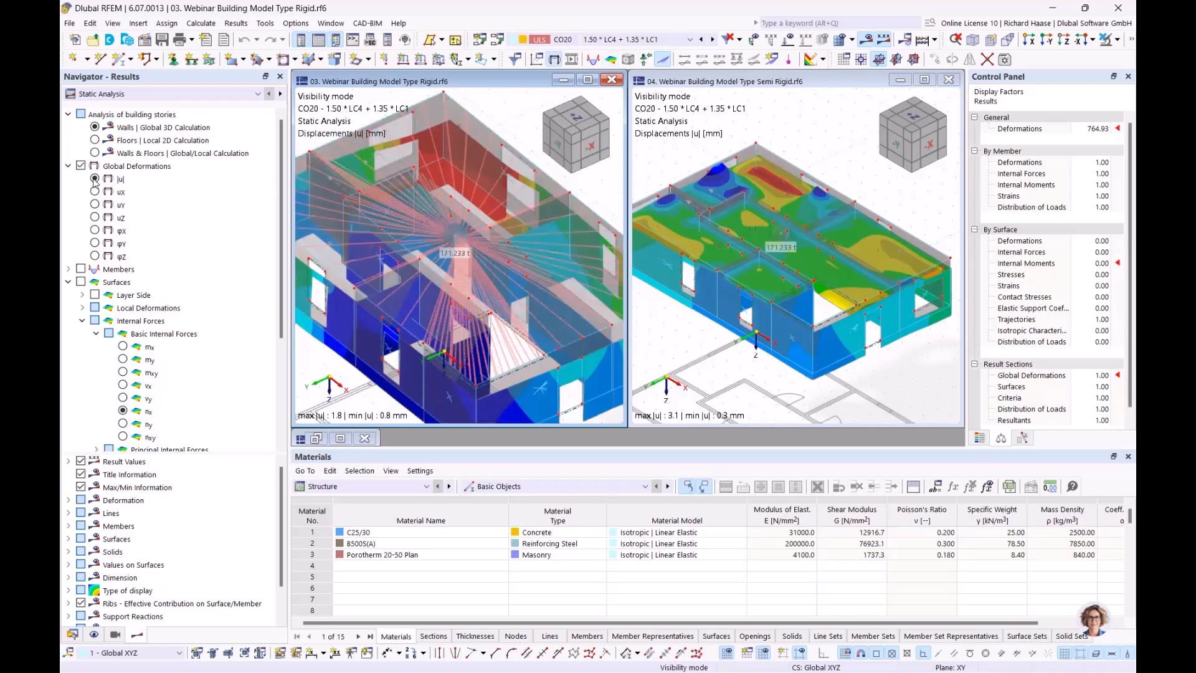
scroll(557, 356, "down", 2)
scroll(718, 366, "up", 1)
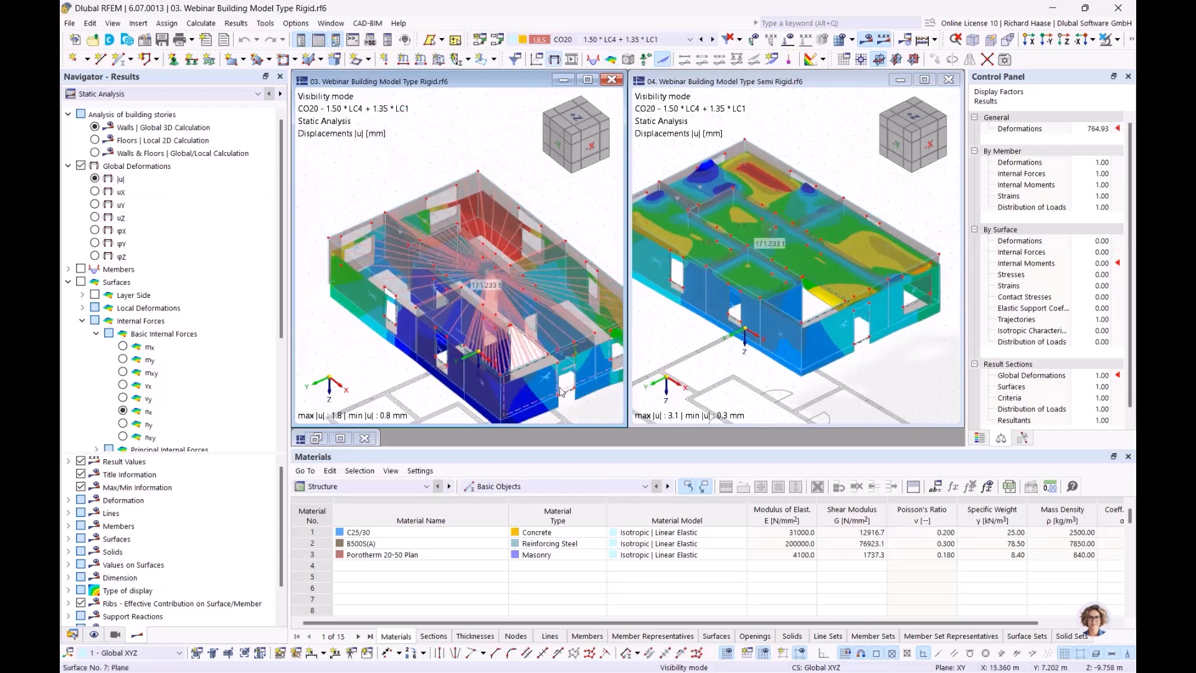
middle_click_drag(600, 403, 515, 376)
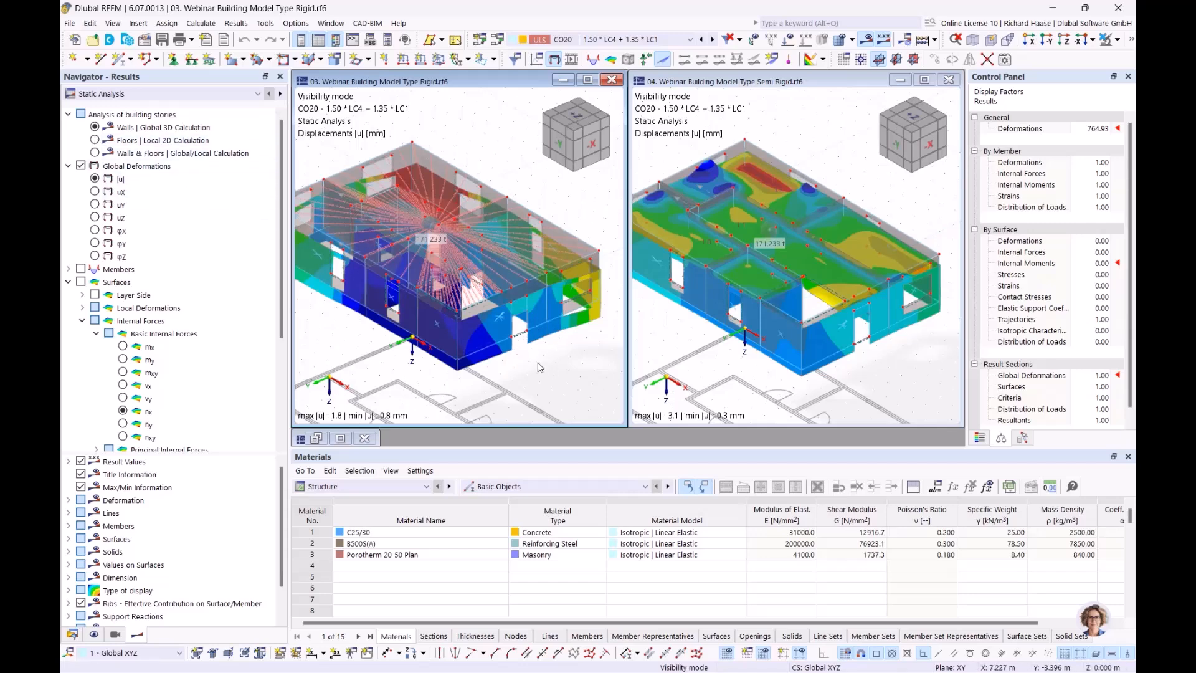
scroll(148, 493, "down", 1)
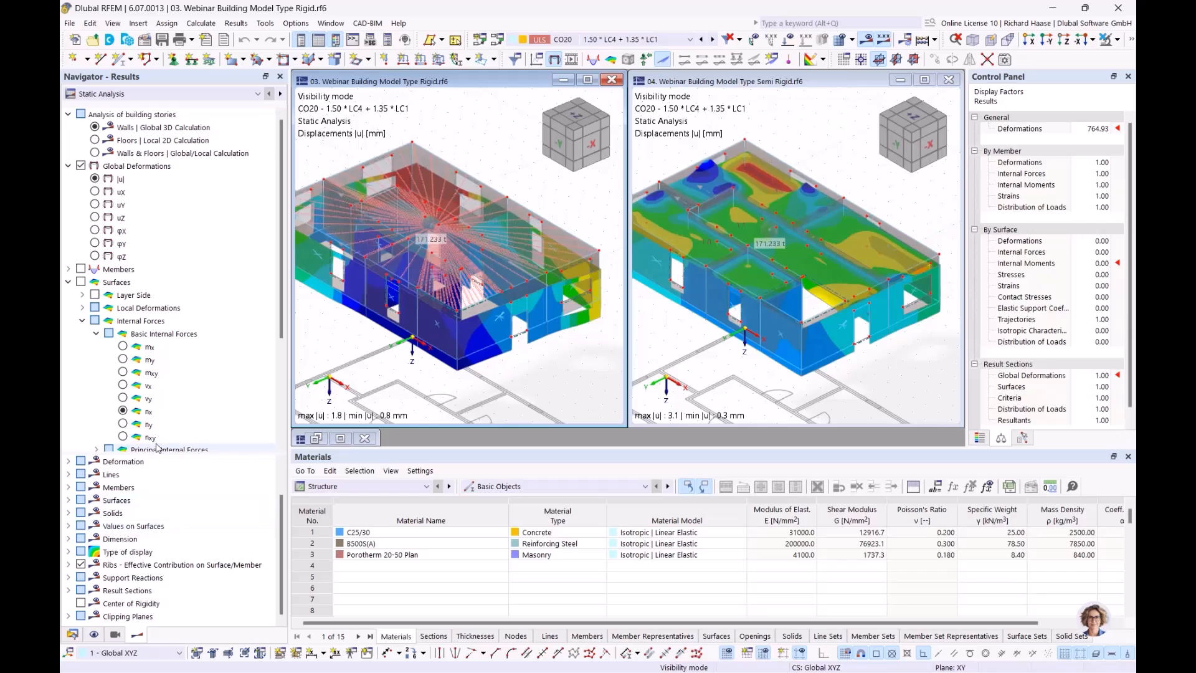
scroll(88, 430, "down", 4)
- Label surface result values and display moments mx on the rigid model
left_click(80, 424)
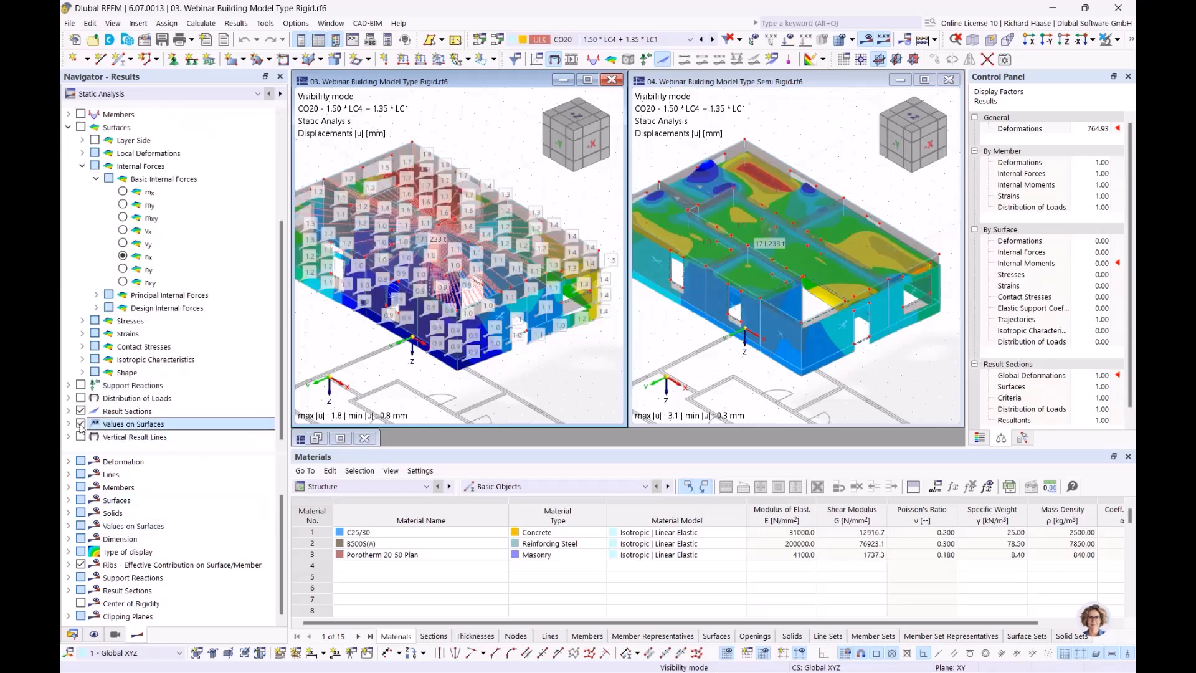
scroll(187, 164, "up", 4)
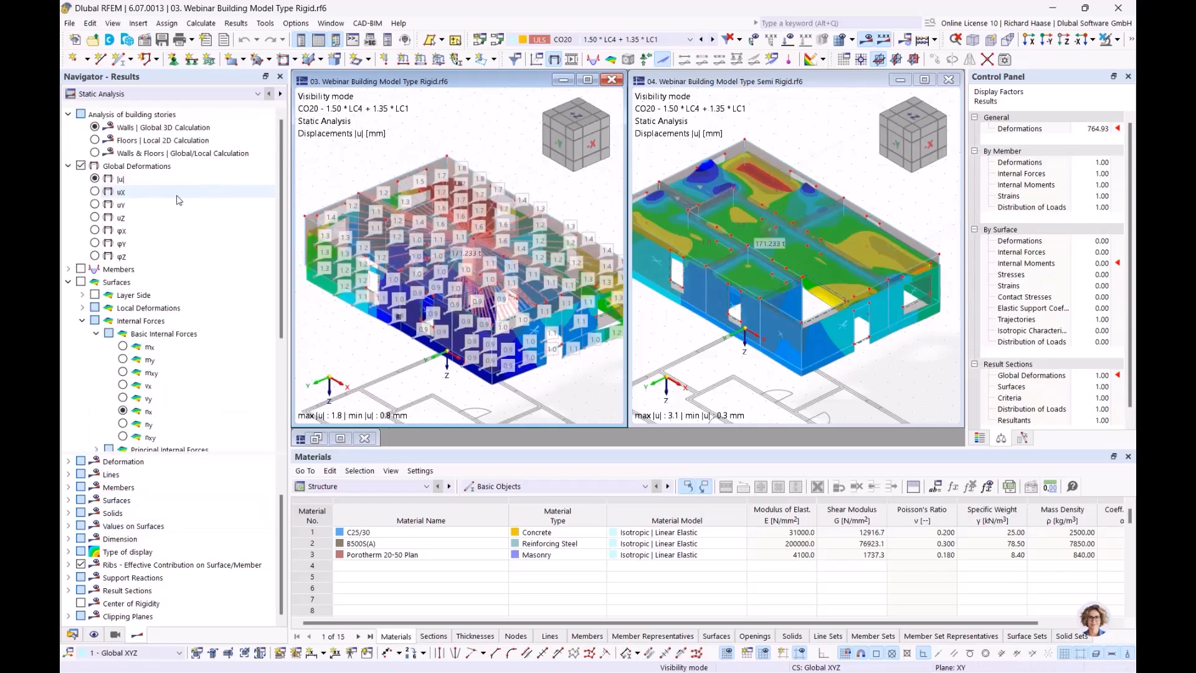
left_click(95, 127)
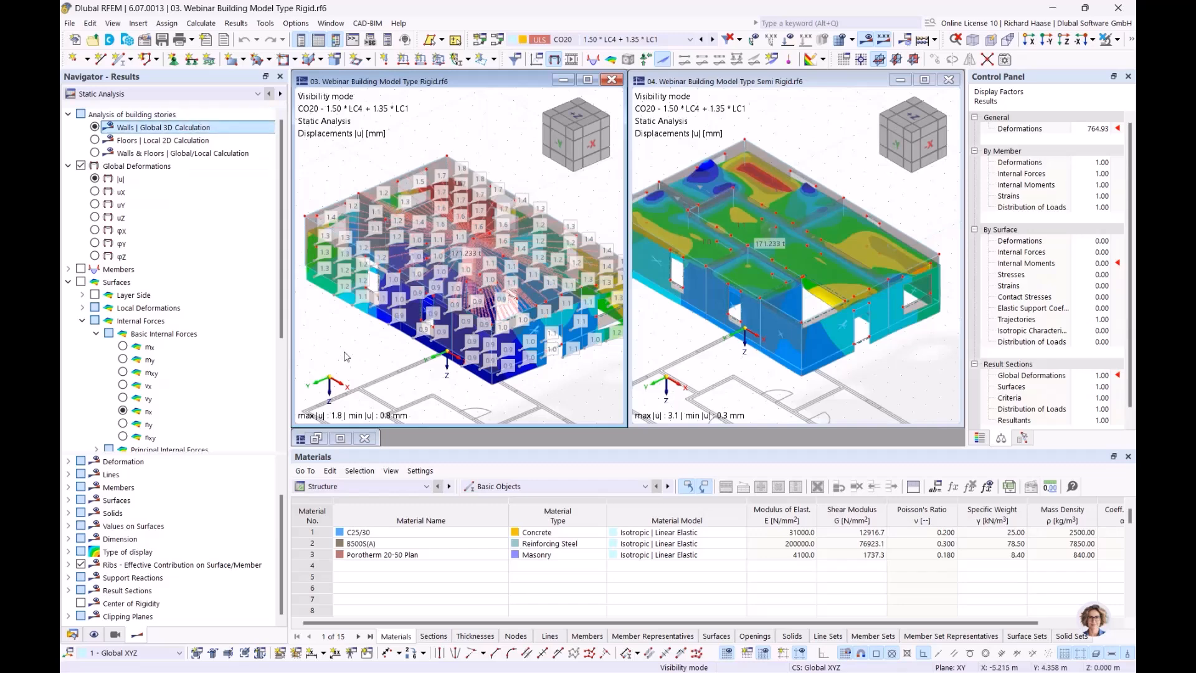
left_click(122, 347)
mouse_move(381, 342)
middle_mouse_down()
mouse_move(411, 347)
mouse_move(389, 354)
middle_mouse_up()
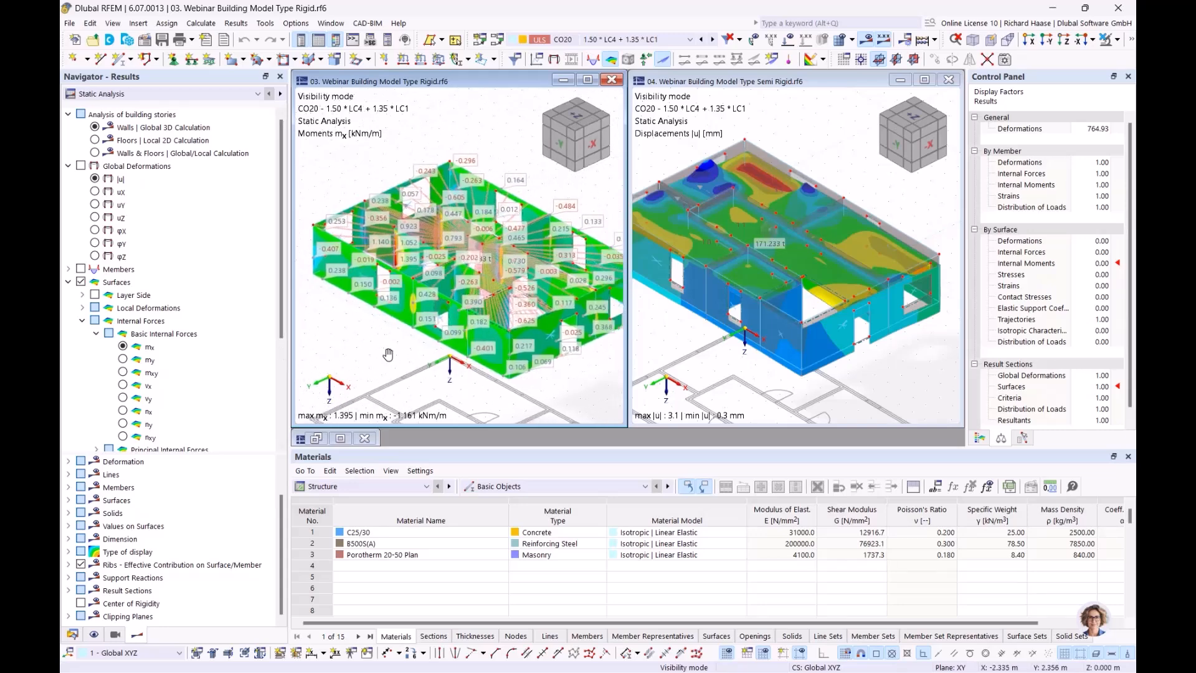
- Maximize the 03 Rigid window and show floor slab mx from the Local 2D Calculation
left_click(587, 80)
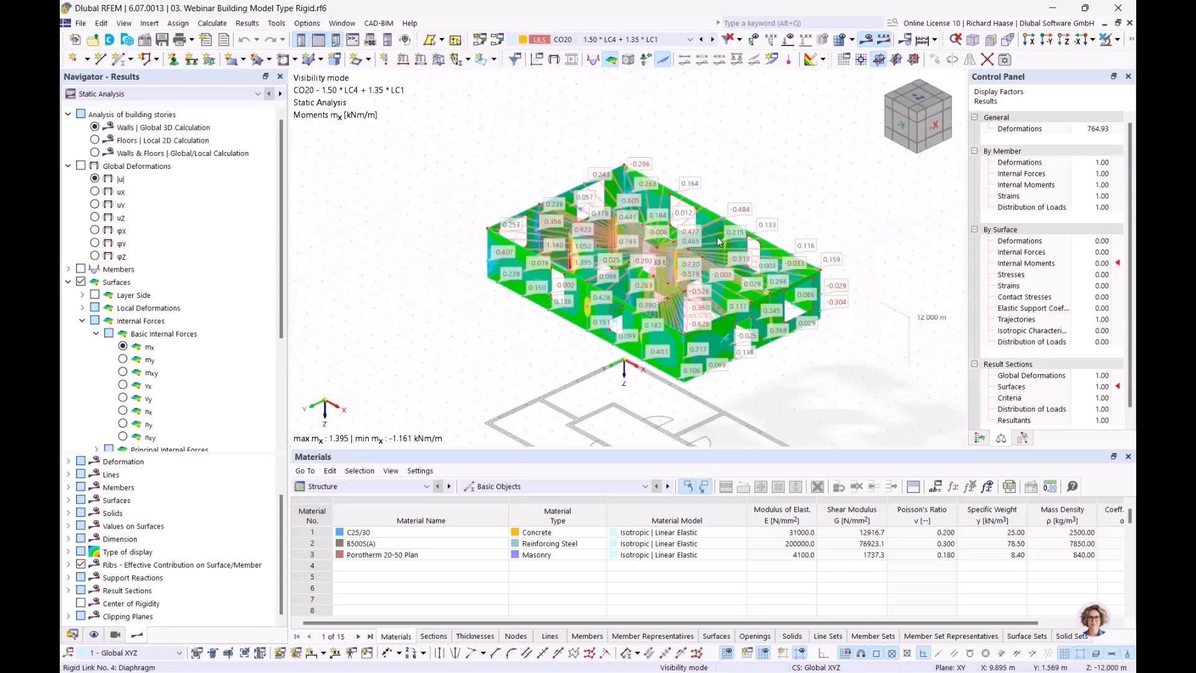
scroll(717, 240, "up", 2)
scroll(718, 239, "down", 2)
middle_click_drag(718, 239, 716, 196)
scroll(644, 210, "up", 1)
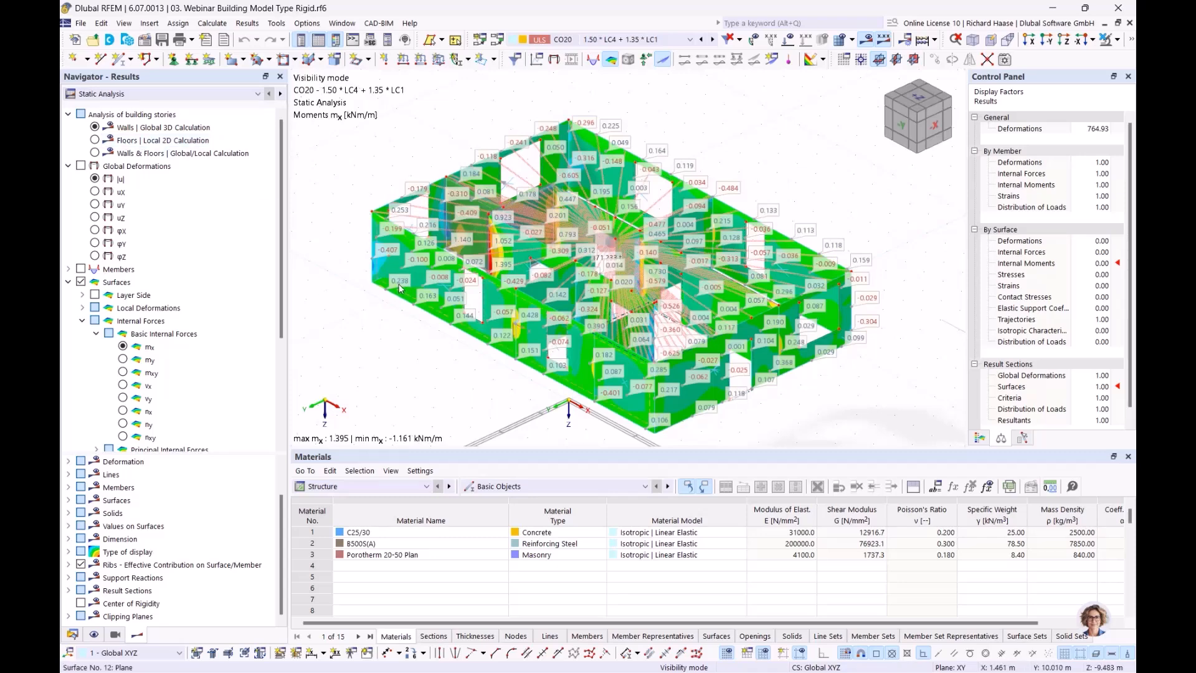
mouse_move(398, 288)
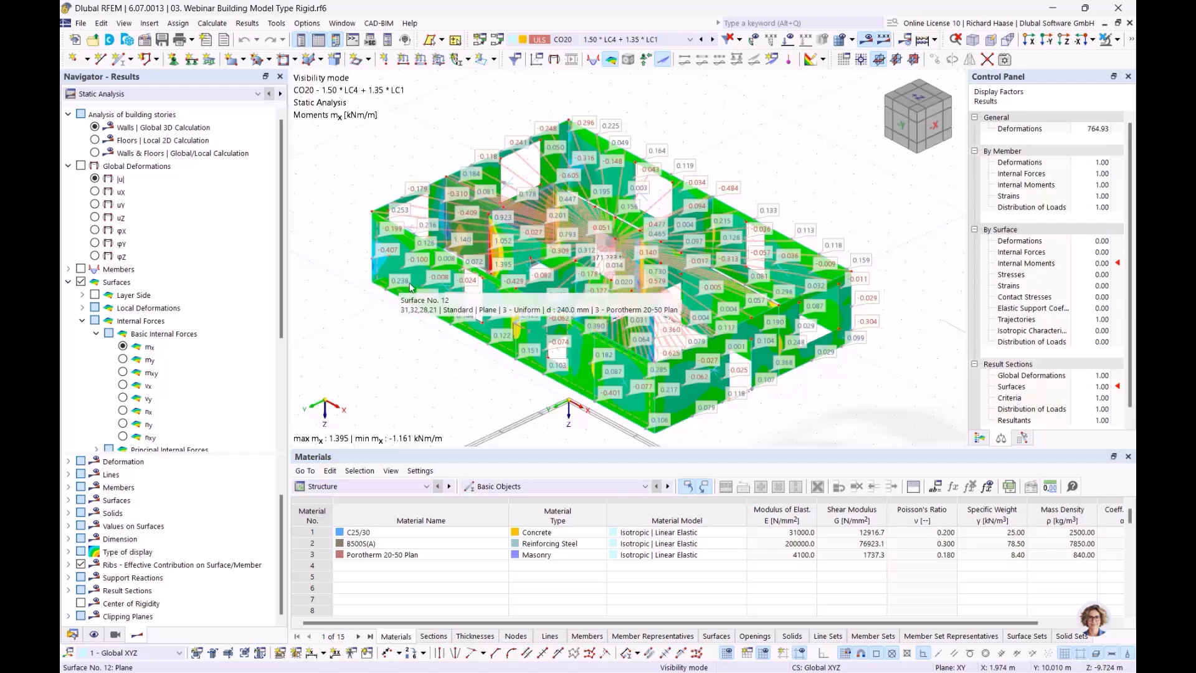
left_click(94, 141)
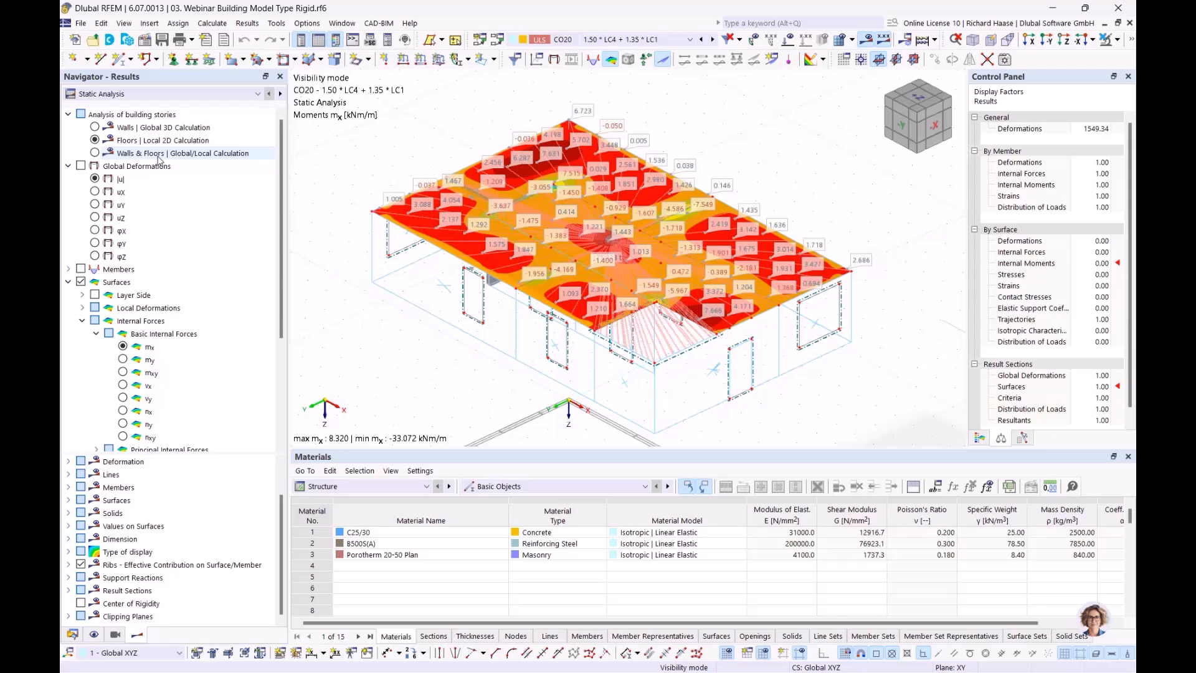
- Set the rigid model's building story results to Walls & Floors
left_click(159, 130)
left_click(158, 140)
left_click(158, 117)
left_click(158, 141)
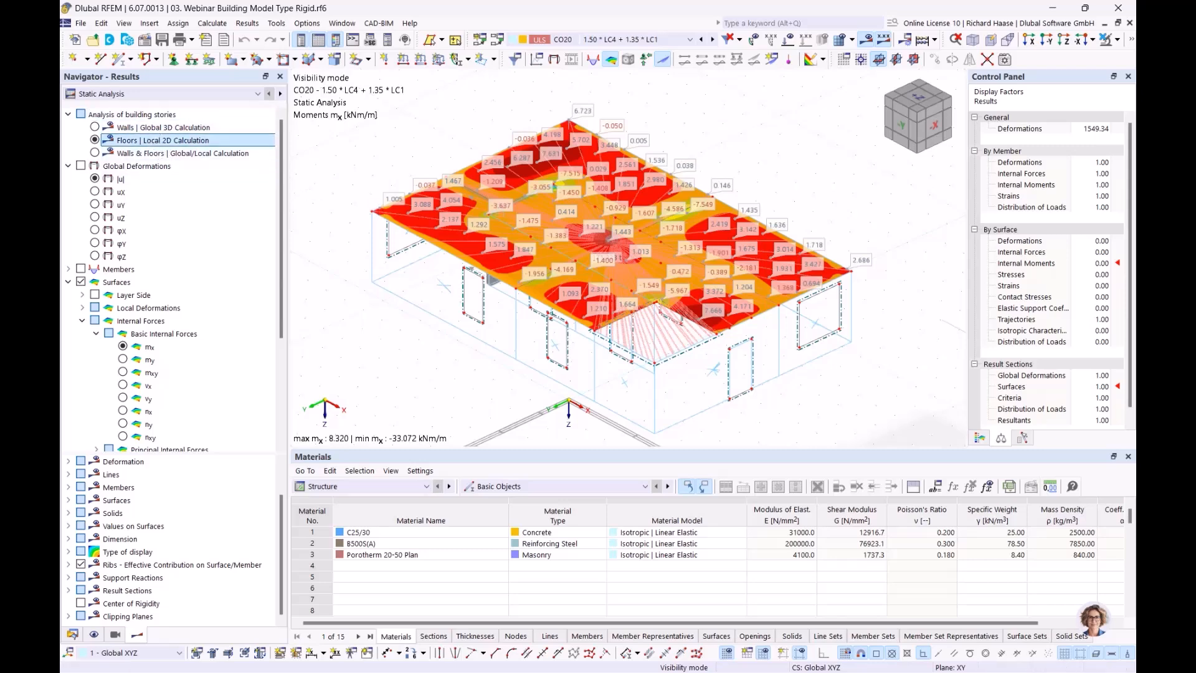
left_click(94, 152)
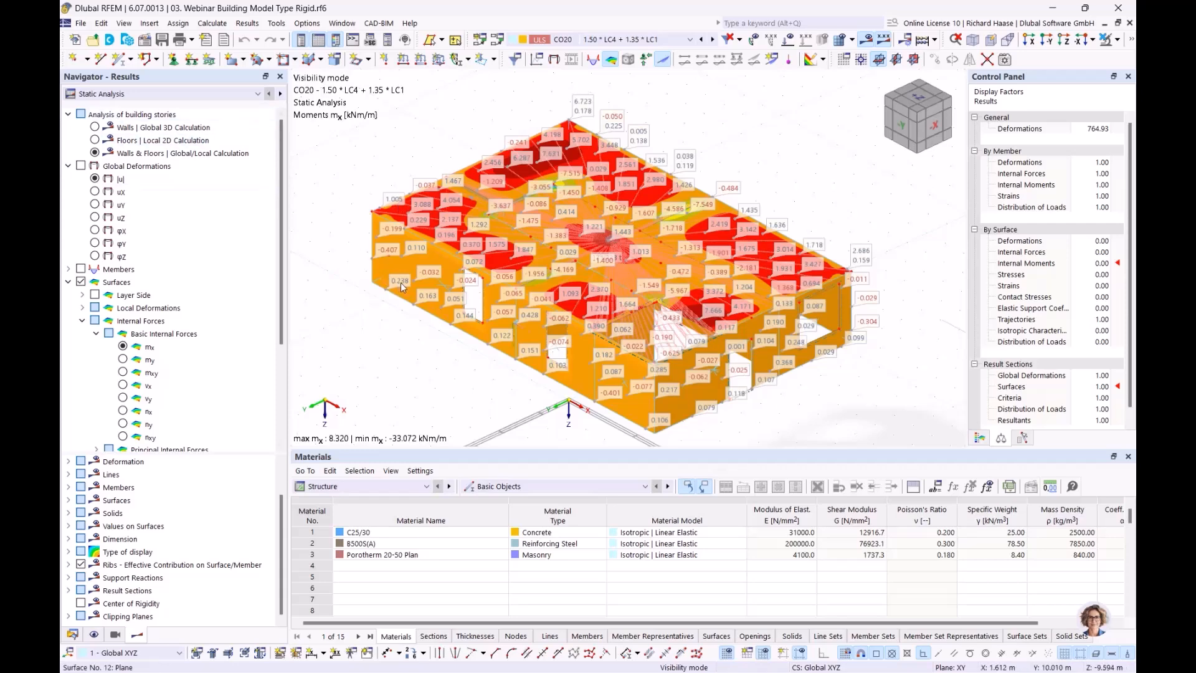
- Compare wall-only (global 3D) and floor-only (local 2D) mx moments, ending on walls and floors combined
left_click(94, 127)
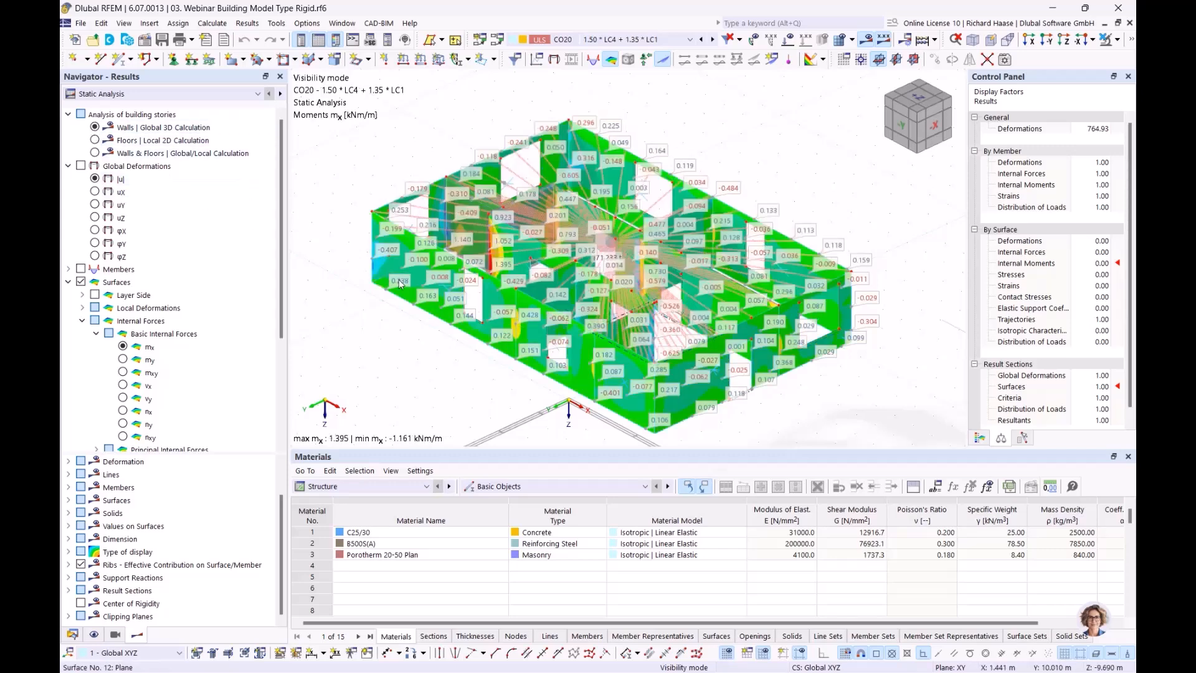
left_click(95, 138)
left_click(95, 127)
left_click(95, 139)
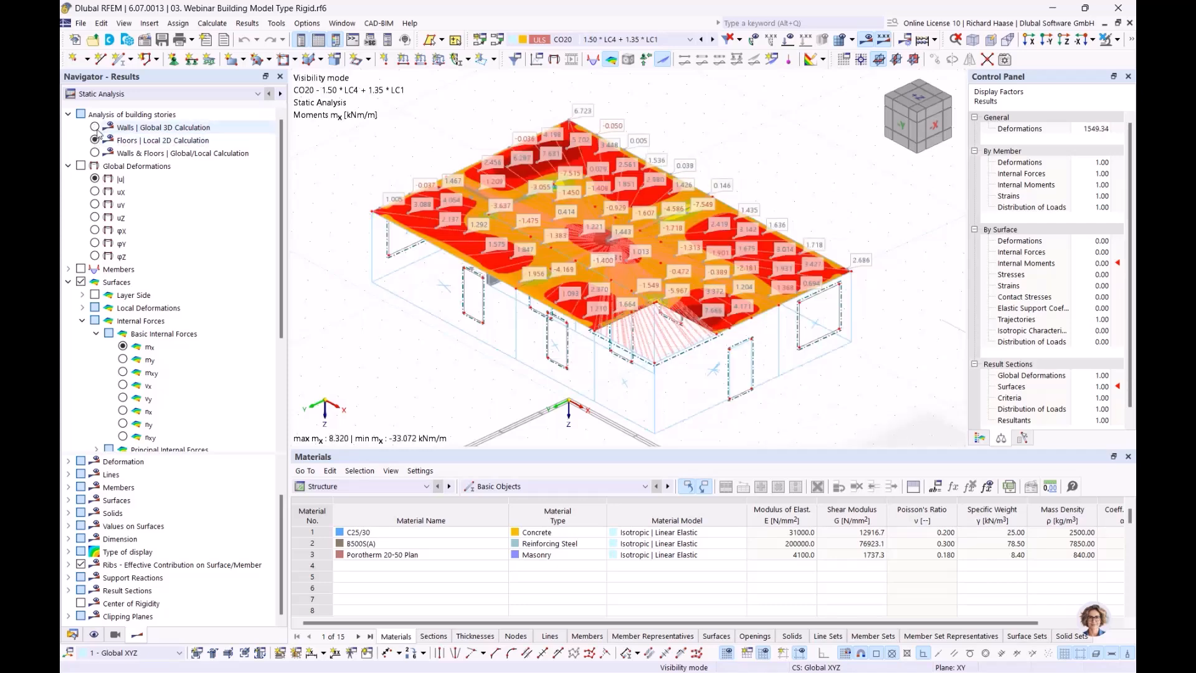
left_click(95, 127)
left_click(95, 140)
left_click(95, 153)
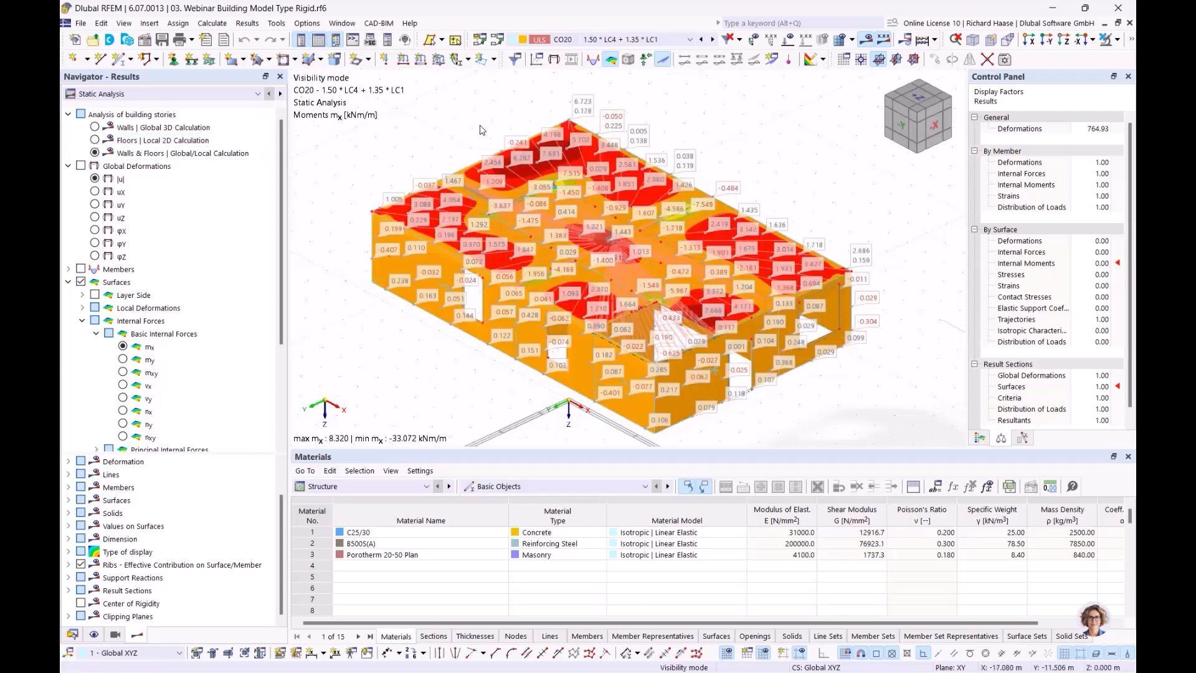
left_click(343, 23)
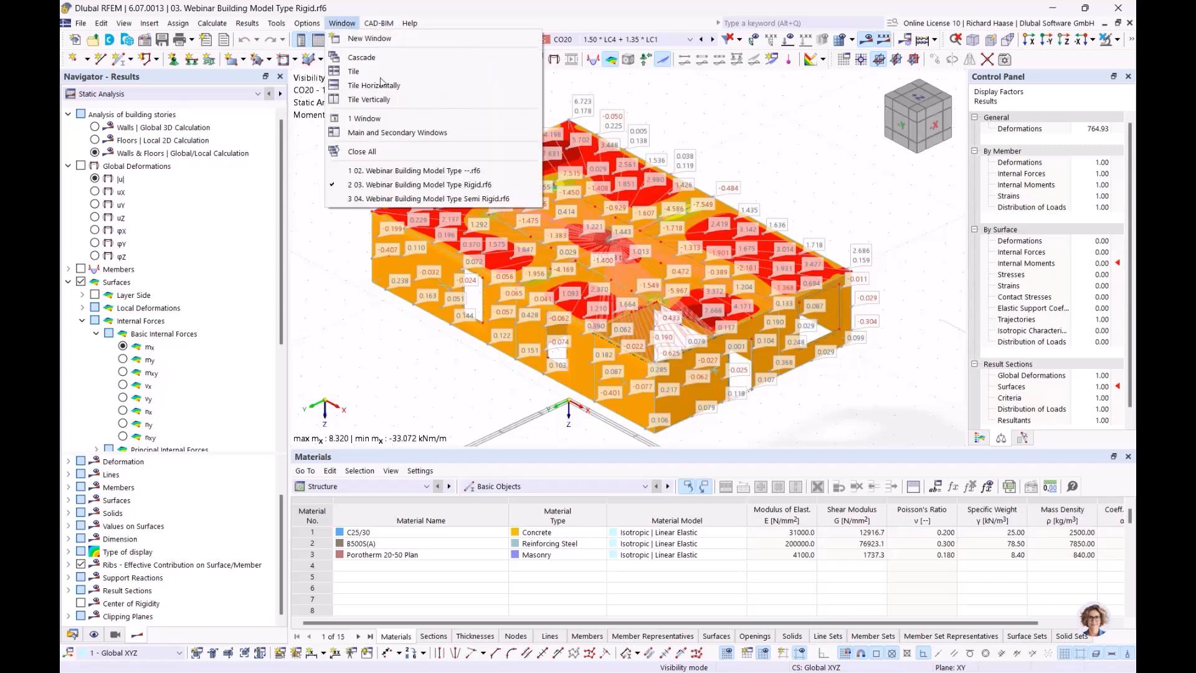
- Switch to the Semi Rigid model and show mx moments with values labelled on surfaces
left_click(417, 199)
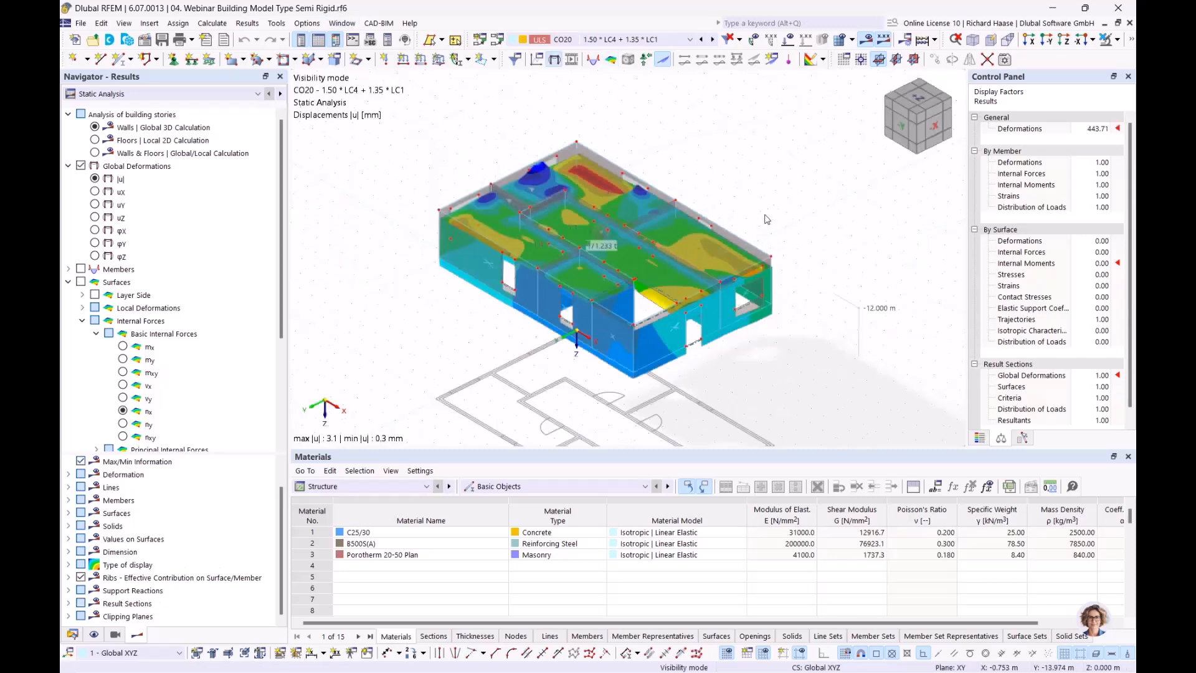
left_click(124, 346)
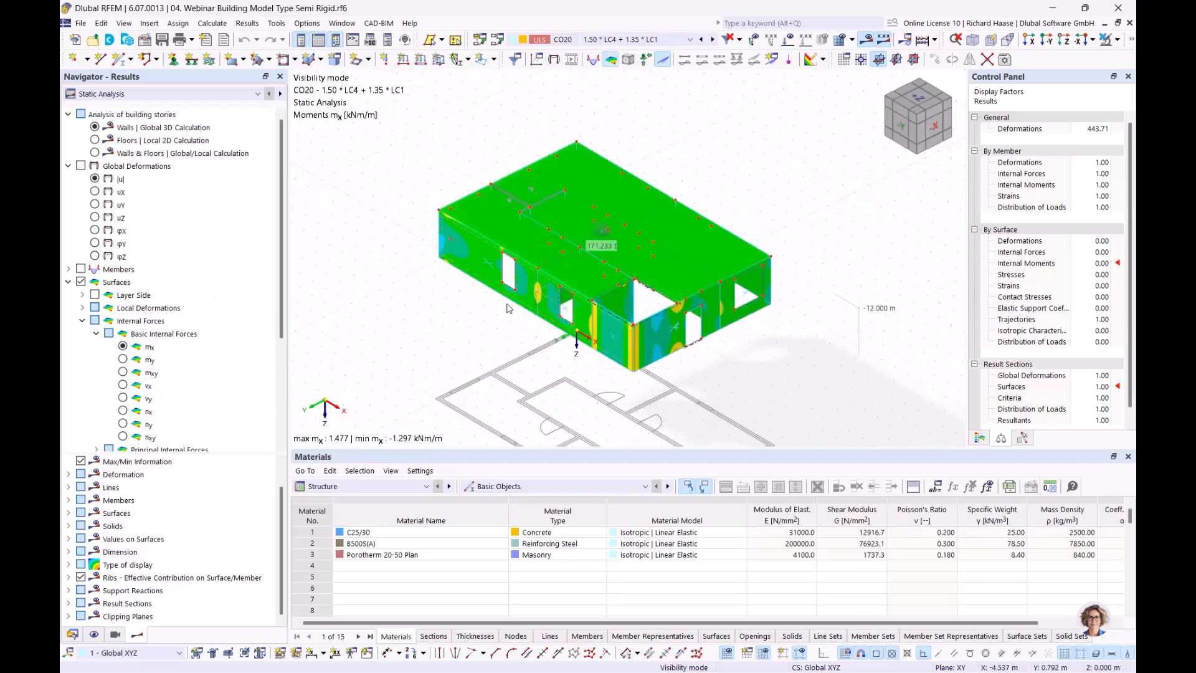
scroll(461, 312, "up", 3)
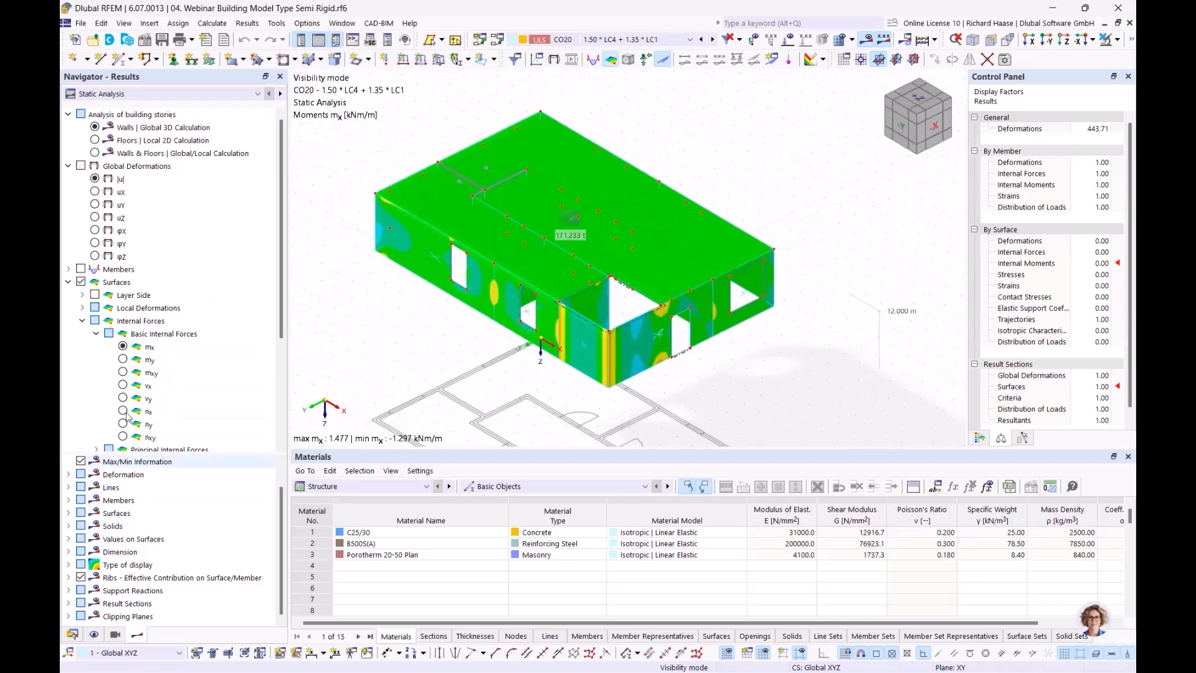
scroll(100, 411, "down", 4)
left_click(80, 424)
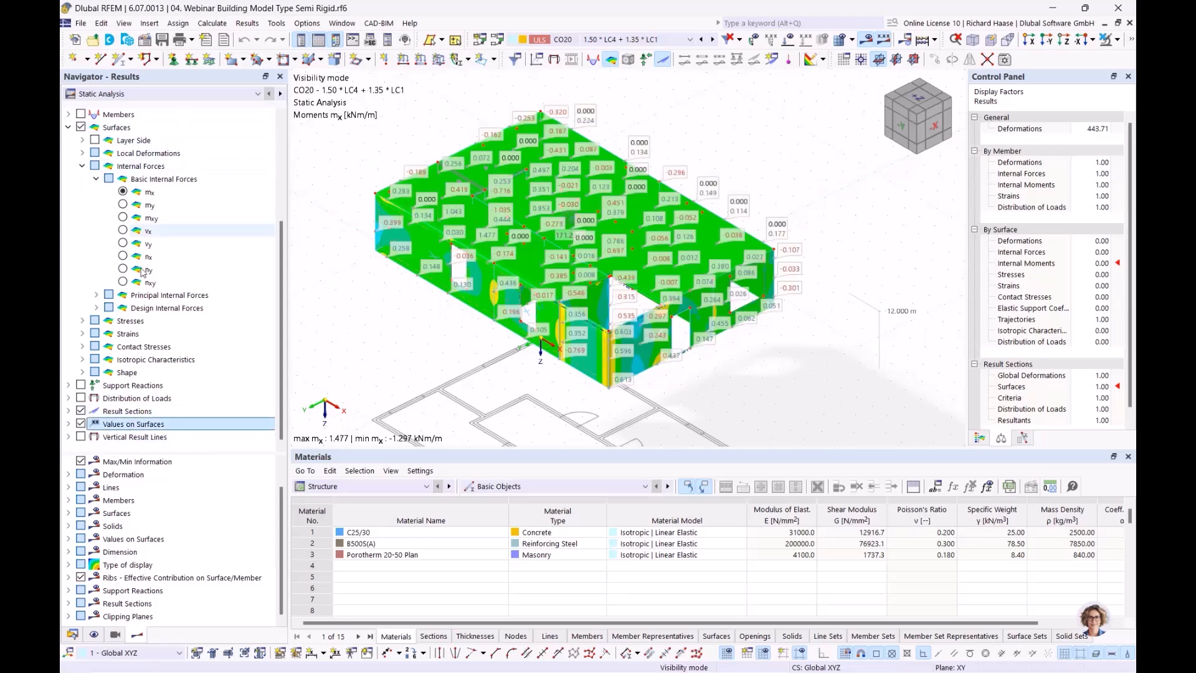
scroll(97, 162, "up", 4)
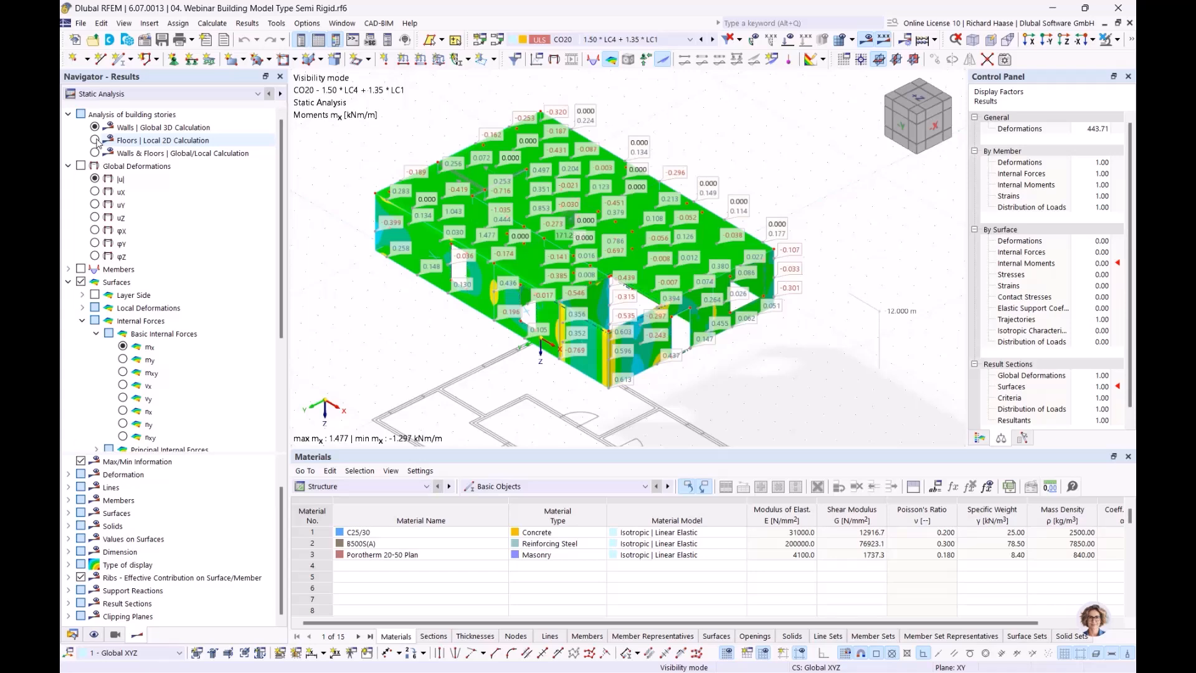
- Compare floor-only and wall-only mx results, finishing with walls and floors combined
left_click(95, 140)
left_click(96, 154)
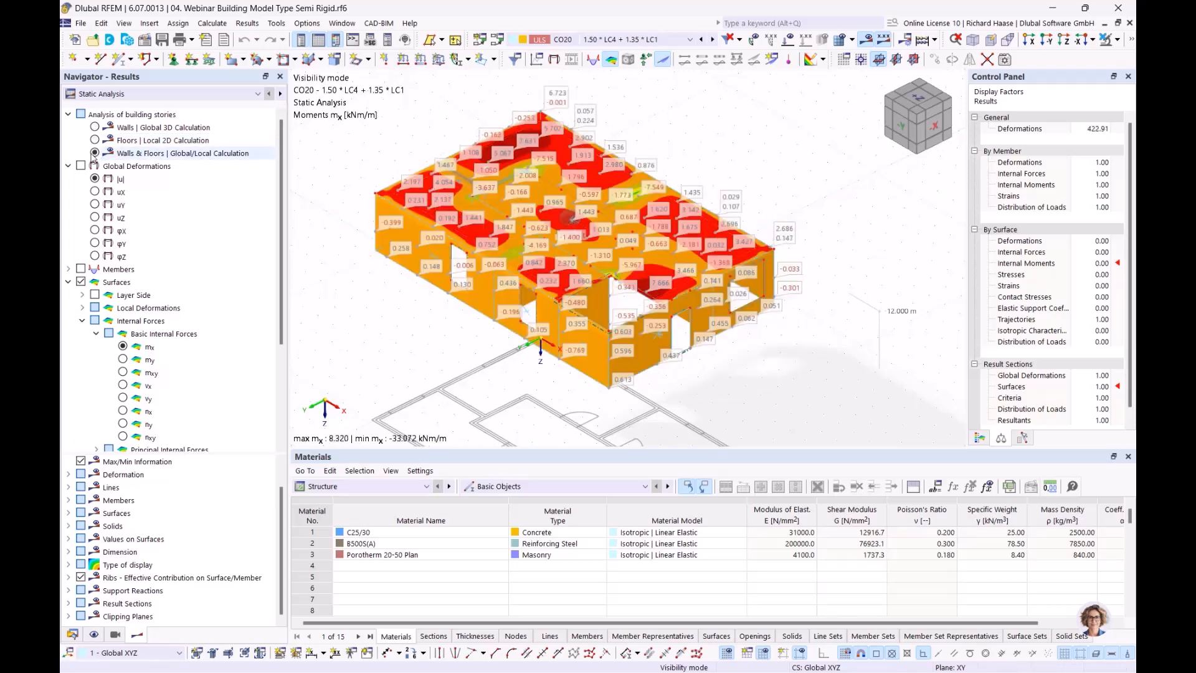
left_click(95, 127)
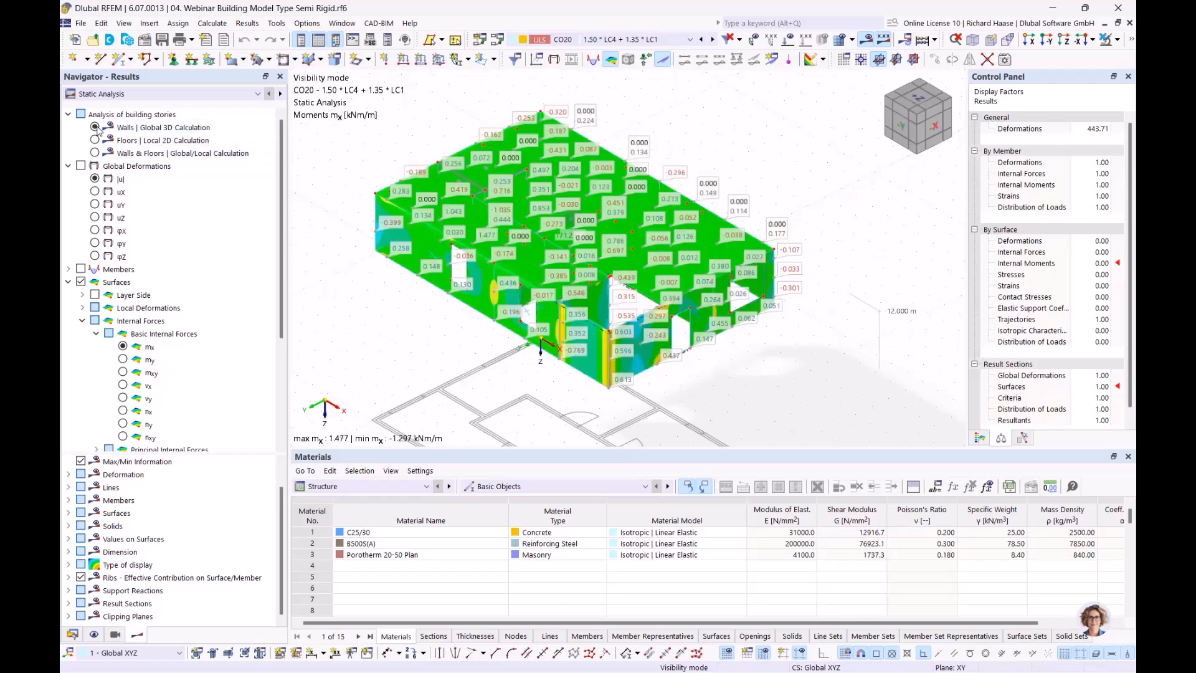
left_click(95, 140)
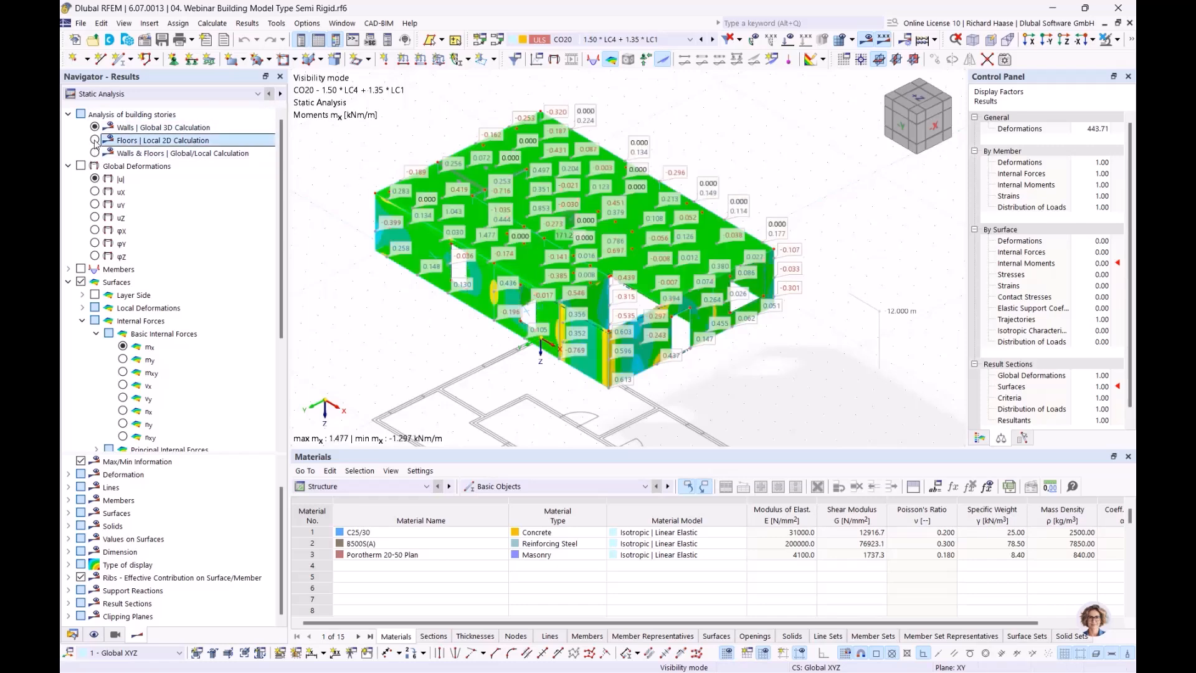
left_click(96, 153)
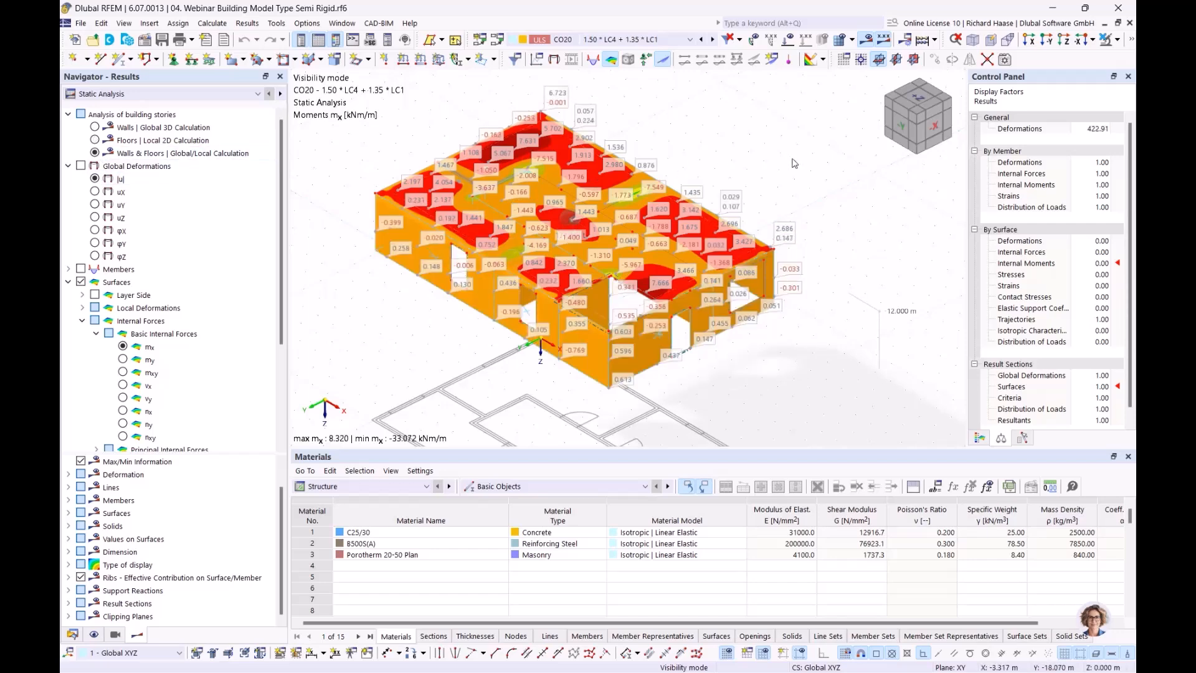
- Show semi-rigid global displacements |u| for walls, then floors, then both combined (3.2 to 0.3 mm)
left_click(95, 179)
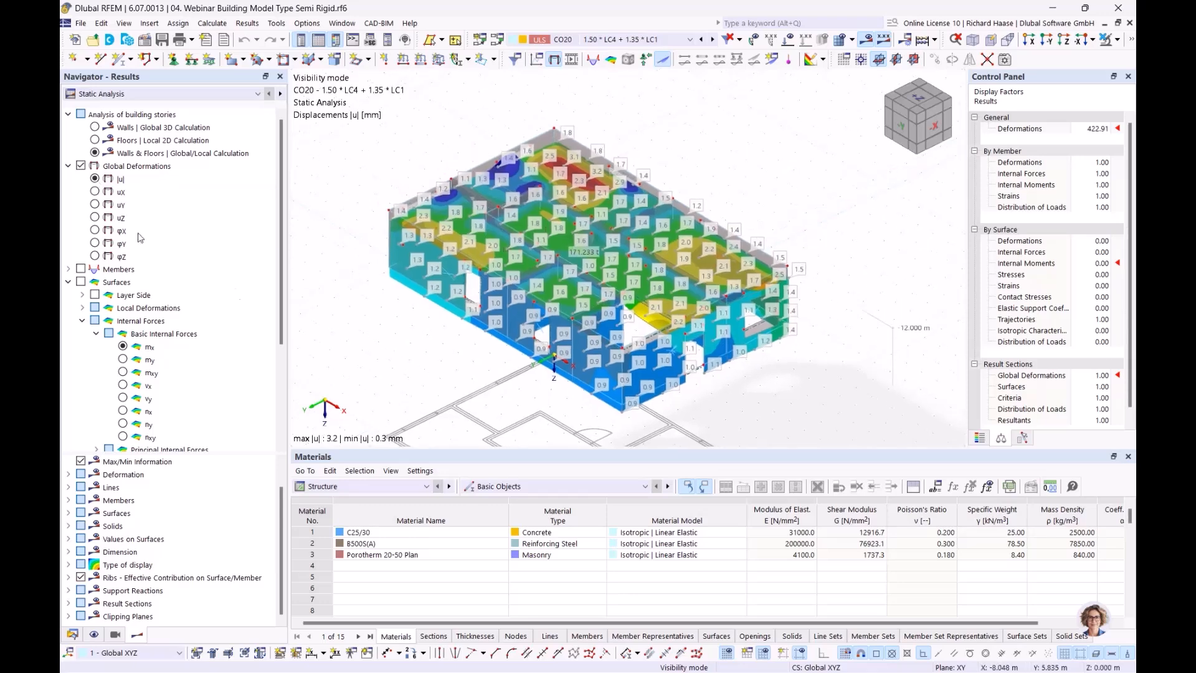
left_click(96, 128)
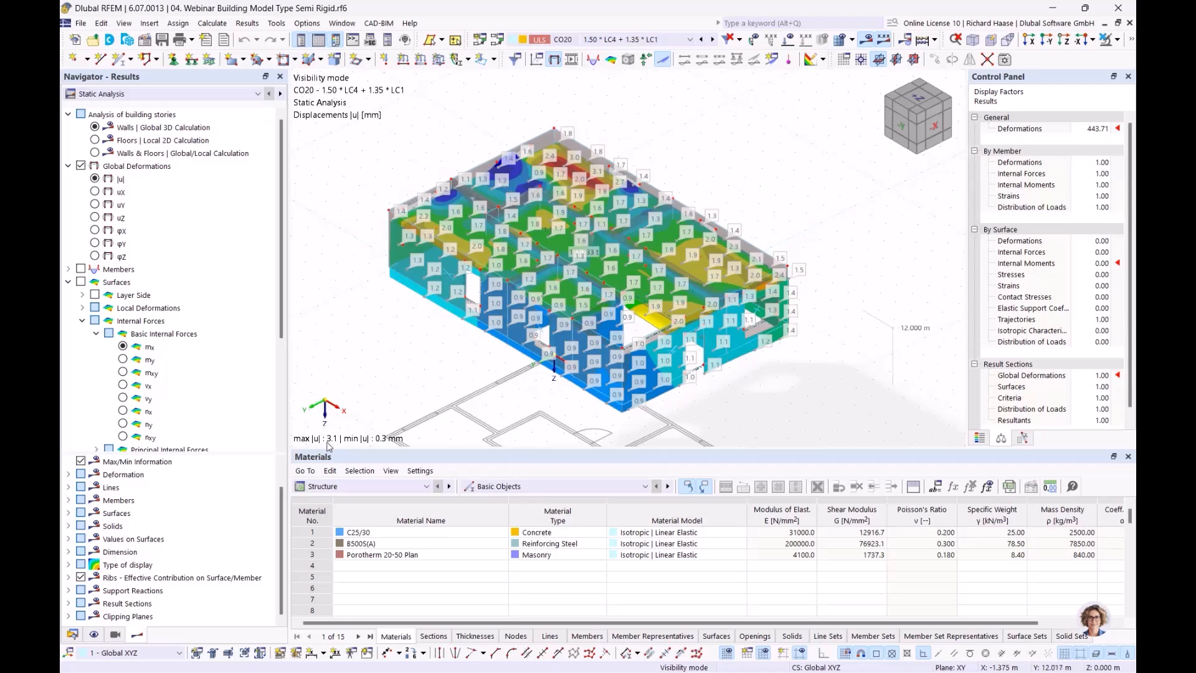
left_click(95, 141)
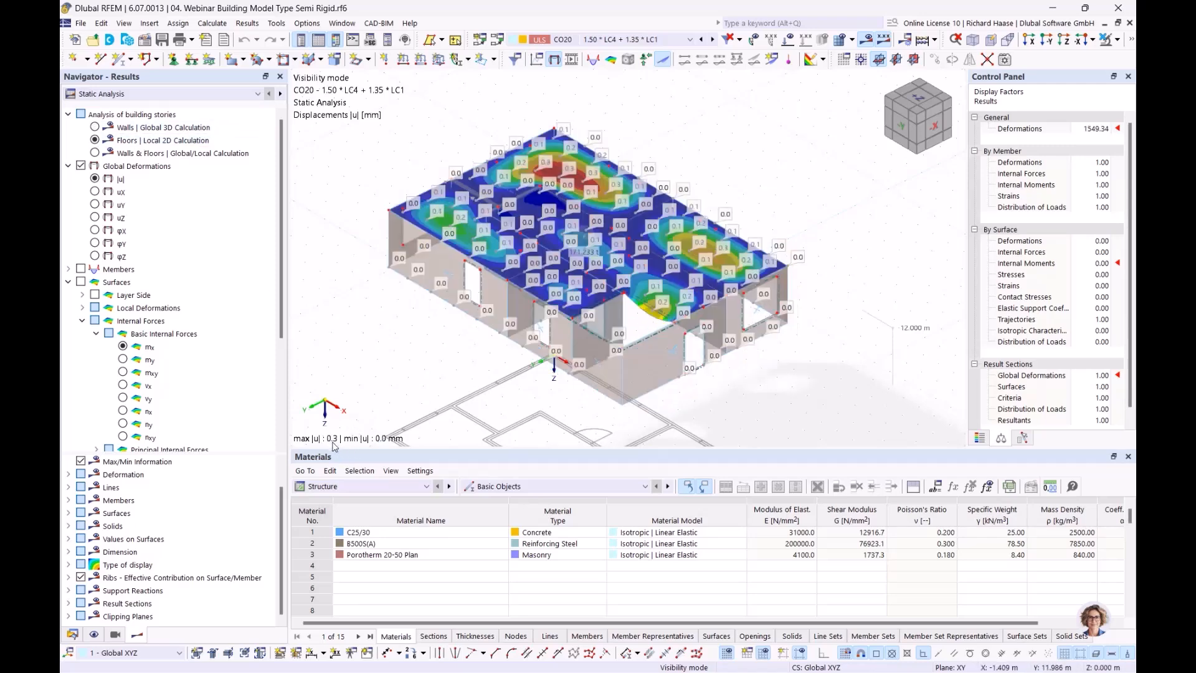
left_click(95, 153)
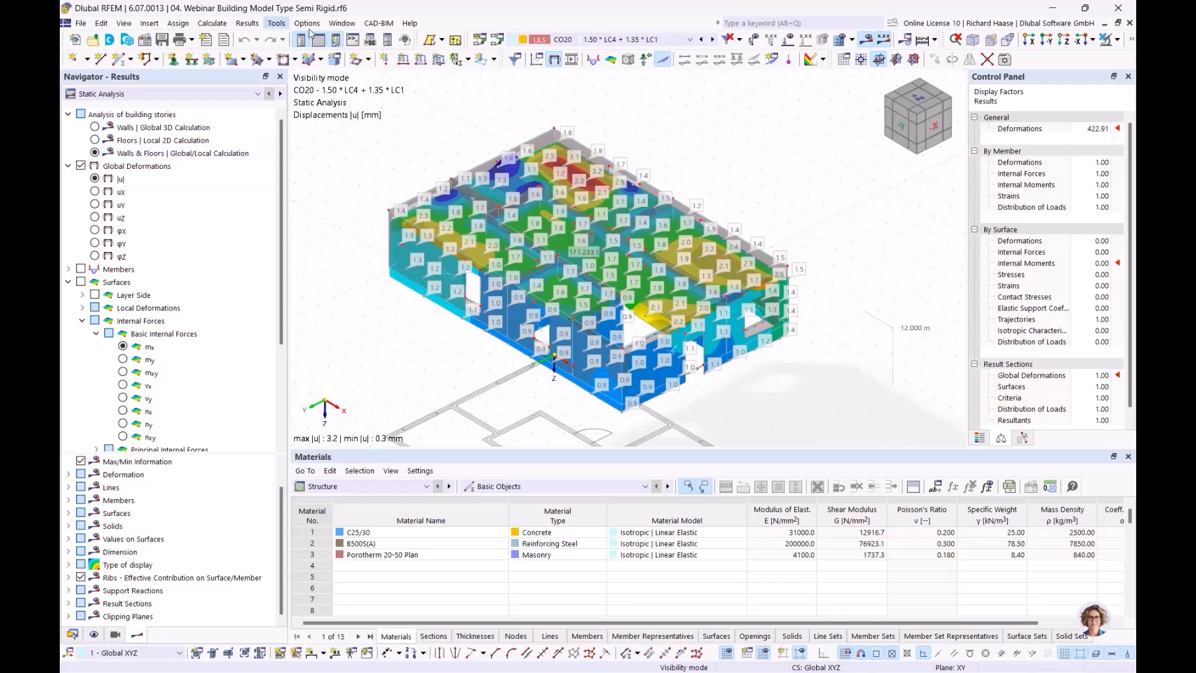
left_click(342, 24)
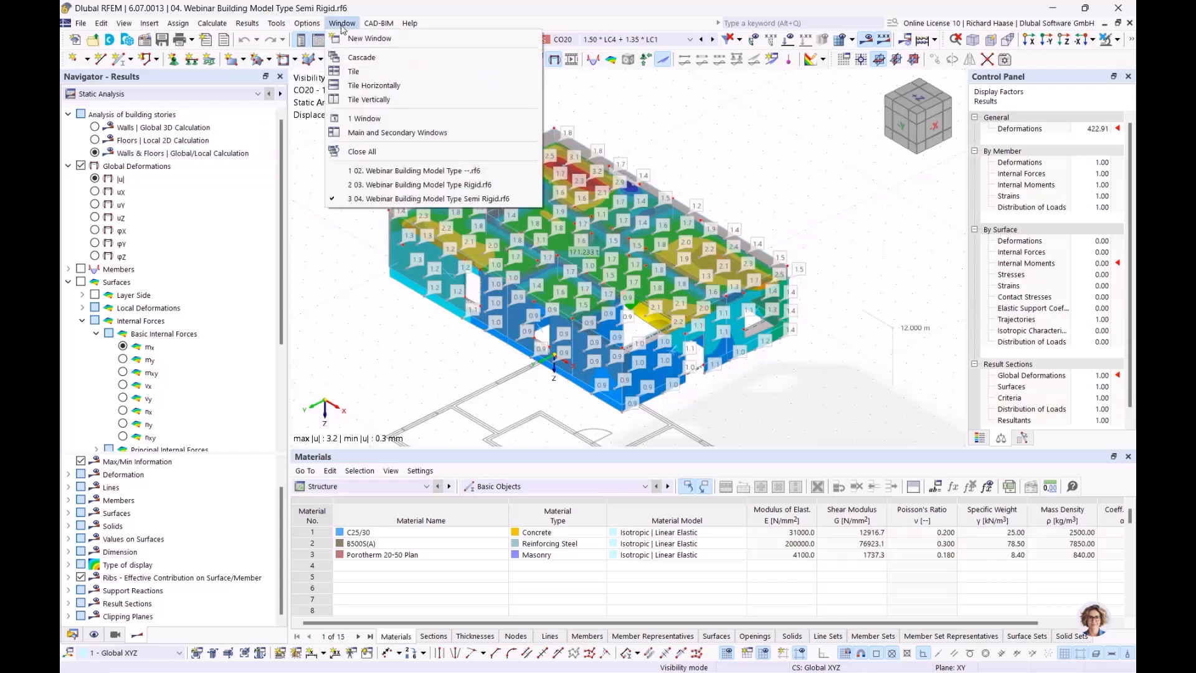
- Switch to the 03 Rigid model and compare |u| displacements for walls, floors, and both
left_click(424, 184)
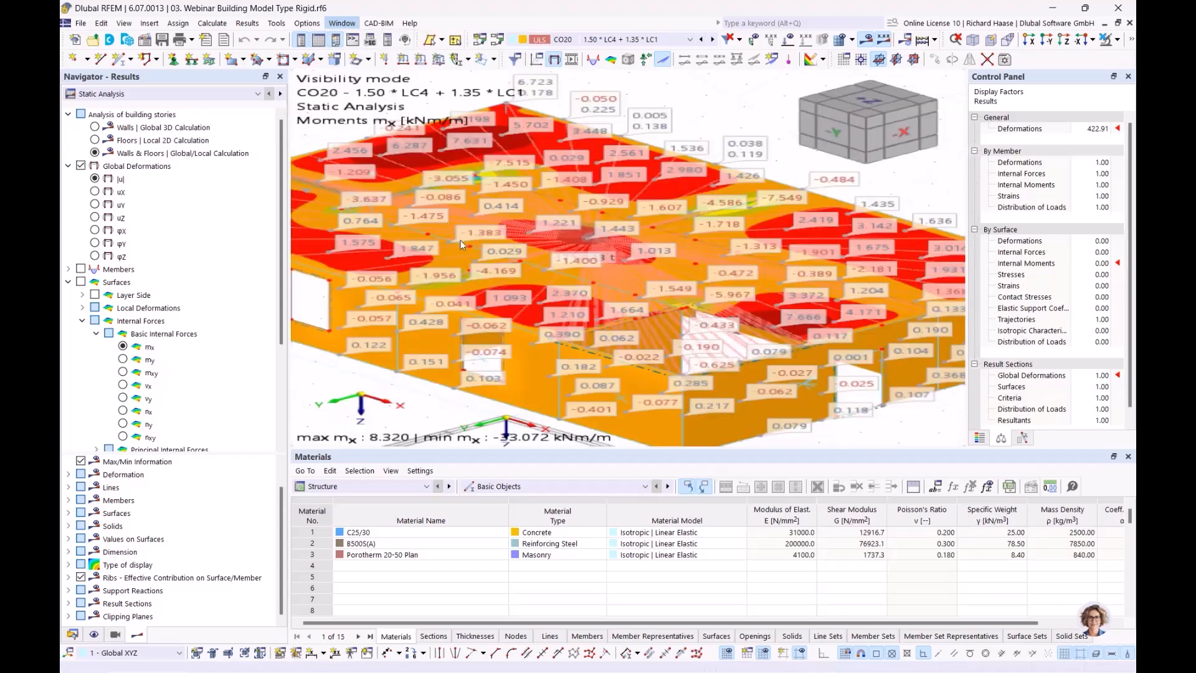
left_click(94, 180)
left_click(95, 127)
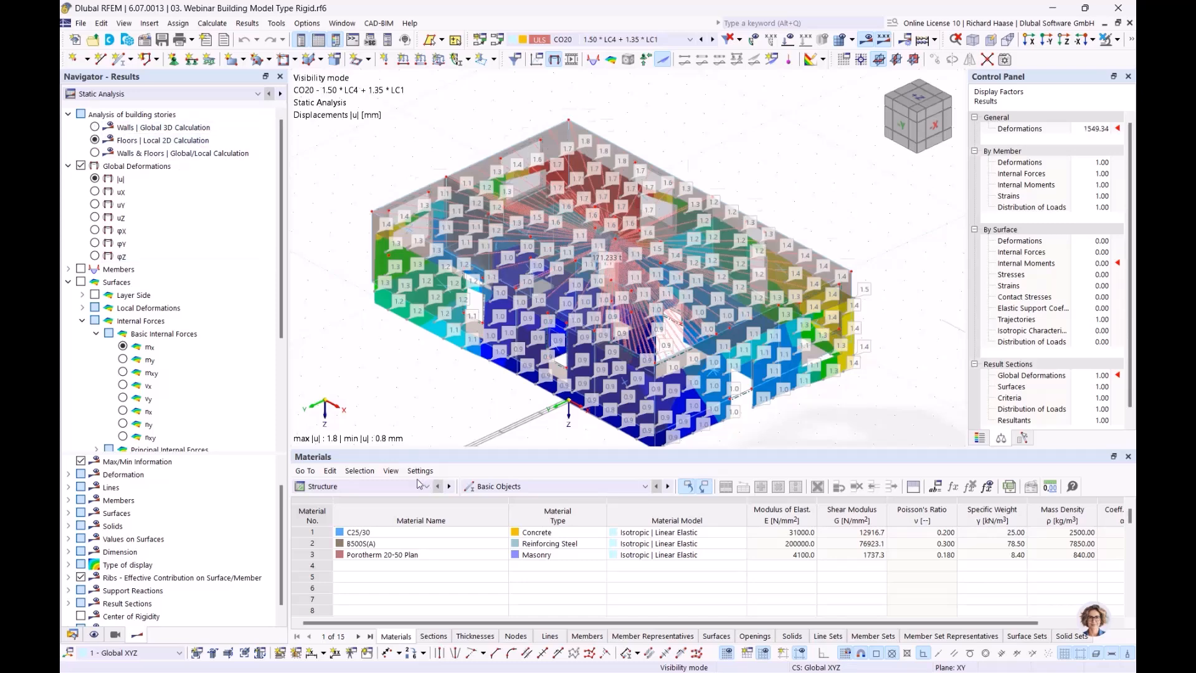
left_click(95, 140)
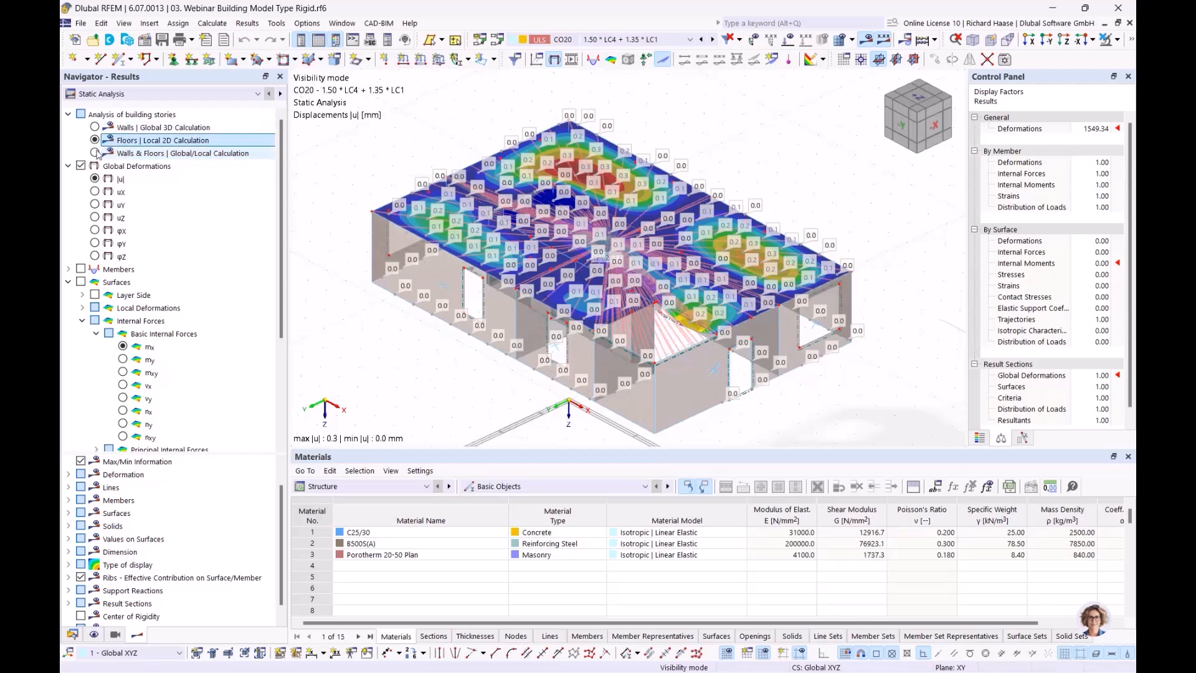
left_click(150, 153)
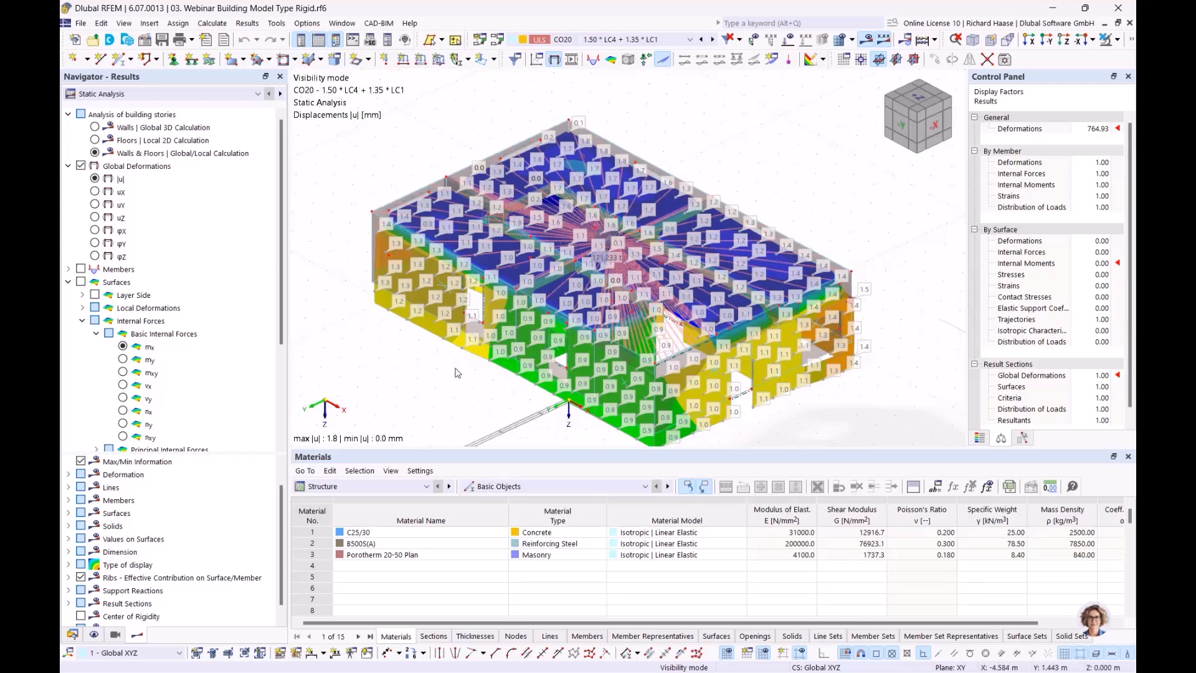
- Remove the surface value labels and advance to the 'Shear walls and deep beams' slide
scroll(86, 430, "down", 4)
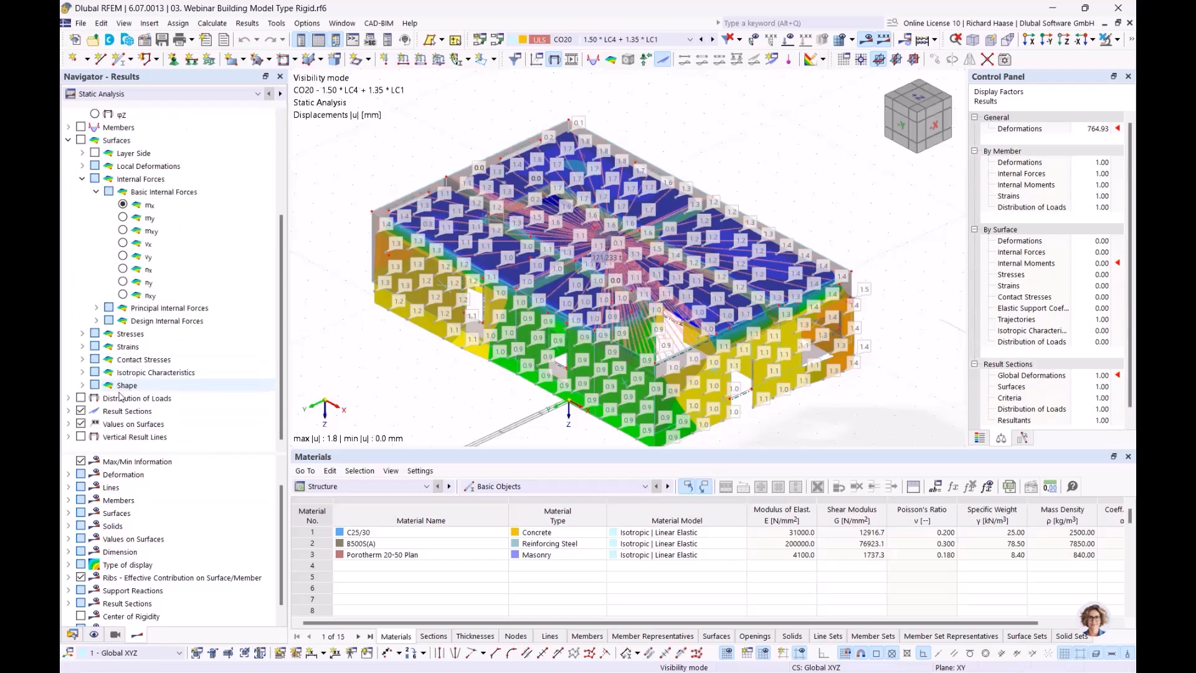
left_click(81, 424)
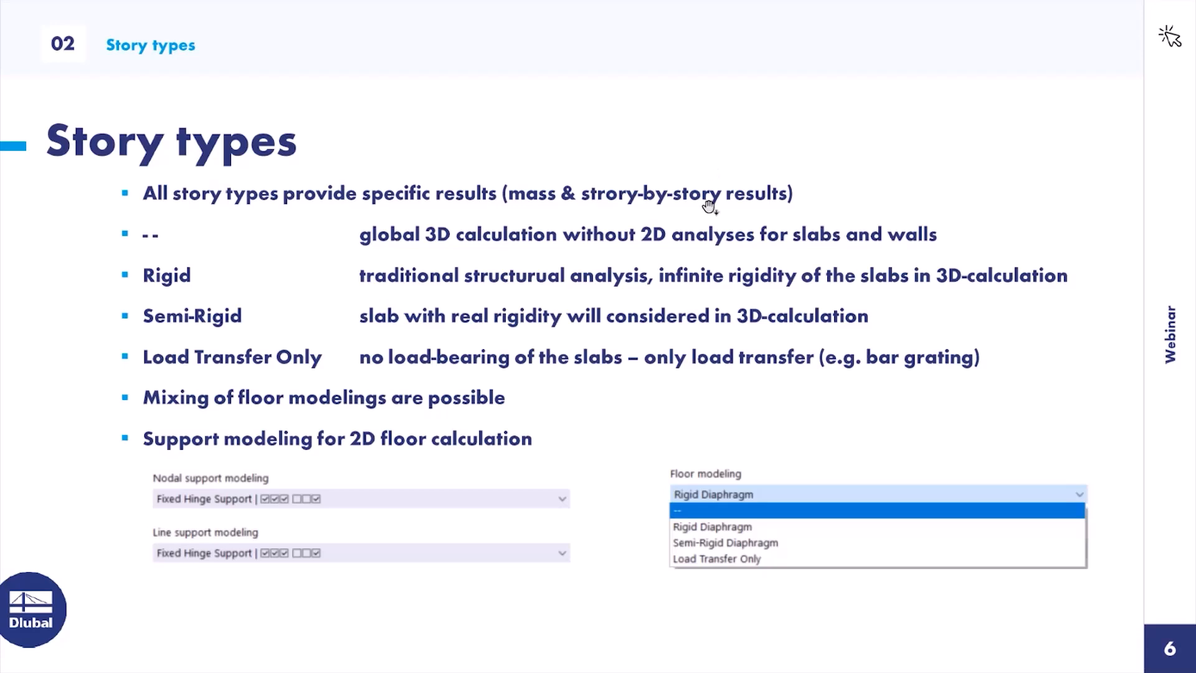
left_click(709, 207)
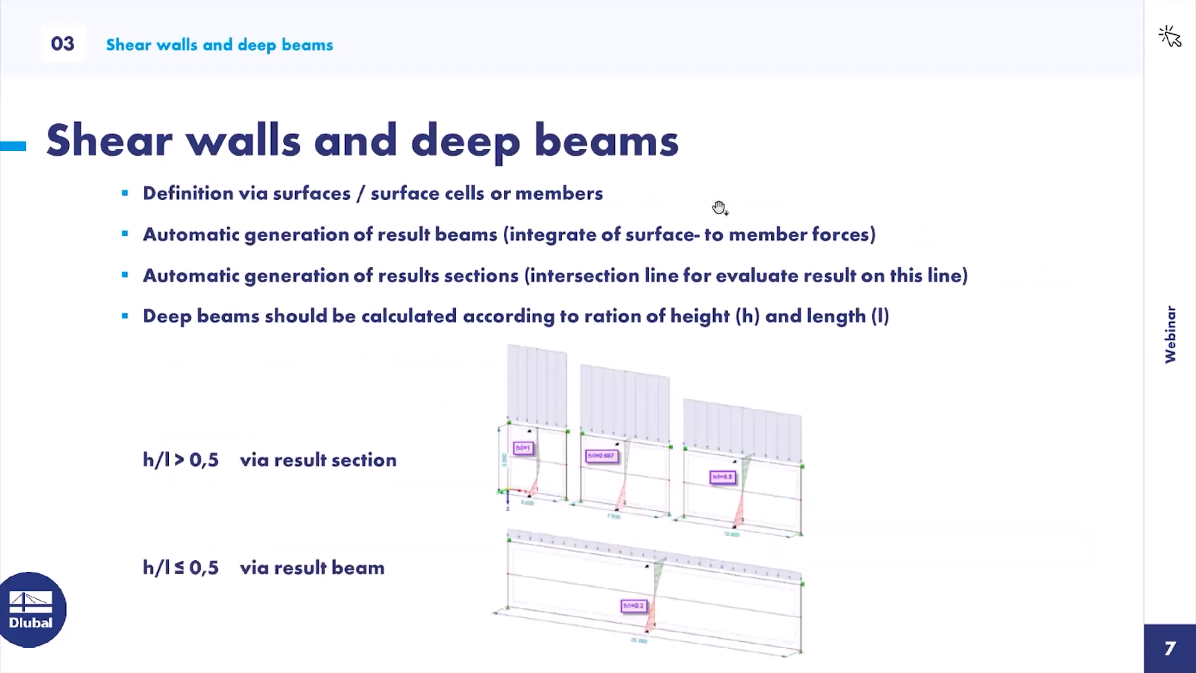
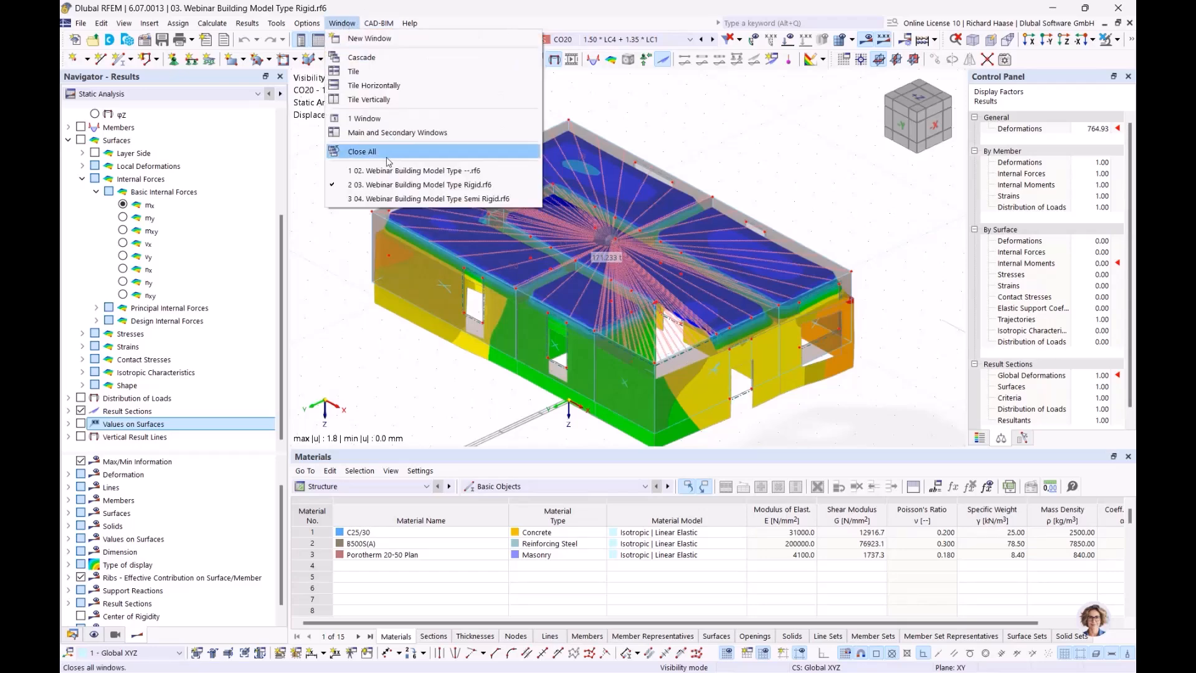
- Bring the '02. Webinar Building Model Type --.rf6' model window to the front
left_click(374, 172)
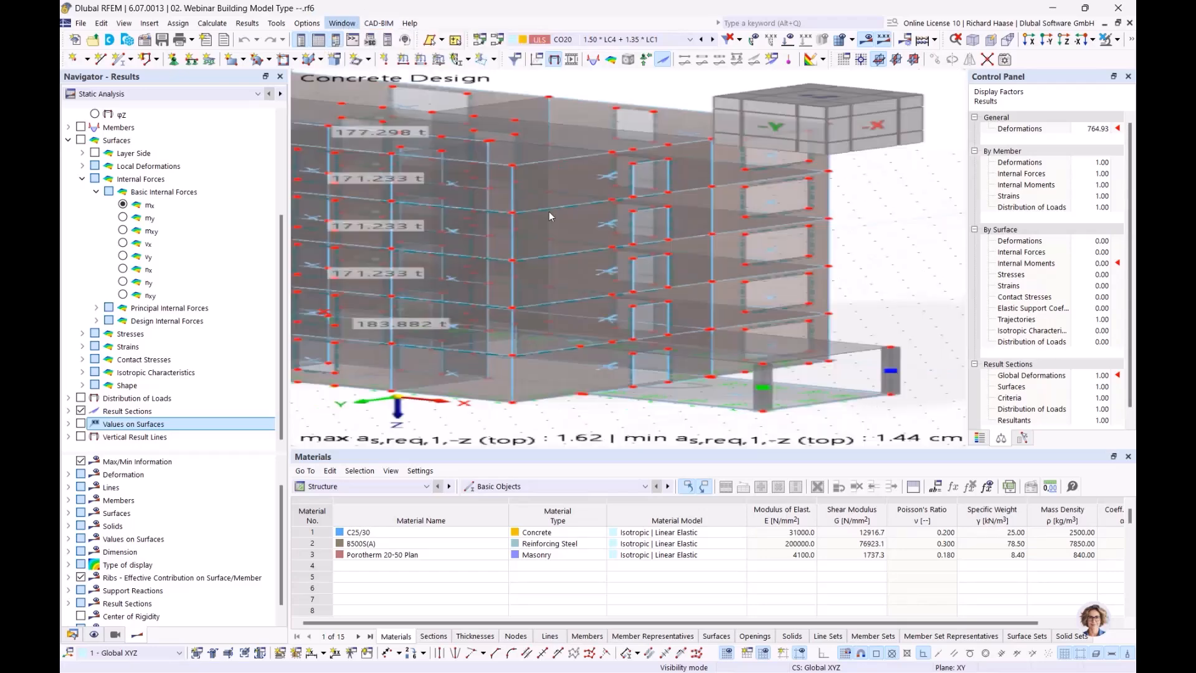
- In the Data navigator, expand Building Model > Shear Walls to show the single 0.000 to -15.000 m wall
middle_click_drag(716, 218, 703, 241)
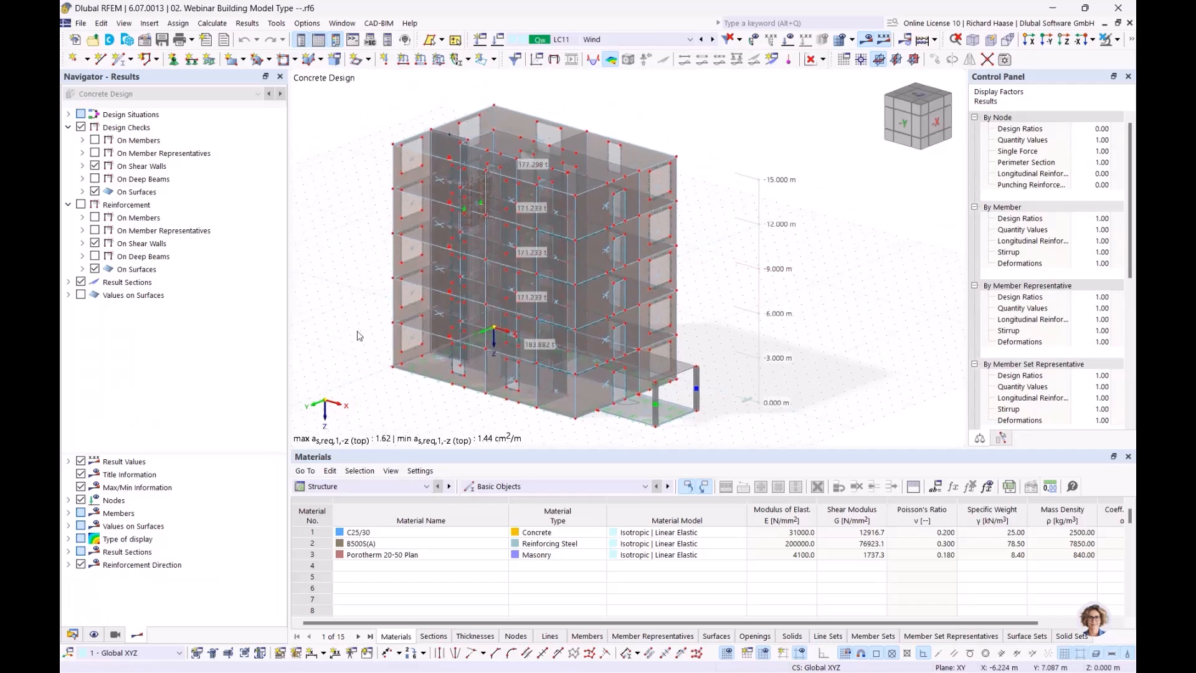
left_click(73, 634)
scroll(251, 394, "down", 5)
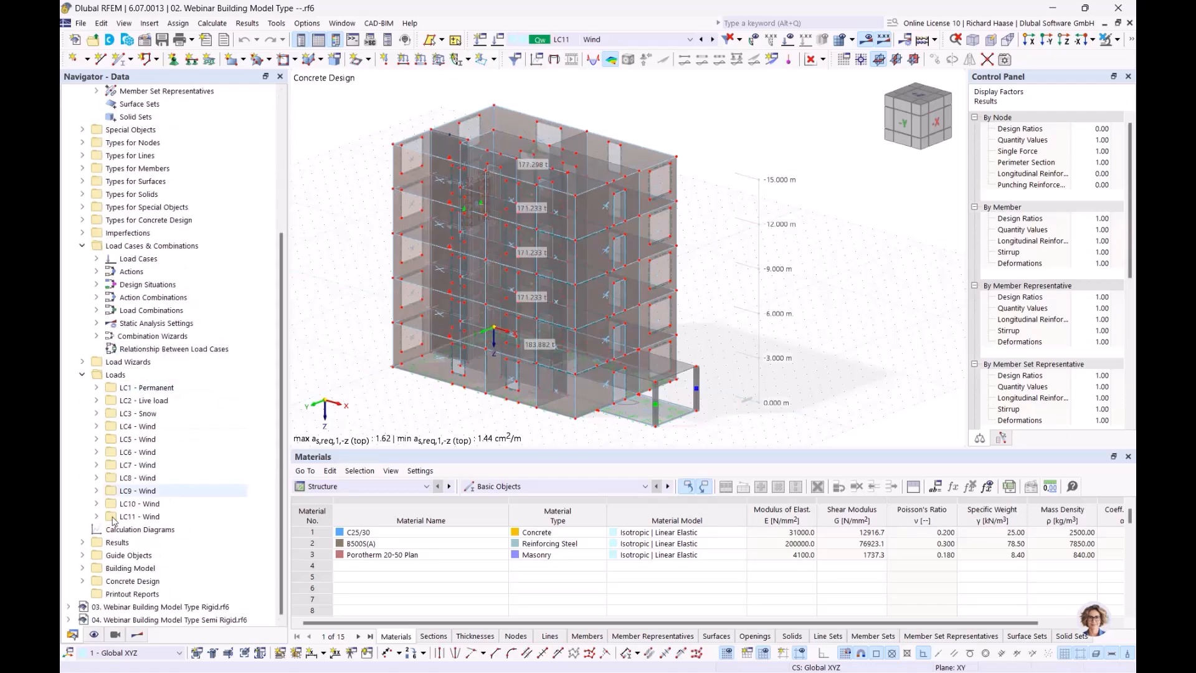
left_click(82, 568)
scroll(208, 458, "down", 2)
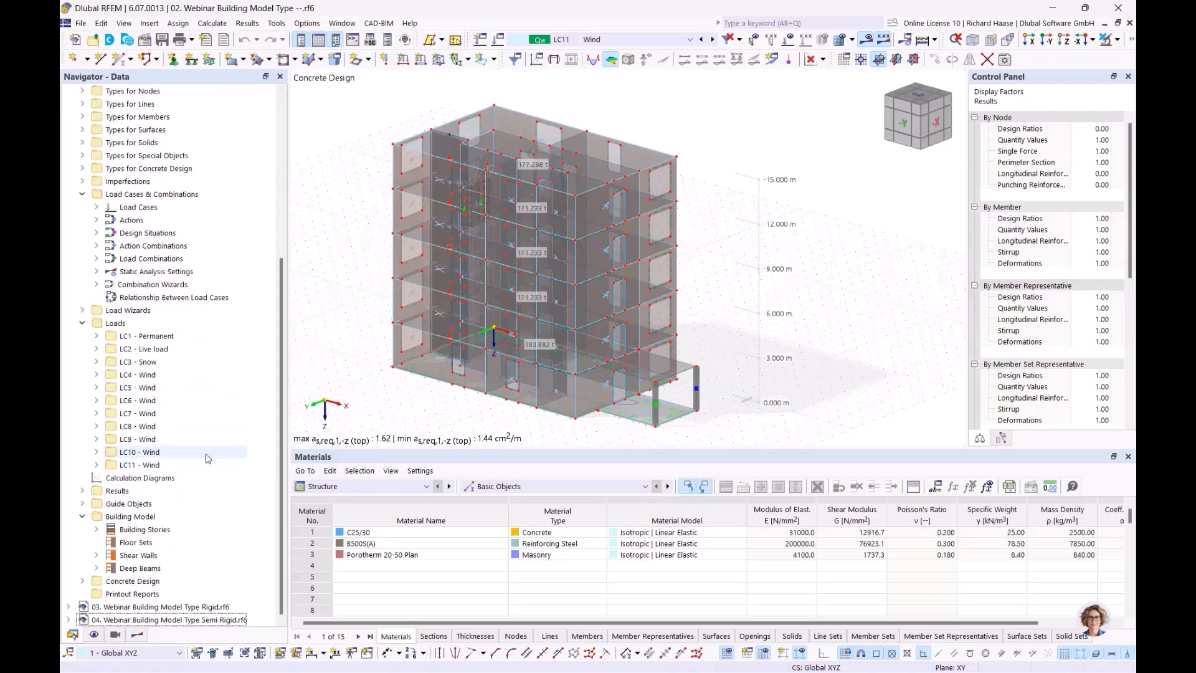
left_click(127, 556)
left_click(96, 556)
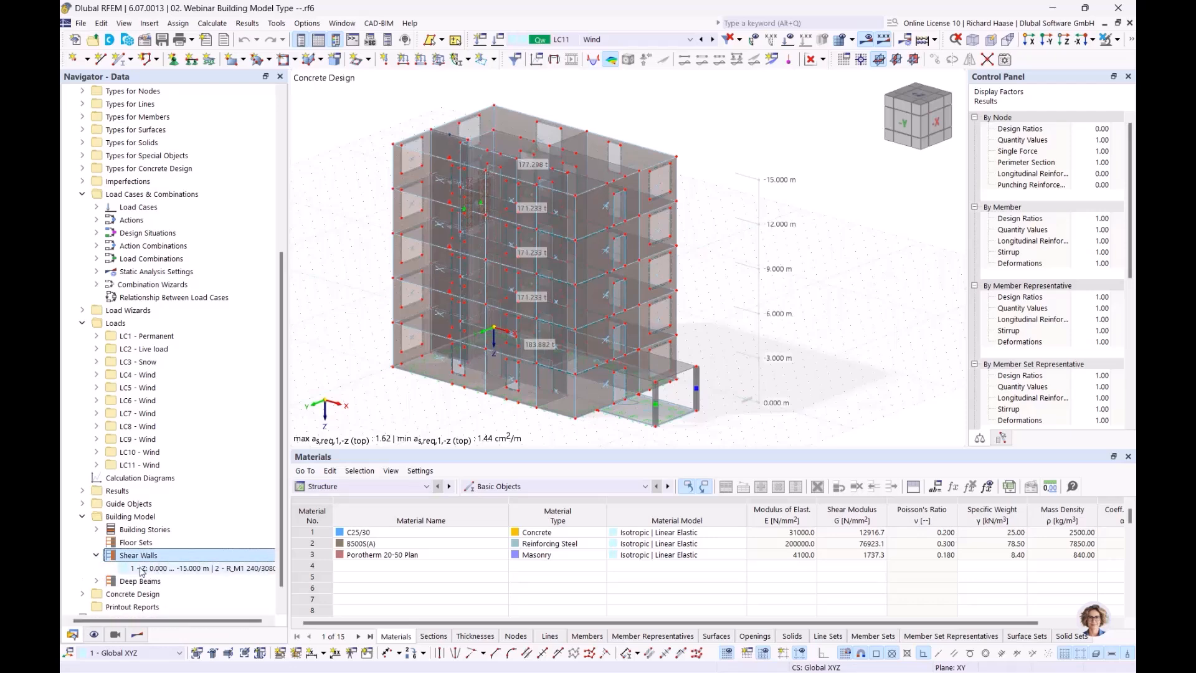
right_click(185, 554)
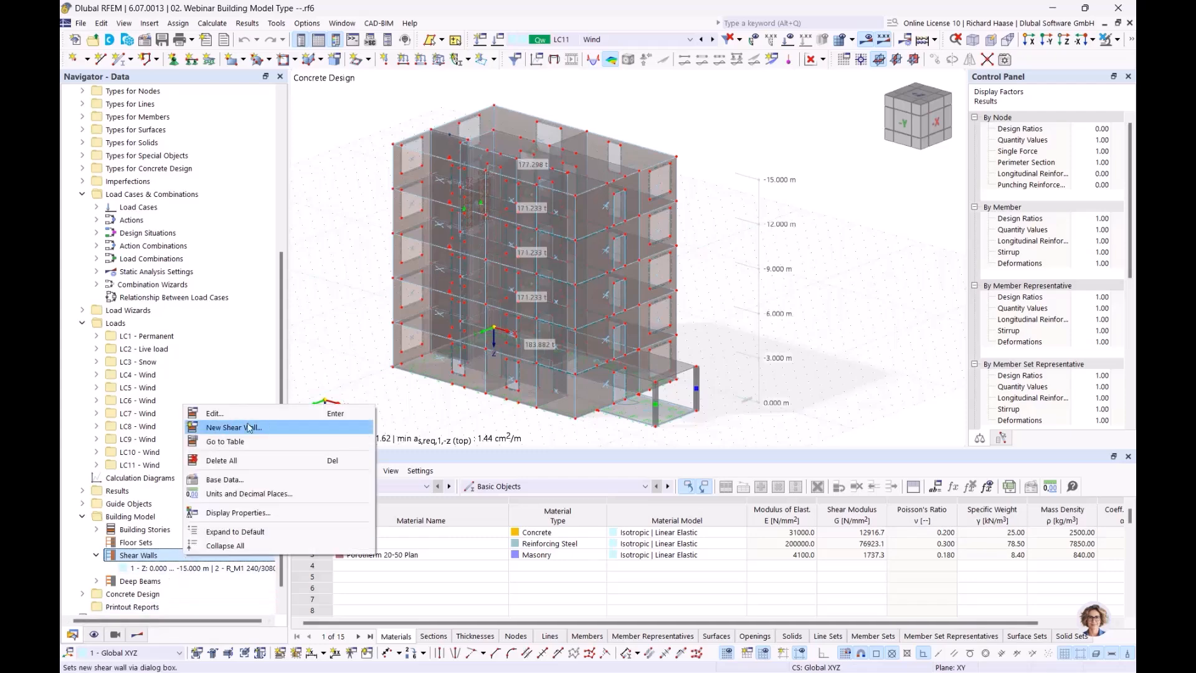
left_click(162, 569)
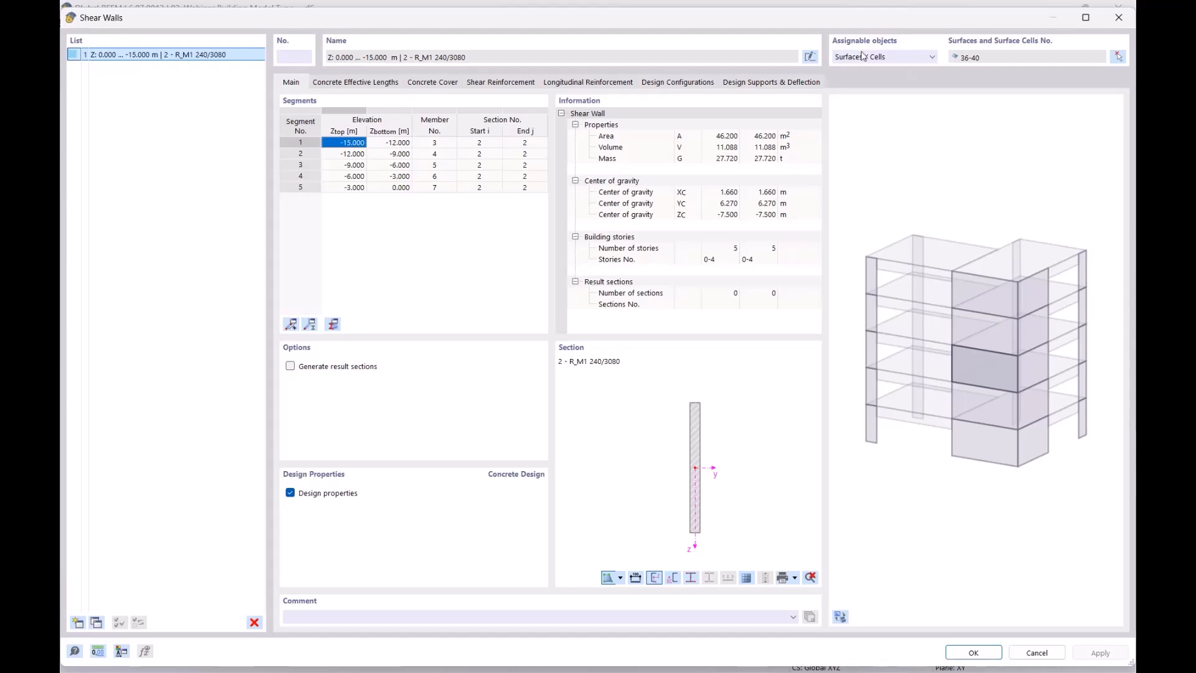
left_click_drag(854, 16, 811, 188)
left_click(855, 230)
left_click(853, 232)
left_click_drag(896, 191, 932, 50)
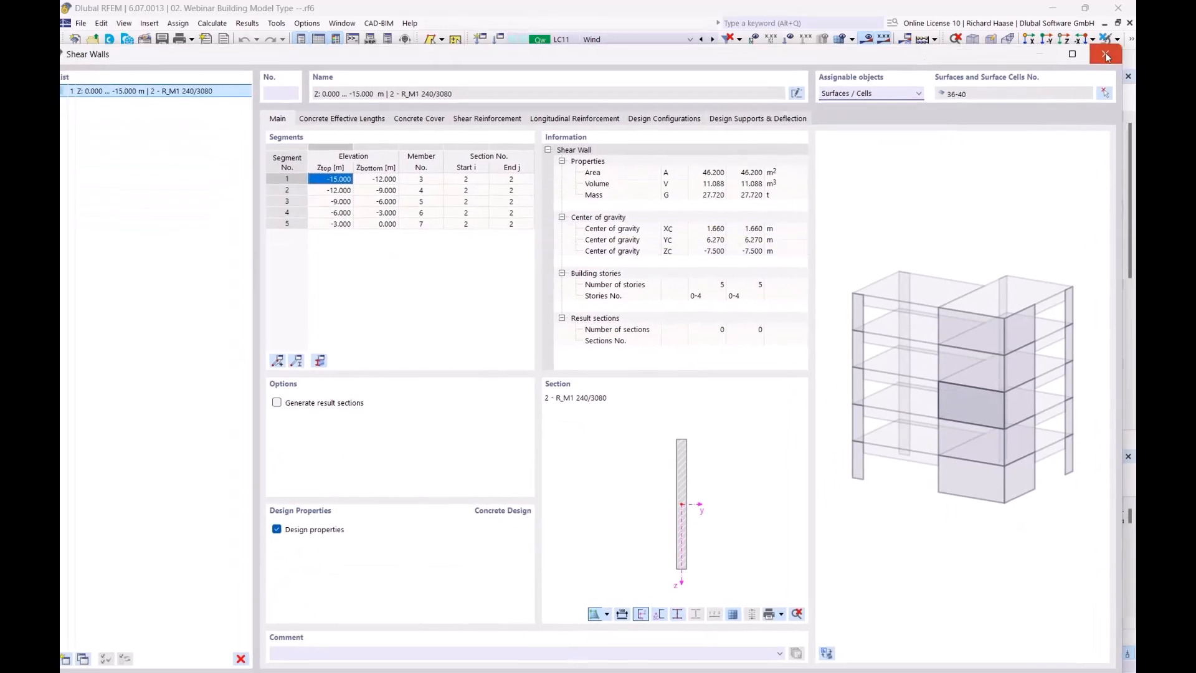
left_click(1107, 56)
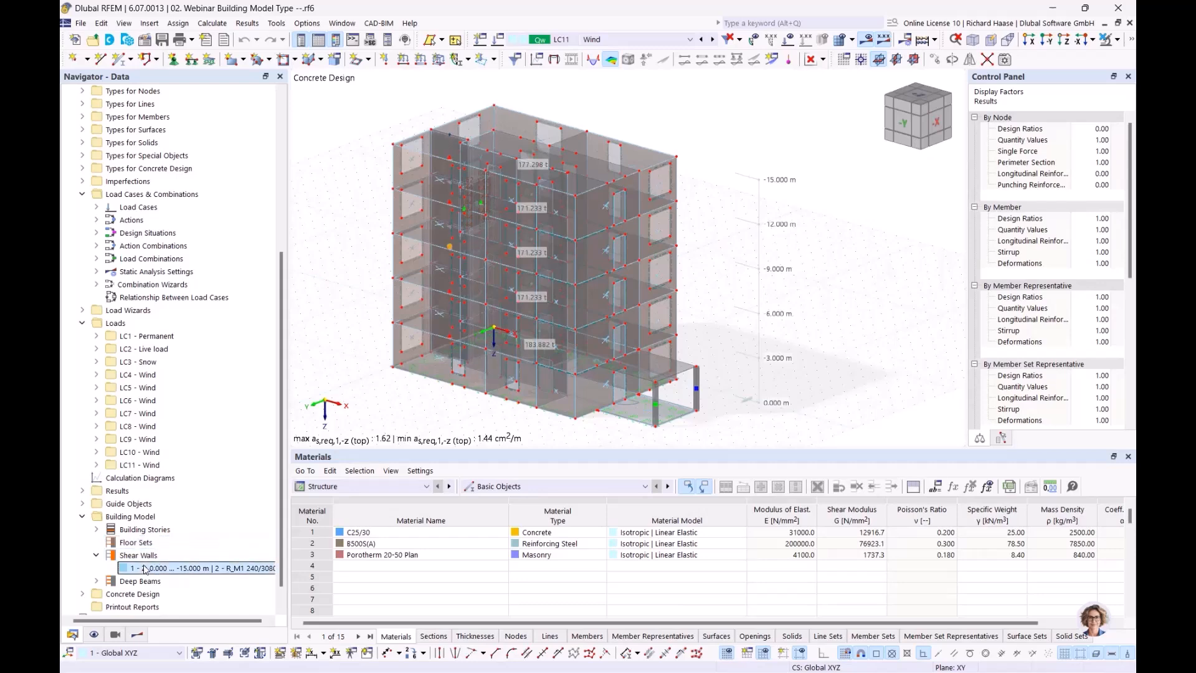
- Isolate the shear wall with its related objects and open its properties (46.200 m², 27.720 t)
left_click(1115, 39)
left_click(1096, 60)
middle_click_drag(555, 215, 595, 223, "ctrl")
scroll(497, 276, "up", 1)
middle_click_drag(498, 276, 559, 283)
scroll(588, 287, "up", 1)
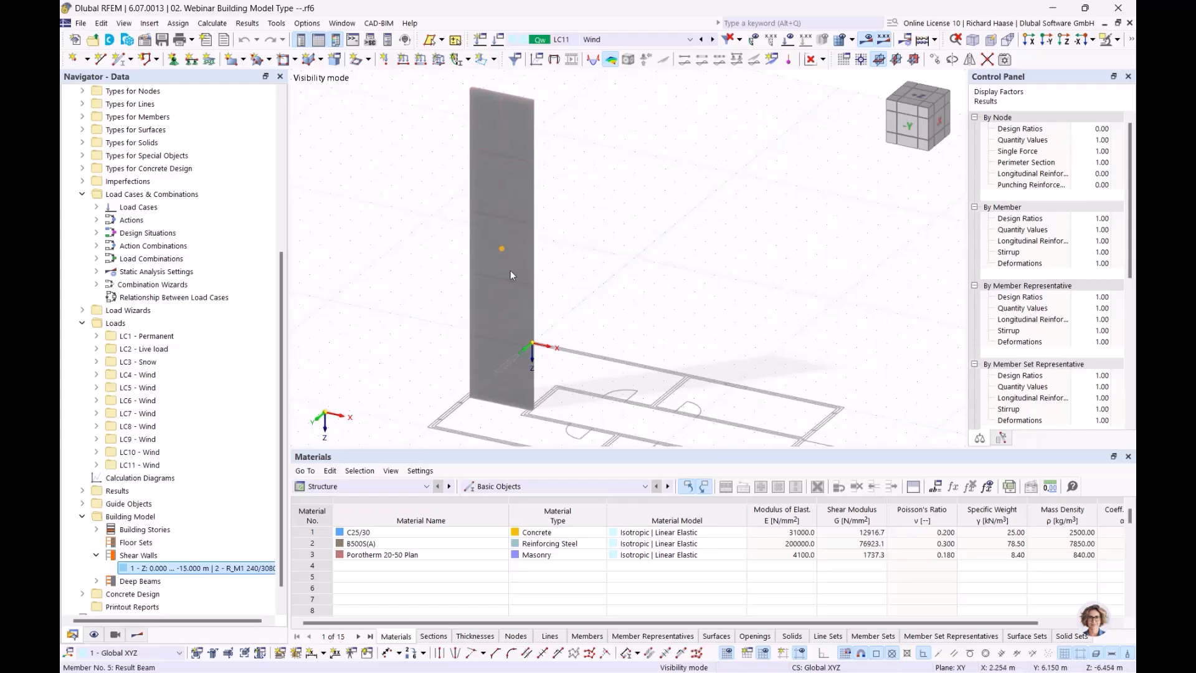
double_click(194, 566)
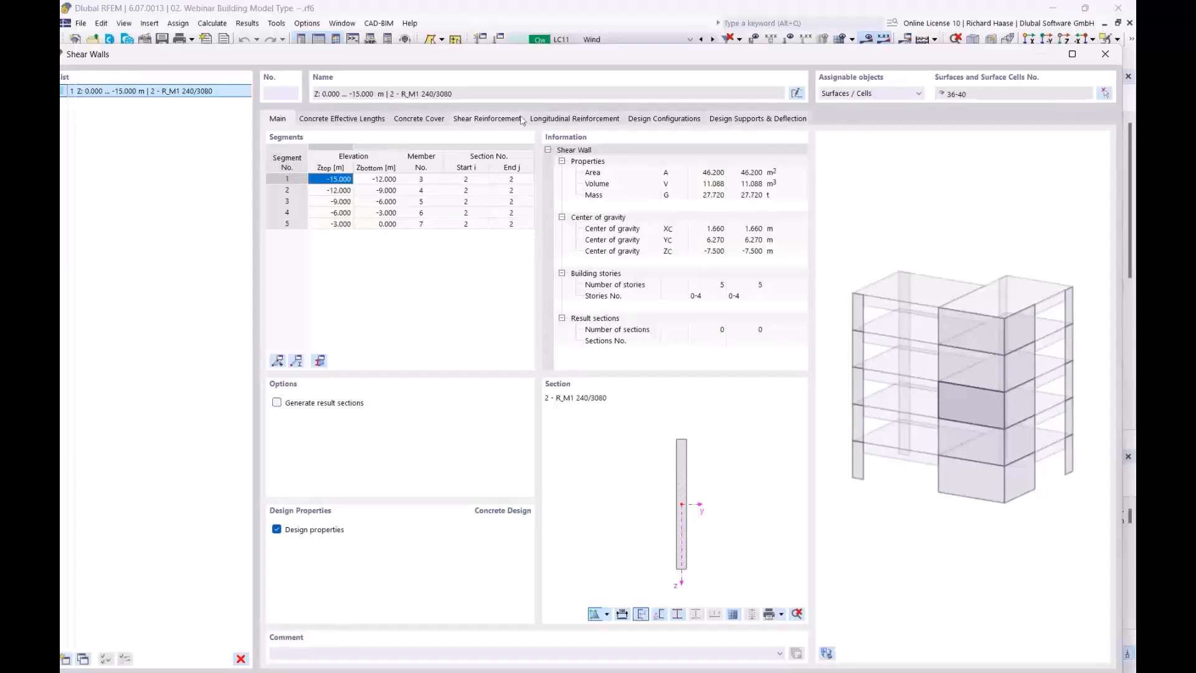
- Show the wall's longitudinal reinforcement, two layers of 21 Ø10.0 bars, and orbit the 3D rebar view
left_click(563, 119)
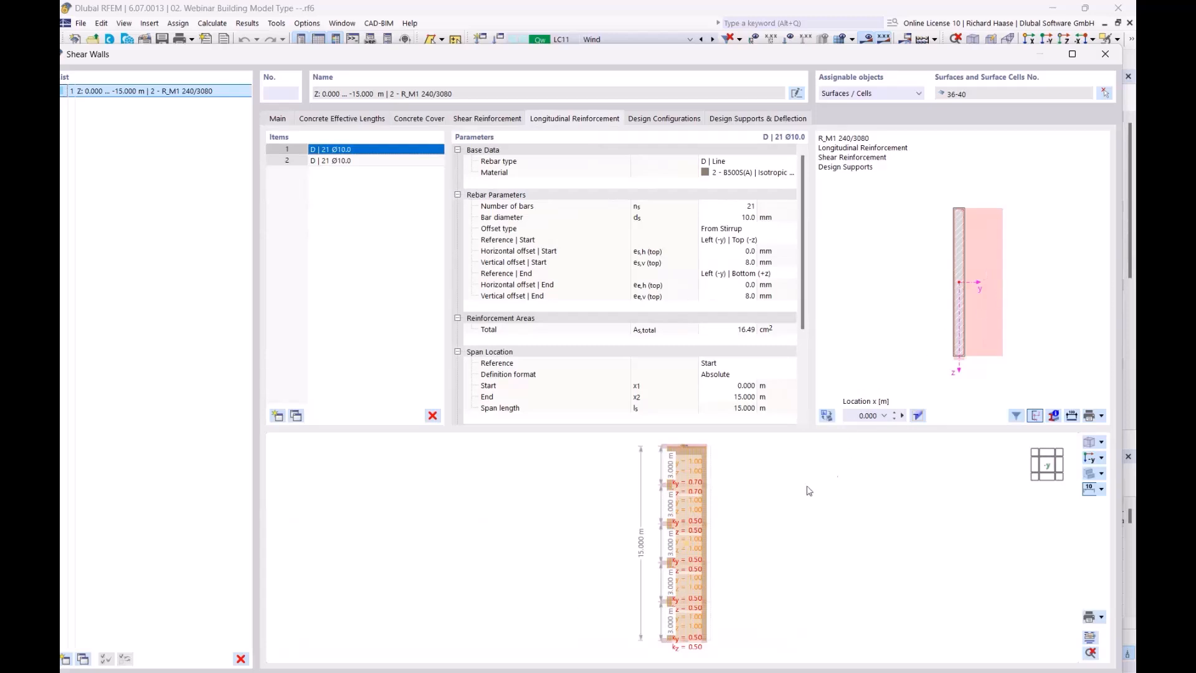
scroll(750, 509, "up", 2)
middle_click_drag(750, 510, 571, 534, "ctrl")
scroll(654, 507, "up", 5)
scroll(715, 515, "down", 4)
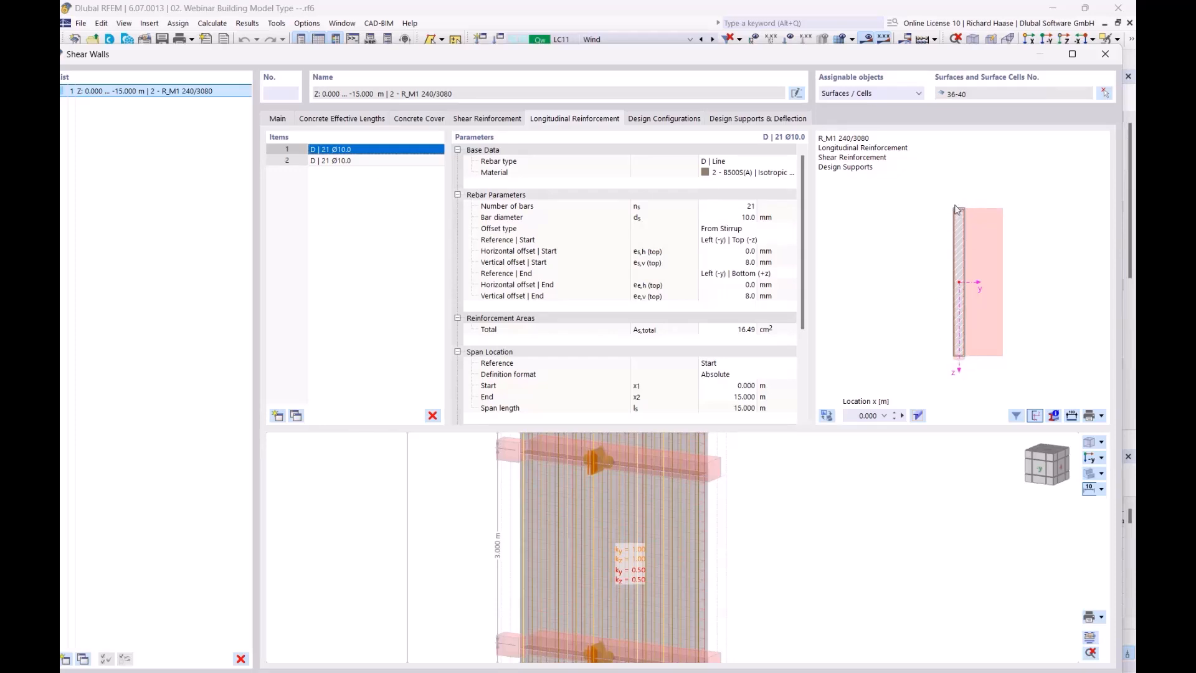
scroll(971, 237, "up", 2)
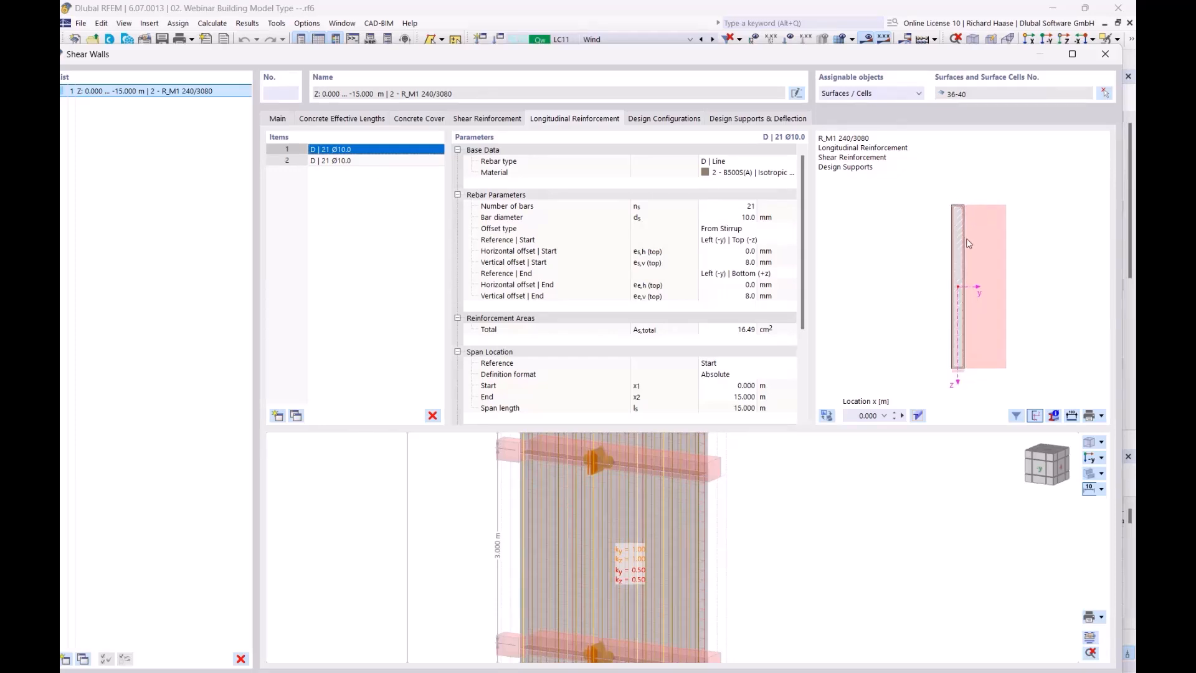
- Pan around the wall cross-section preview to inspect the bar layout, then close the dialog
middle_click_drag(970, 236, 999, 220)
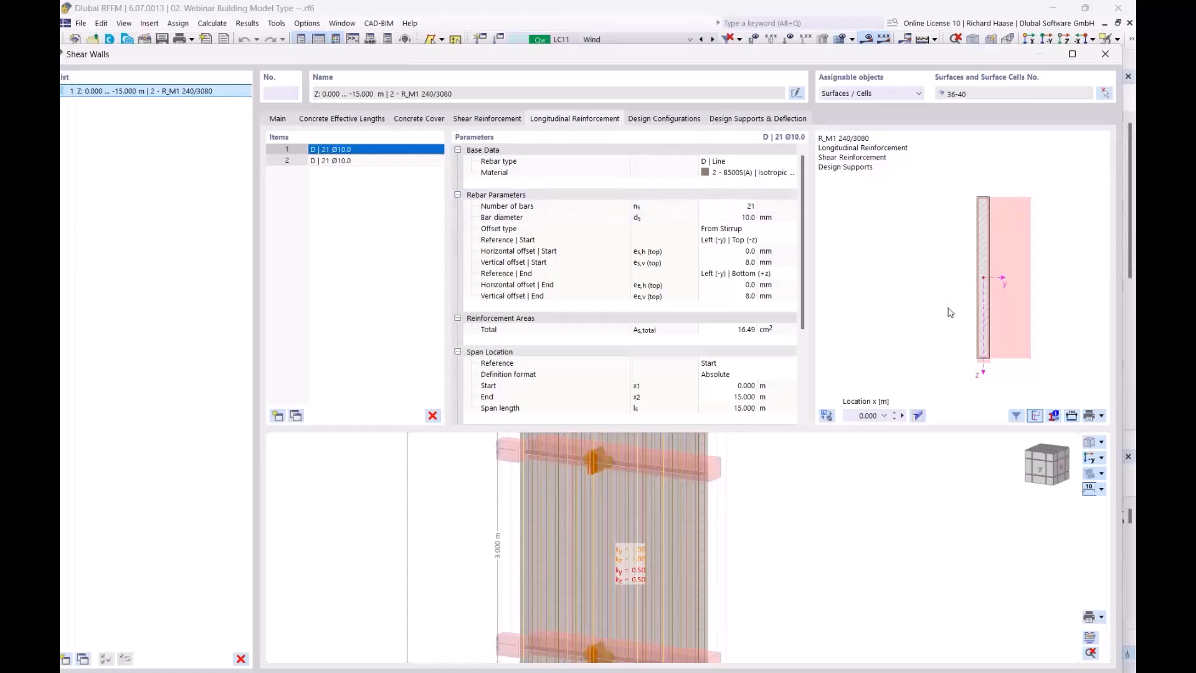
middle_click_drag(947, 314, 883, 302)
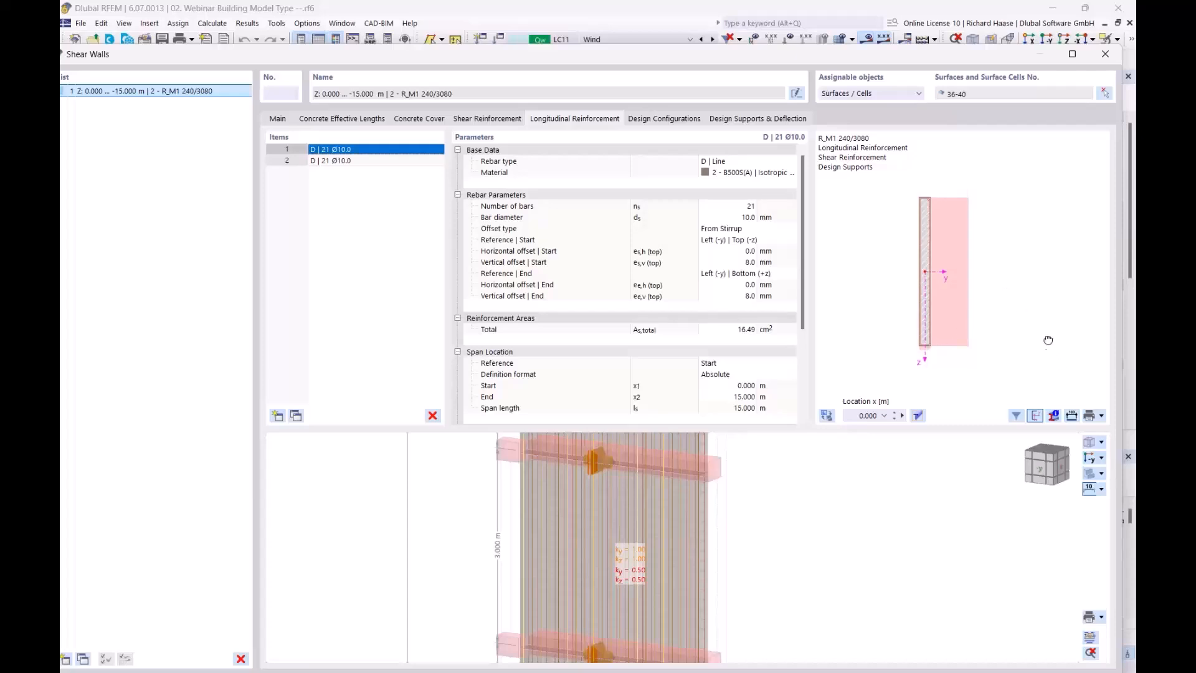
middle_click_drag(1048, 346, 1039, 325)
middle_click_drag(903, 201, 966, 243)
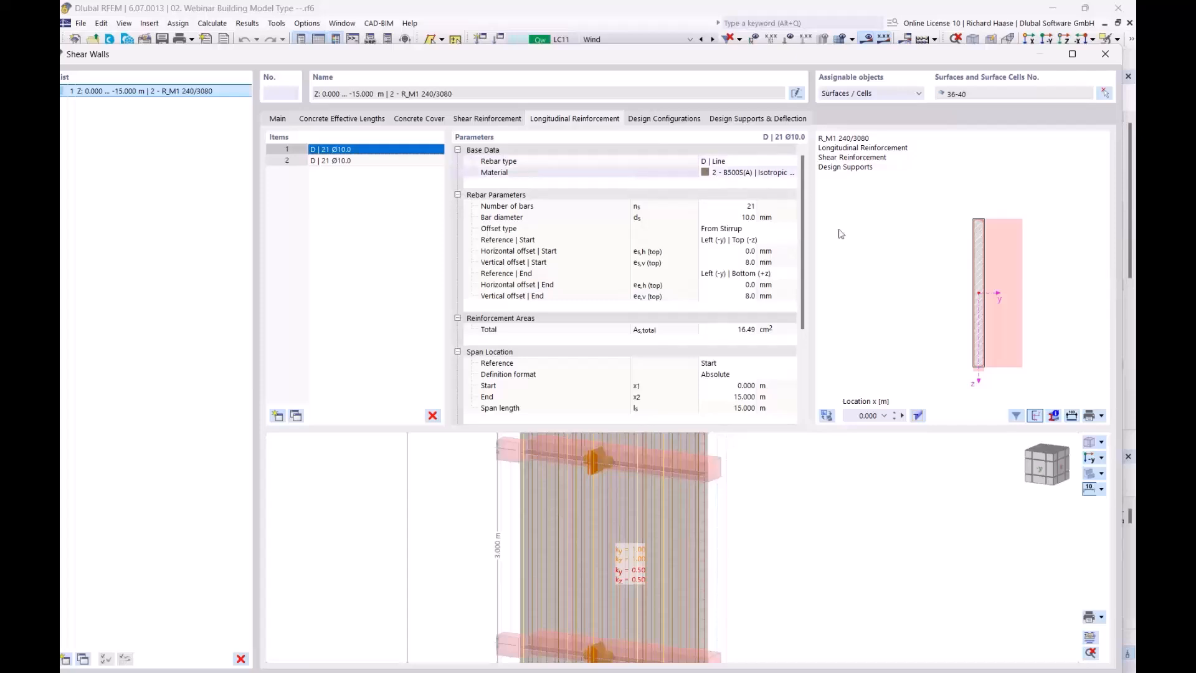
middle_click_drag(919, 353, 865, 340)
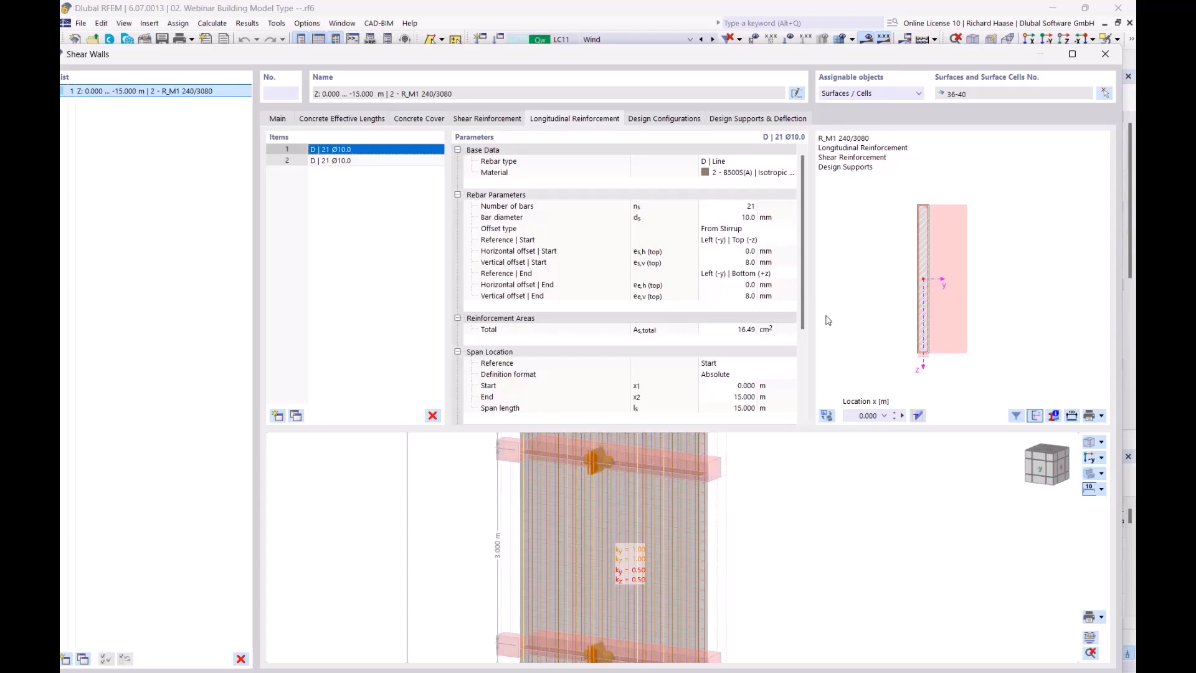
left_click(1106, 55)
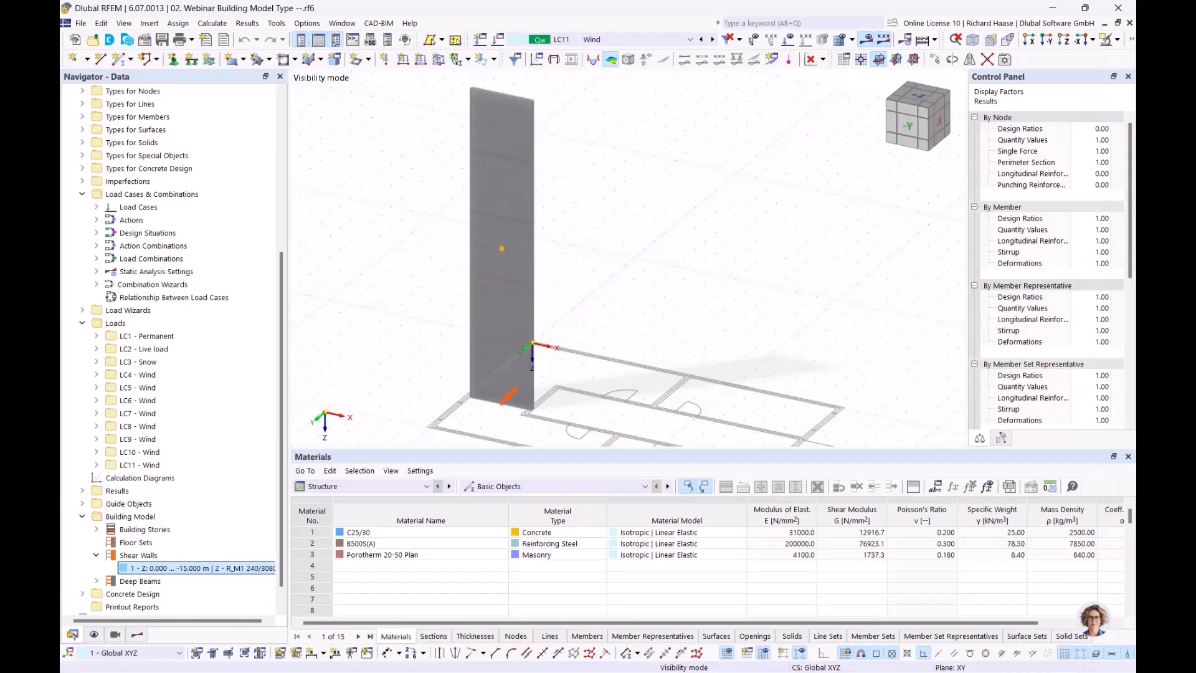
- Switch the navigator to Results and select the On Shear Walls design checks
mouse_move(647, 234)
middle_mouse_down()
mouse_move(621, 199)
mouse_move(632, 217)
middle_mouse_up()
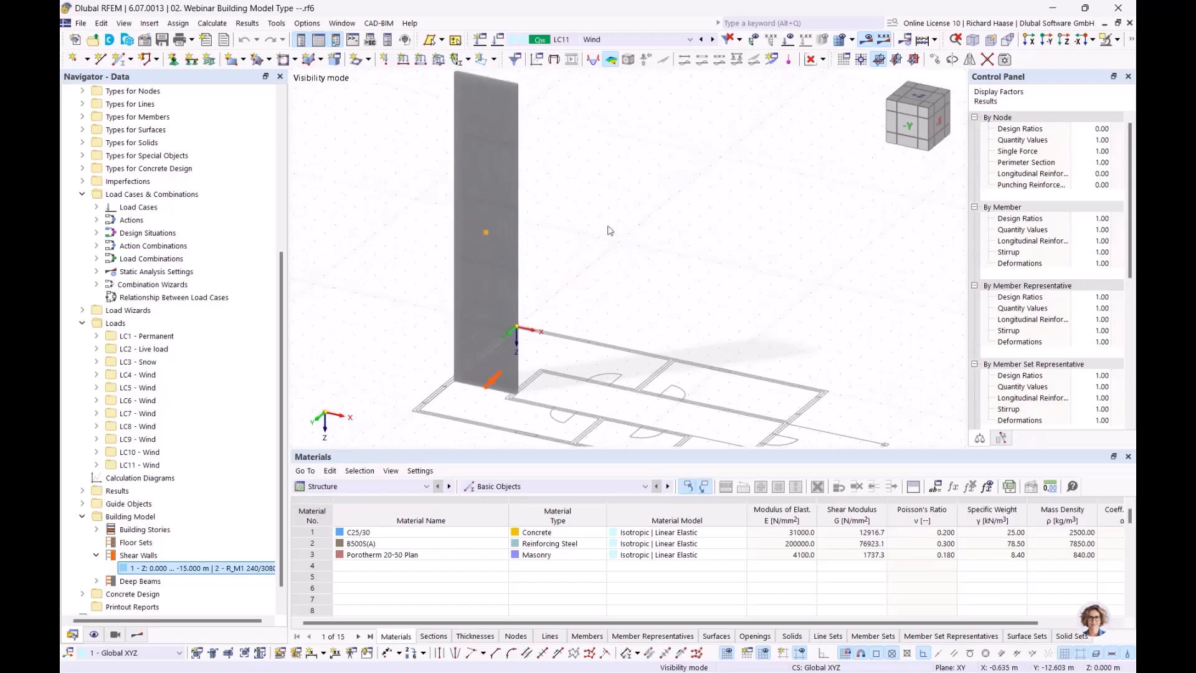
left_click(138, 635)
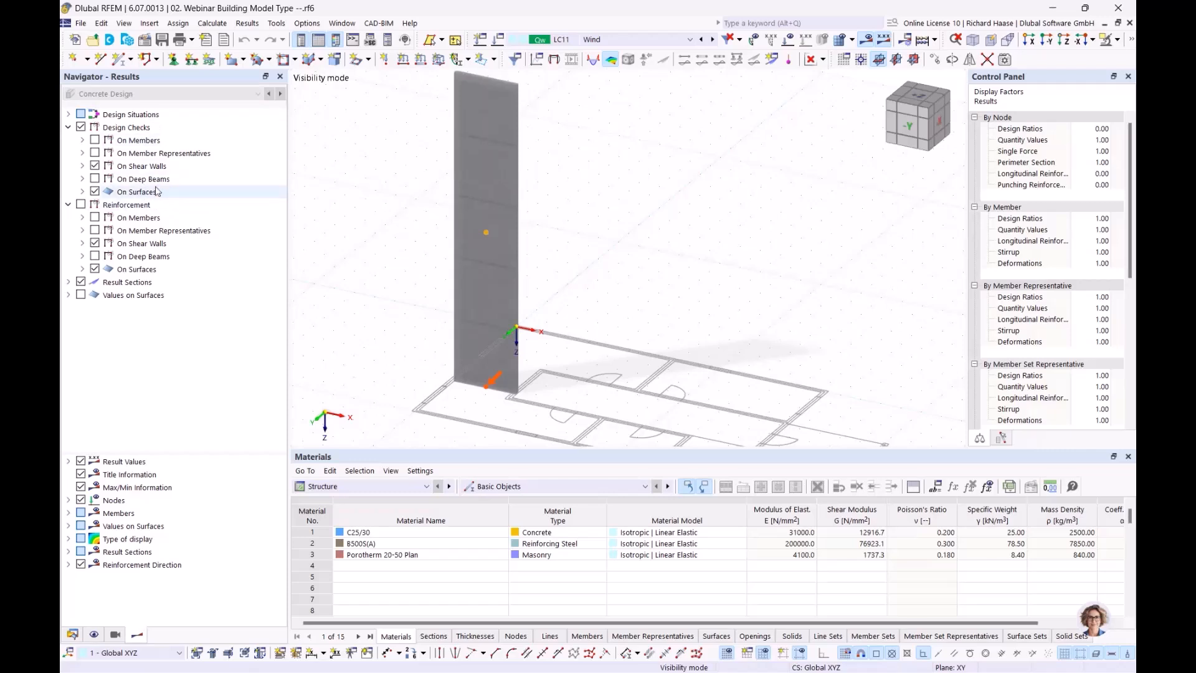
left_click(163, 167)
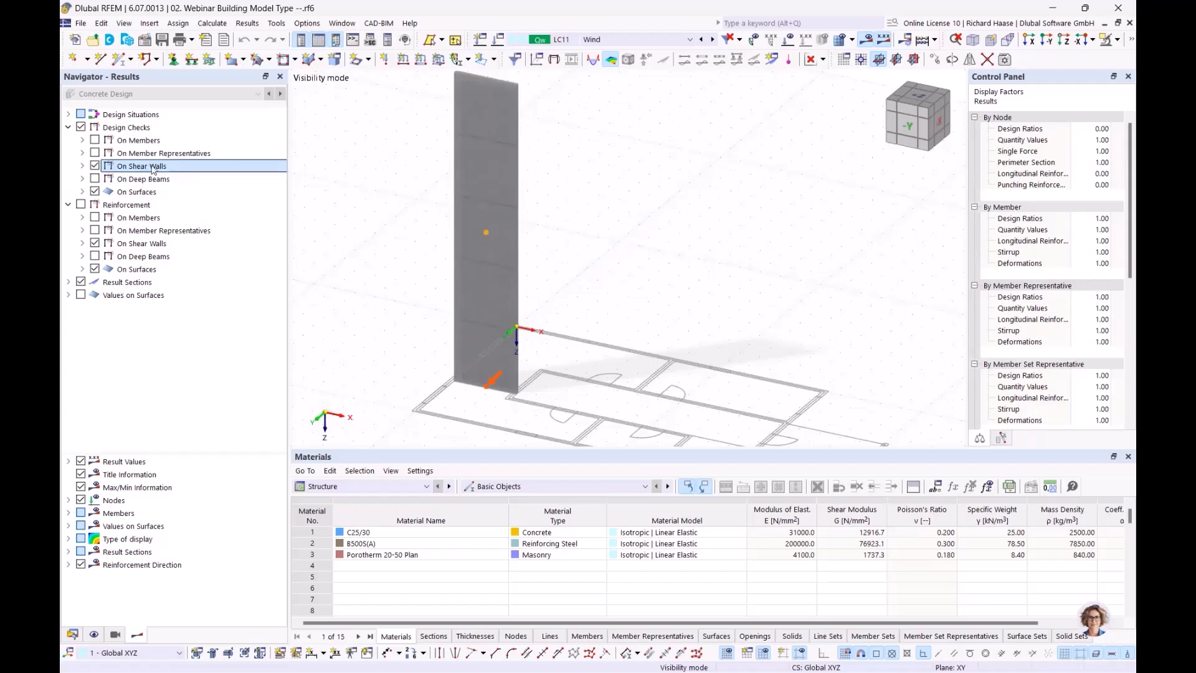
- Set the result table to Concrete Design, showing Errors & Warnings, and open its table list
left_click(496, 484)
left_click(366, 482)
left_click(367, 485)
left_click(337, 572)
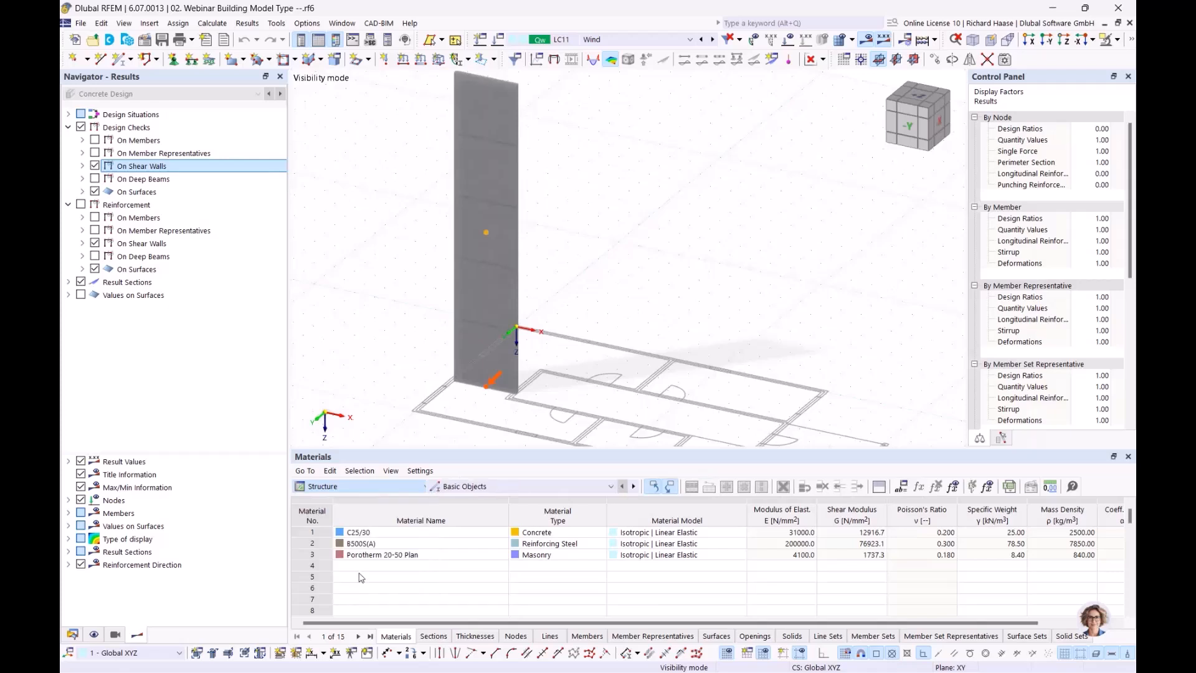
left_click(507, 486)
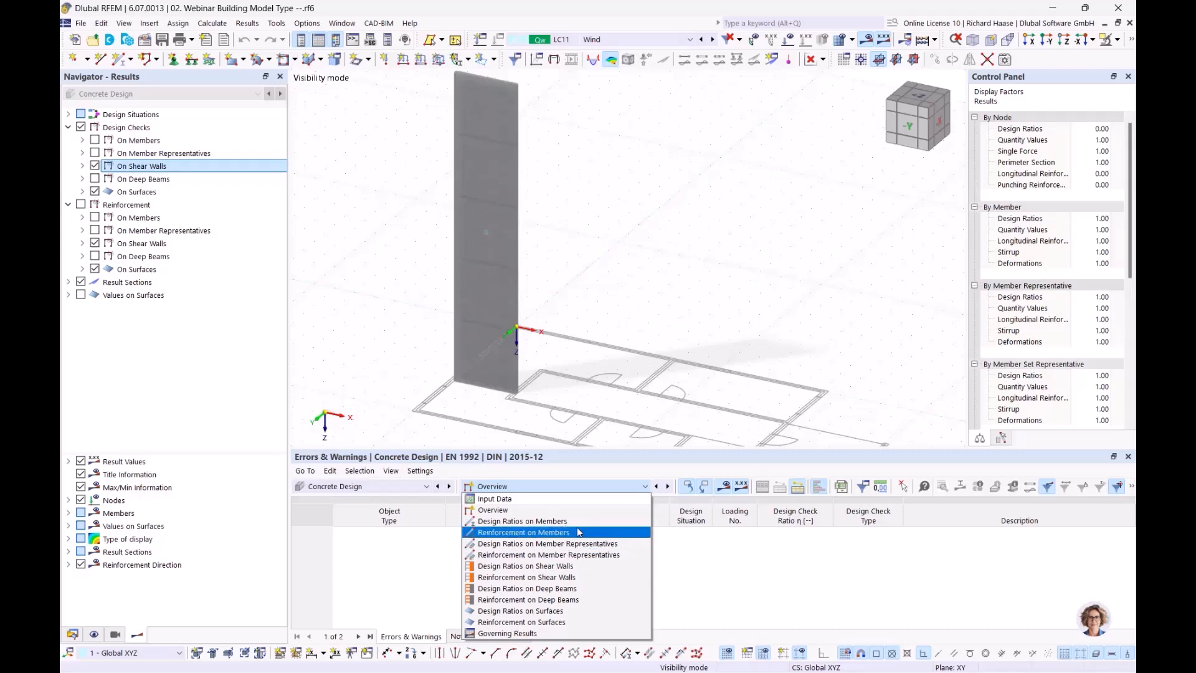
- Keep the Overview table and view the wall's NEd axial force diagram for UL0100
left_click(716, 298)
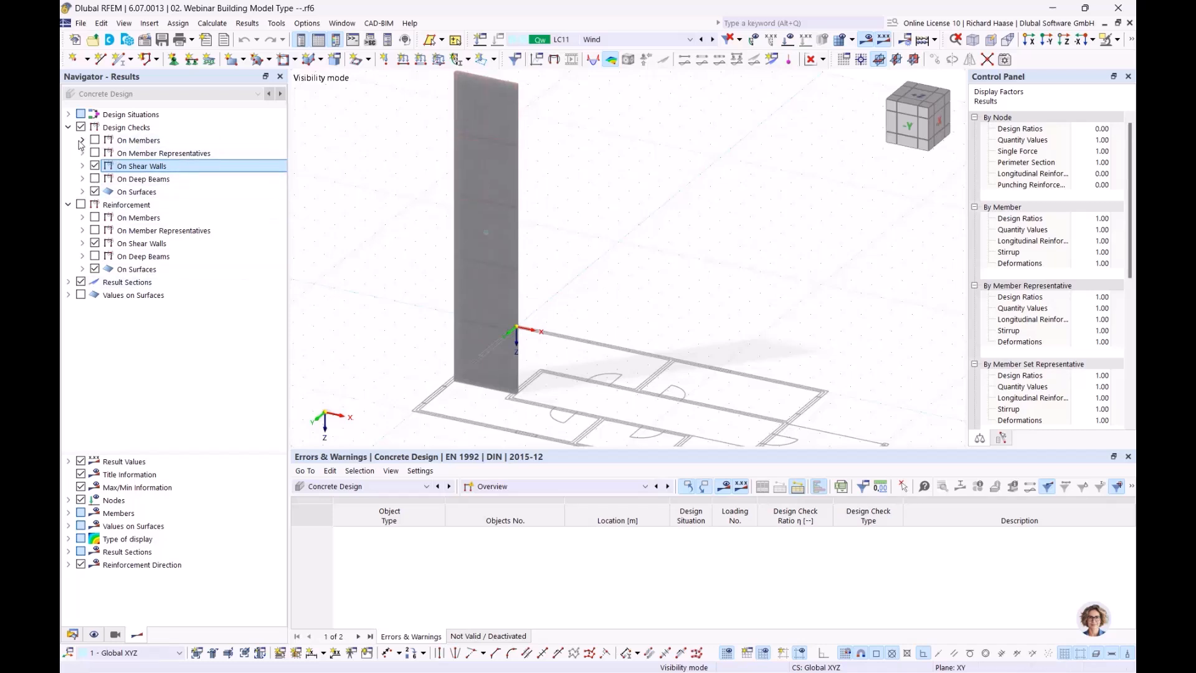
left_click(83, 166)
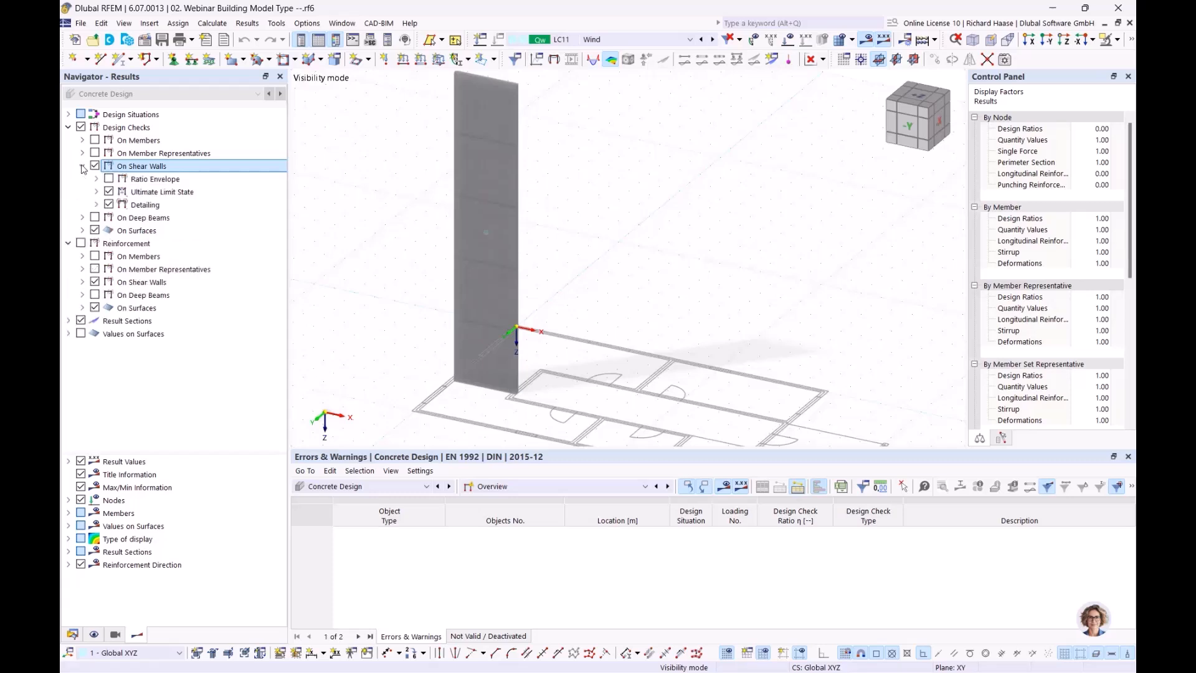
left_click(97, 192)
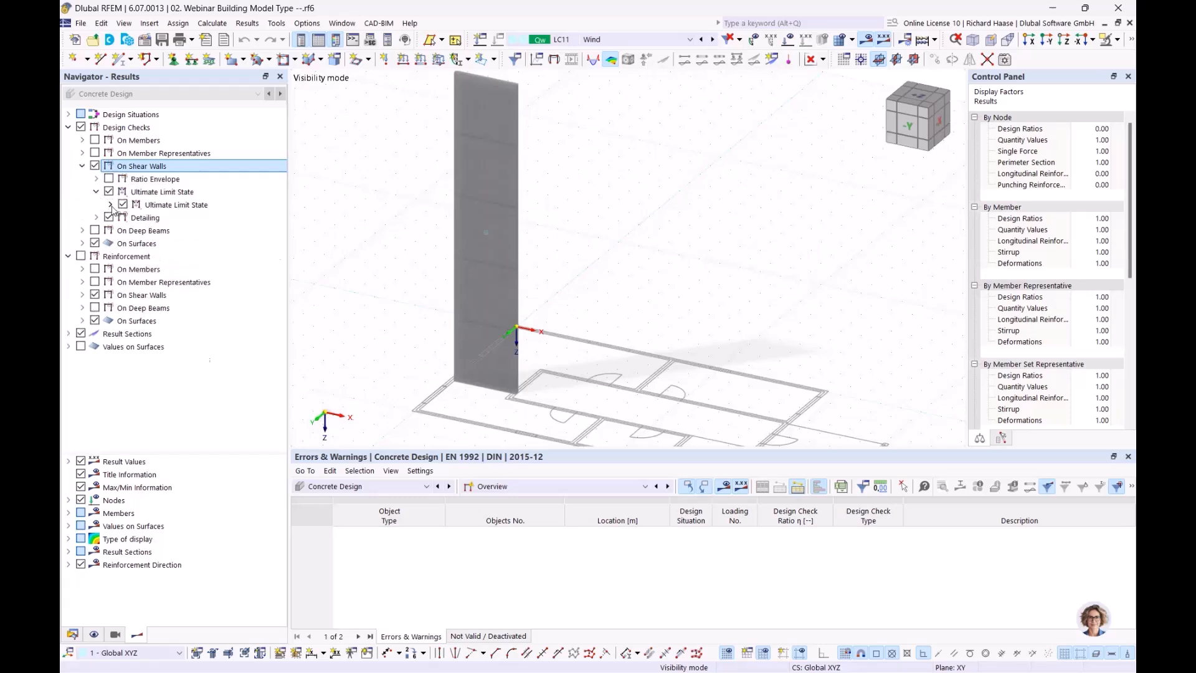
left_click(111, 205)
left_click(124, 218)
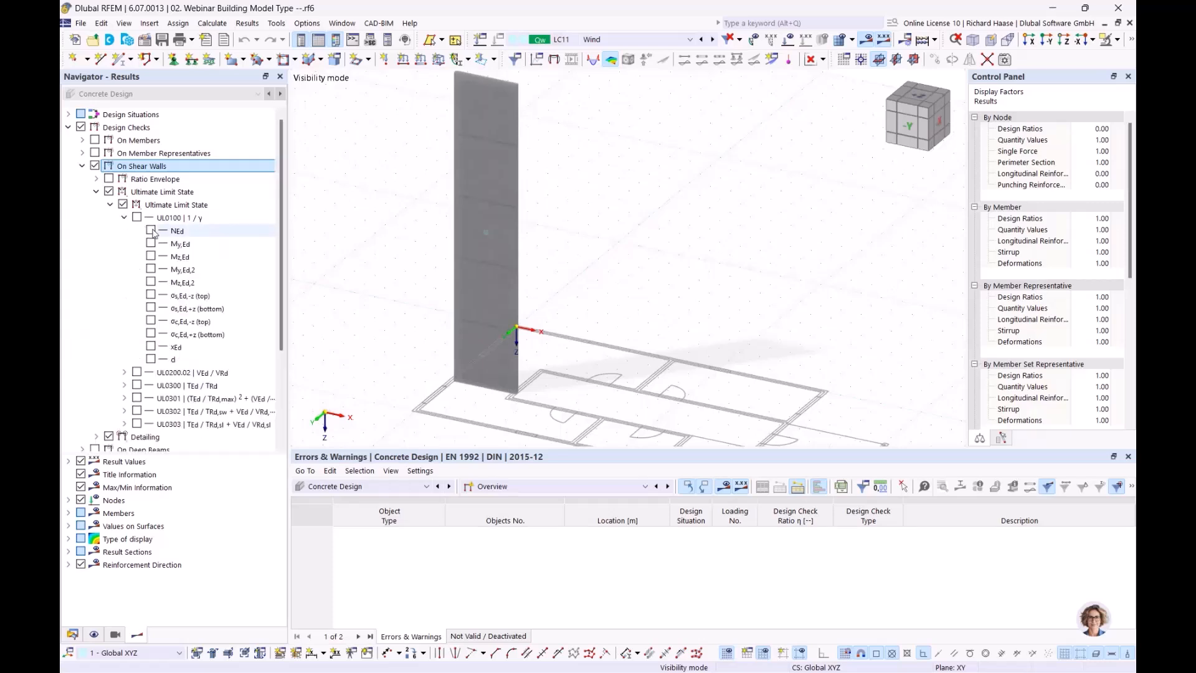
left_click(151, 230)
mouse_move(654, 351)
middle_mouse_down()
mouse_move(683, 339)
mouse_move(665, 251)
mouse_move(608, 207)
middle_mouse_up()
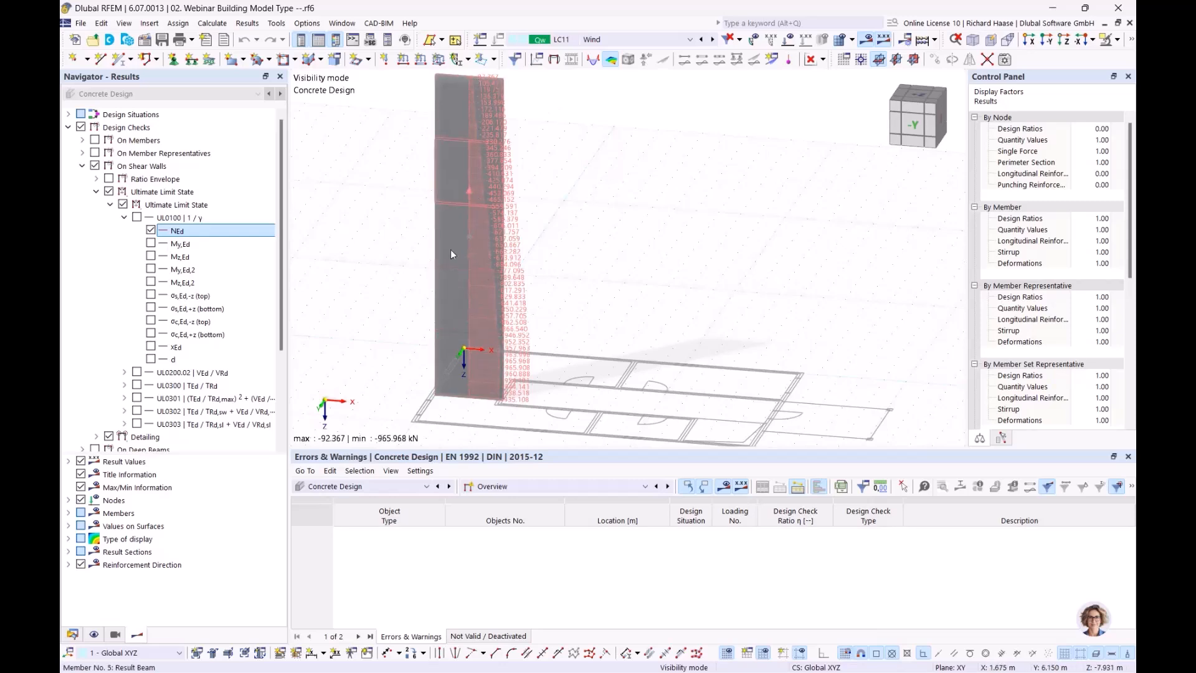
left_click(150, 230)
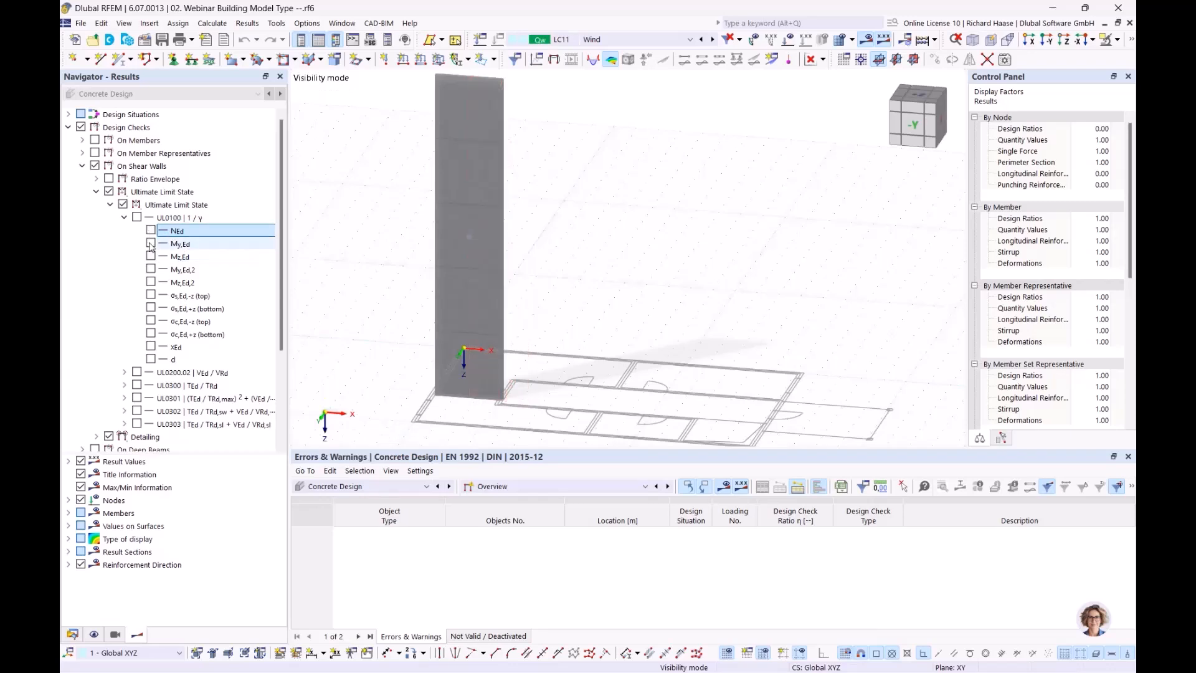
- Review the My,Ed moment diagram (25.63 to -176.03 kNm), then clear it and return to Data
left_click(151, 244)
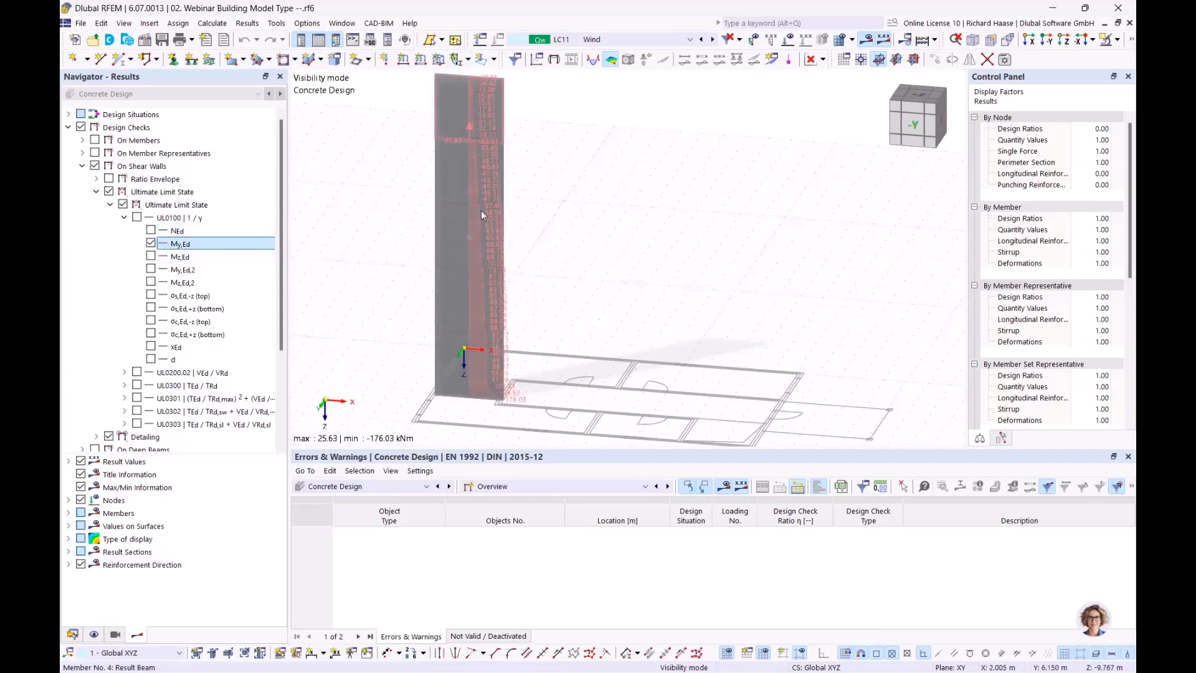
scroll(538, 399, "up", 1)
middle_click_drag(539, 400, 499, 372, "ctrl")
scroll(500, 379, "up", 1)
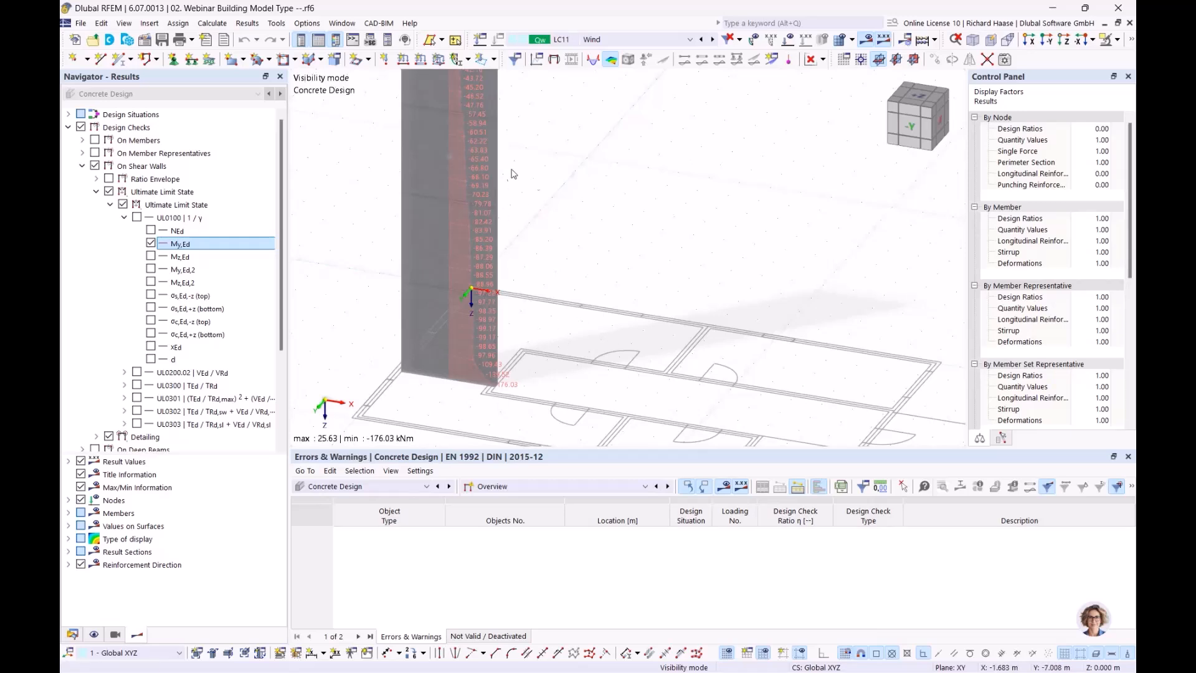
scroll(558, 224, "down", 2)
middle_click_drag(558, 230, 548, 316)
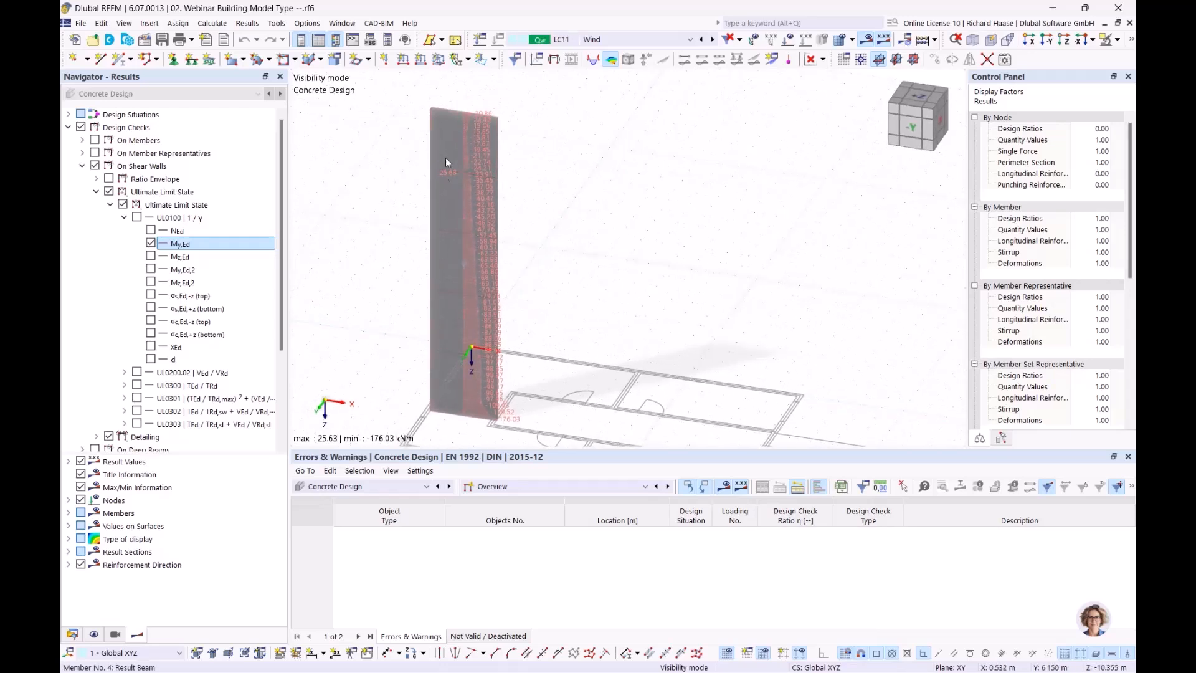
left_click(151, 244)
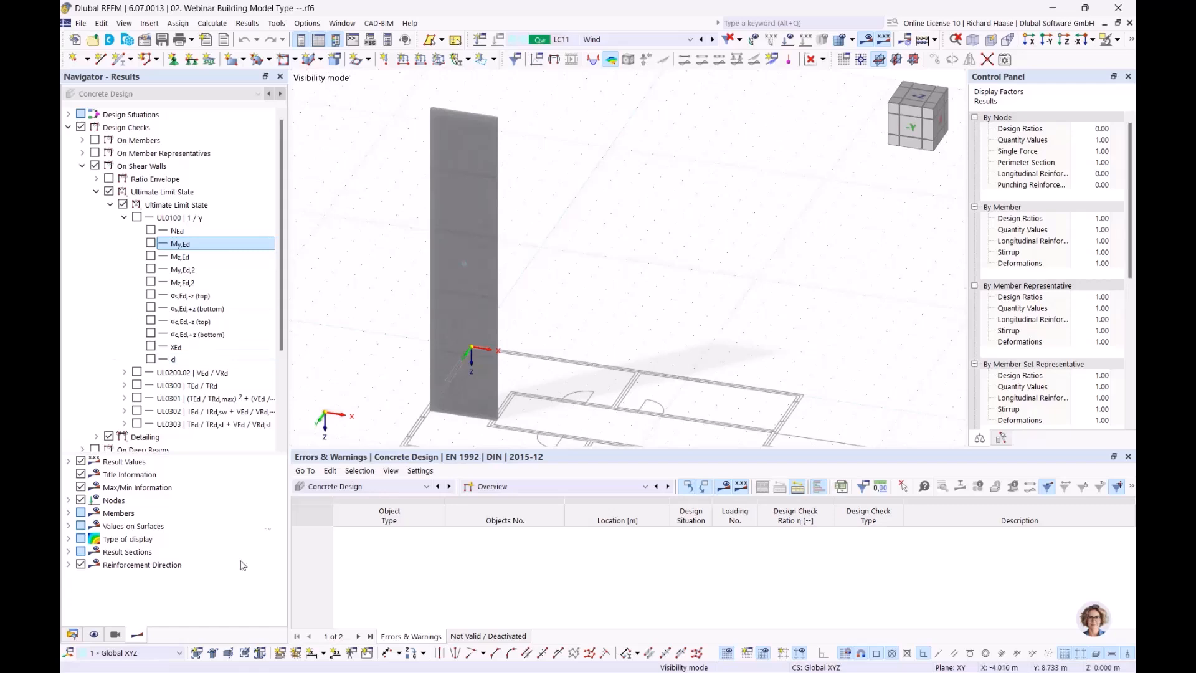
left_click(72, 634)
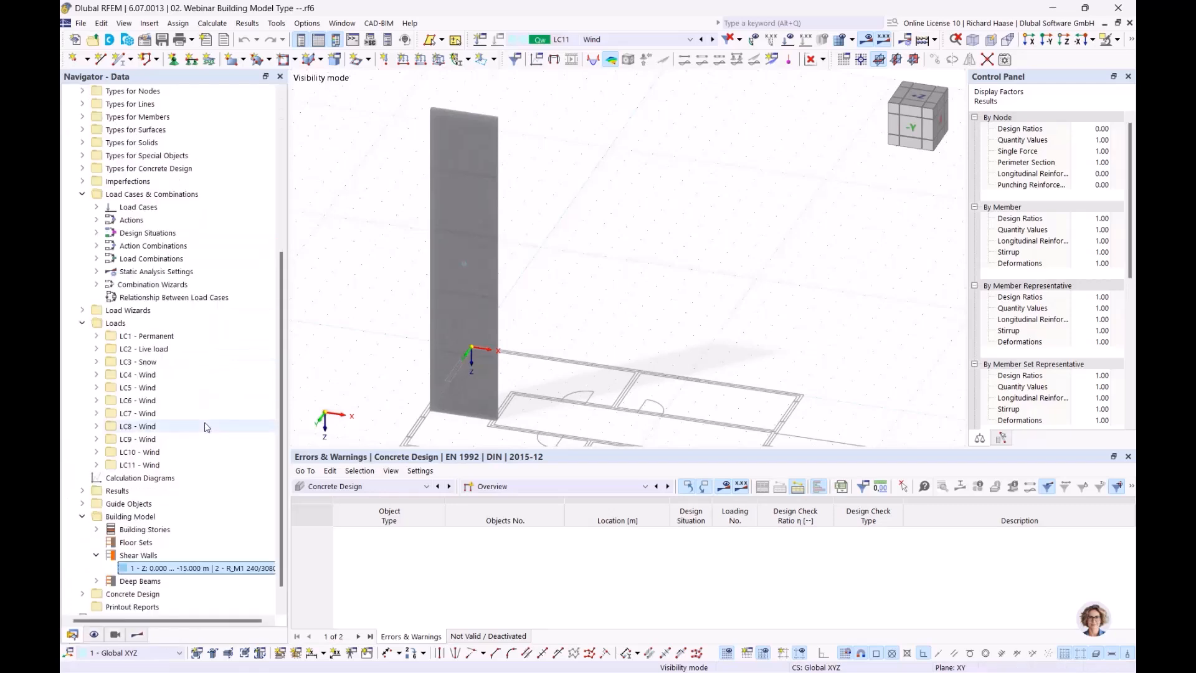
- Check the deep beam from 3.200, 3.770 to 3.200, 7.010 m, then select the shear wall entry
scroll(119, 551, "down", 1)
left_click(96, 555)
scroll(124, 557, "down", 1)
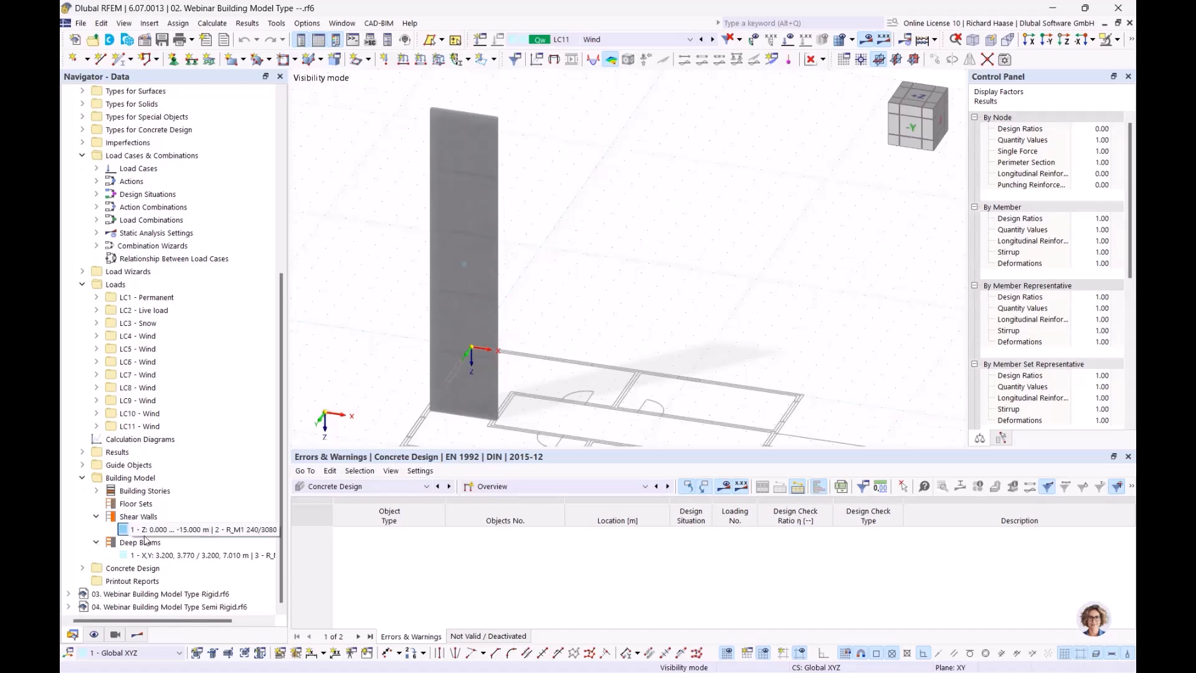
left_click(163, 555)
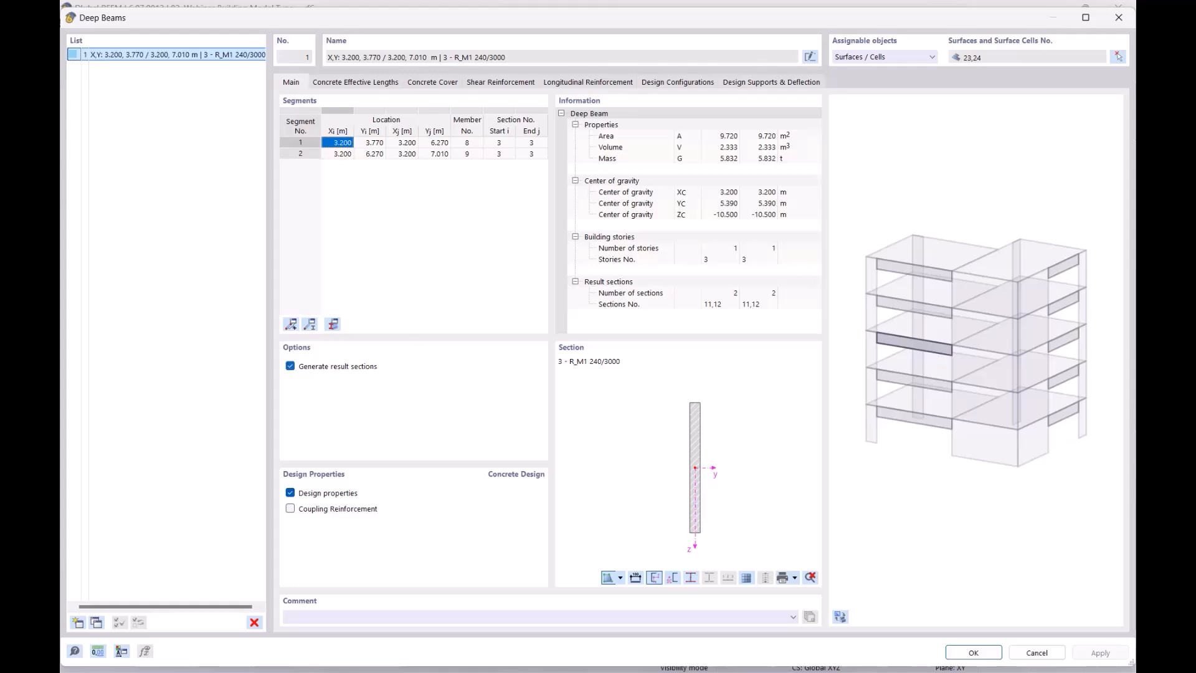
left_click(1118, 17)
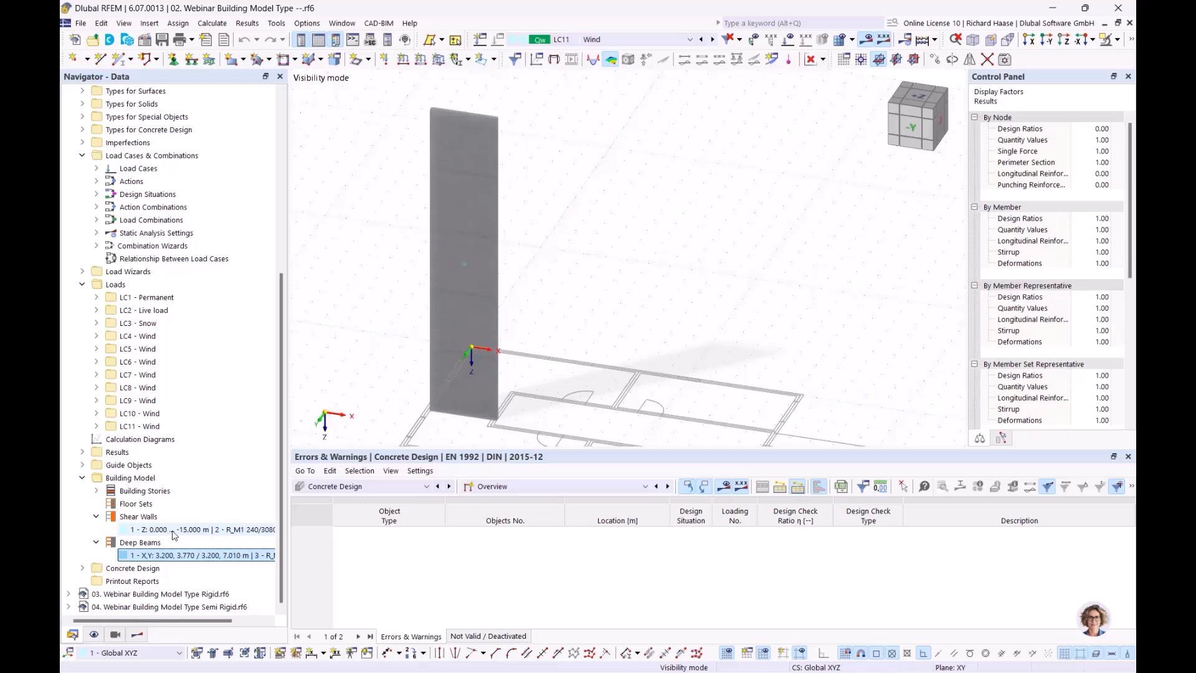
left_click(198, 531)
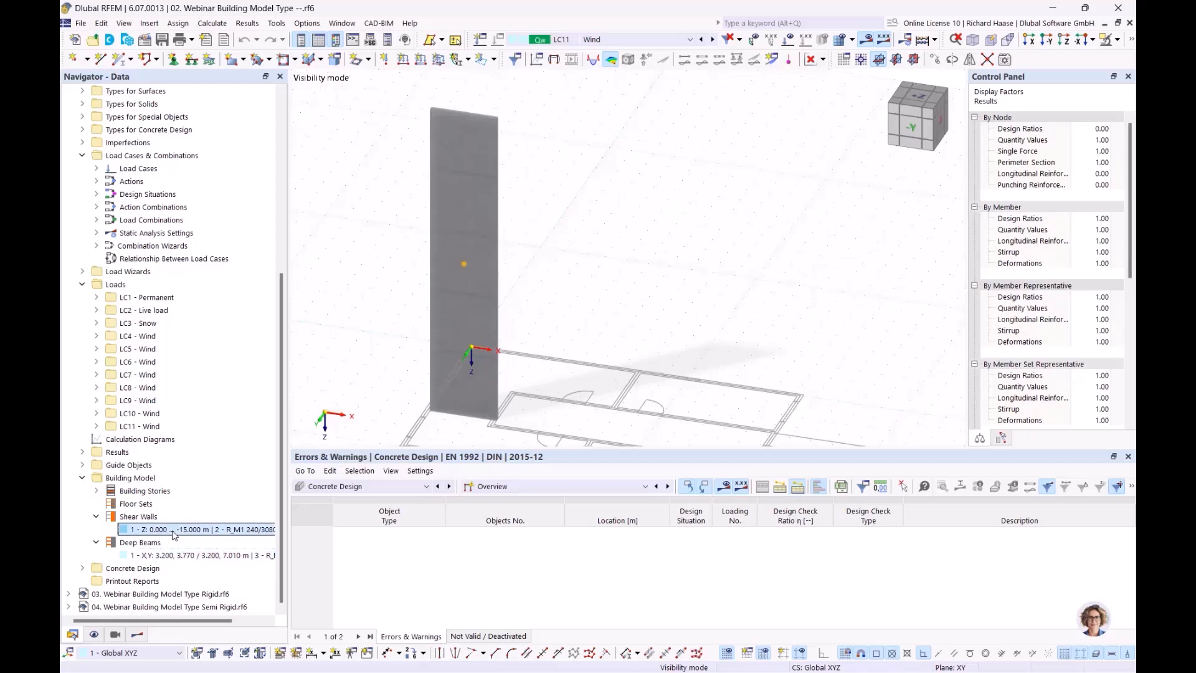
- Activate the 'OS1 - deep beam 3rd floor' view and frame the beam's 1.44–1.62 cm²/m top reinforcement
left_click(115, 634)
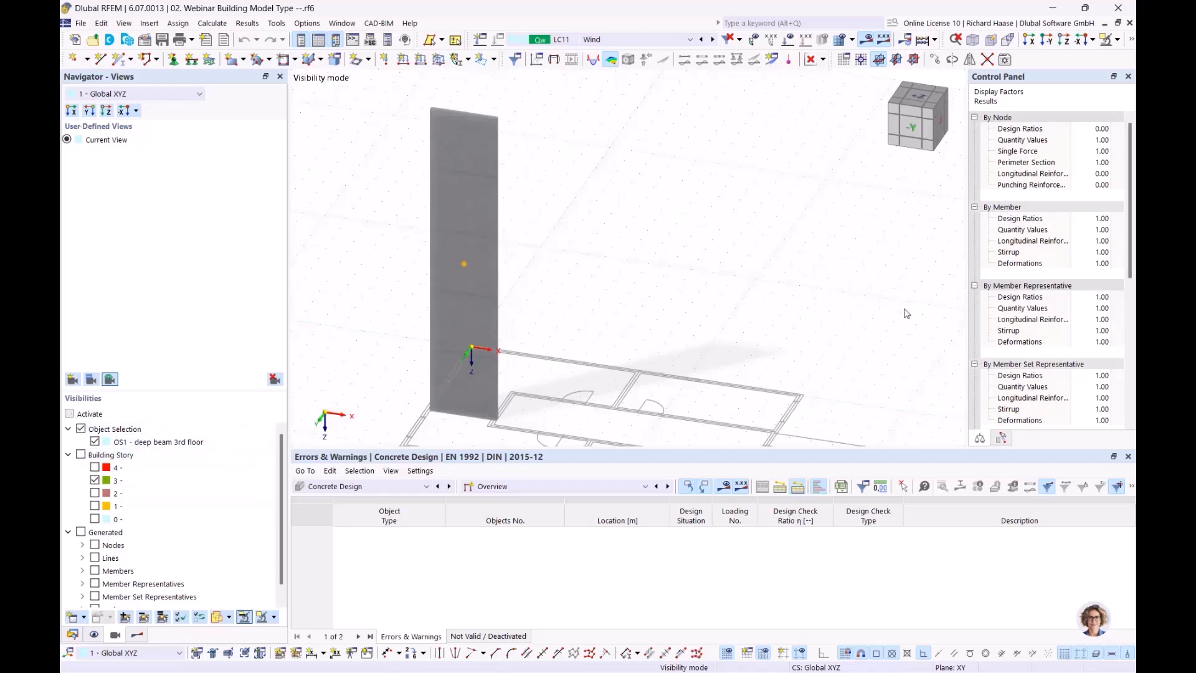
middle_click_drag(650, 266, 557, 274, "ctrl")
scroll(573, 171, "up", 5)
middle_click_drag(627, 187, 627, 244)
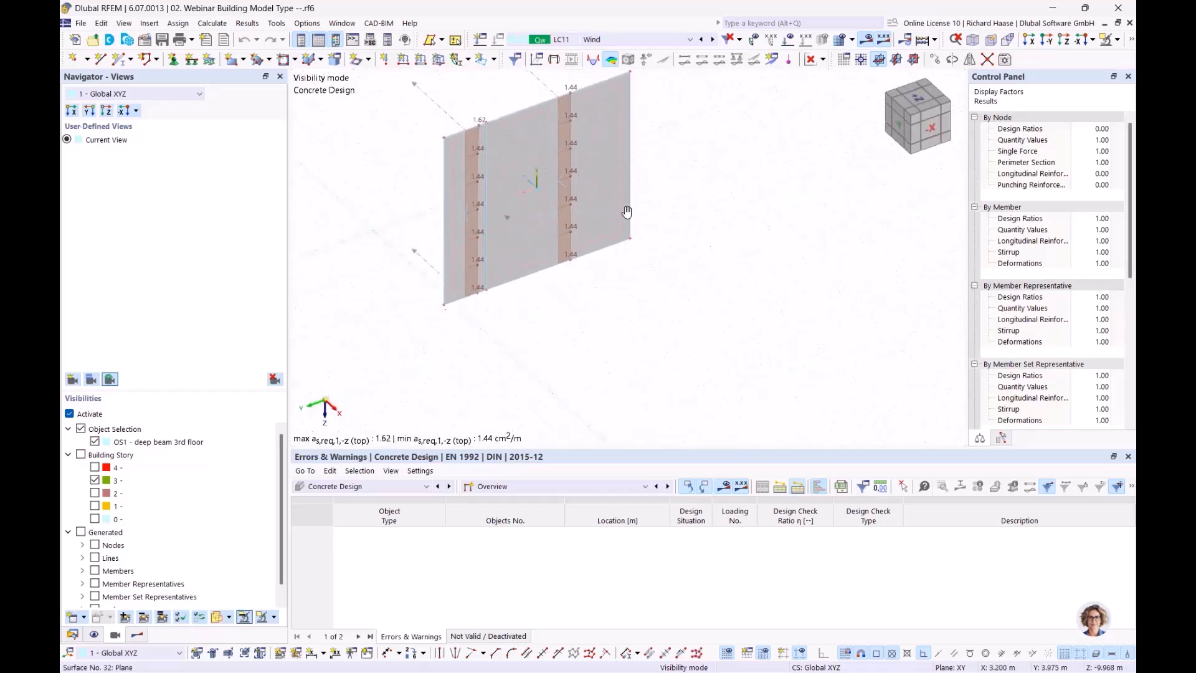
middle_click_drag(623, 197, 620, 213)
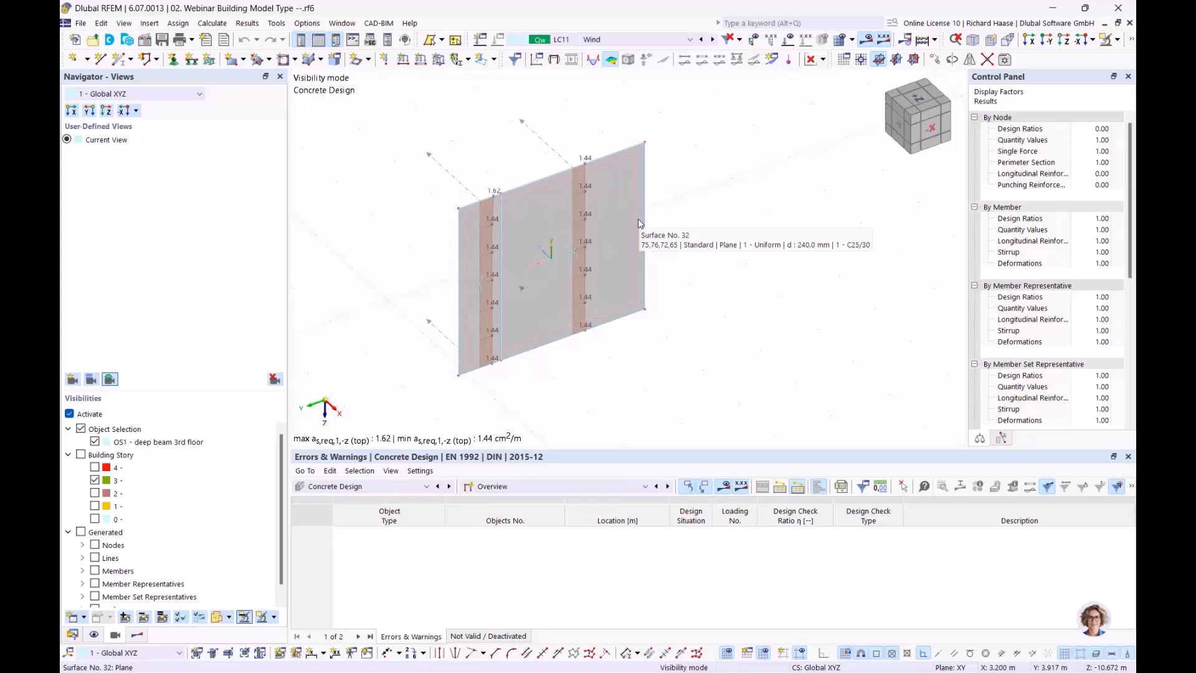
middle_click_drag(698, 202, 704, 208, "ctrl")
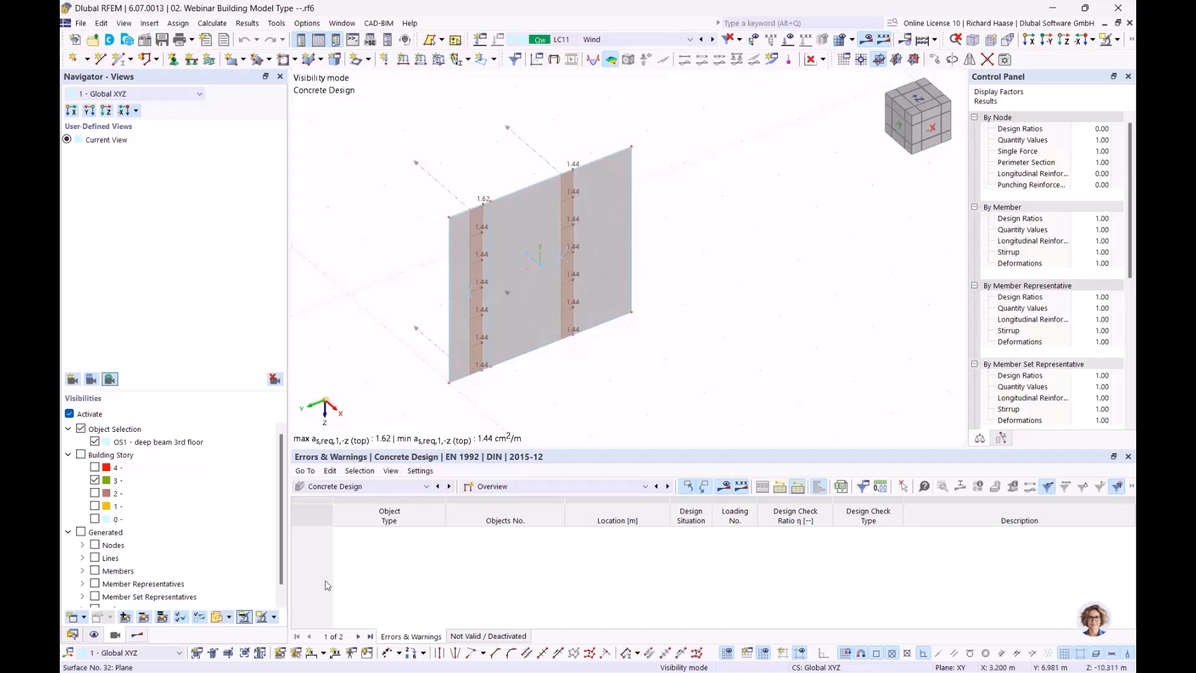
- Turn on required surface reinforcement results for the deep beam in the Results navigator
left_click(137, 634)
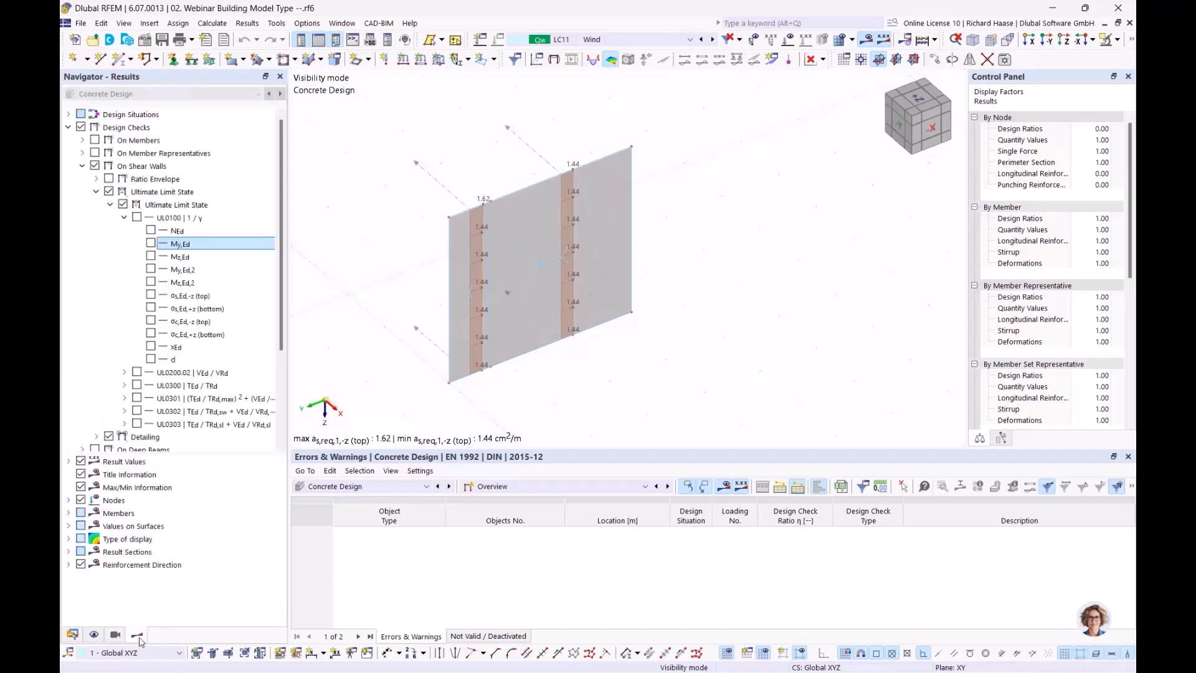
left_click(82, 165)
left_click(81, 204)
left_click(84, 127)
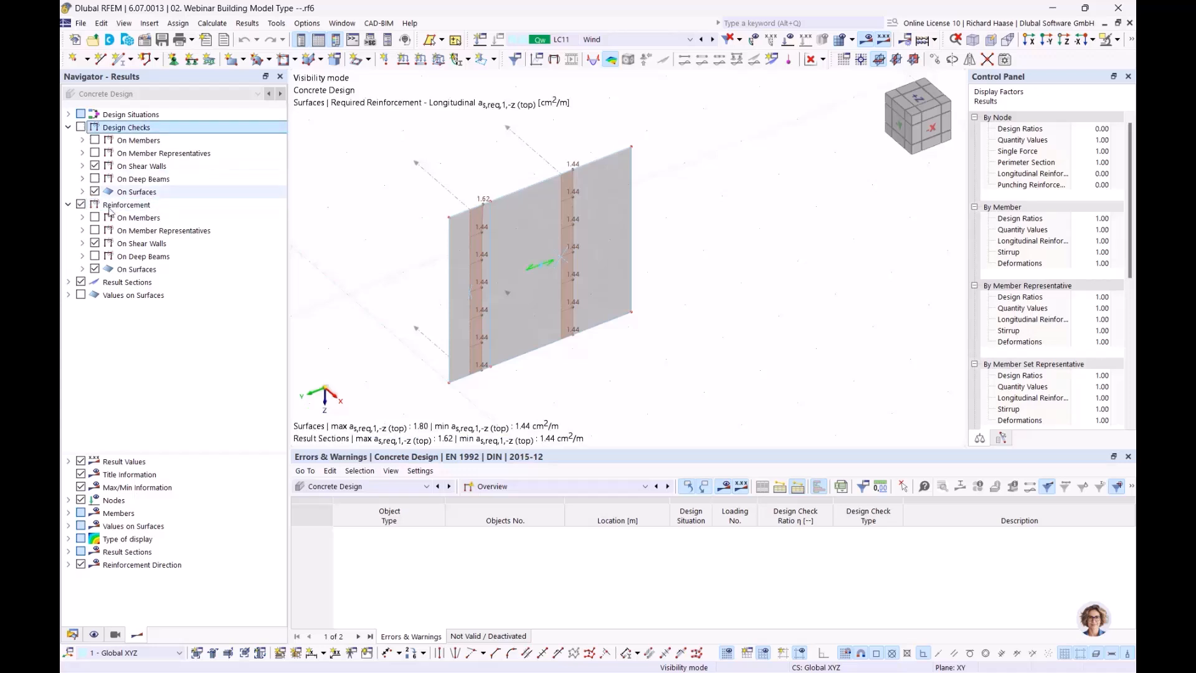
left_click(95, 243)
left_click(82, 256)
left_click(110, 282)
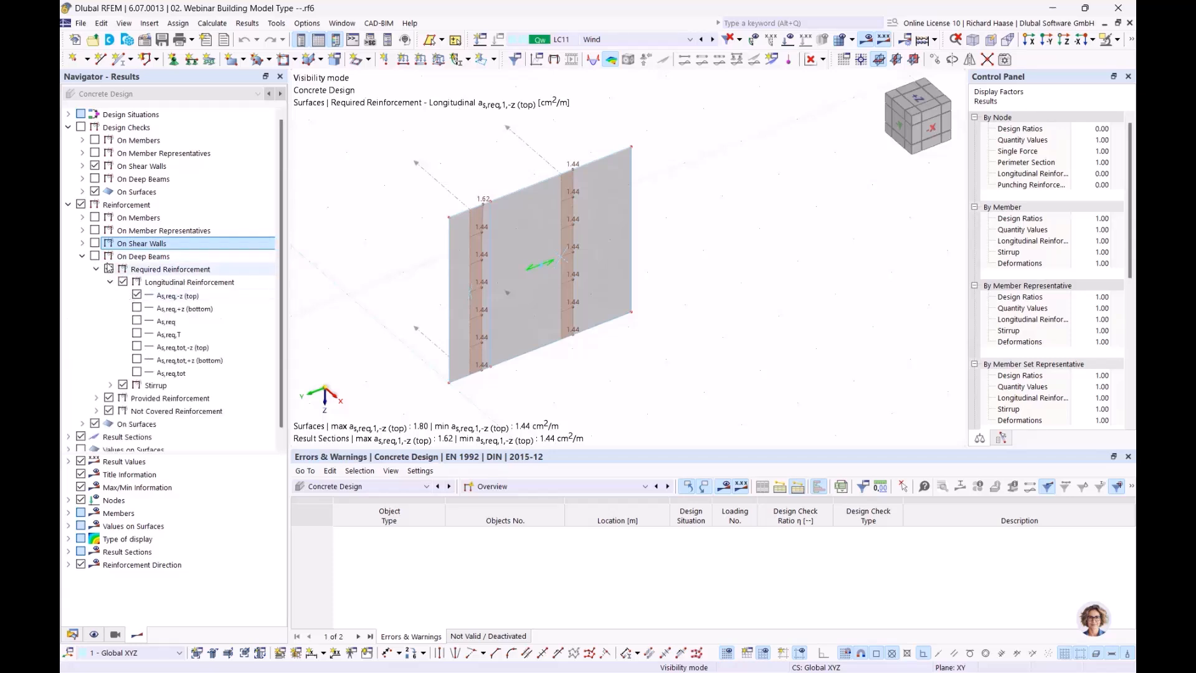
left_click(83, 256)
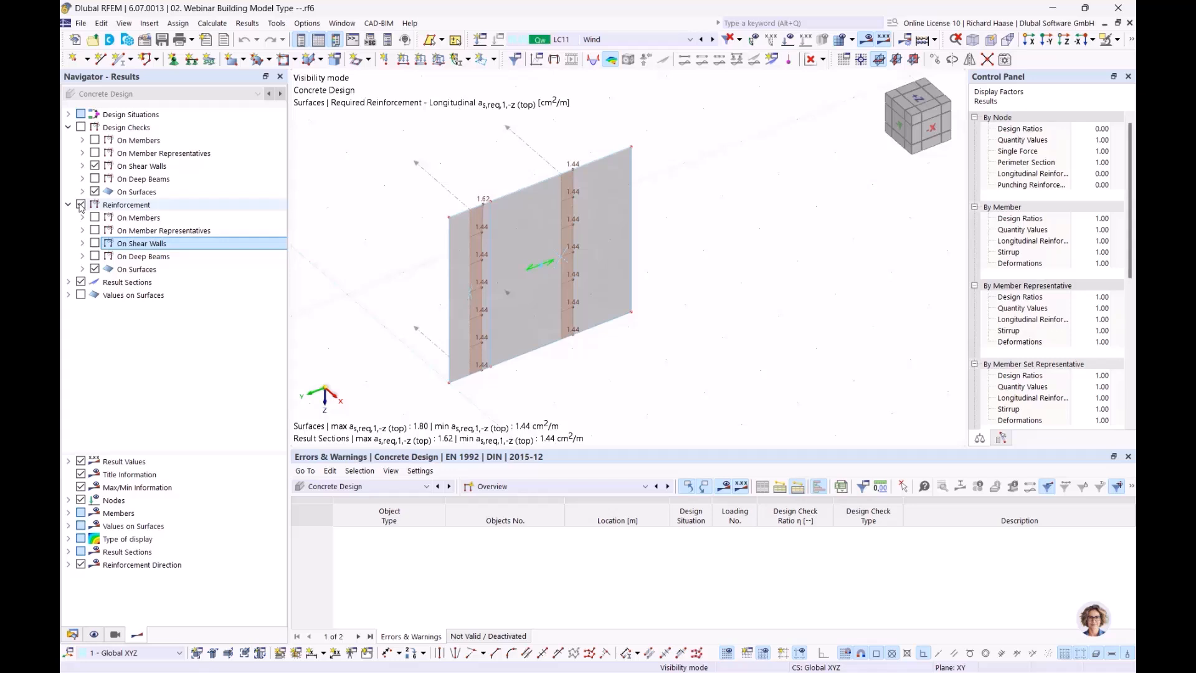
left_click(83, 269)
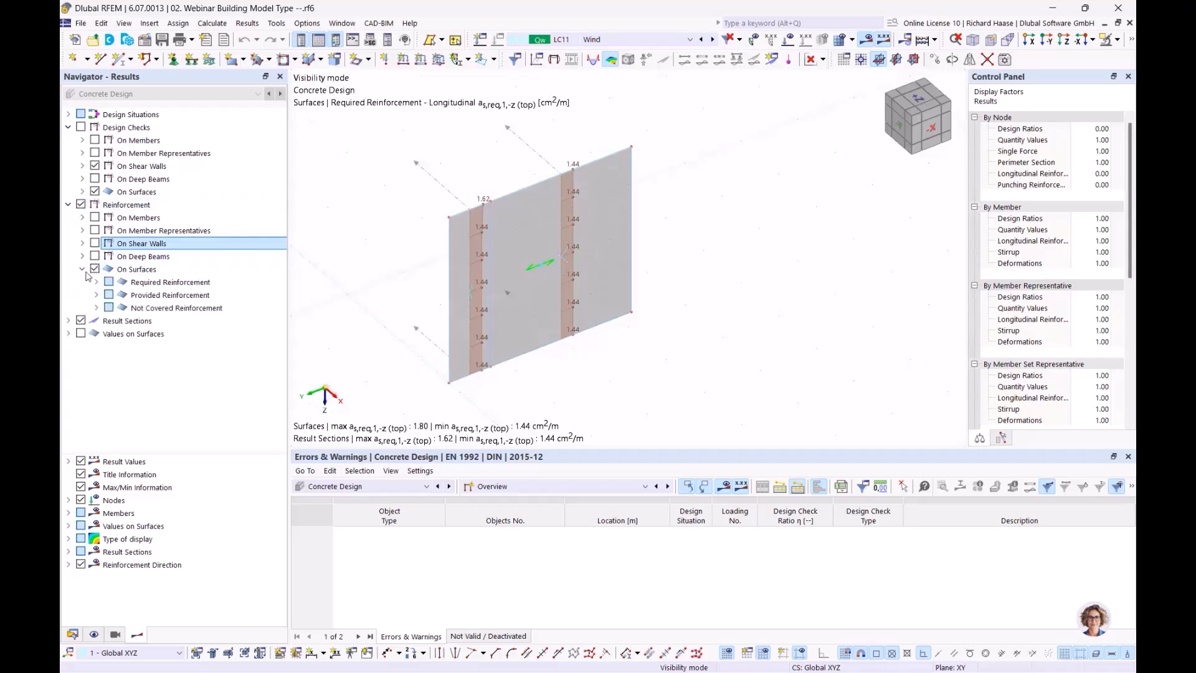
left_click(97, 282)
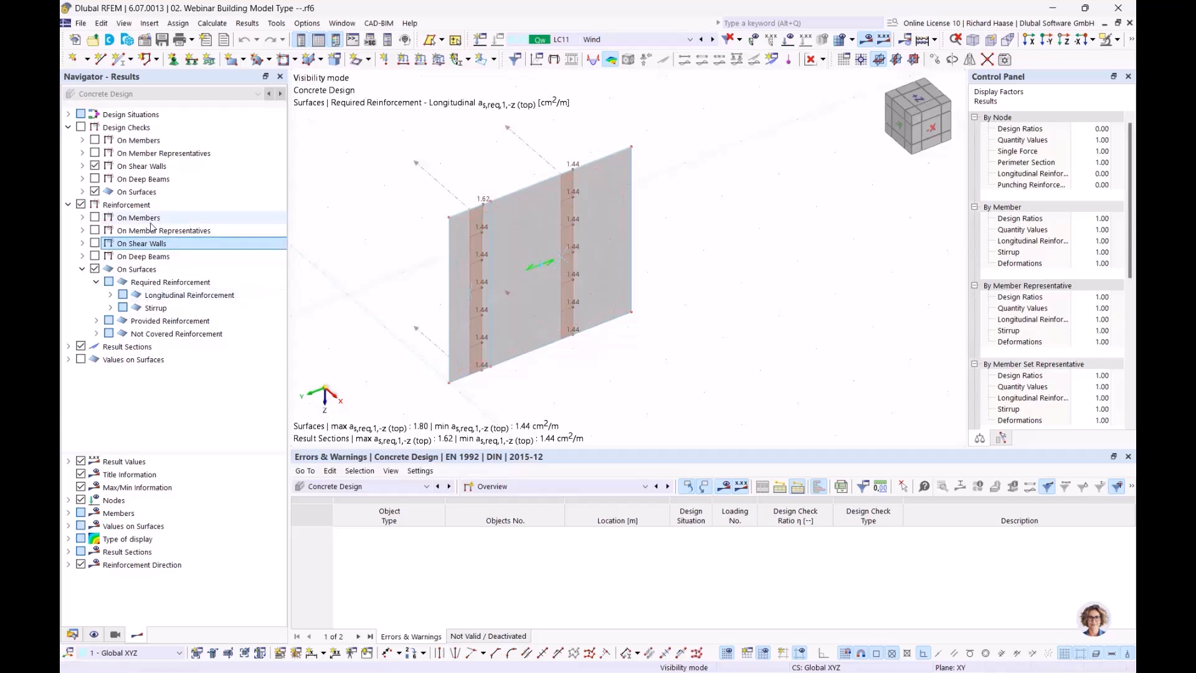
left_click(154, 257)
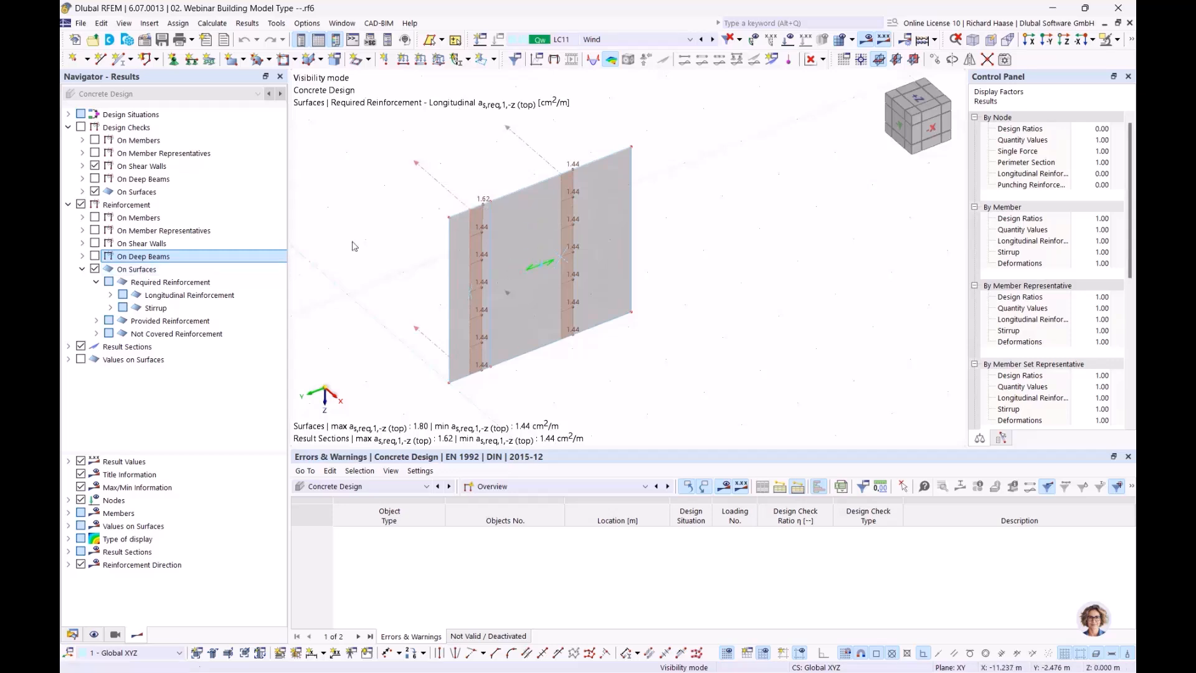
- Step through the as,req longitudinal options, ending on direction 2 bottom at 1.80 cm²/m
left_click(109, 295)
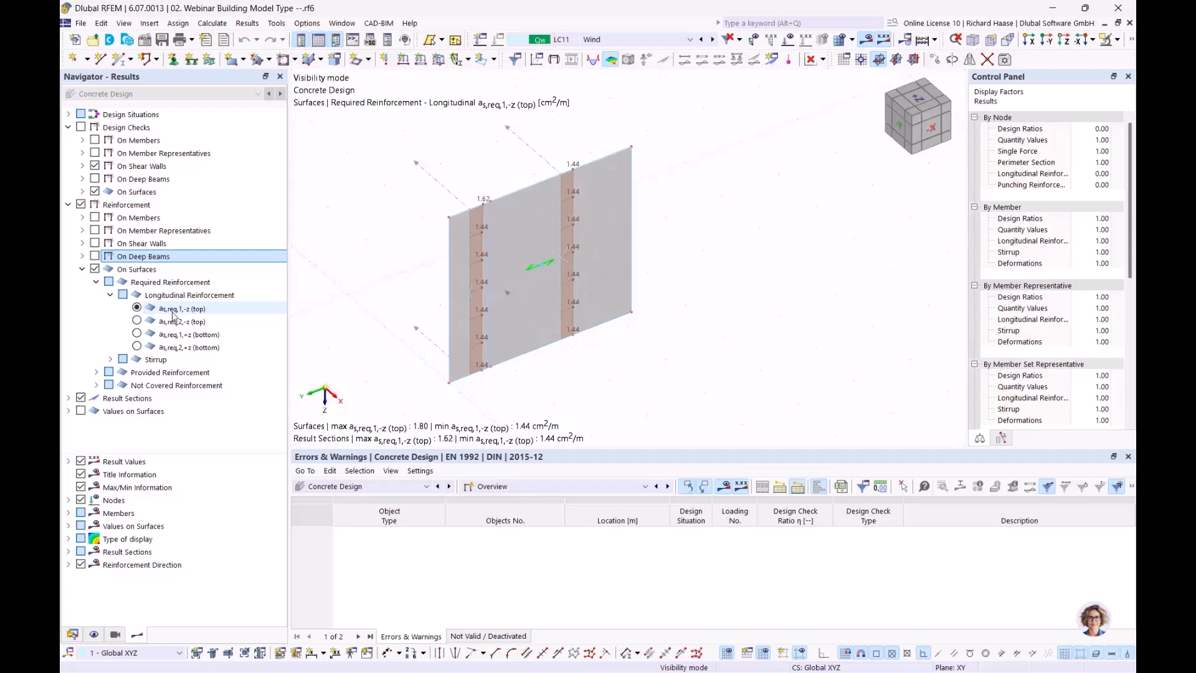
left_click(136, 334)
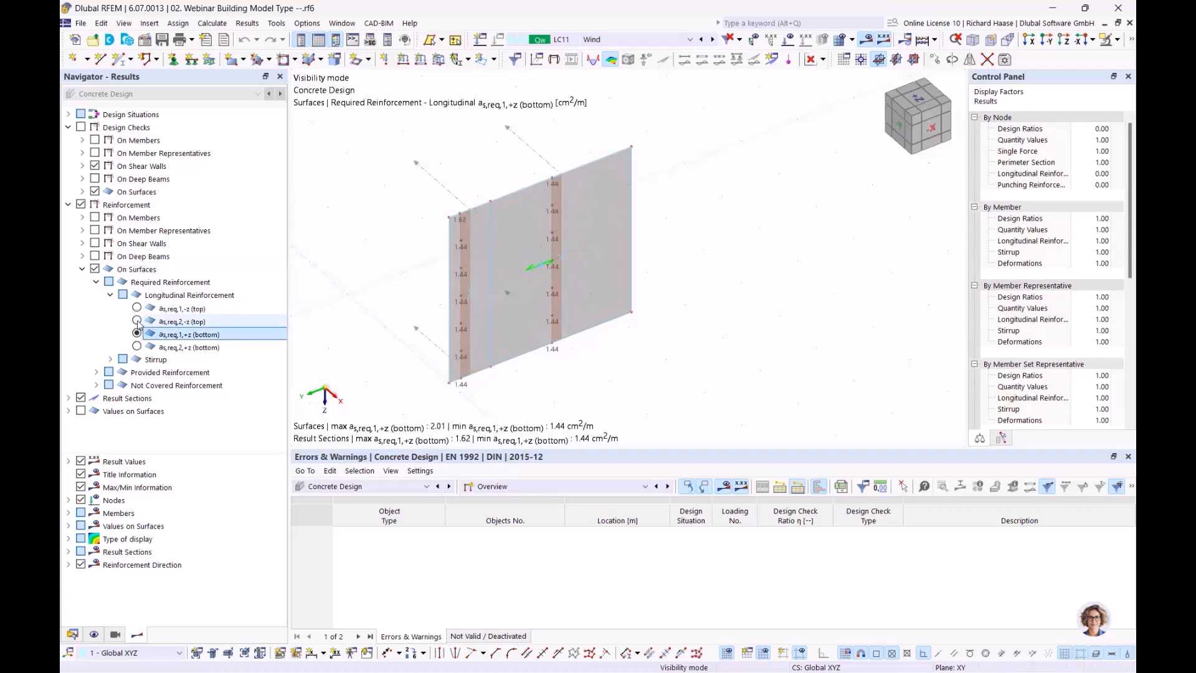
left_click(137, 321)
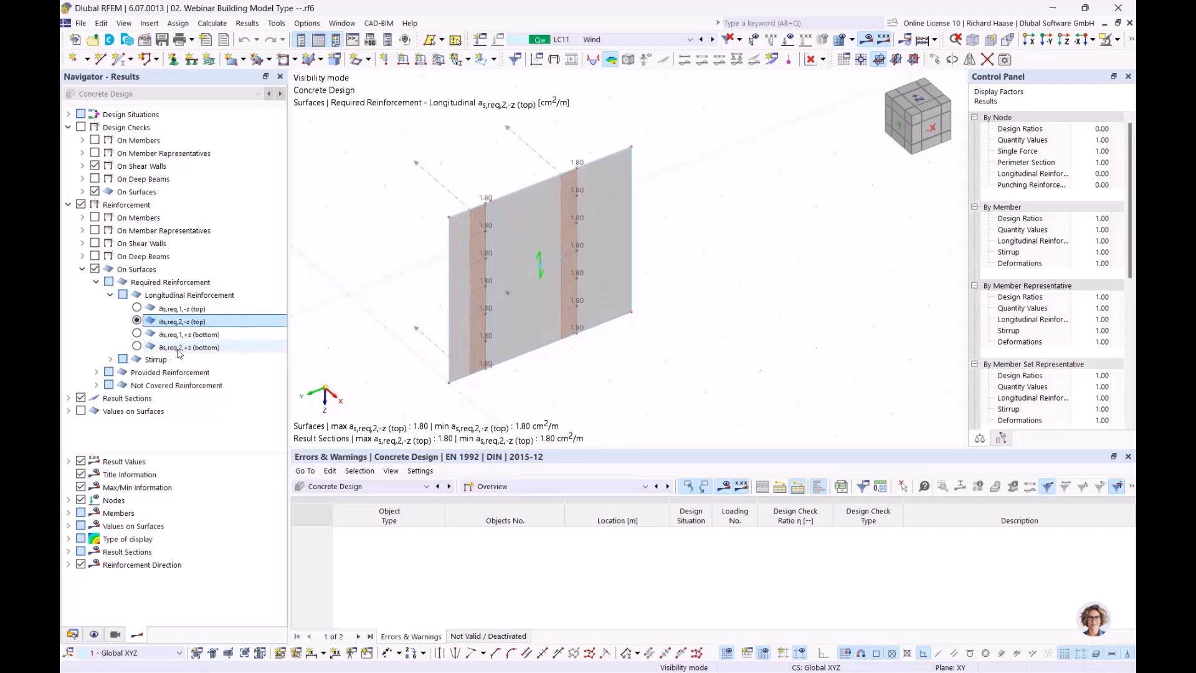
left_click(137, 347)
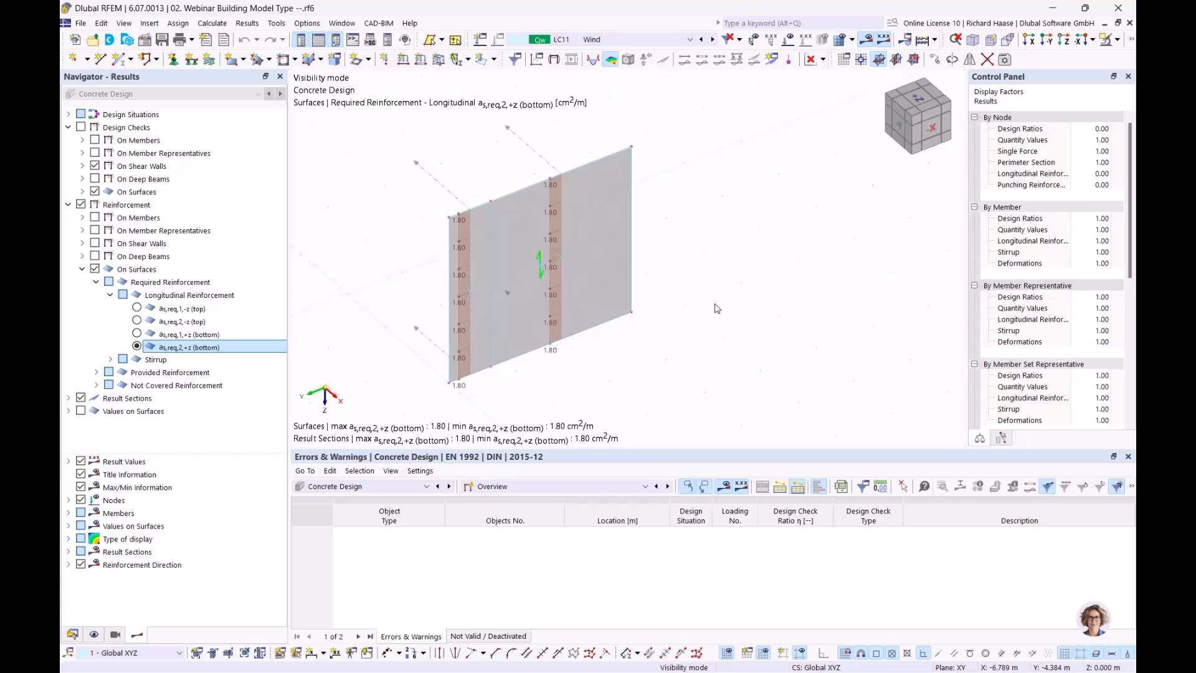
- Open result diagrams along result section No. 11 and clear the plotted diagrams
right_click(547, 163)
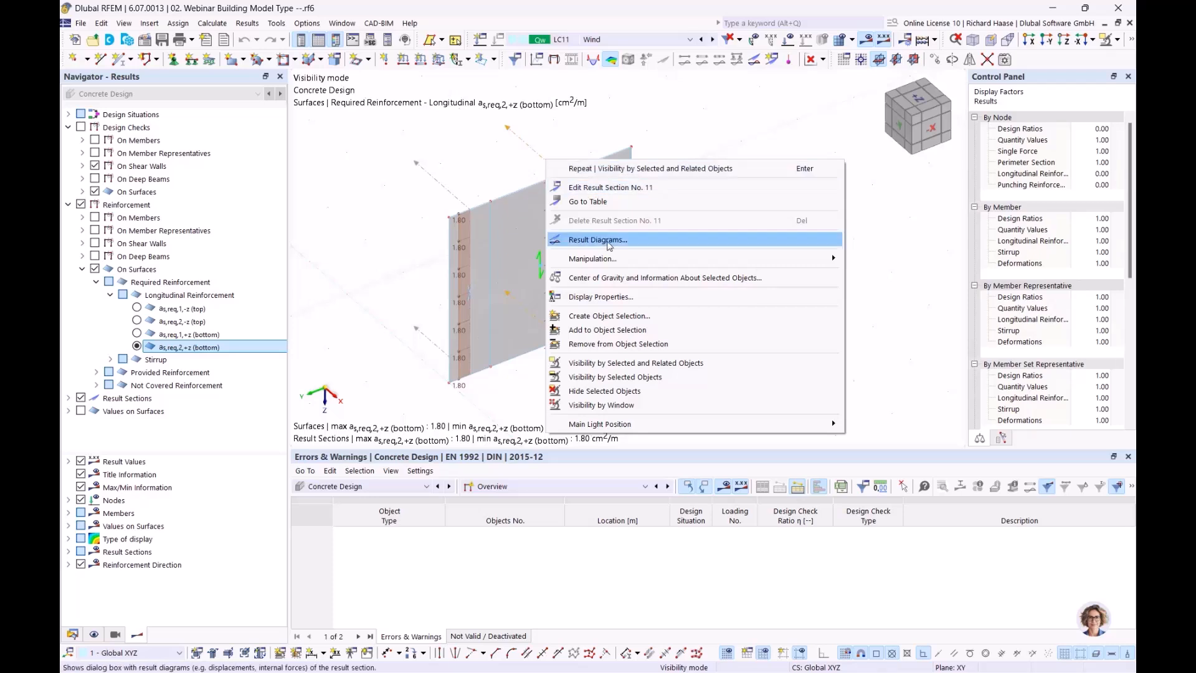
left_click(609, 243)
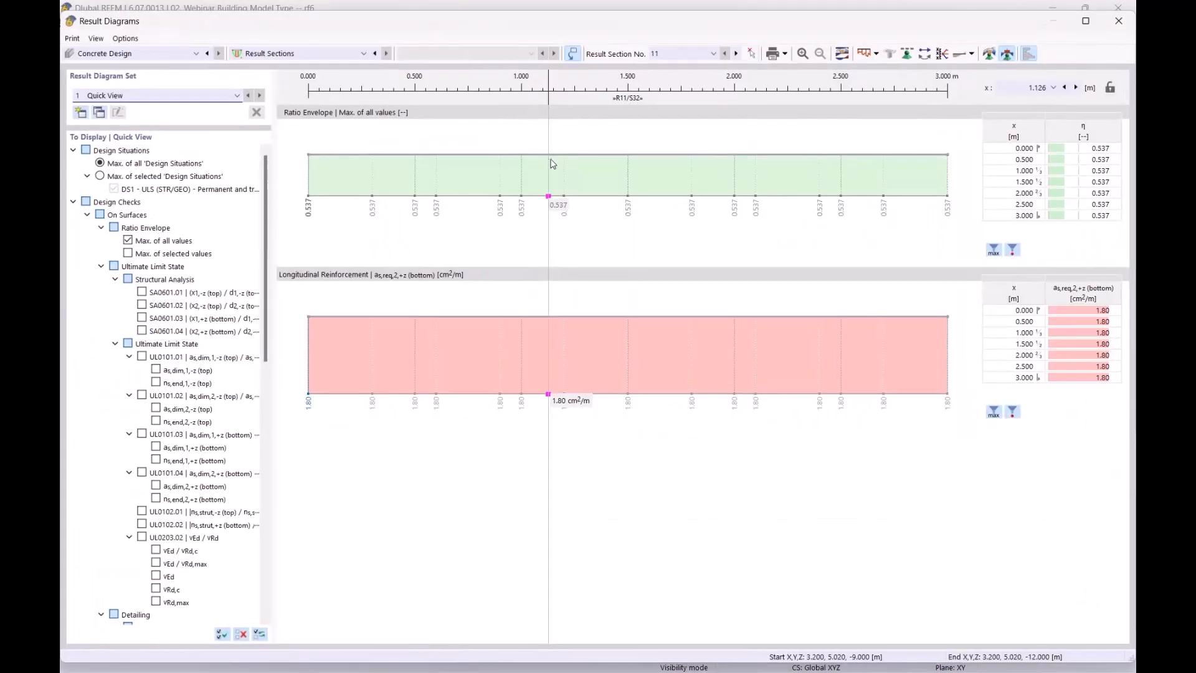
right_click(459, 168)
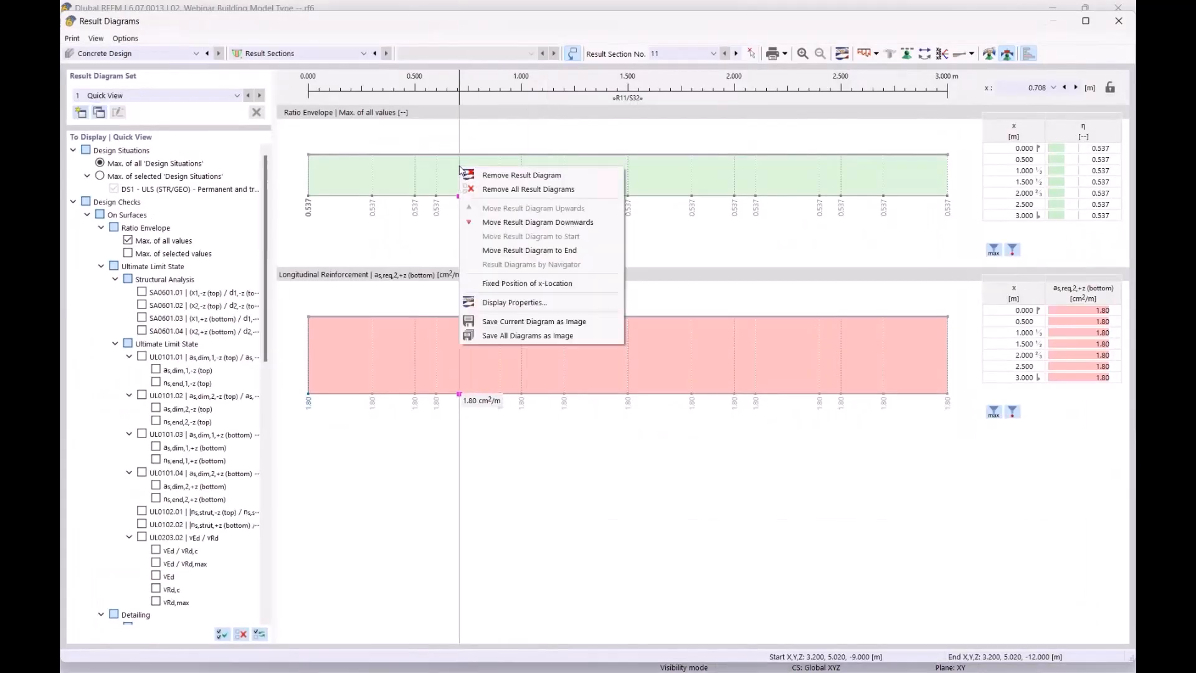
left_click(528, 189)
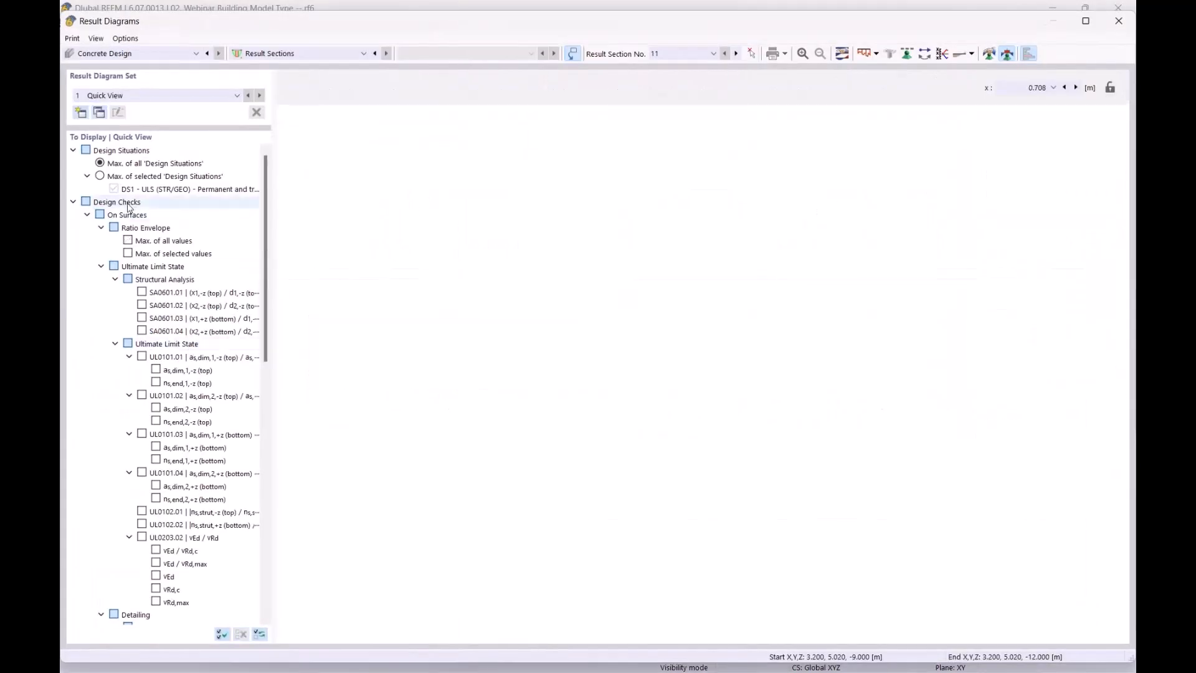
- Plot required top and bottom reinforcement (1.44 cm²/m) along section 11 and open Smooth Ranges
left_click(72, 201)
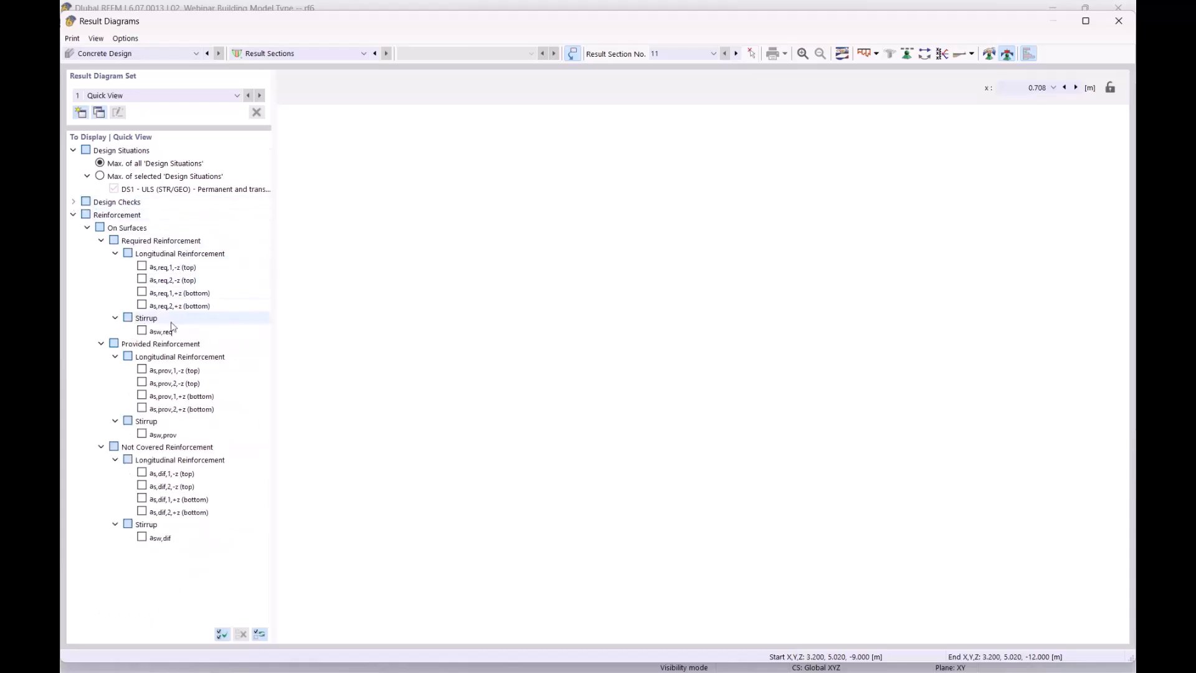
left_click(142, 266)
left_click(142, 292)
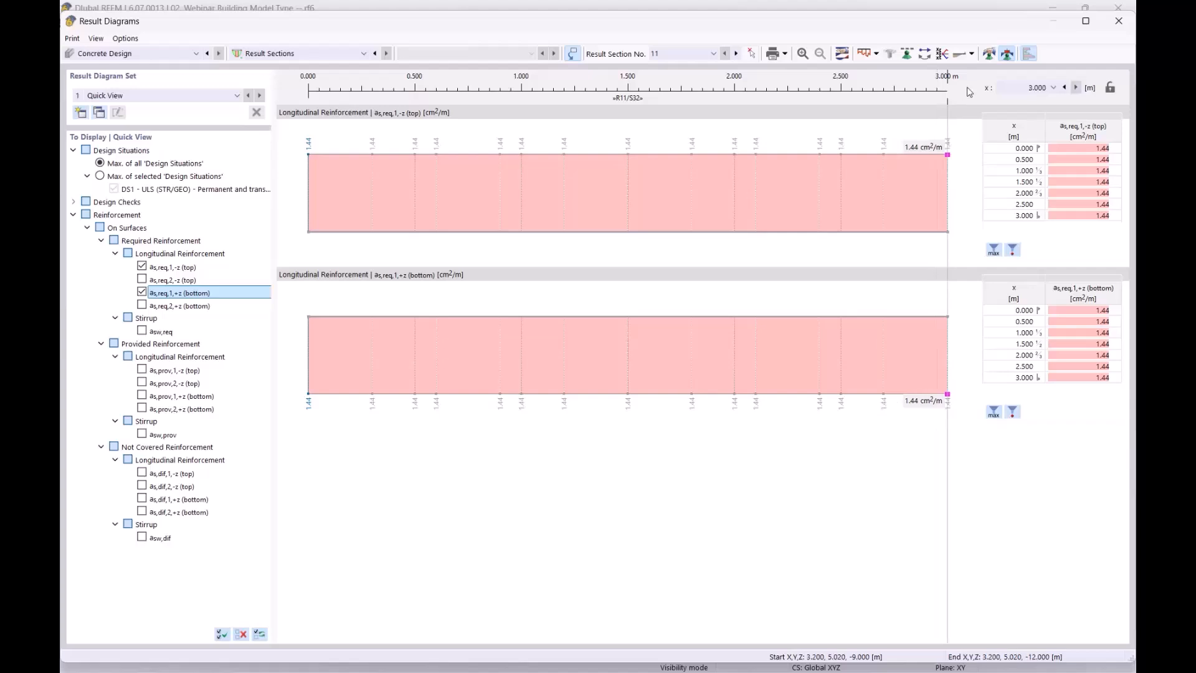
left_click(989, 55)
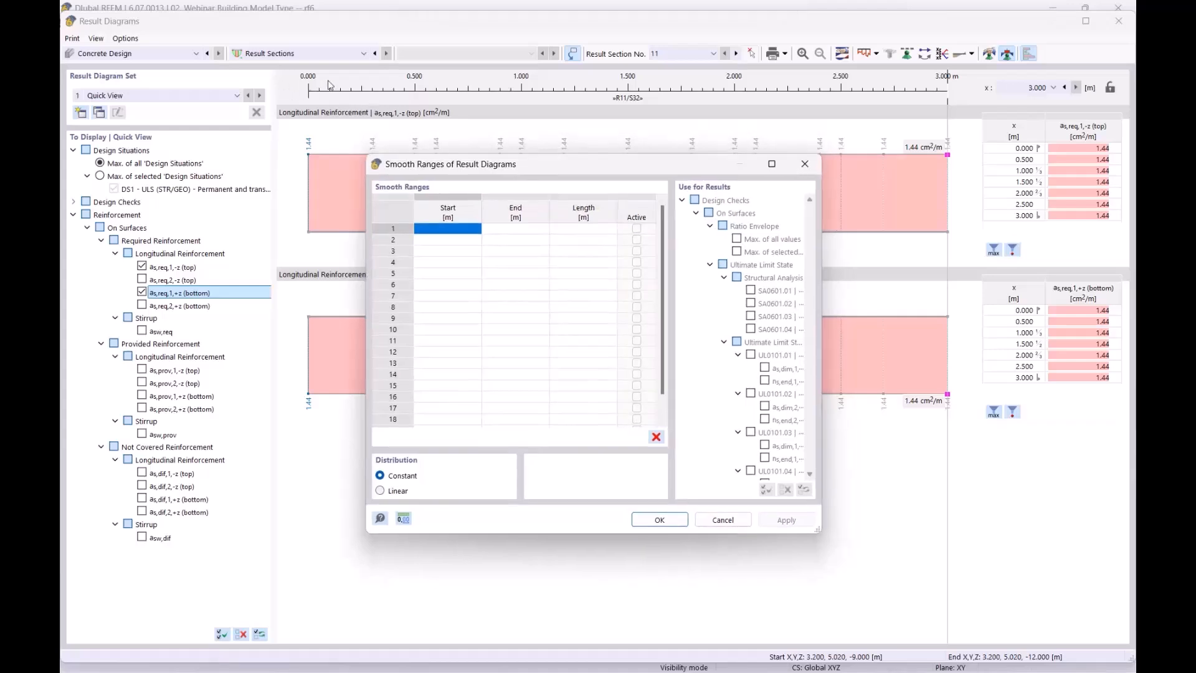
- Define smooth range 1 from 0.000 to 3.000 m and apply it to the diagrams
double_click(444, 230)
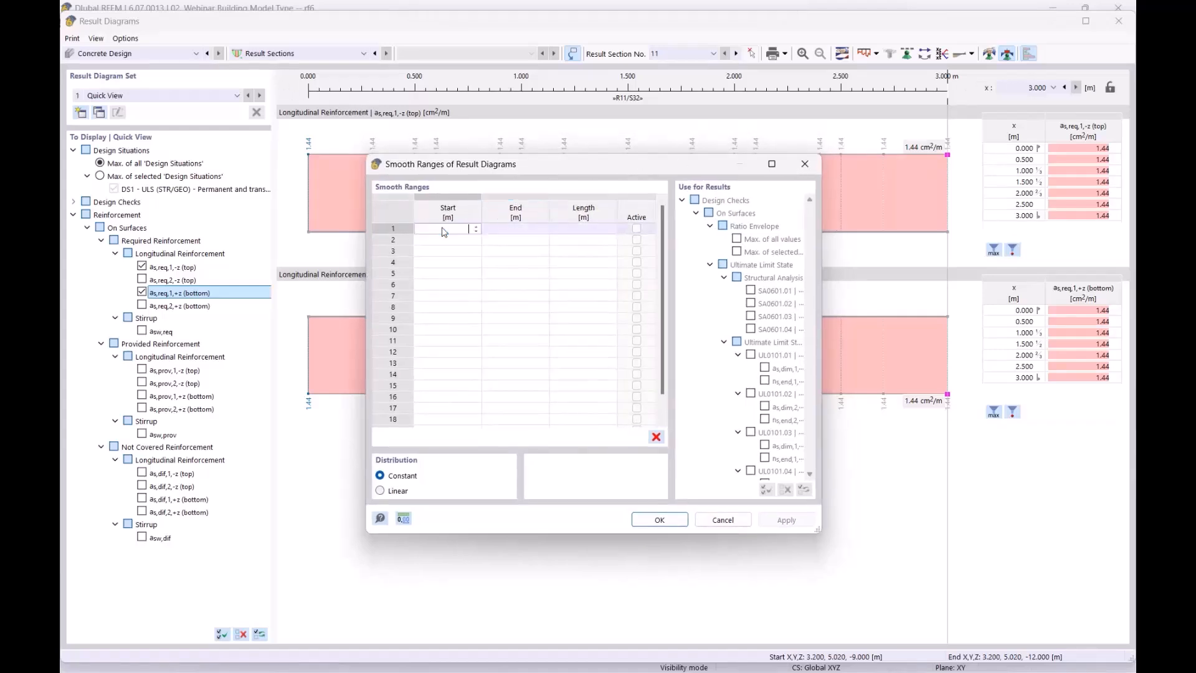
type("0")
key("Tab")
type("3")
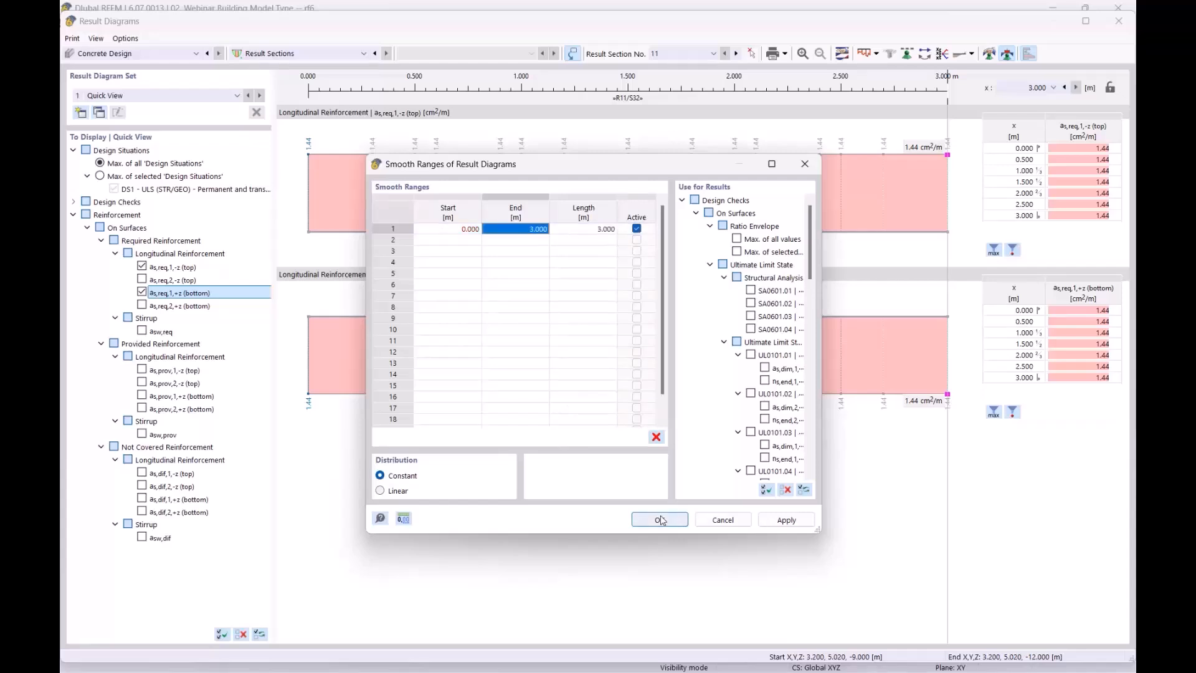
left_click(661, 520)
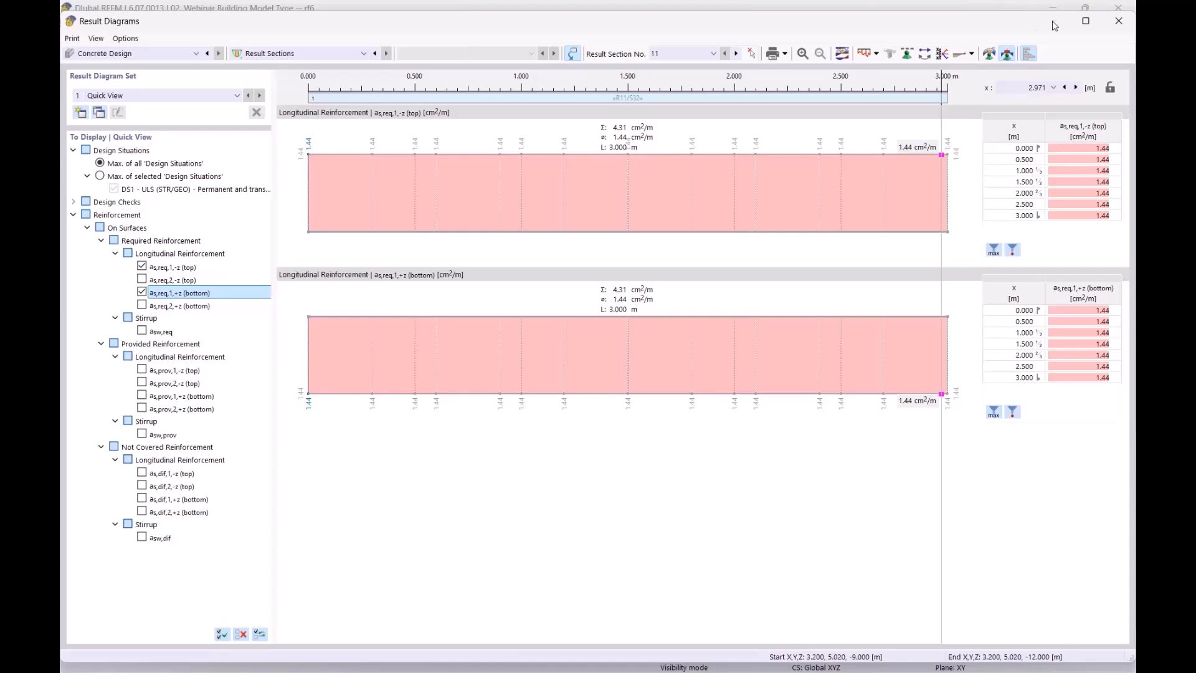
- Replace the as,req,1,-z/+z diagrams with as,req,2,-z (top) and as,req,2,+z (bottom), both 1.80 cm²/m
left_click_drag(980, 23, 927, 415)
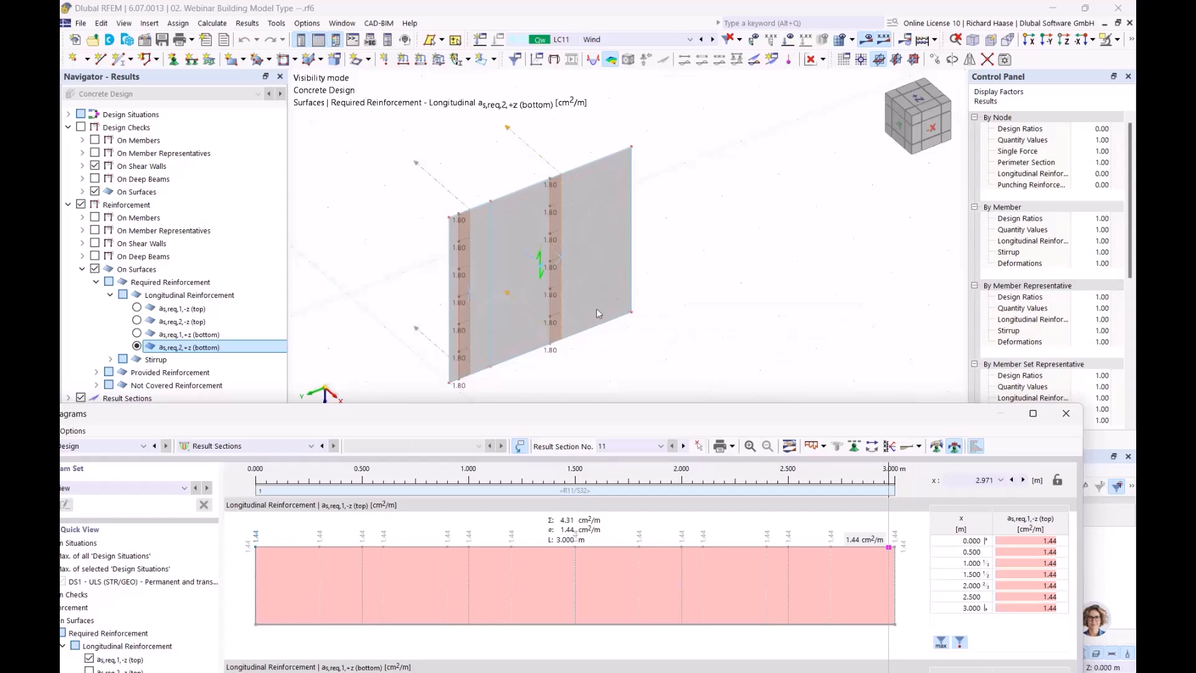
left_click_drag(587, 411, 652, 99)
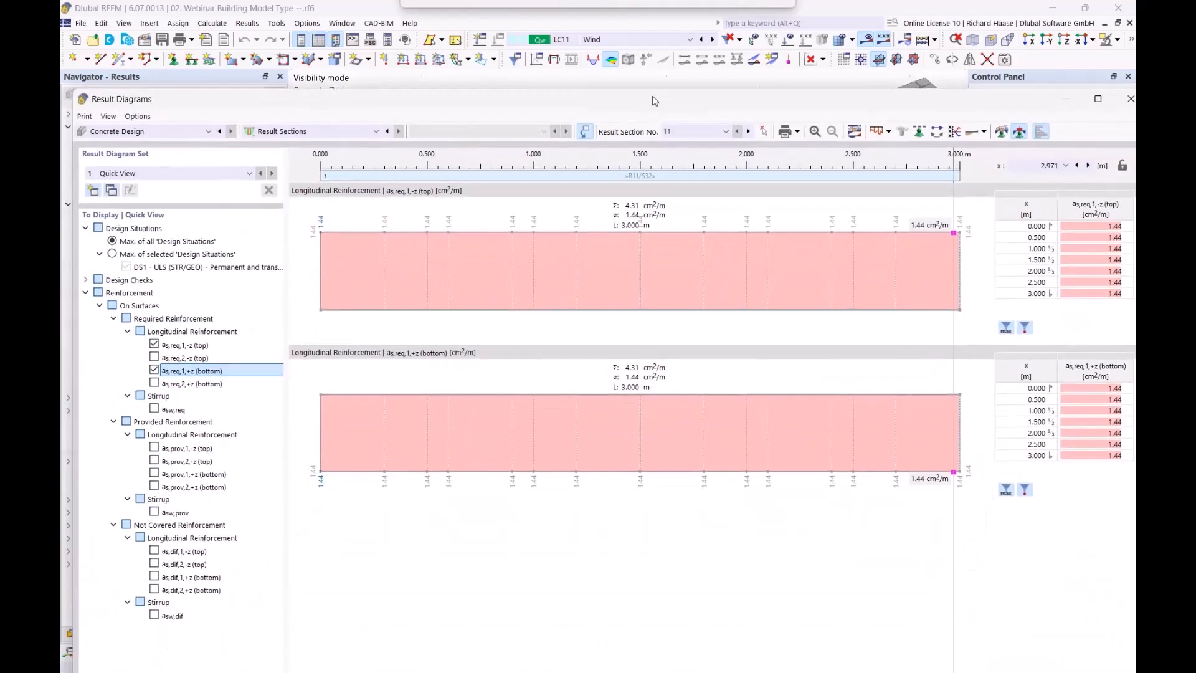
left_click(153, 344)
left_click(154, 369)
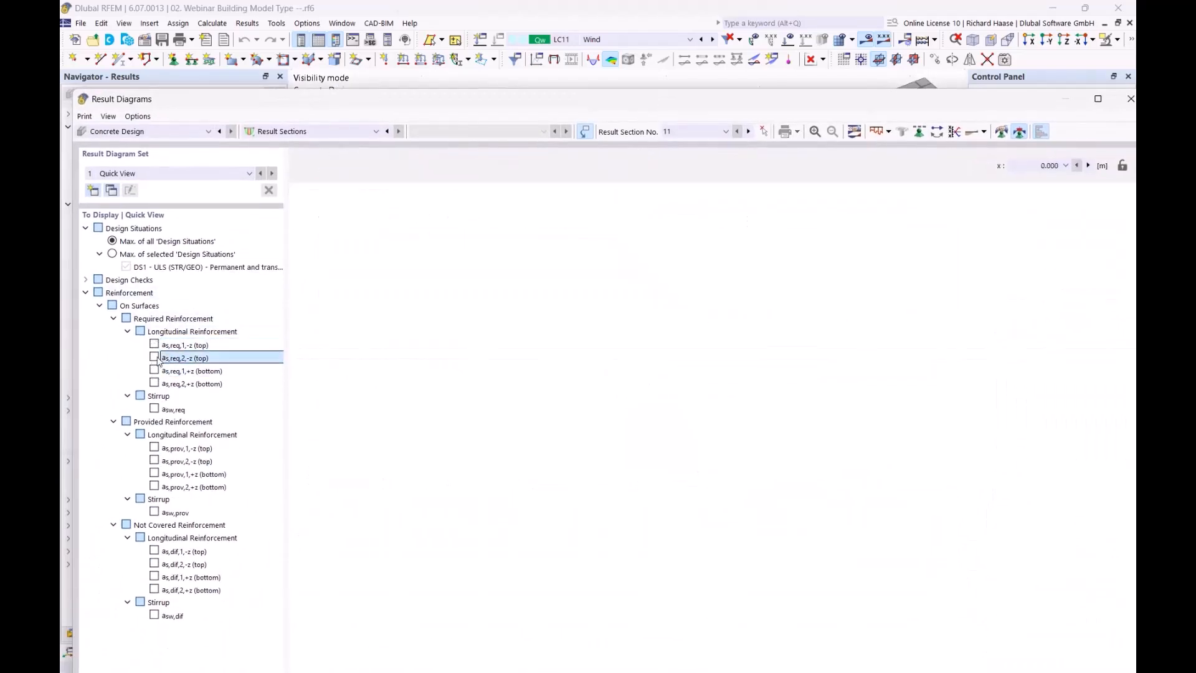
left_click(154, 356)
left_click(154, 383)
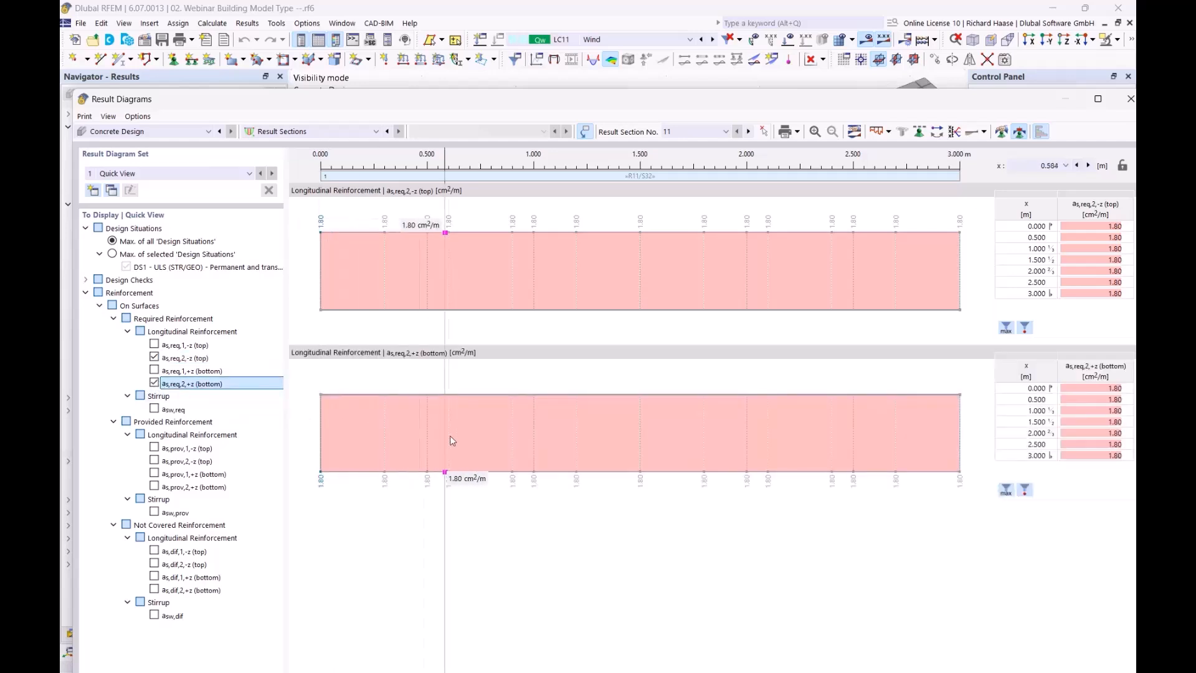
left_click(198, 358)
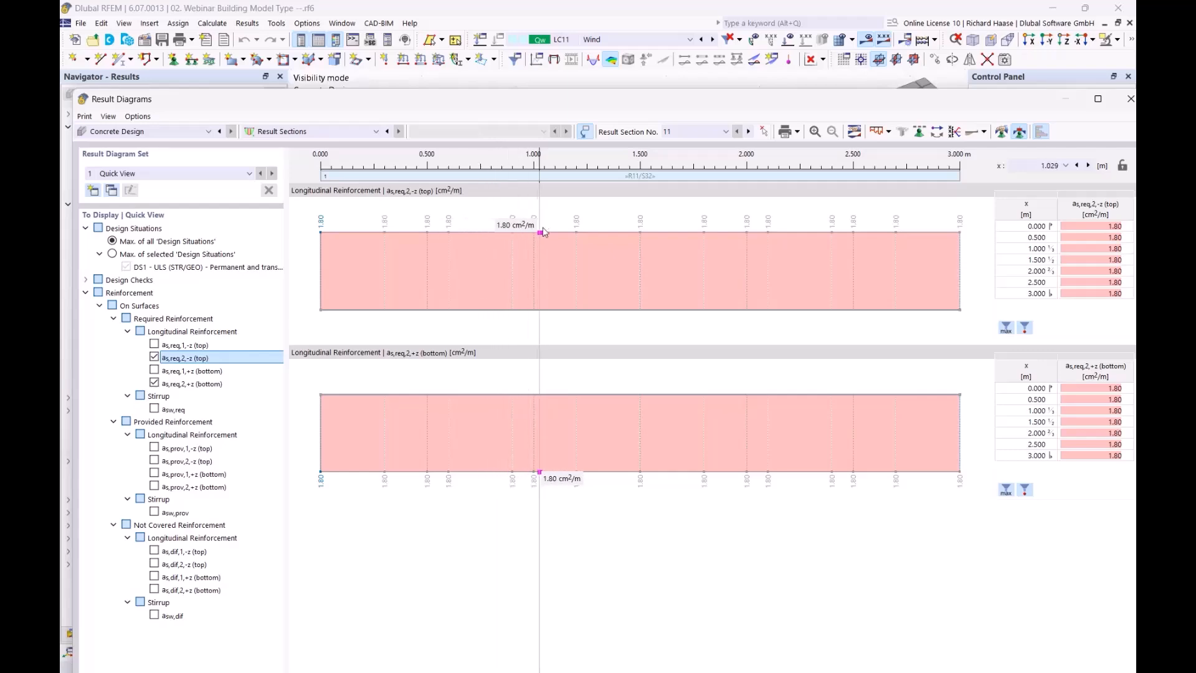
left_click_drag(750, 99, 681, 447)
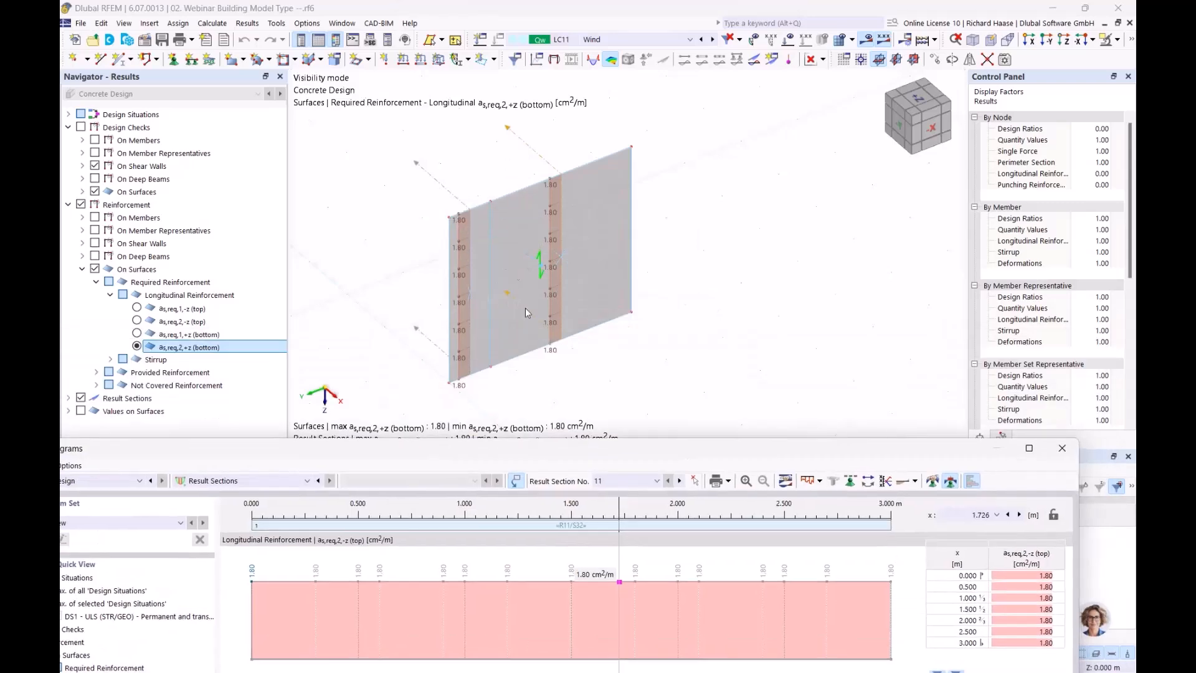
left_click_drag(764, 452, 710, 131)
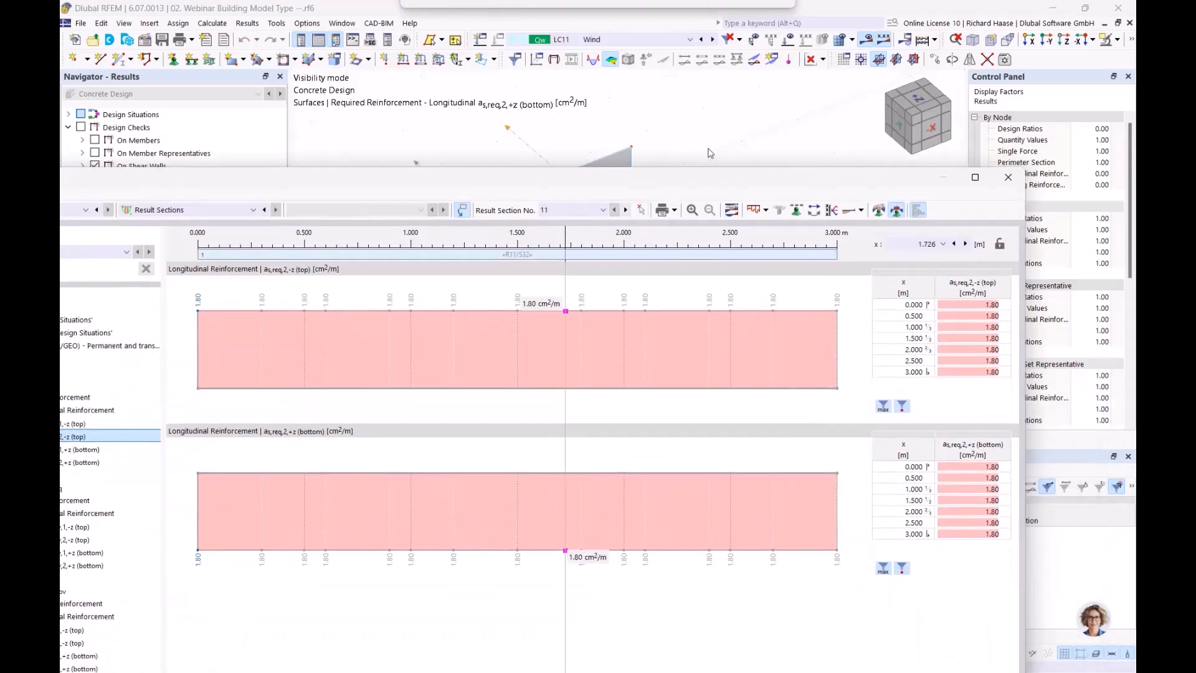
- Close the Result Diagrams window and reframe the wall model
left_click(1006, 127)
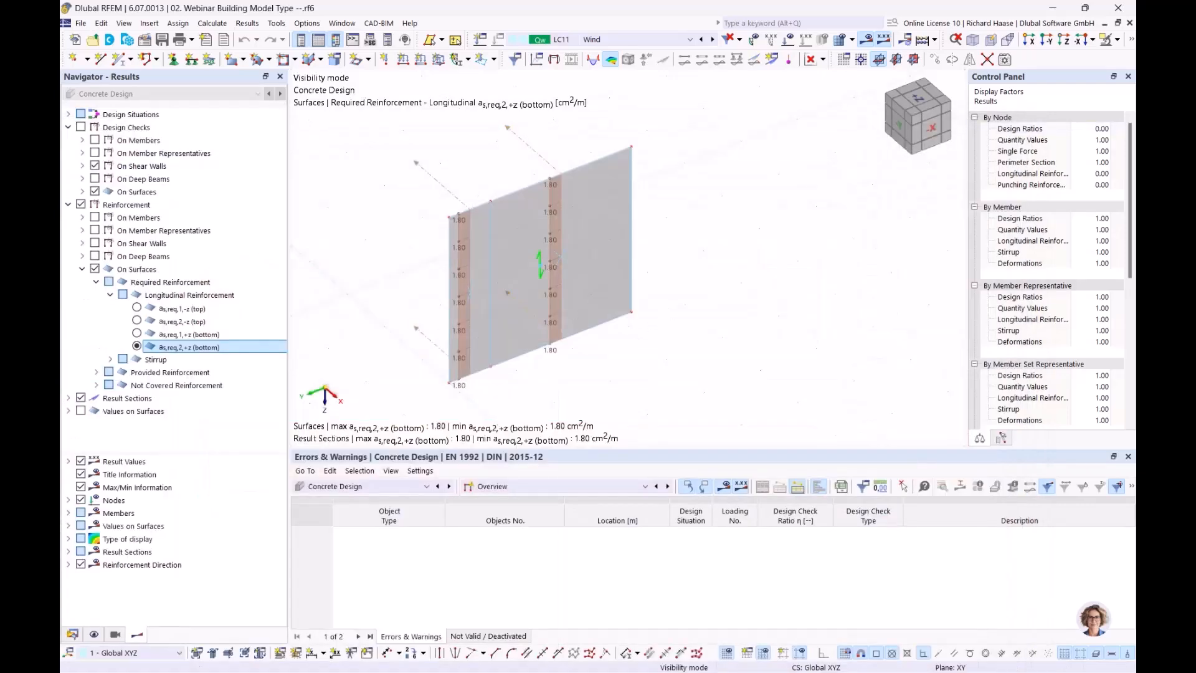
middle_click_drag(706, 360, 681, 342)
scroll(682, 343, "down", 1)
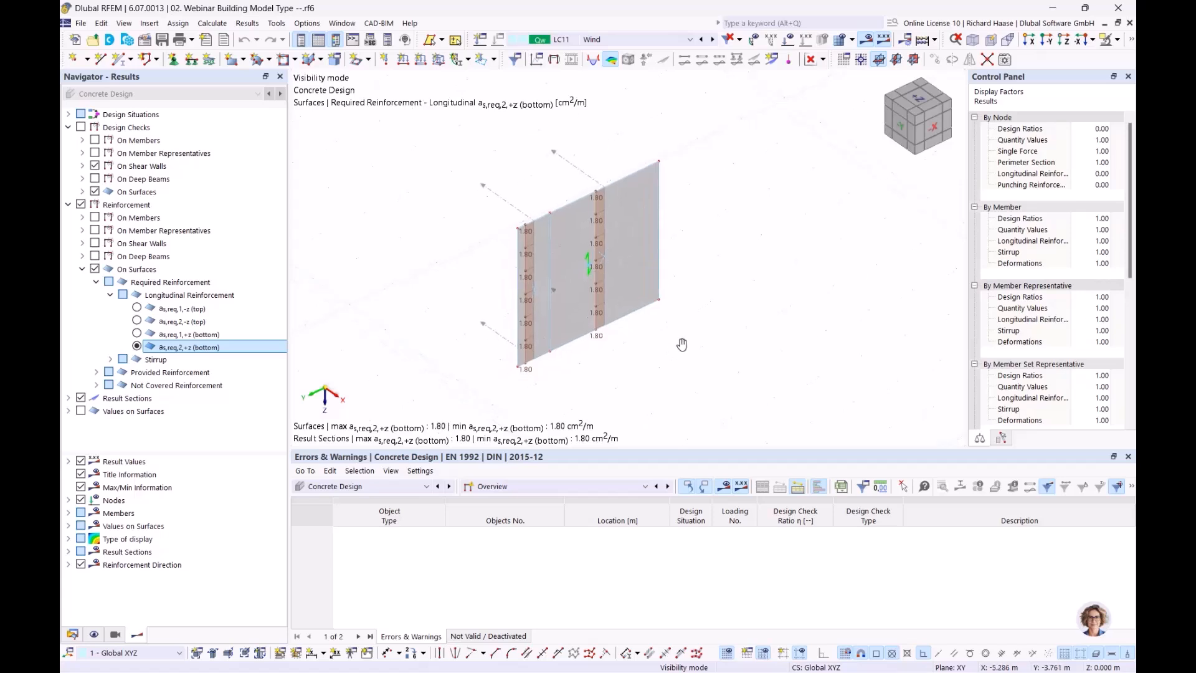
- Cancel visibility mode so the full building model is displayed again
left_click(1119, 41)
left_click(1006, 153)
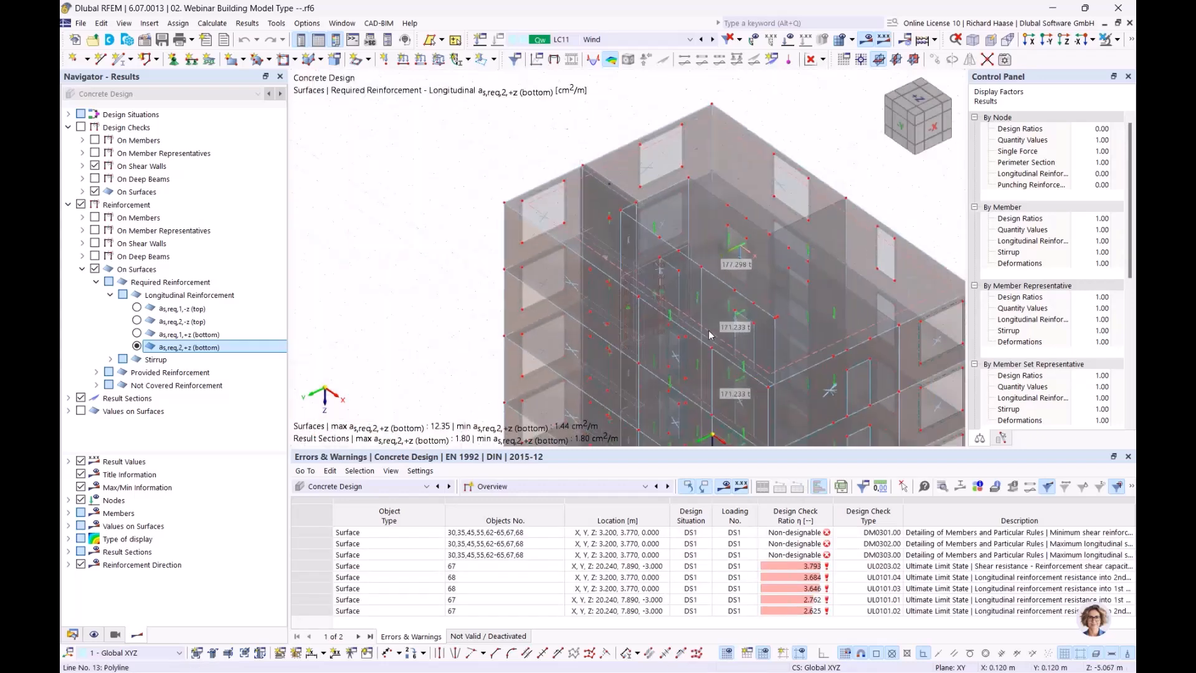
middle_click_drag(596, 130, 606, 132, "ctrl")
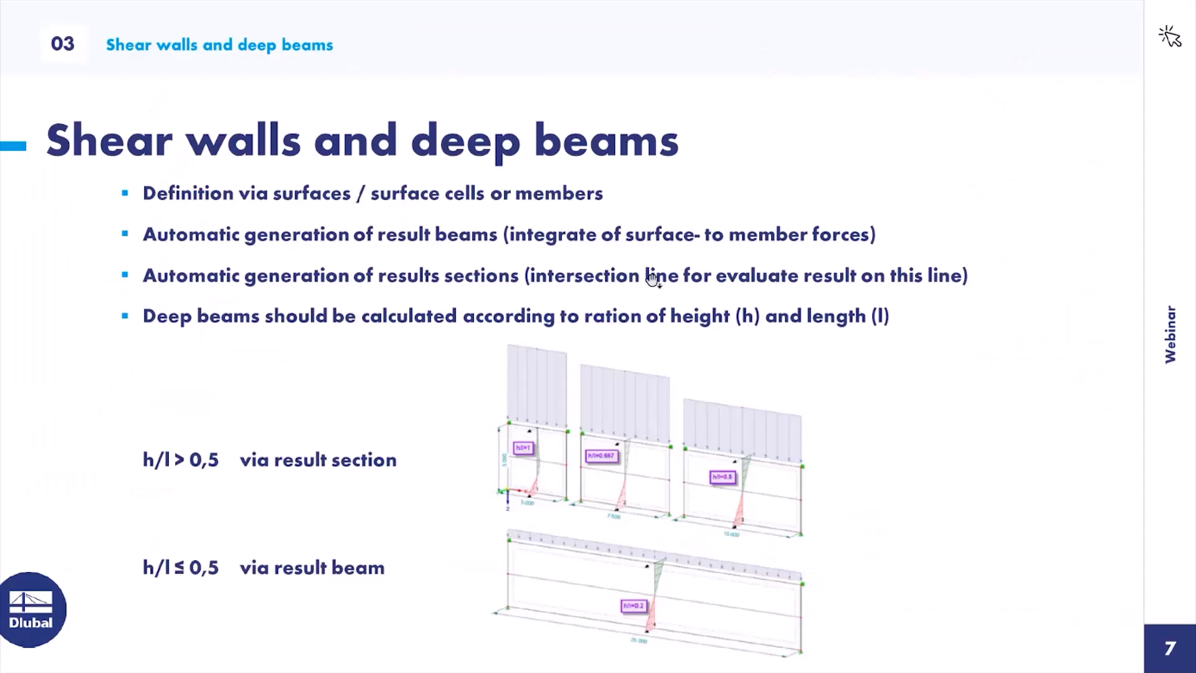
- Advance the presentation from slide 7 to slide 8, Result evaluation
left_click(643, 263)
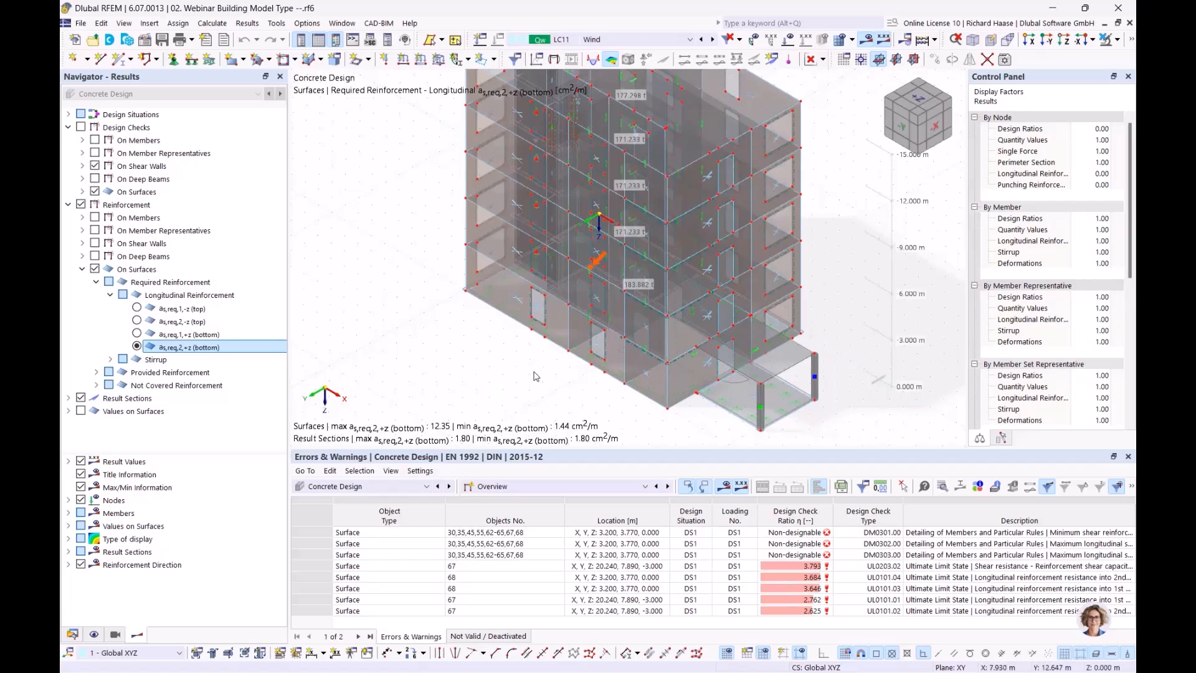
- Set the table to Static Analysis, Results by Stories, showing Centers of Mass and Rigidity
left_click(356, 487)
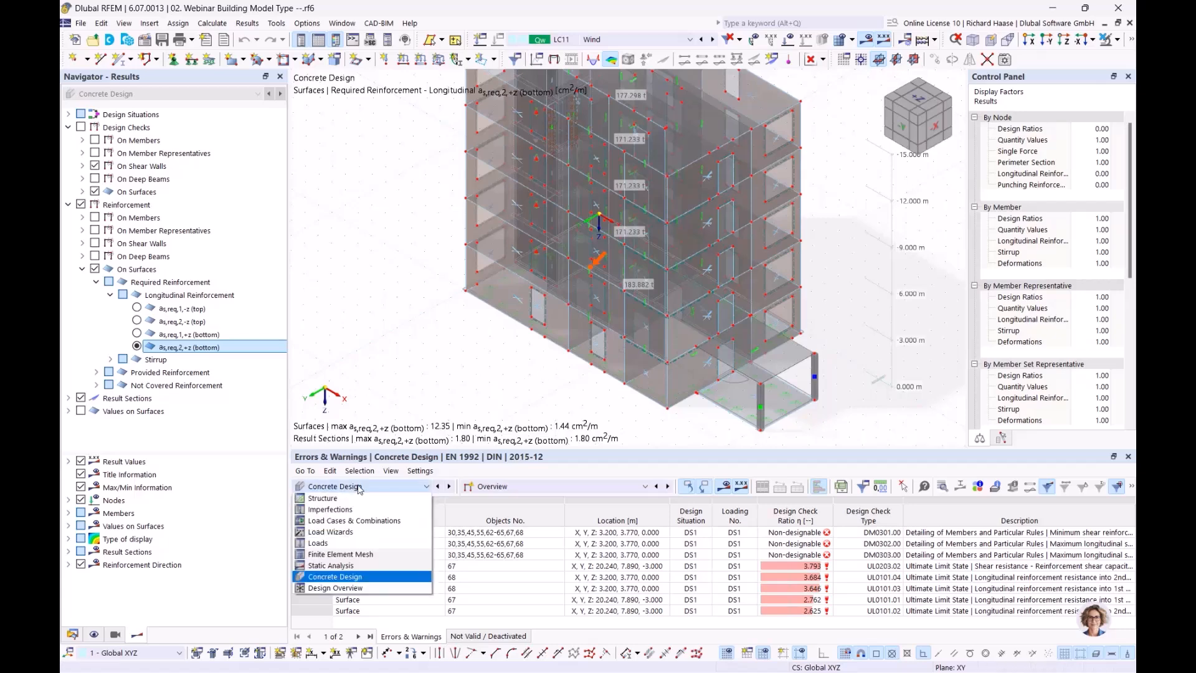
left_click(363, 566)
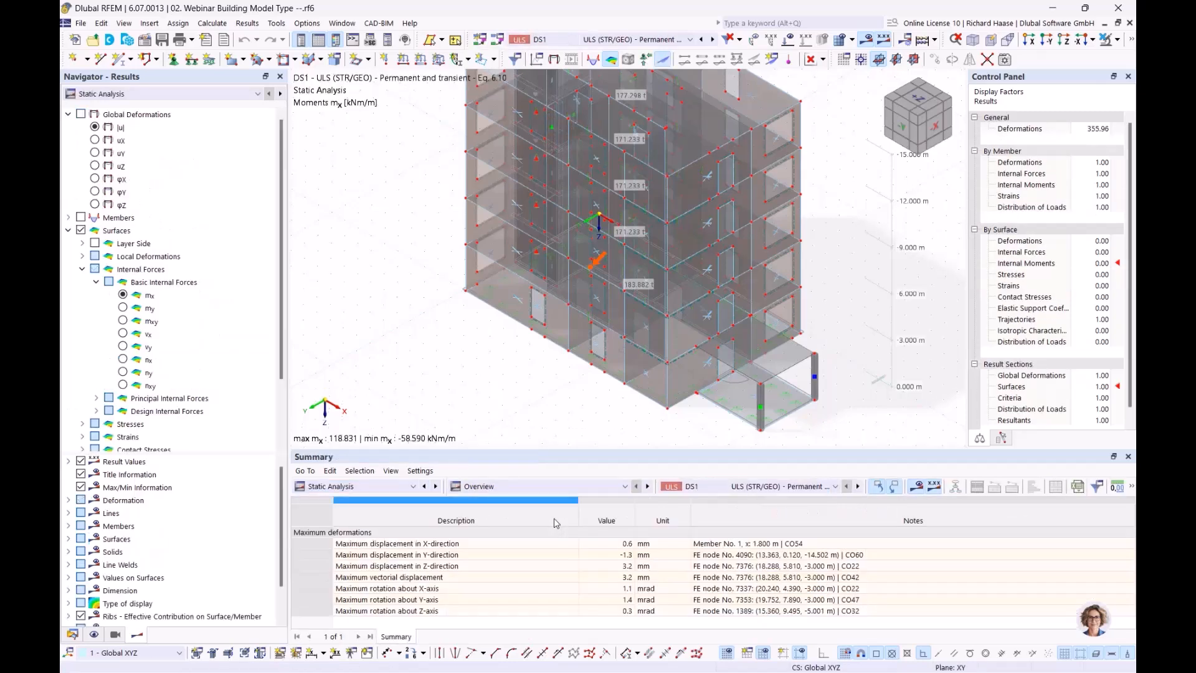
left_click(543, 485)
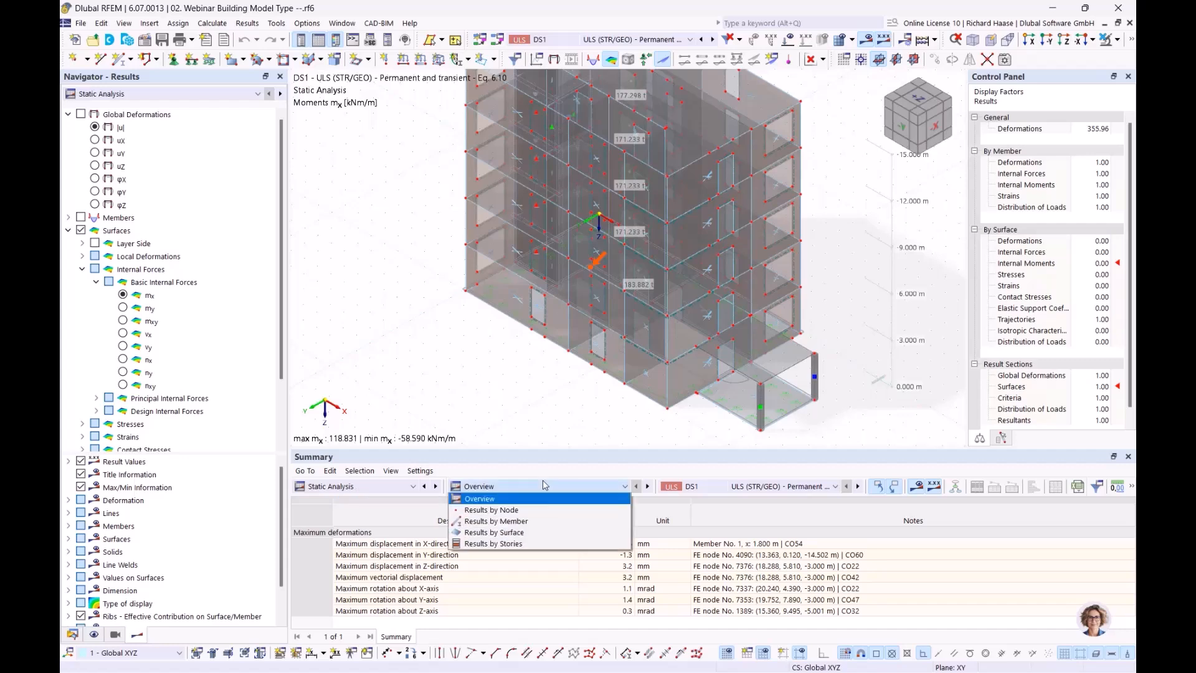
left_click(512, 544)
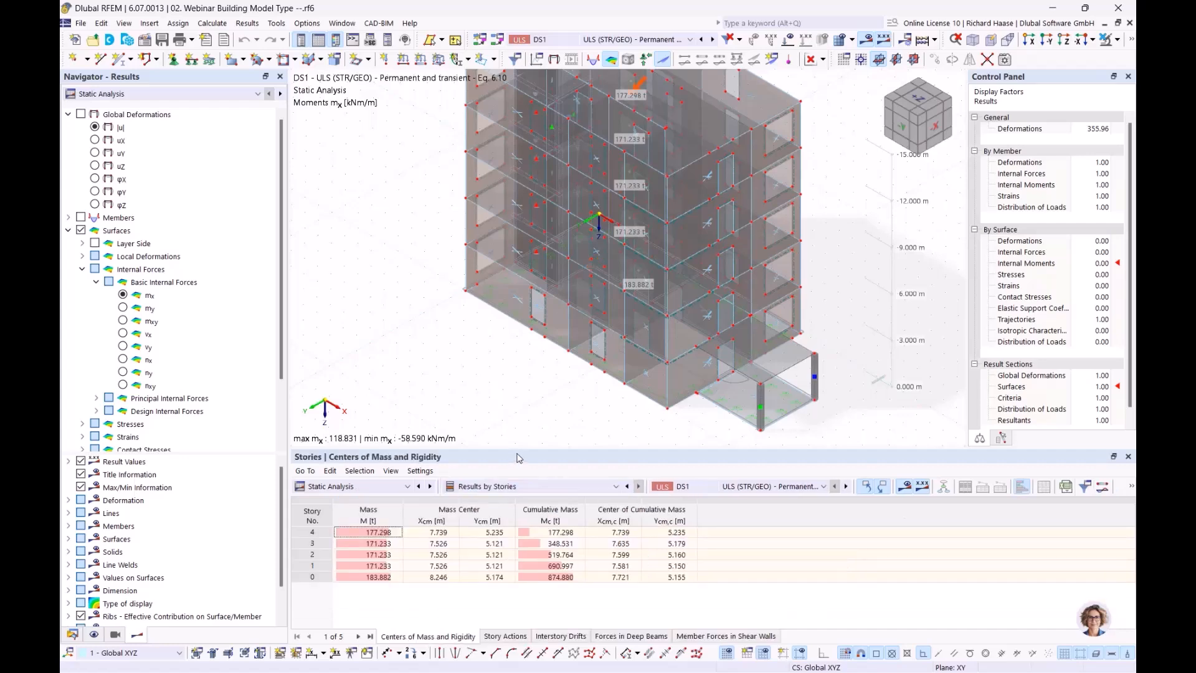
- Enlarge the results table panel and mark story 4's center of mass on the model
left_click_drag(523, 449, 540, 425)
middle_click_drag(582, 383, 472, 417)
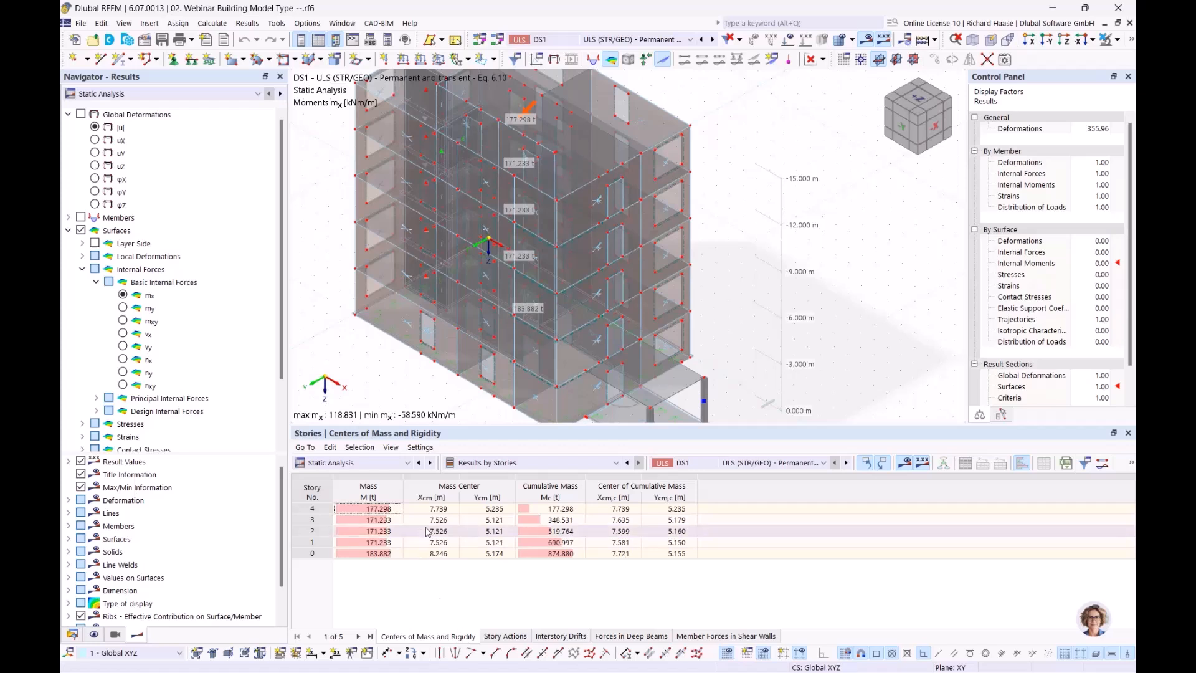
left_click(391, 510)
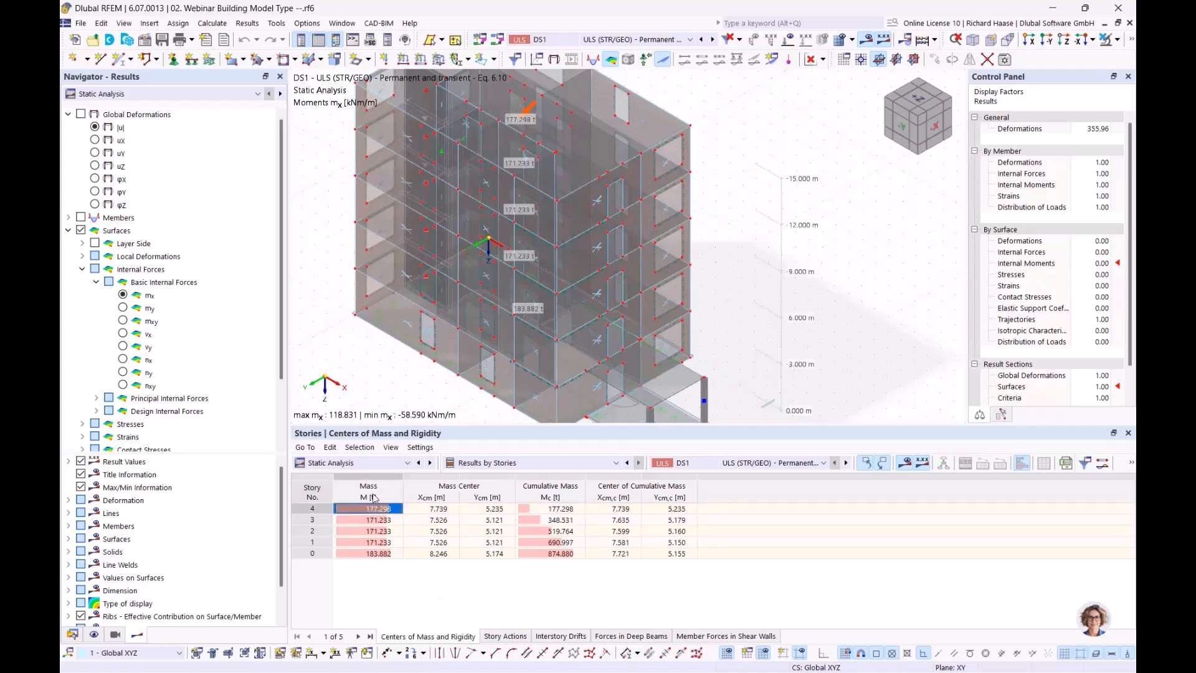
- Mark the centers of mass of stories 3, 2, 1 and the ground story on the model
middle_click_drag(646, 276, 540, 236, "ctrl")
middle_click_drag(540, 236, 561, 372, "ctrl")
left_click(382, 520)
left_click(382, 531)
left_click(383, 543)
left_click(382, 531)
left_click(383, 519)
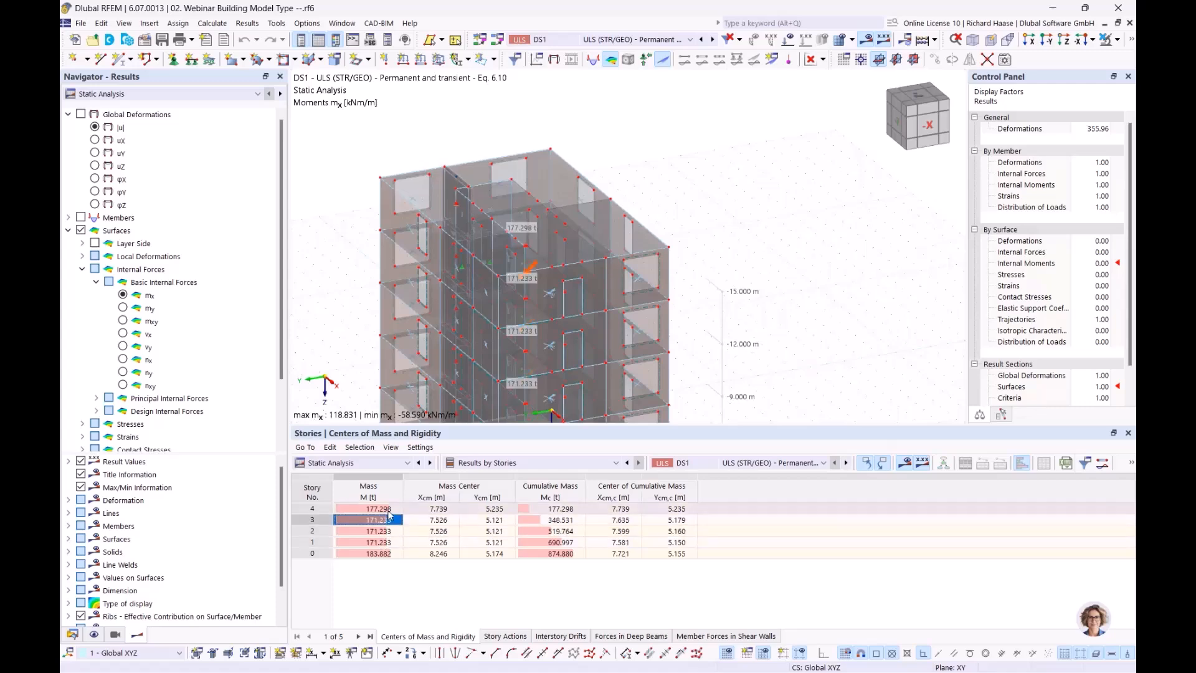
left_click(383, 508)
left_click(380, 553)
- Select the ground slab and bring the building's upper storeys into view
middle_click_drag(573, 399, 710, 205)
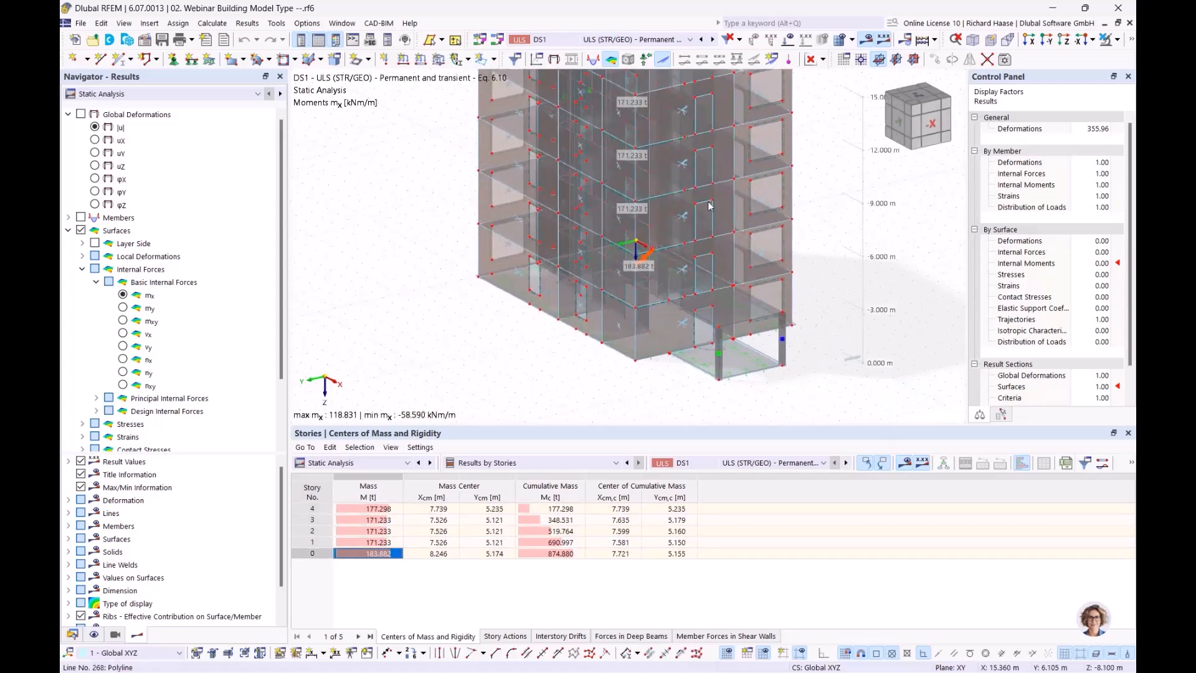
left_click(735, 357)
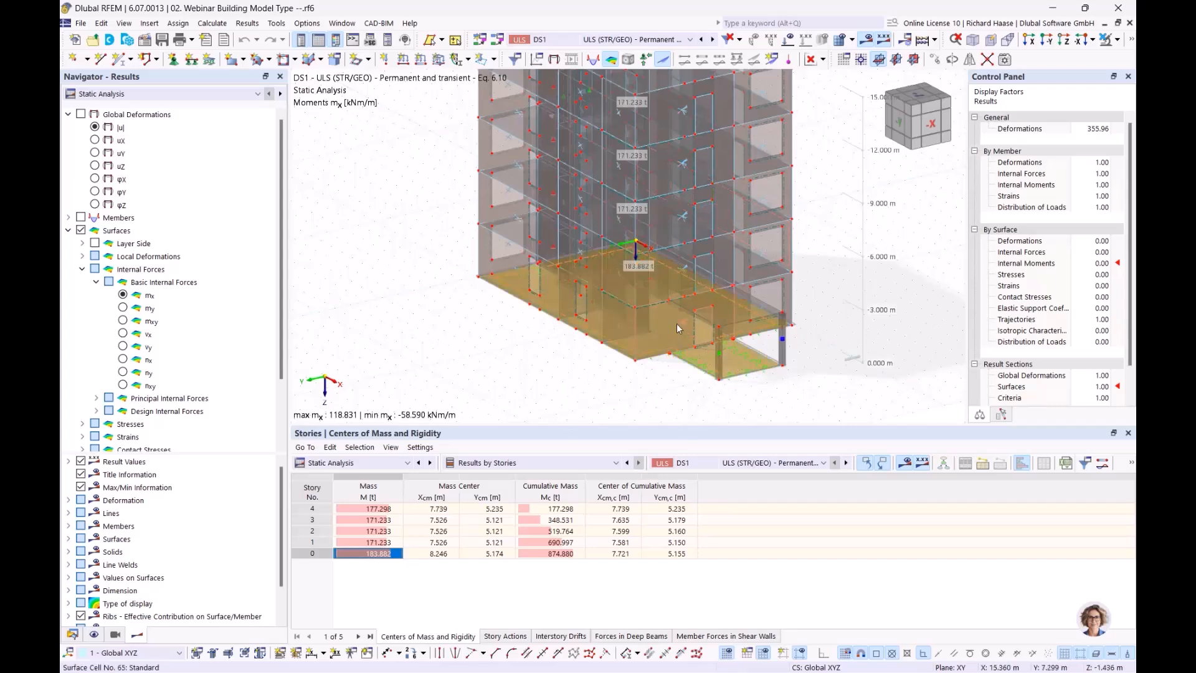
mouse_move(677, 325)
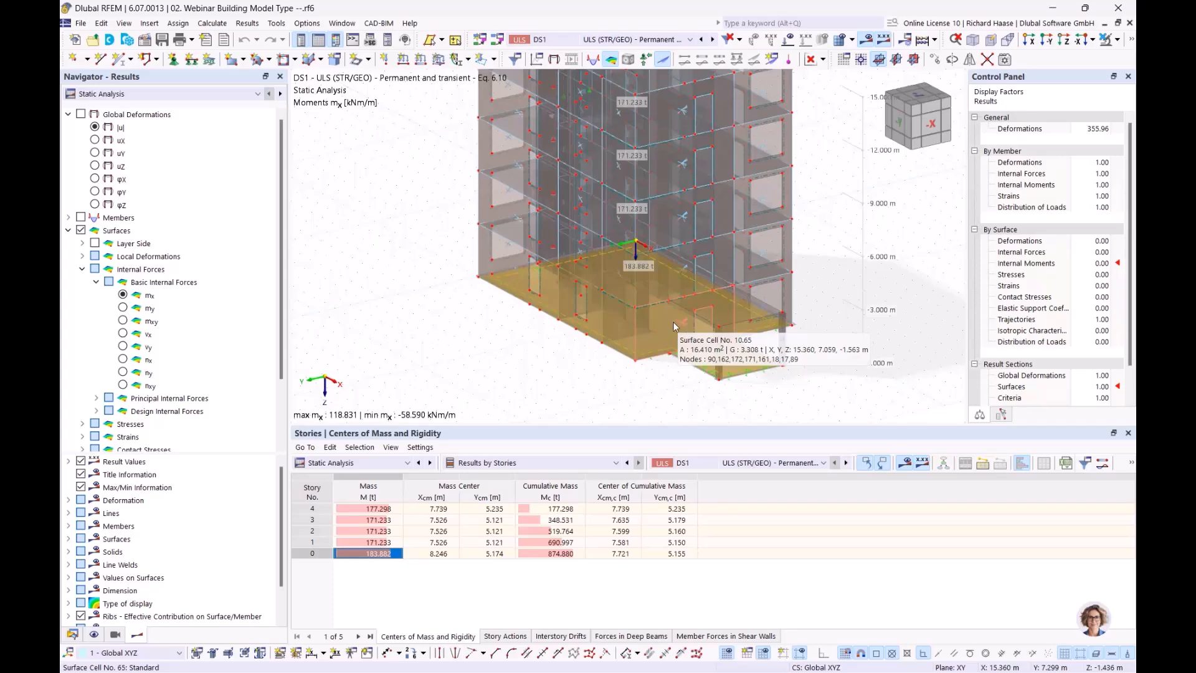
middle_click_drag(498, 406, 397, 493)
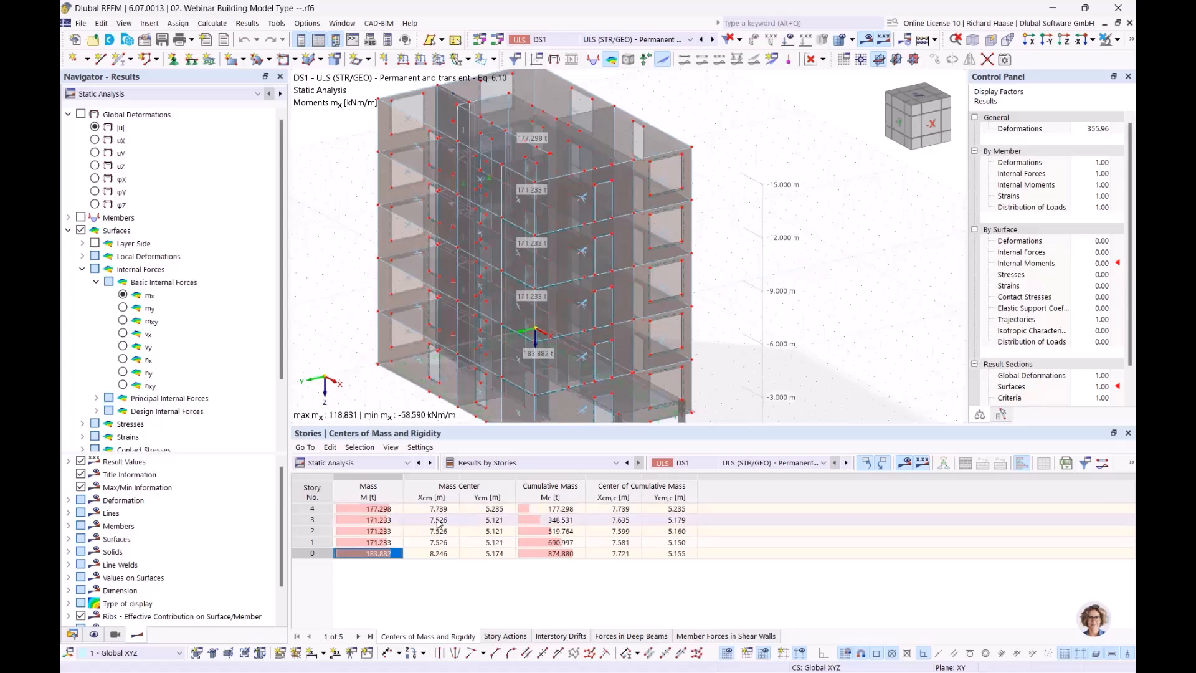
left_click(477, 520)
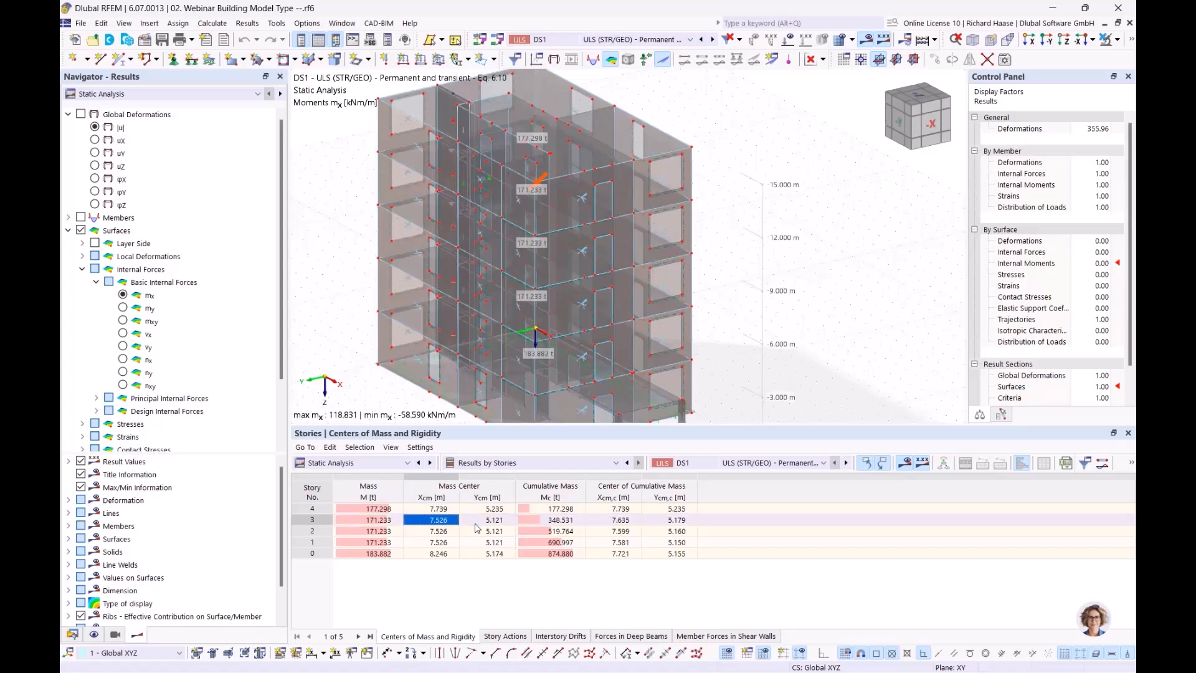
left_click(490, 531)
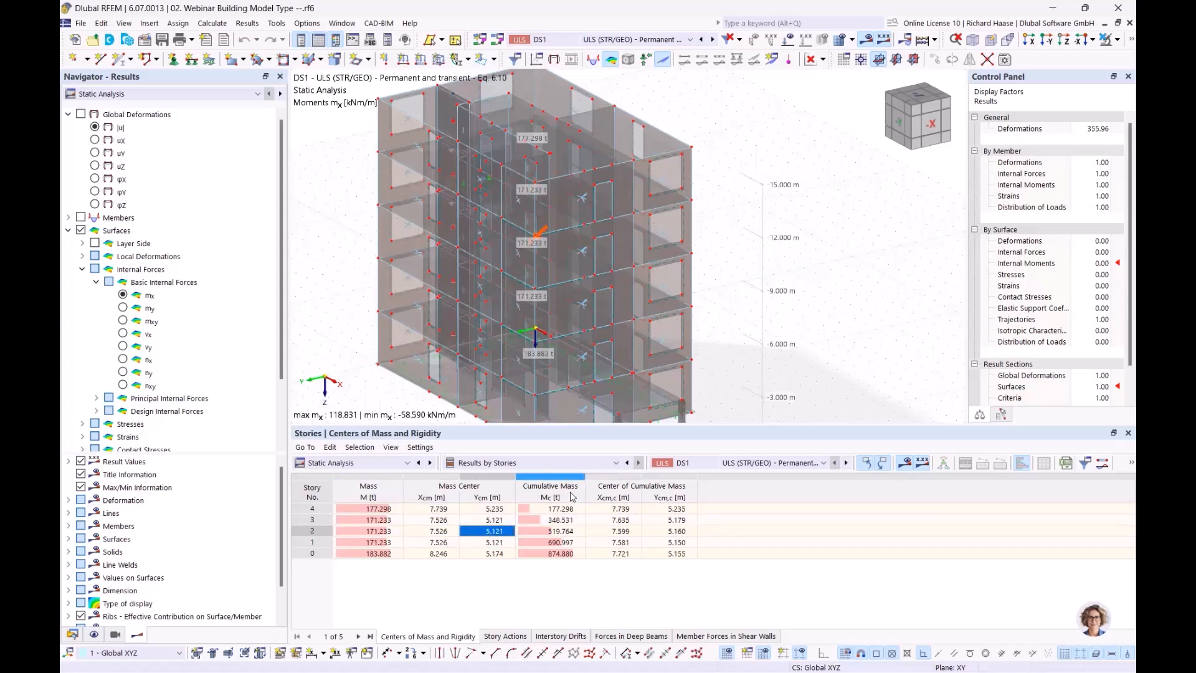
left_click(562, 508)
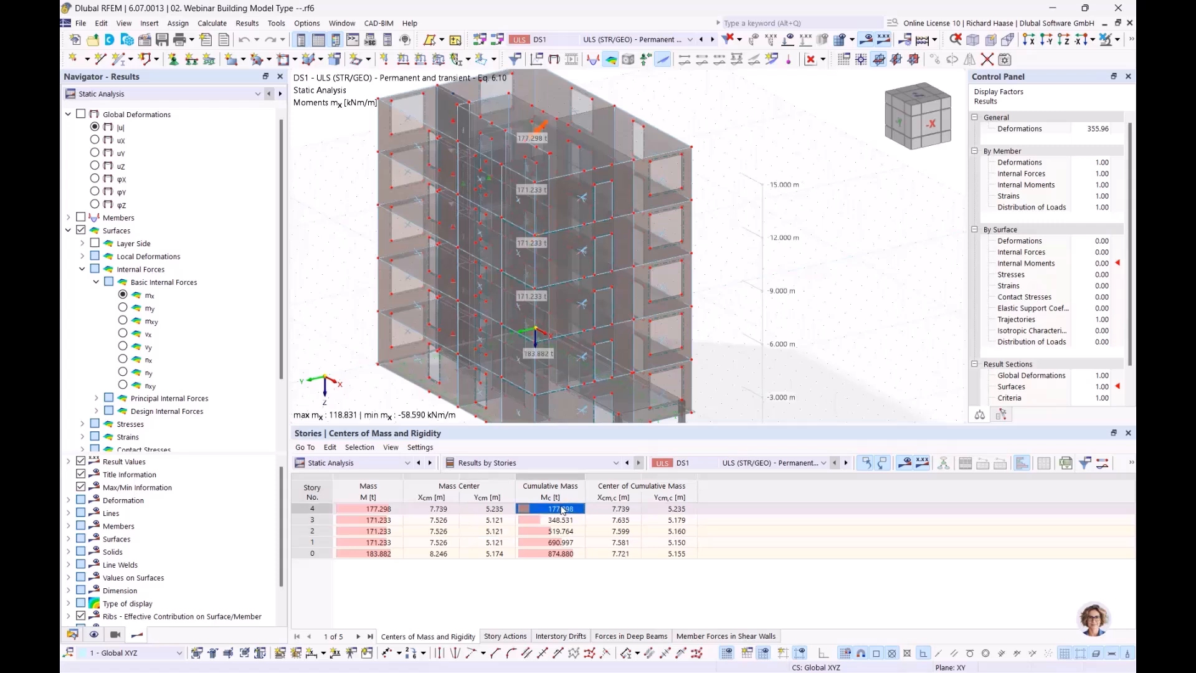
left_click(372, 509)
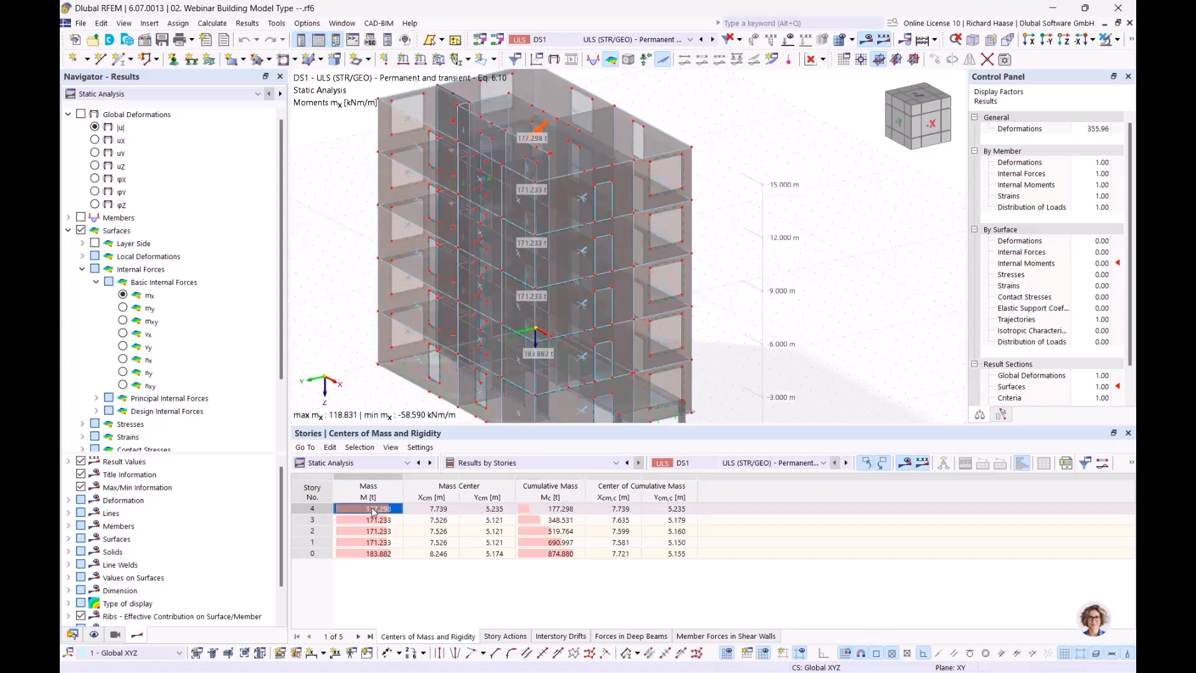
left_click(446, 511)
left_click(473, 511)
left_click(570, 511)
left_click(609, 511)
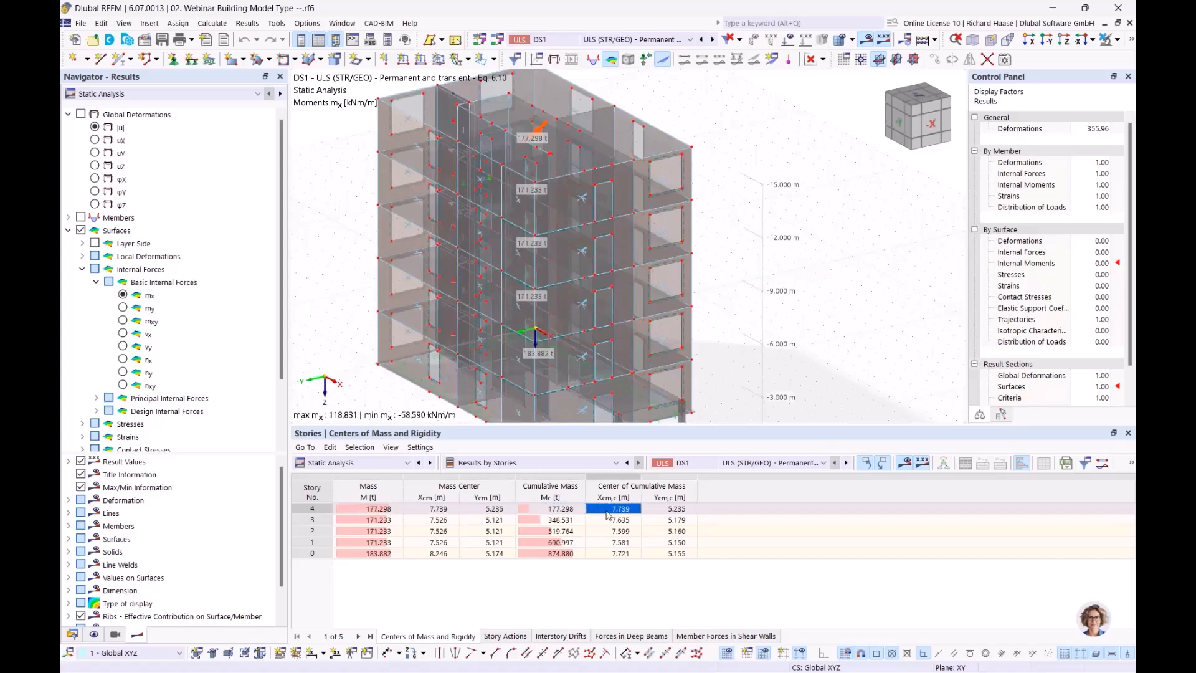
left_click(678, 509)
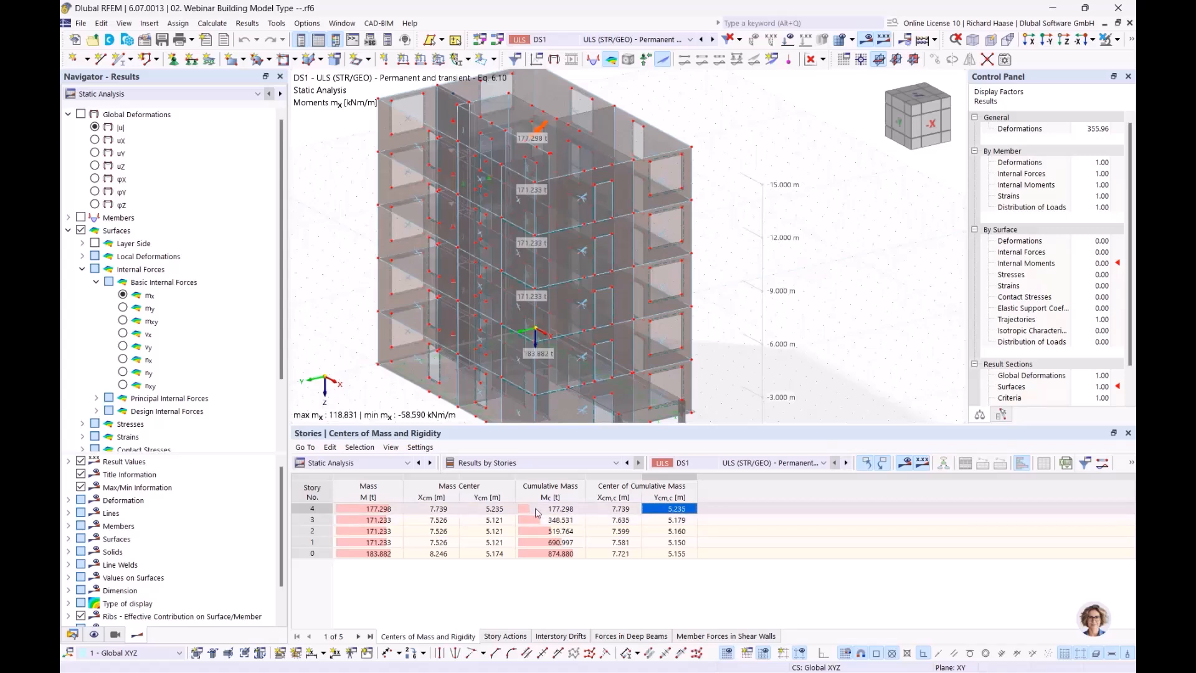
left_click(569, 522)
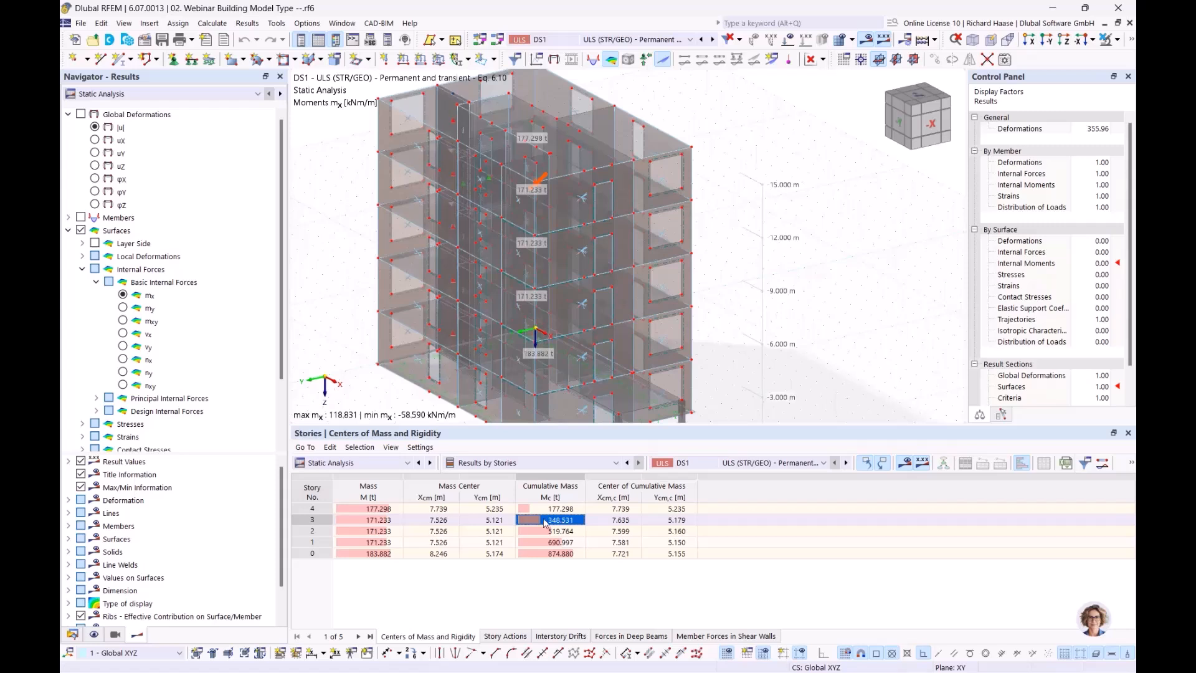
left_click(377, 523)
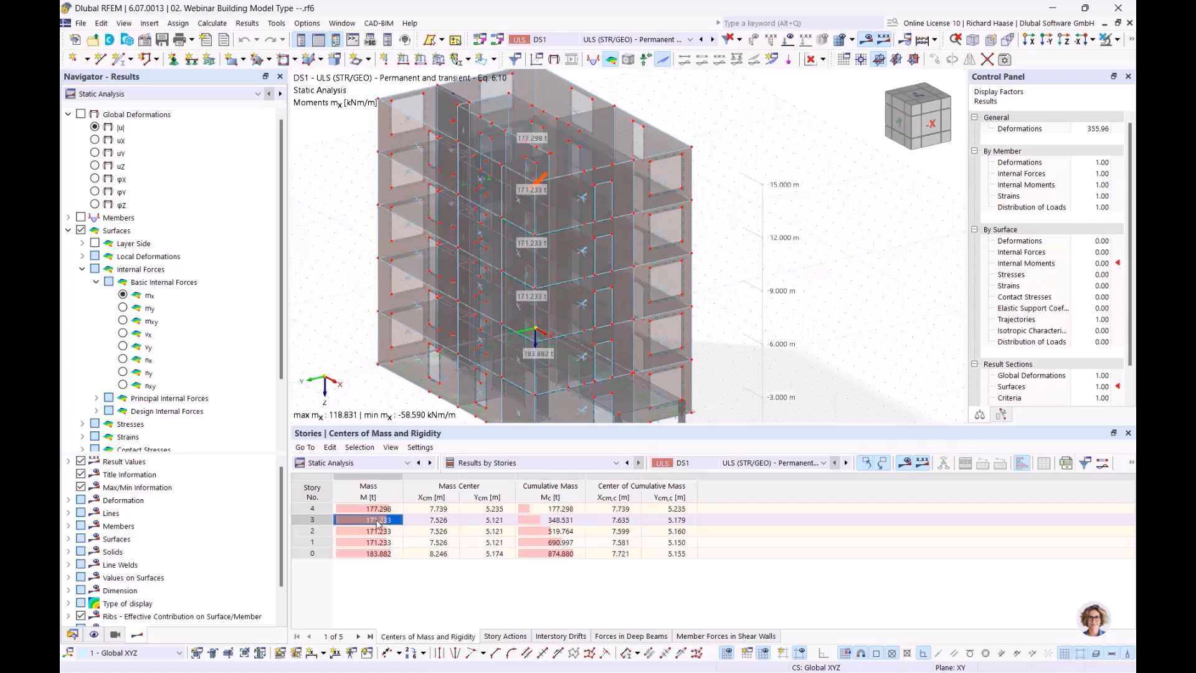
left_click(383, 509)
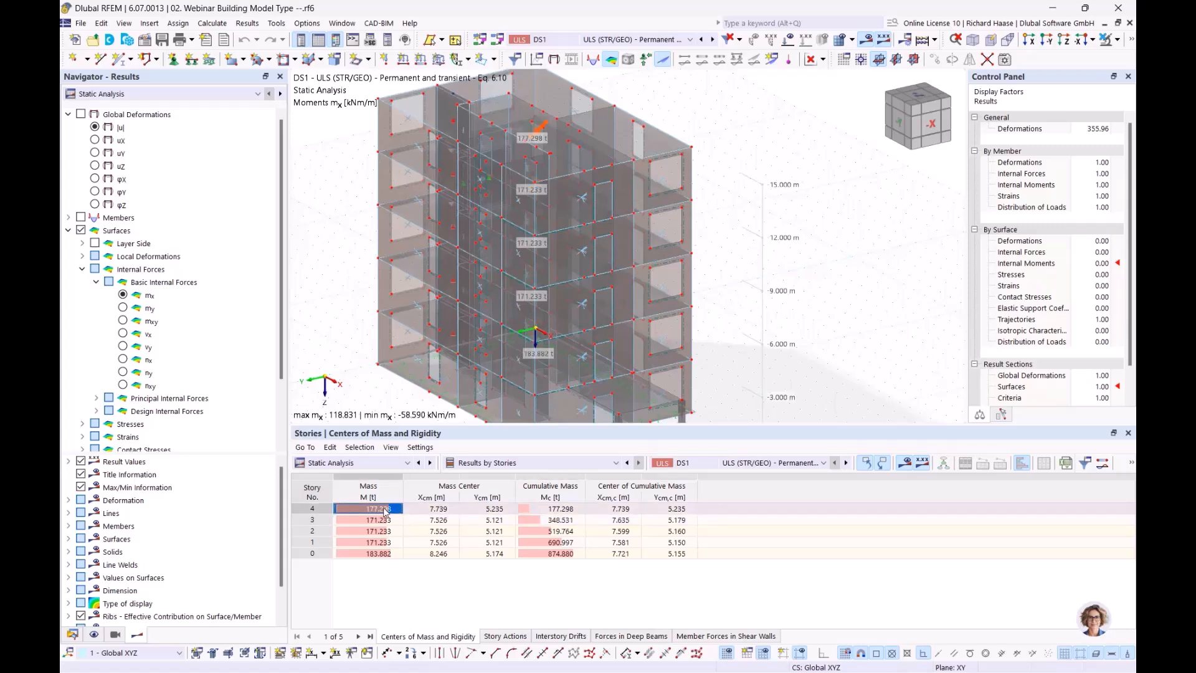
left_click(564, 530)
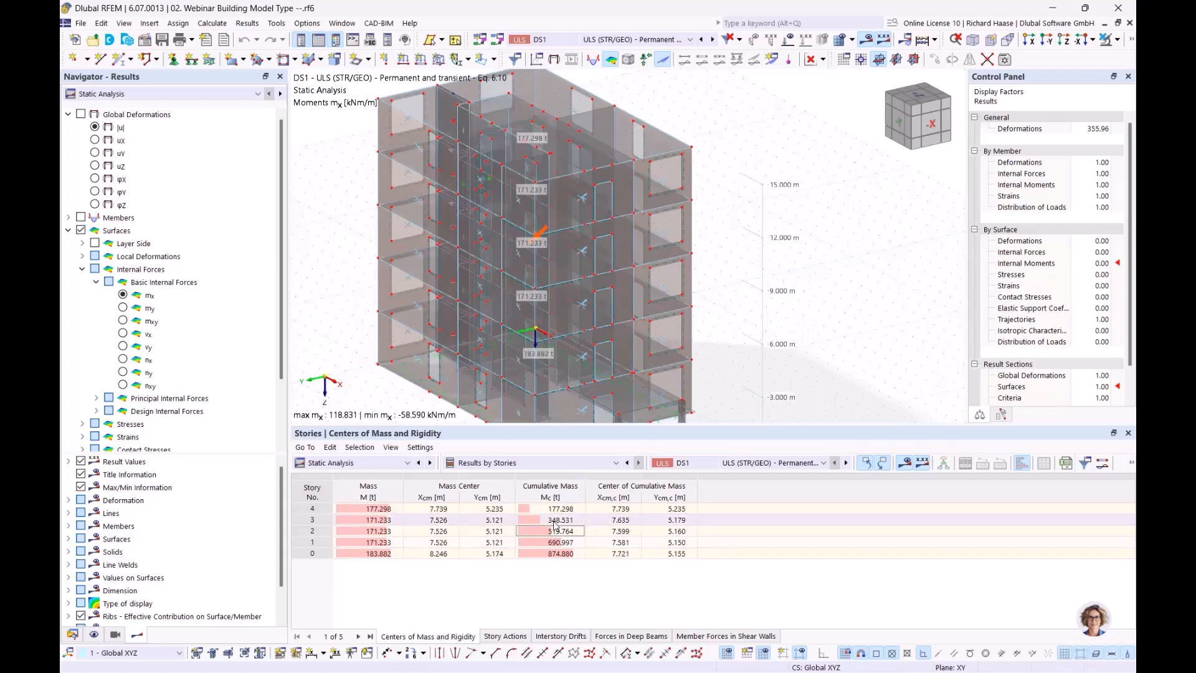
- Show the Story Actions table and inspect story 4's top FX and FY story forces
left_click(515, 635)
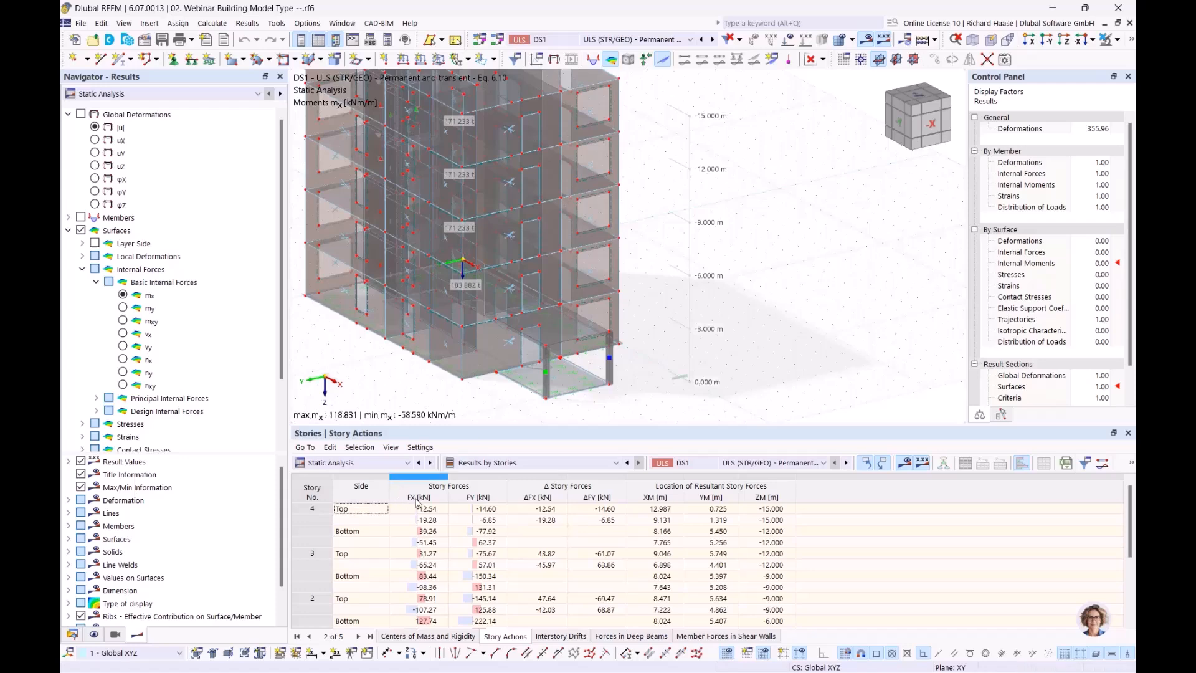
middle_click_drag(400, 369, 467, 368)
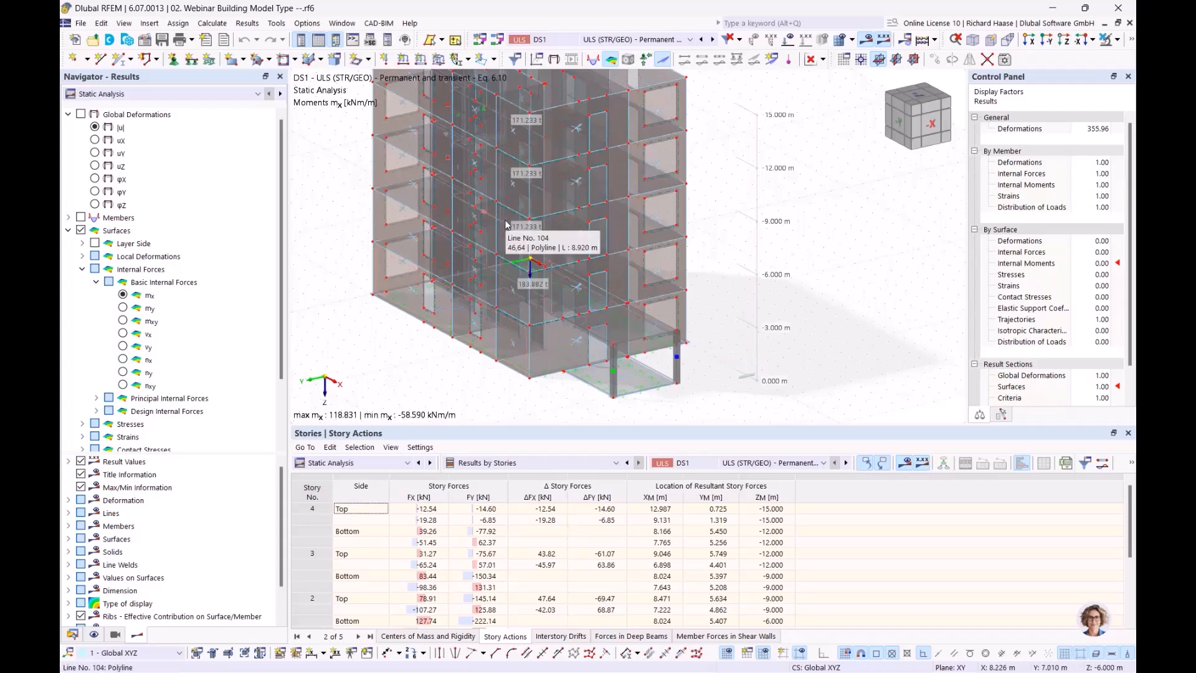
left_click(435, 510)
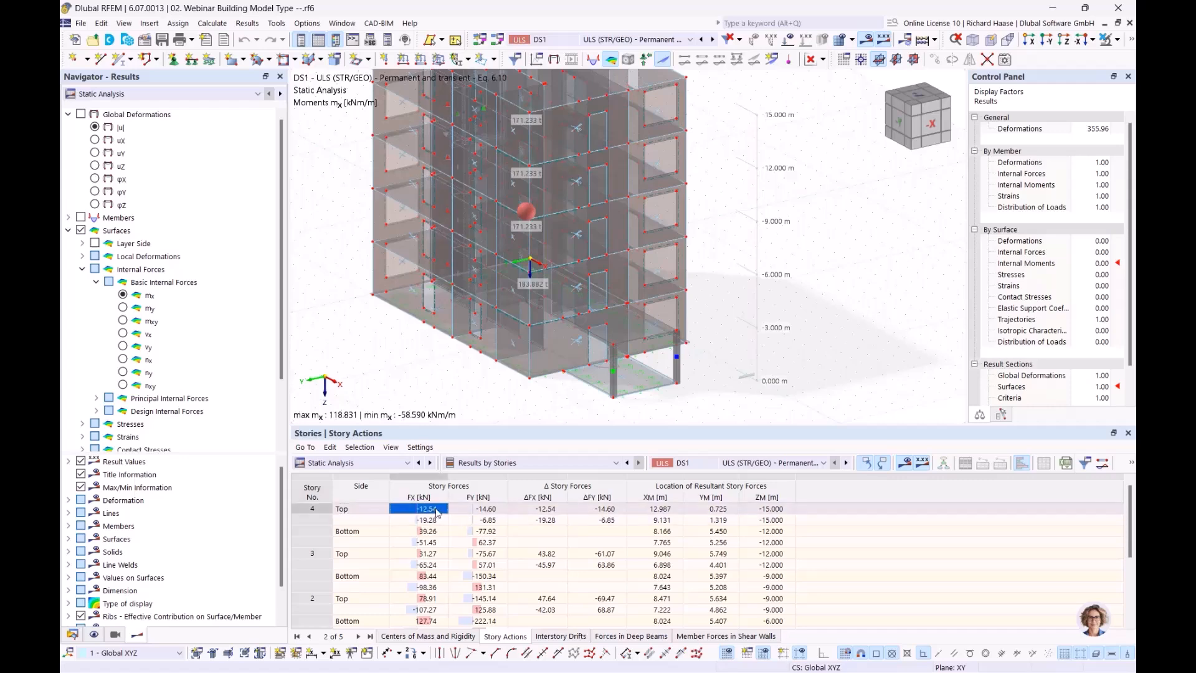
left_click(488, 509)
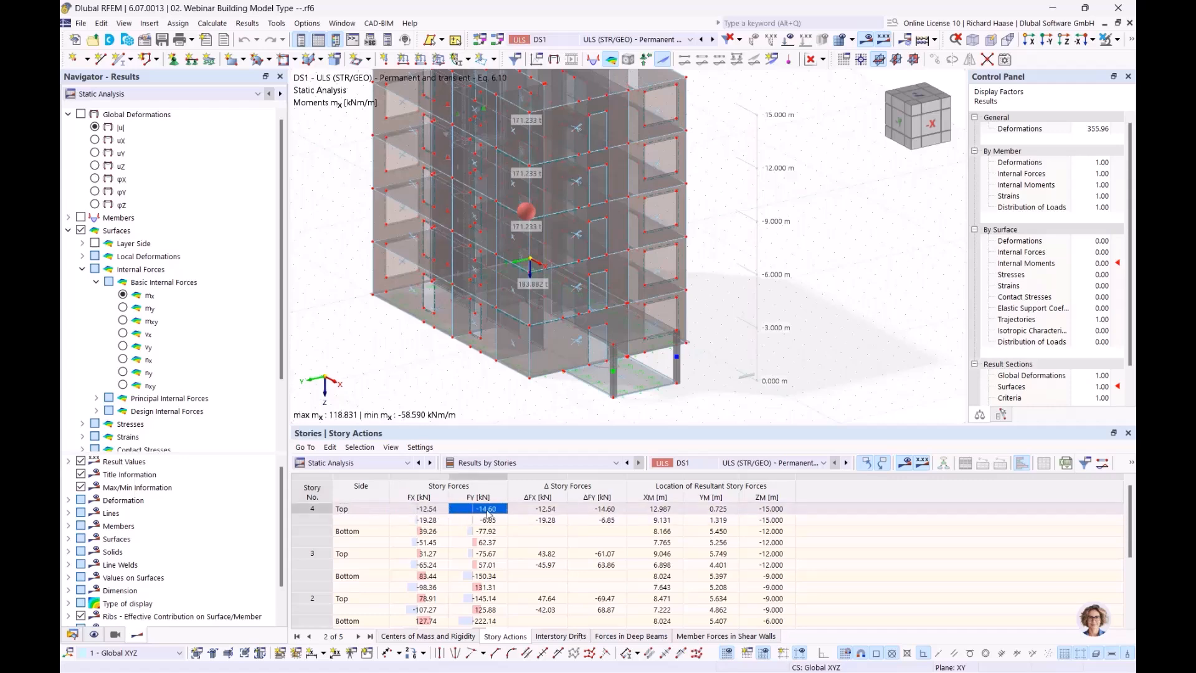
left_click(360, 512)
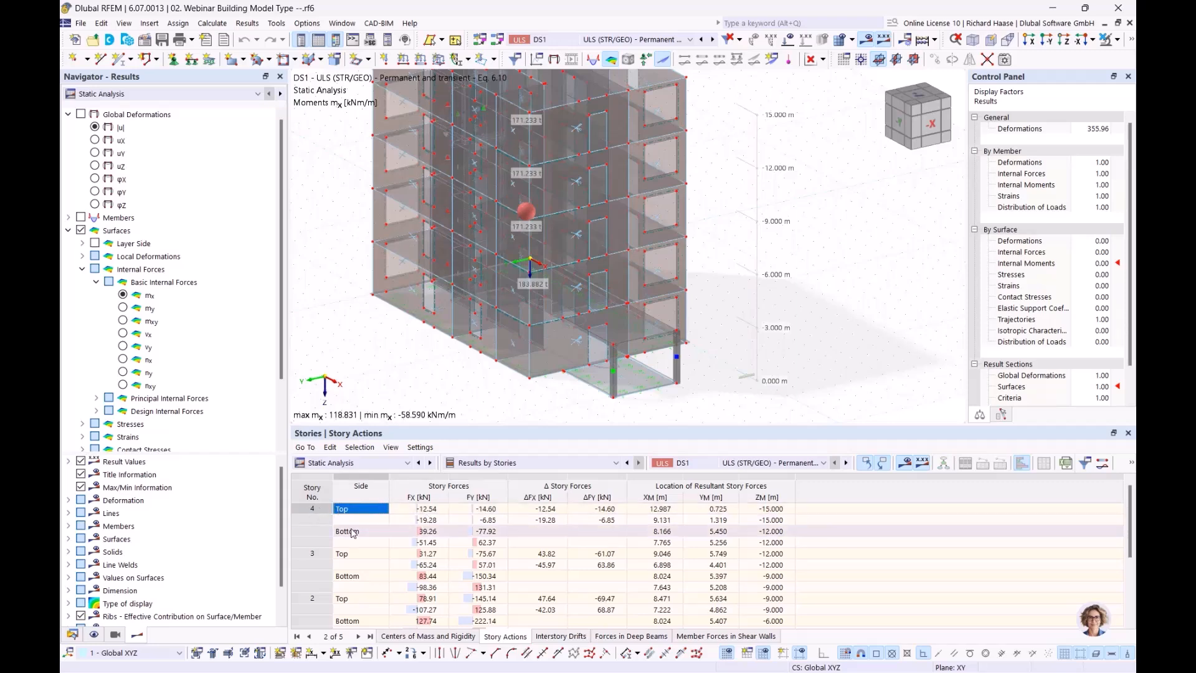
- Check story 4's top ΔFX of -12.54, then show the Interstory Drifts results
left_click(546, 509)
left_click(551, 516)
left_click(550, 510)
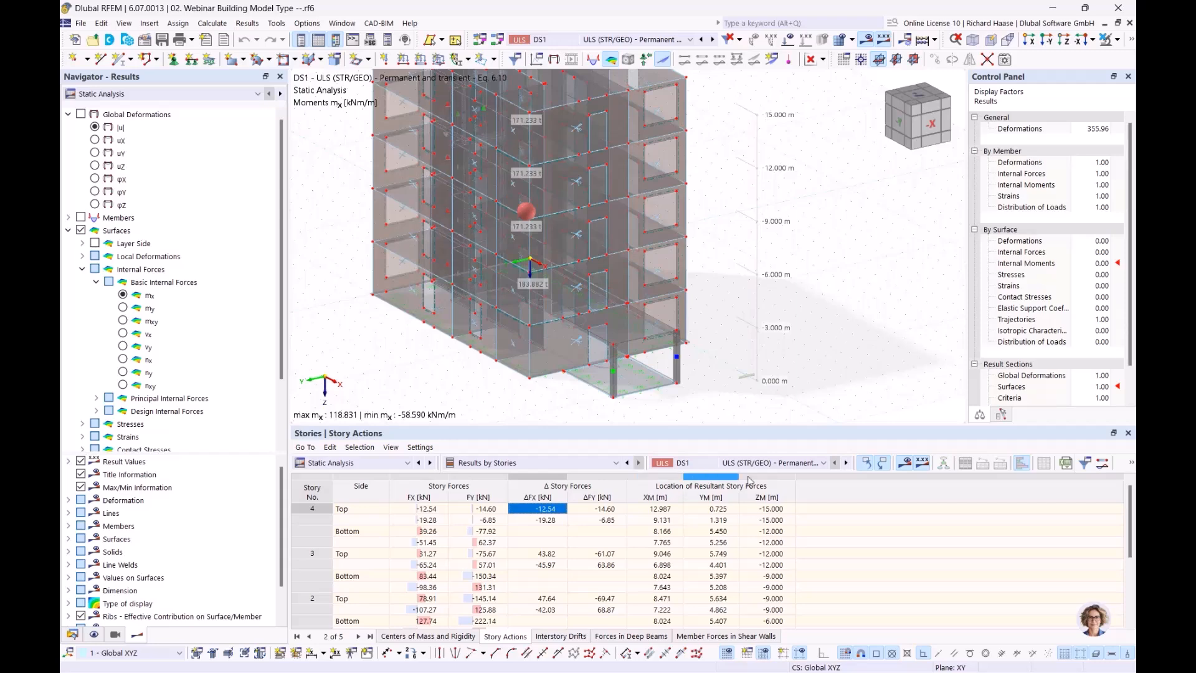
scroll(737, 512, "down", 3)
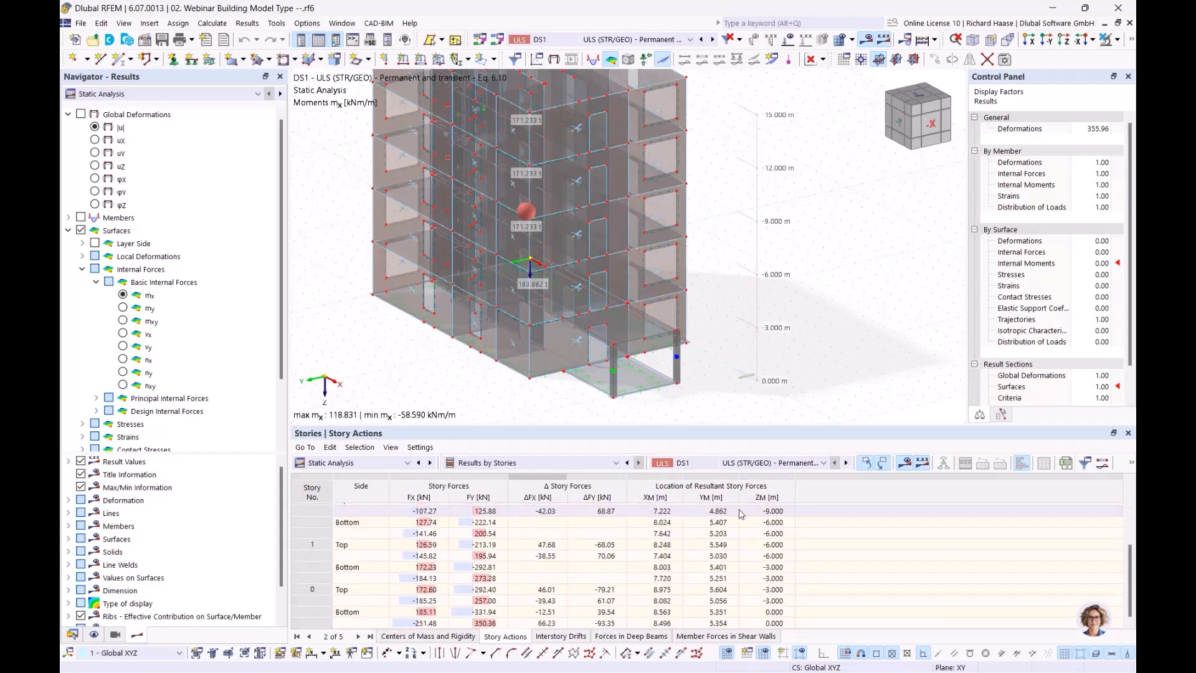
left_click(560, 636)
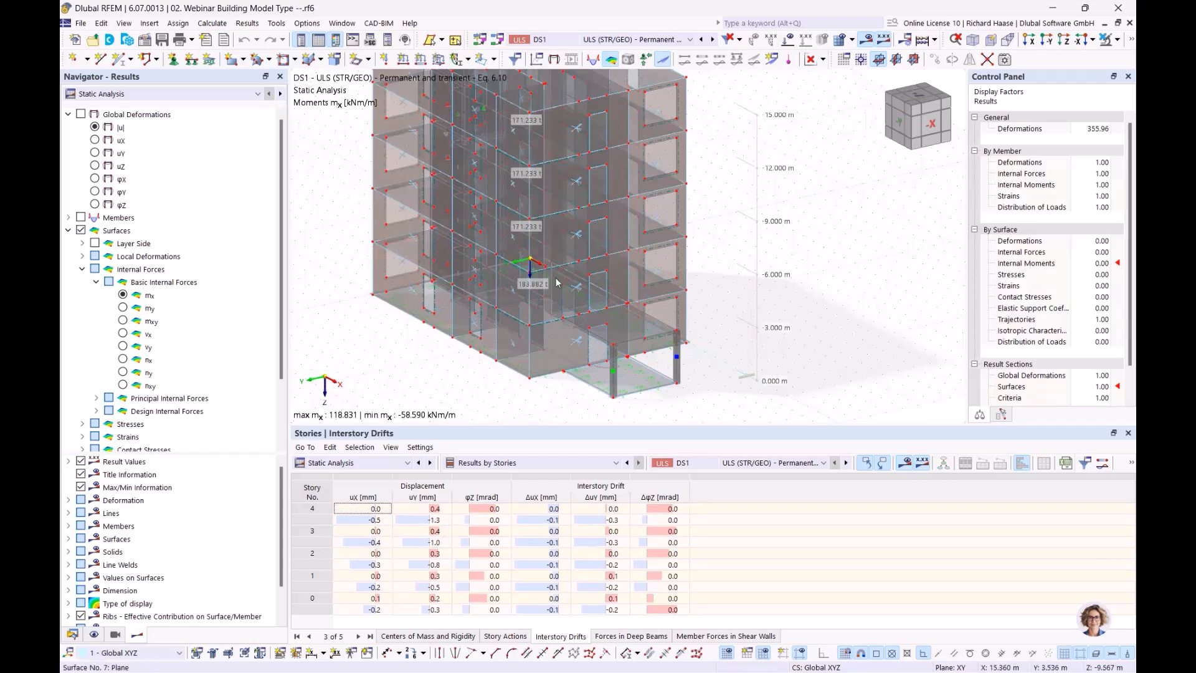
middle_click_drag(738, 309, 762, 349)
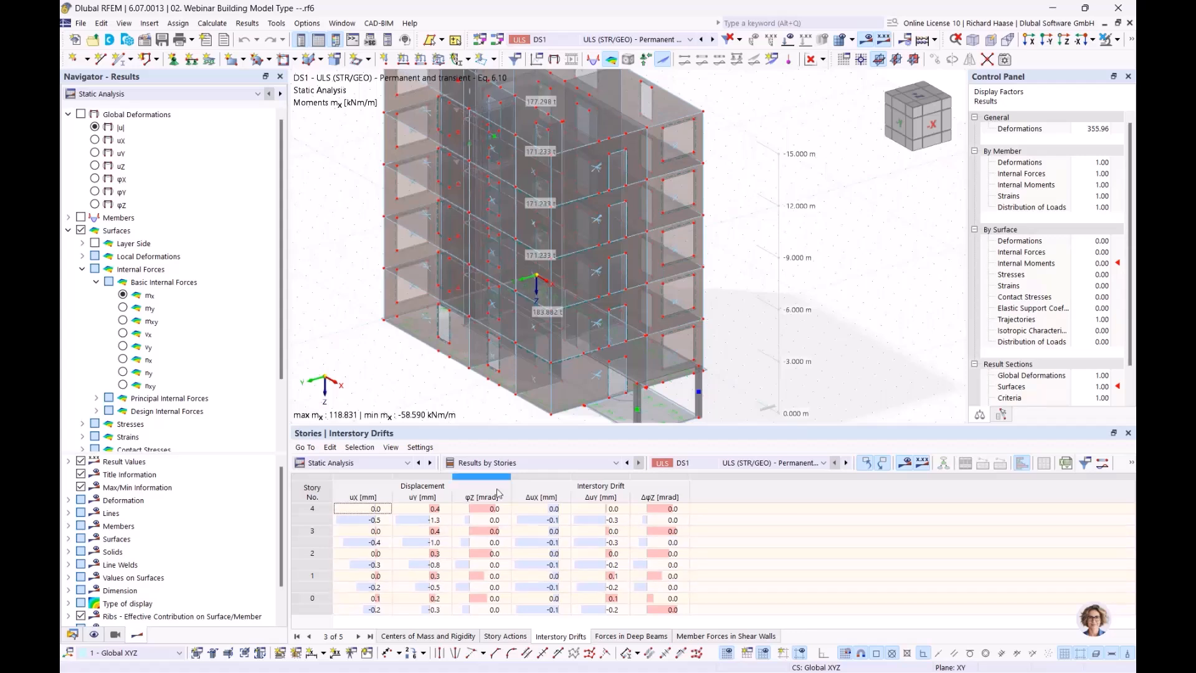
left_click(614, 510)
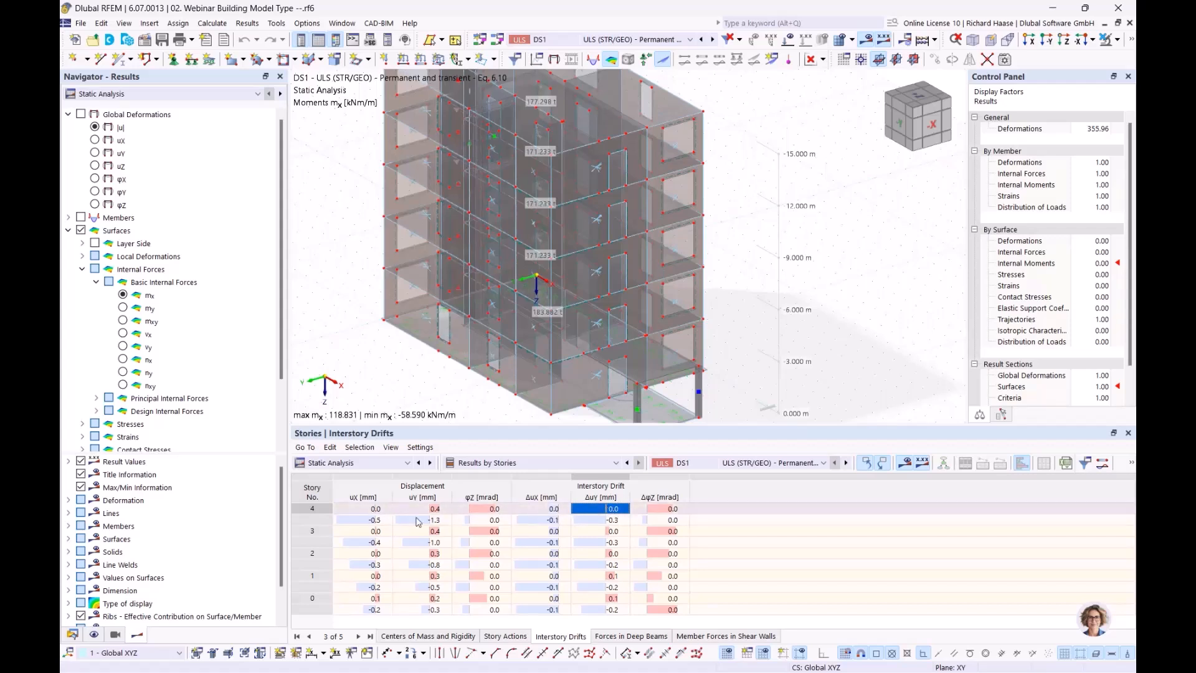
- Display story 3's deep beam forces (My down to -163.40 kNm), then the shear wall member forces
left_click(631, 636)
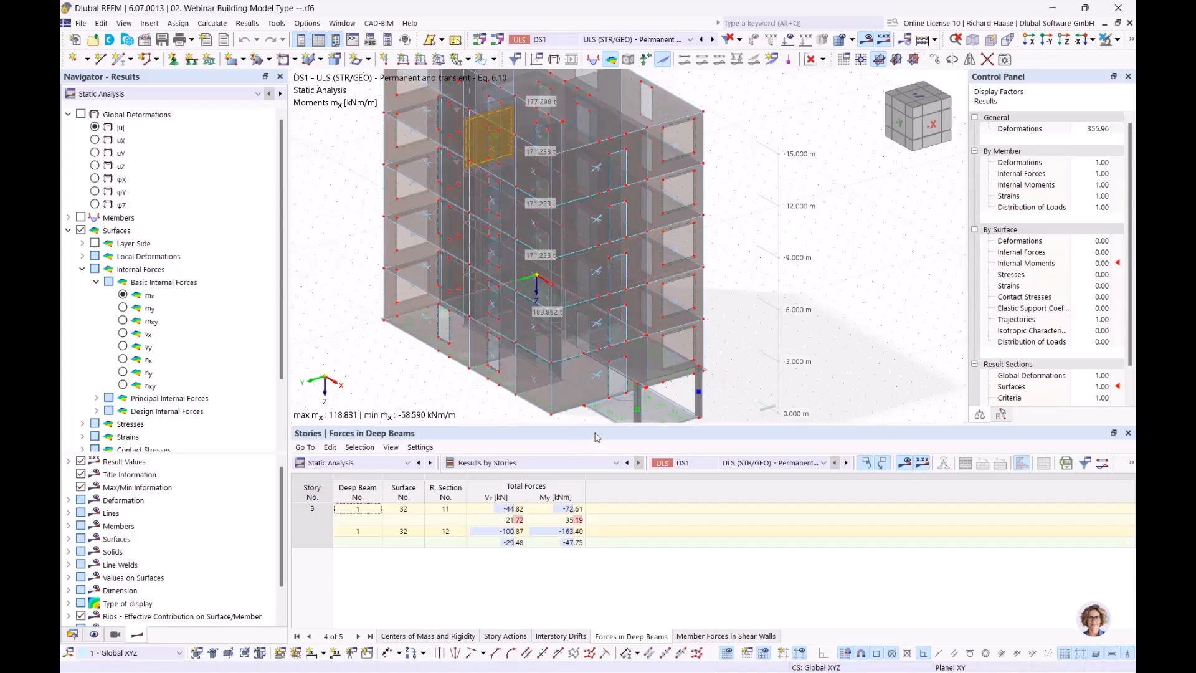
middle_click_drag(719, 225, 772, 274)
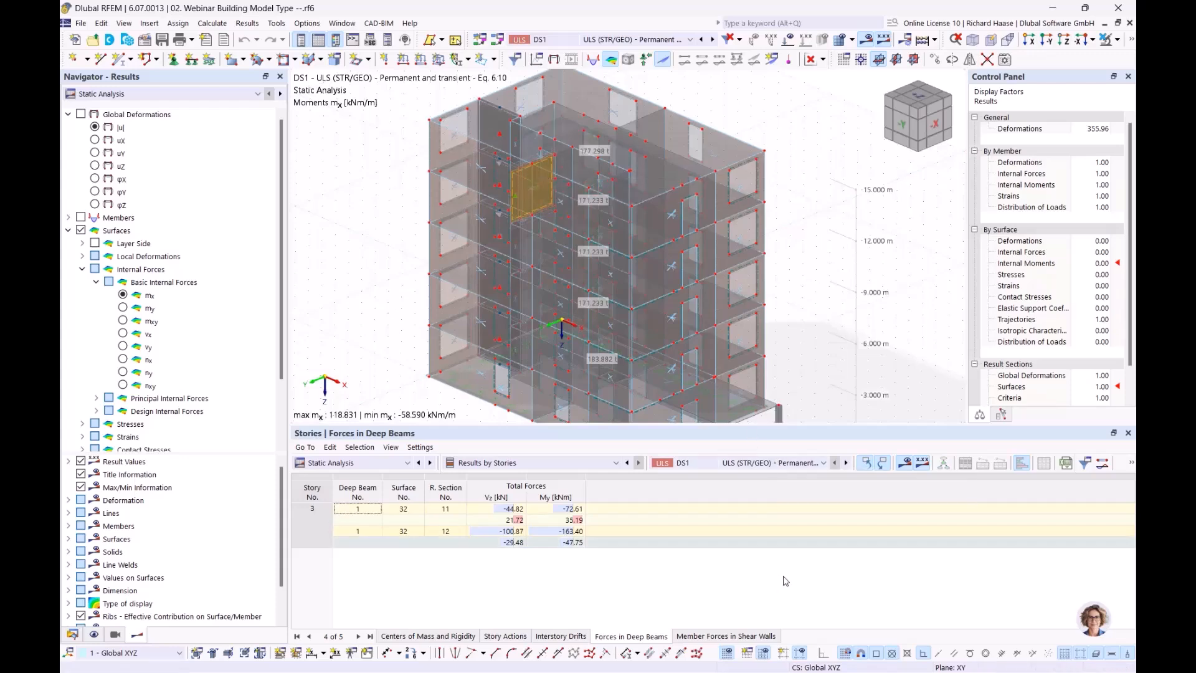
left_click(727, 639)
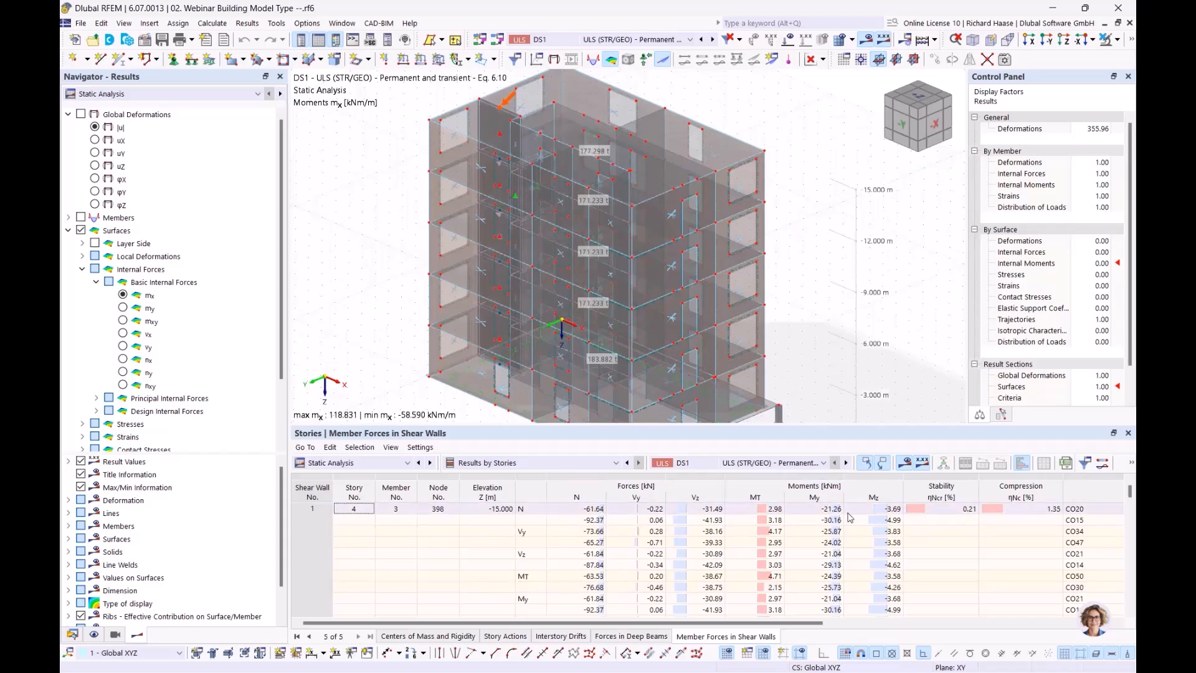
scroll(815, 514, "down", 3)
scroll(655, 519, "down", 5)
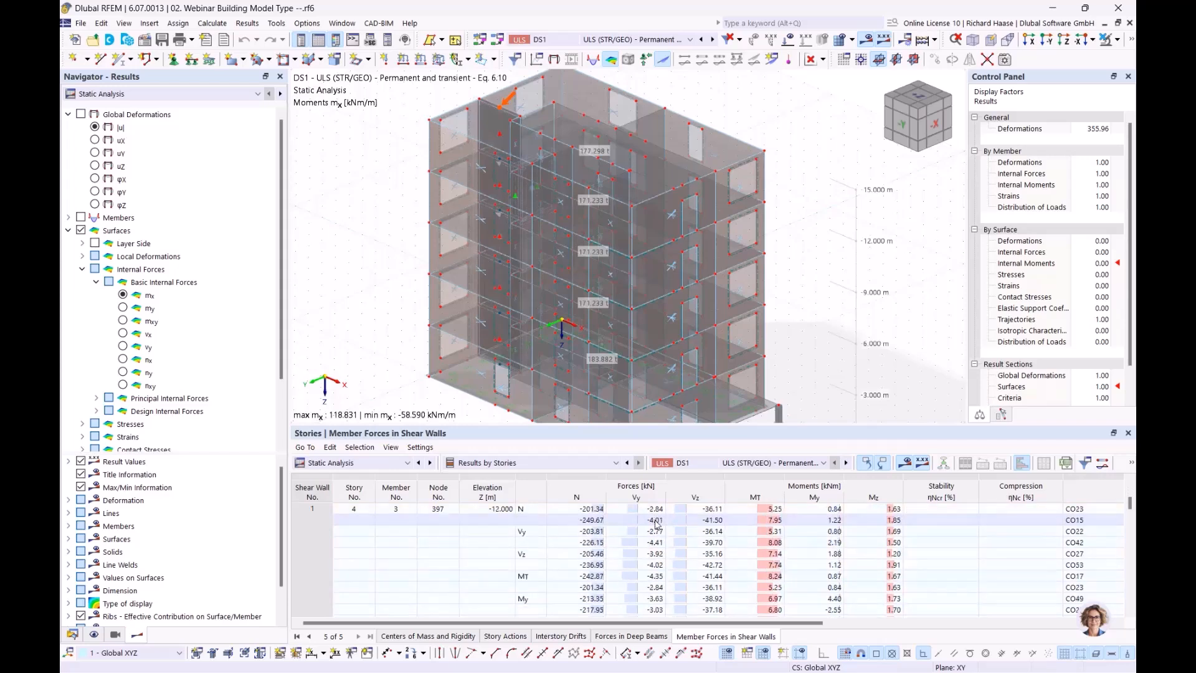
scroll(359, 554, "up", 8)
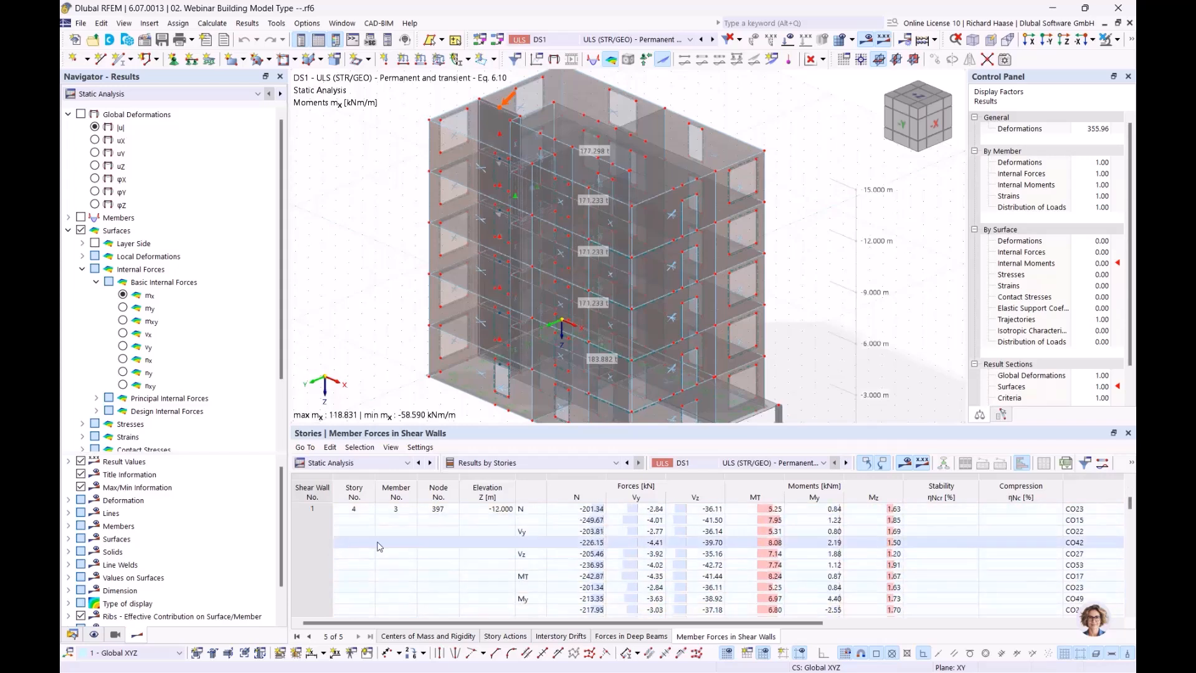
scroll(603, 543, "down", 4)
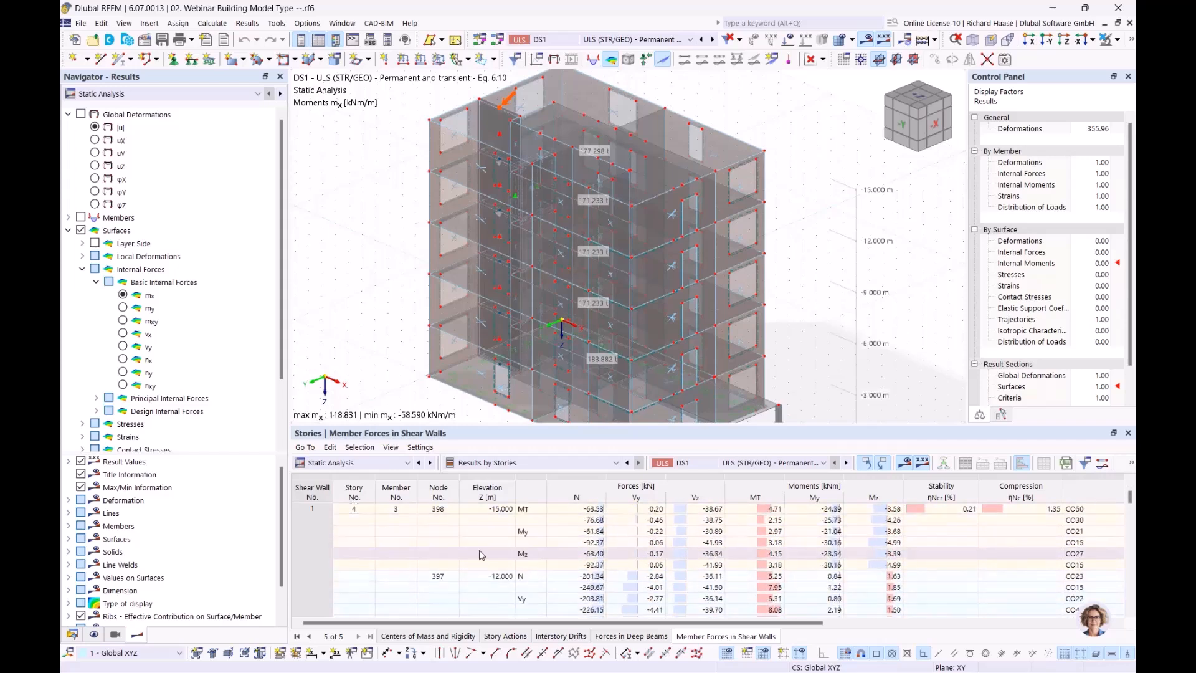
scroll(603, 543, "down", 5)
scroll(609, 561, "up", 5)
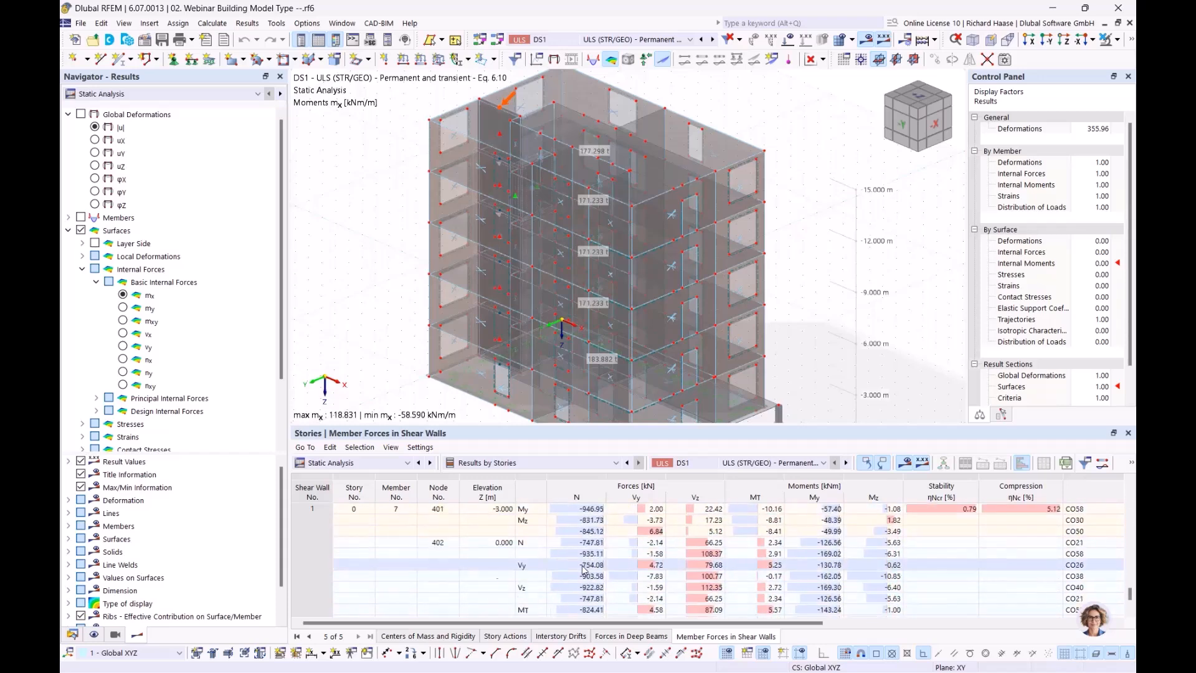
scroll(585, 534, "up", 5)
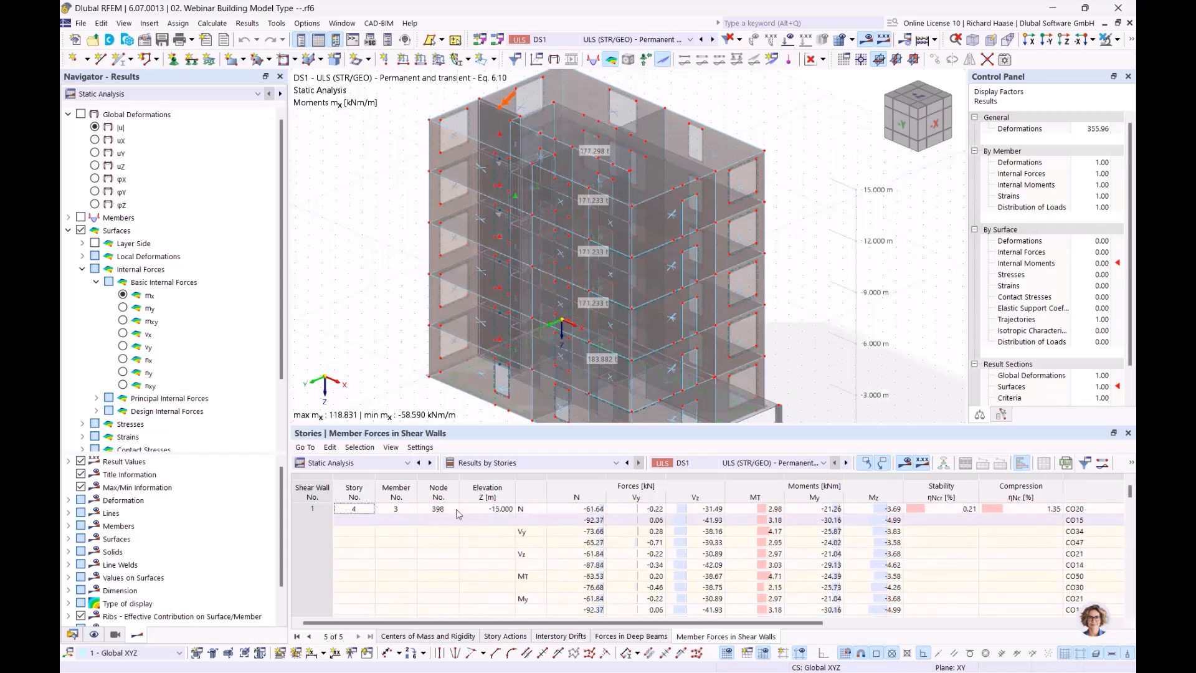
left_click(595, 509)
scroll(598, 544, "down", 4)
left_click(592, 541)
scroll(593, 542, "down", 4)
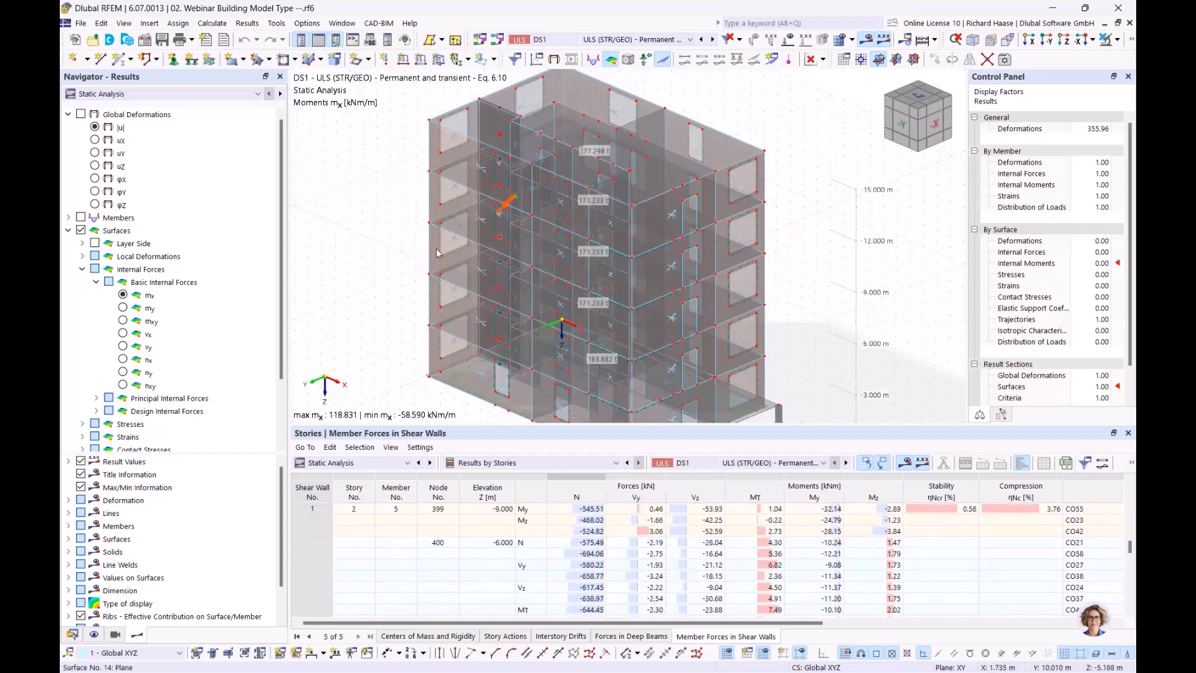